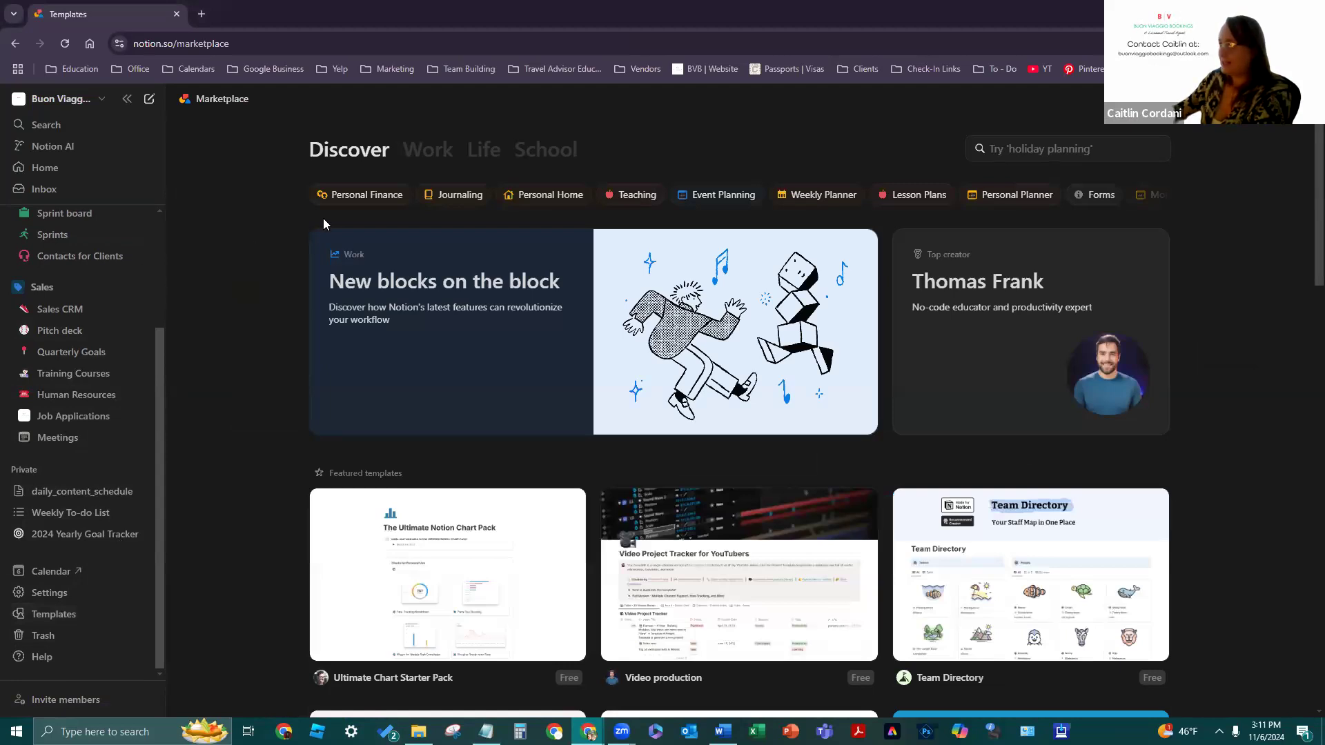
- Open the Work templates category in the Marketplace and browse it
click(1159, 196)
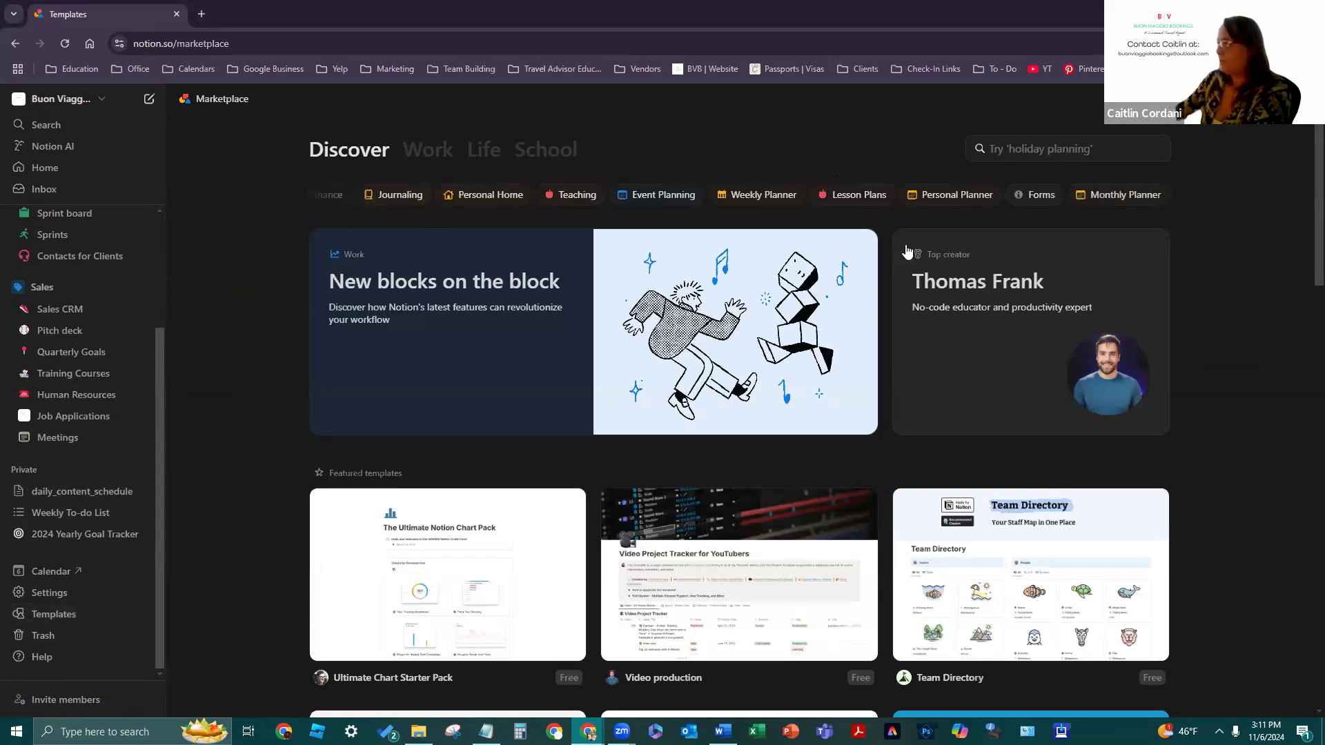
click(427, 149)
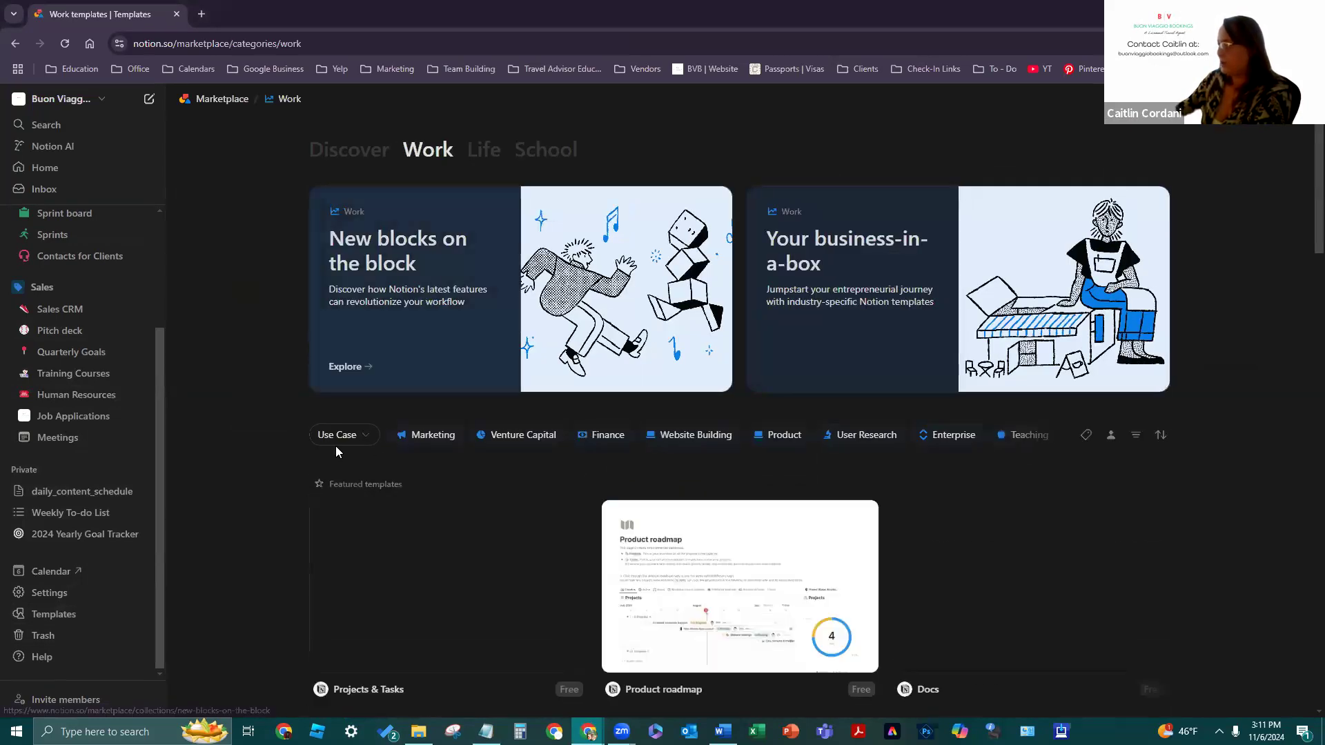
scroll(280, 355, down, 1)
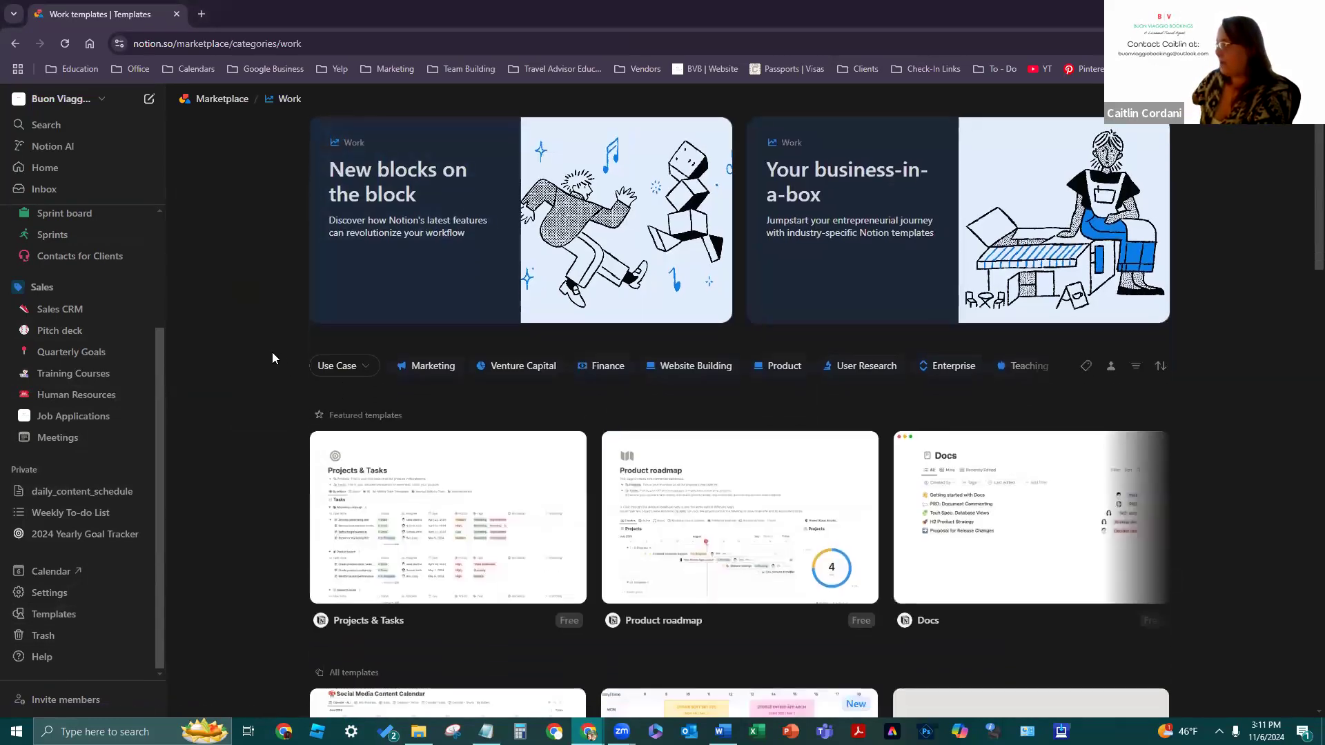
scroll(272, 357, up, 1)
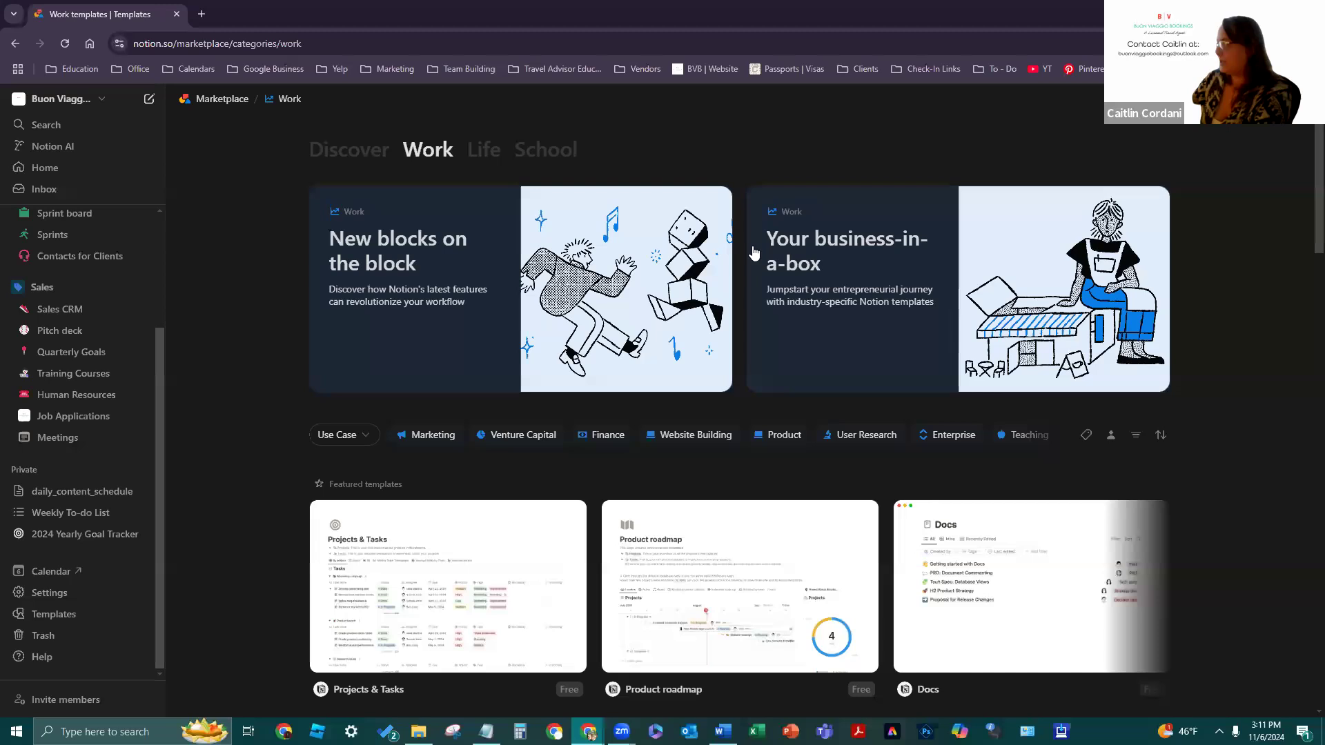
- Search the Marketplace for 'Human Resources' templates and browse the results
click(1156, 99)
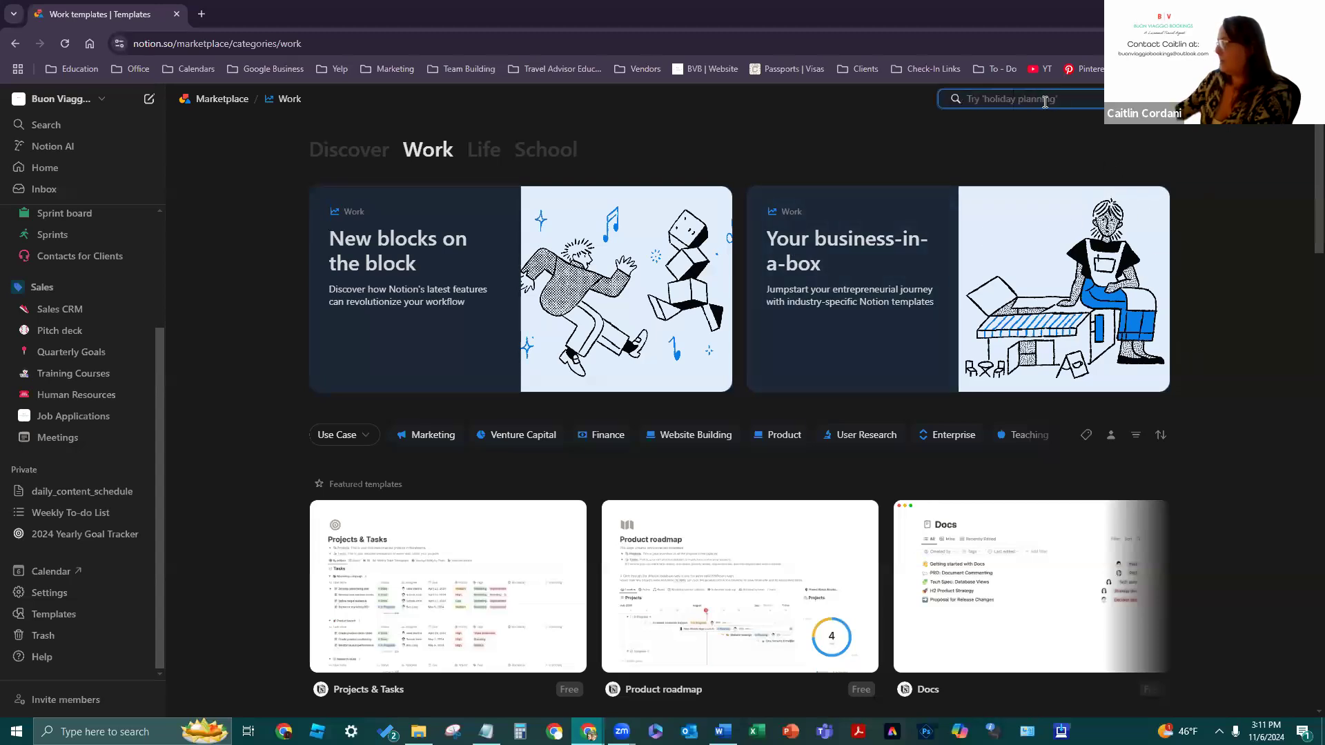
text(Human Resources)
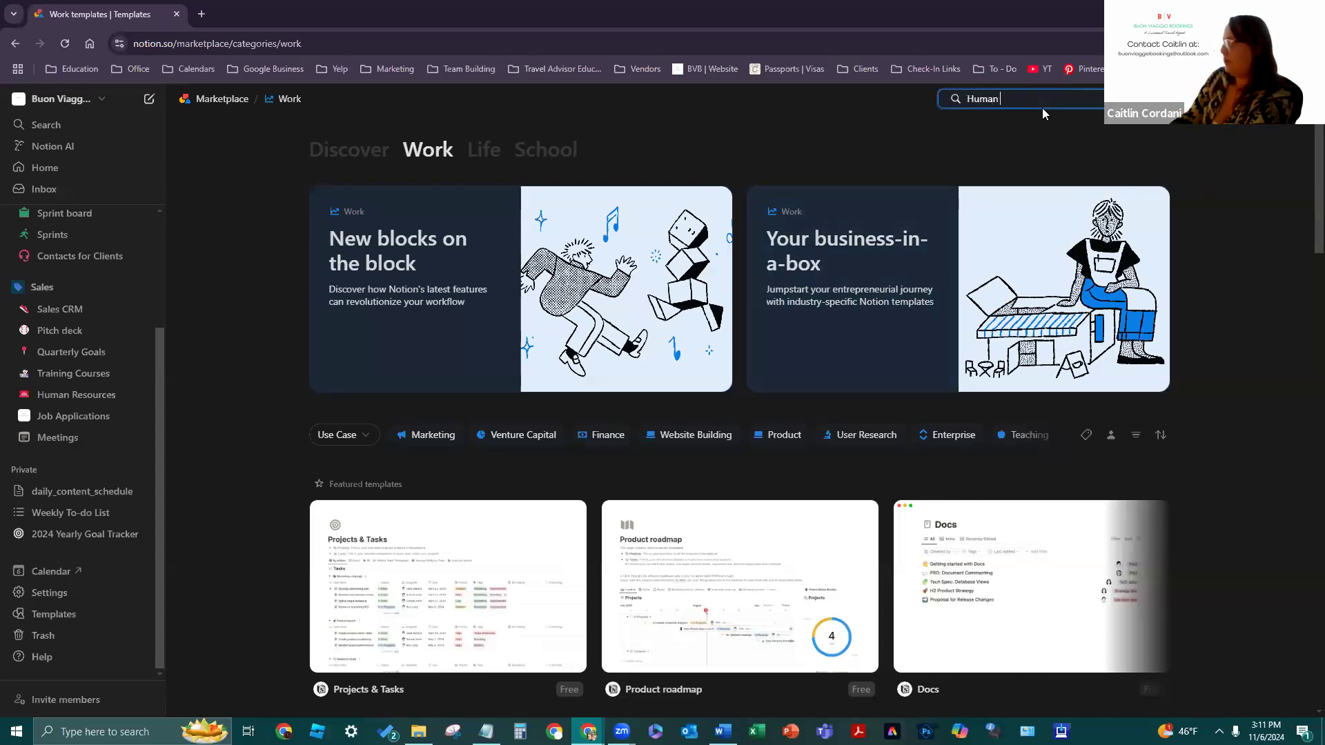
key(Return)
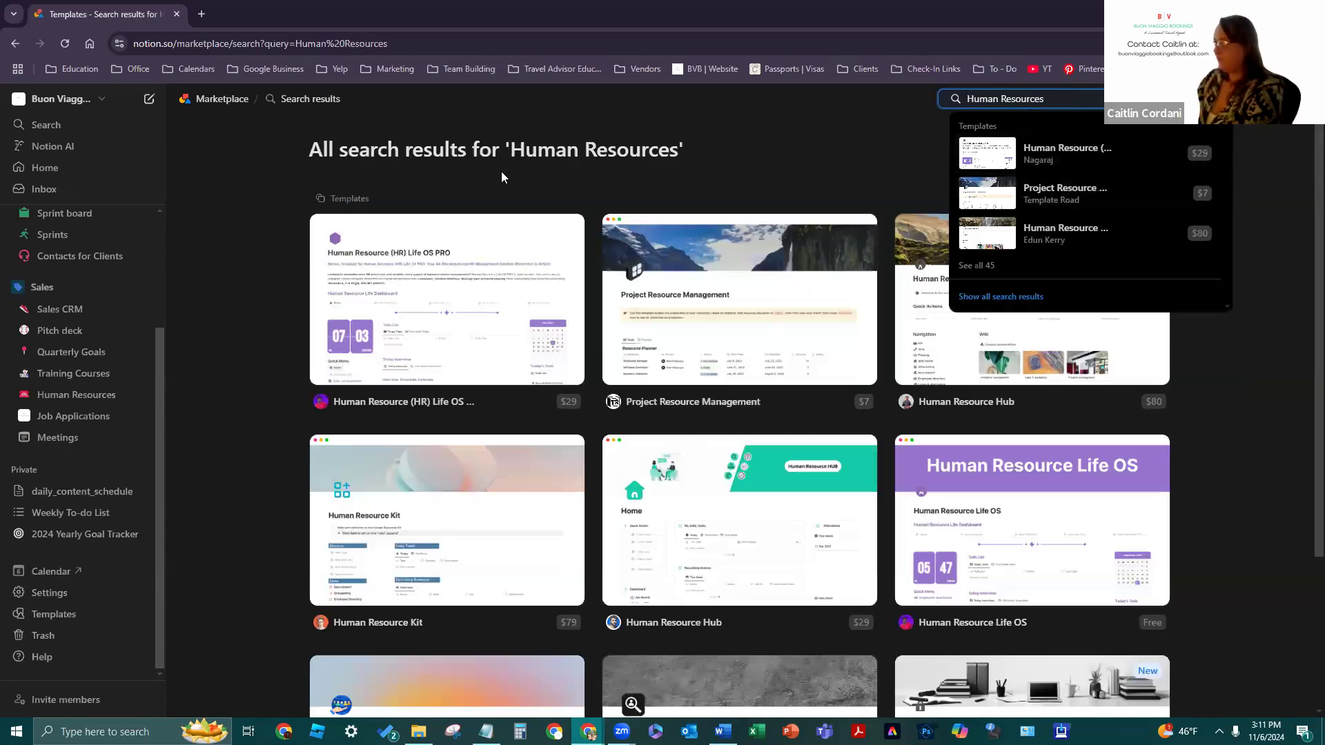
click(242, 160)
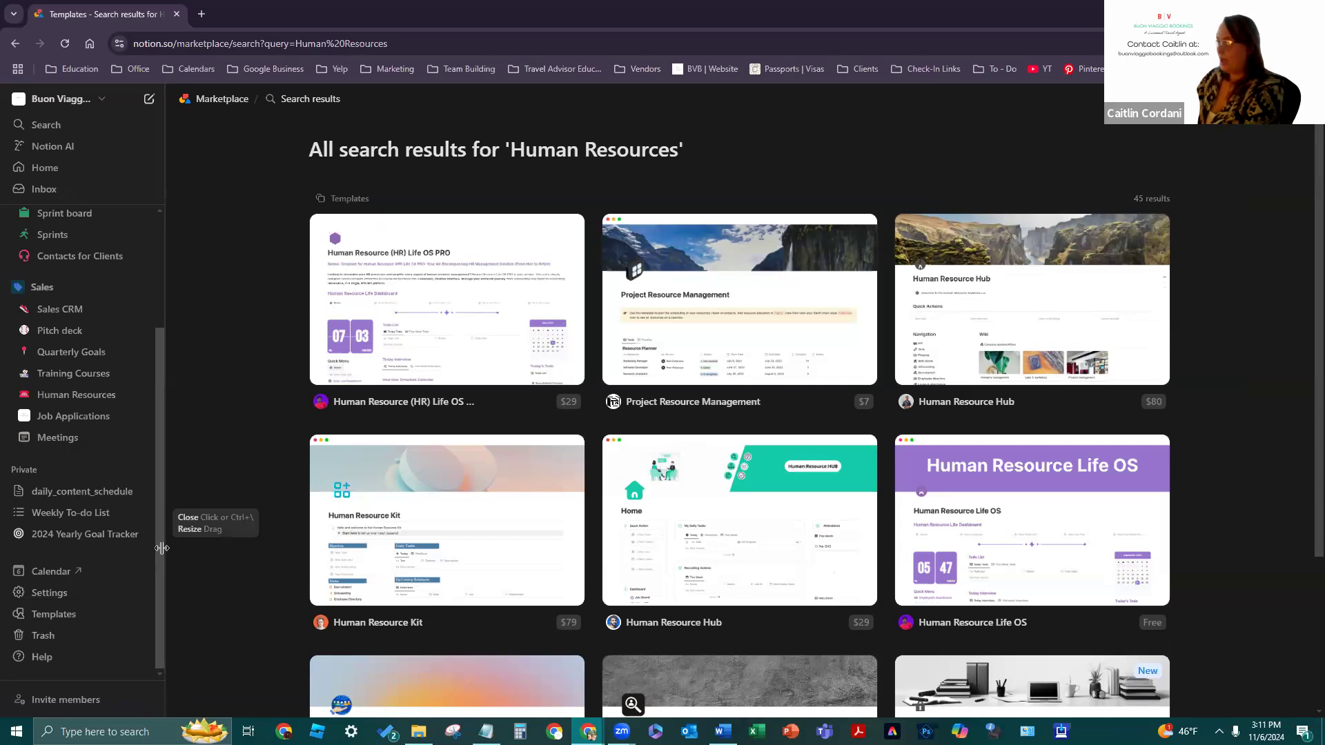
scroll(242, 471, down, 2)
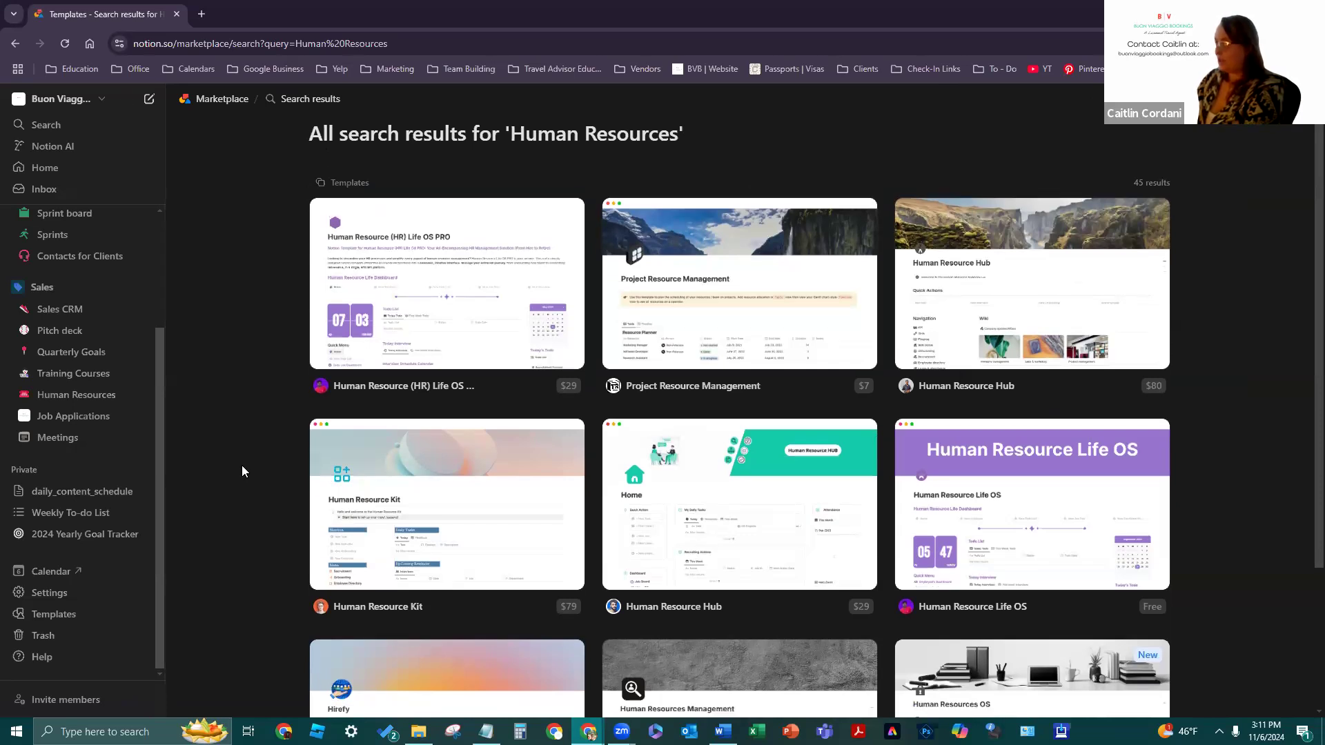
scroll(239, 474, up, 2)
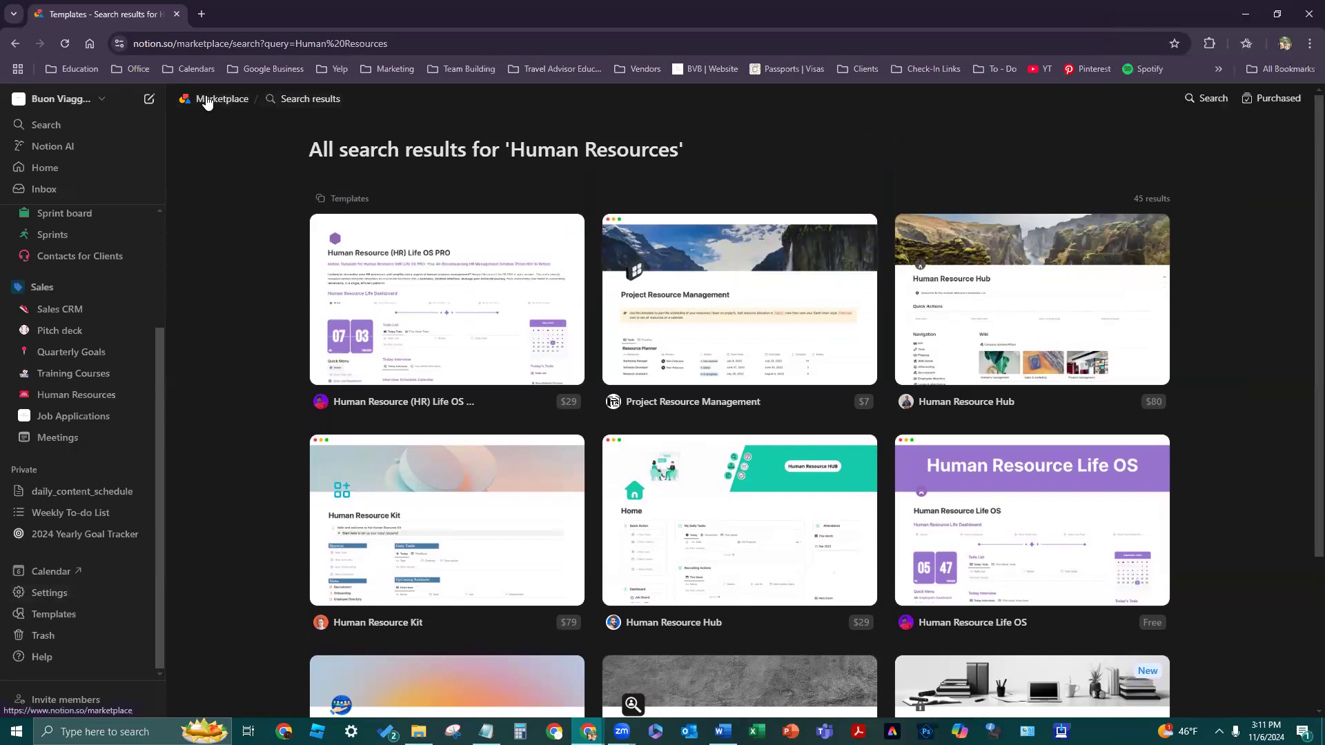
- Return to the Work category and scroll the use-case chips to reveal Recruiting
click(14, 43)
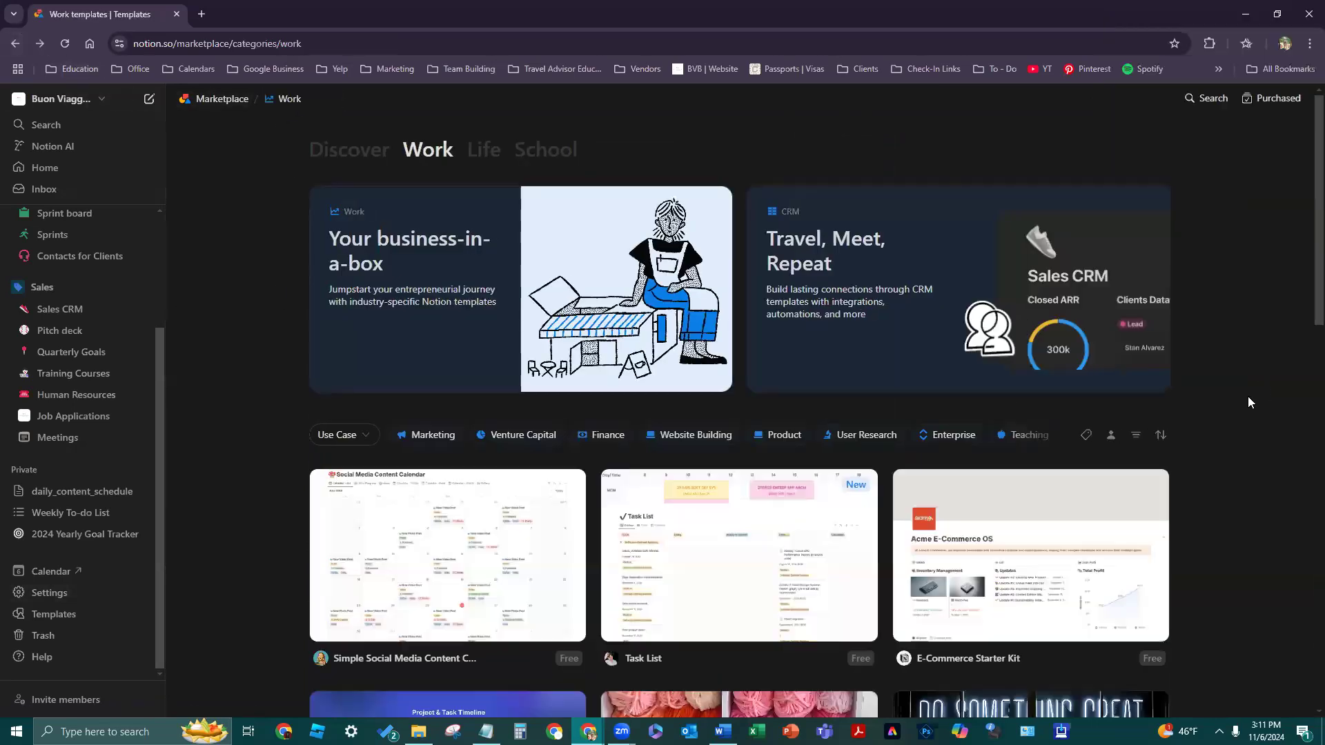
scroll(1243, 424, down, 2)
scroll(1243, 424, down, 1)
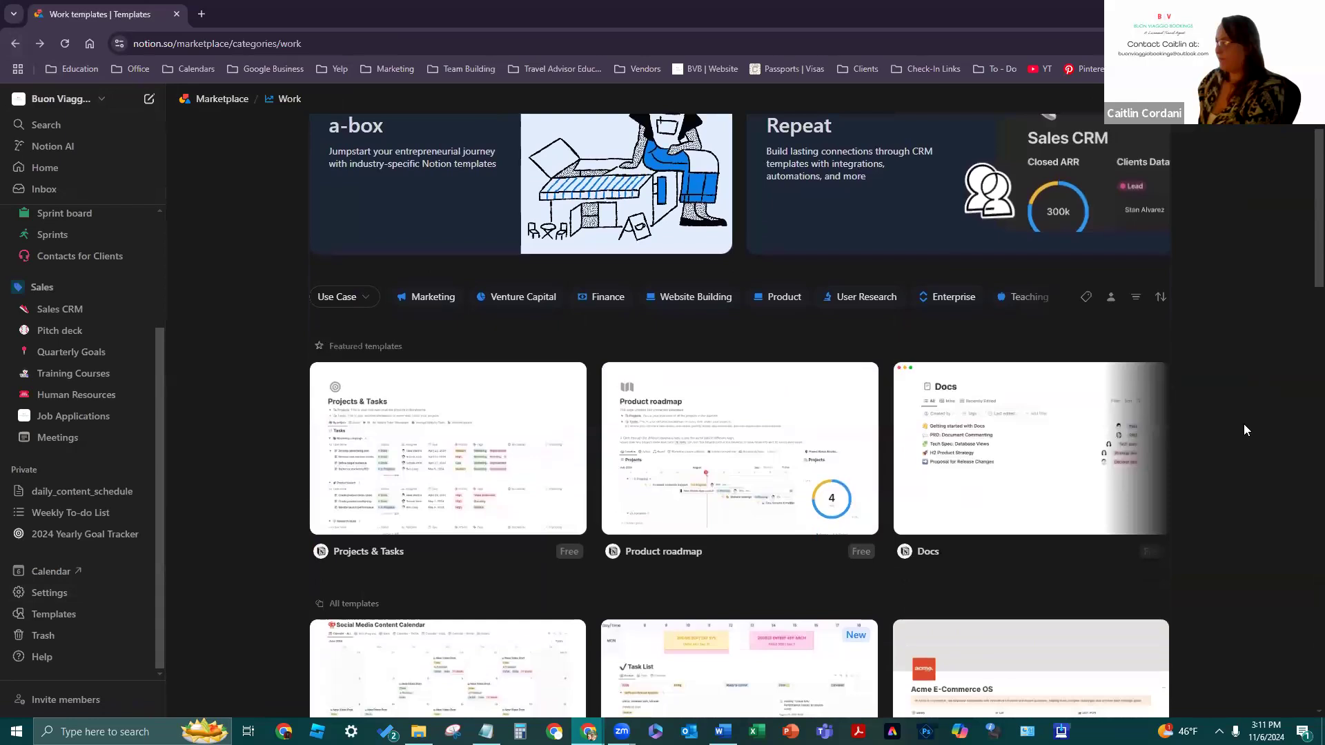
scroll(1243, 423, down, 1)
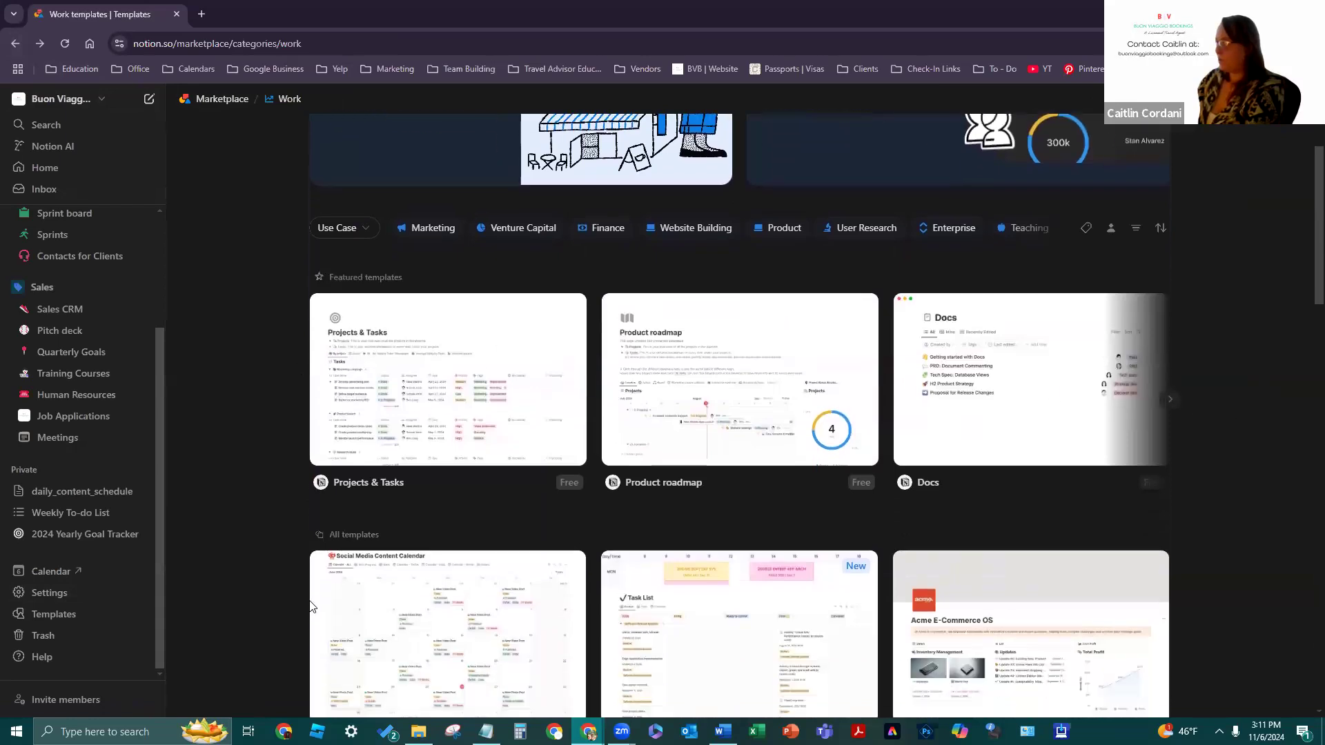
click(1056, 230)
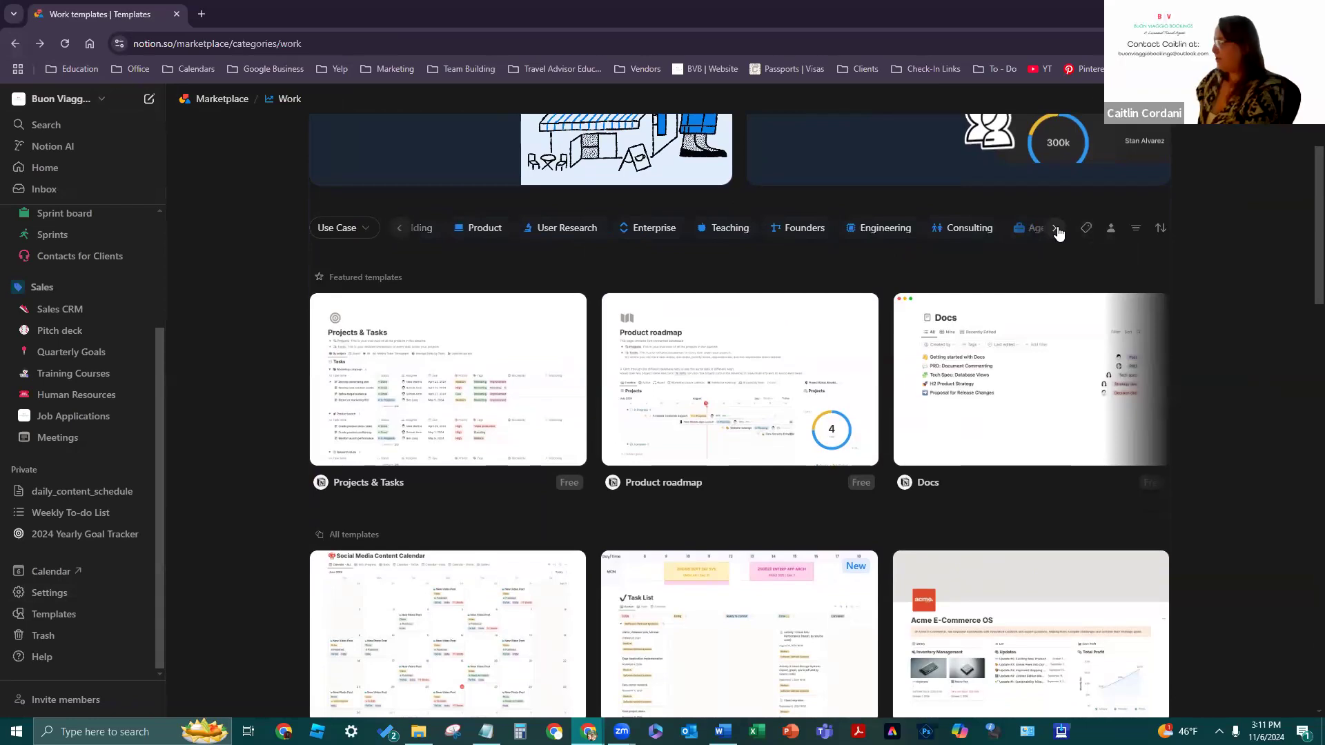
click(1056, 230)
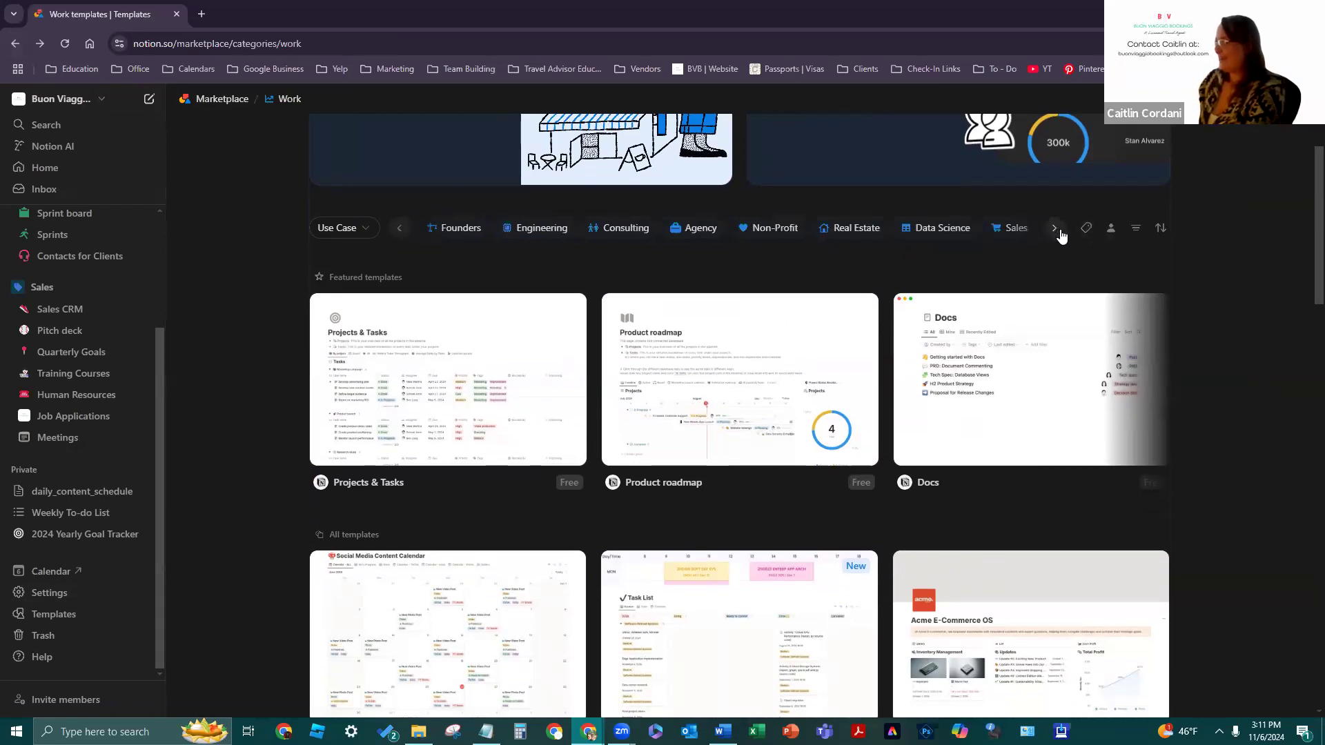
click(1056, 230)
- Filter Work templates to Recruiting and browse the results
click(879, 233)
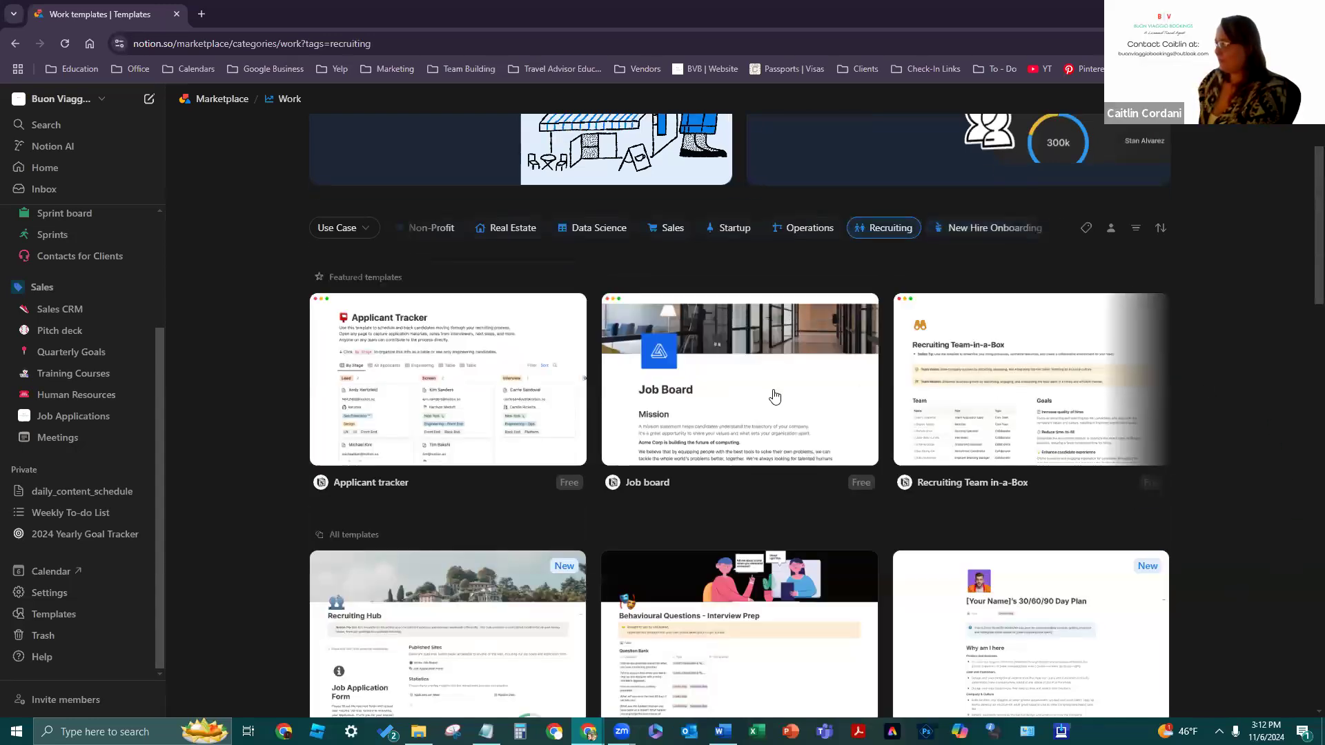
scroll(332, 502, down, 1)
scroll(332, 501, down, 4)
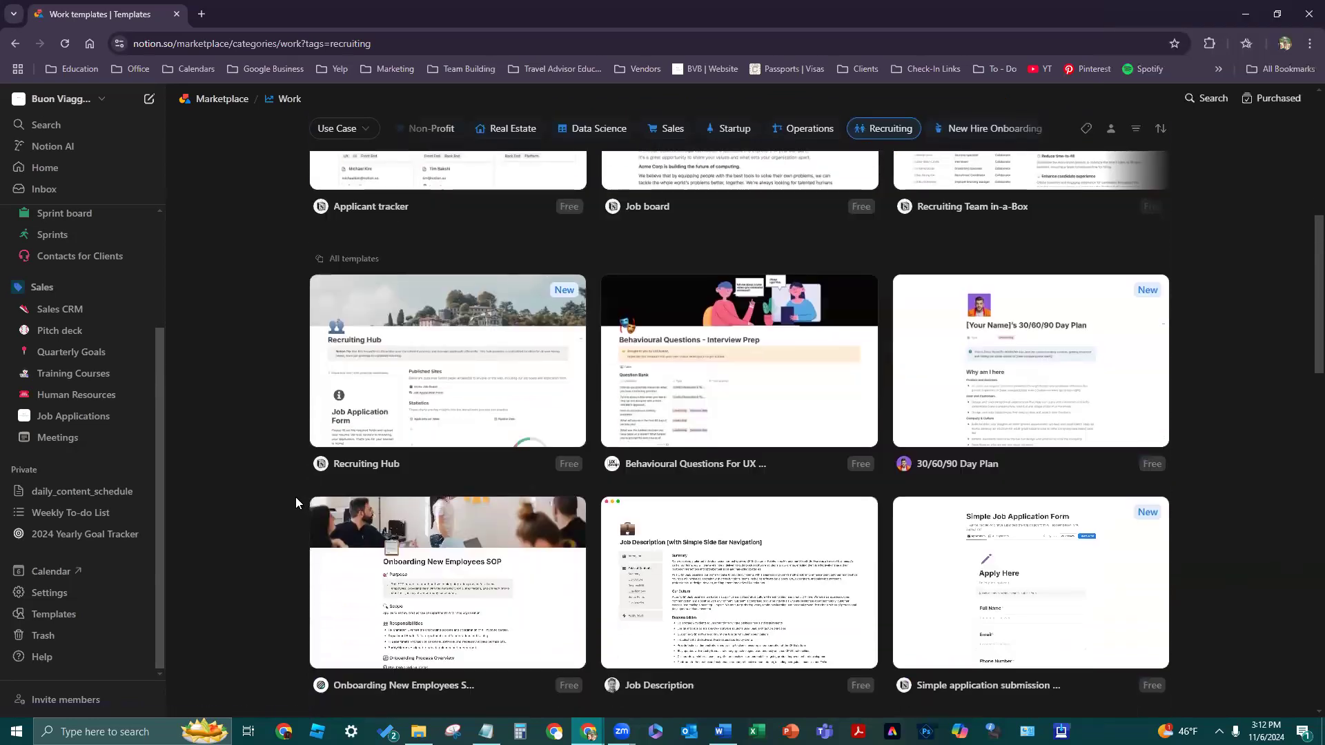
scroll(295, 497, down, 1)
scroll(283, 490, down, 2)
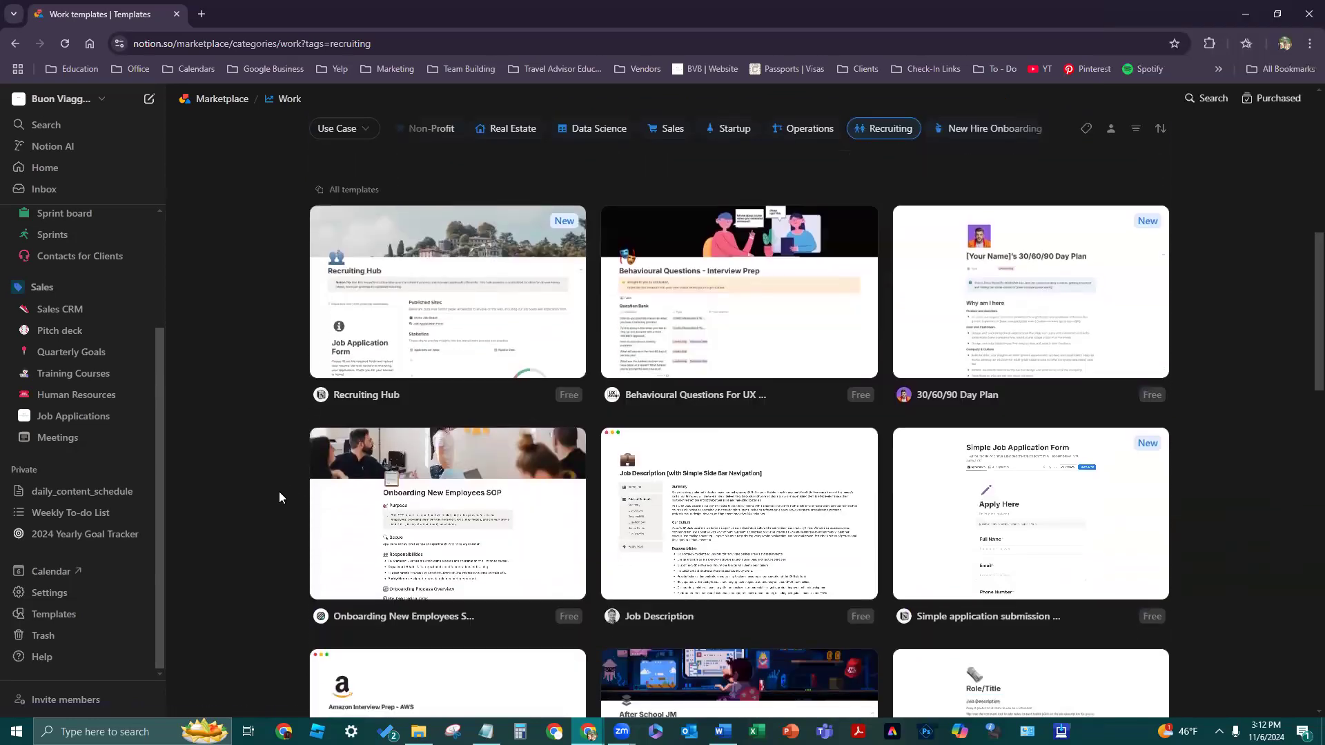
scroll(293, 541, down, 1)
scroll(296, 545, up, 8)
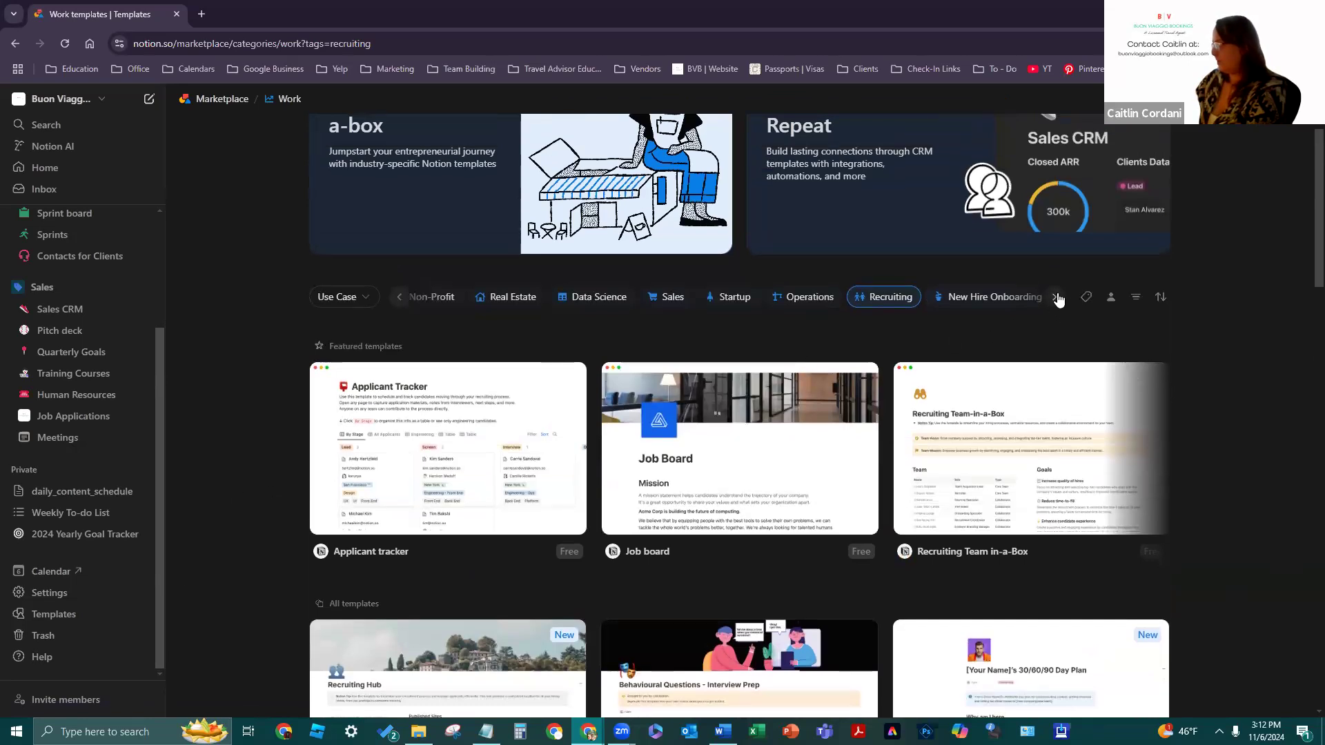
- Reveal the remaining category tags and check the Use Case list without filtering
click(1056, 297)
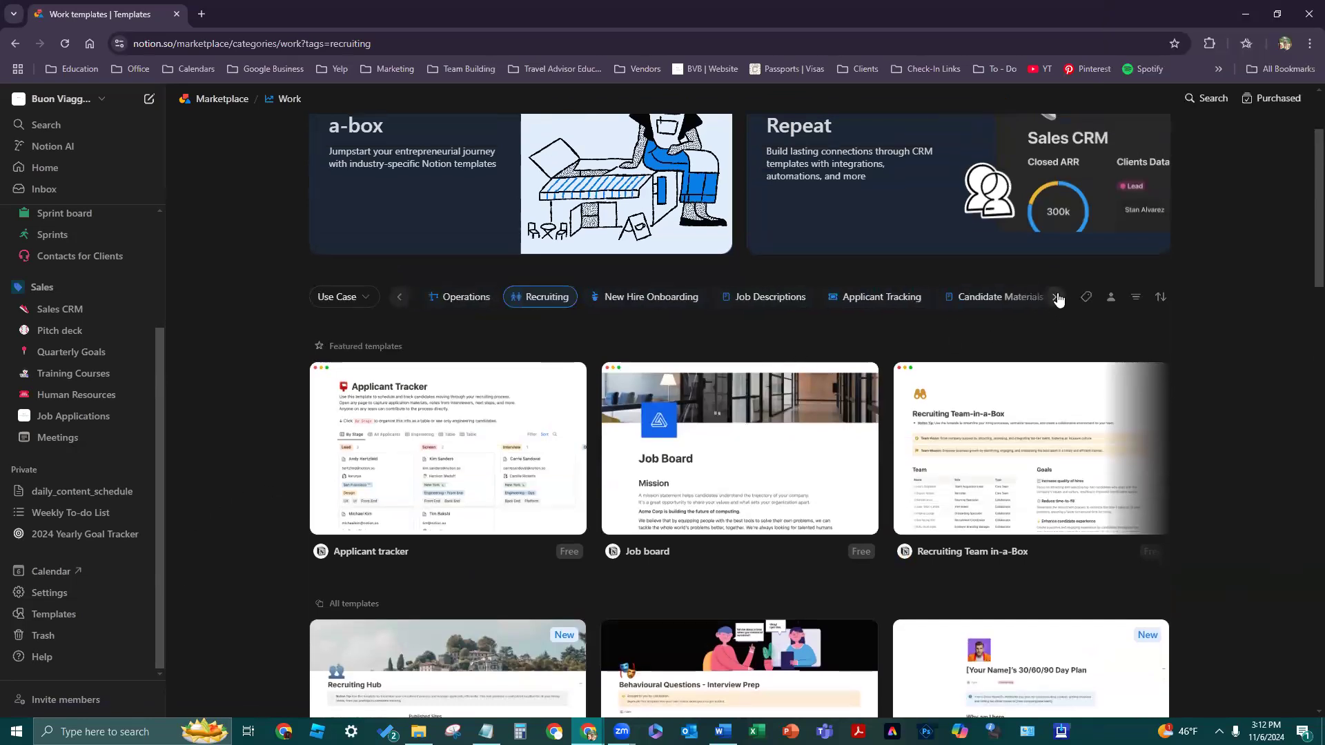
click(1057, 297)
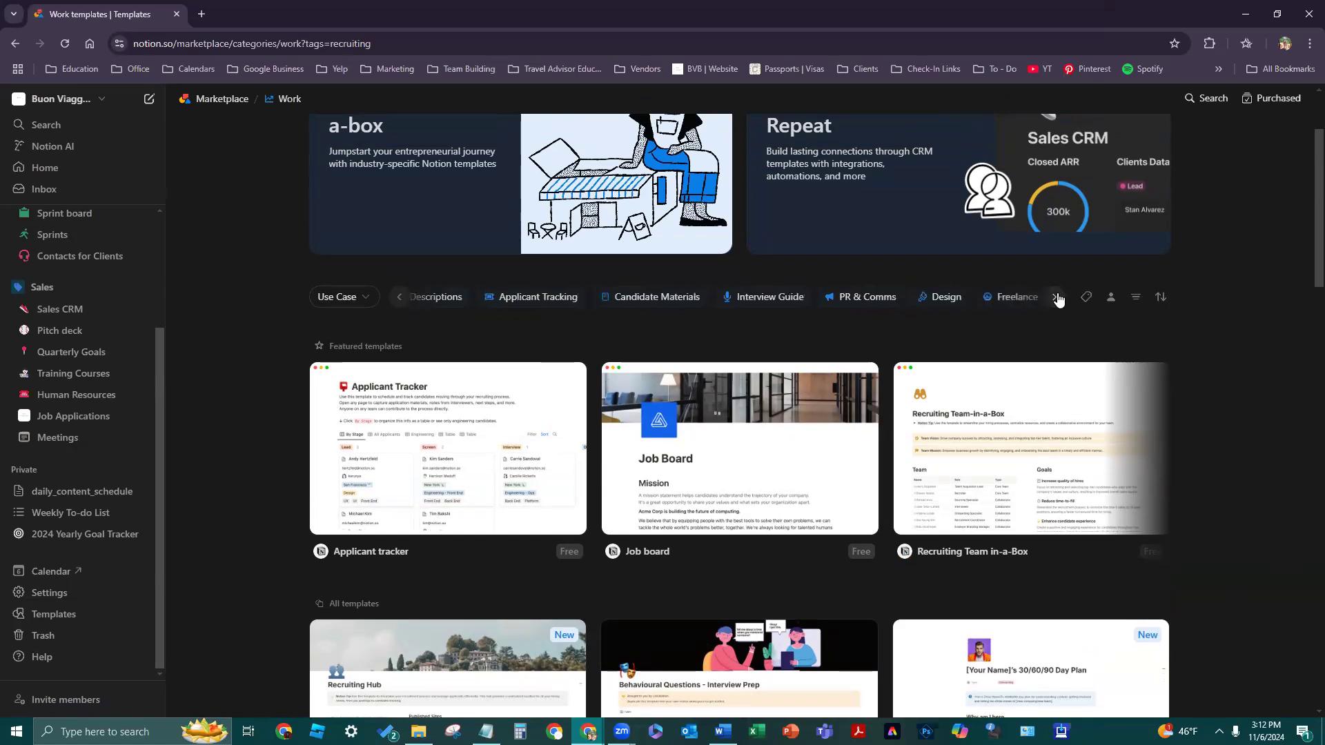
click(370, 297)
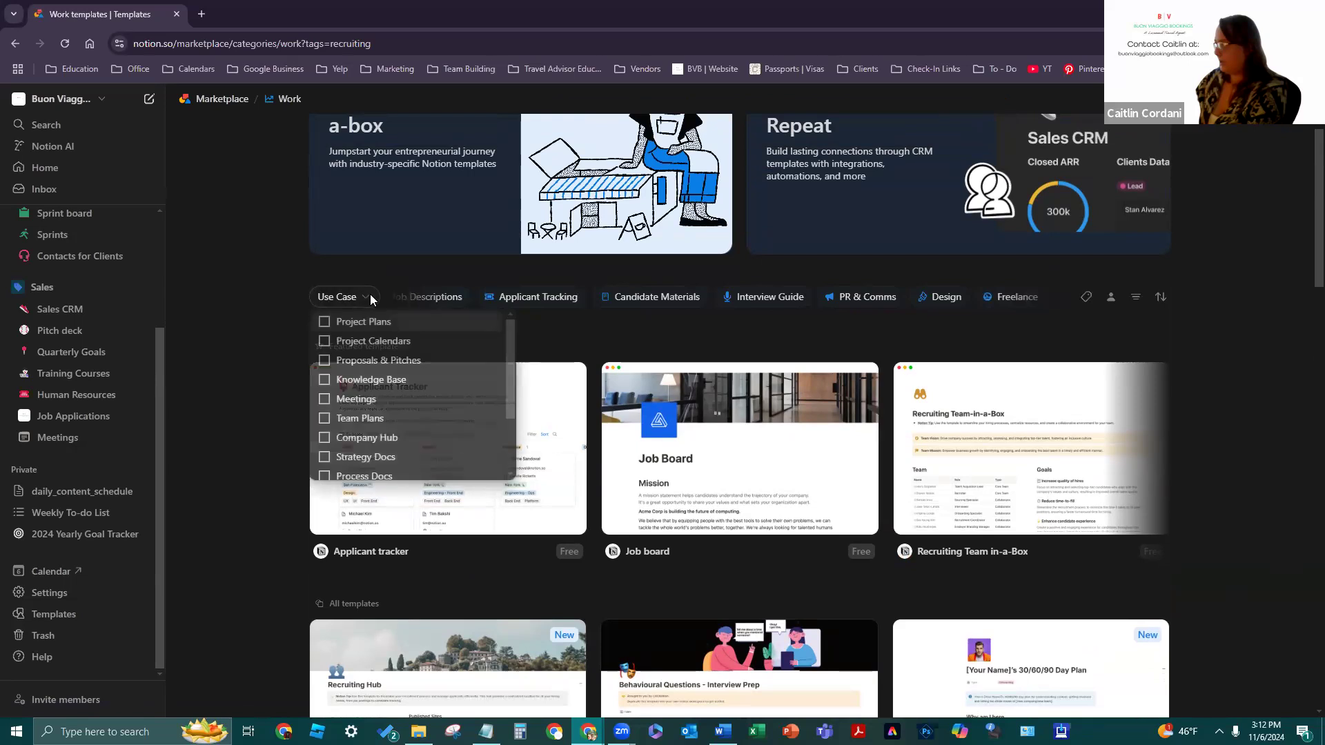
scroll(423, 409, down, 3)
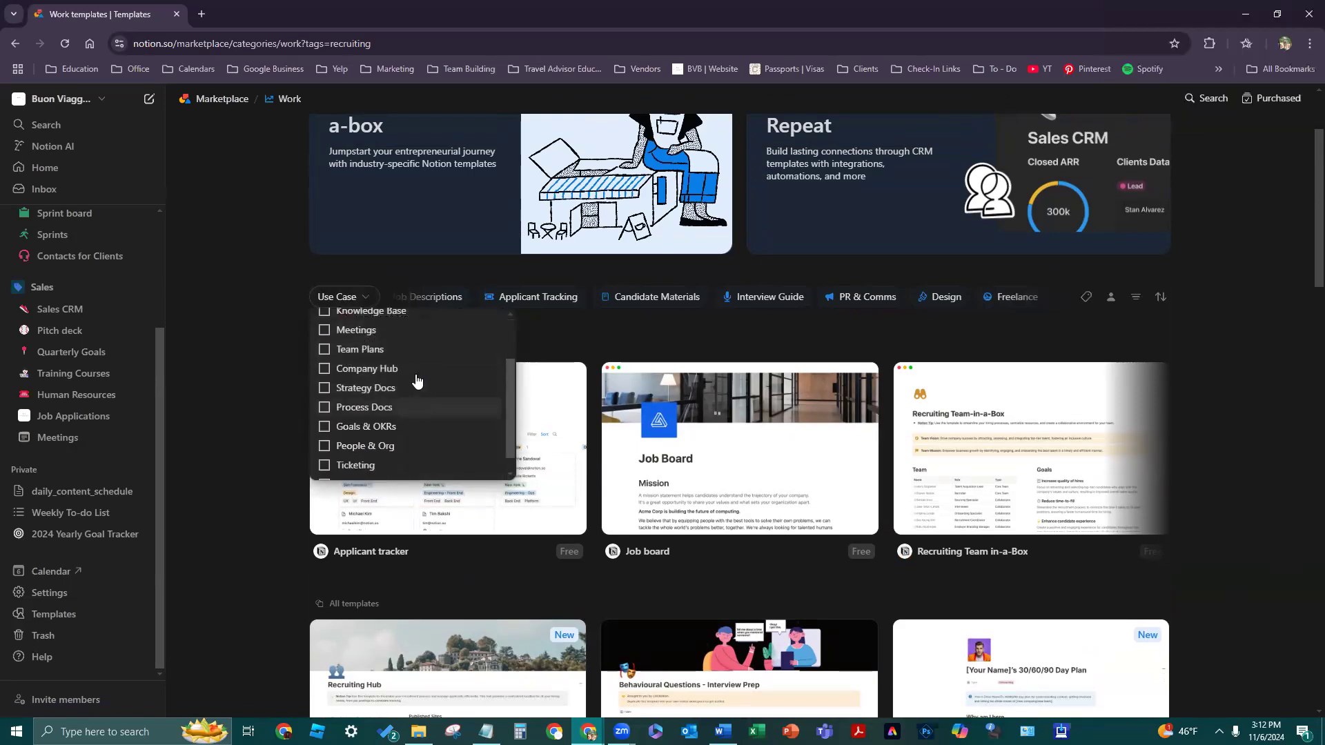
scroll(406, 425, up, 2)
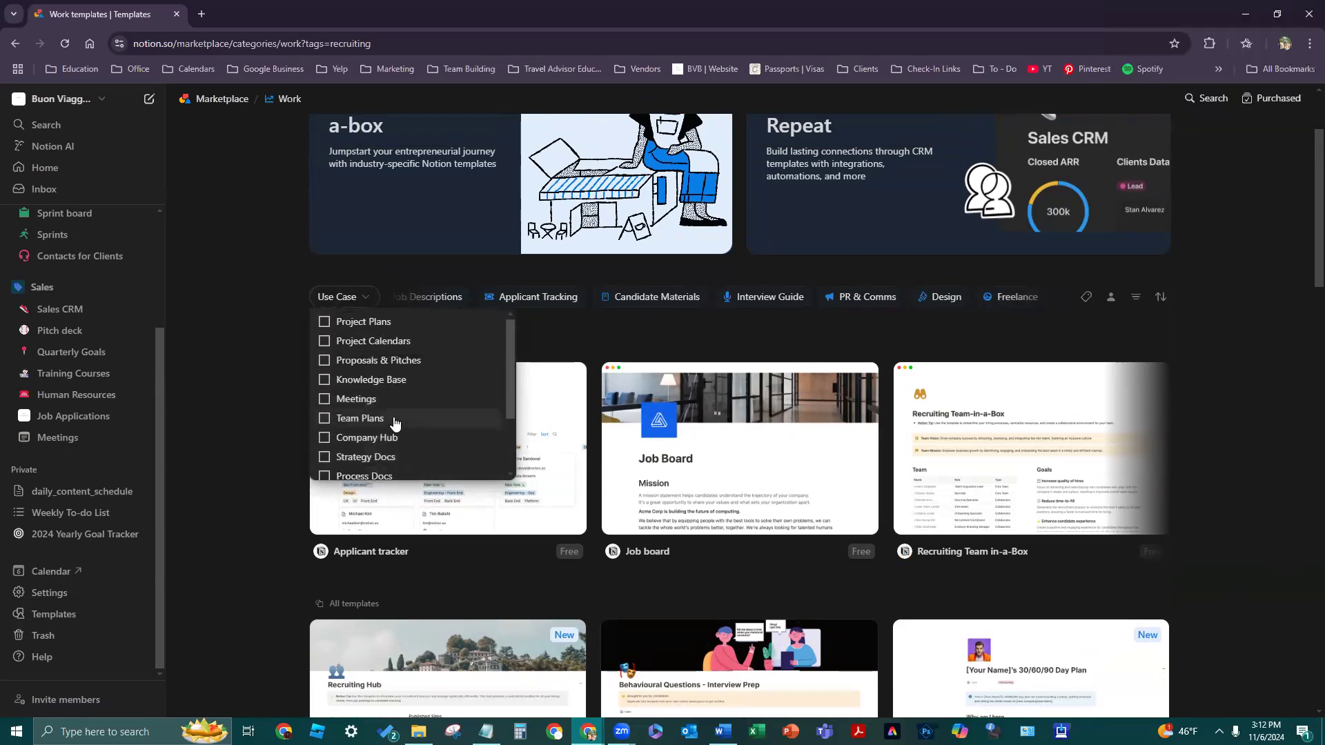
click(235, 397)
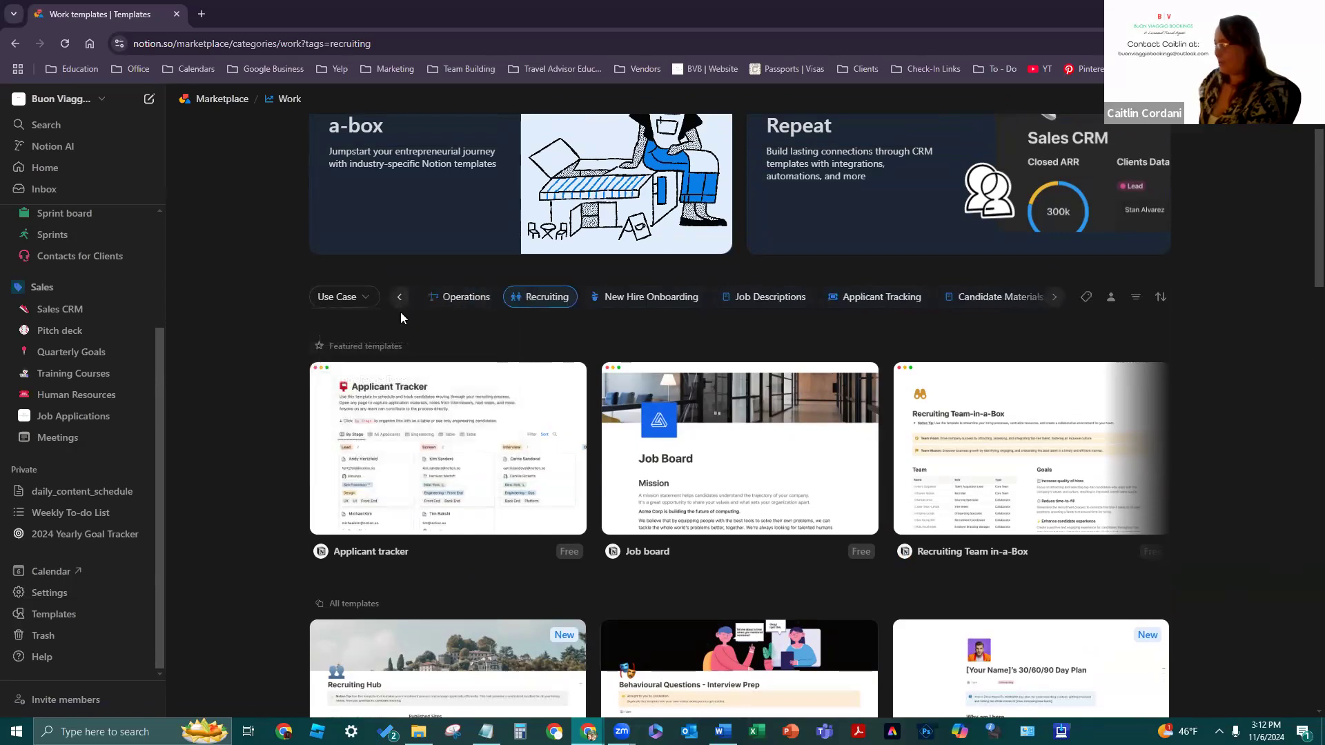
- Switch the Work category filter to Operations and browse its template cards
click(459, 296)
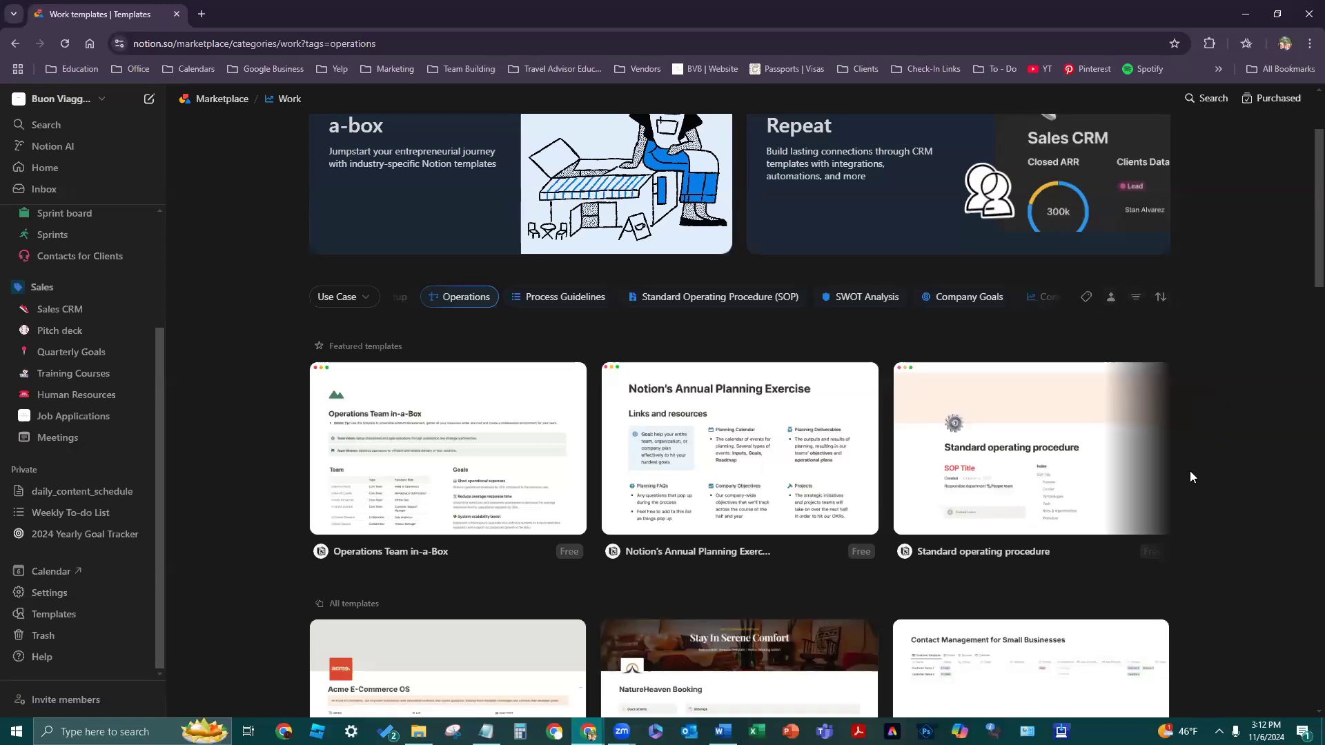
scroll(285, 528, down, 4)
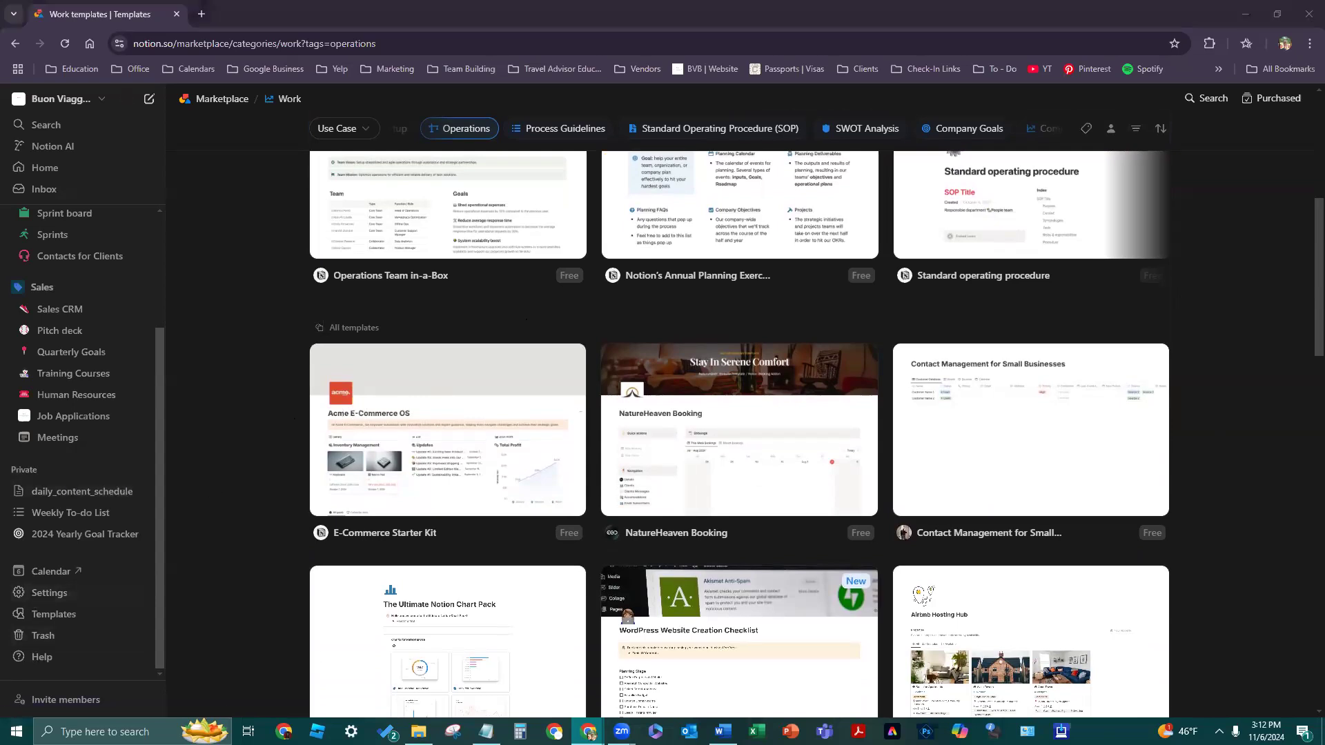
scroll(268, 452, down, 1)
scroll(267, 453, down, 4)
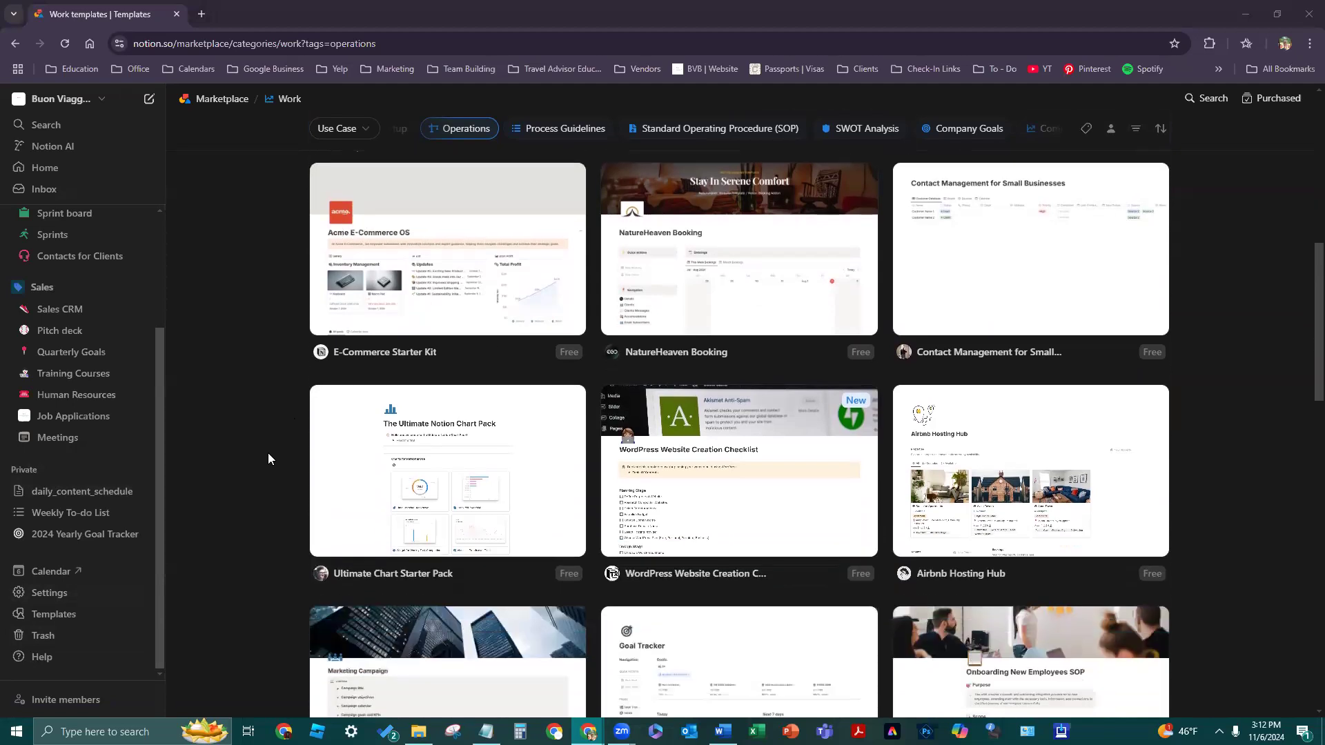
scroll(268, 452, up, 3)
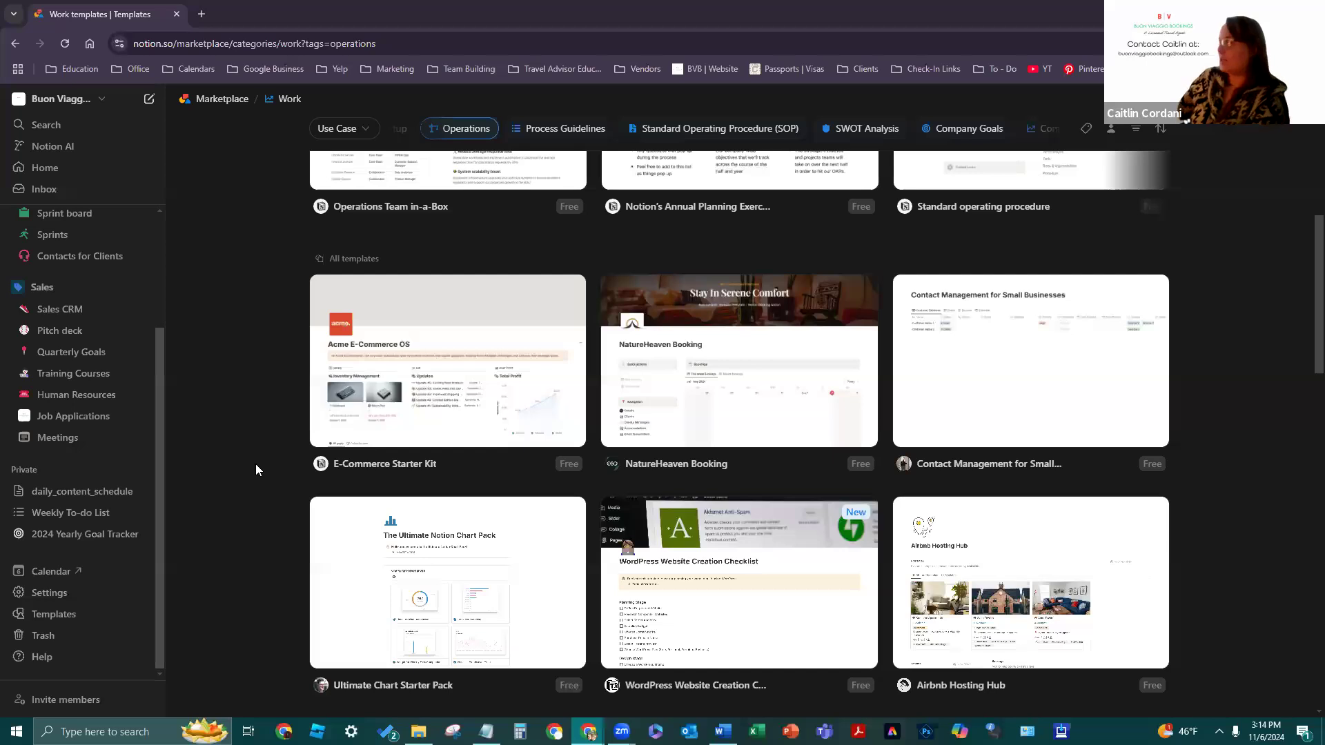
- Check the Marketplace feature filter list without applying a filter
scroll(1230, 526, up, 6)
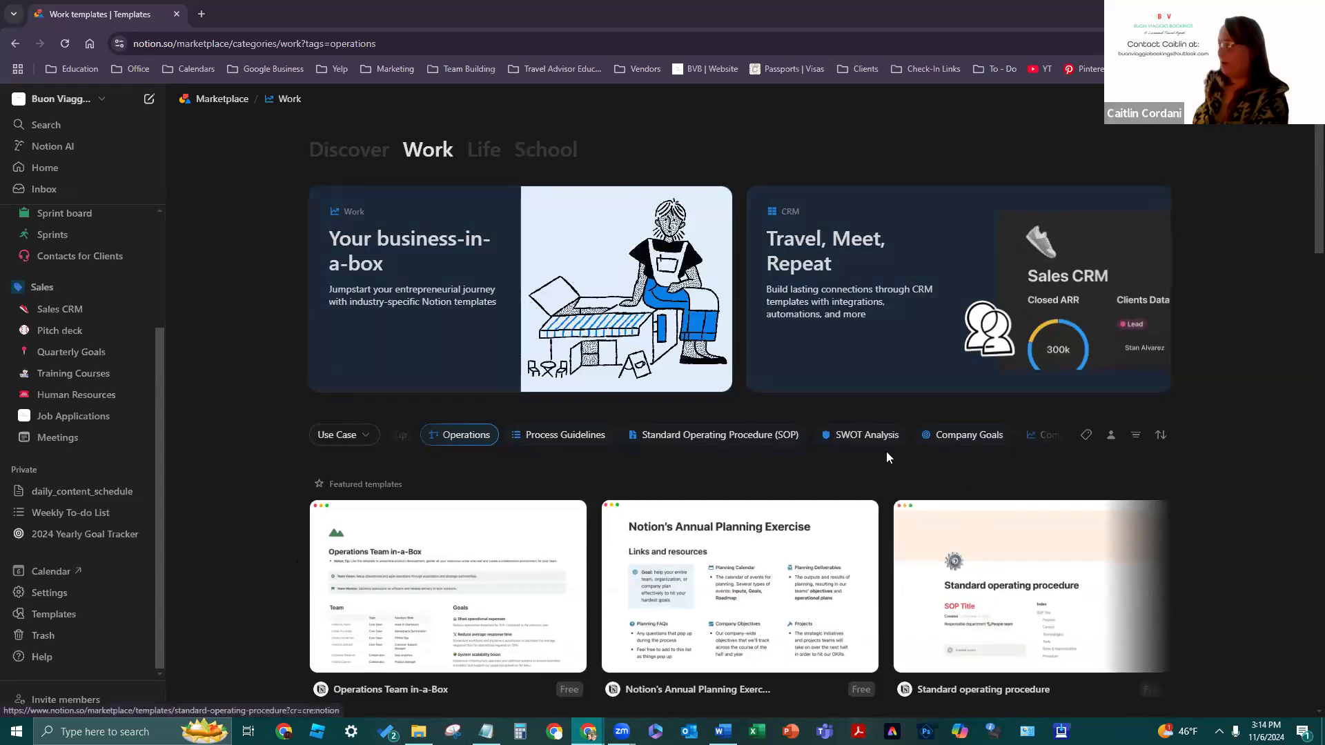
click(1136, 436)
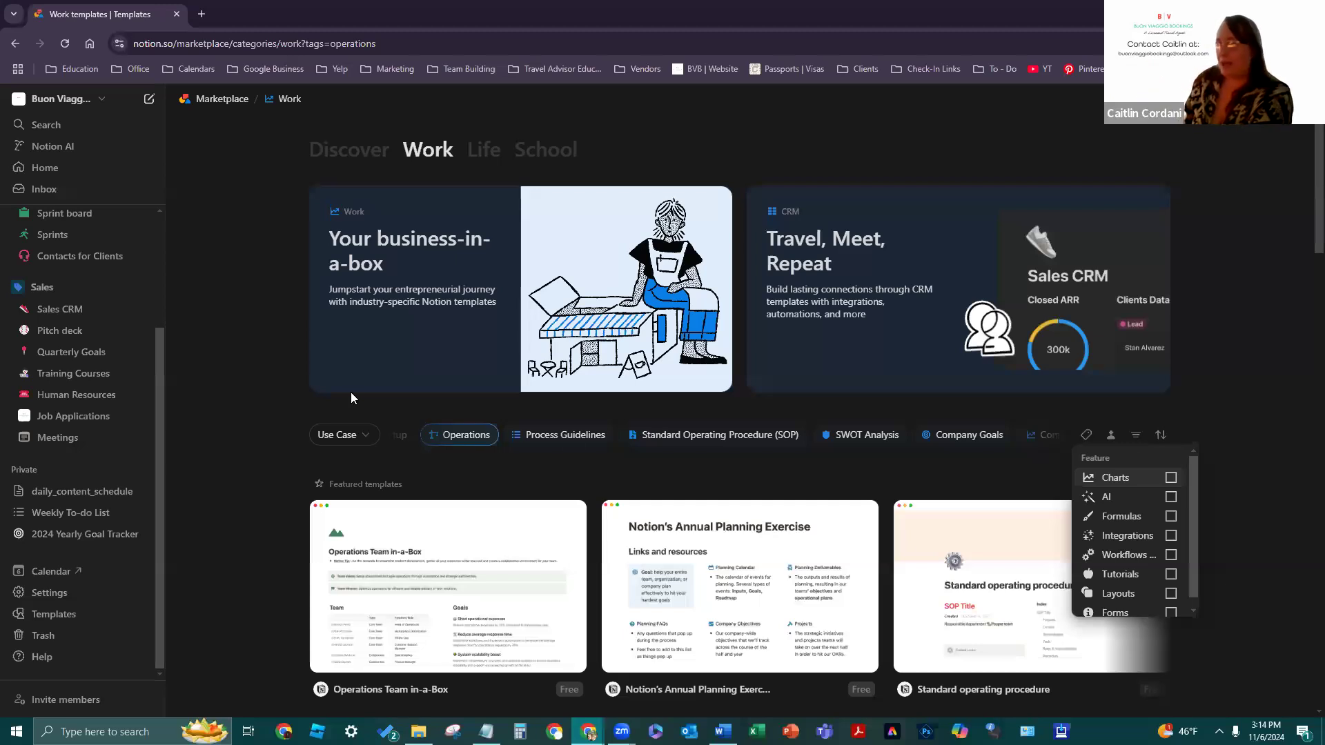
click(95, 398)
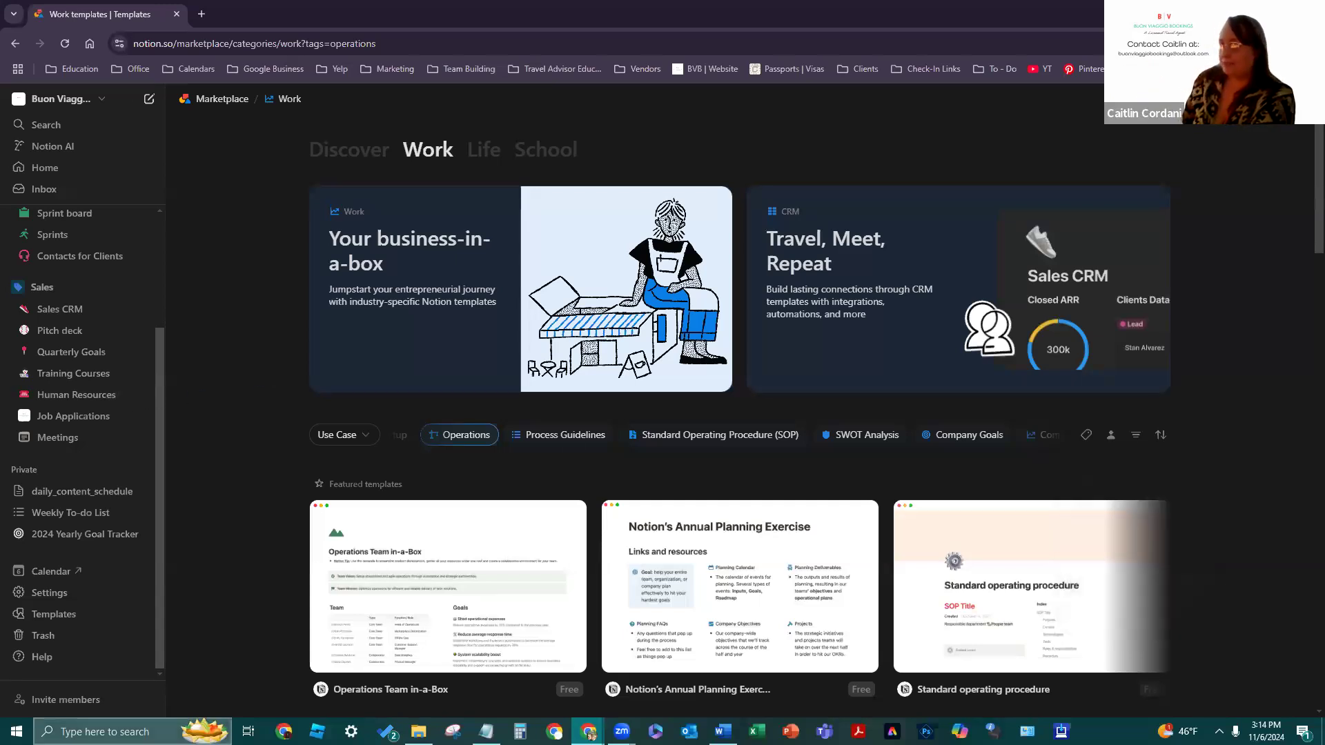
- Browse the Work templates, then open the Human Resources database from the sidebar
scroll(1015, 433, down, 6)
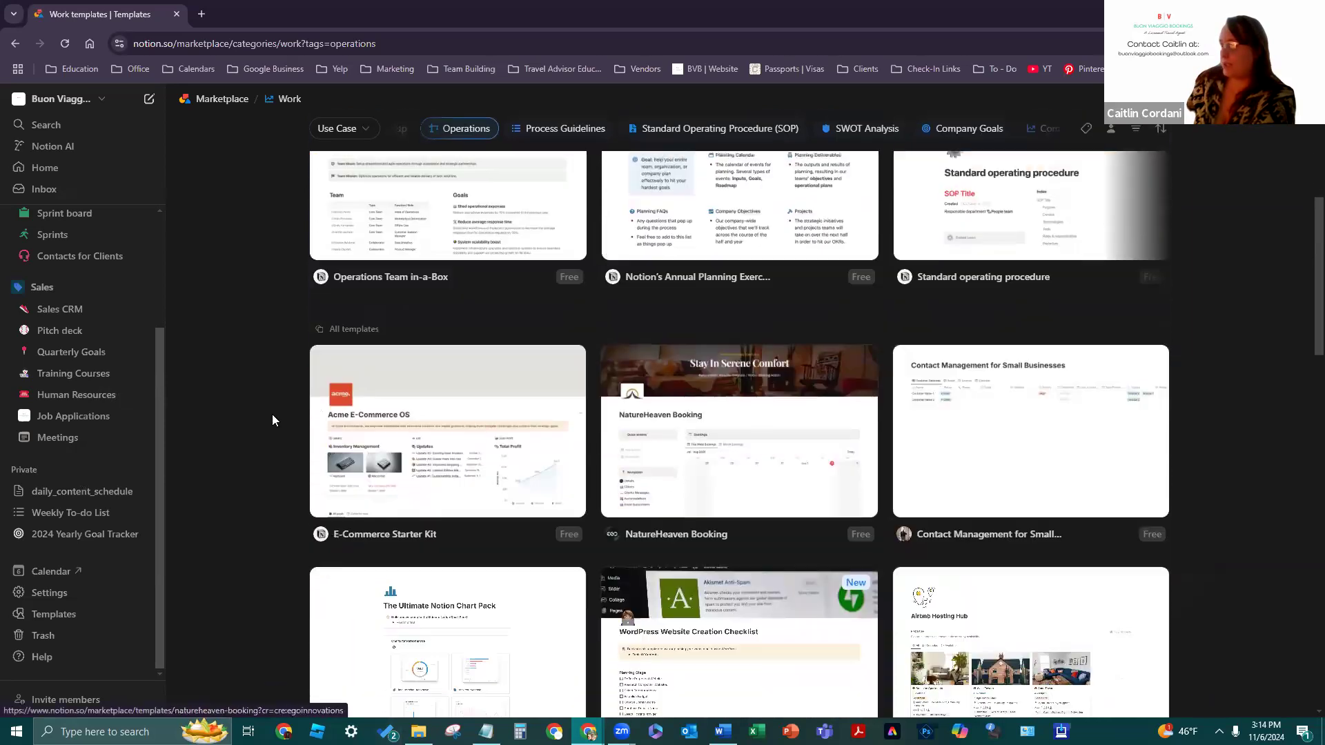
scroll(349, 568, down, 3)
scroll(511, 540, up, 4)
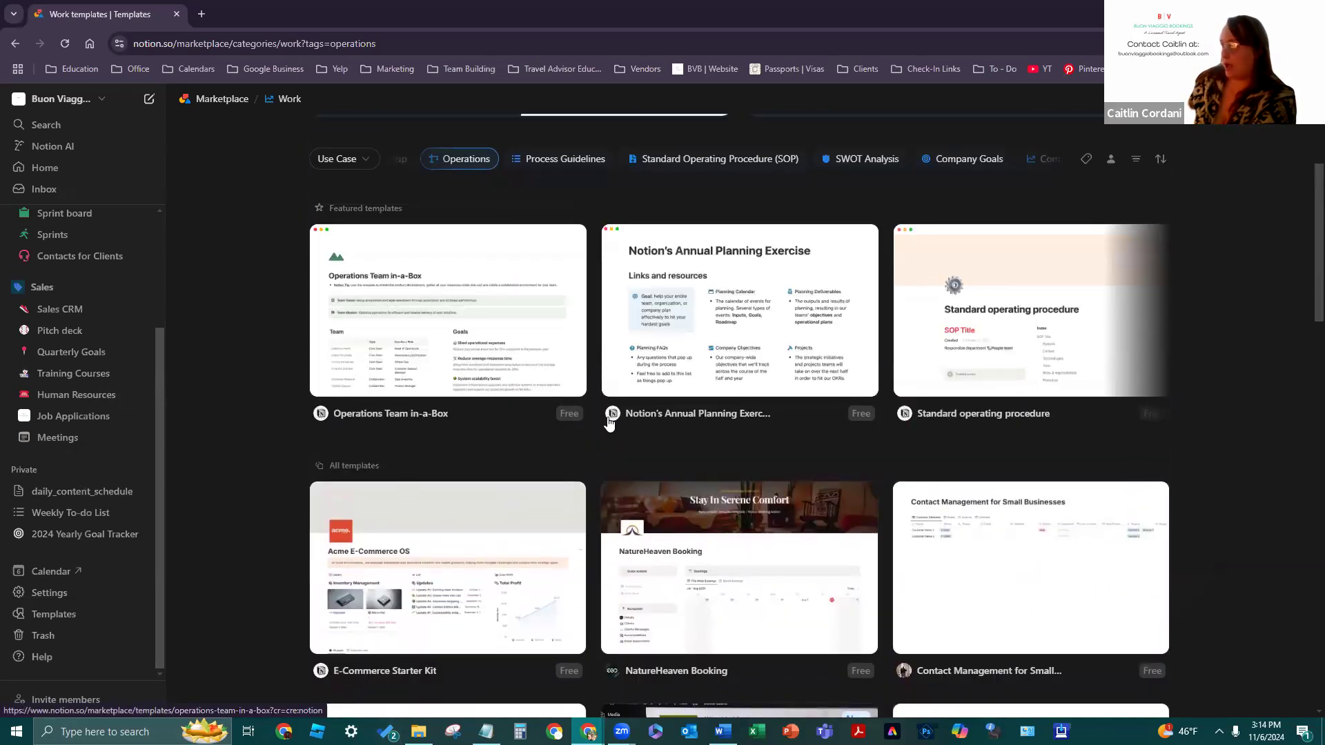
scroll(581, 424, down, 1)
scroll(581, 424, down, 2)
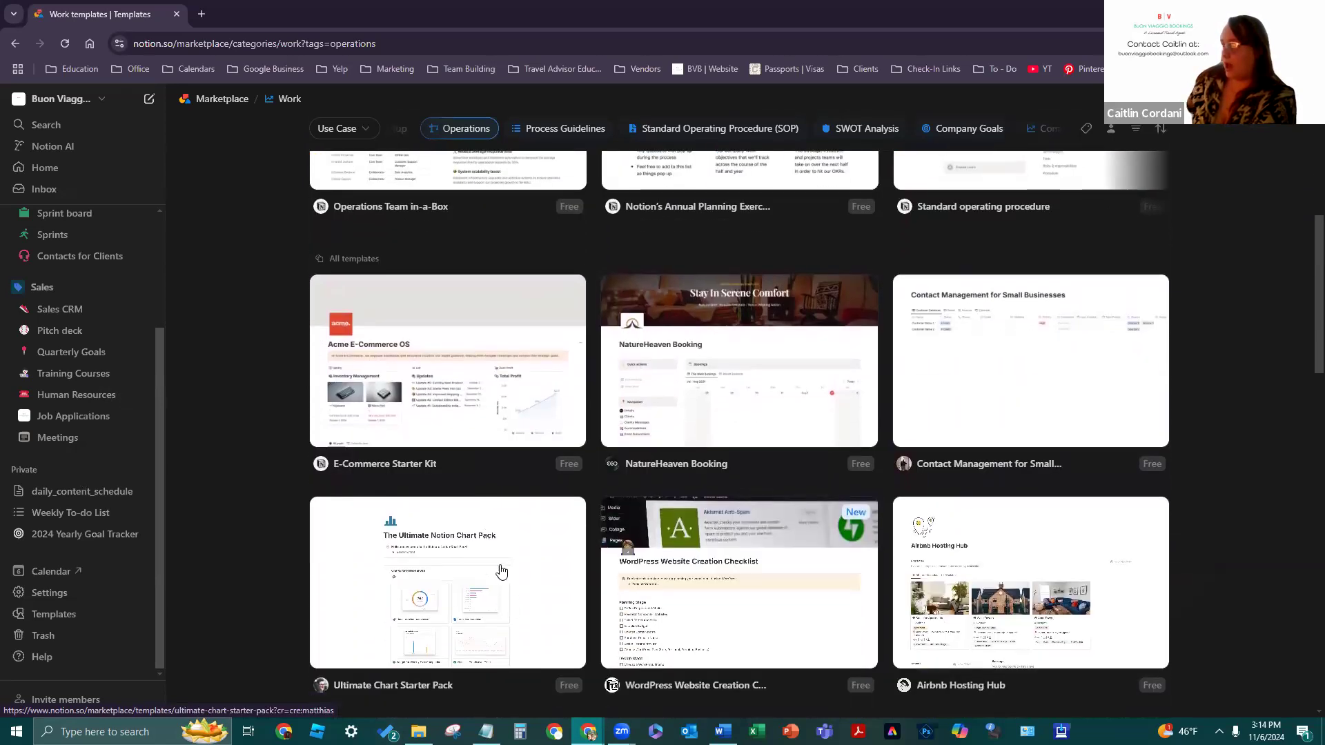
scroll(621, 407, down, 1)
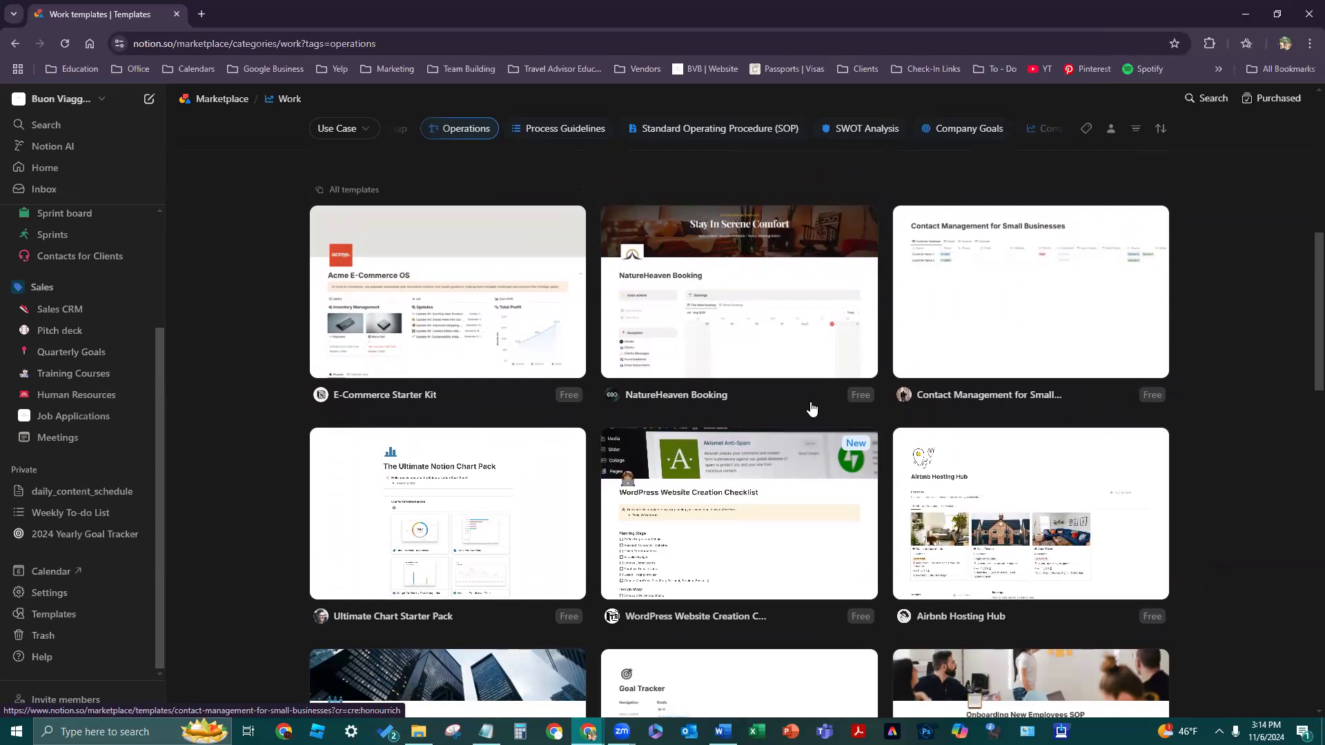
scroll(810, 404, down, 3)
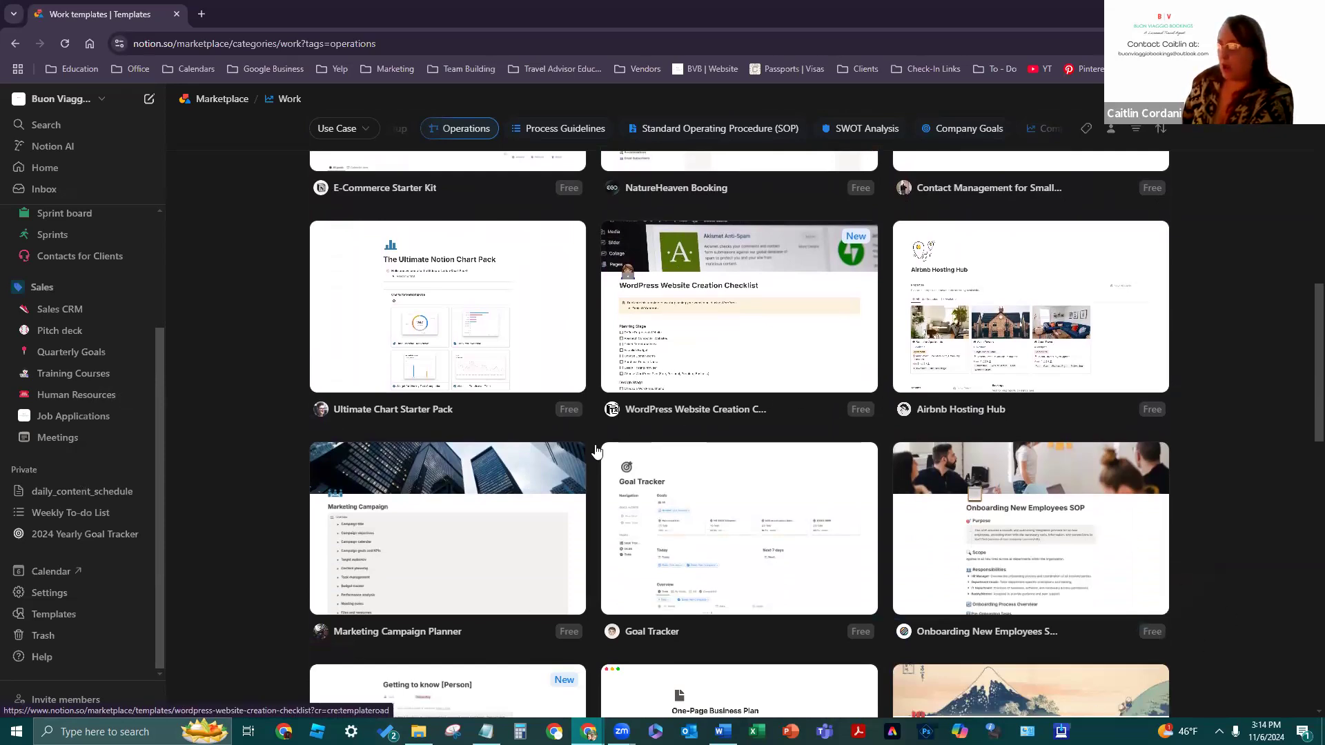
scroll(579, 452, down, 2)
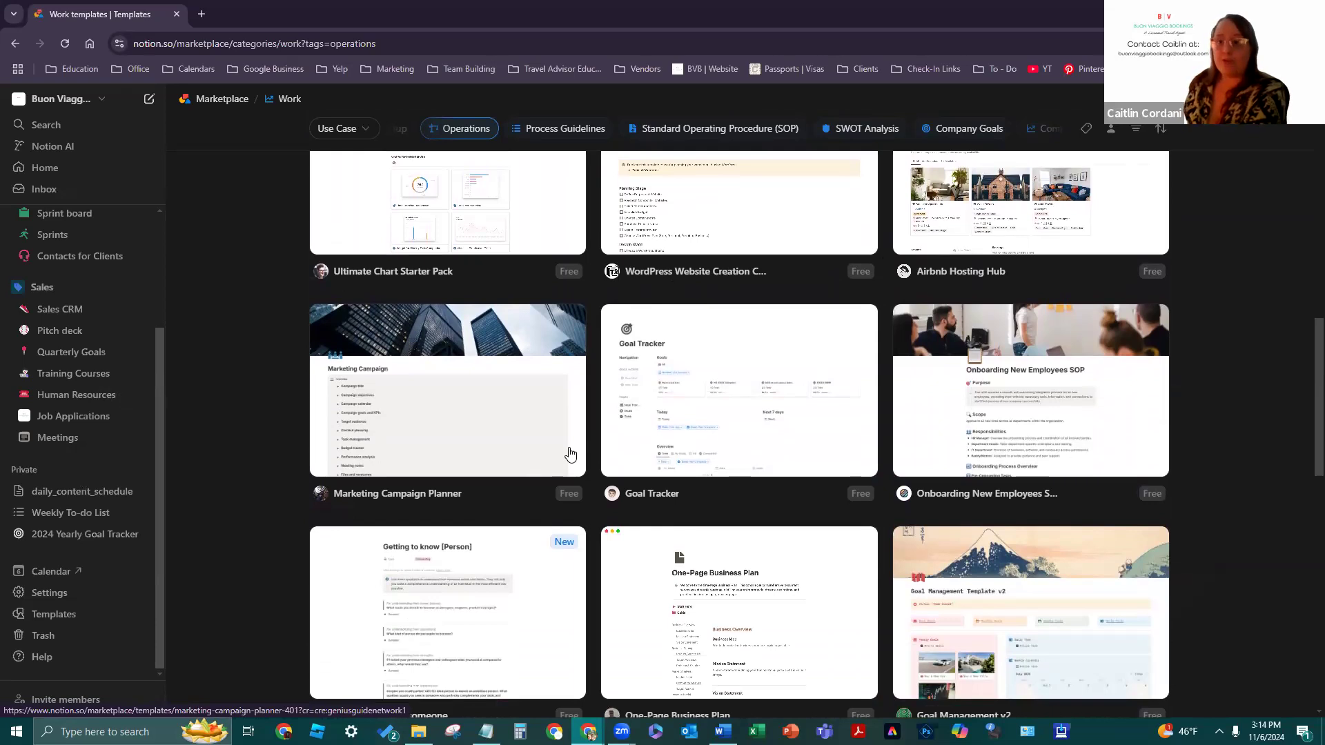
scroll(621, 503, down, 4)
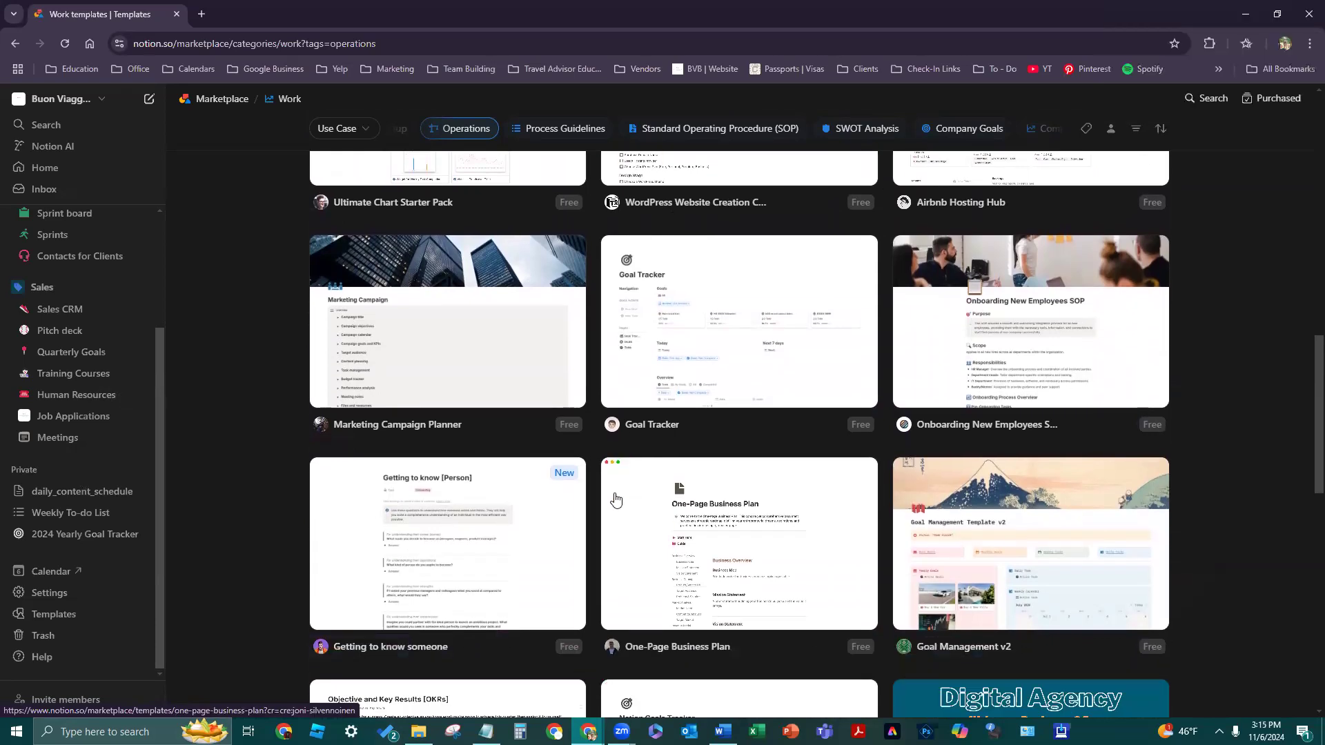
scroll(746, 668, down, 2)
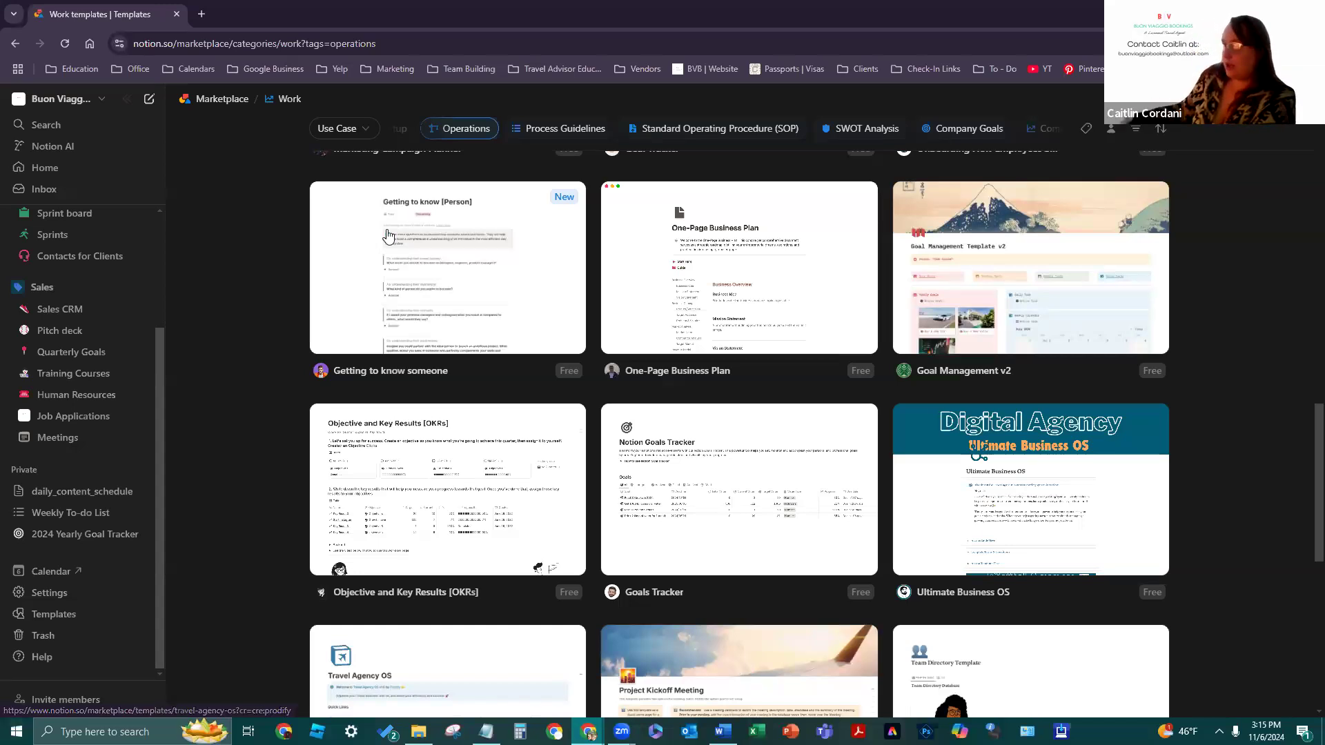
click(96, 401)
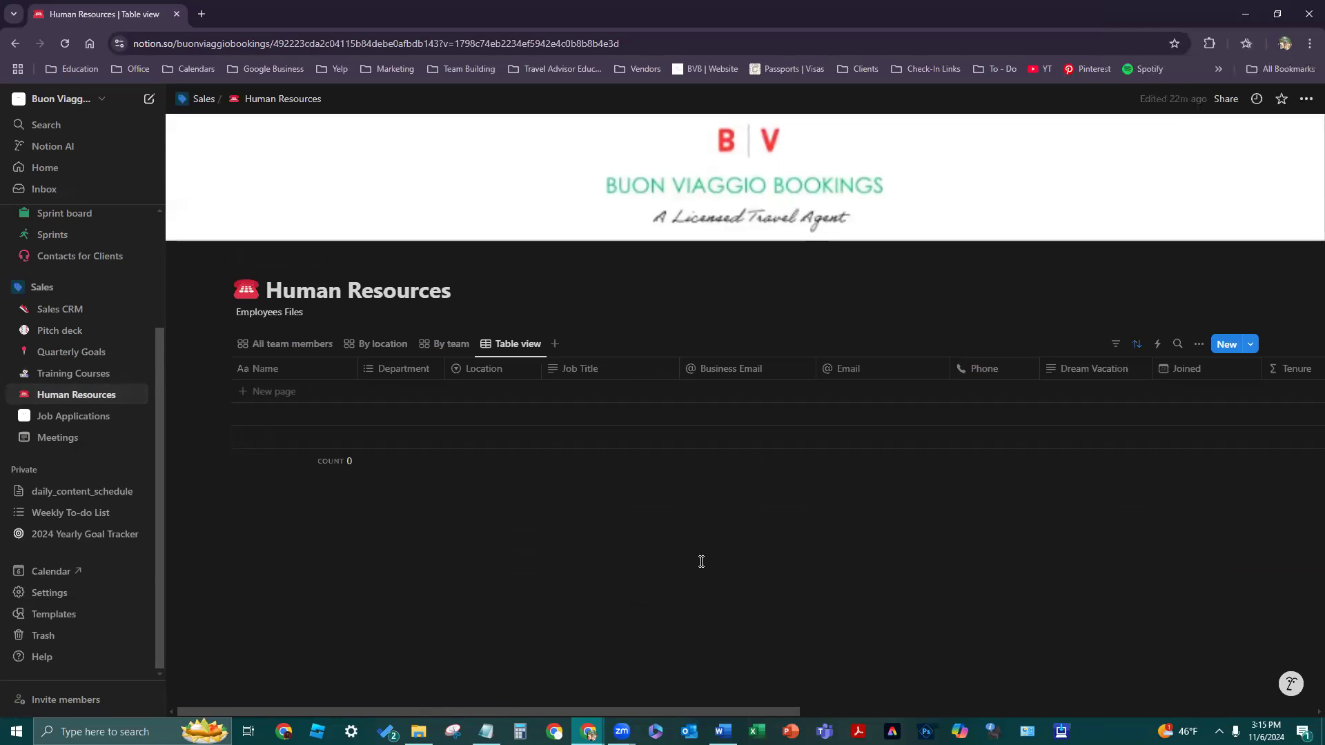
click(376, 301)
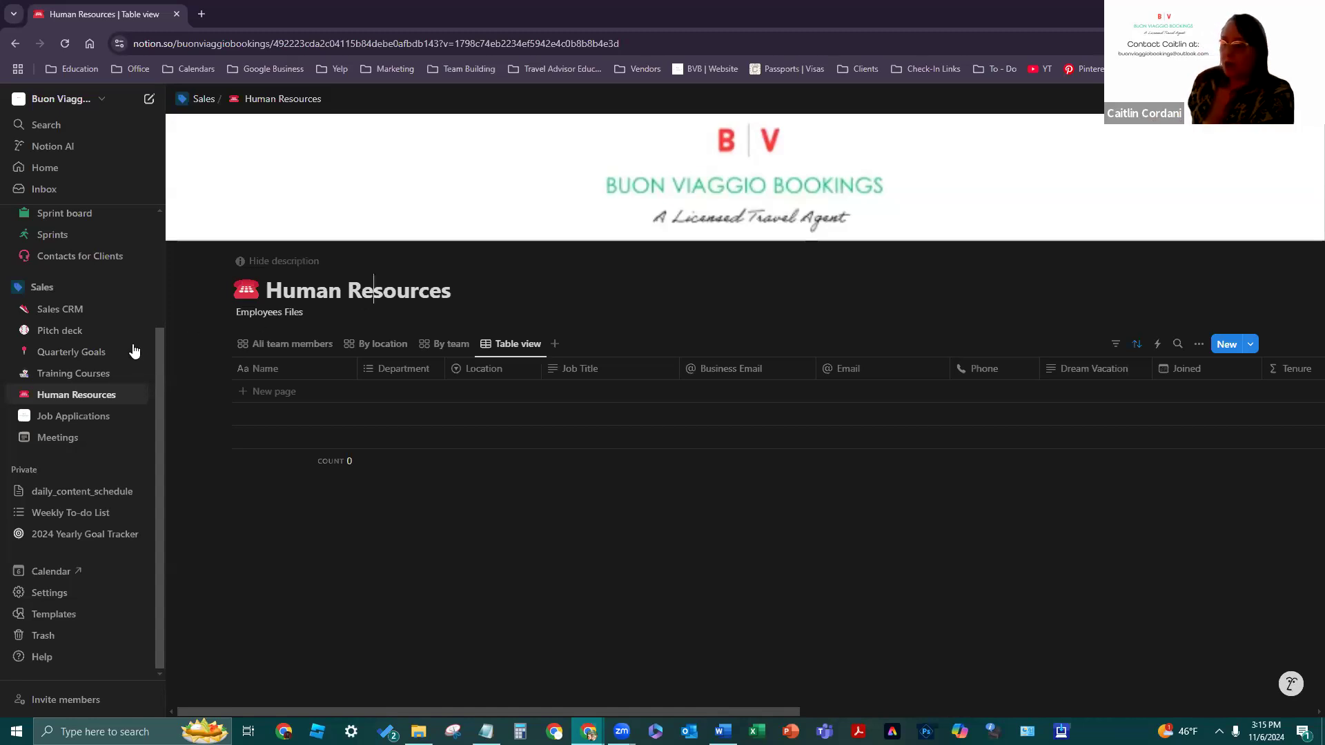
scroll(134, 351, up, 2)
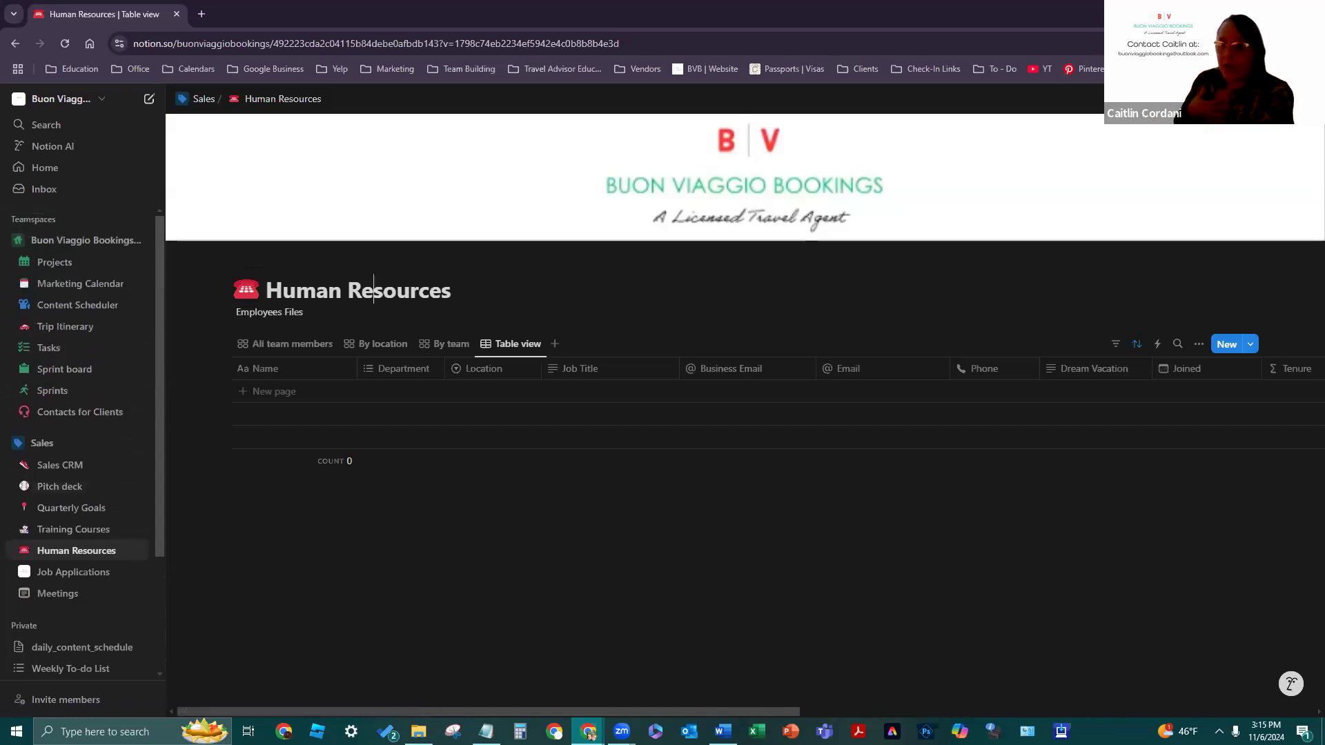
- Collapse and re-expand the teamspace pages, then view Projects, Marketing Calendar and Content Scheduler
click(88, 237)
click(88, 238)
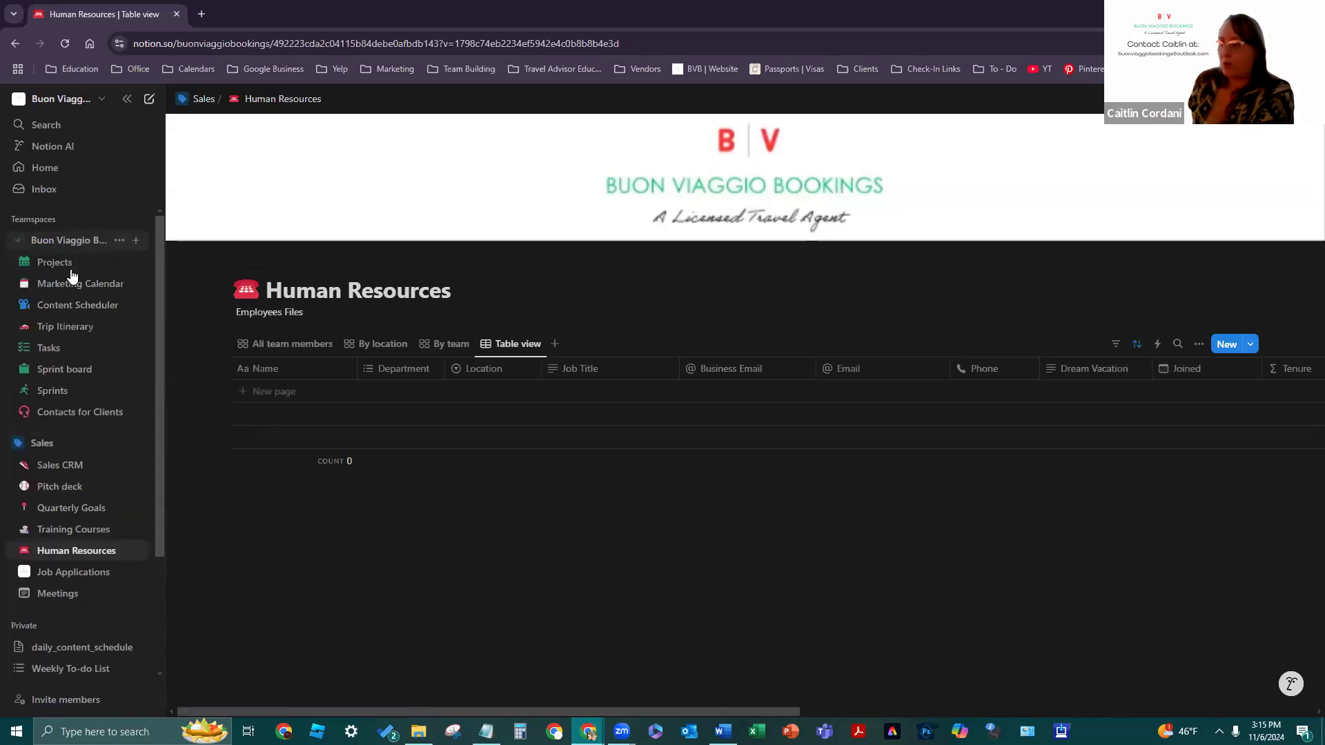
click(64, 269)
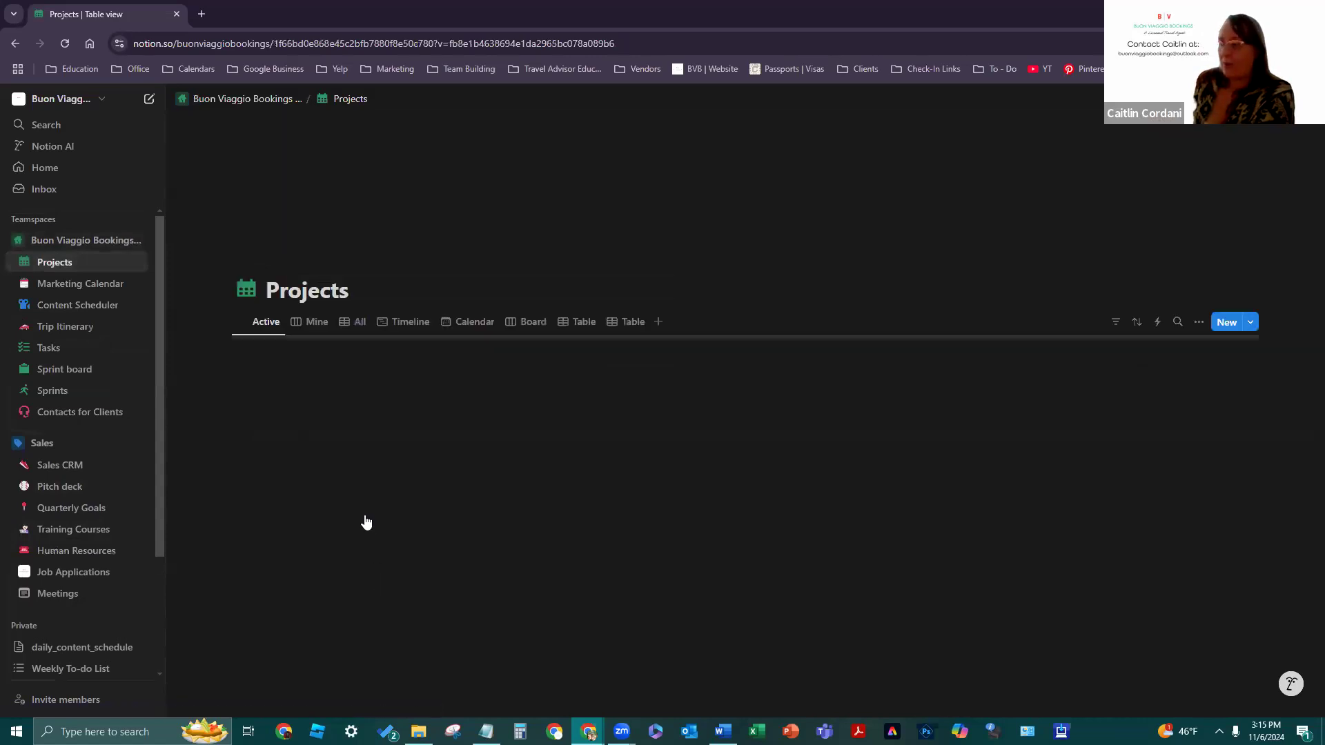
click(69, 292)
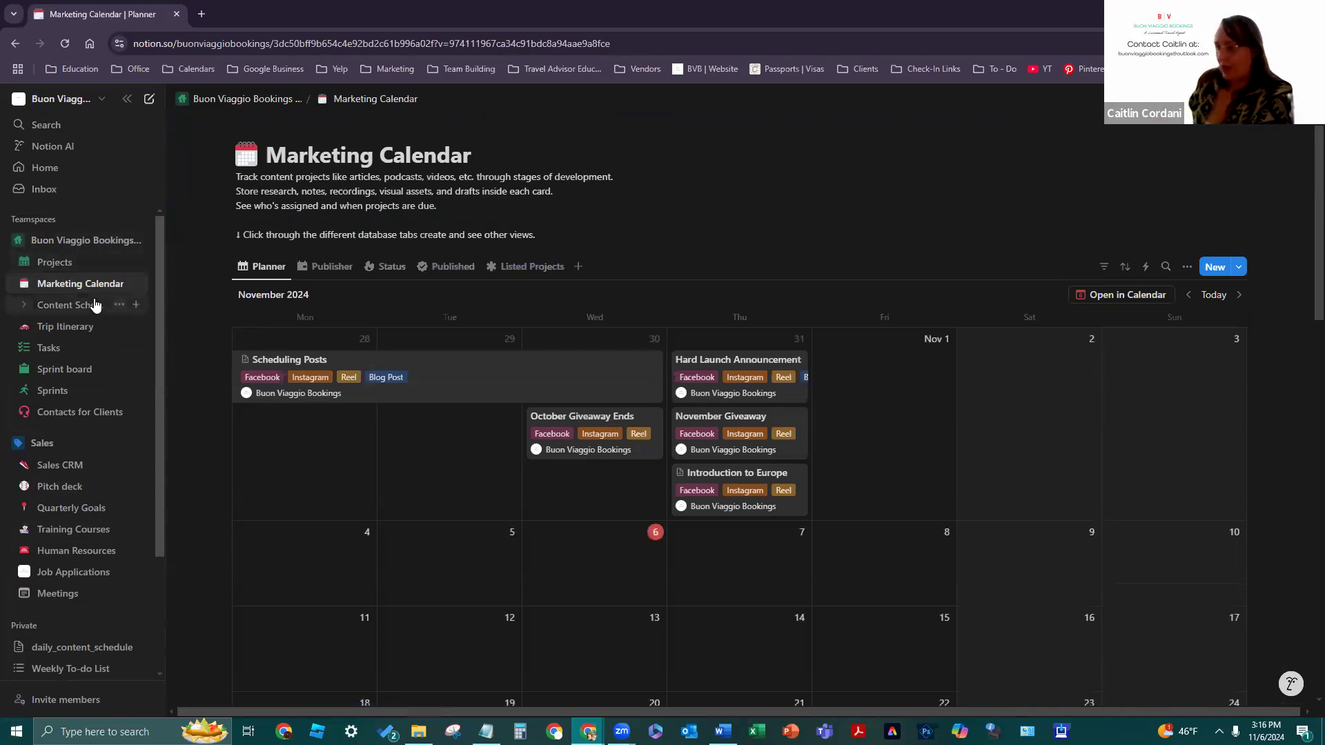
click(95, 305)
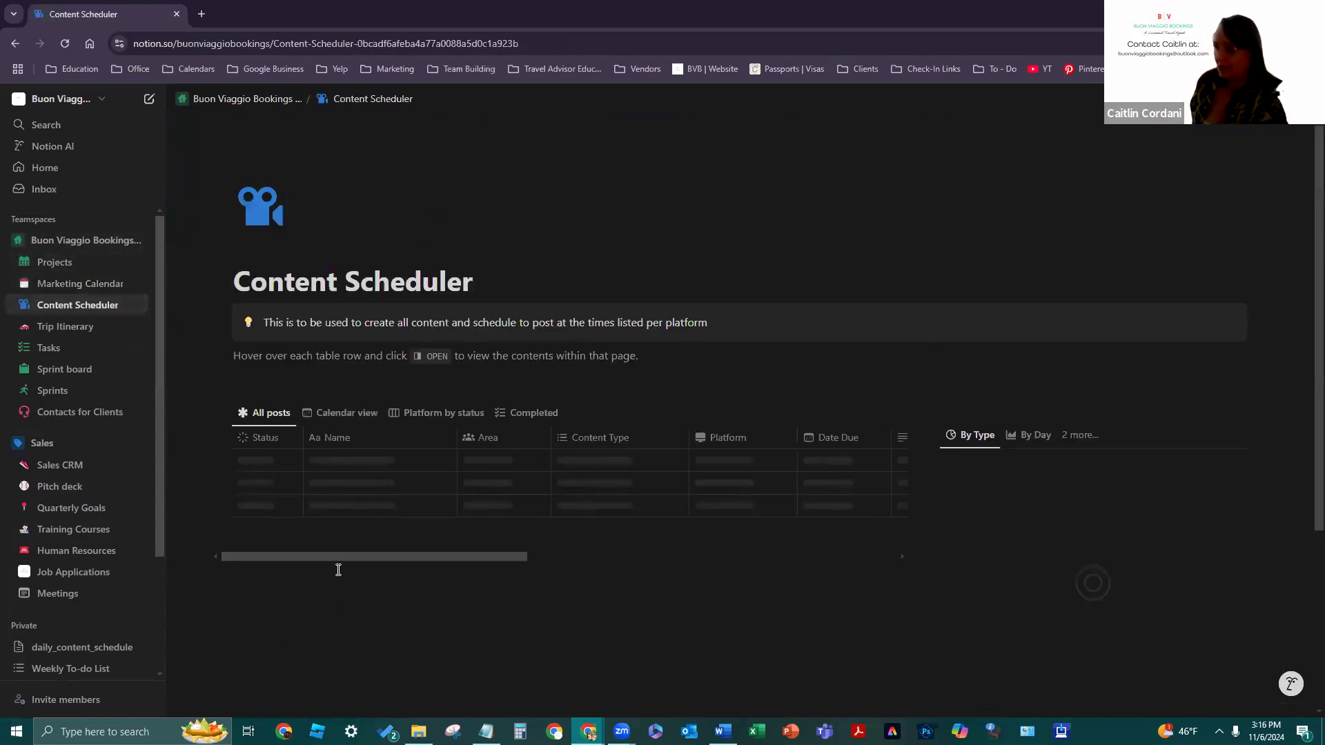
scroll(243, 469, down, 7)
scroll(243, 469, up, 7)
- Visit Trip Itinerary, Tasks, Sprint board and Sprints, then return to Tasks
click(80, 327)
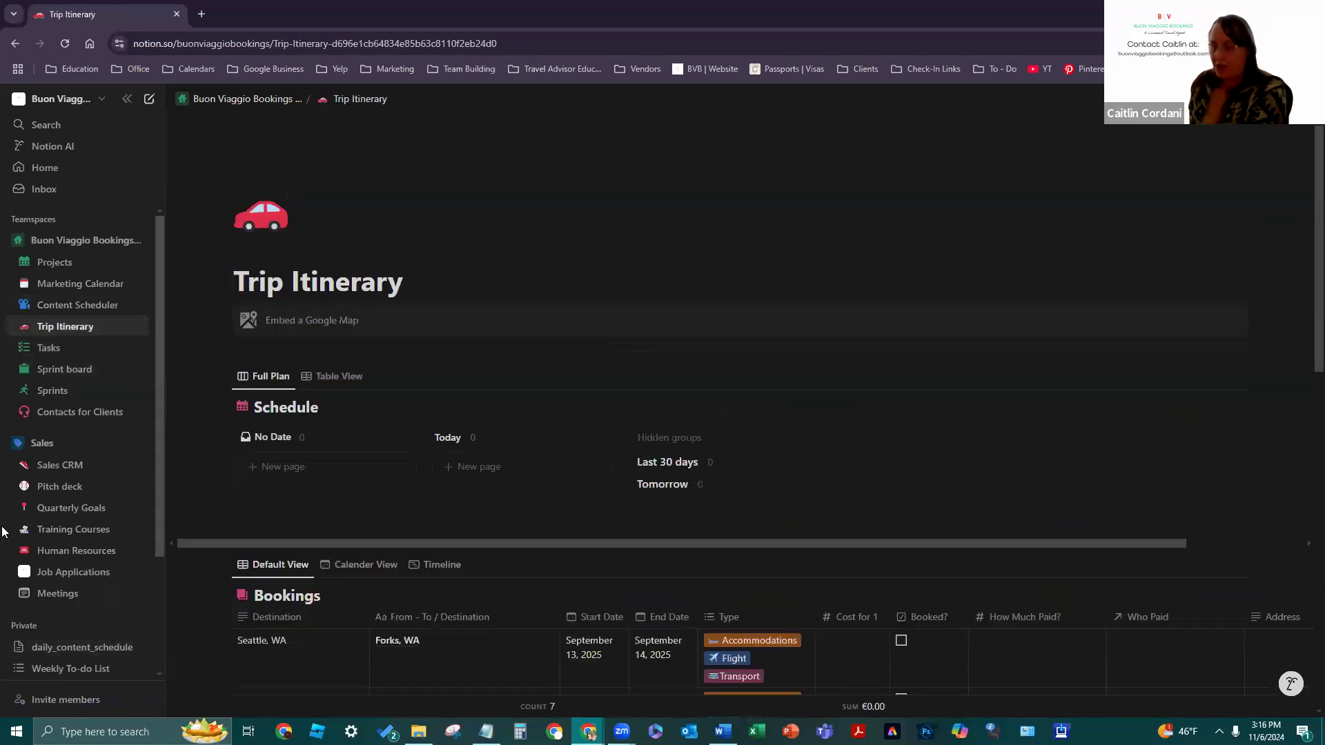
click(49, 346)
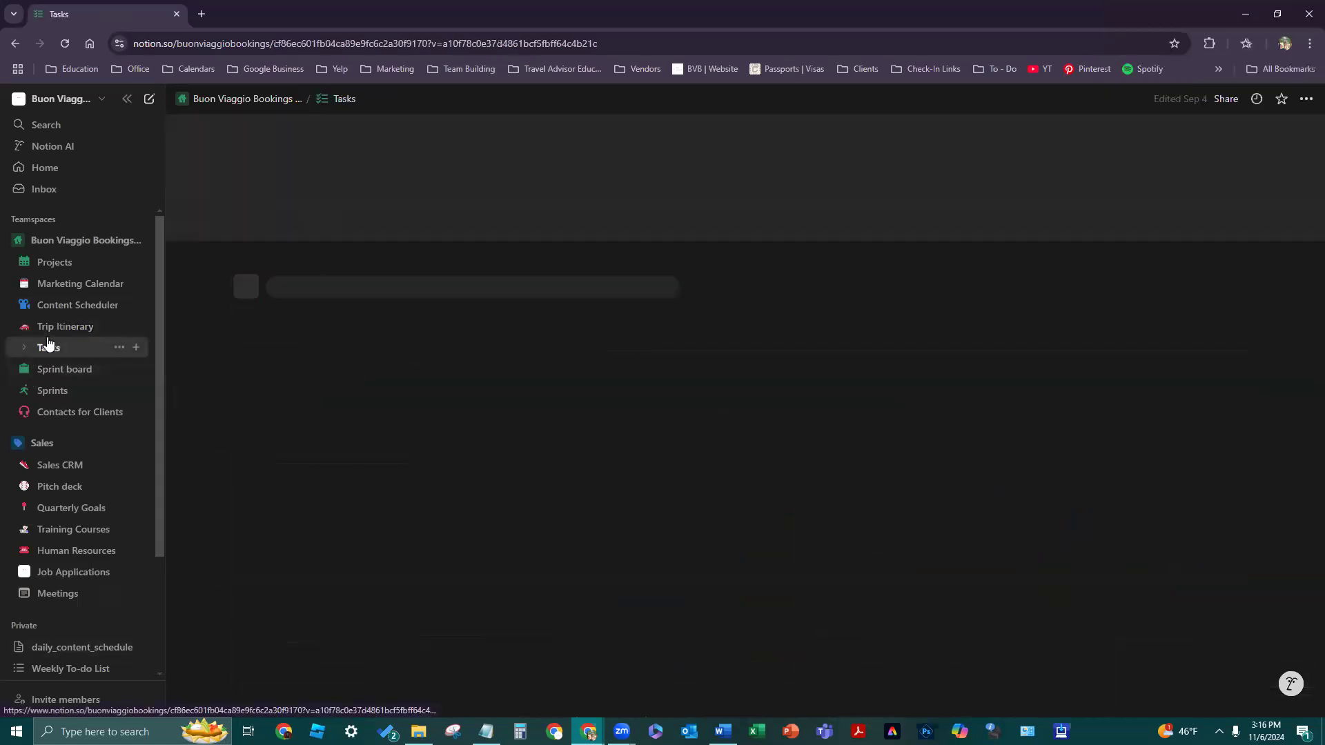
click(75, 369)
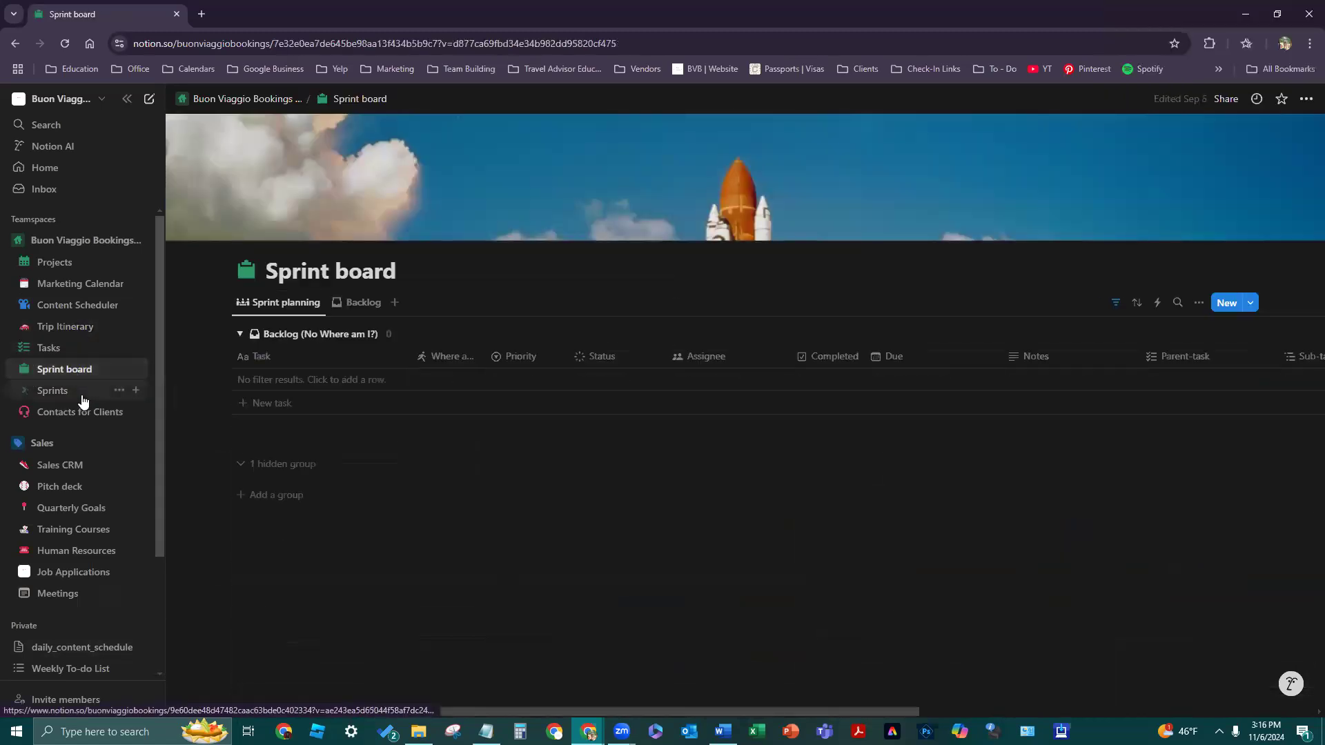
click(80, 396)
click(80, 348)
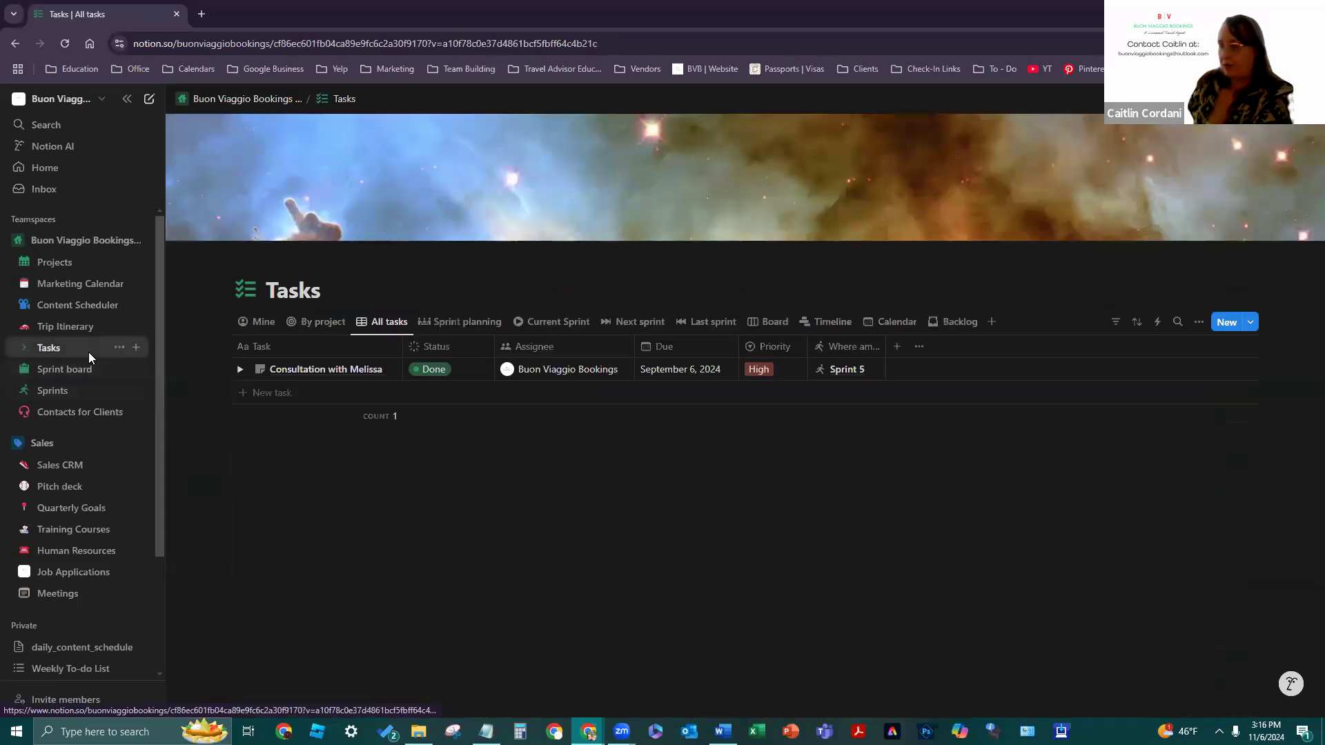
- Open Contacts for Clients and look across its Client Info table
click(93, 413)
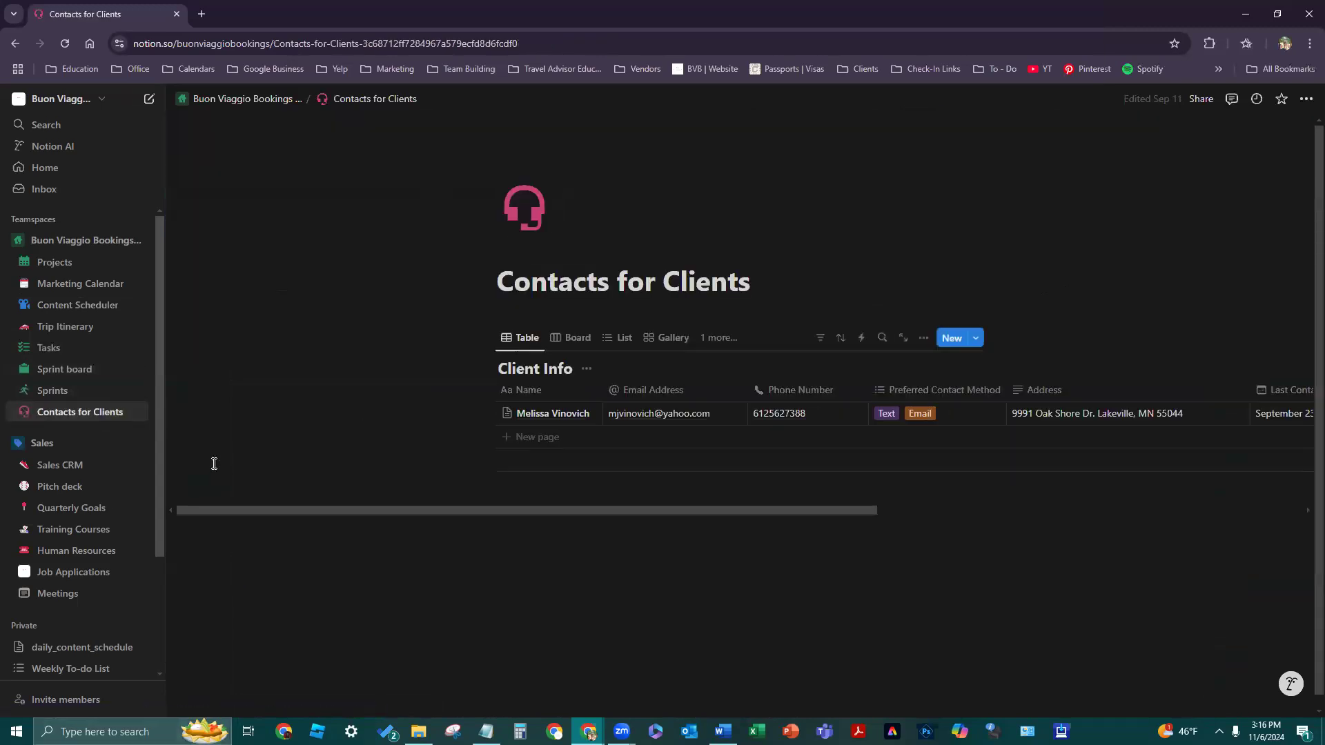
drag(353, 512, 793, 483)
drag(546, 483, 204, 476)
scroll(69, 414, down, 2)
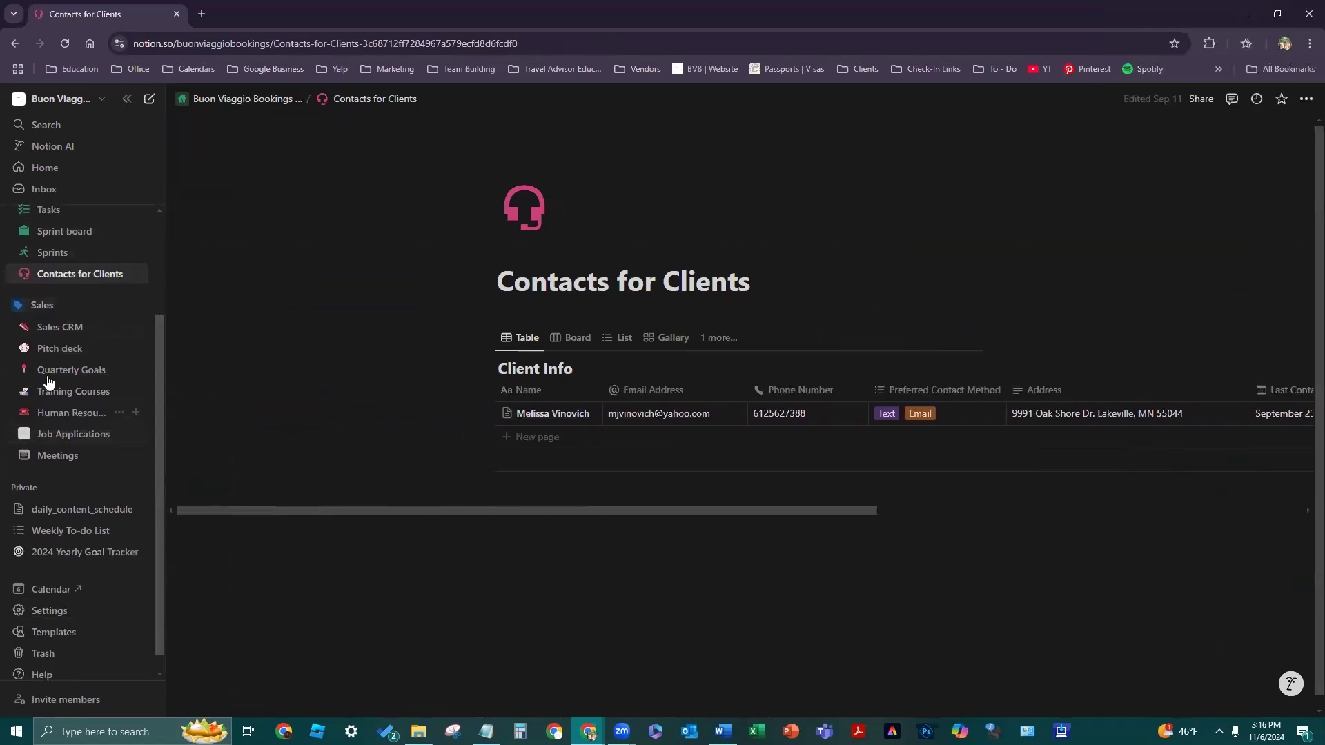
- Return to the Human Resources database and switch to its All team members gallery view
click(69, 412)
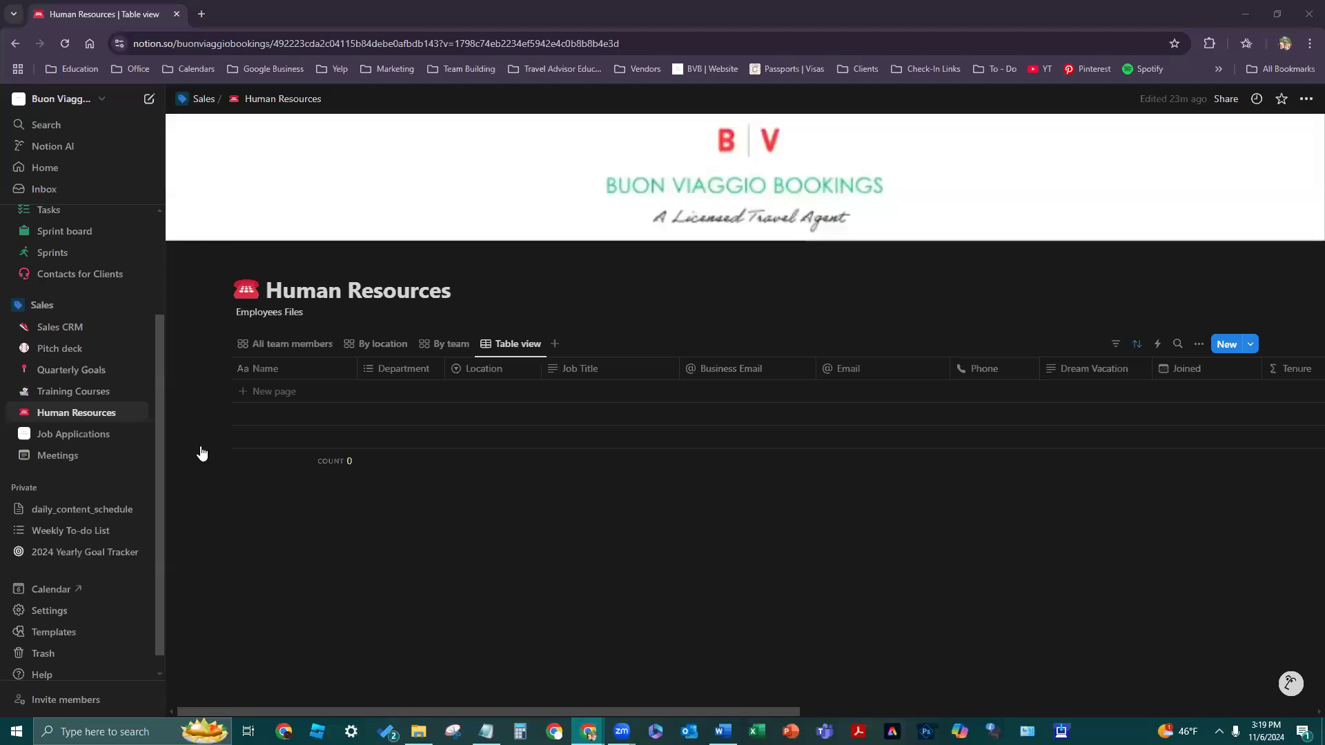
click(624, 487)
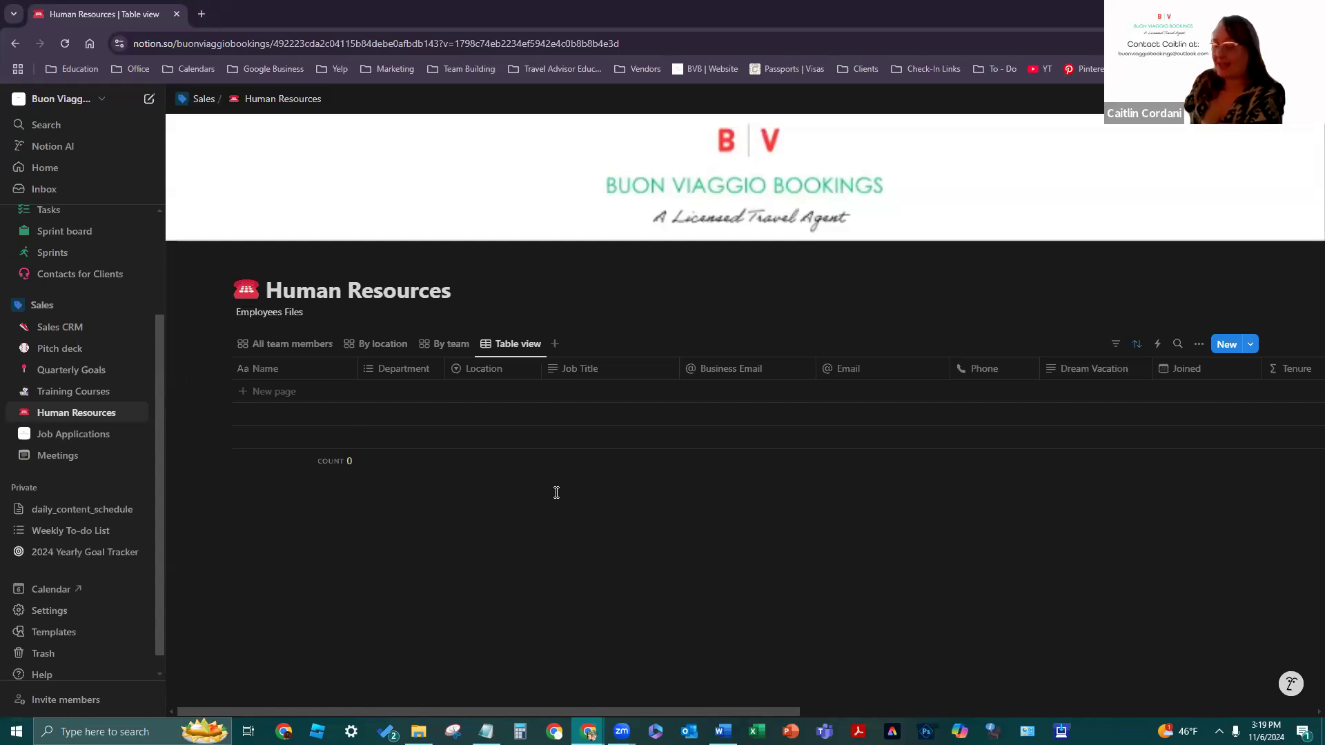
click(315, 344)
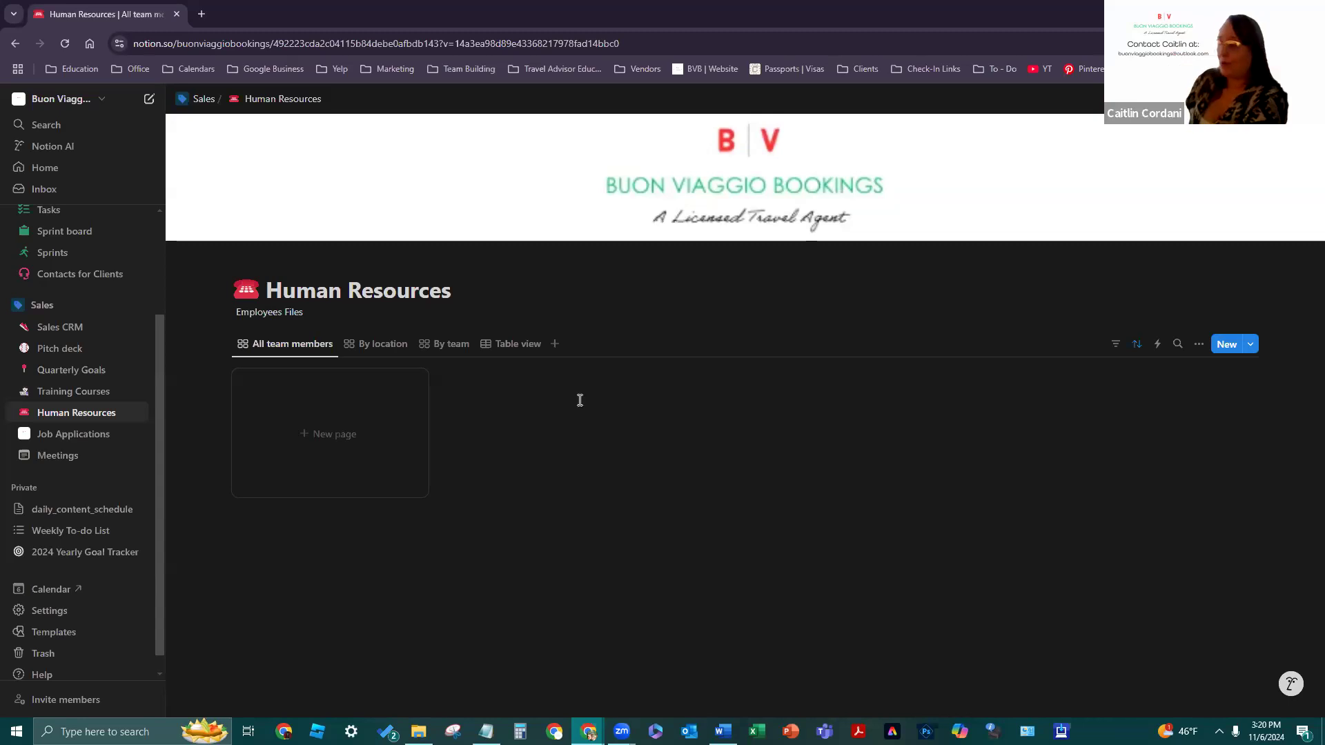
- Create a new team member entry titled with the employee's full name
click(301, 436)
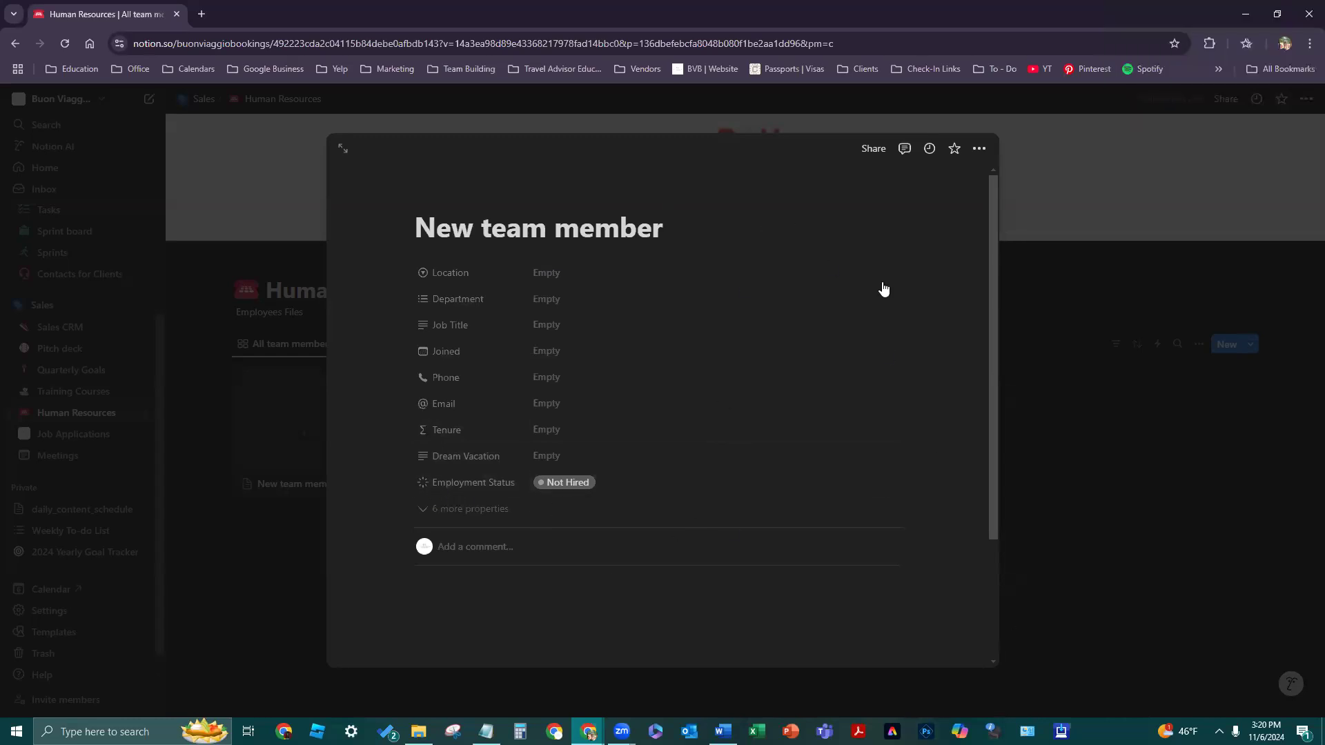
drag(663, 229, 423, 237)
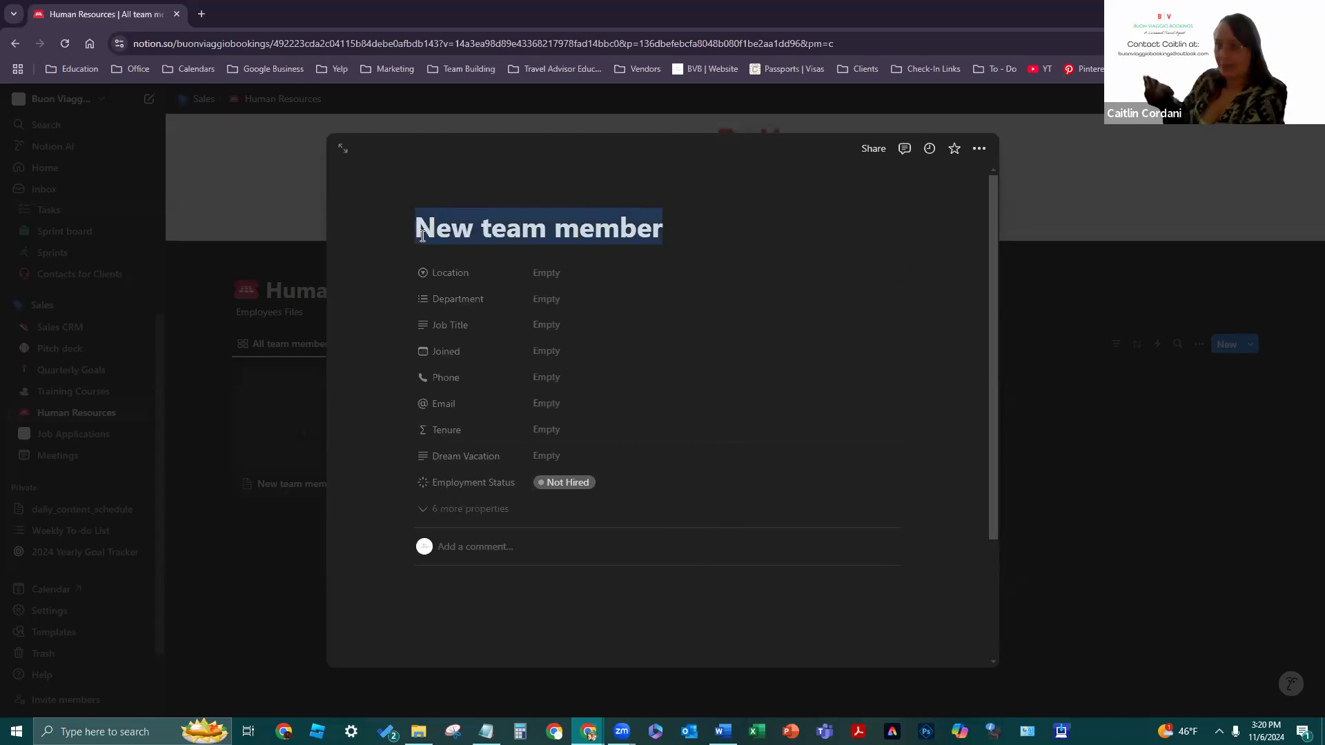
text(Bell)
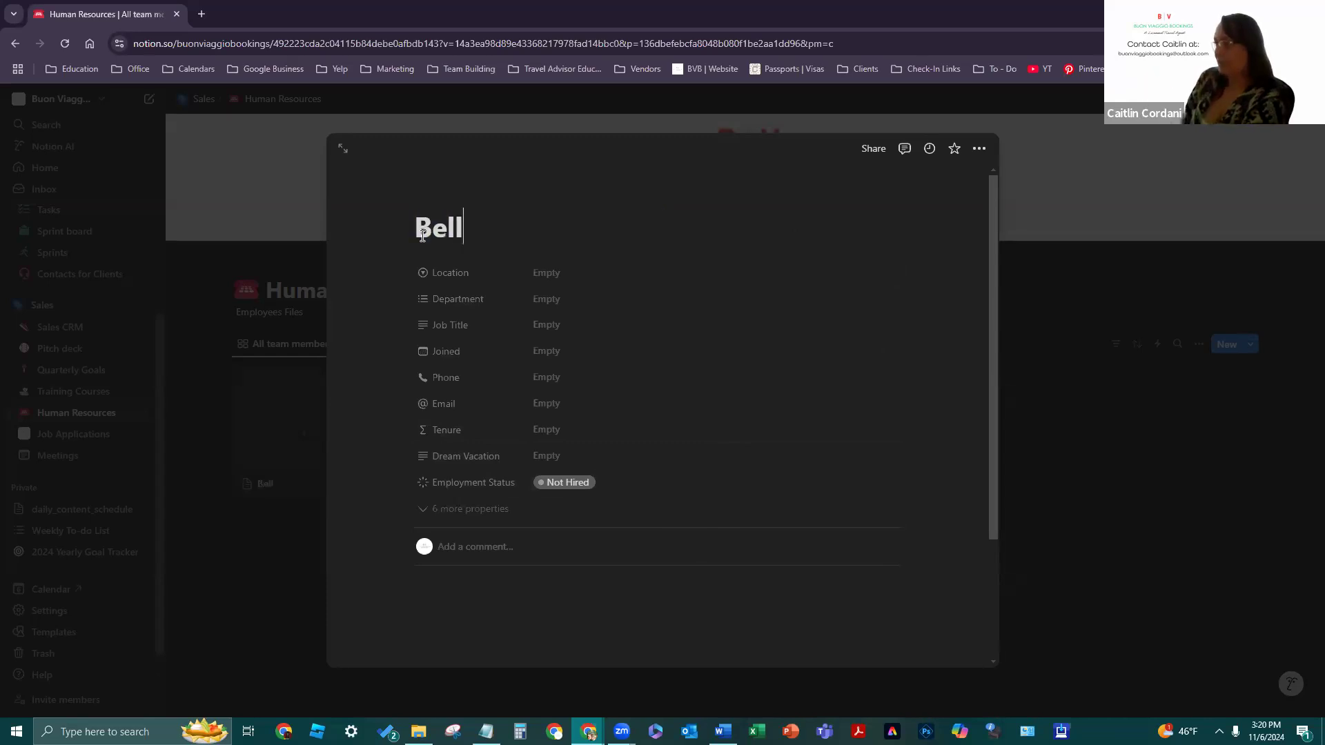
text(a Swan)
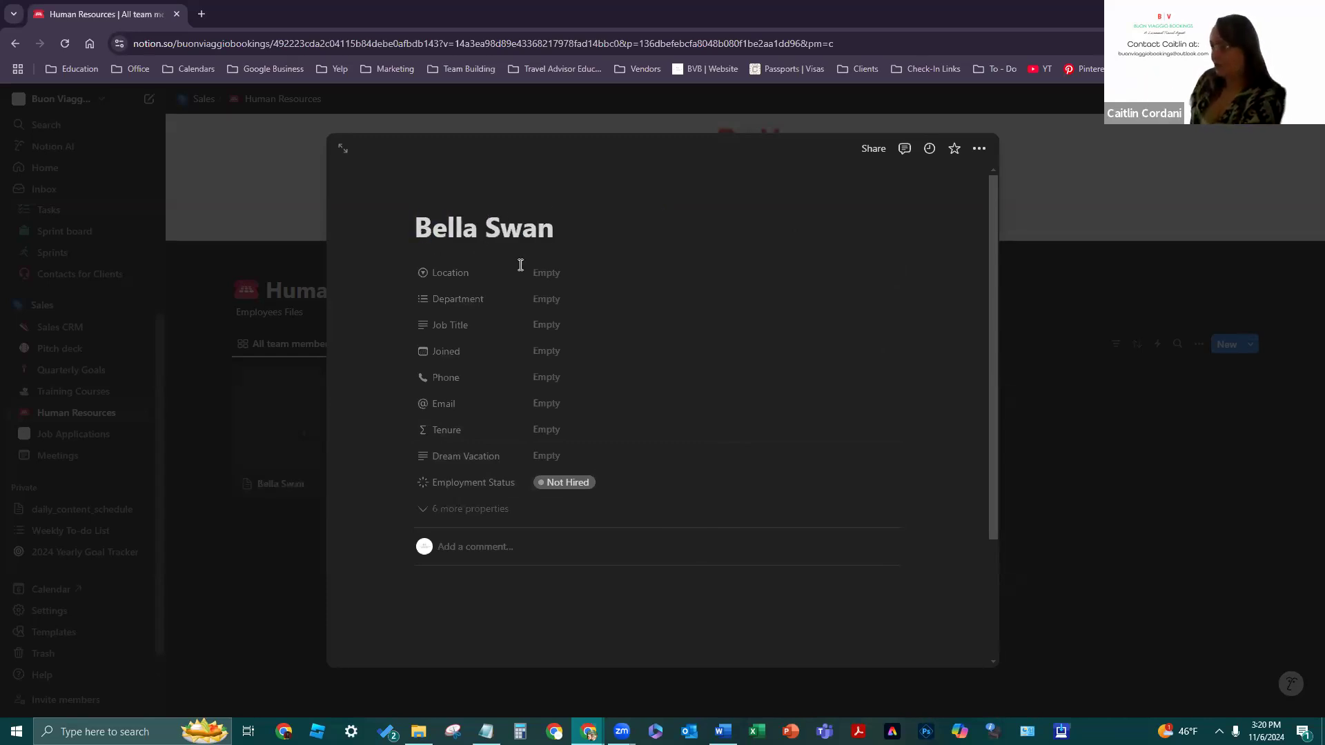
- Create and apply a new Forks WA option in the employee's Location field
click(571, 274)
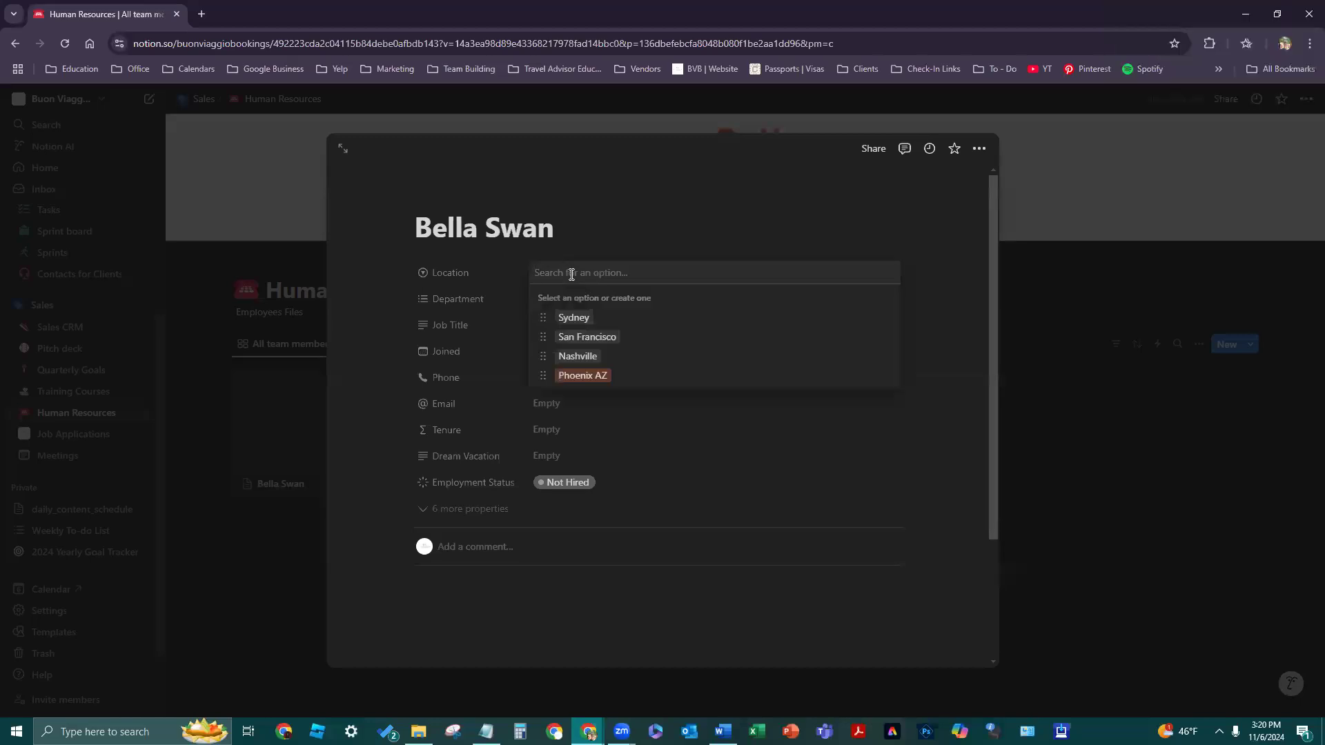
text(Forks, #)
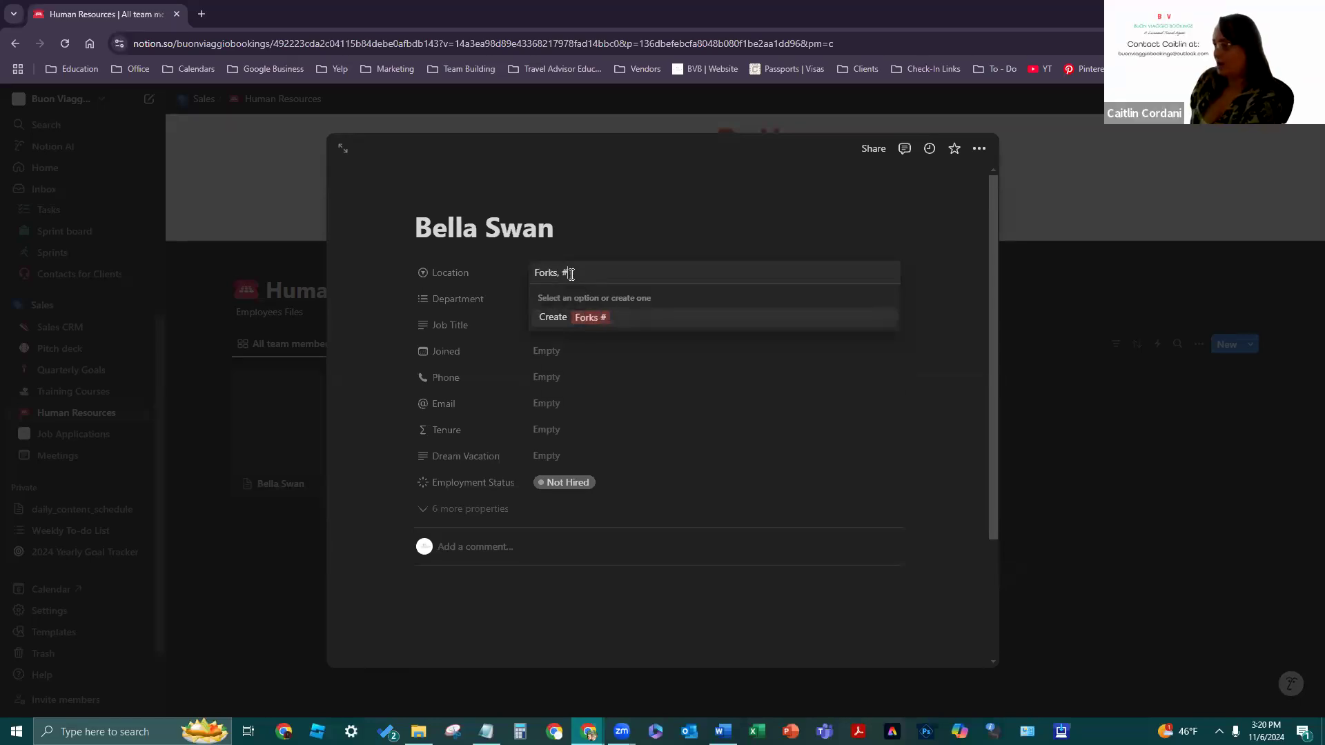
key(BackSpace)
text(WA)
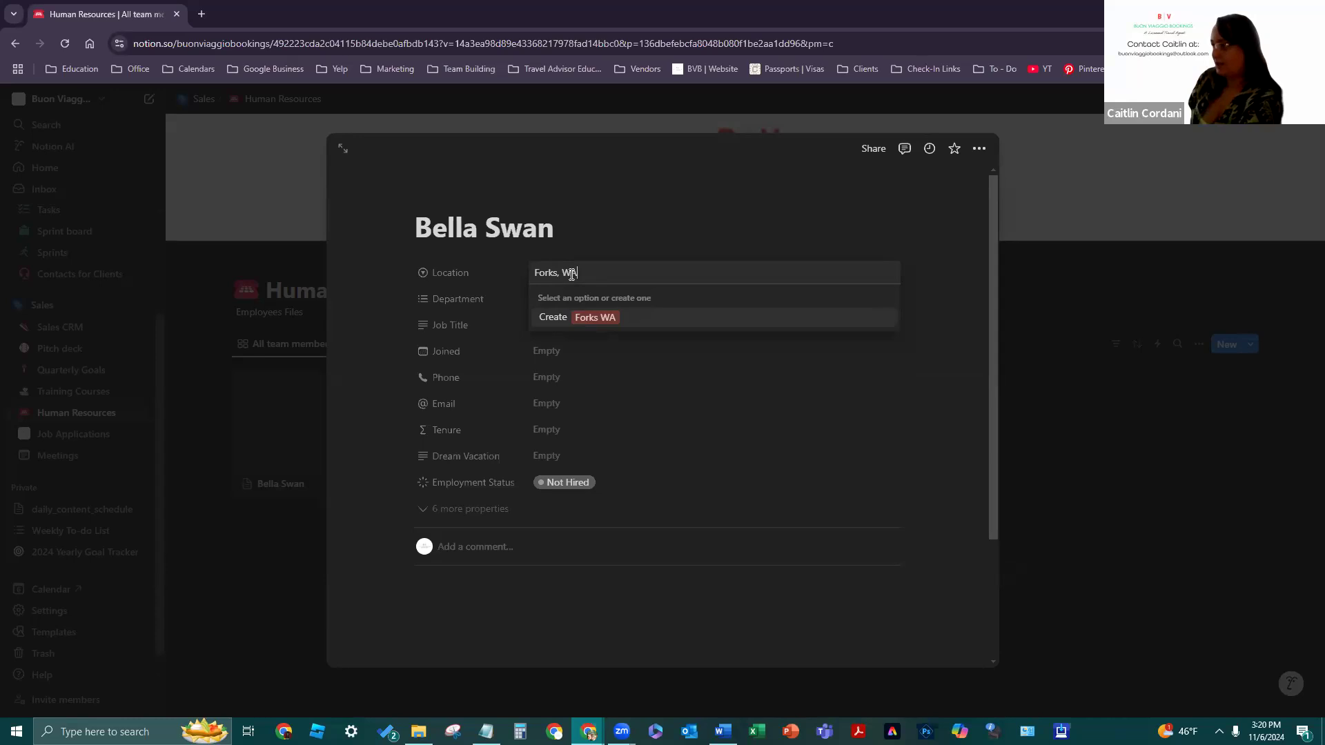
click(526, 292)
click(533, 294)
click(545, 273)
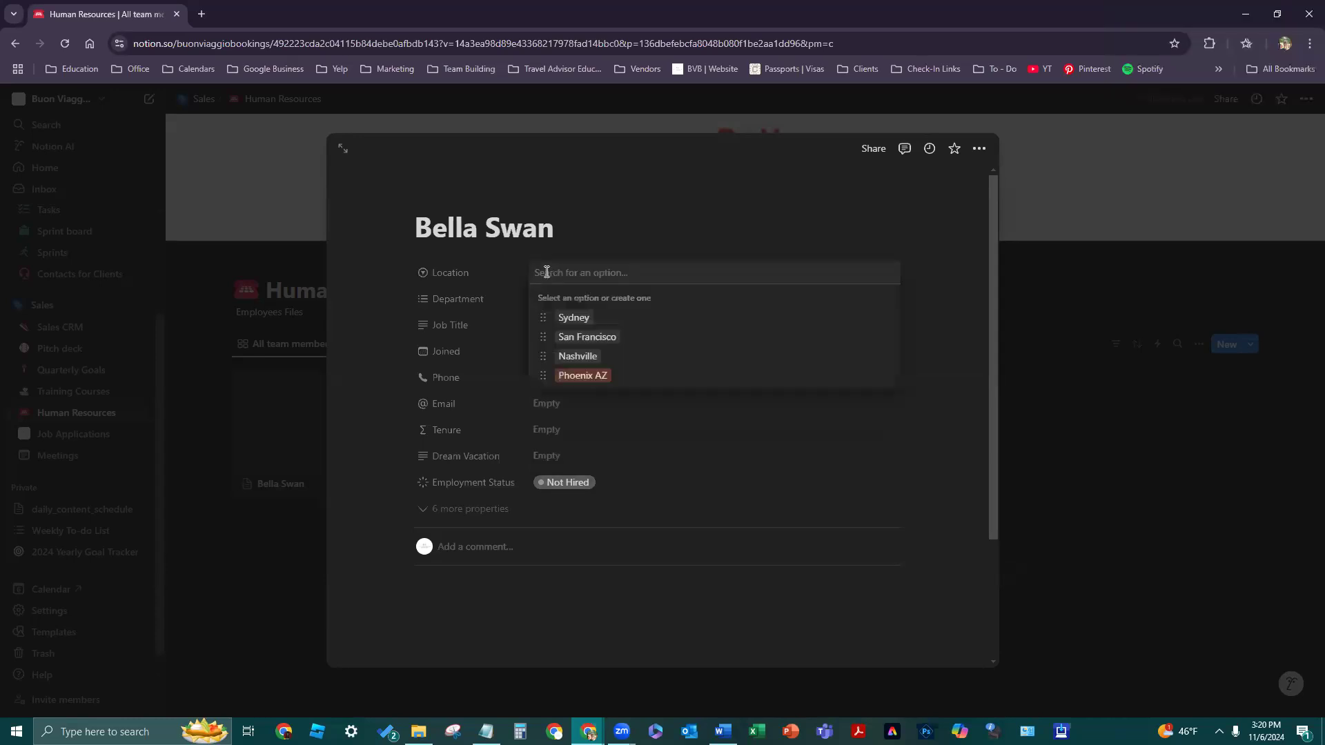
text(Forks)
text( WA)
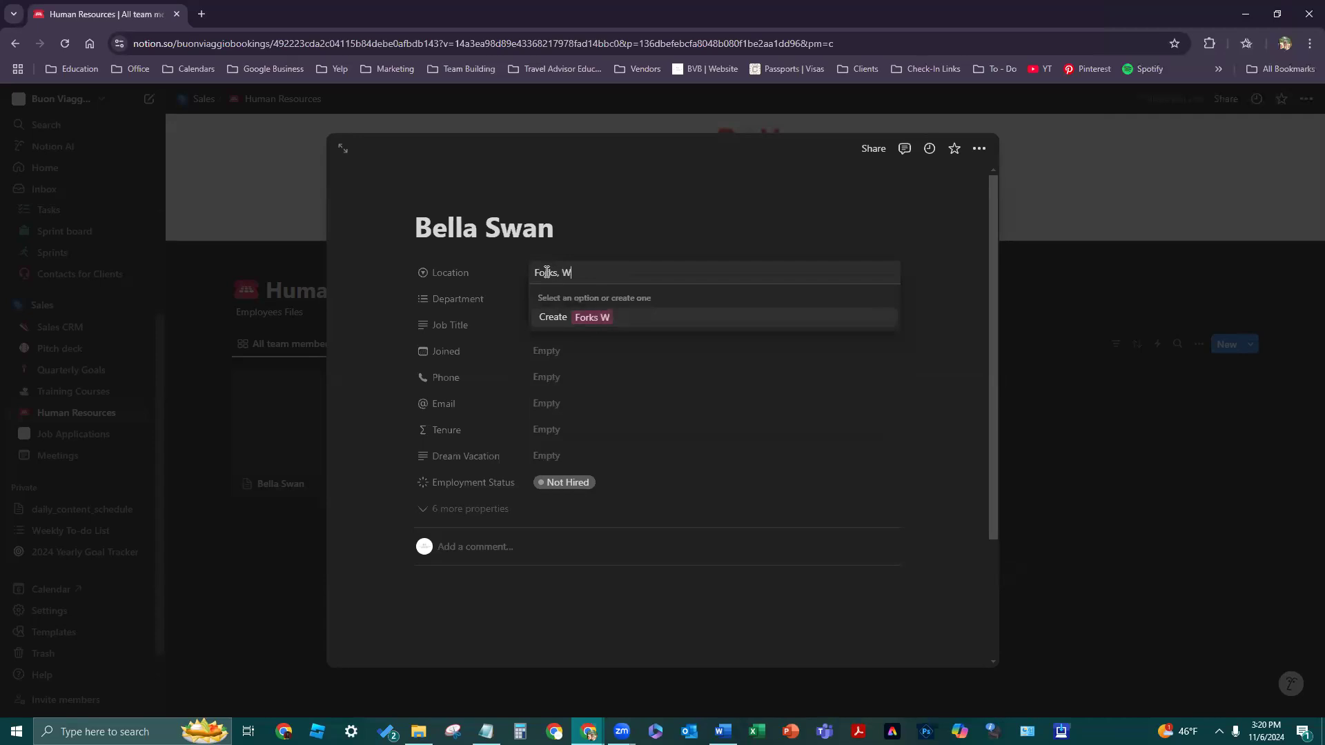
key(Return)
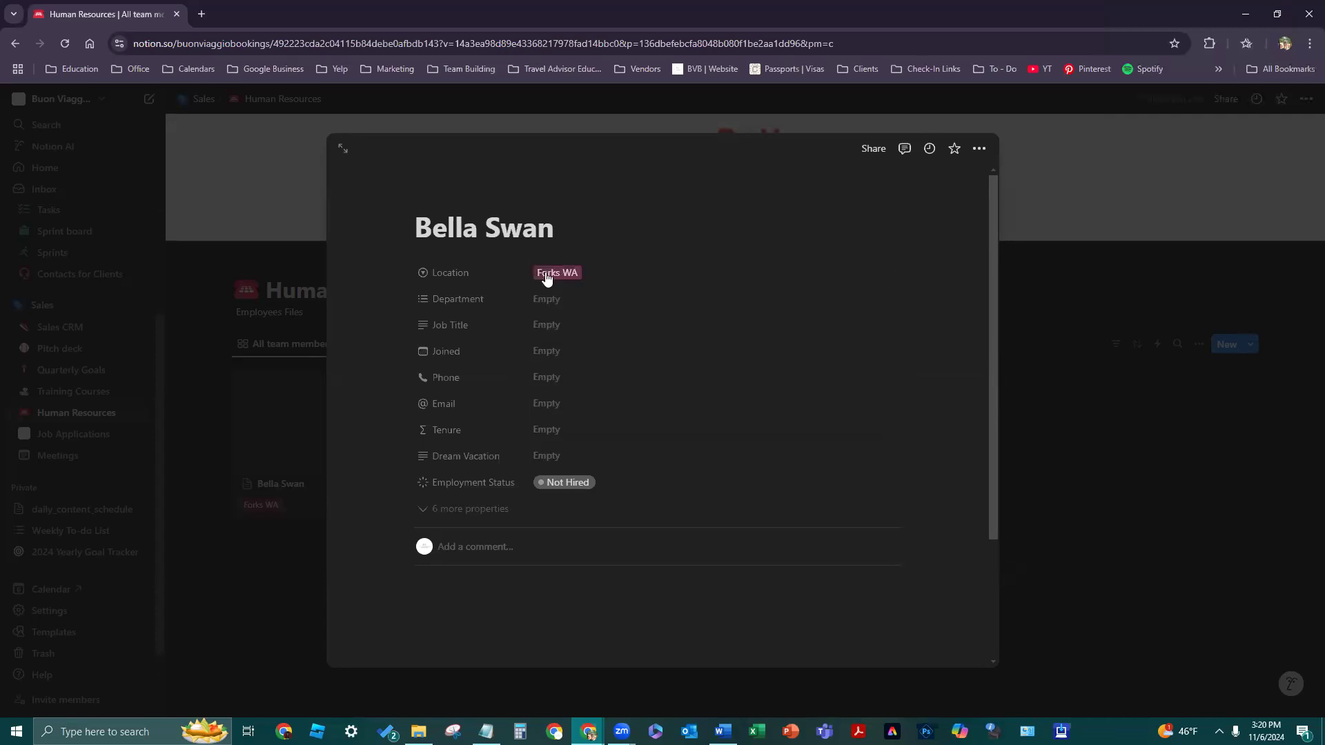
- Set Department to Professional Travel Agent, Job Title to Business Owner, Joined to November 6, 2024
click(588, 298)
click(710, 344)
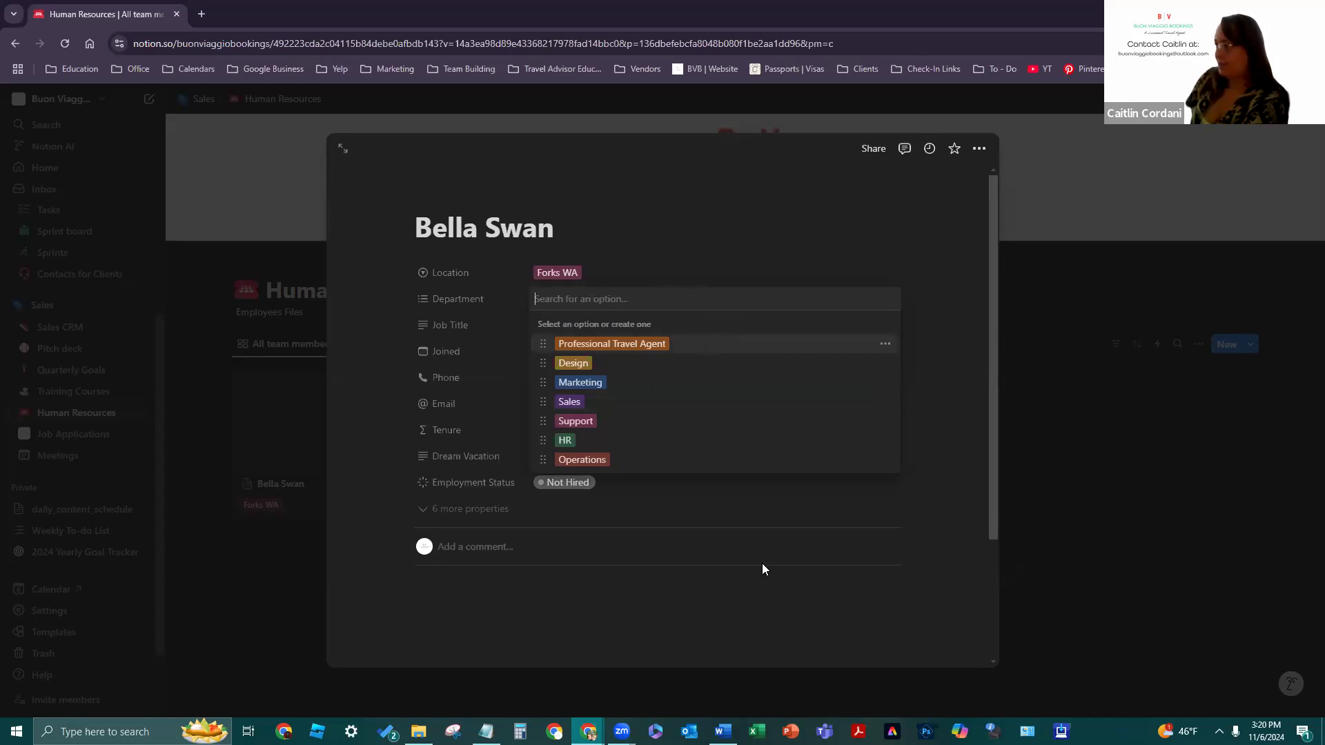
click(556, 324)
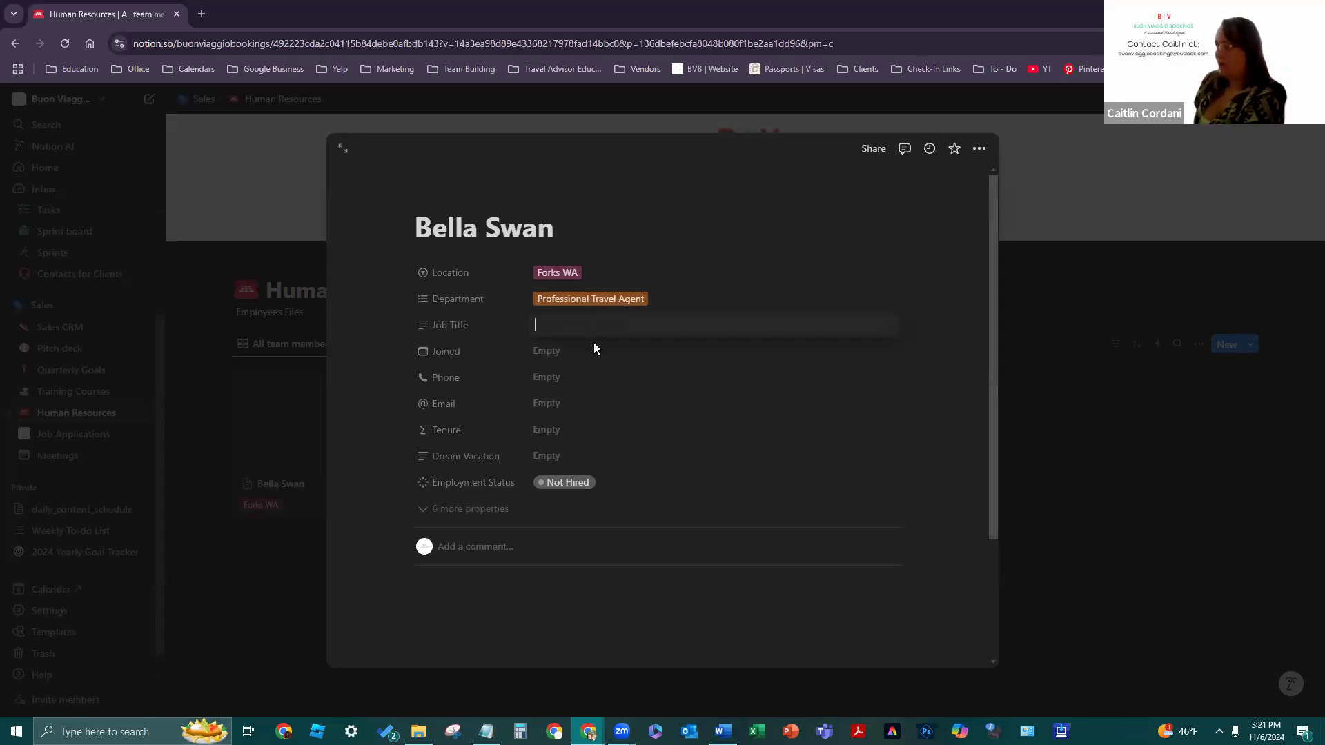
text(Business O)
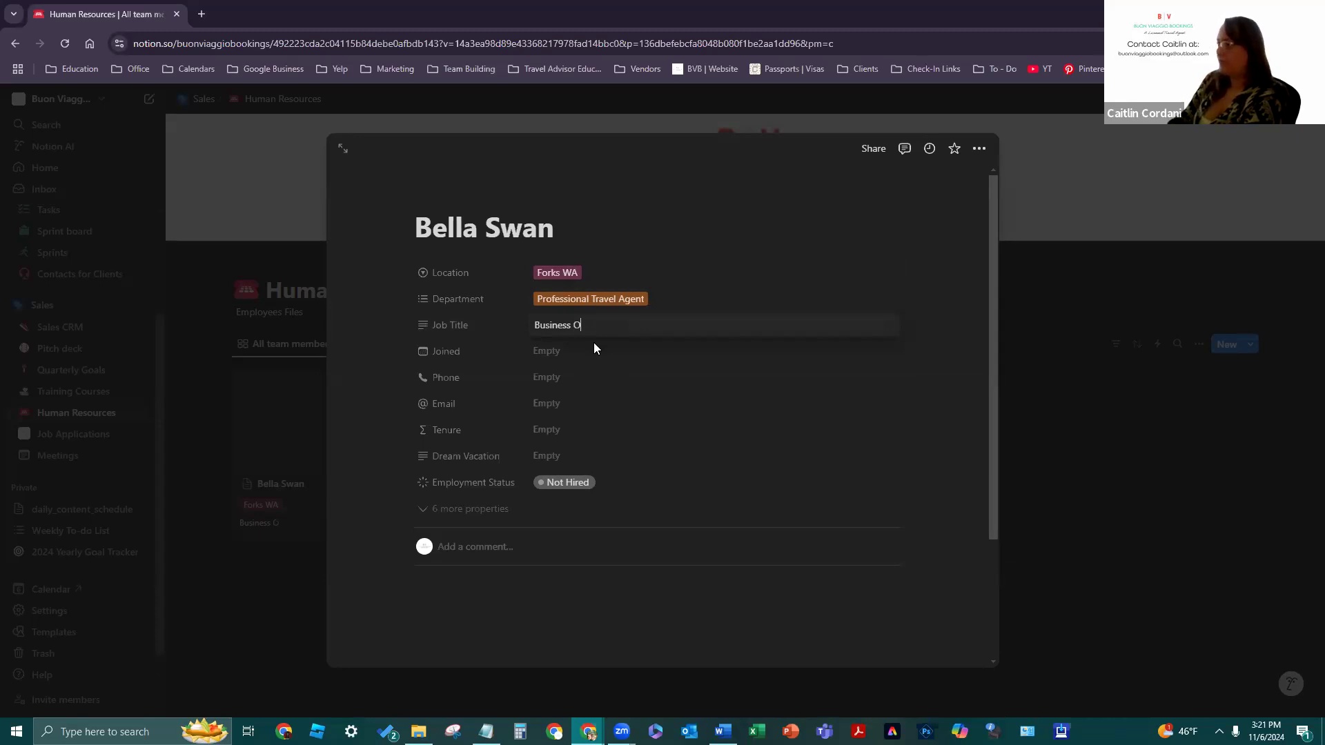
text(wner)
click(573, 352)
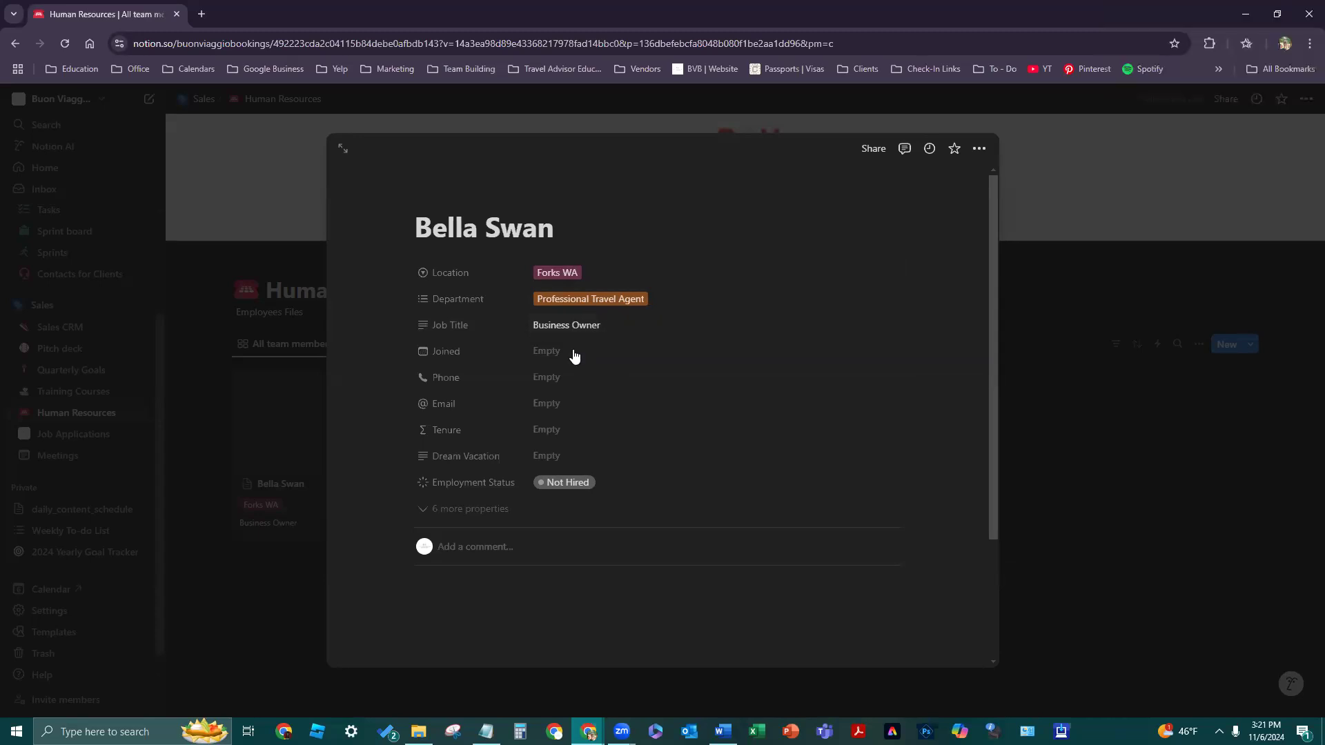
click(825, 407)
- Fill in the employee's phone number and e-mail, leaving the Tenure formula unchanged
click(615, 380)
text(123)
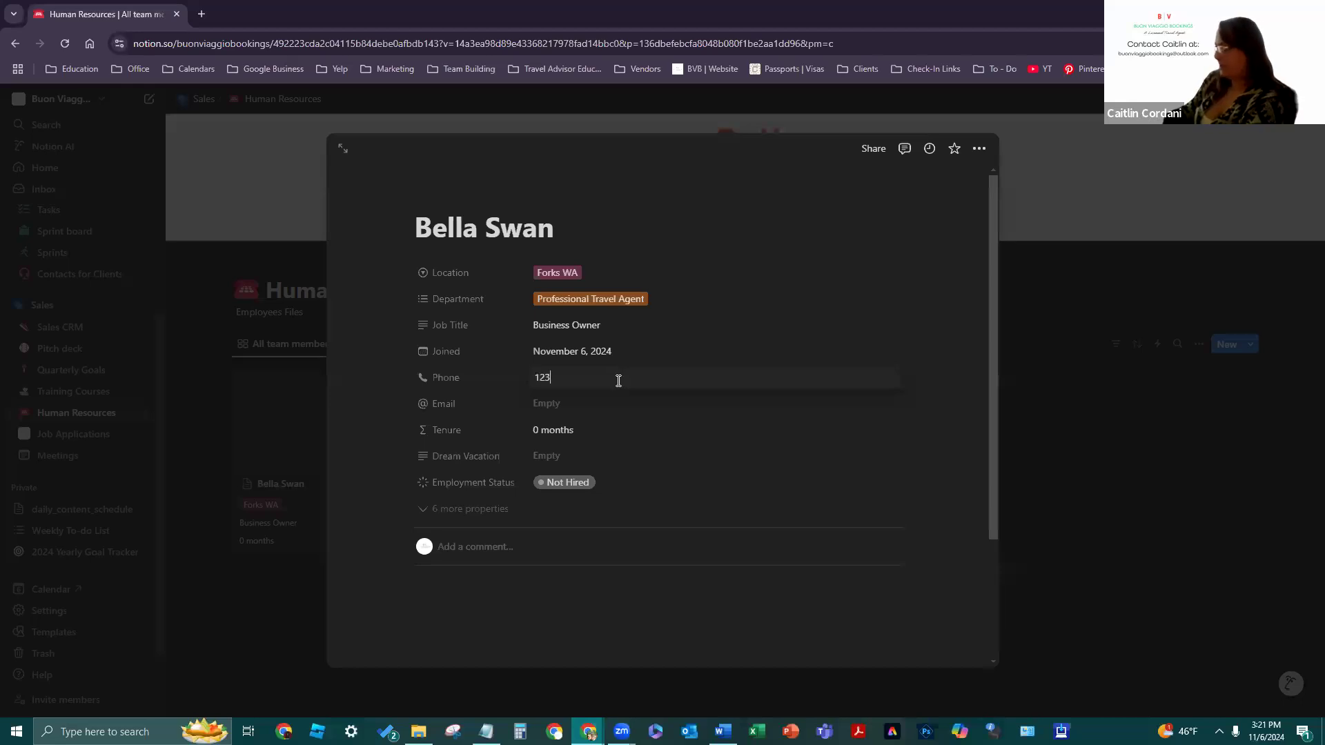
text(-456-7890)
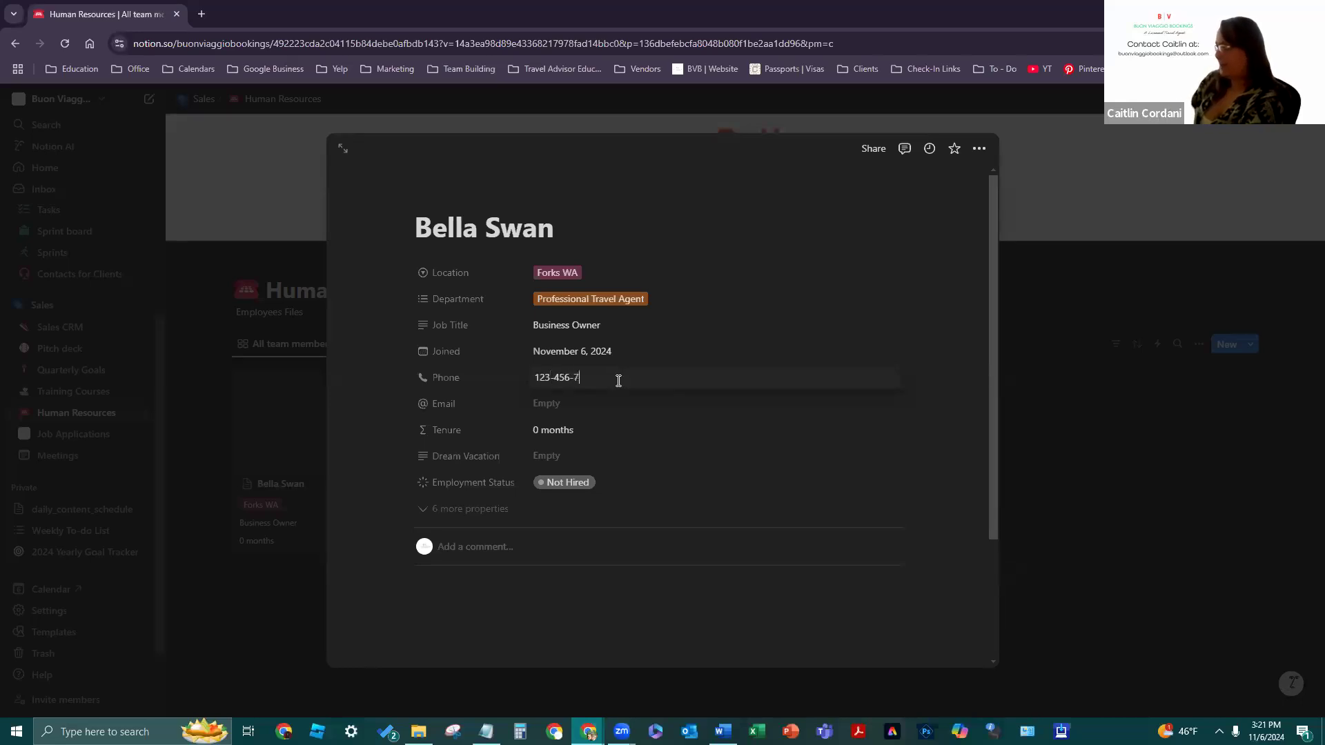
click(631, 410)
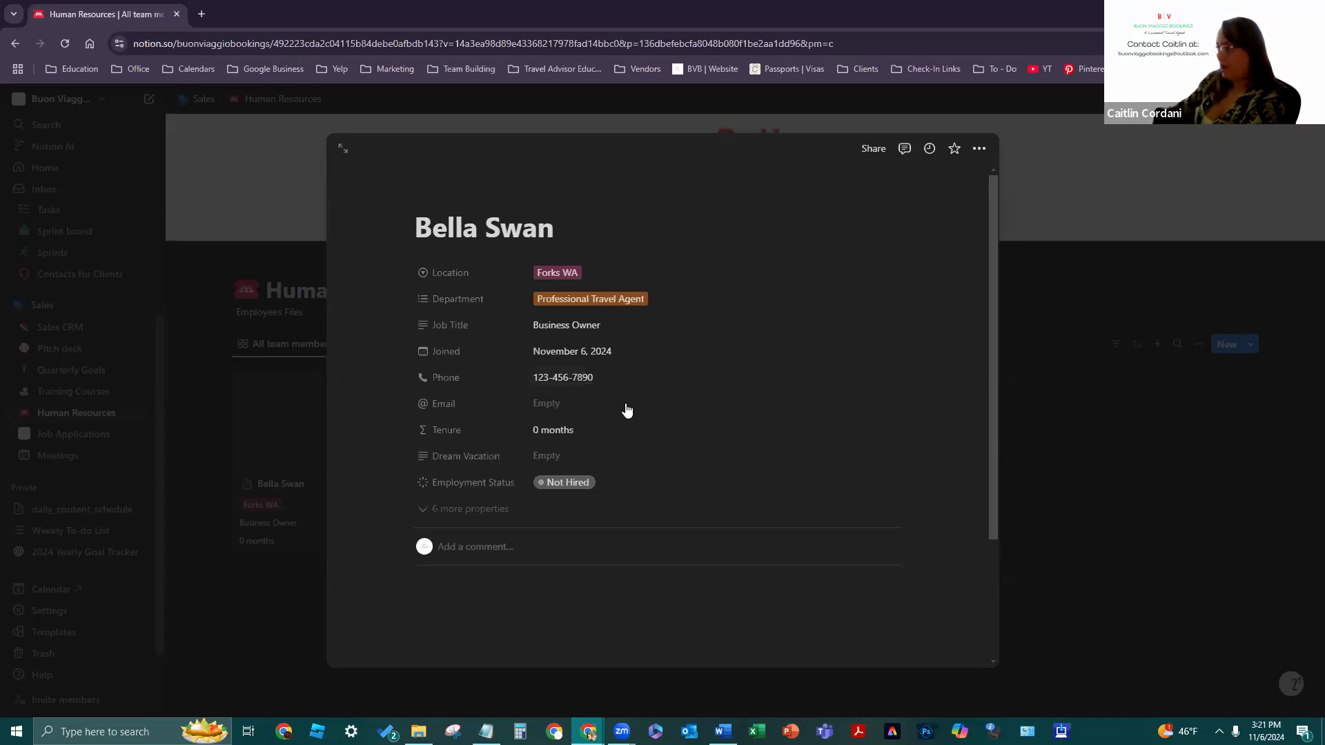
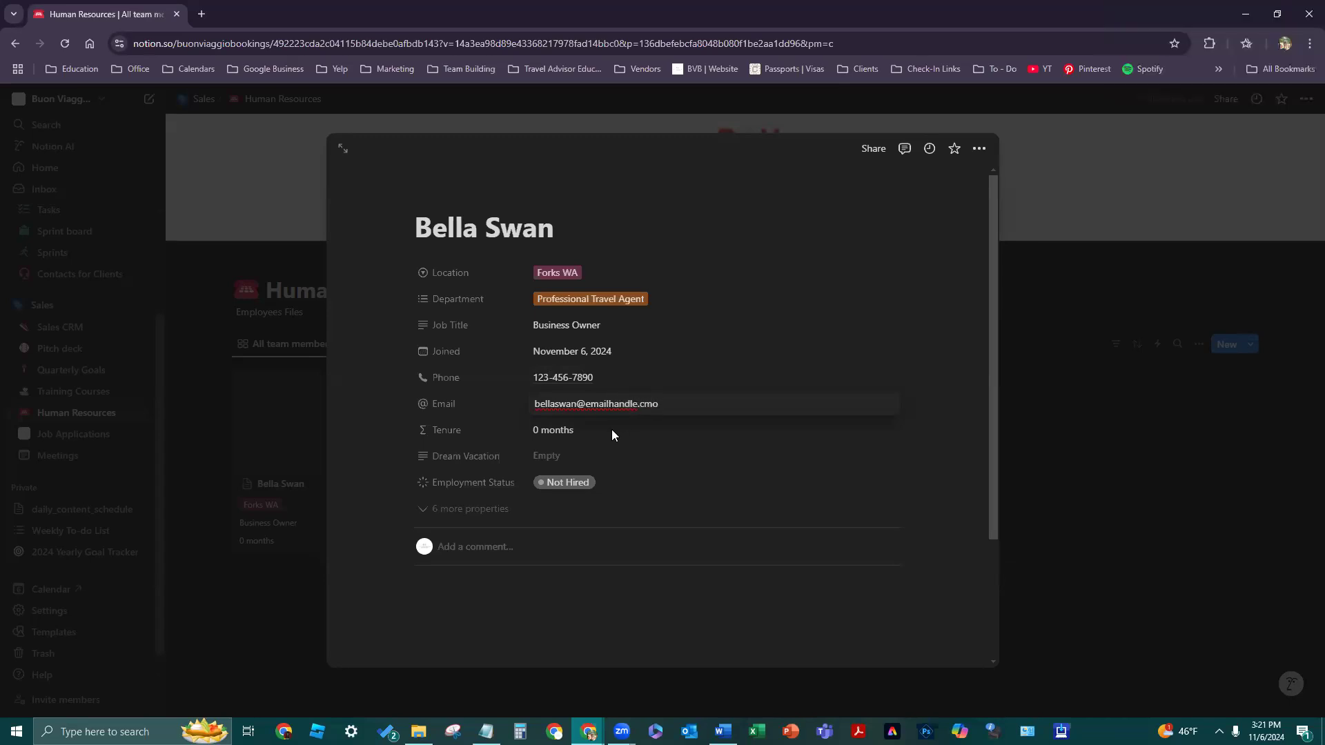
click(611, 429)
click(542, 431)
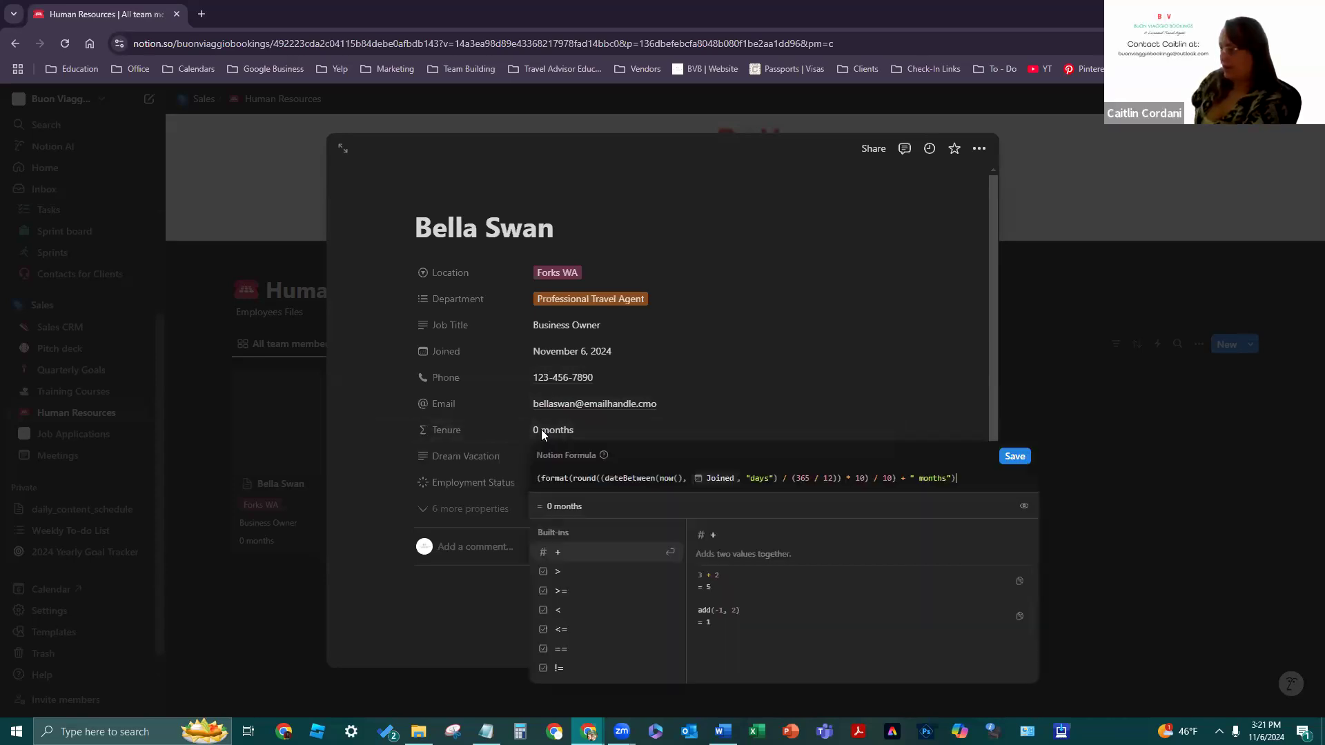
click(616, 428)
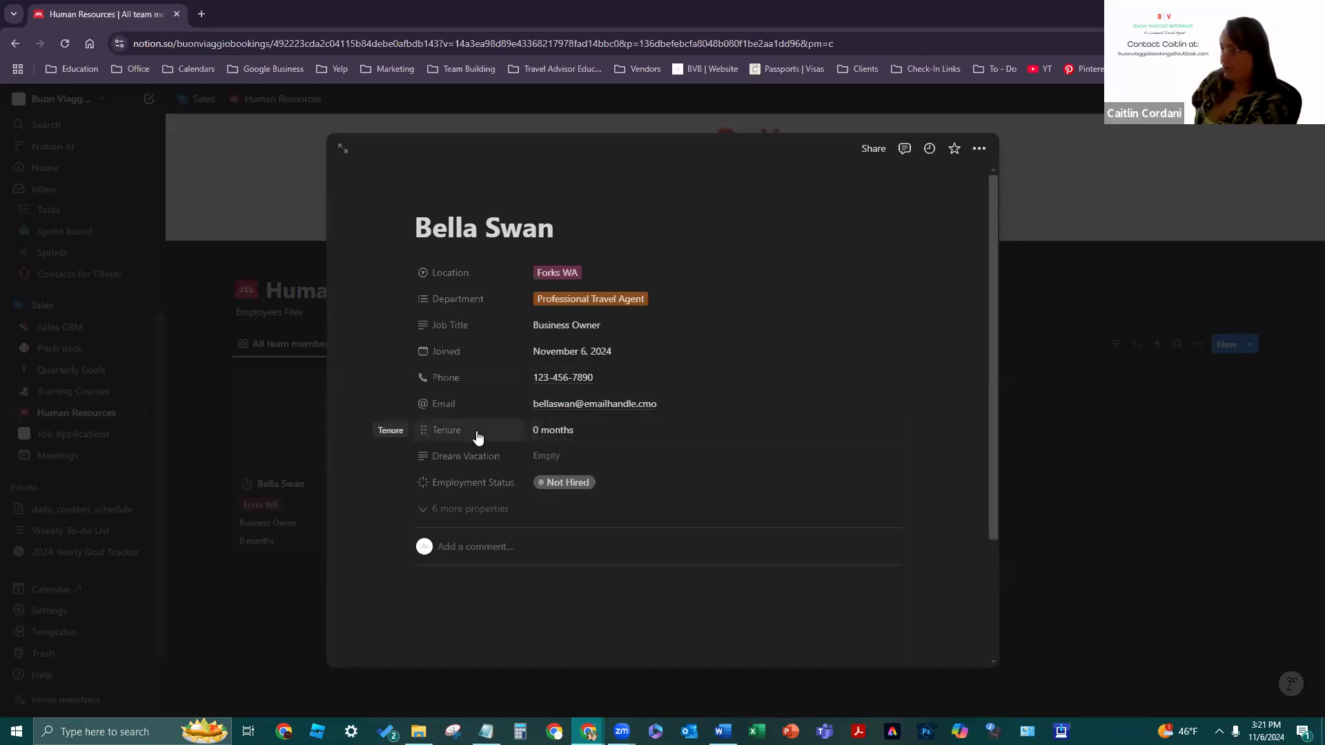
- Inspect the Tenure property's settings and type list without changing anything
click(423, 430)
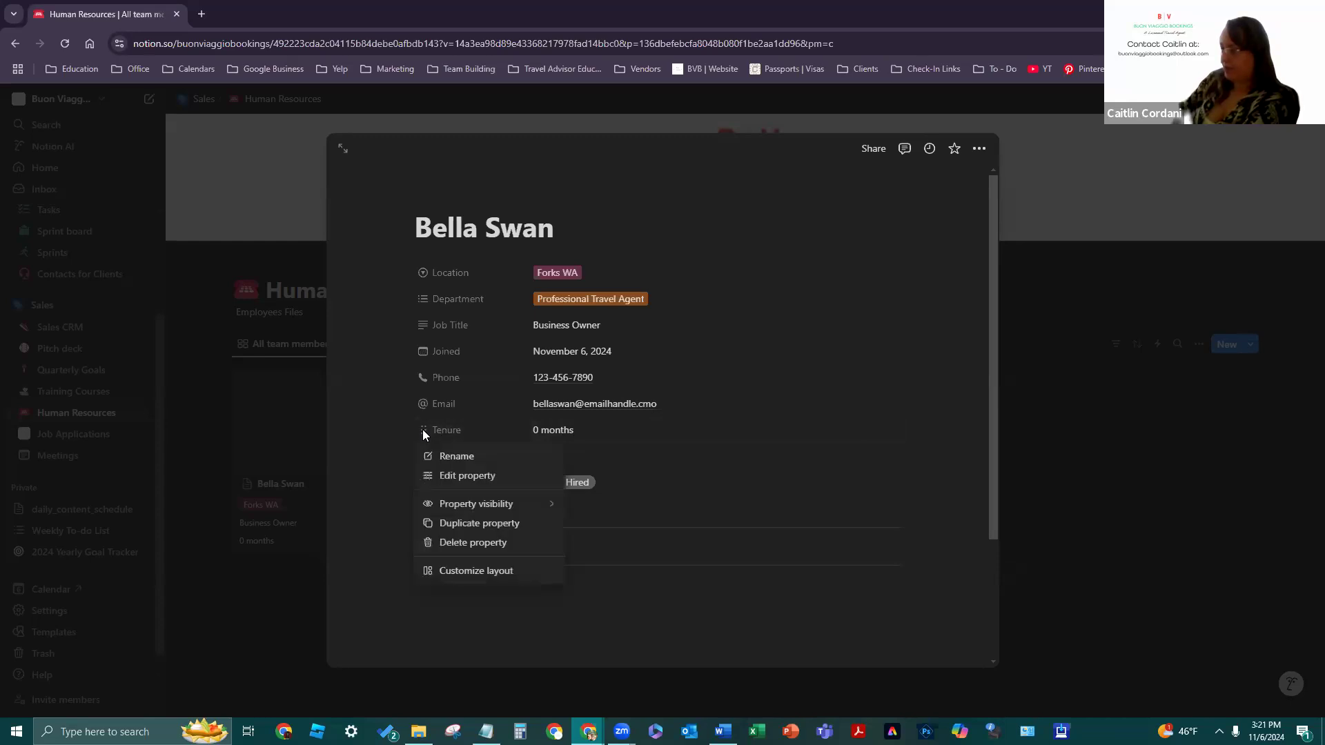
click(464, 476)
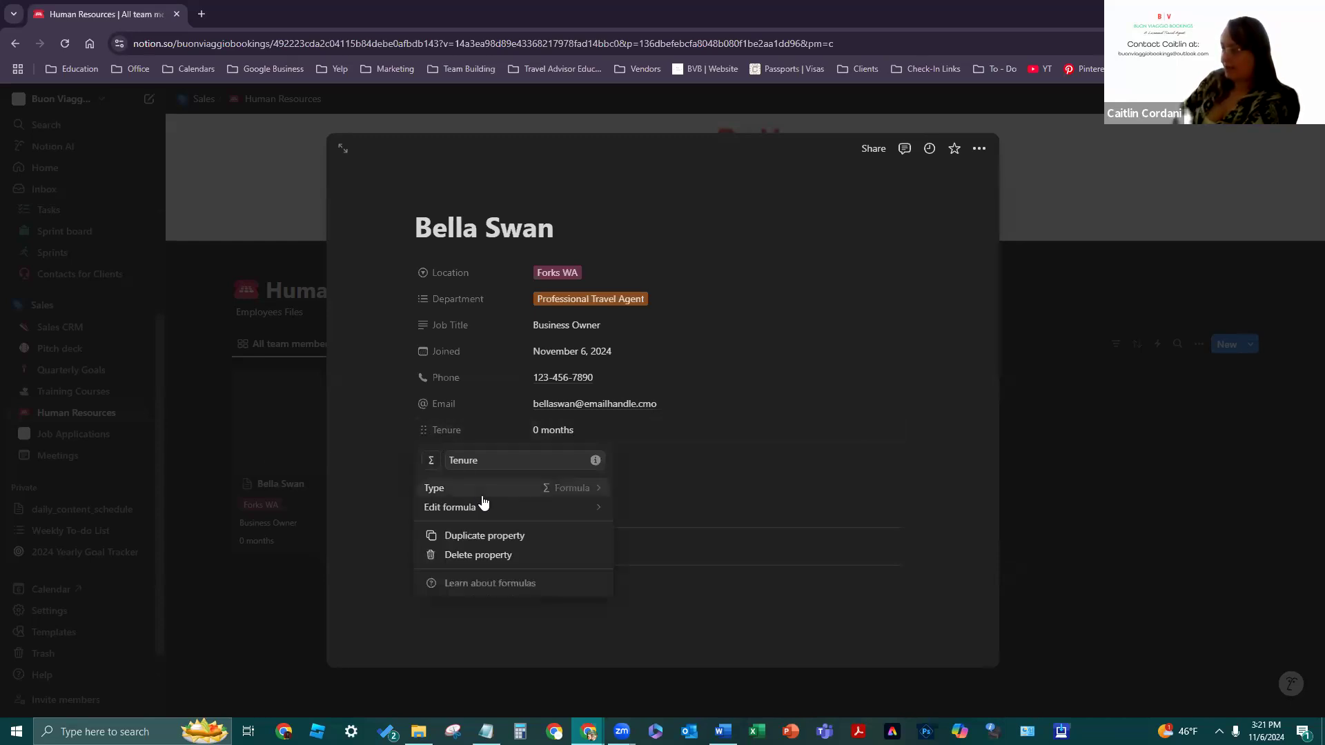
click(483, 489)
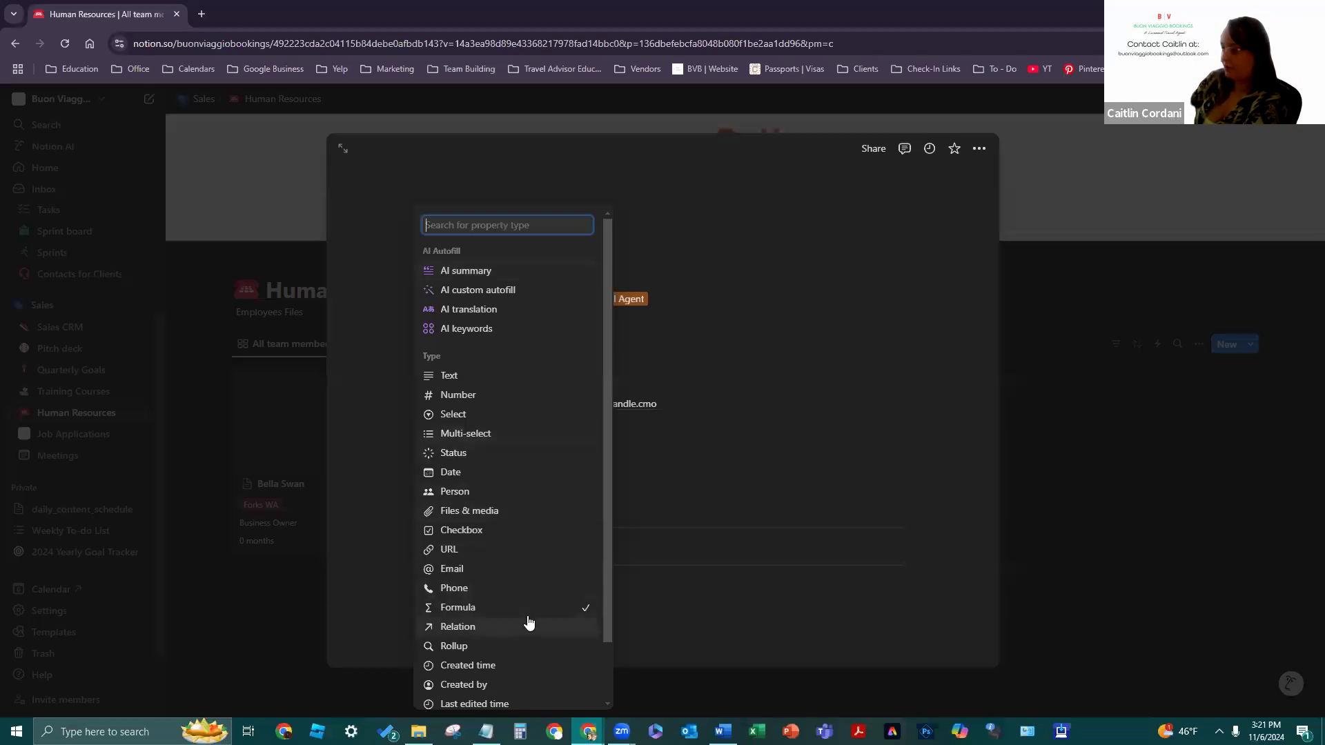
click(817, 467)
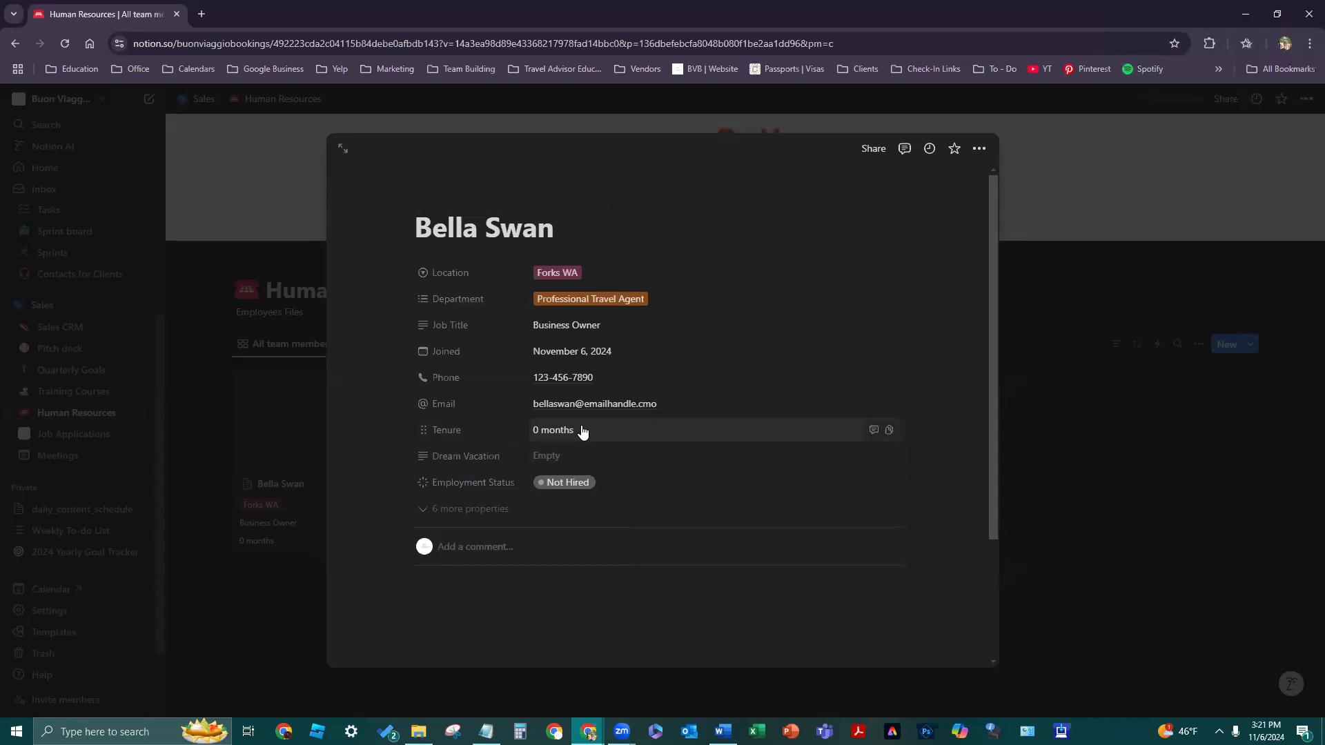
- Set Dream Vacation to Vatican City and Employment Status to Hired
click(599, 481)
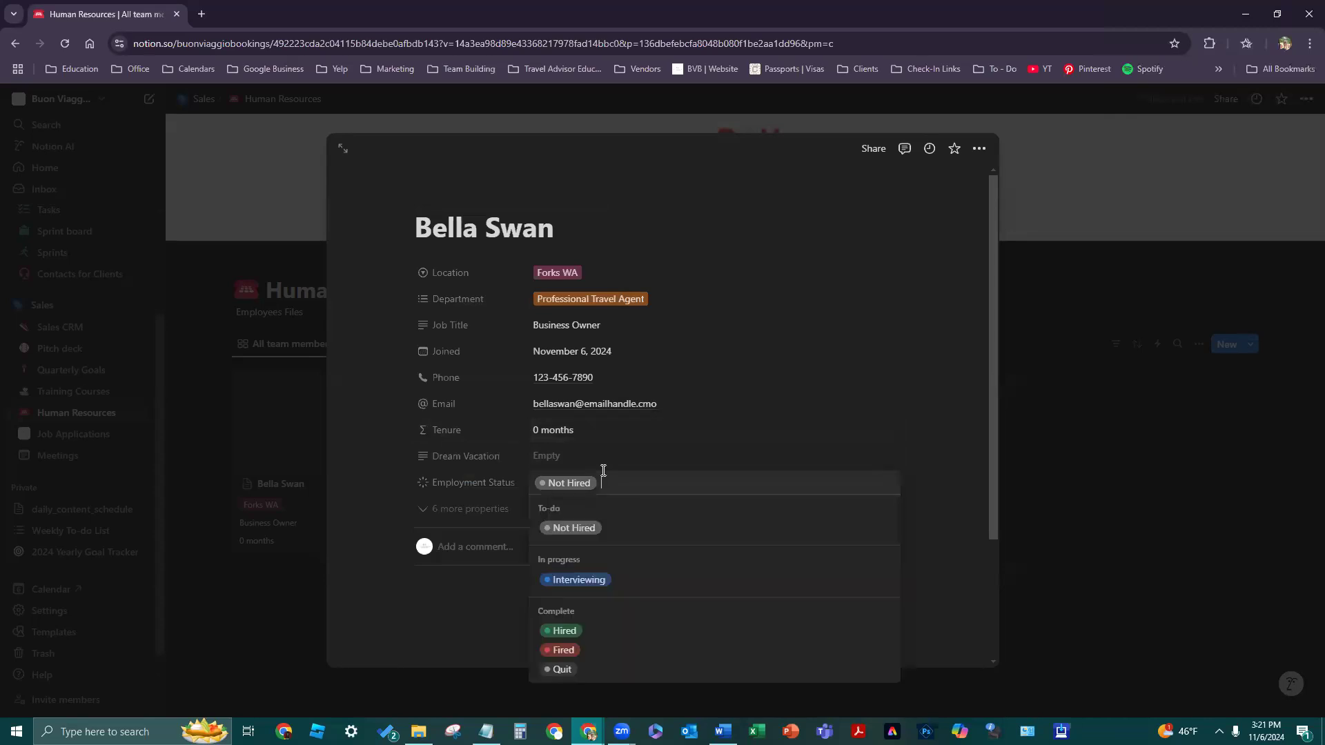
click(592, 461)
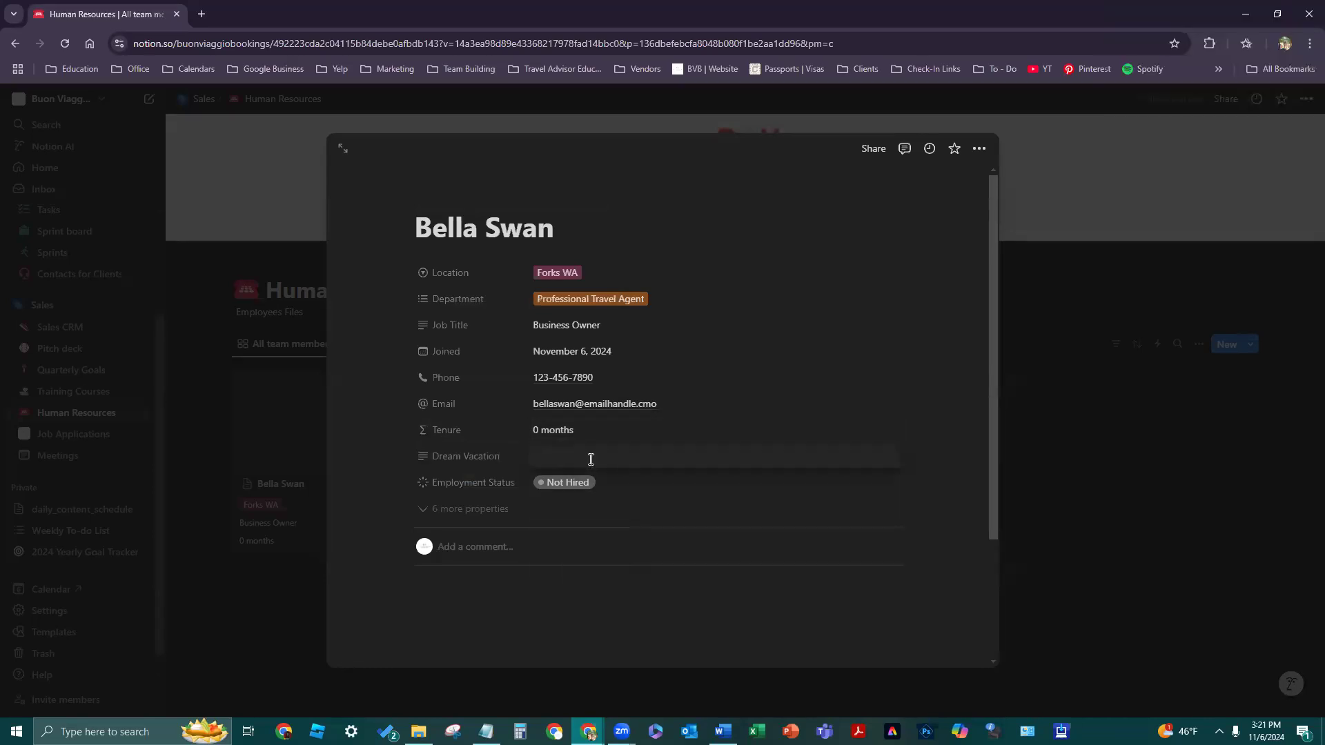
text(Vatican )
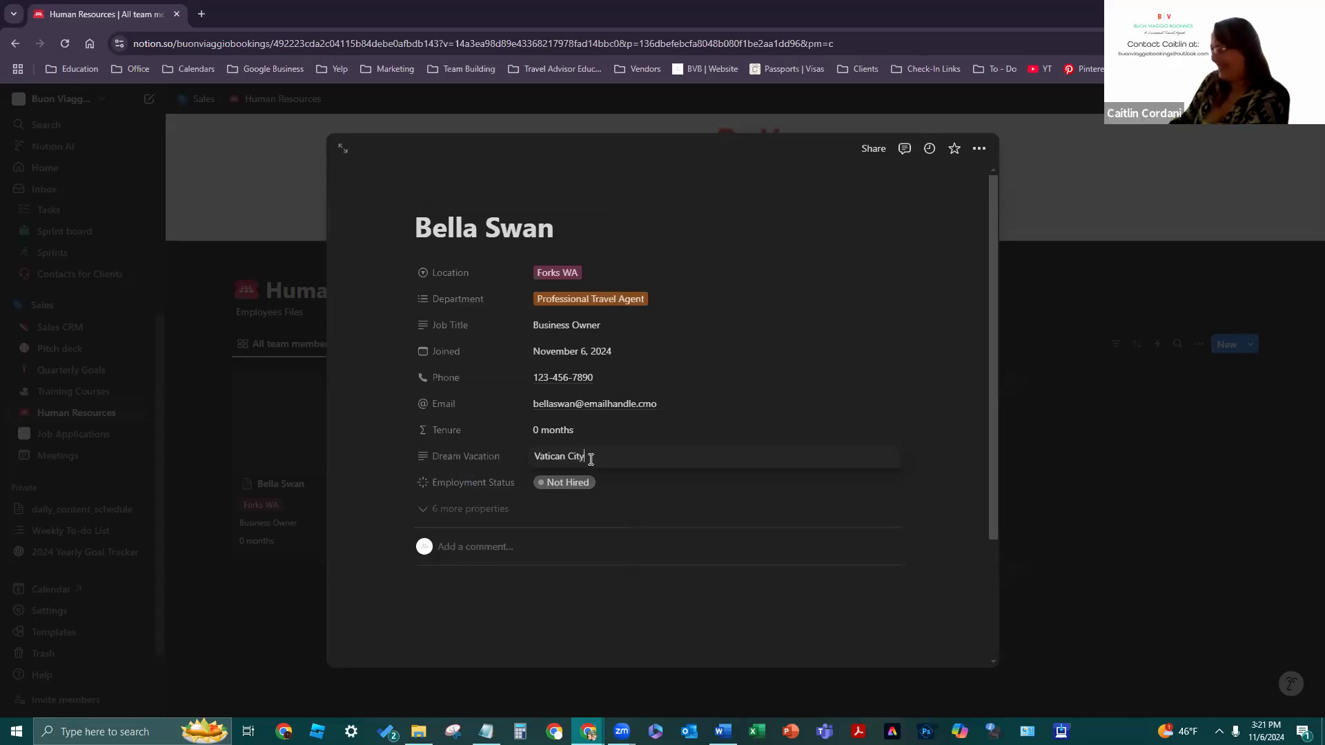
text(City)
click(607, 483)
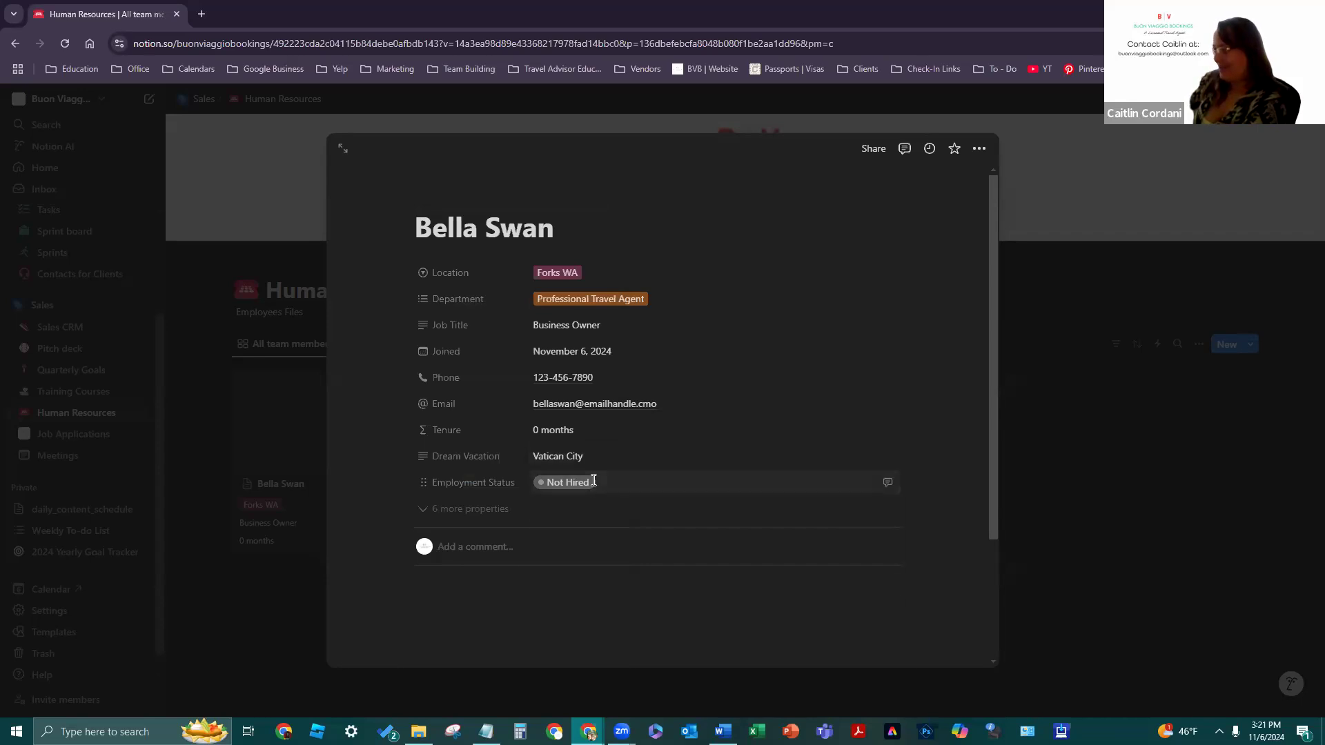
click(606, 631)
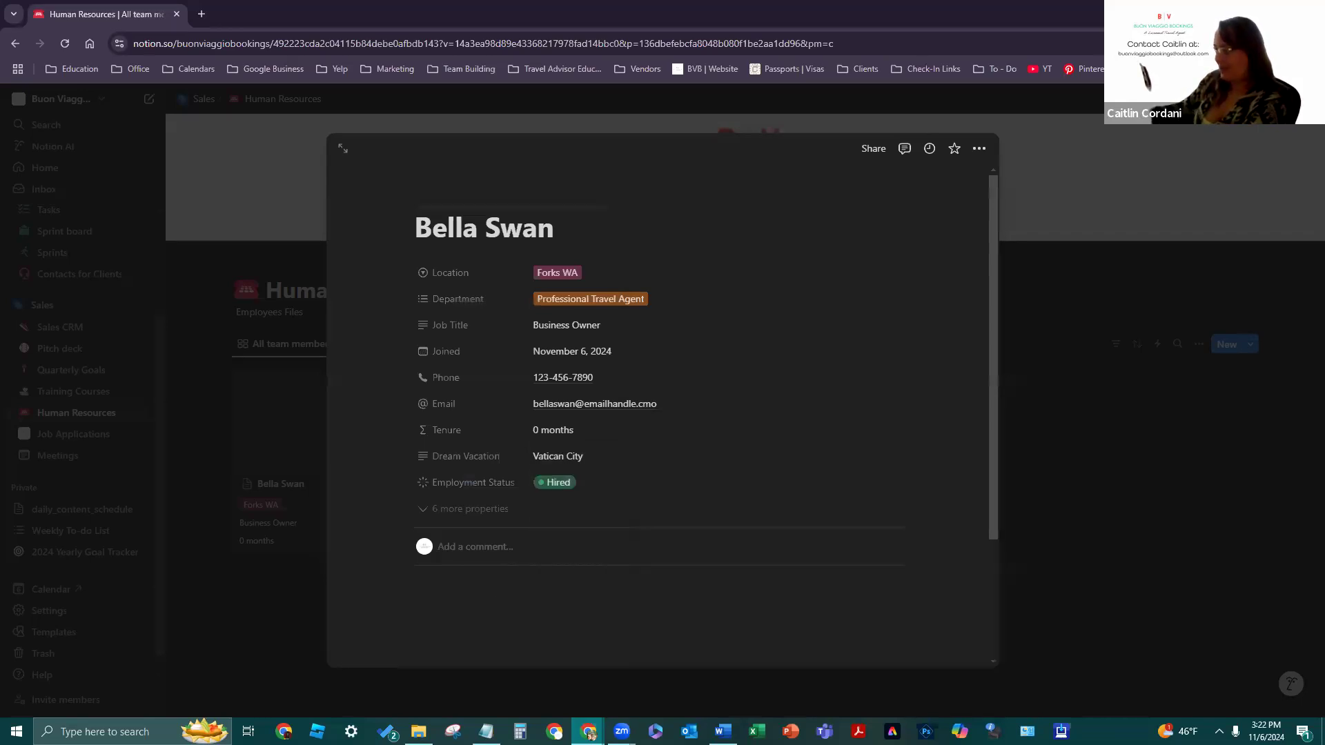
- Show the six hidden properties and assign Buon Viaggio Bookings as Manager
click(427, 518)
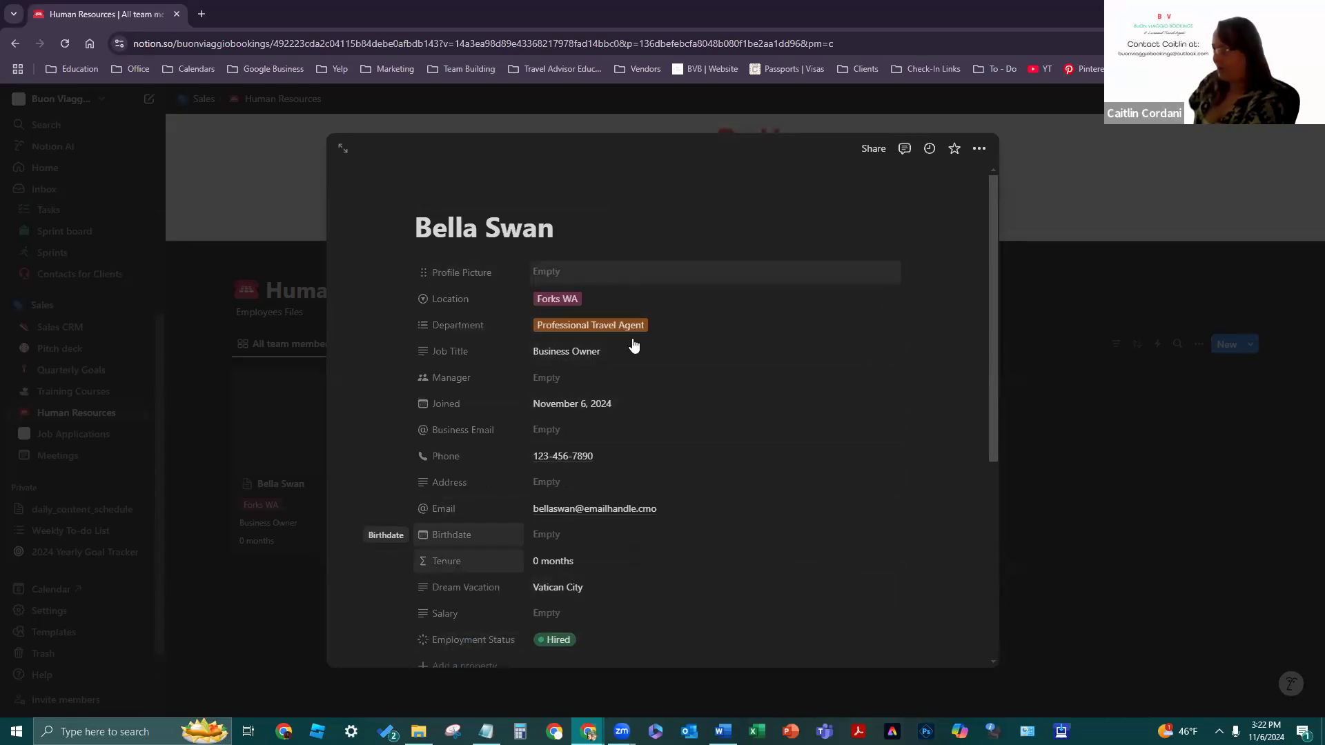
click(631, 378)
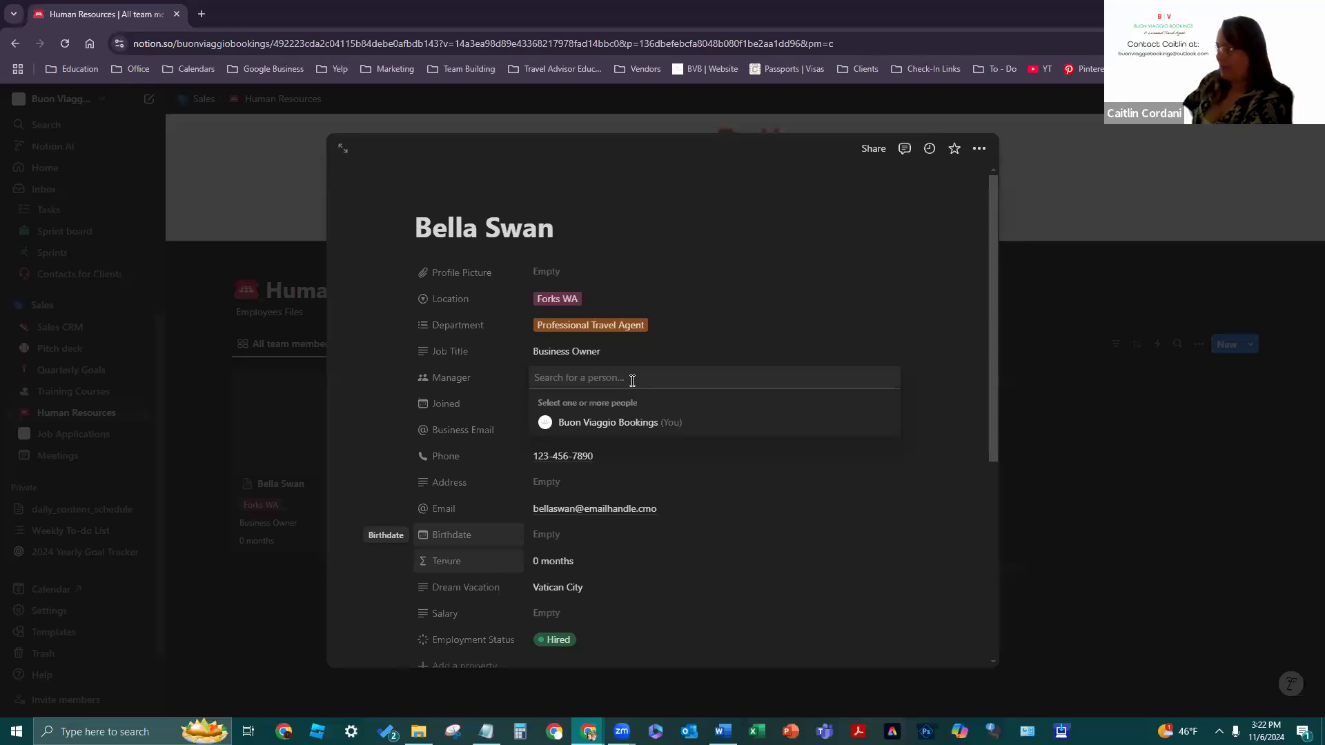
click(607, 422)
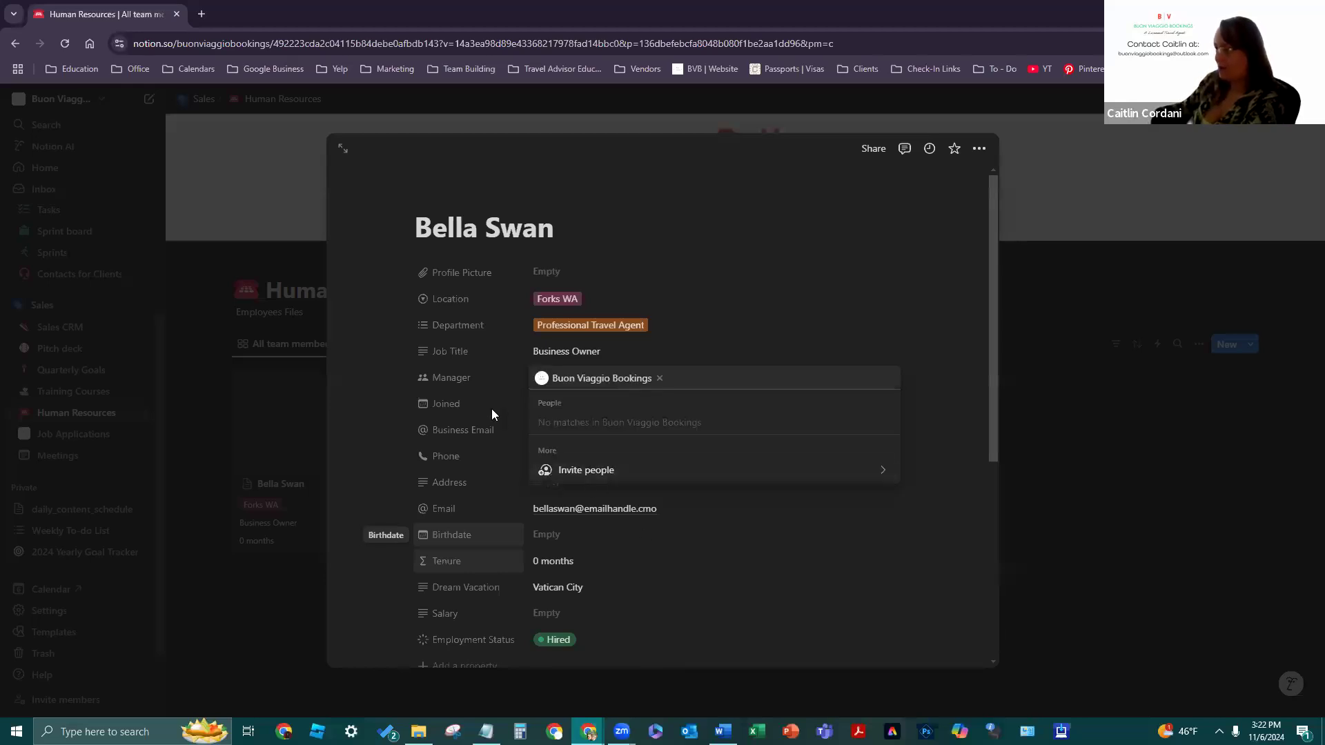
click(621, 428)
- Enter the employee's business e-mail and street address
click(624, 423)
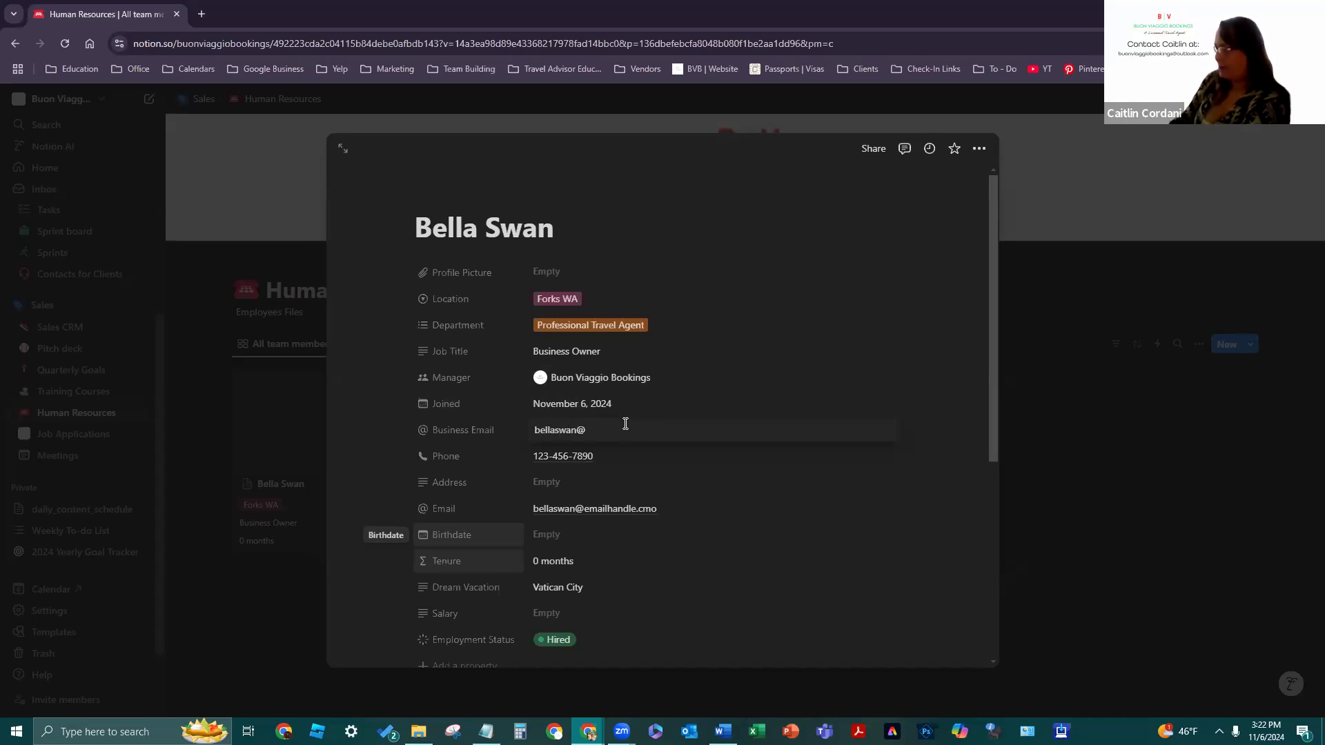
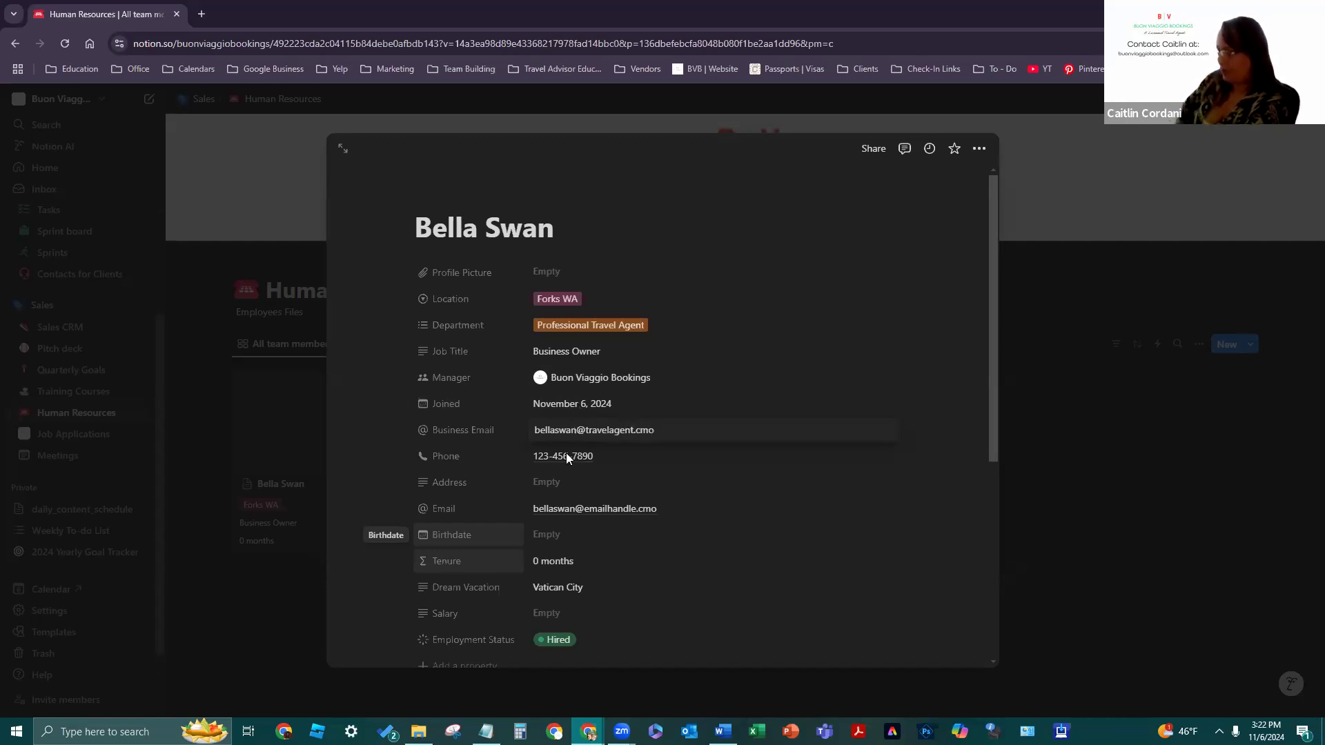
click(563, 485)
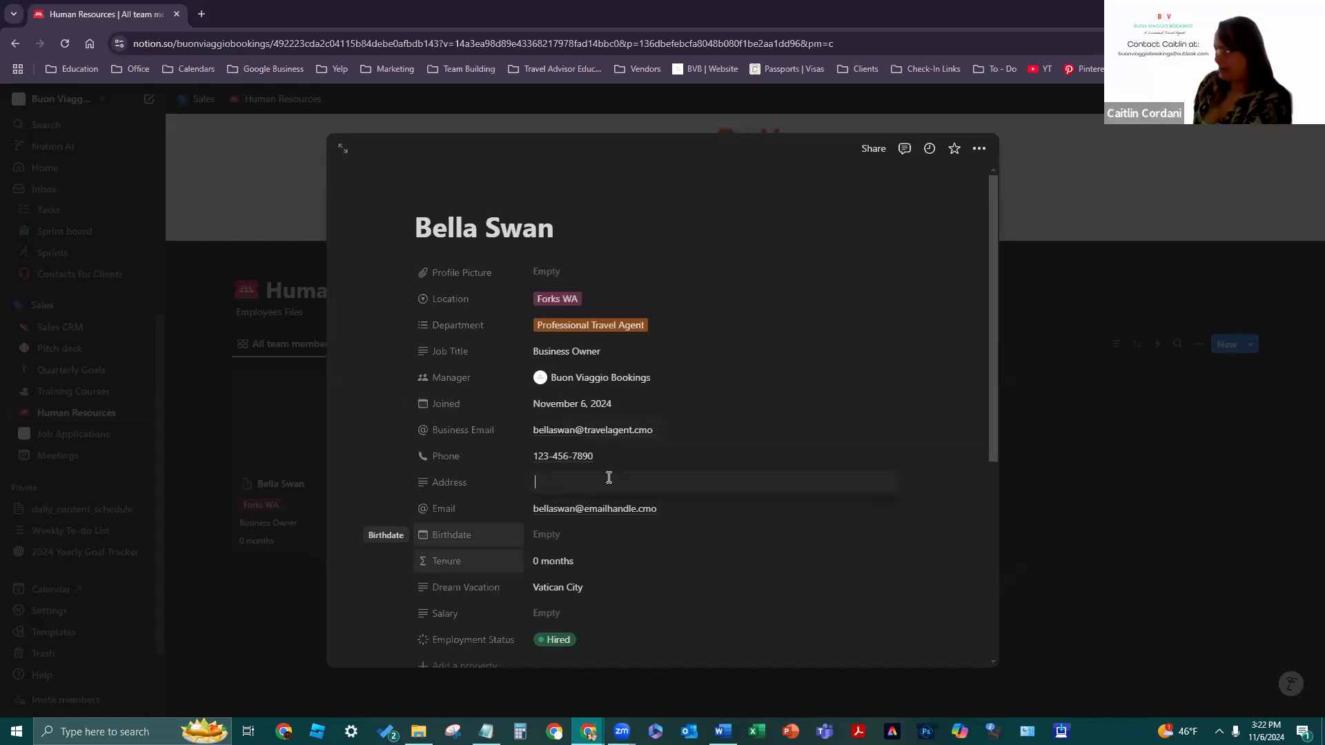
text(1234 Forks w)
key(BackSpace)
text(Way)
click(589, 531)
click(580, 534)
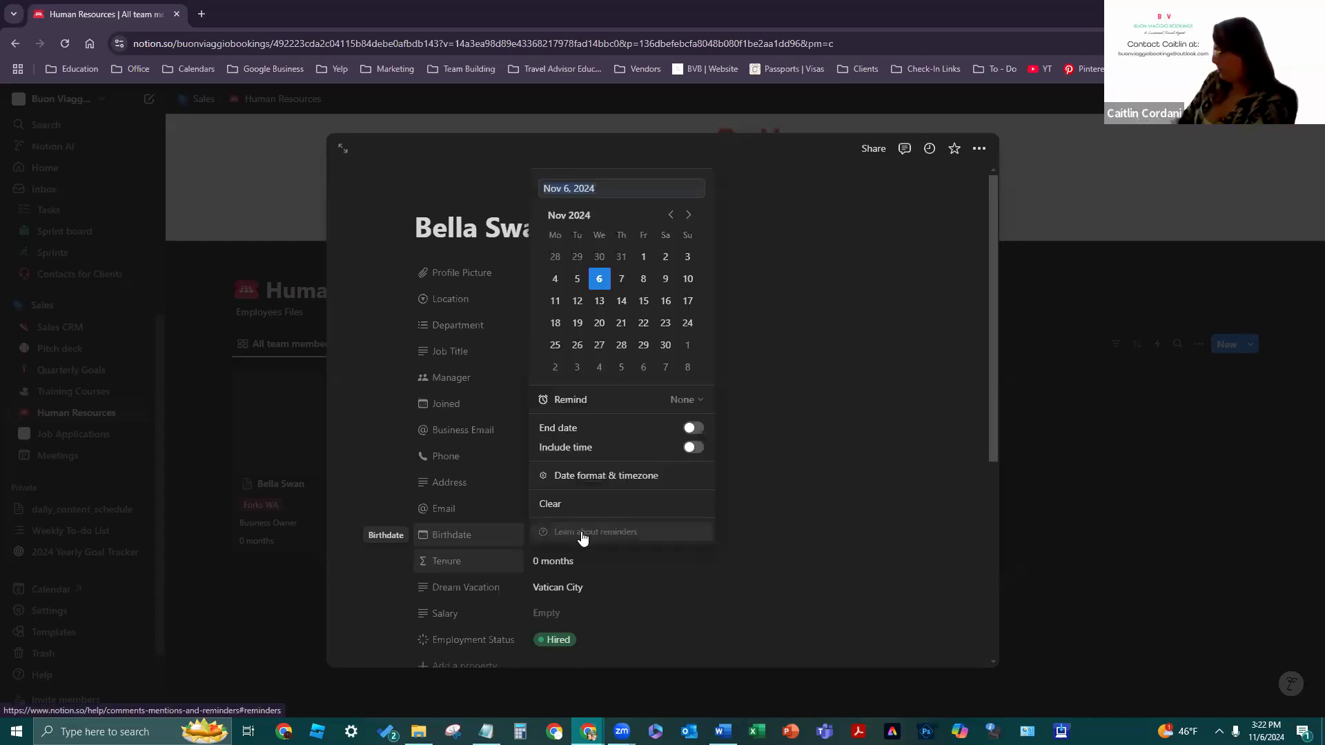
text(09-13-20)
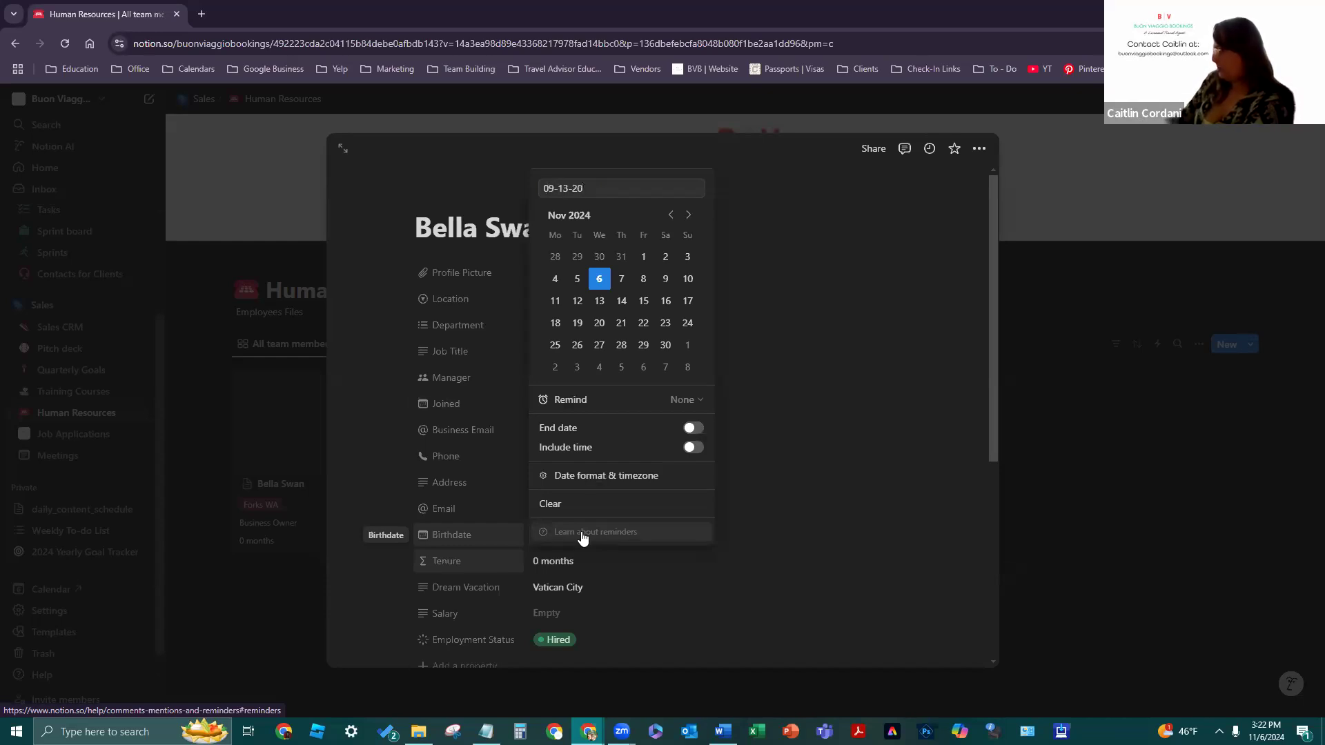
key(BackSpace)
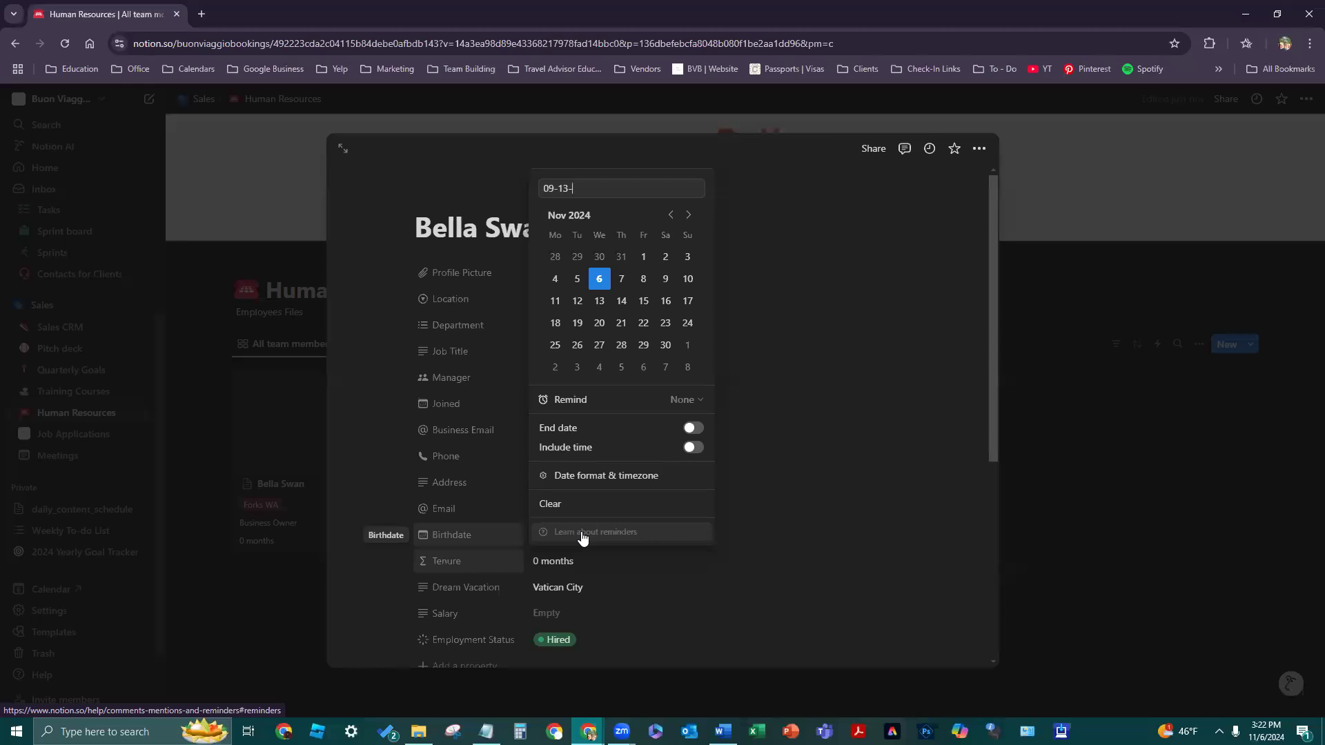
text(9)
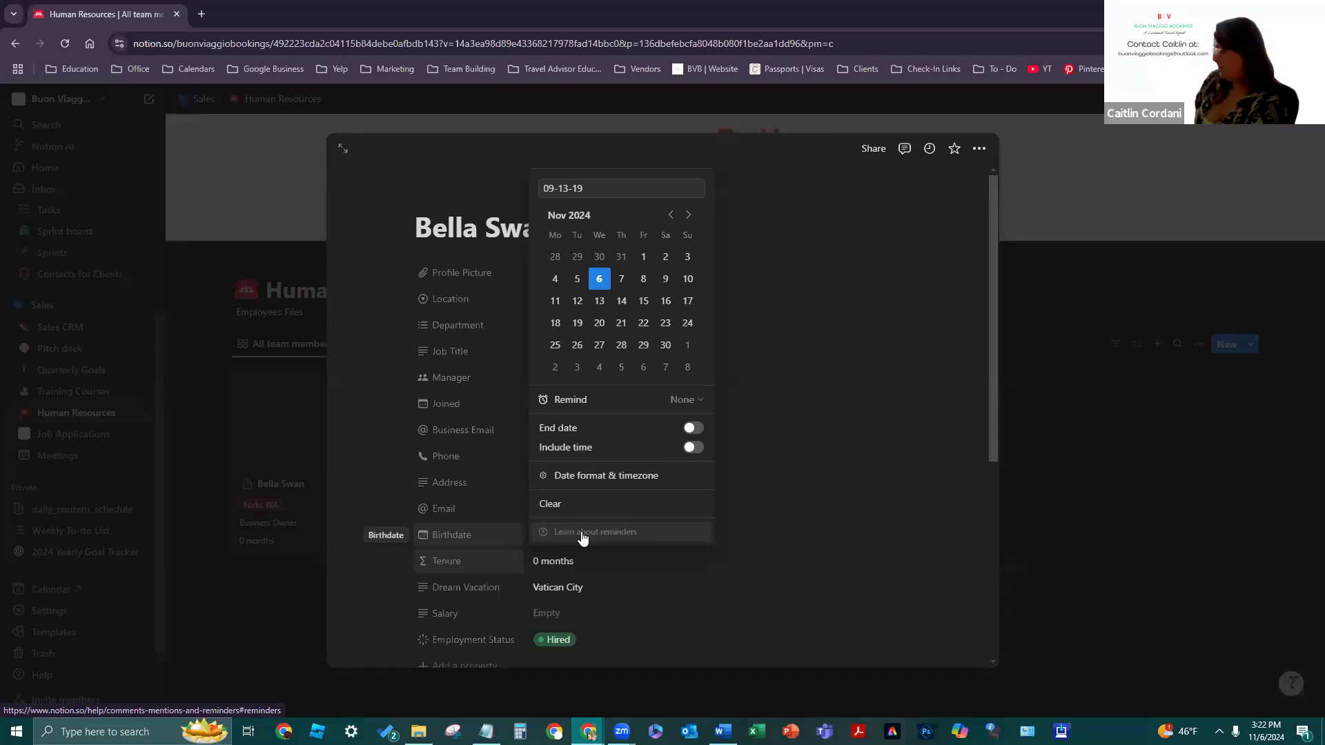
text(85)
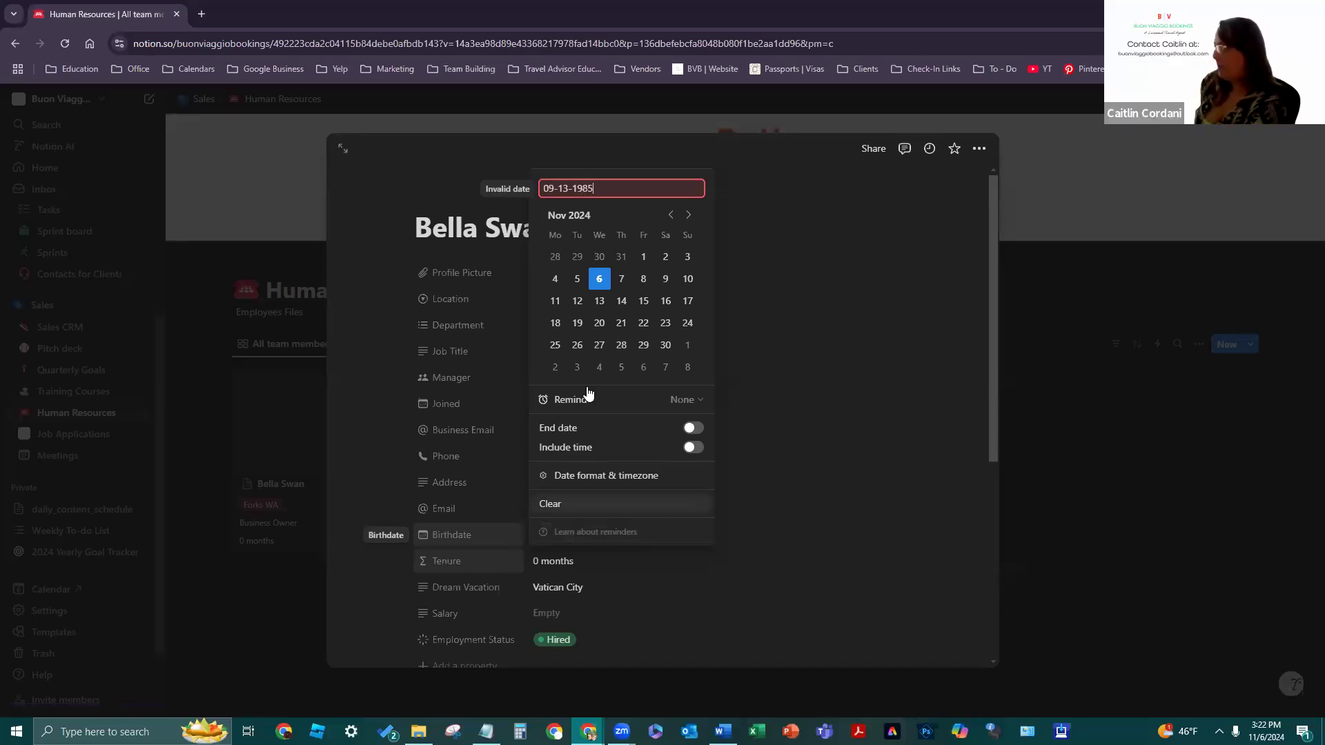
key(ctrl+a)
key(BackSpace)
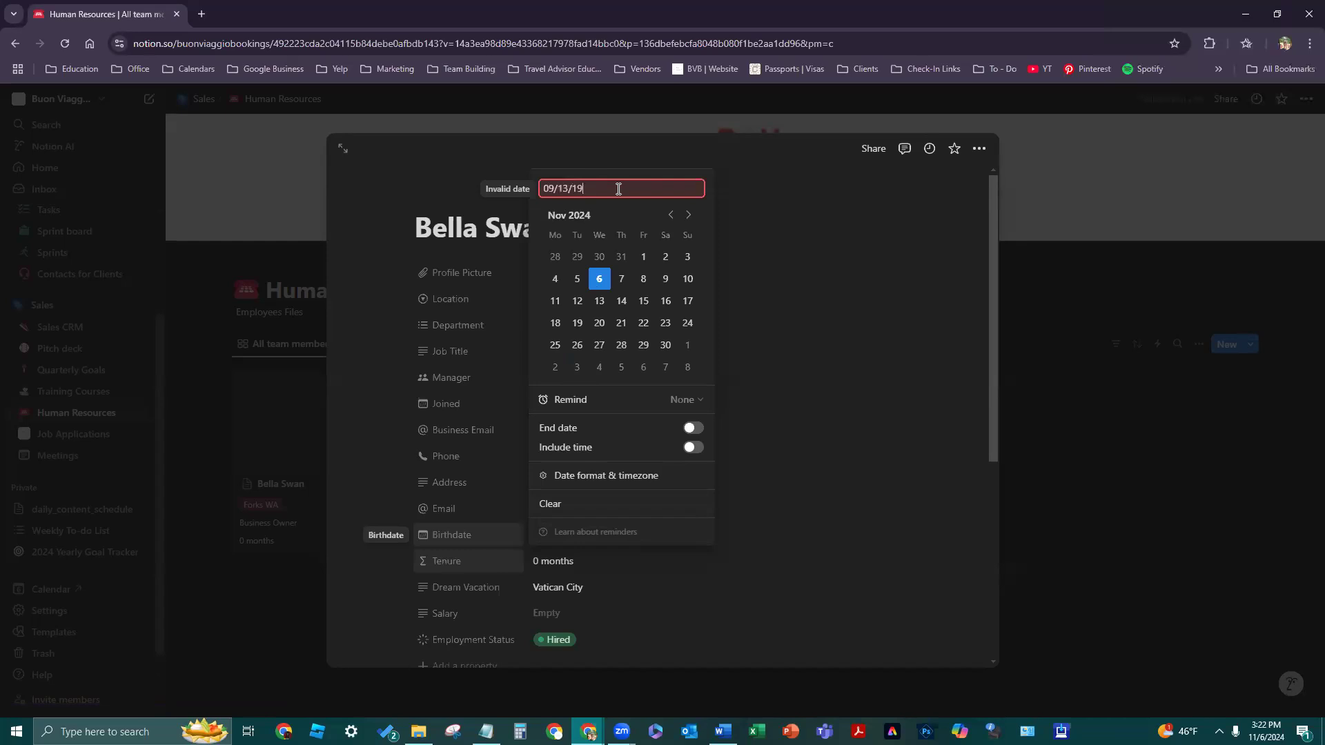
key(Return)
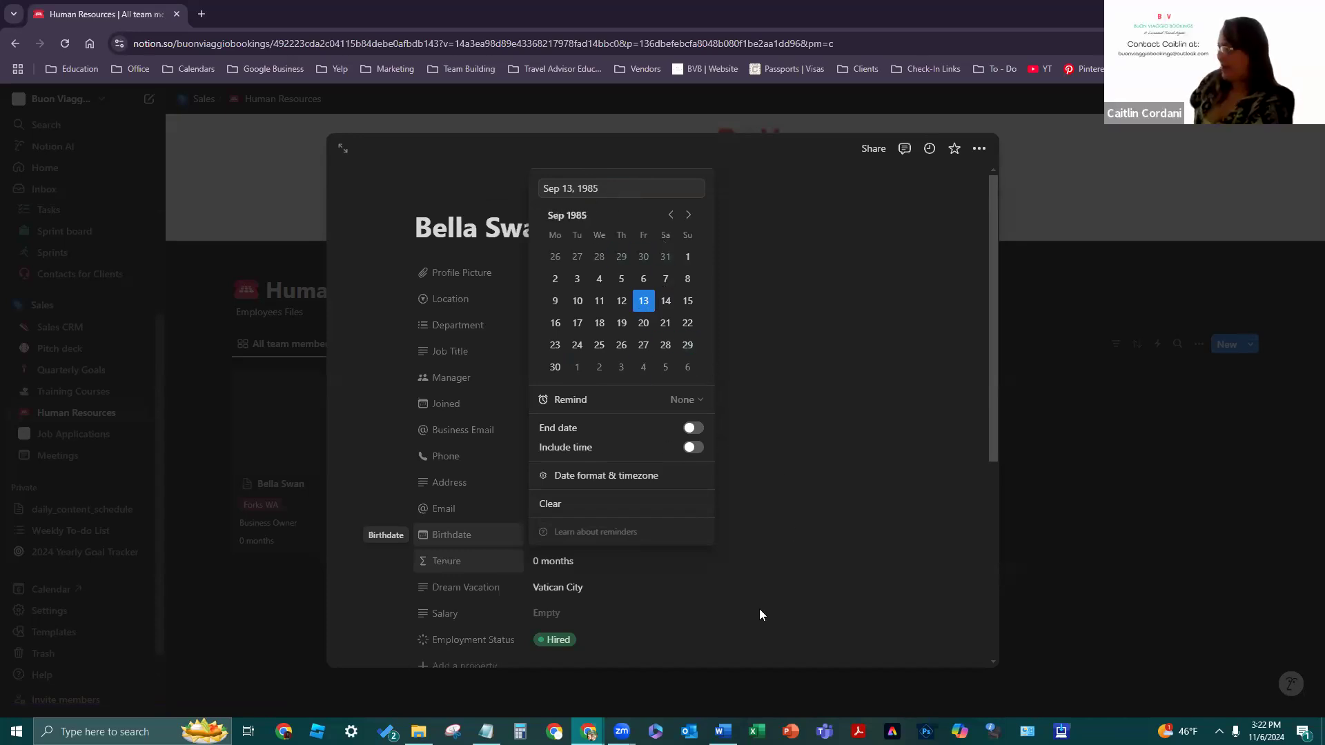
click(731, 539)
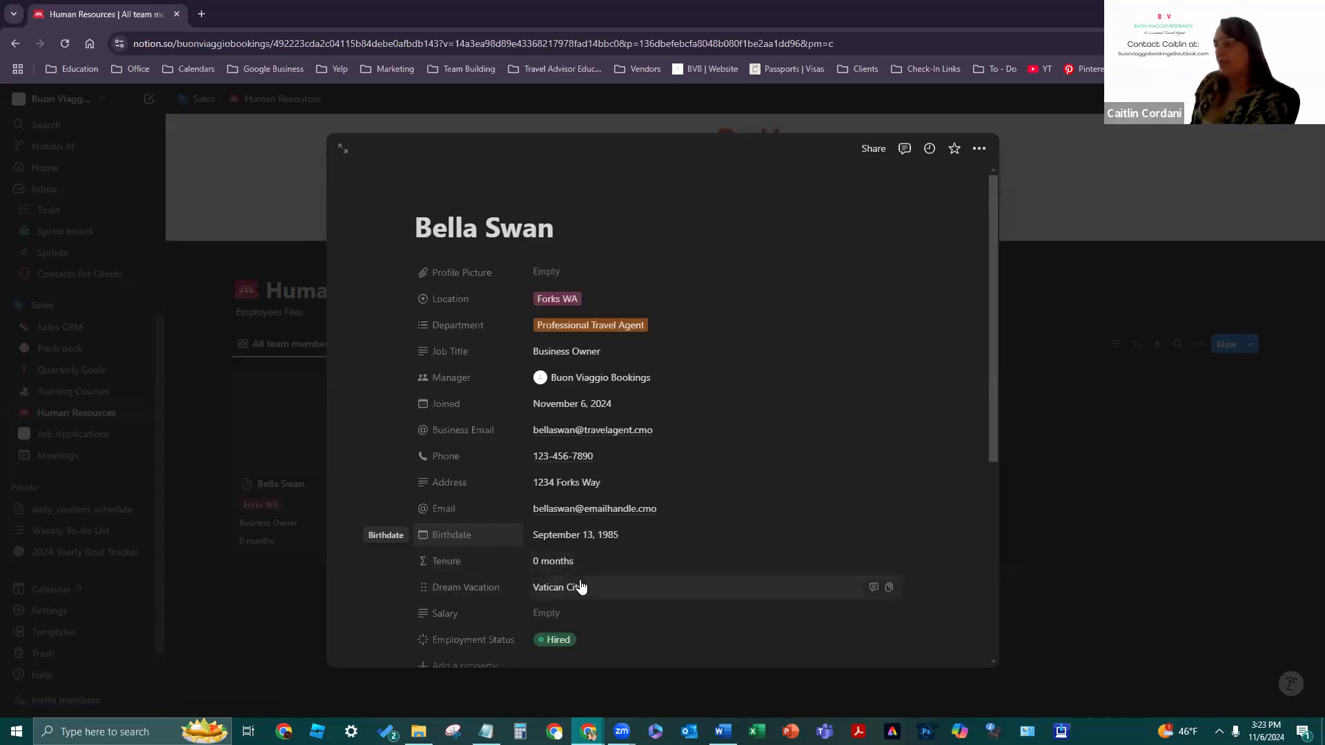
- Enter Commission as the team member's Salary value
click(581, 614)
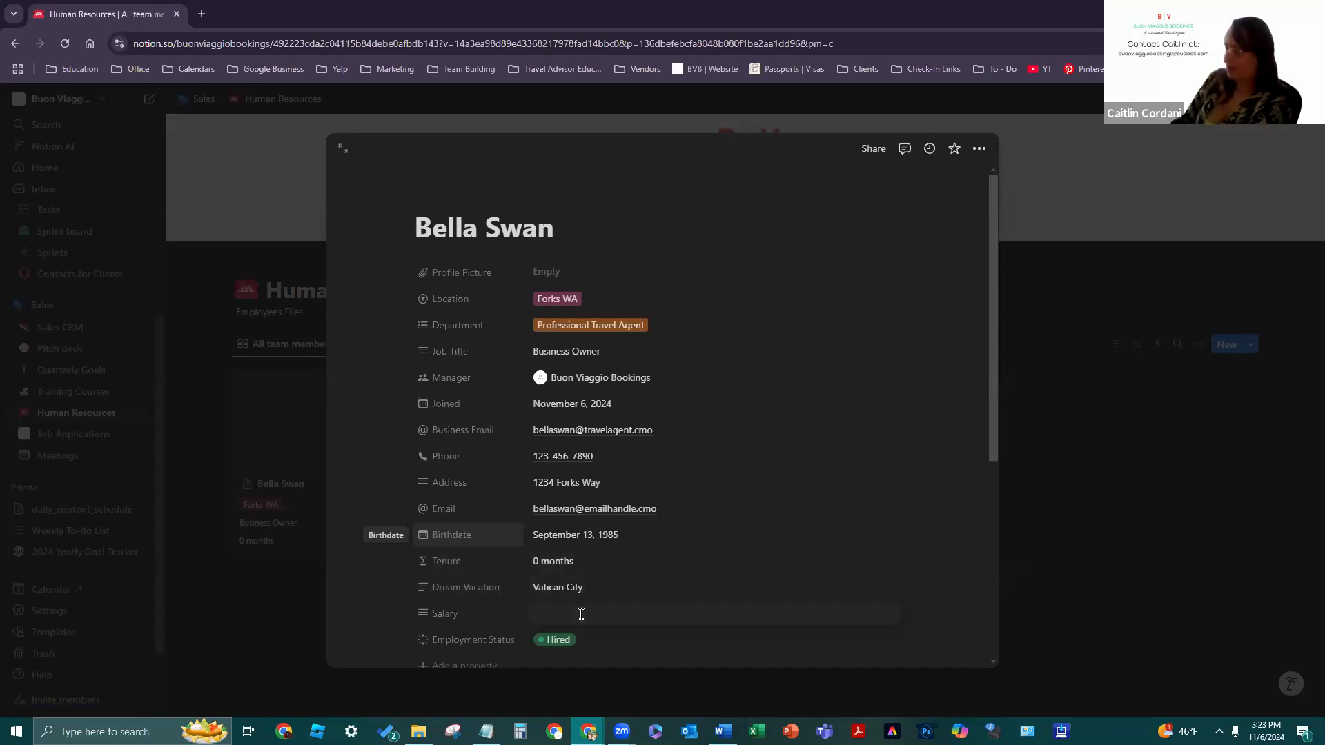
text(Commission)
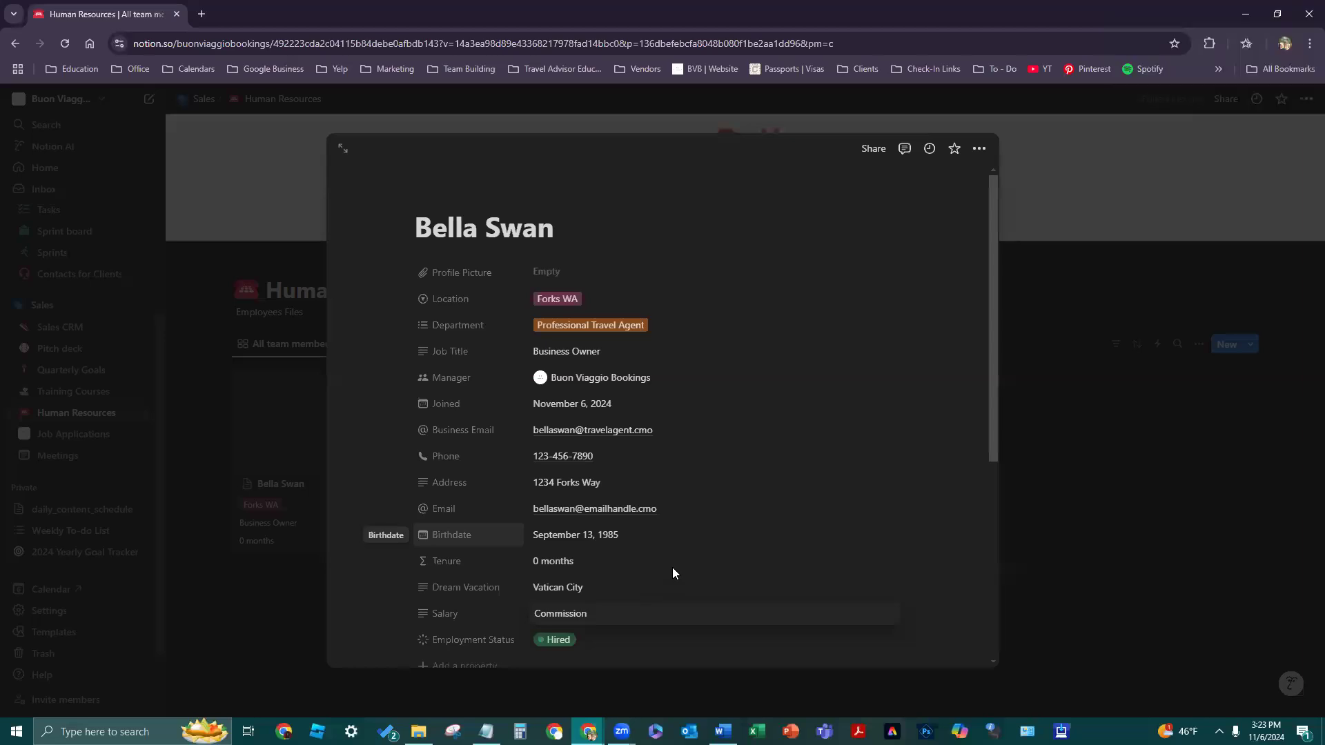
click(804, 467)
scroll(804, 467, down, 4)
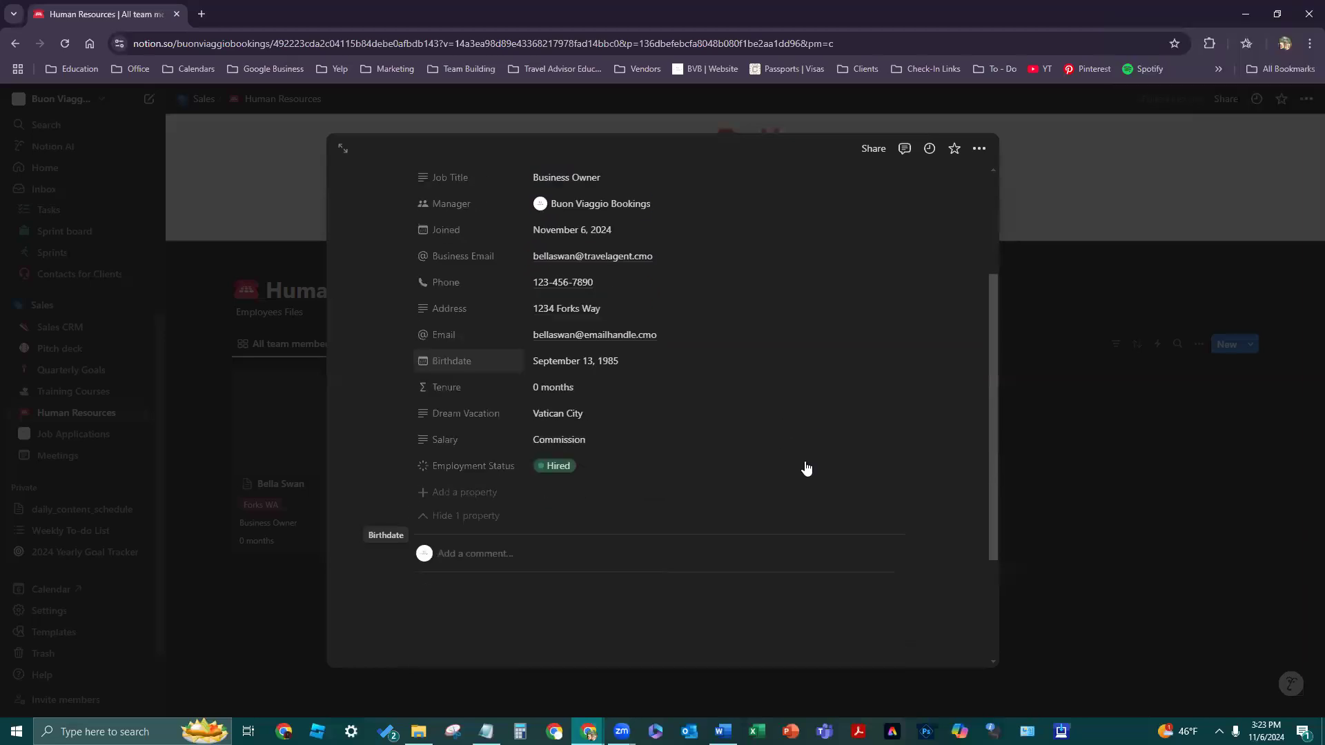
scroll(505, 419, up, 4)
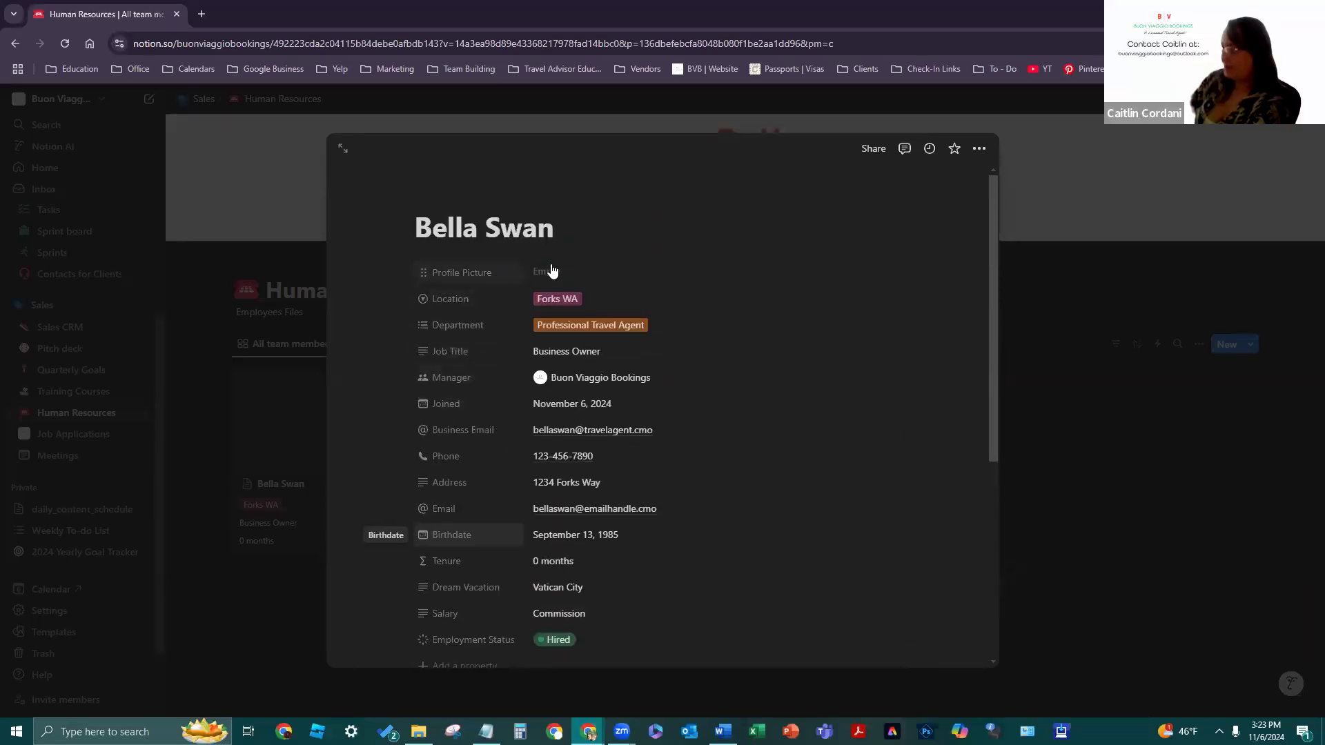
scroll(607, 400, down, 4)
scroll(605, 404, down, 2)
click(568, 497)
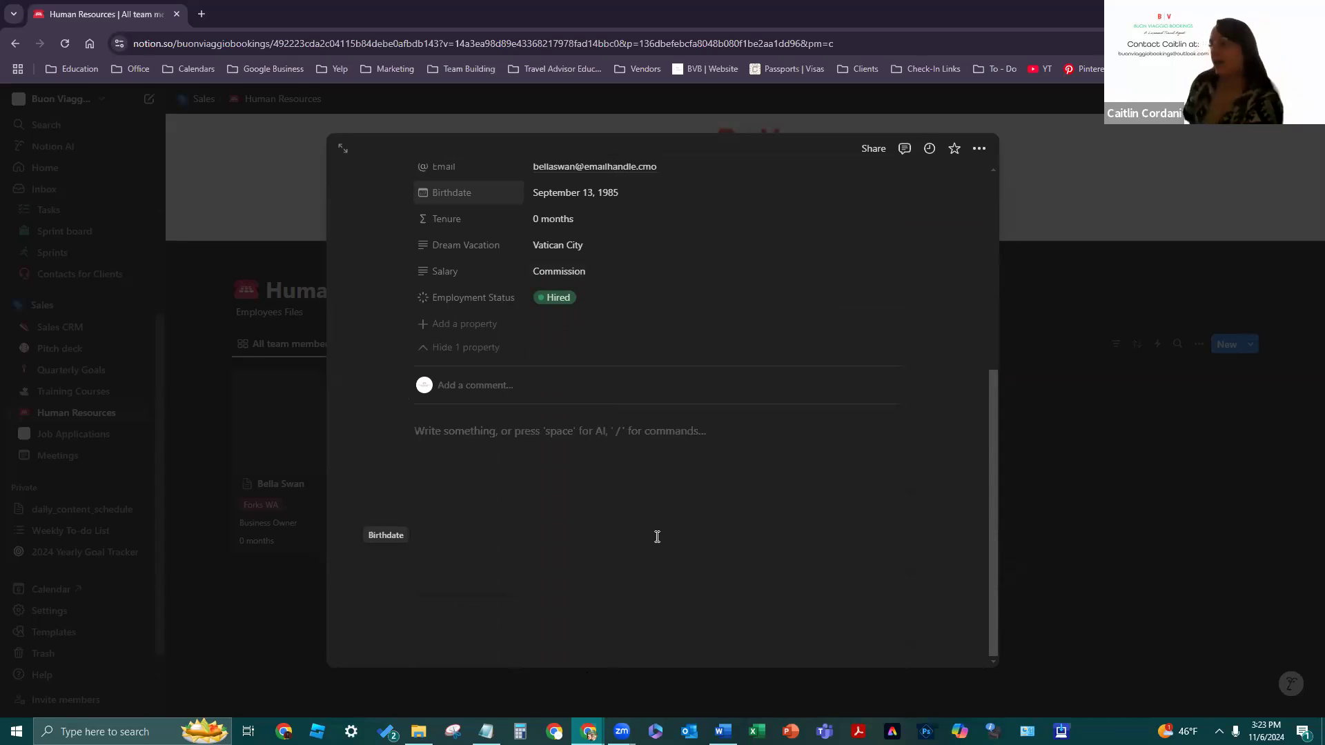
- Write three body lines: Information about my junior partners, Goal want to achieve, Ranks they want to achieve
text(Information about my jou)
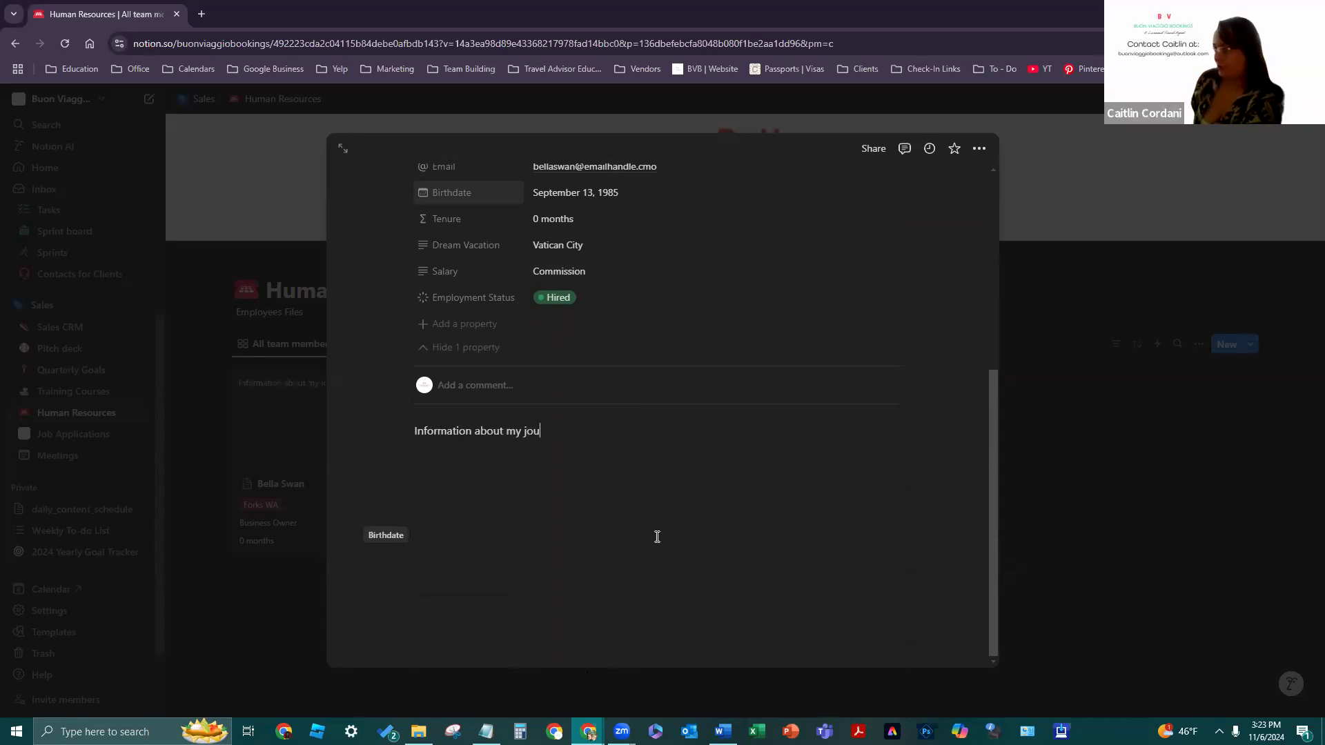
key(BackSpace)
key(BackSpace)
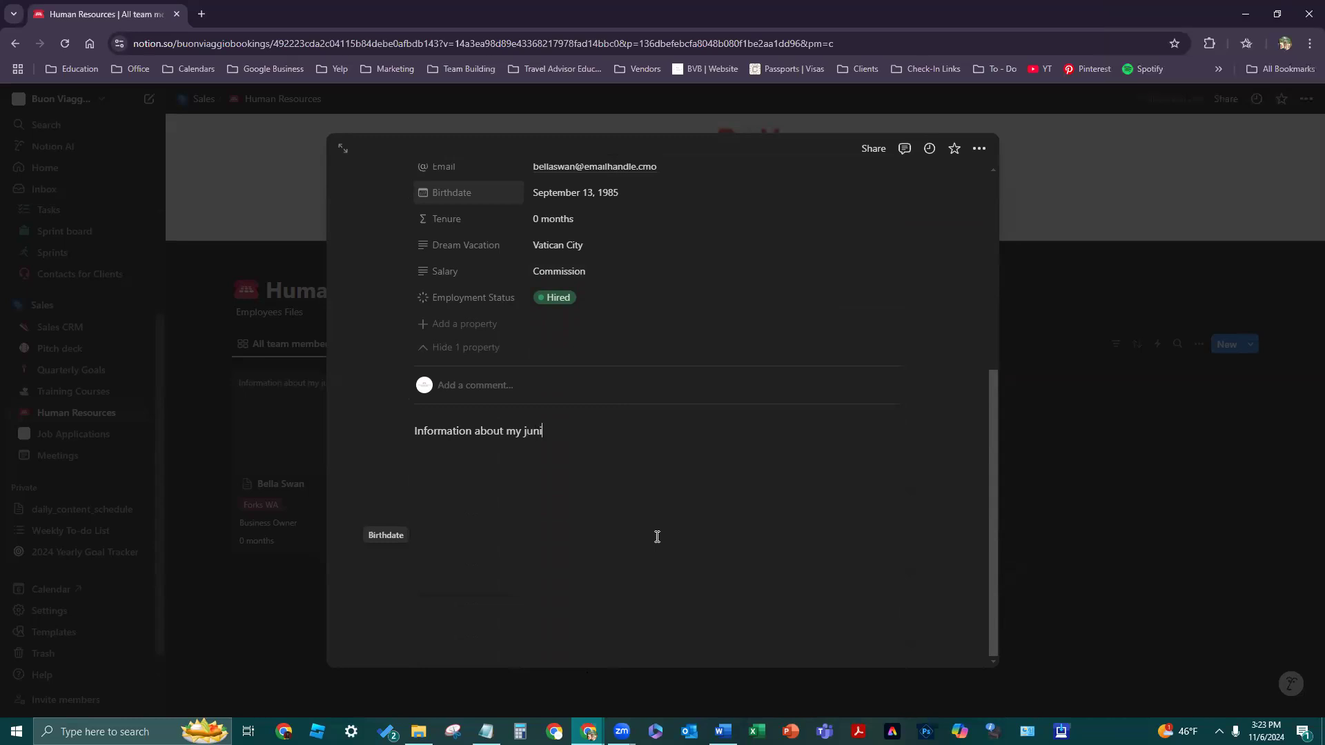
text(unior partners)
key(Return)
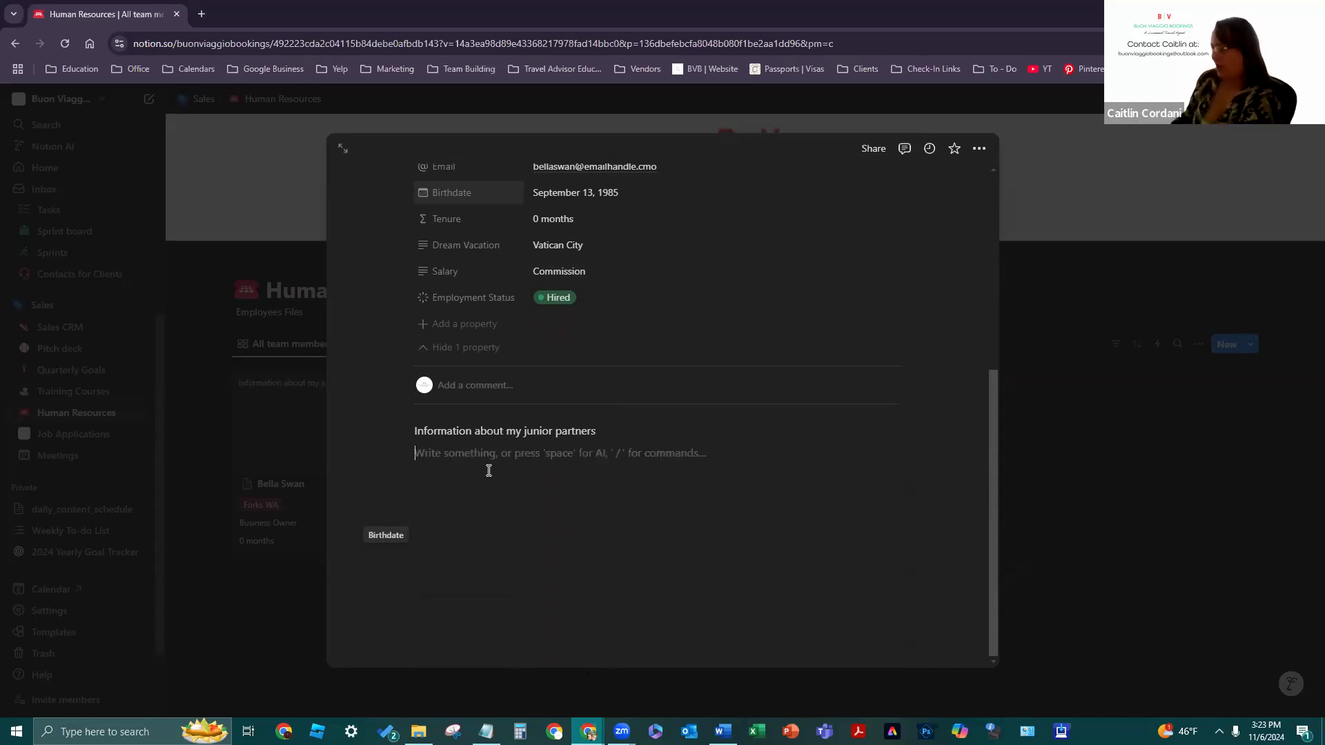
text(Goal want )
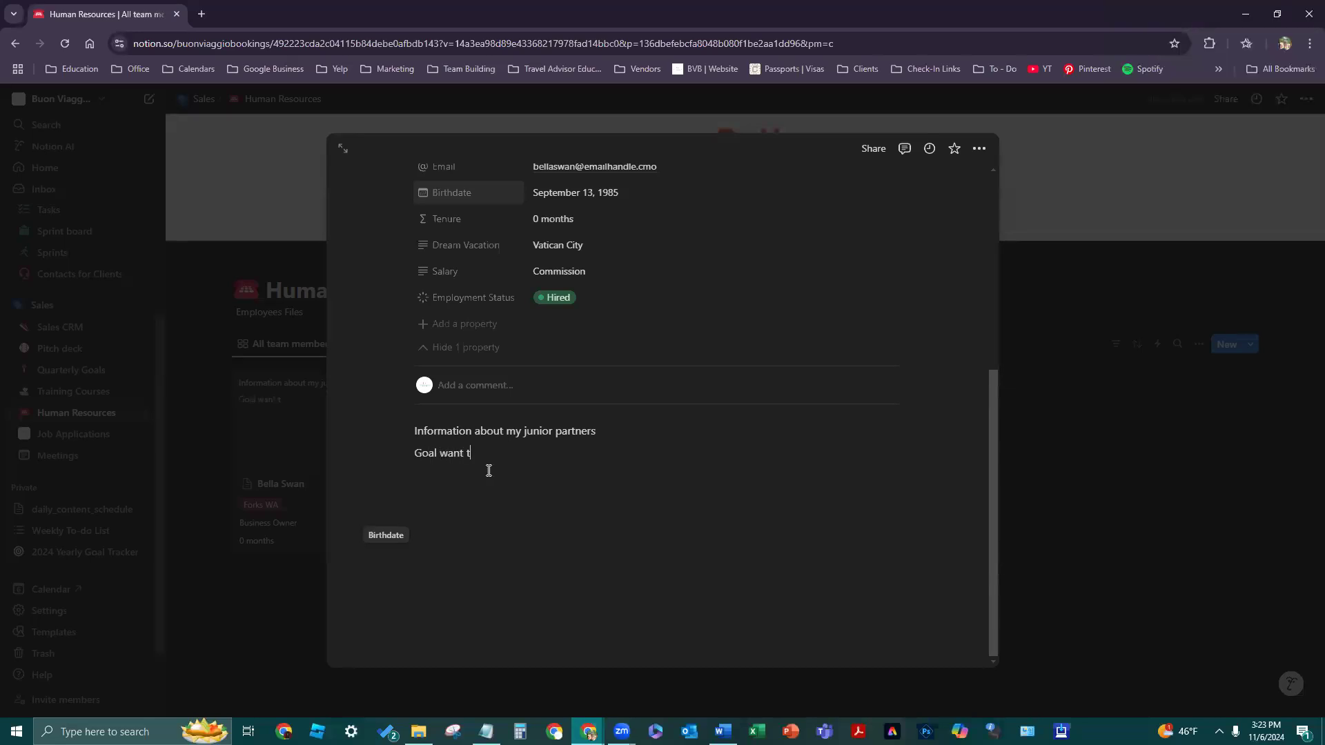
text(to acheive)
key(Return)
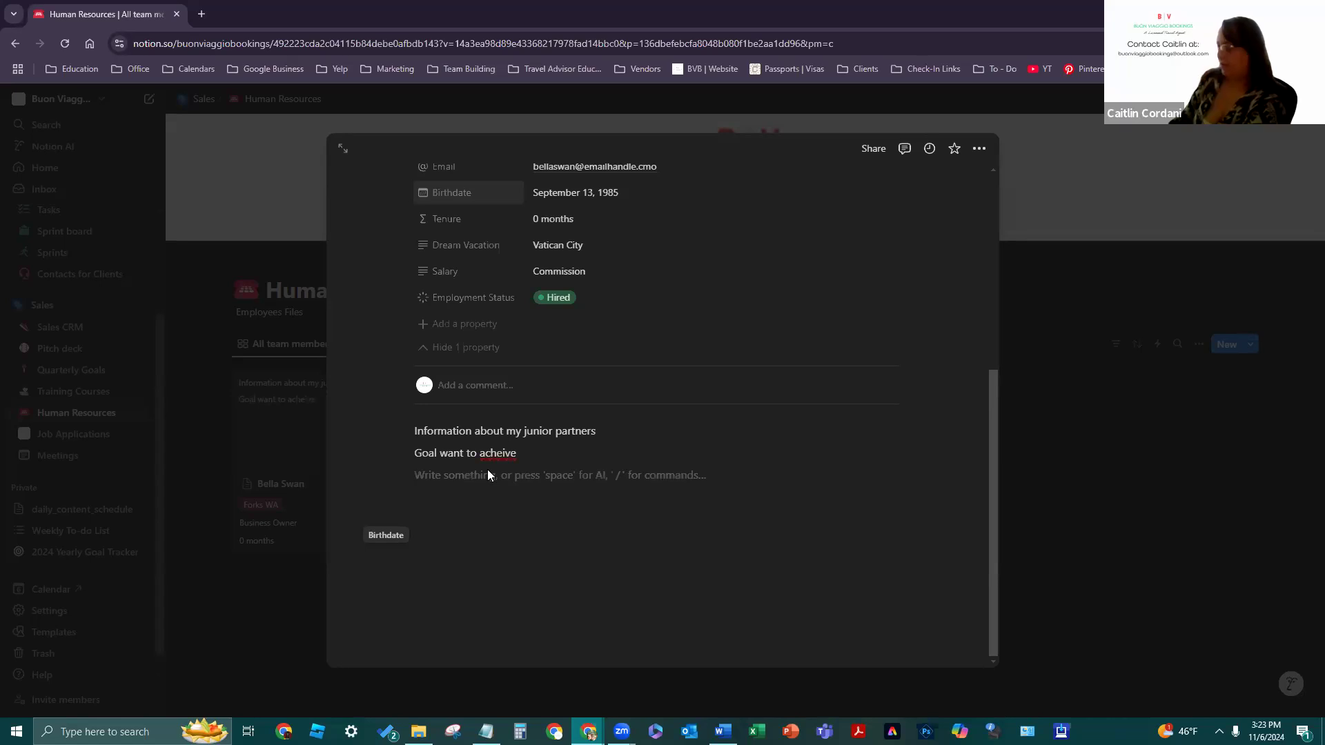
text(Ranks they want to acheive)
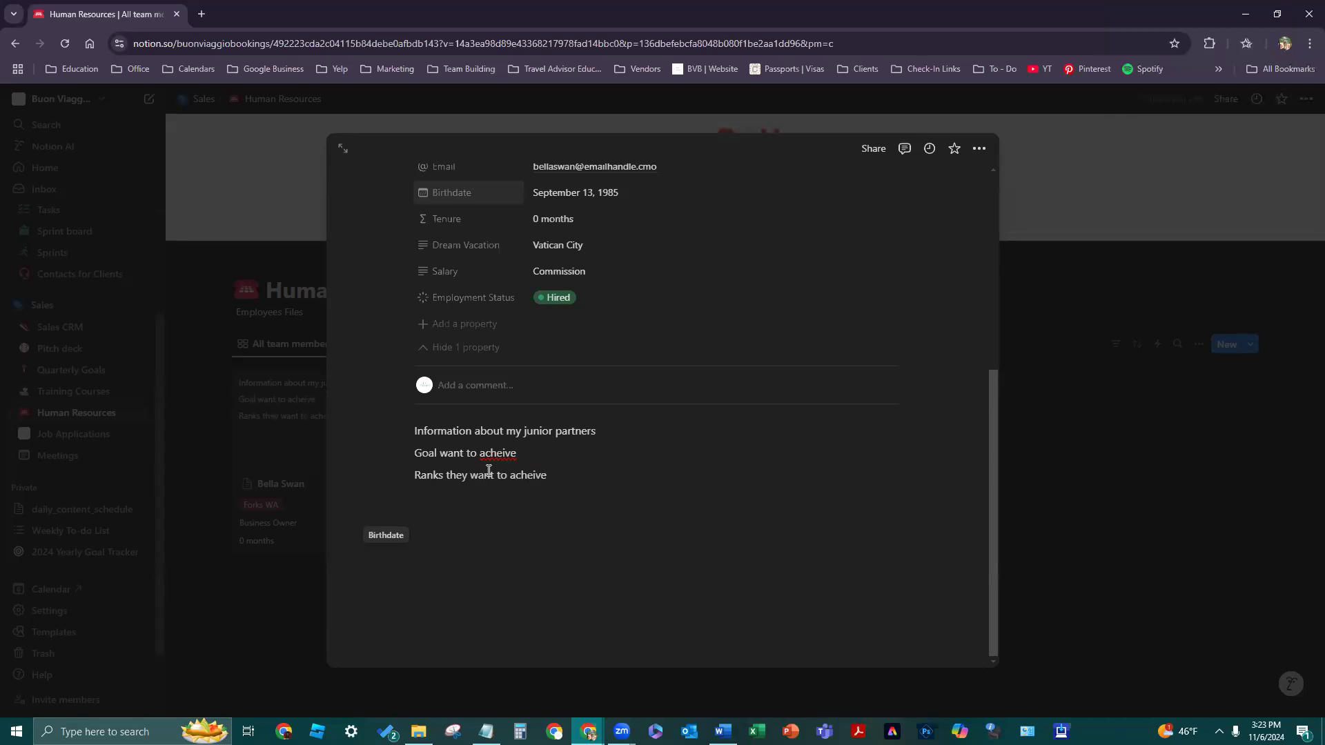
- Correct both misspelled 'acheive' words to 'achieve' using spelling suggestions
double_click(509, 457)
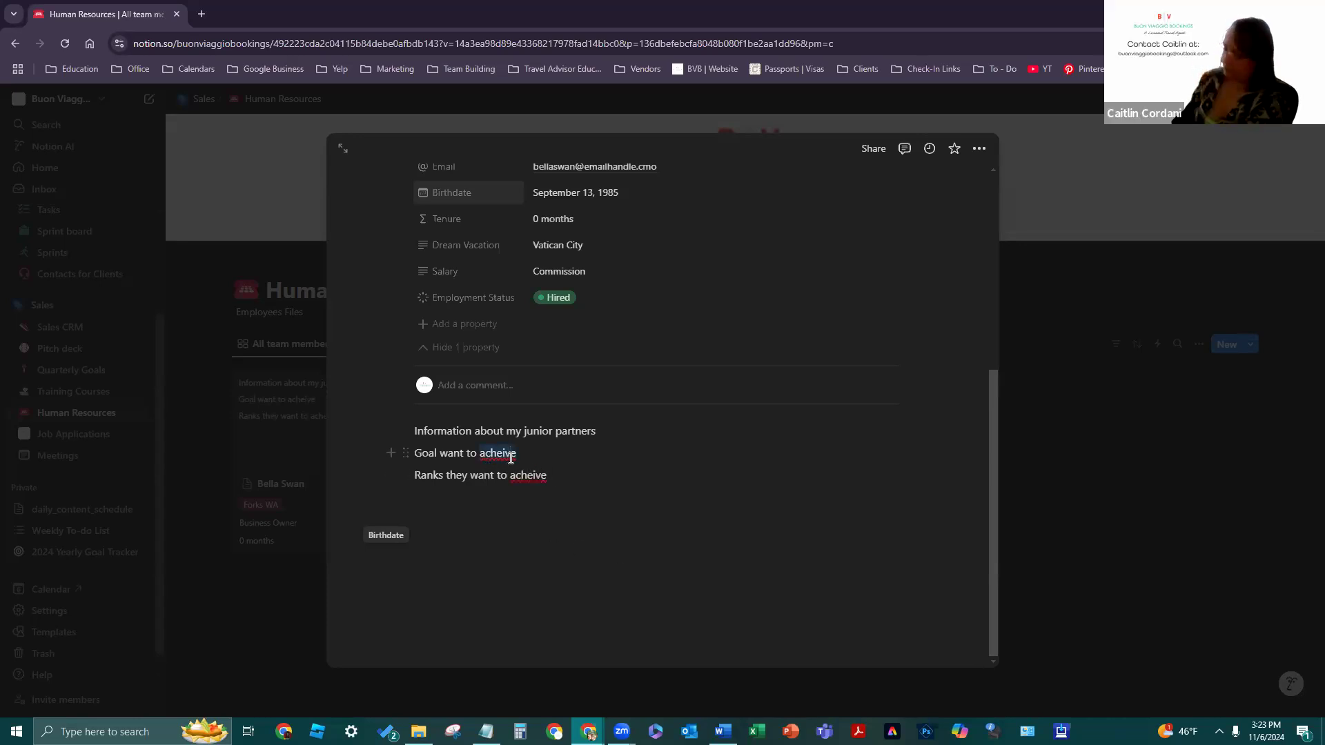
right_click(507, 457)
click(545, 165)
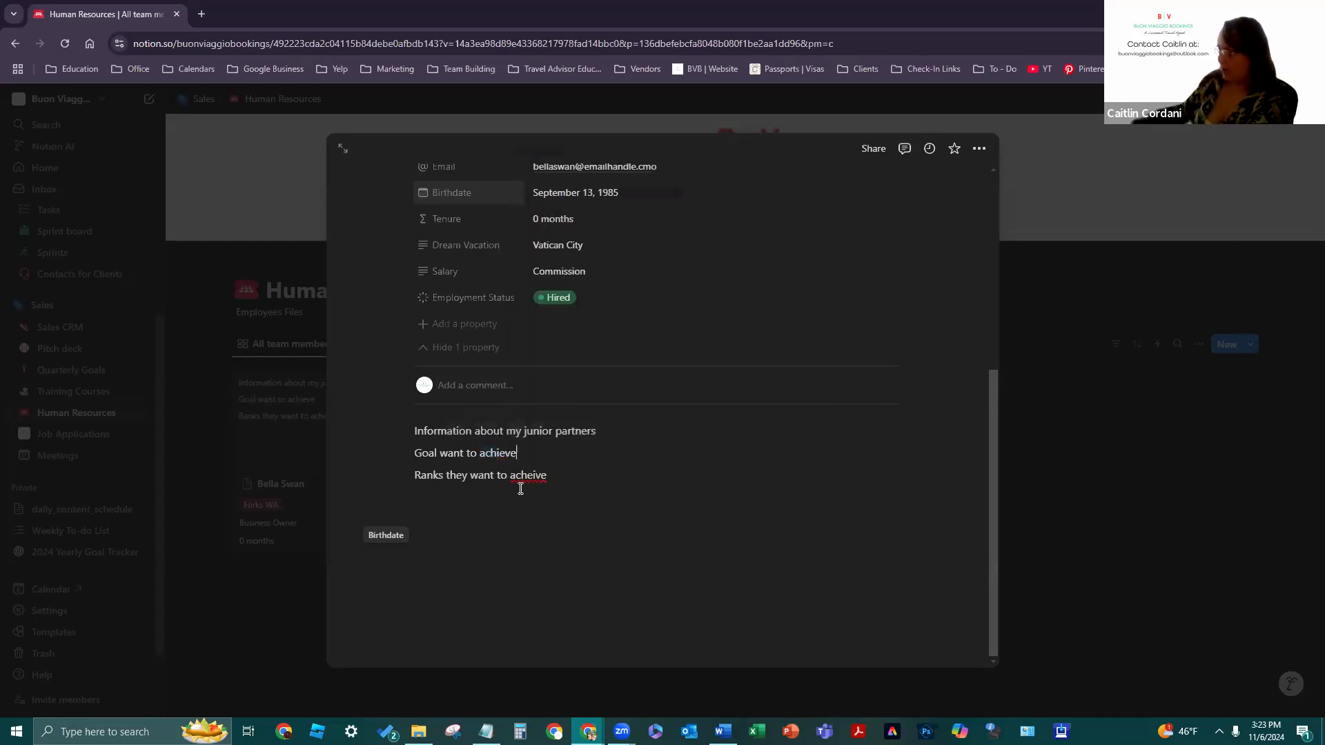
double_click(520, 475)
right_click(520, 475)
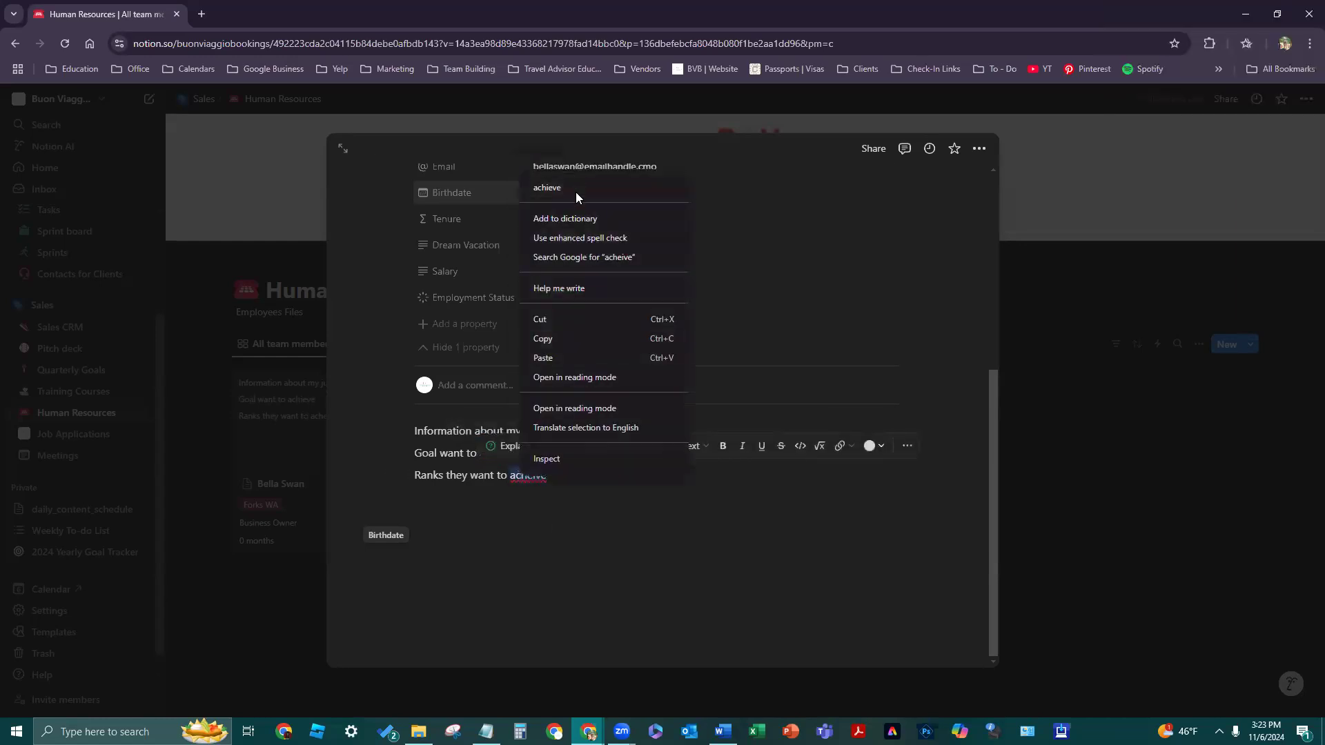
click(575, 191)
click(692, 502)
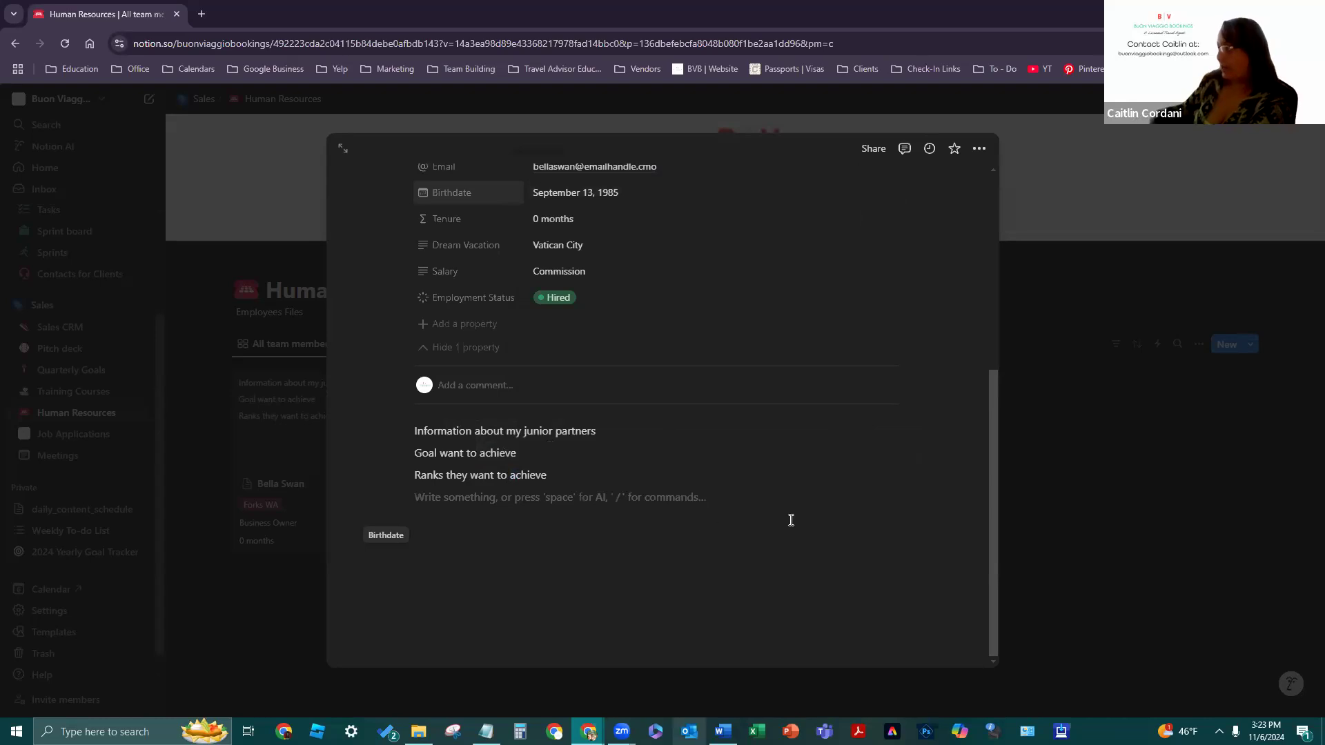
scroll(790, 483, up, 3)
scroll(792, 468, up, 2)
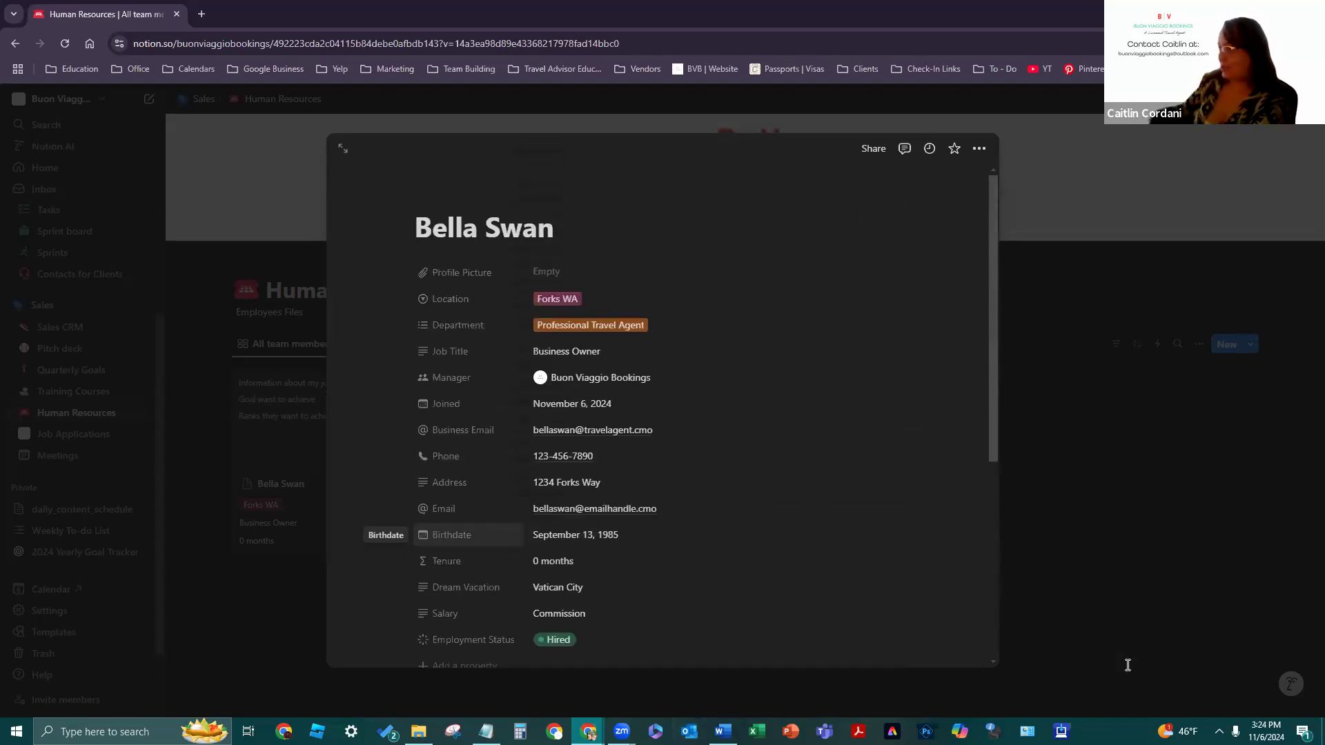
- Return to the Human Resources board and create a new page on it
click(1127, 665)
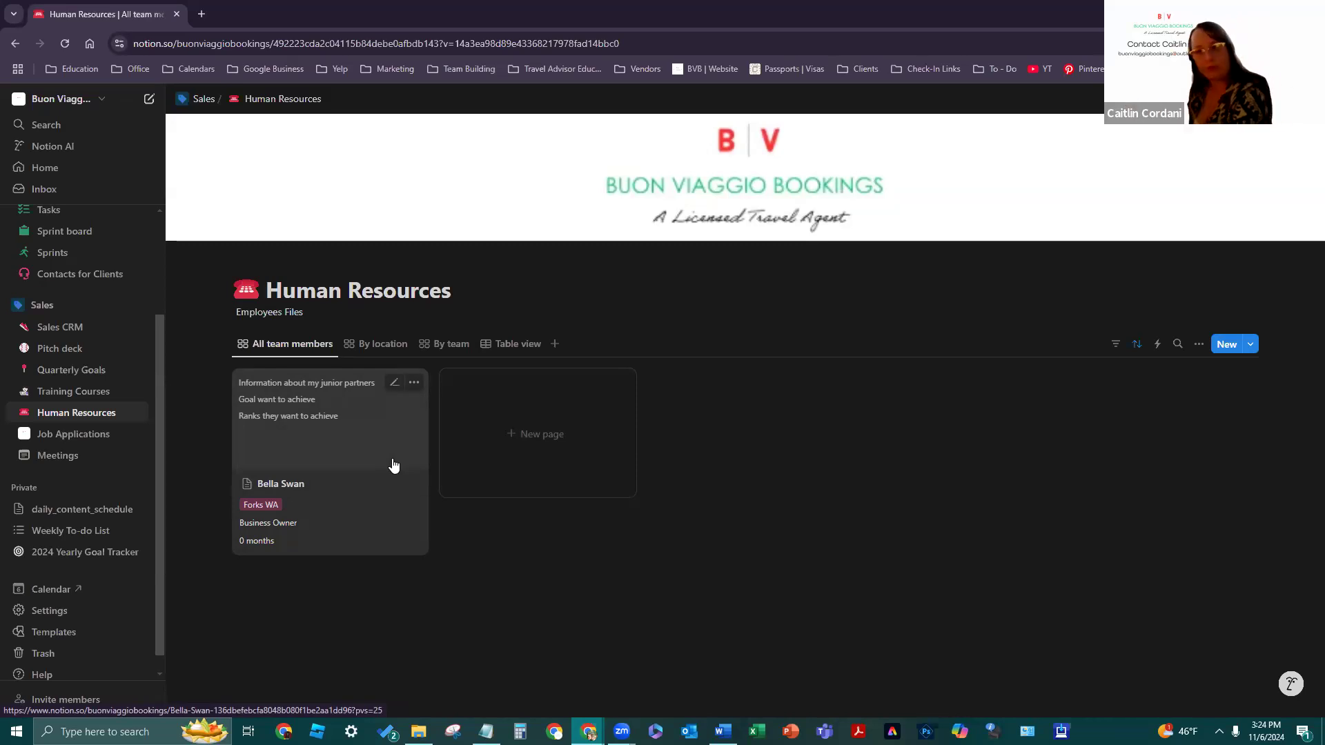
click(485, 460)
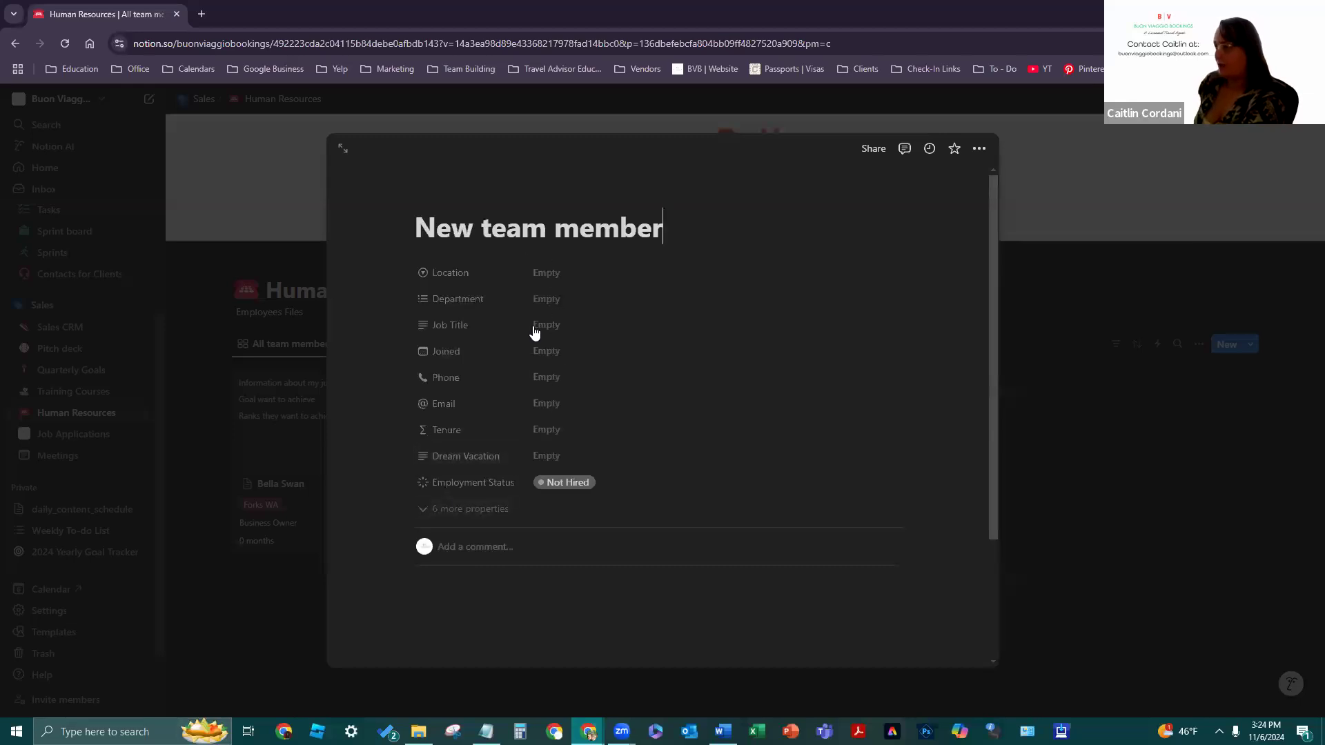
key(super+s)
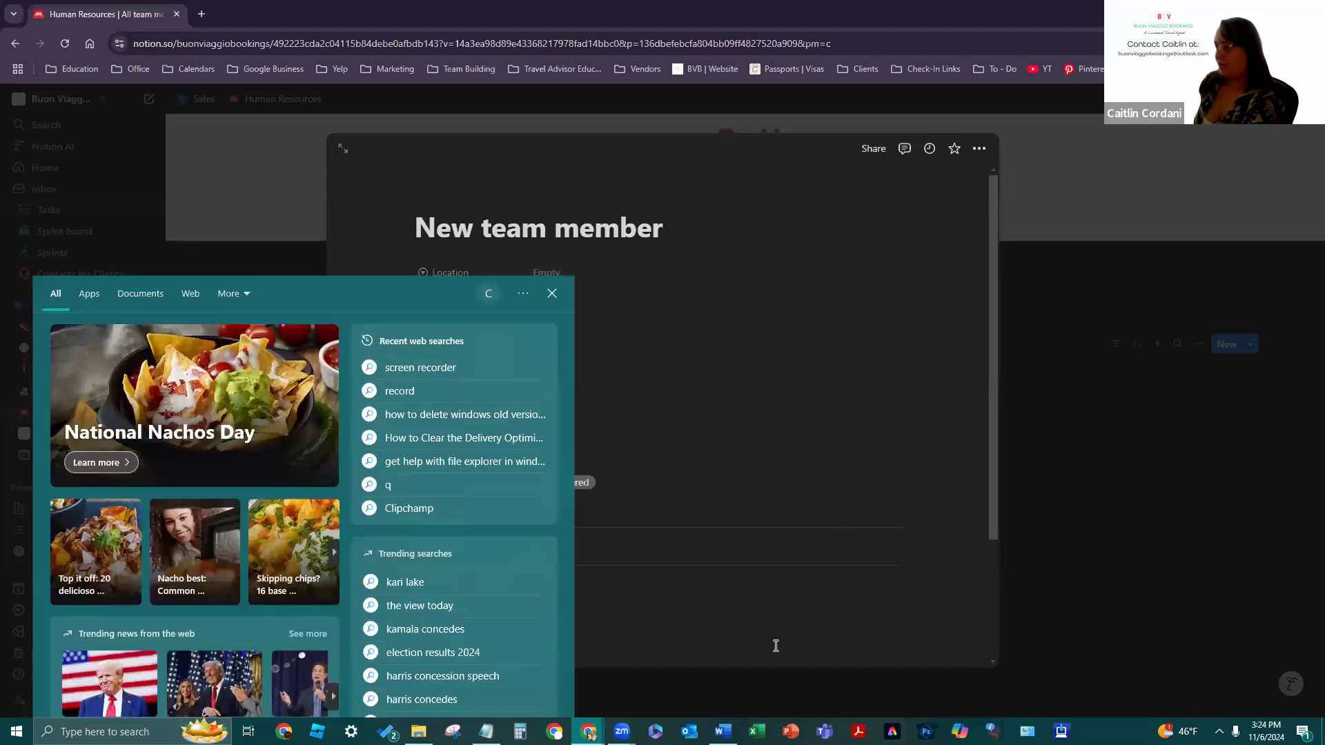
click(681, 580)
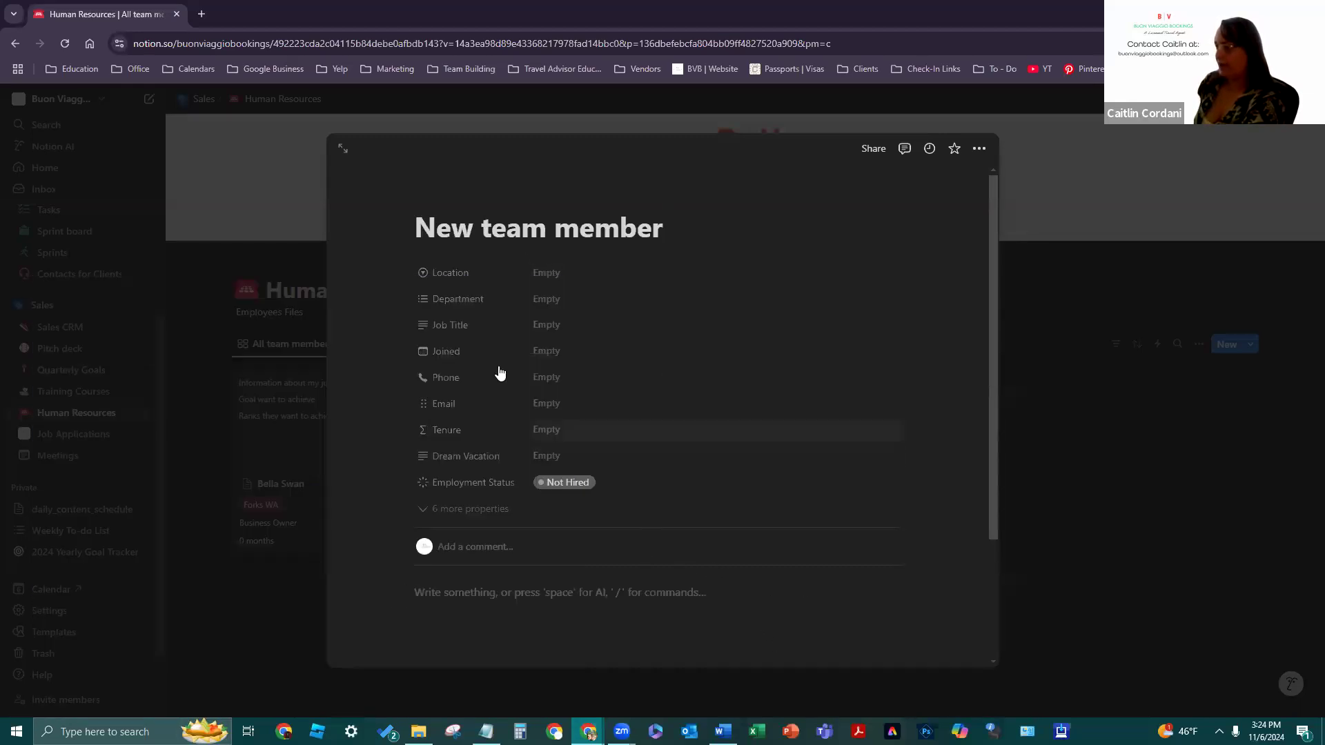
- Delete the Profile Picture property from the new page, then close it
scroll(632, 384, down, 2)
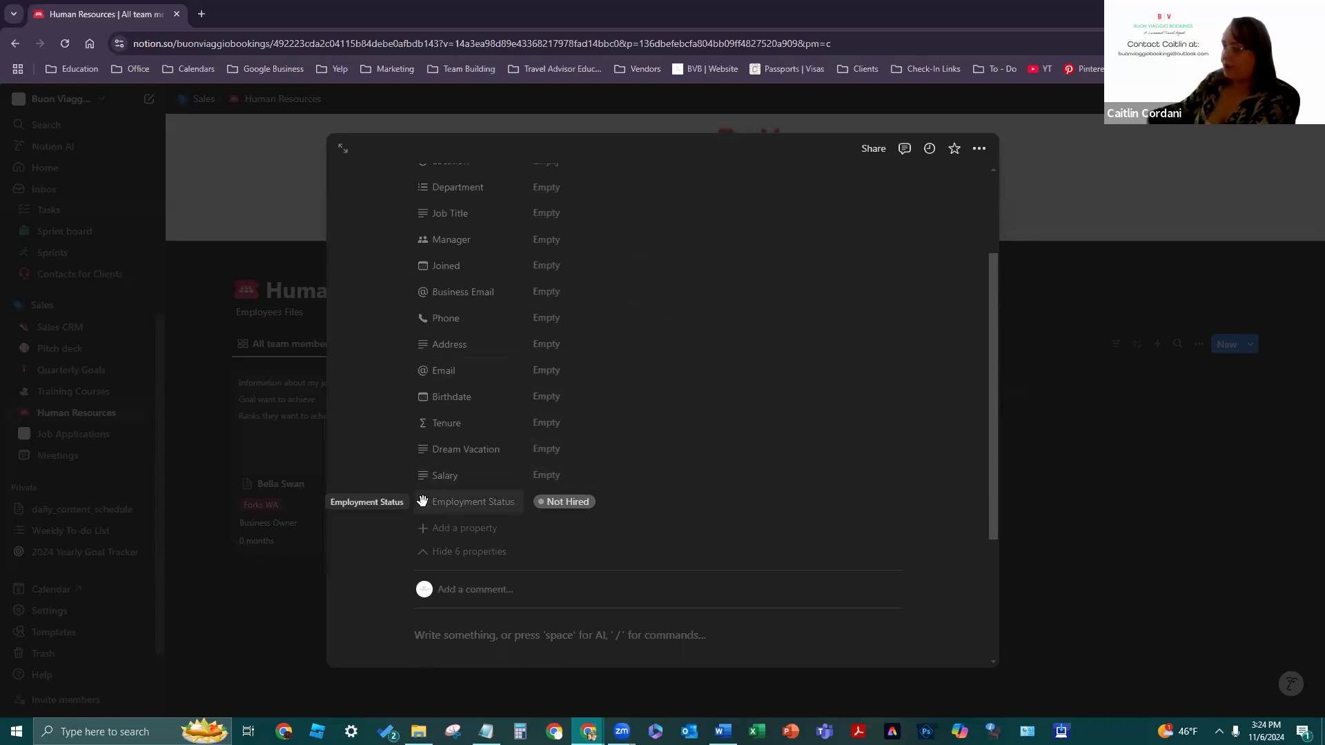
scroll(676, 482, up, 2)
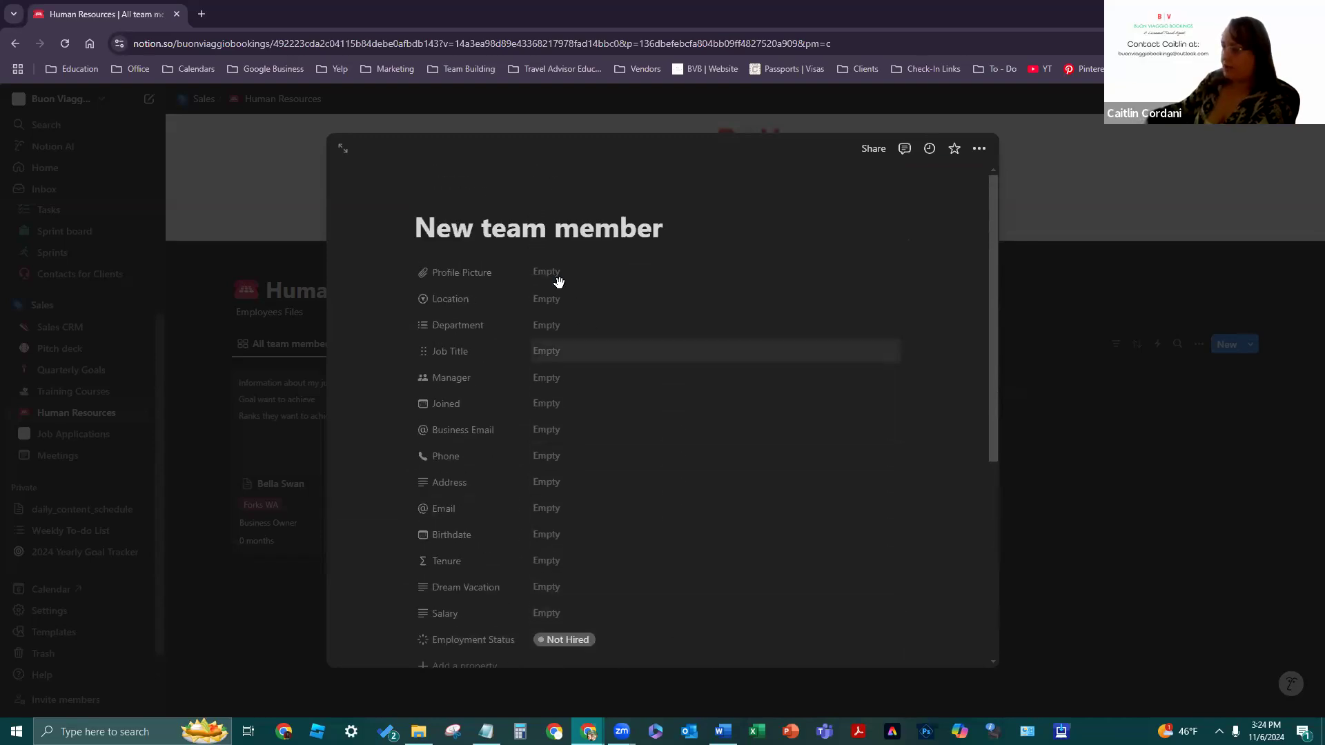
click(422, 272)
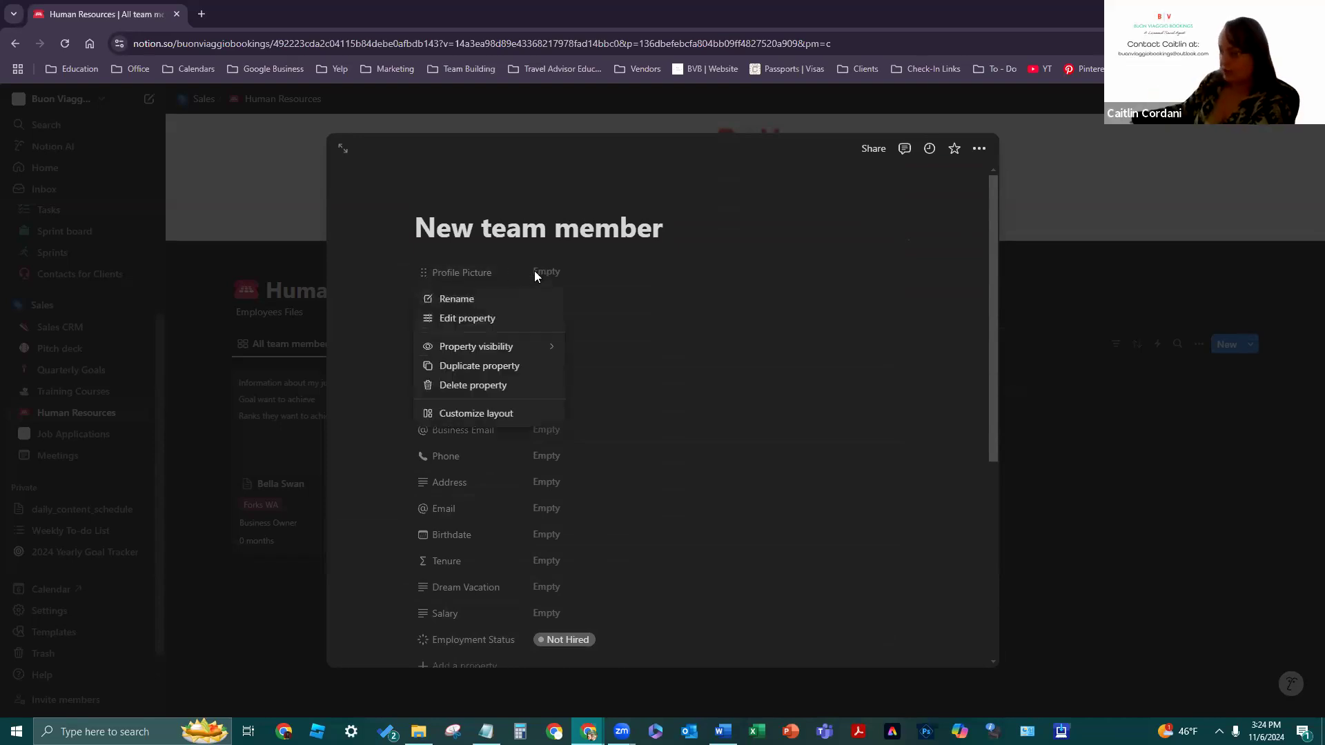
click(541, 384)
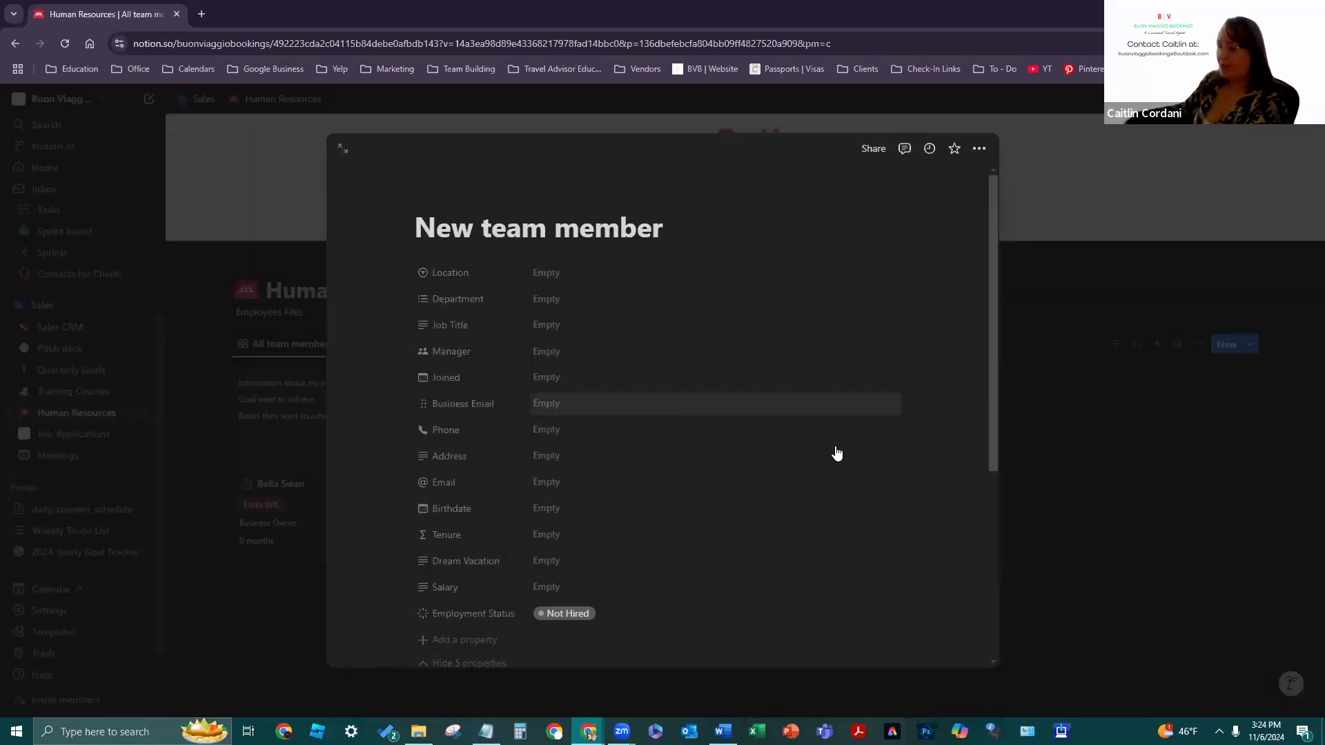
click(1032, 520)
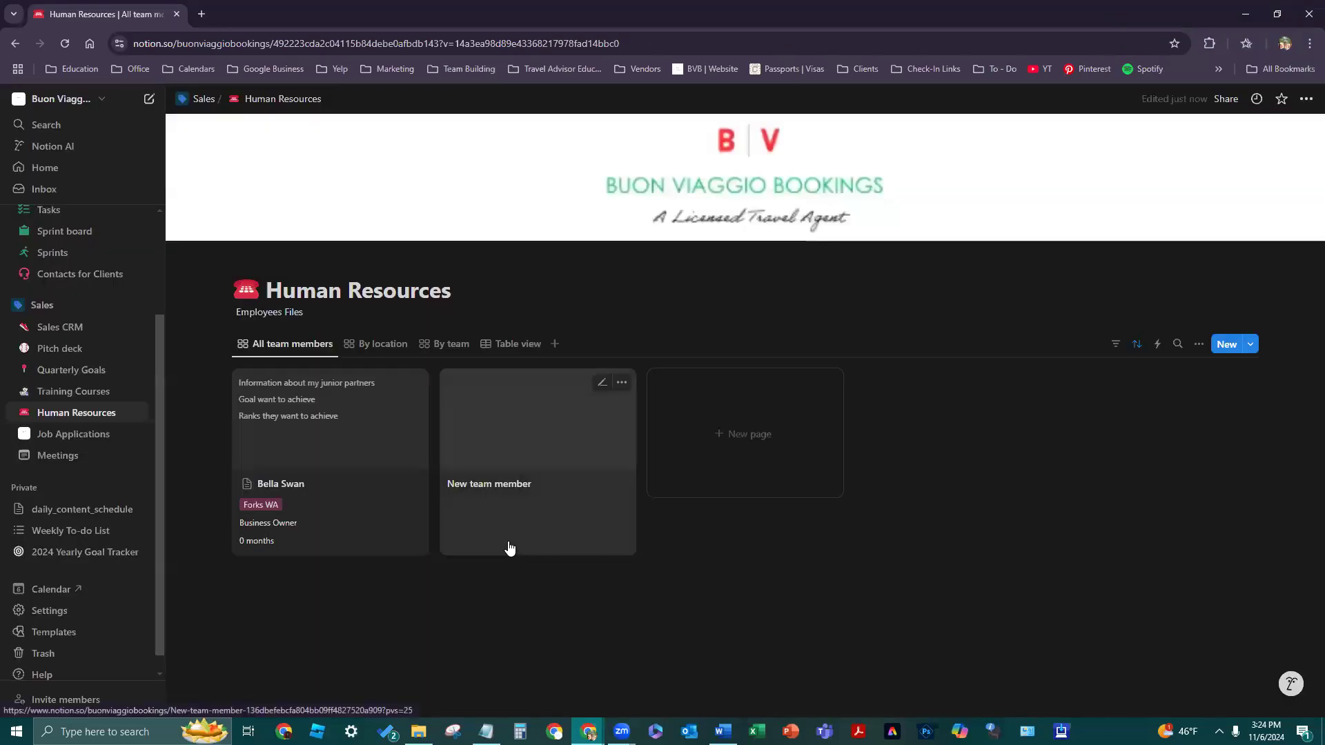
- Check the trash, then open the New team member template page
click(111, 656)
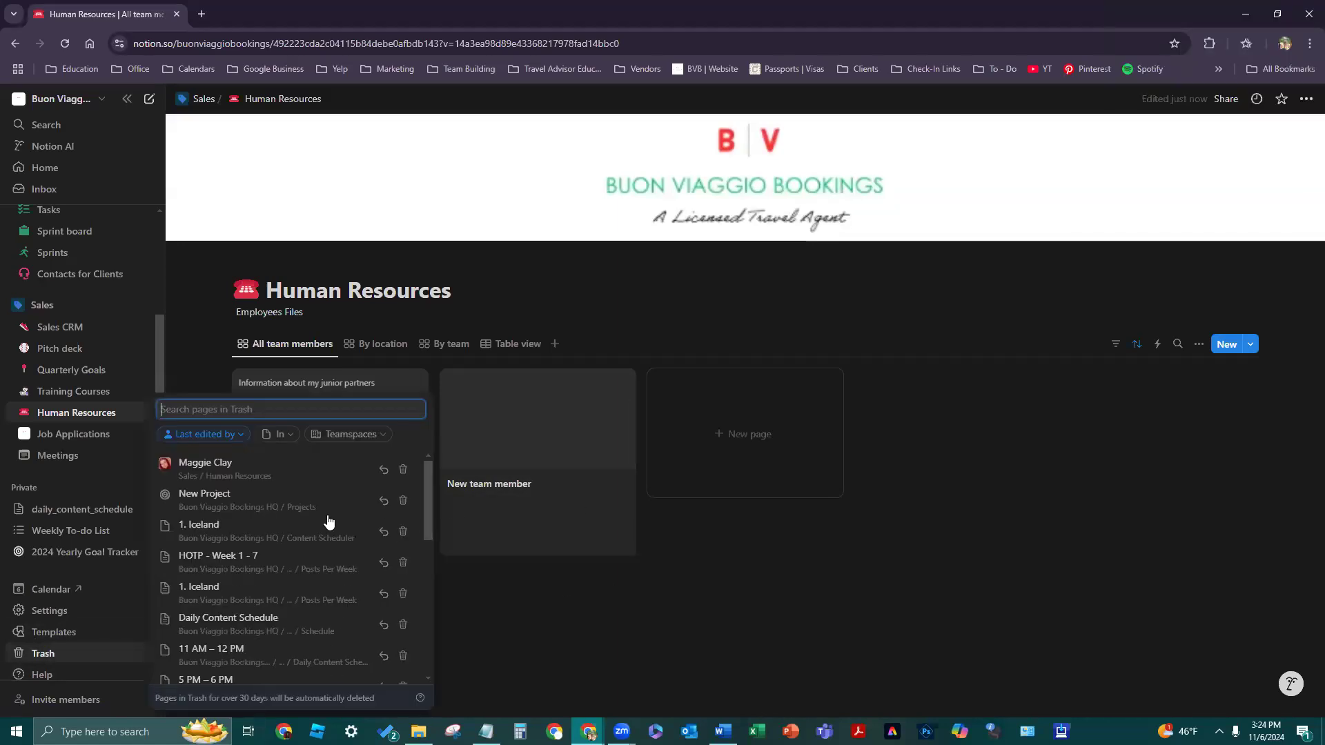
click(552, 696)
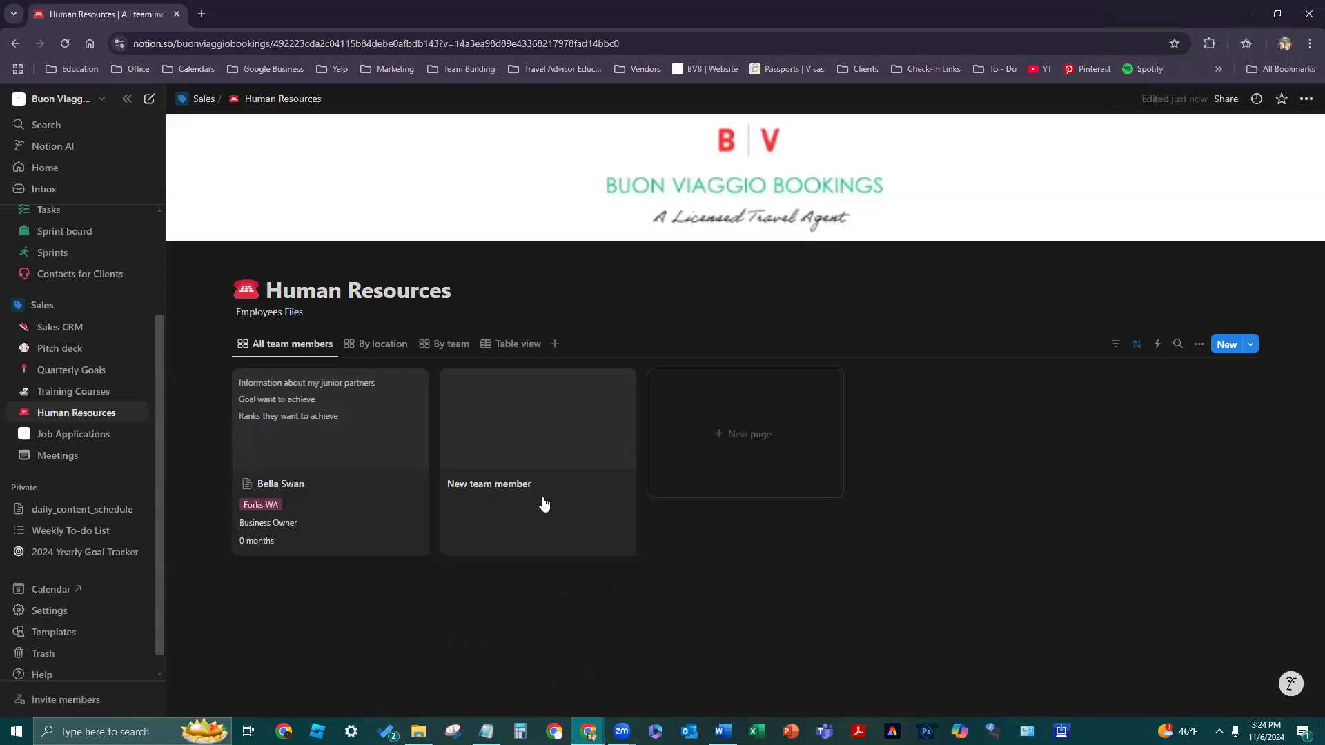
click(544, 504)
click(980, 146)
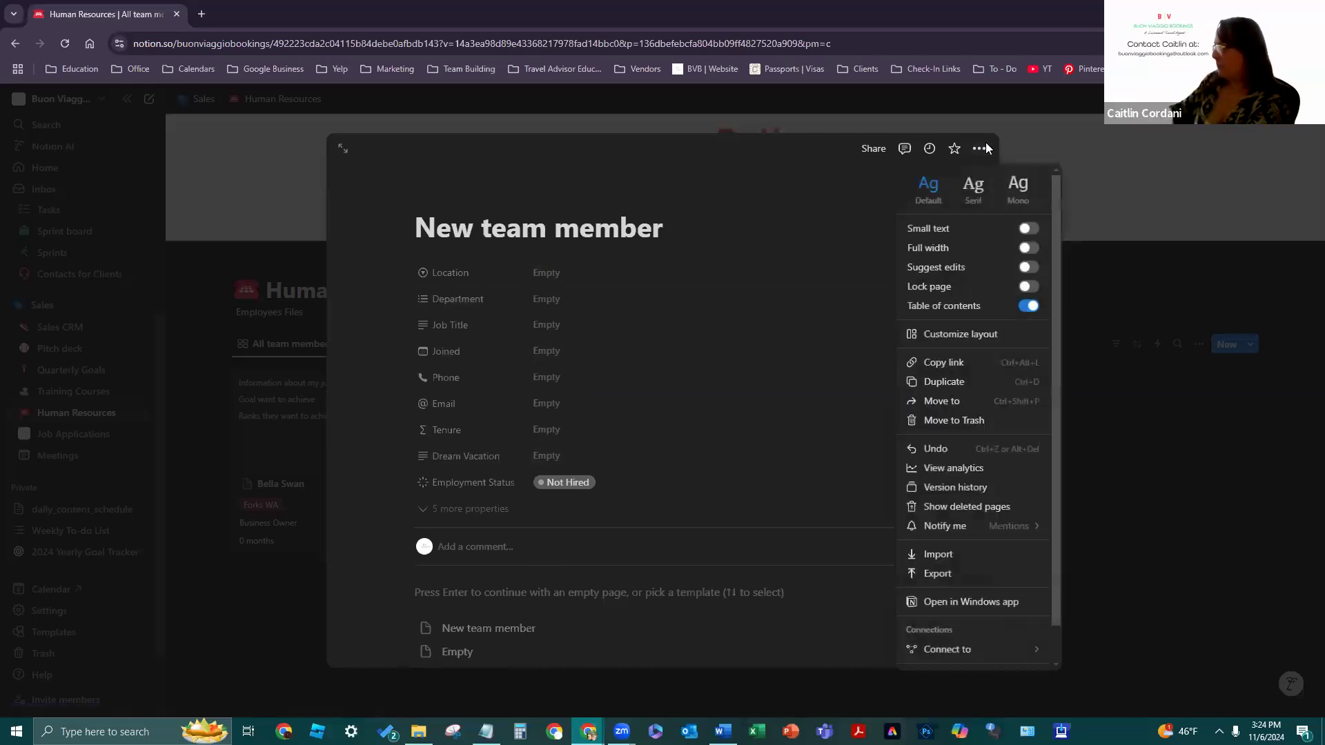
click(952, 451)
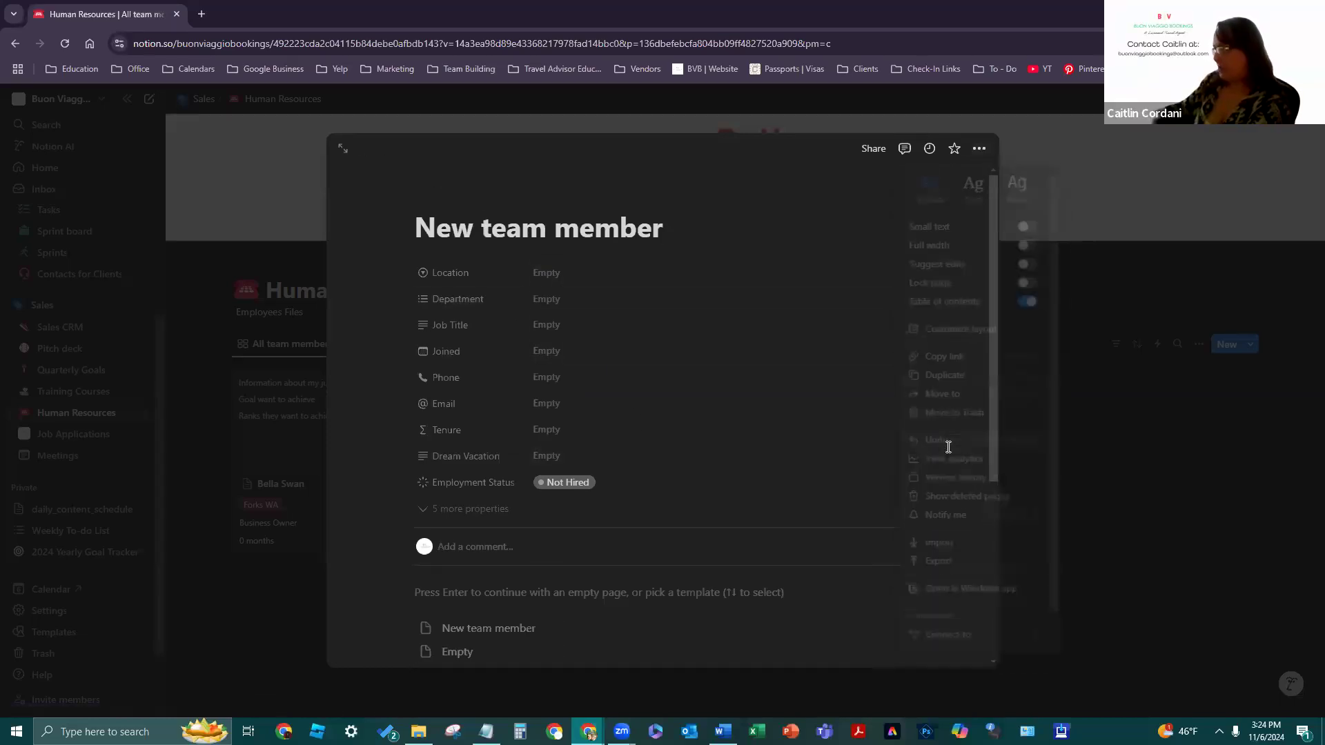
- Reveal the five hidden properties, including Manager, Business Email, Address, Birthdate and Salary
click(494, 511)
scroll(721, 304, down, 1)
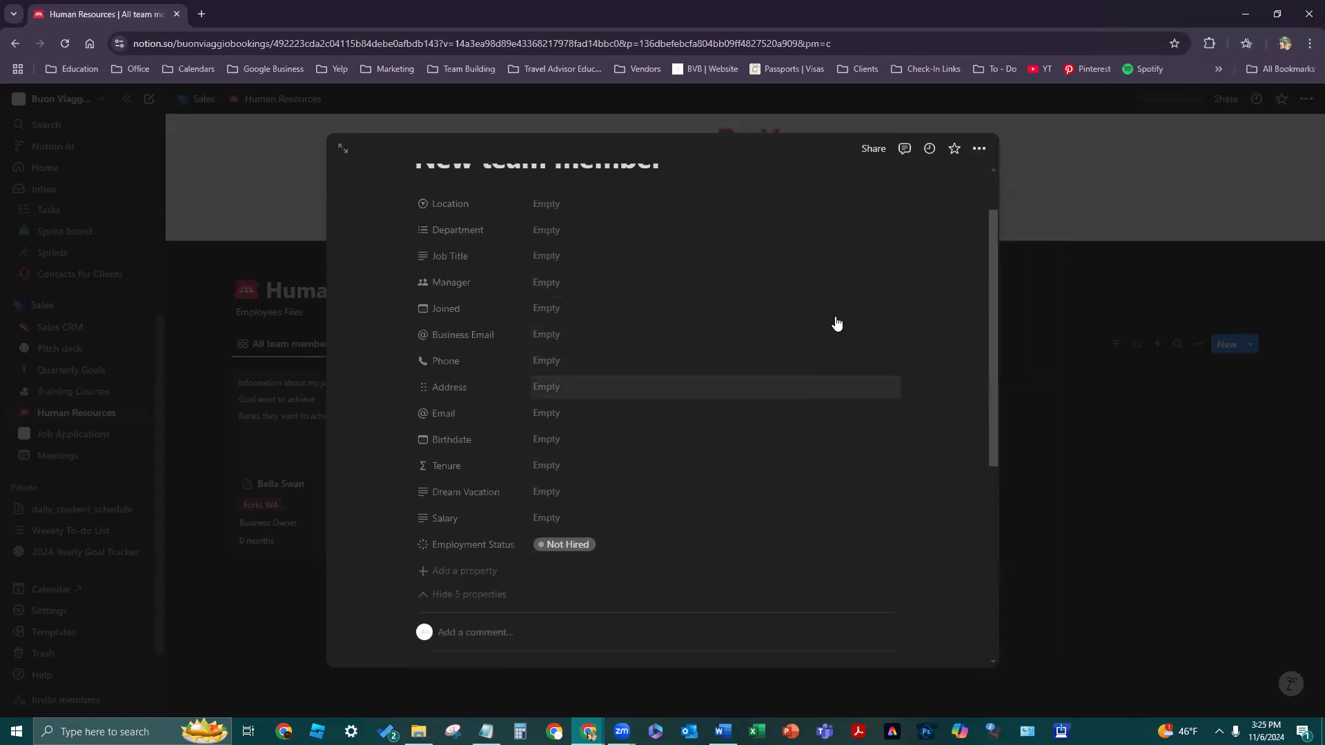
scroll(980, 166, up, 1)
click(979, 150)
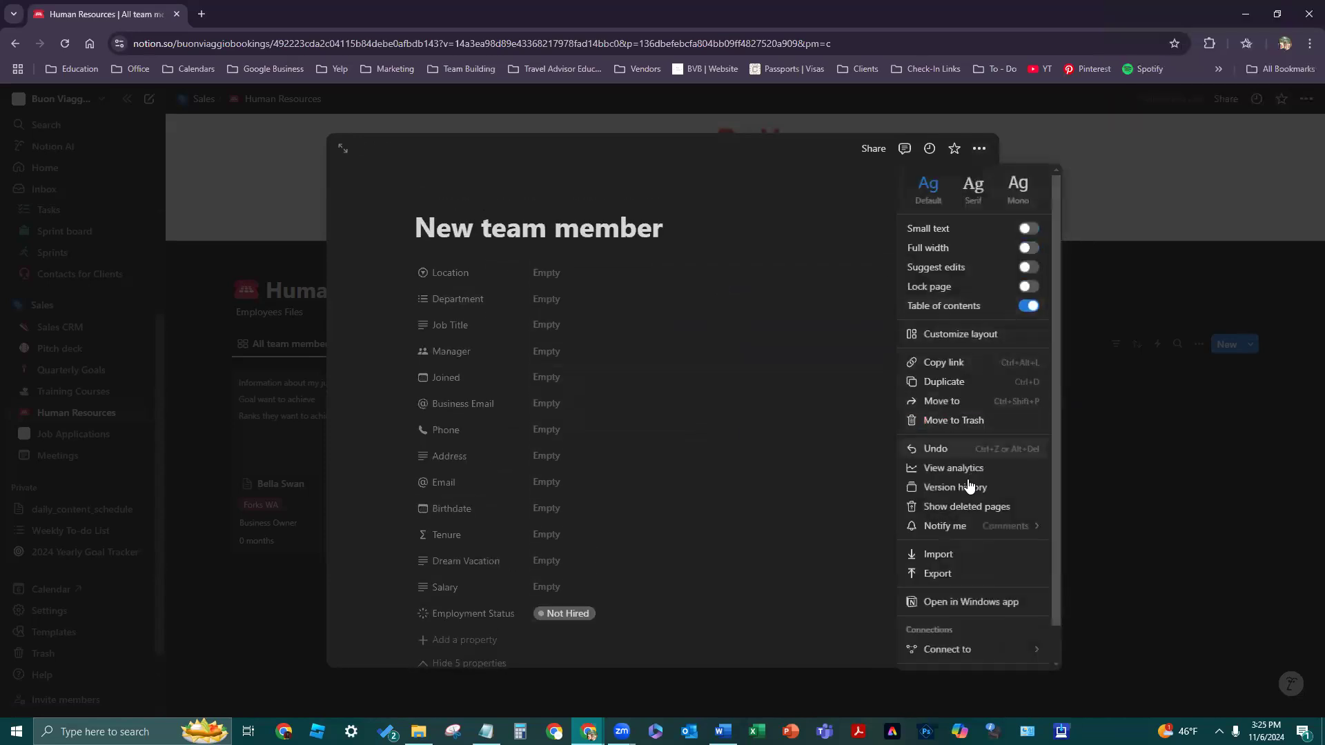
click(958, 447)
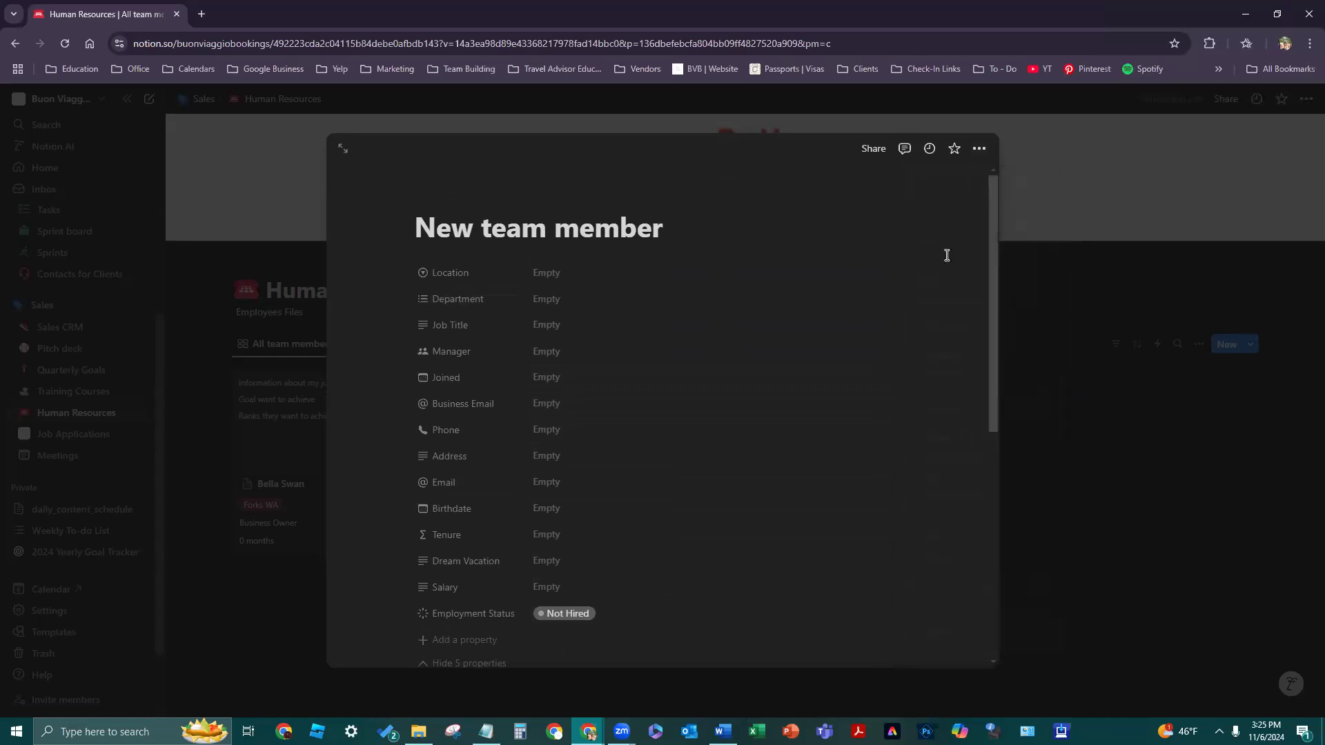
click(978, 151)
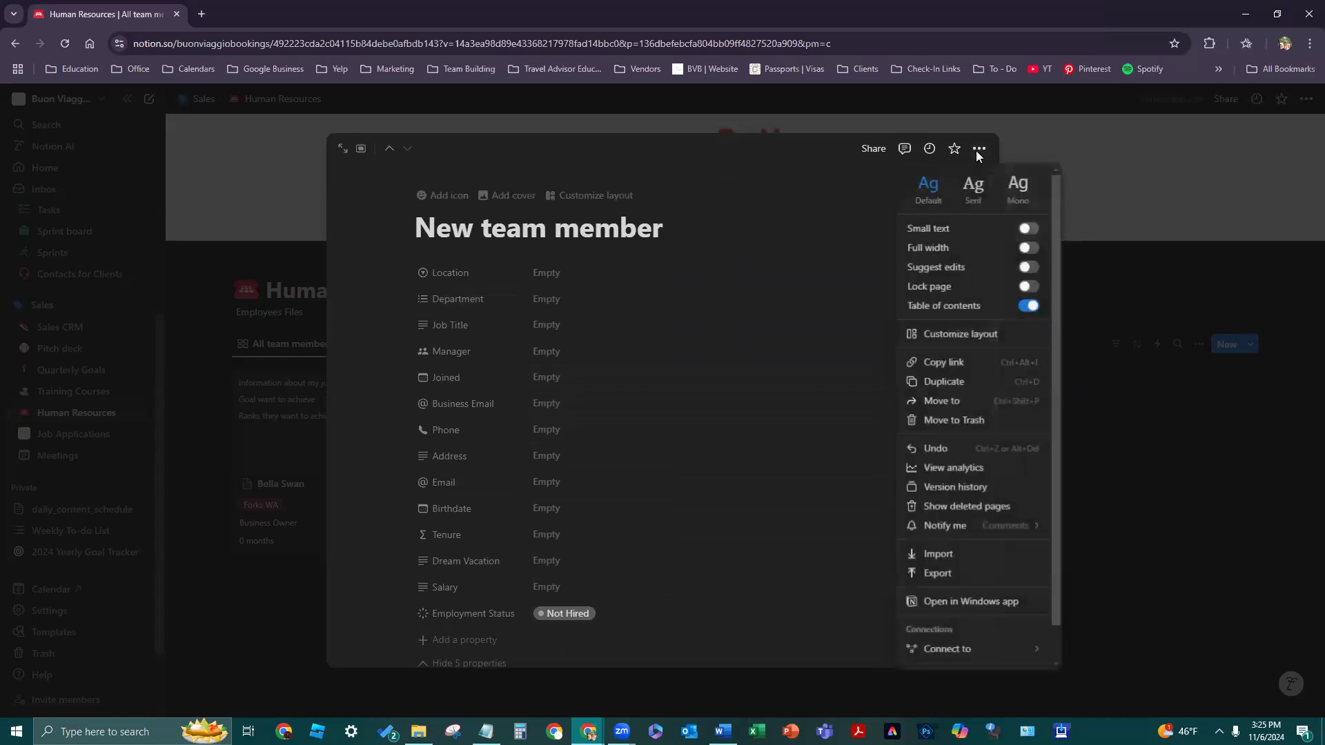
click(936, 449)
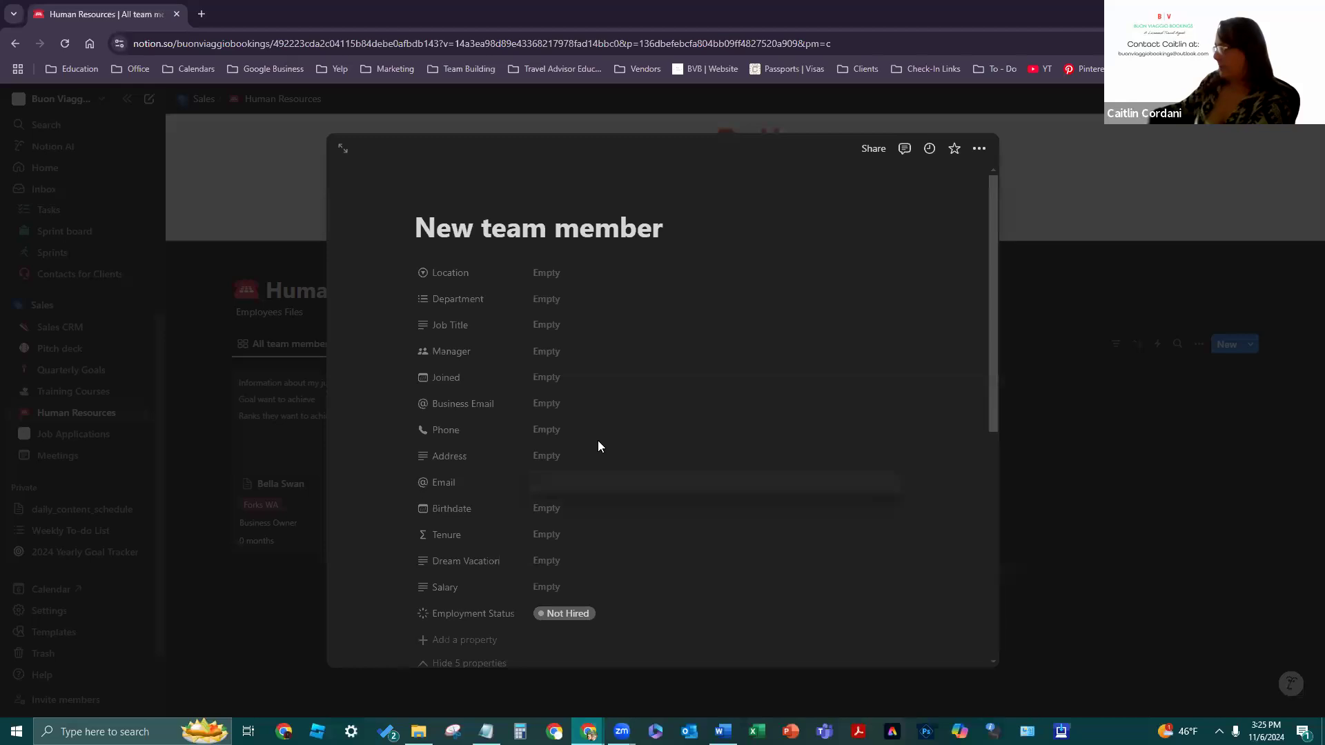
scroll(606, 656, down, 3)
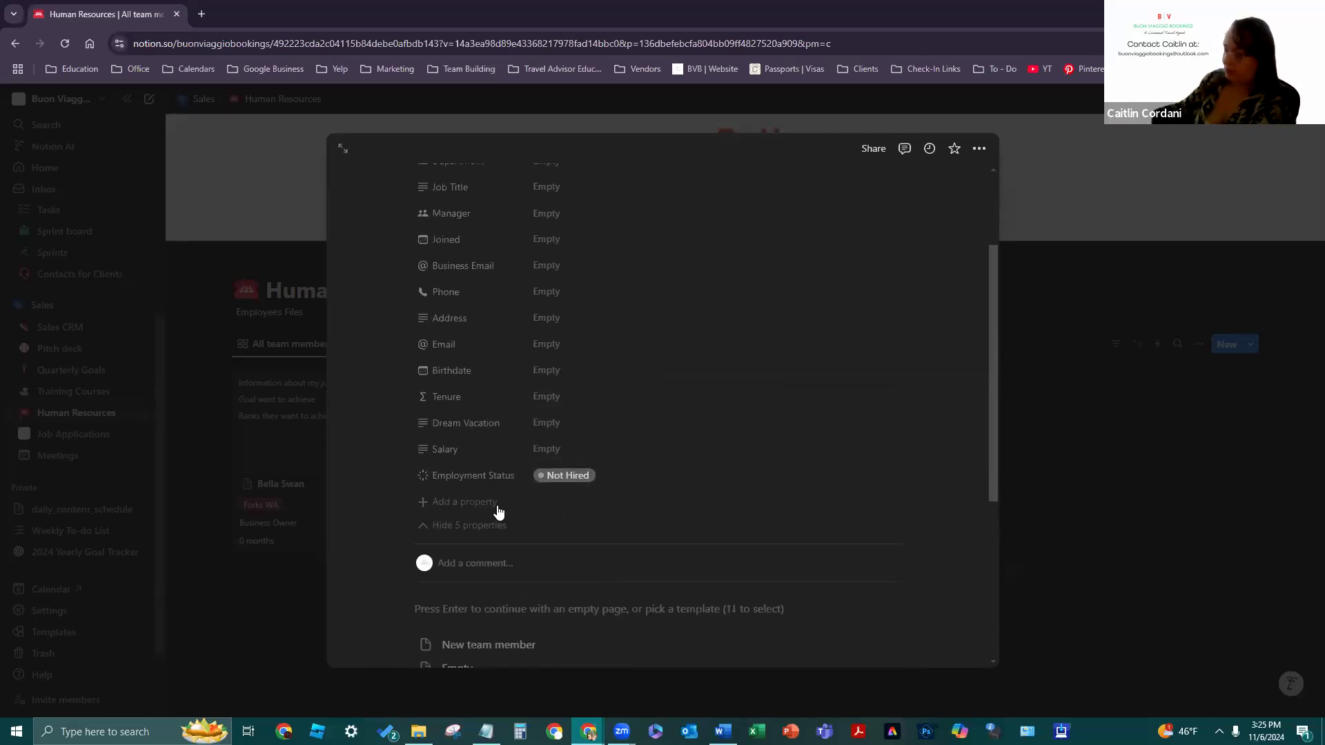
- Add a Profile Picture property and drag it to the top of the property list
scroll(491, 520, down, 2)
click(465, 367)
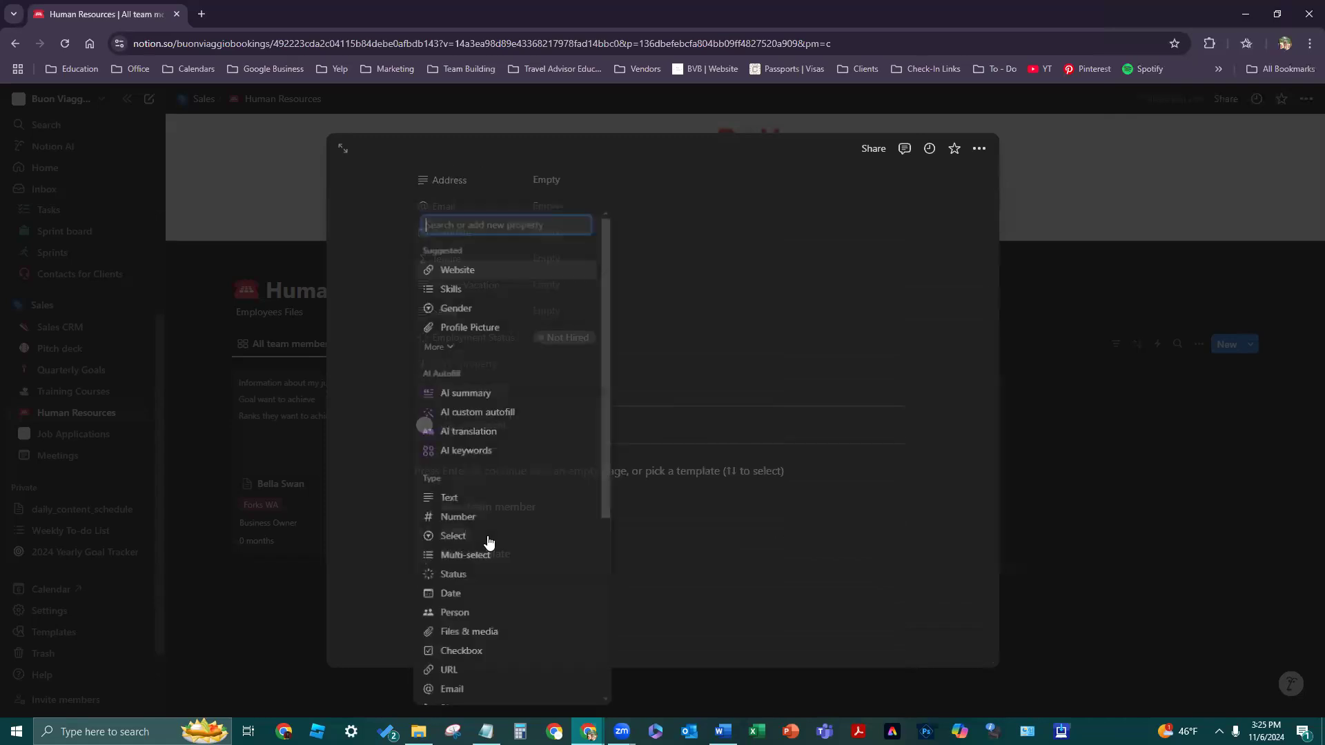
click(530, 334)
click(694, 426)
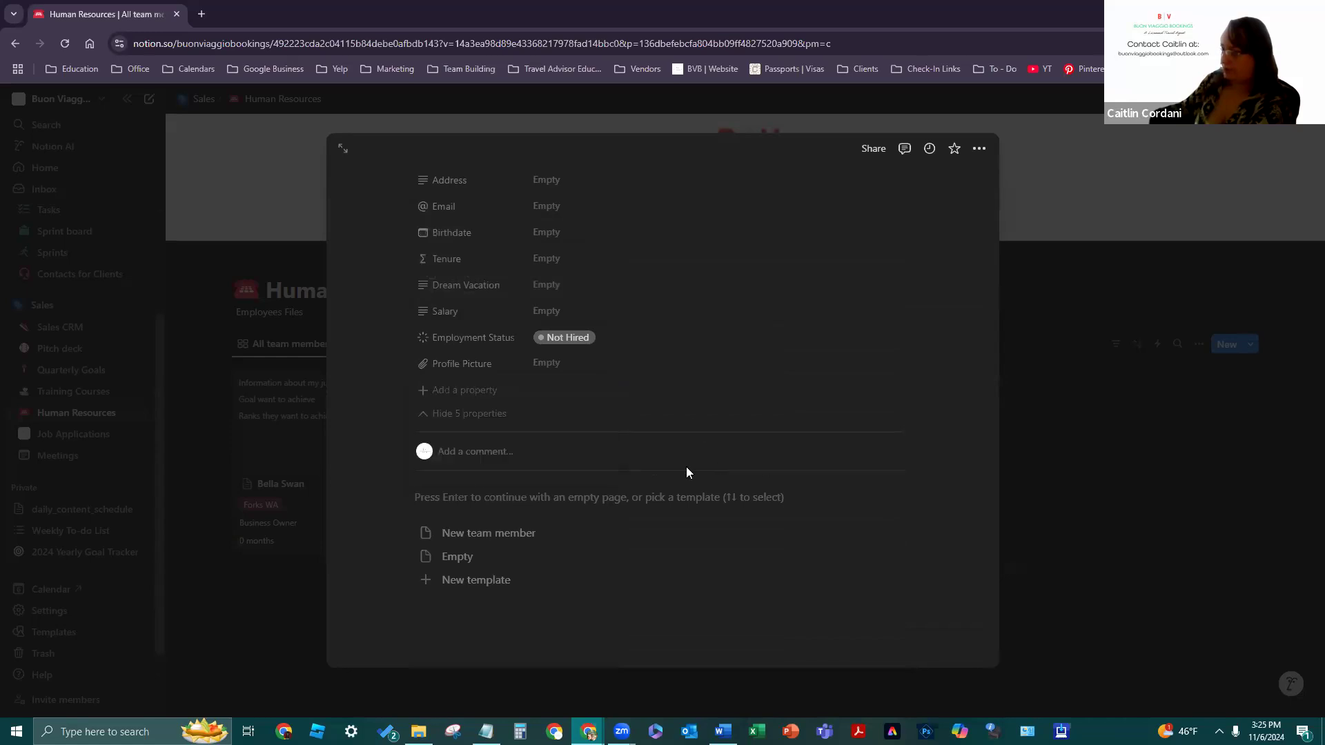
scroll(481, 517, up, 2)
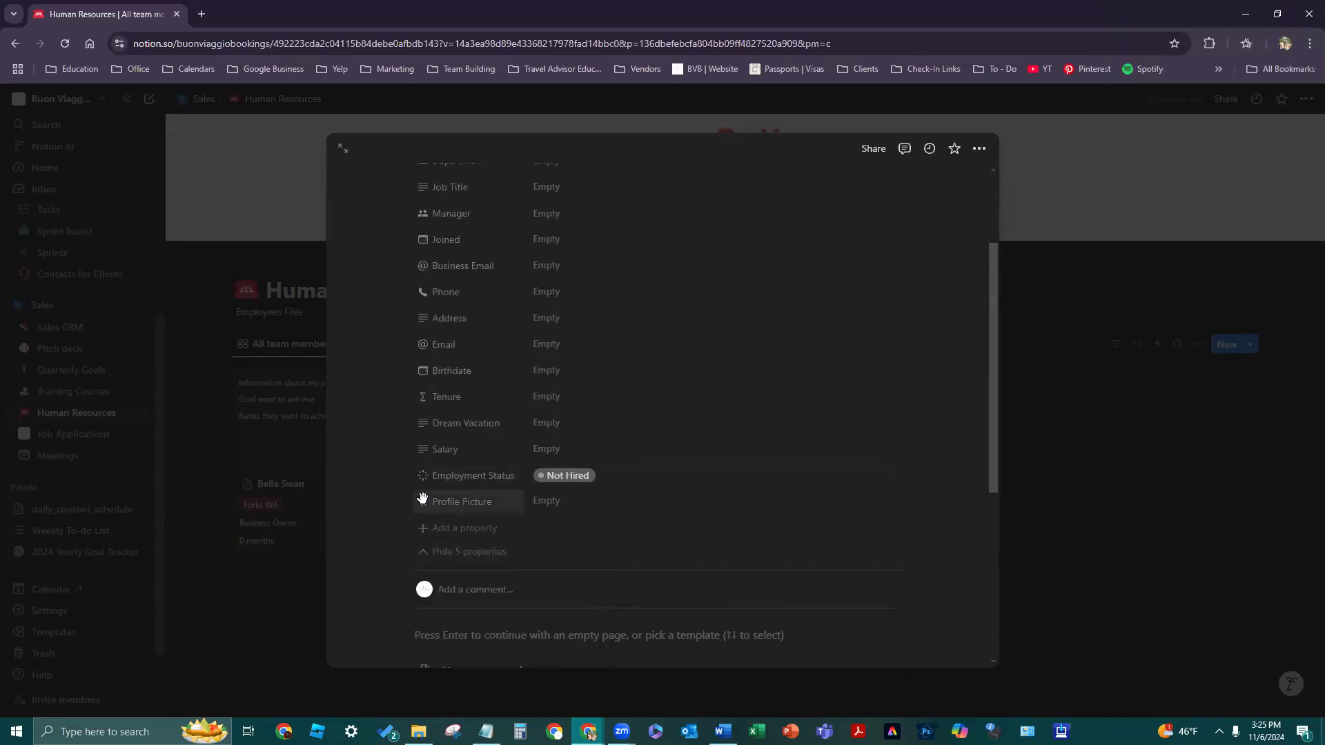
drag(422, 493, 422, 275)
scroll(621, 346, down, 2)
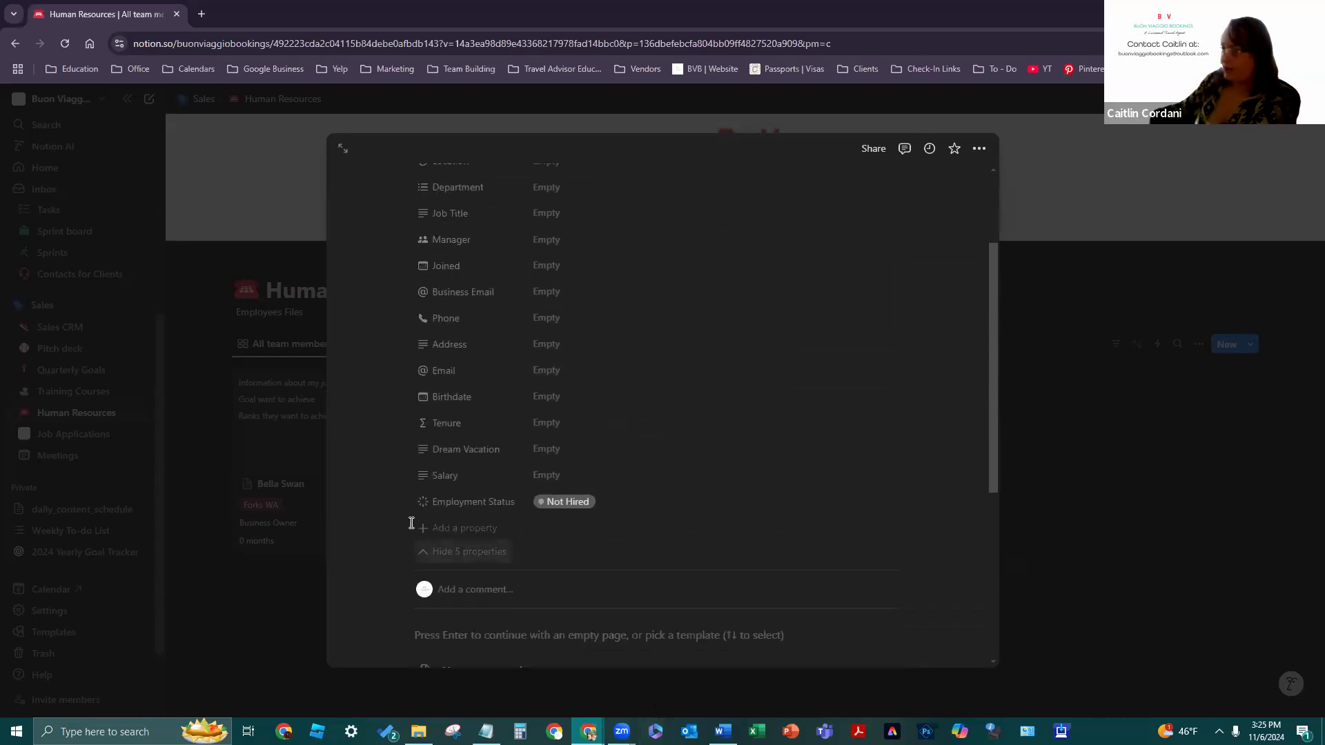
drag(417, 499, 454, 284)
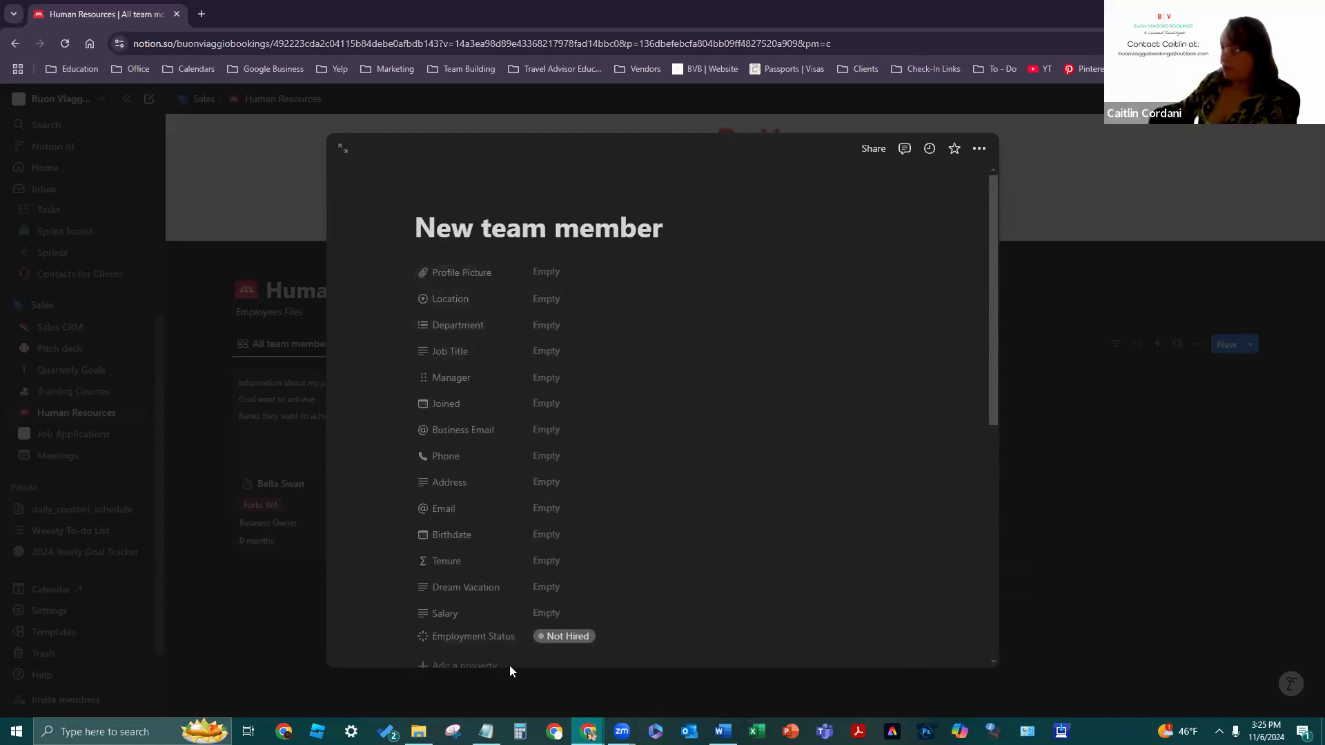
scroll(565, 438, down, 1)
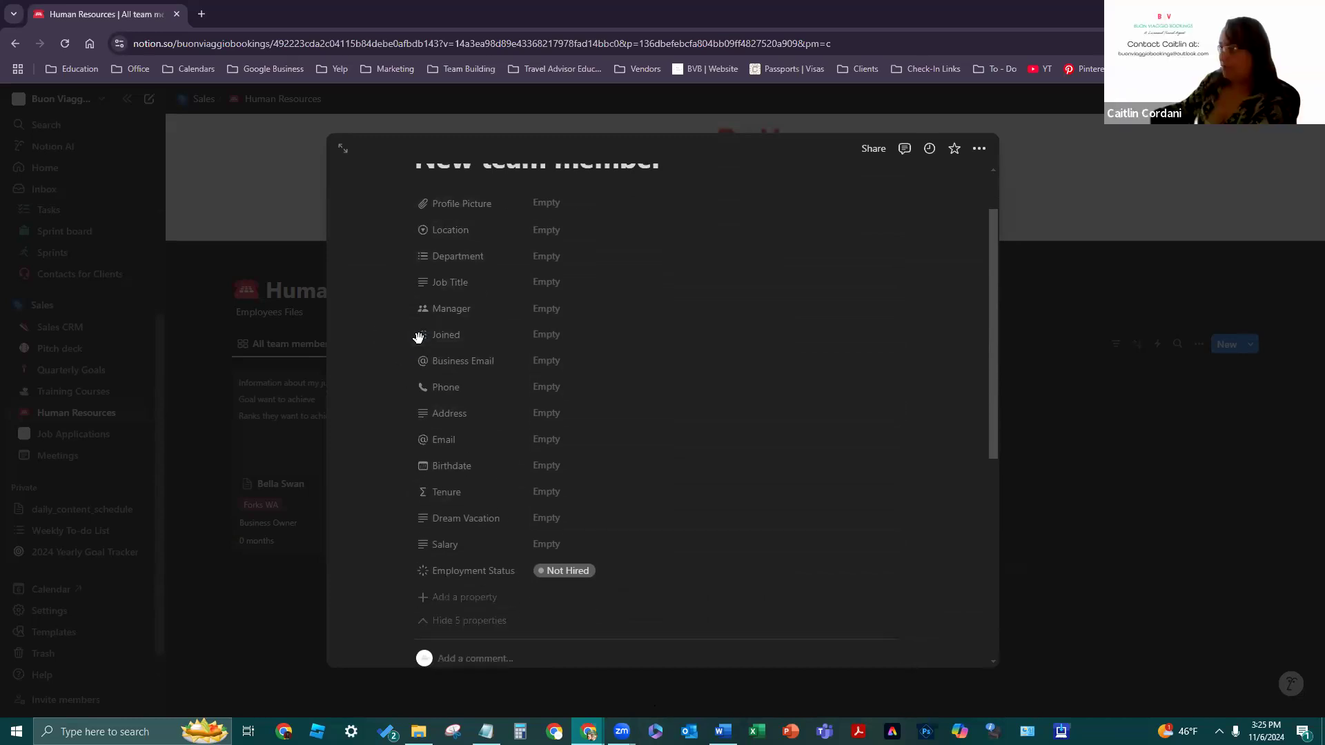
- Drag Joined, Tenure, Salary, Employment Status, Birthdate and Location into their new positions
drag(422, 300, 424, 381)
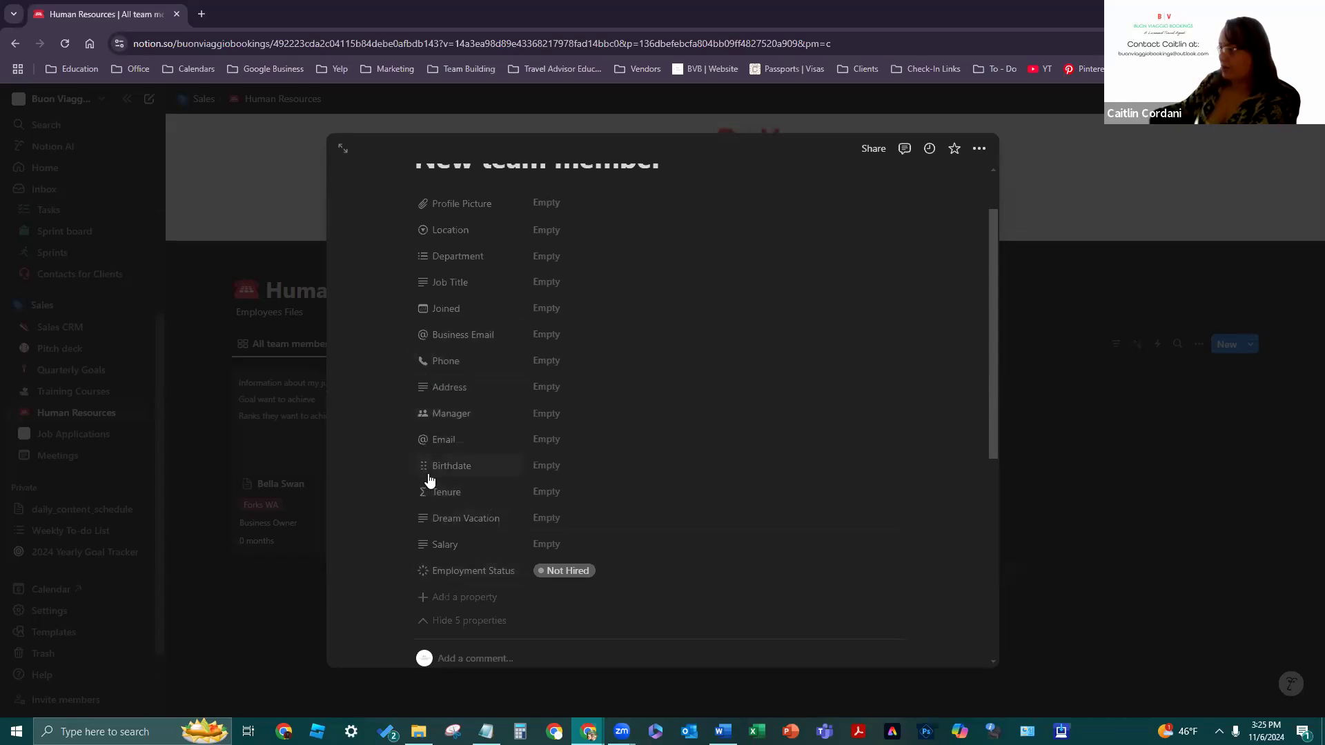
drag(429, 492, 433, 452)
drag(422, 545, 422, 461)
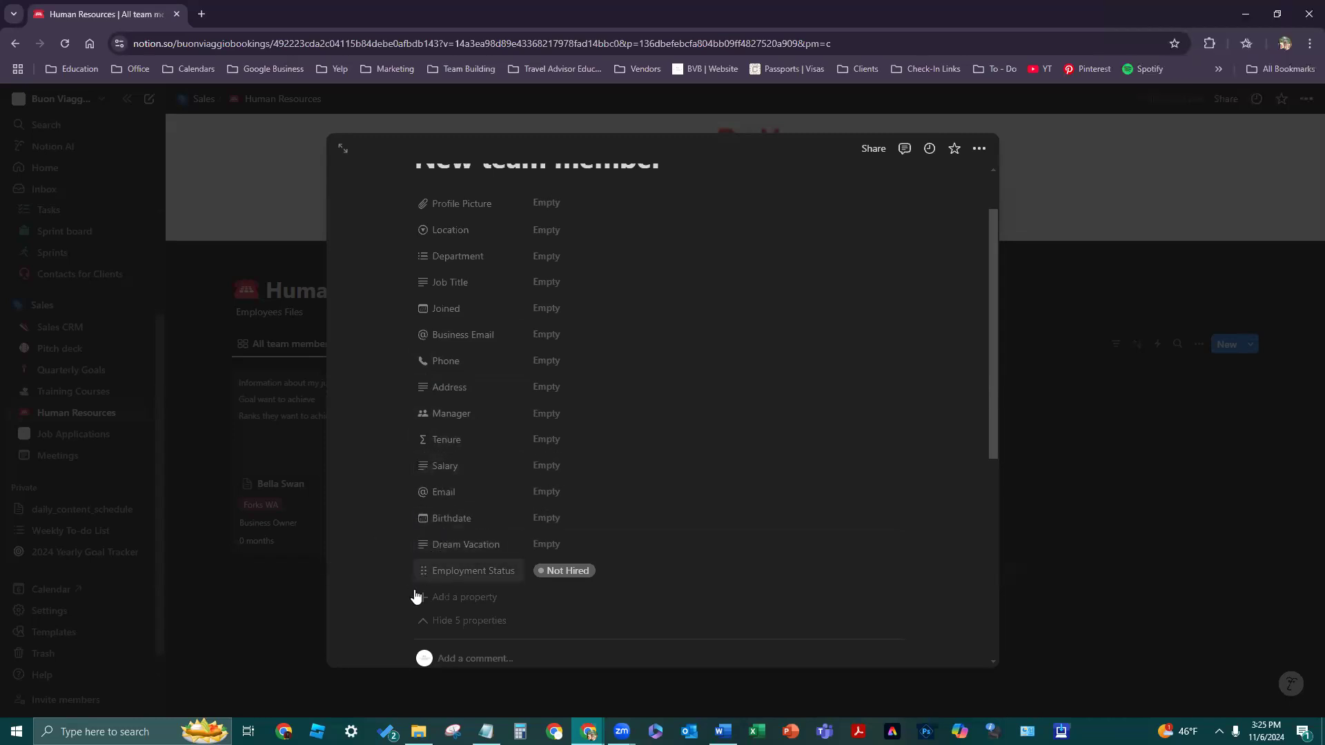
drag(421, 570, 417, 496)
drag(476, 571, 472, 531)
right_click(533, 559)
click(608, 593)
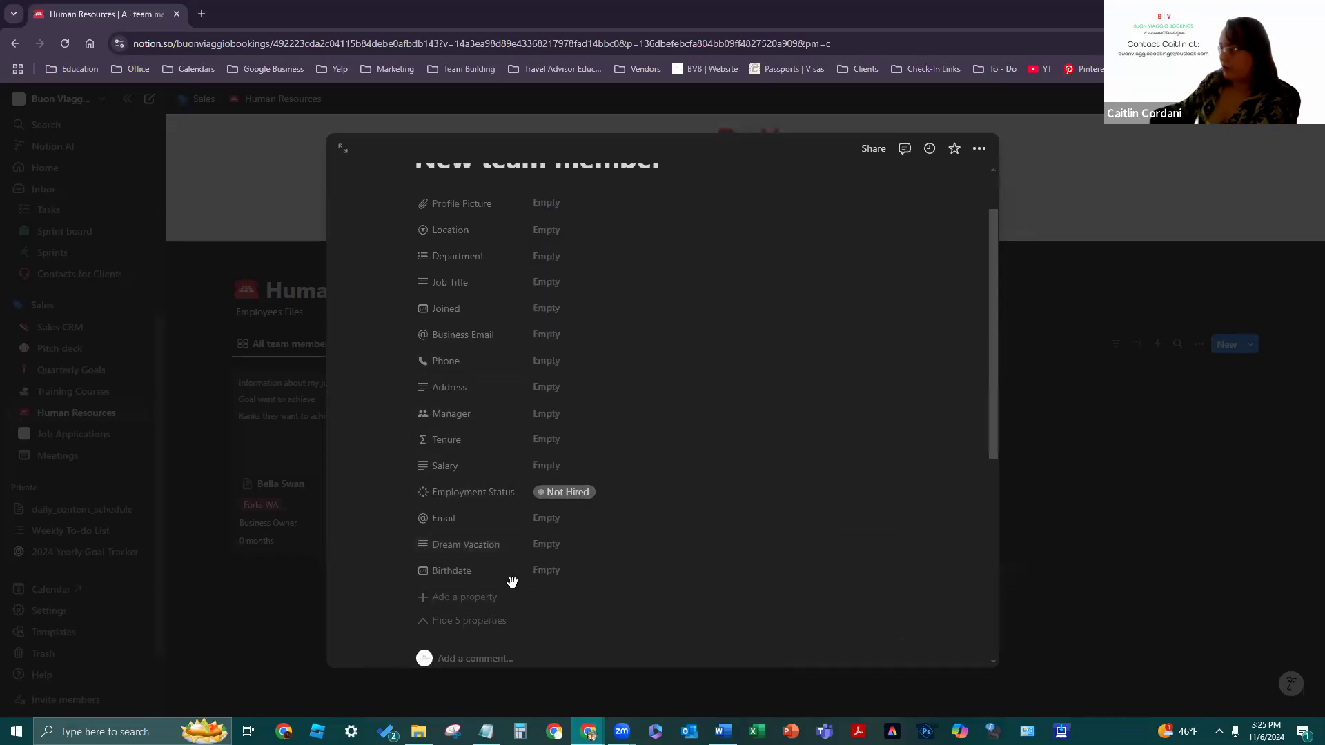
drag(416, 557, 418, 540)
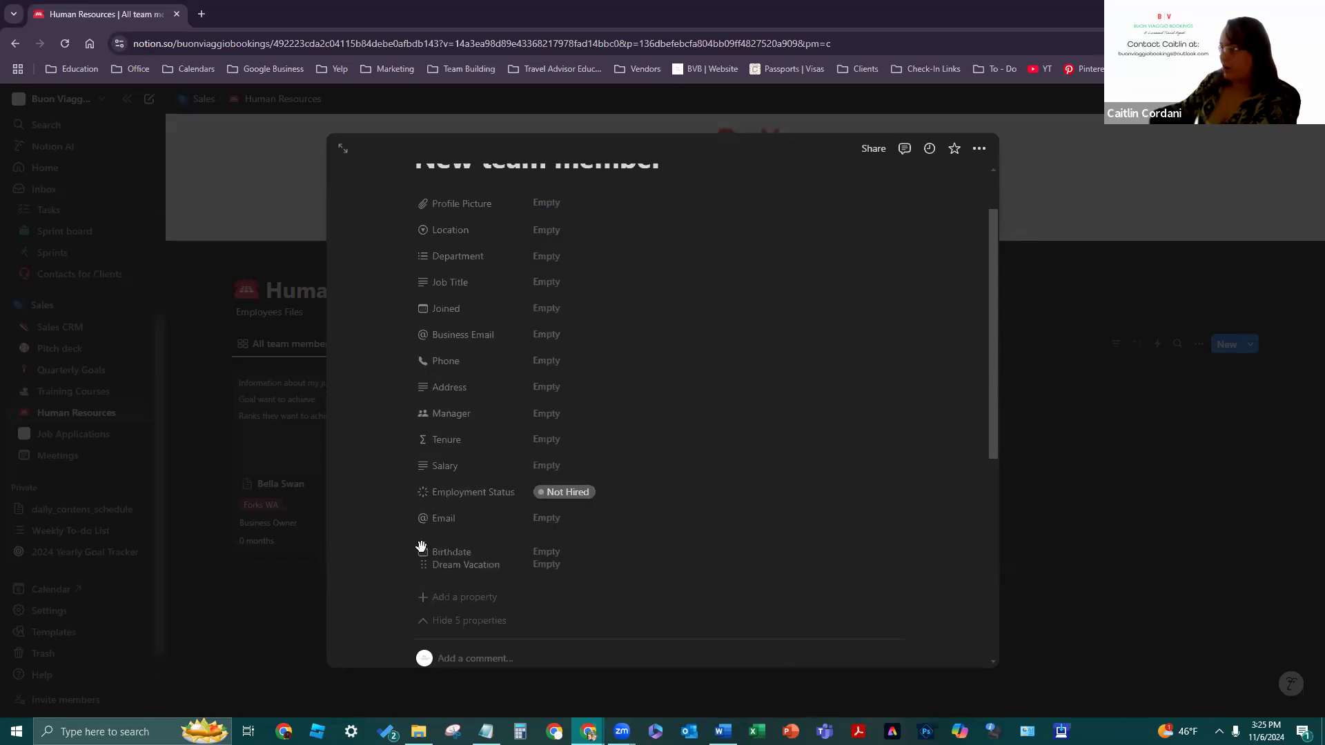
scroll(552, 309, up, 1)
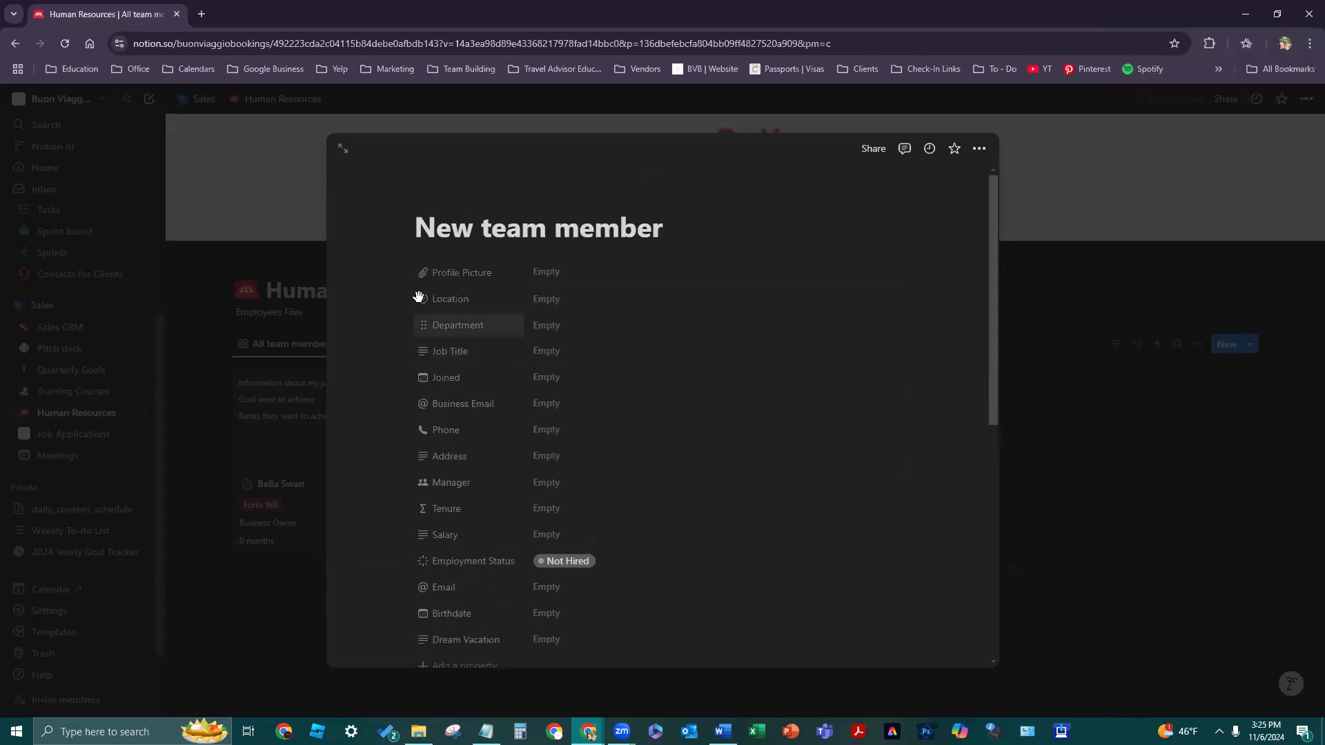
drag(417, 330, 436, 562)
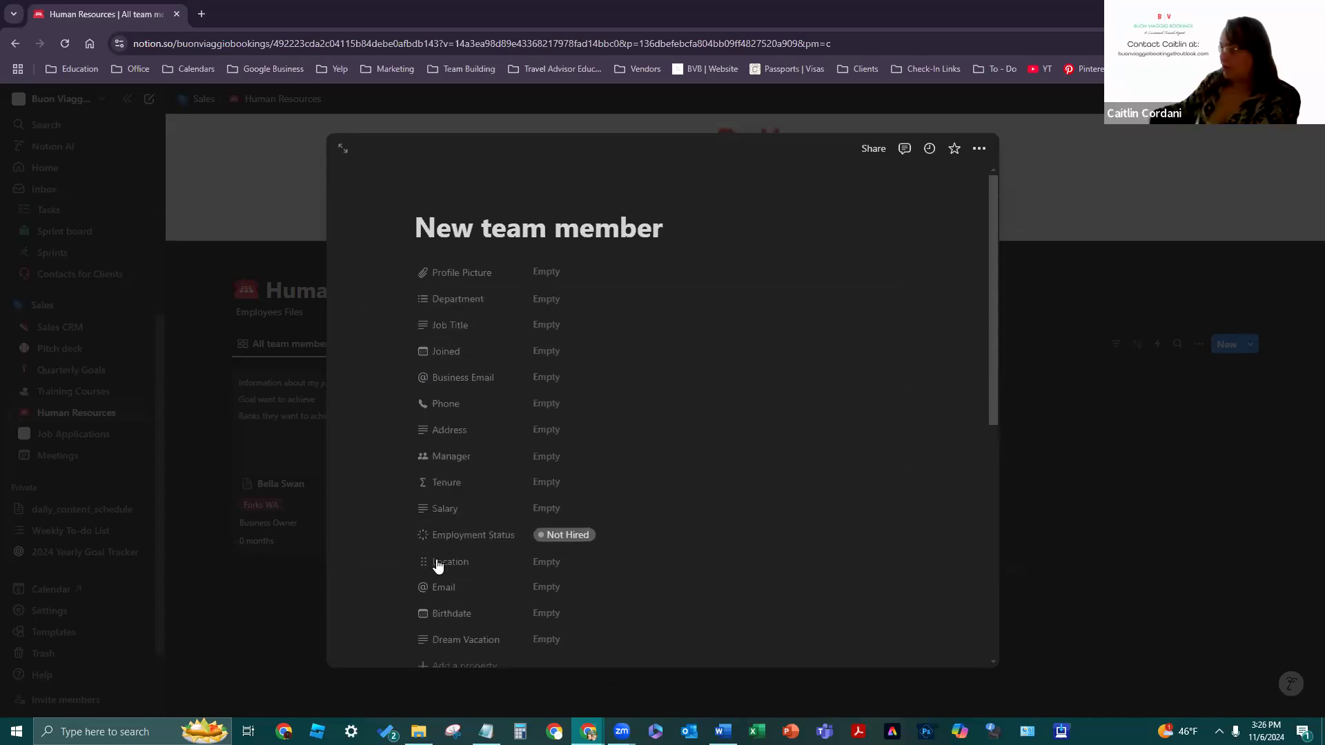
- Delete the Job Title property, then restore it with Ctrl+Z
click(423, 335)
click(483, 436)
click(657, 409)
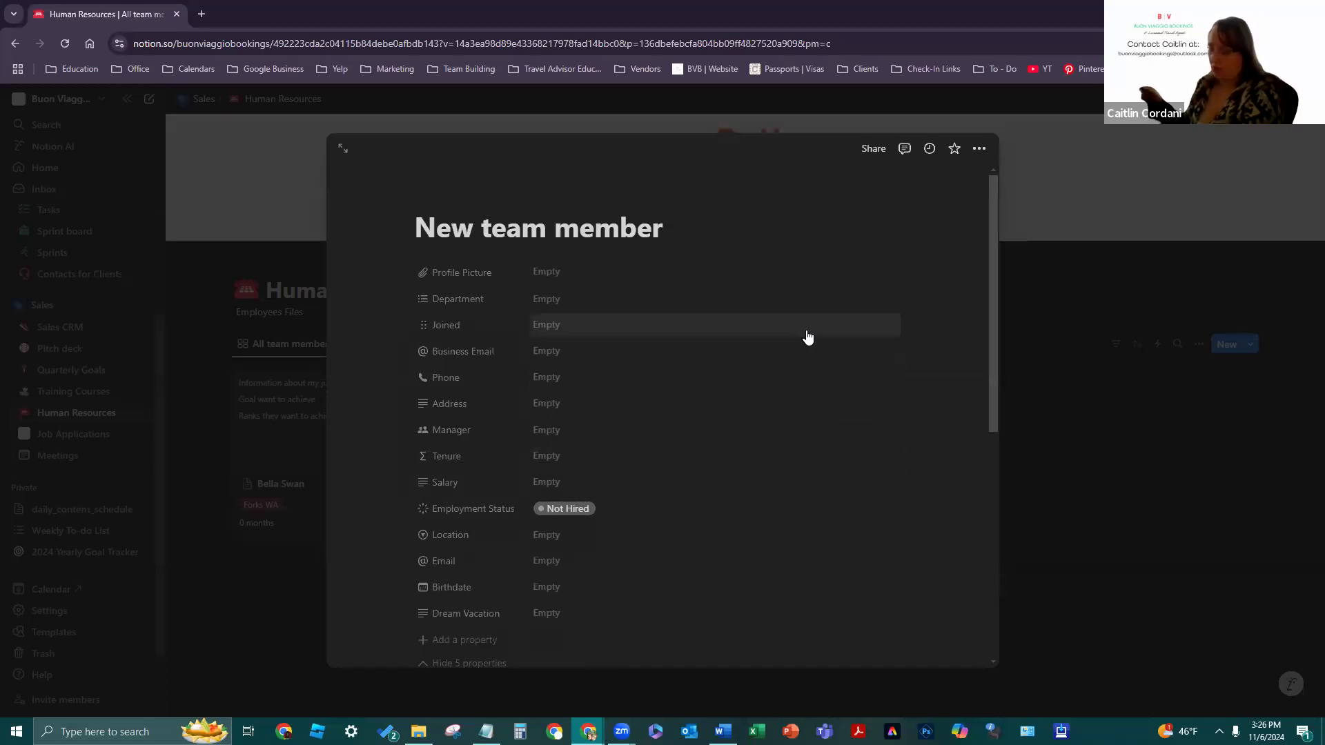
key(ctrl+z)
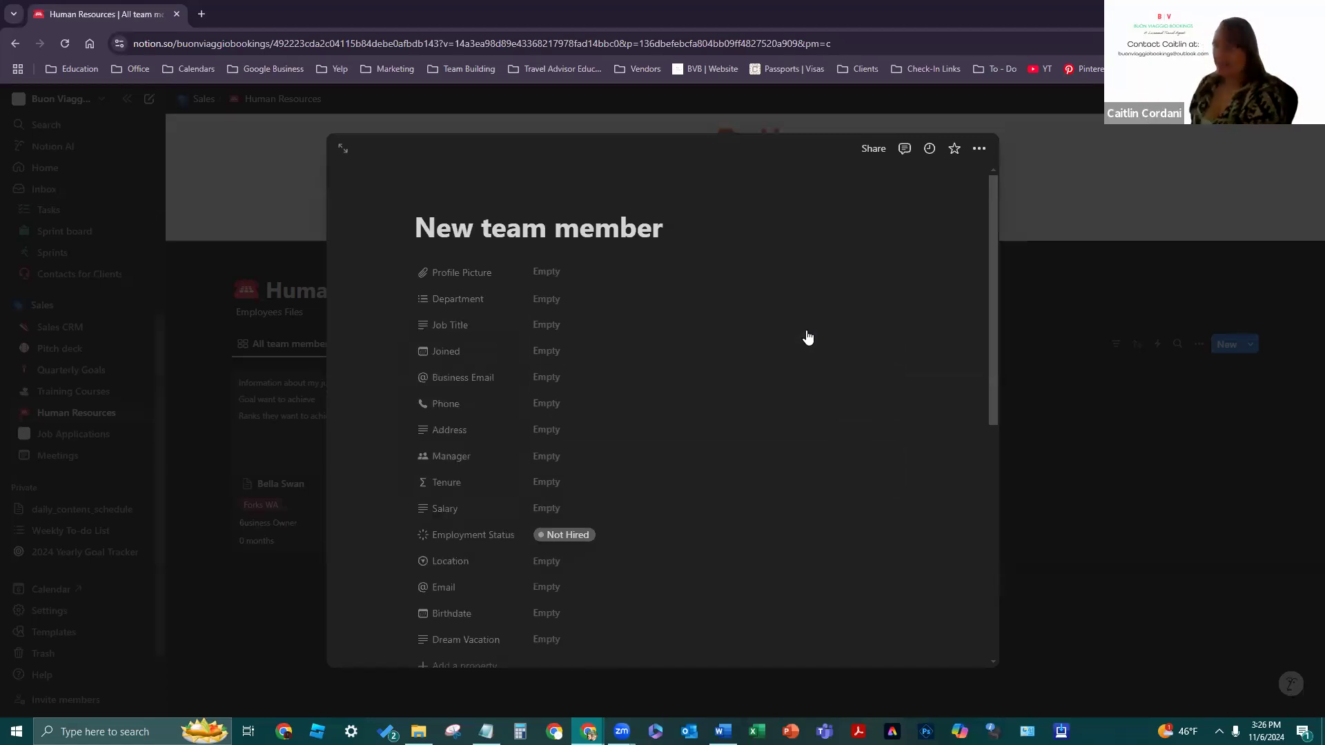
- Undo the last property move from the page's options menu
click(979, 157)
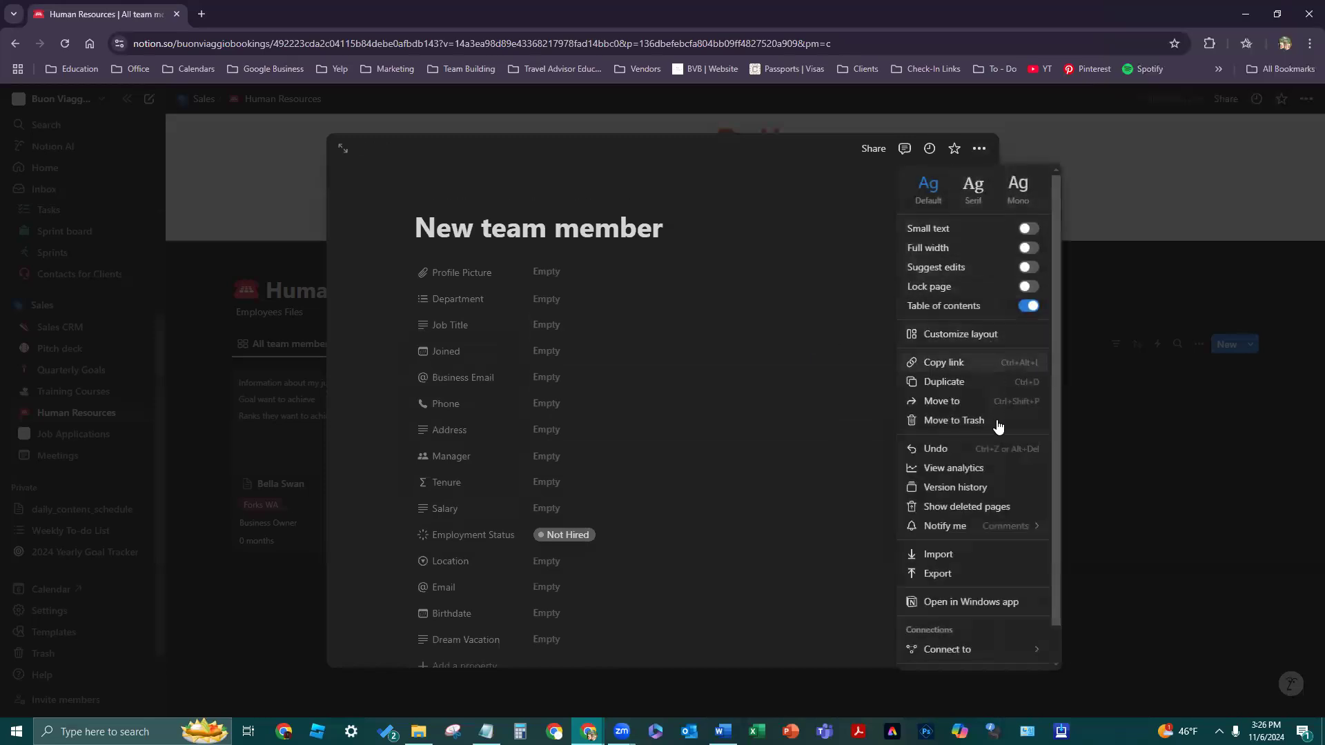
click(997, 450)
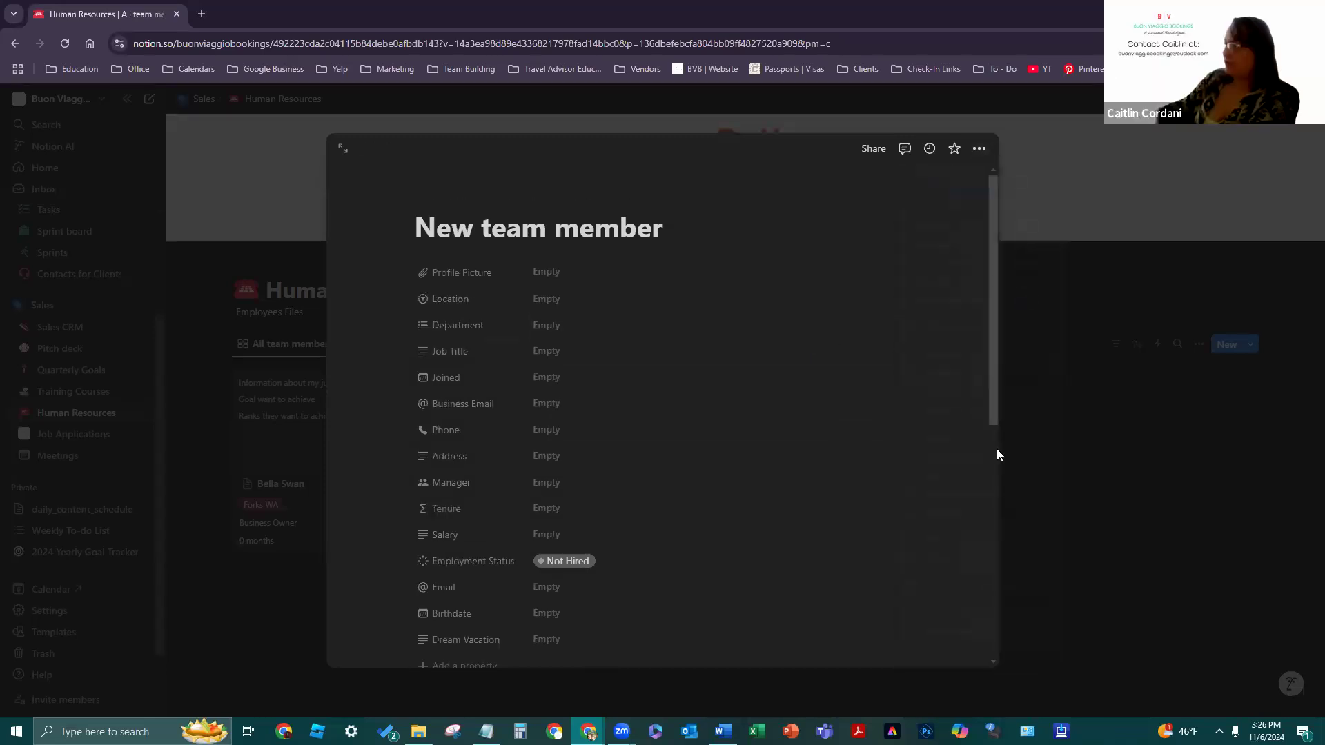
scroll(991, 456, down, 3)
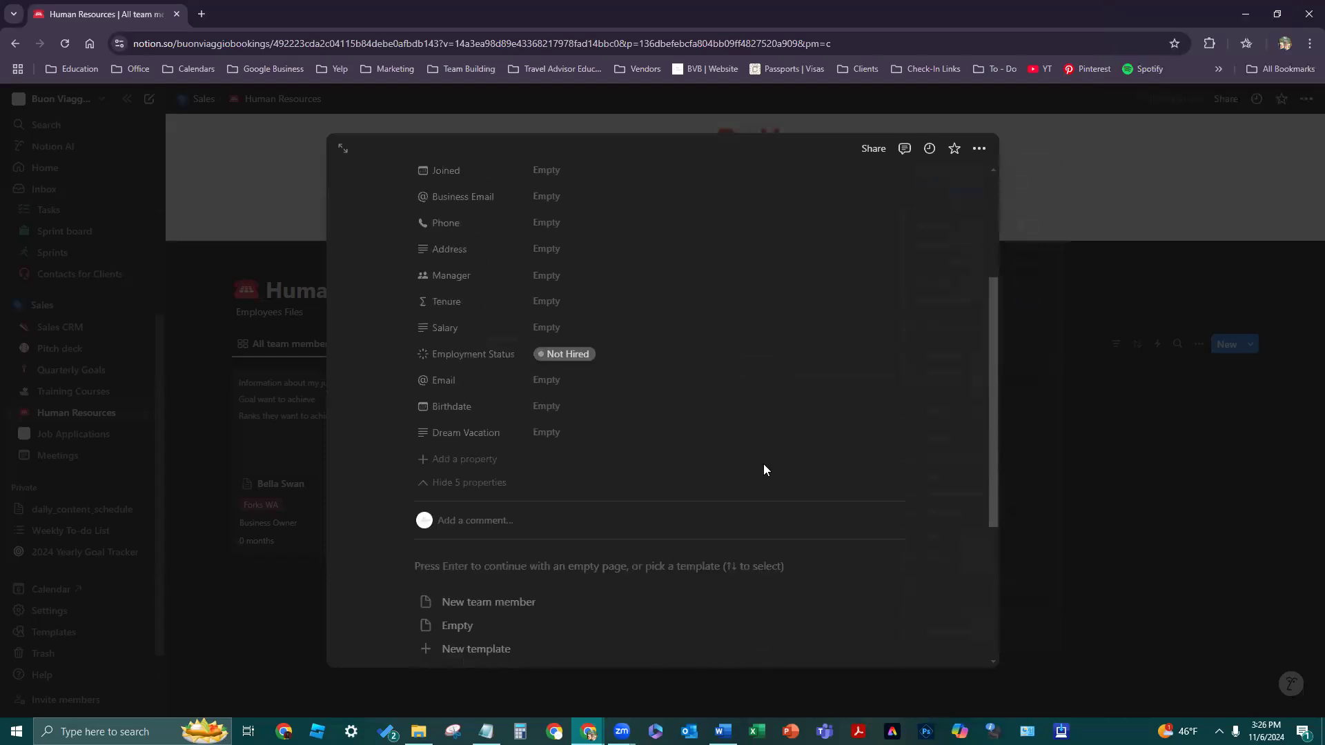
scroll(538, 420, up, 3)
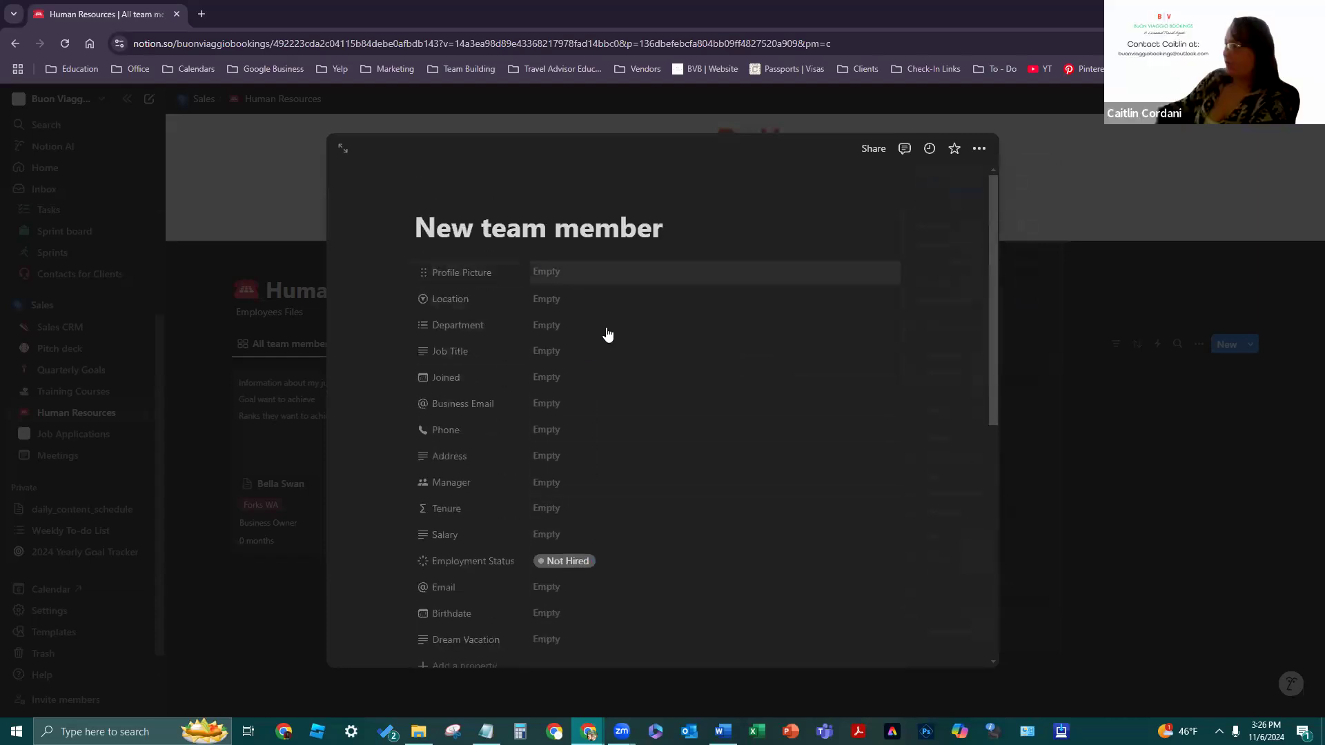
scroll(621, 538, down, 1)
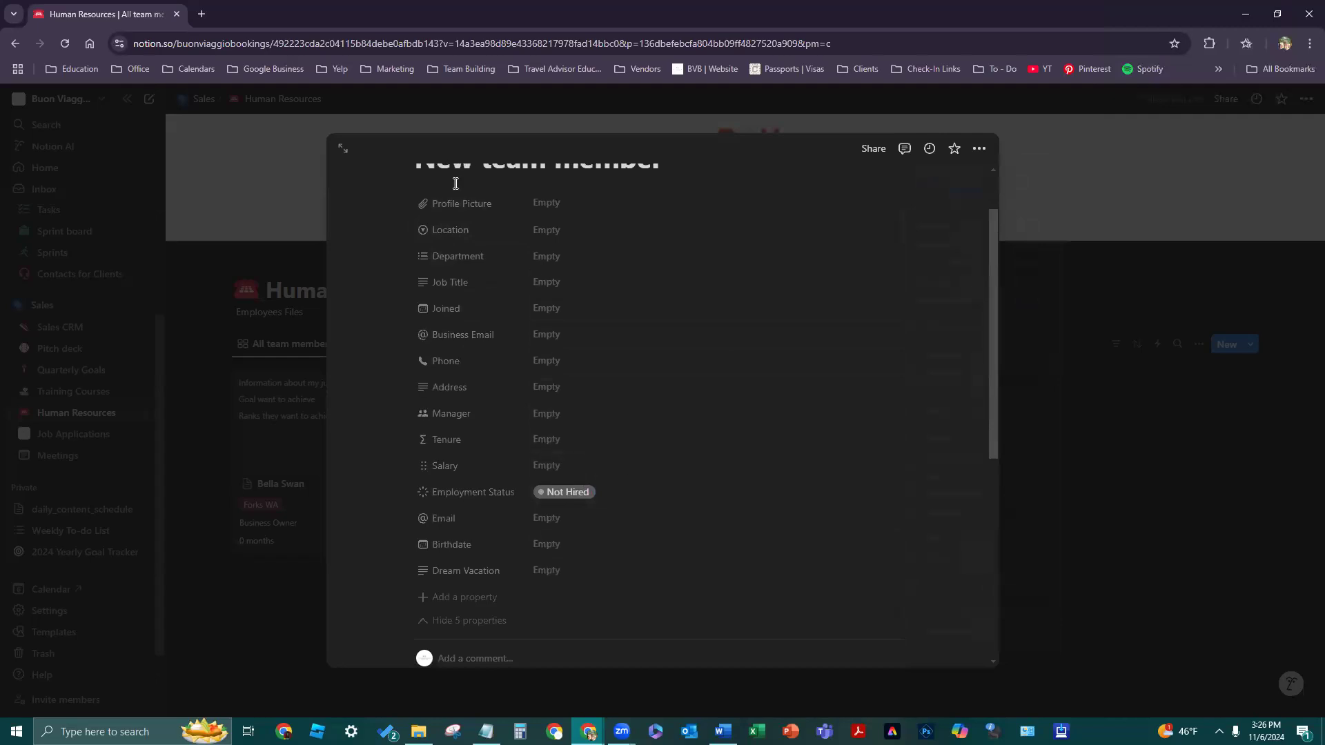
- Move Profile Picture below Dream Vacation and Location between Employment Status and Email
drag(423, 205, 456, 574)
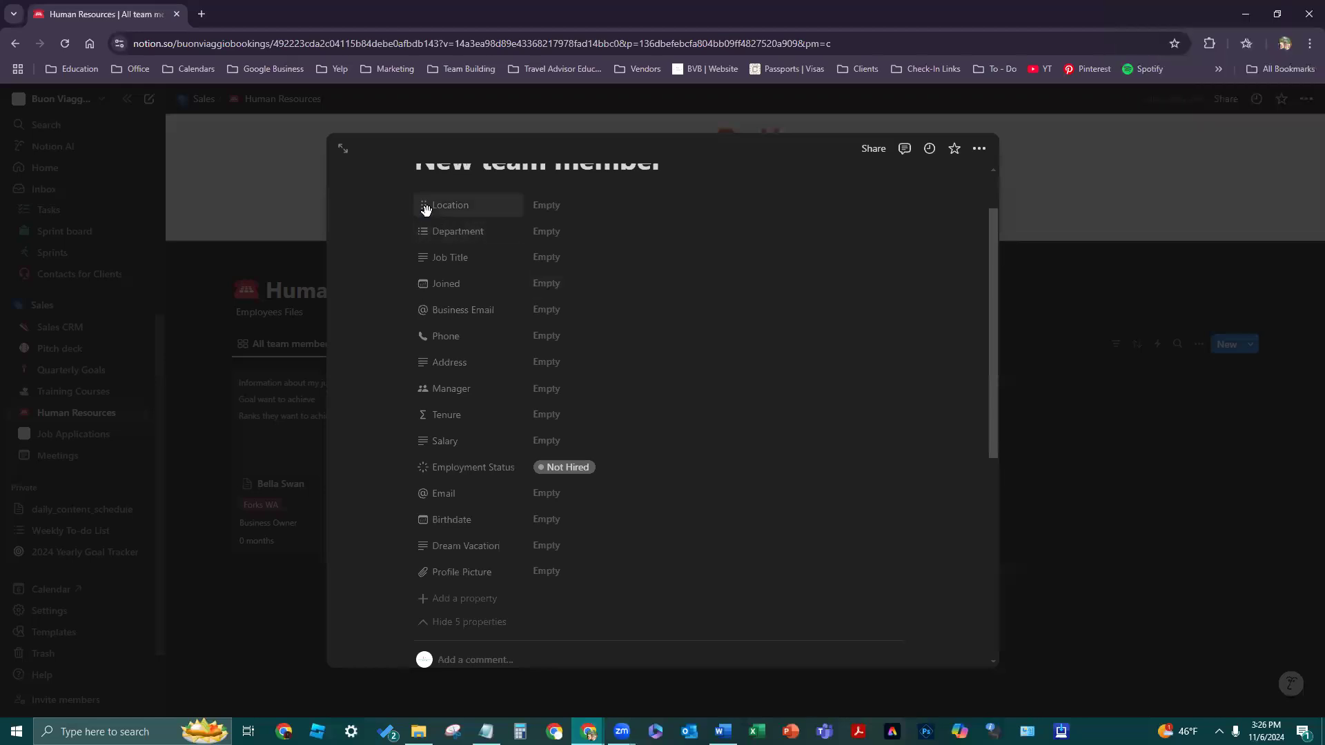
drag(433, 312, 421, 464)
click(421, 486)
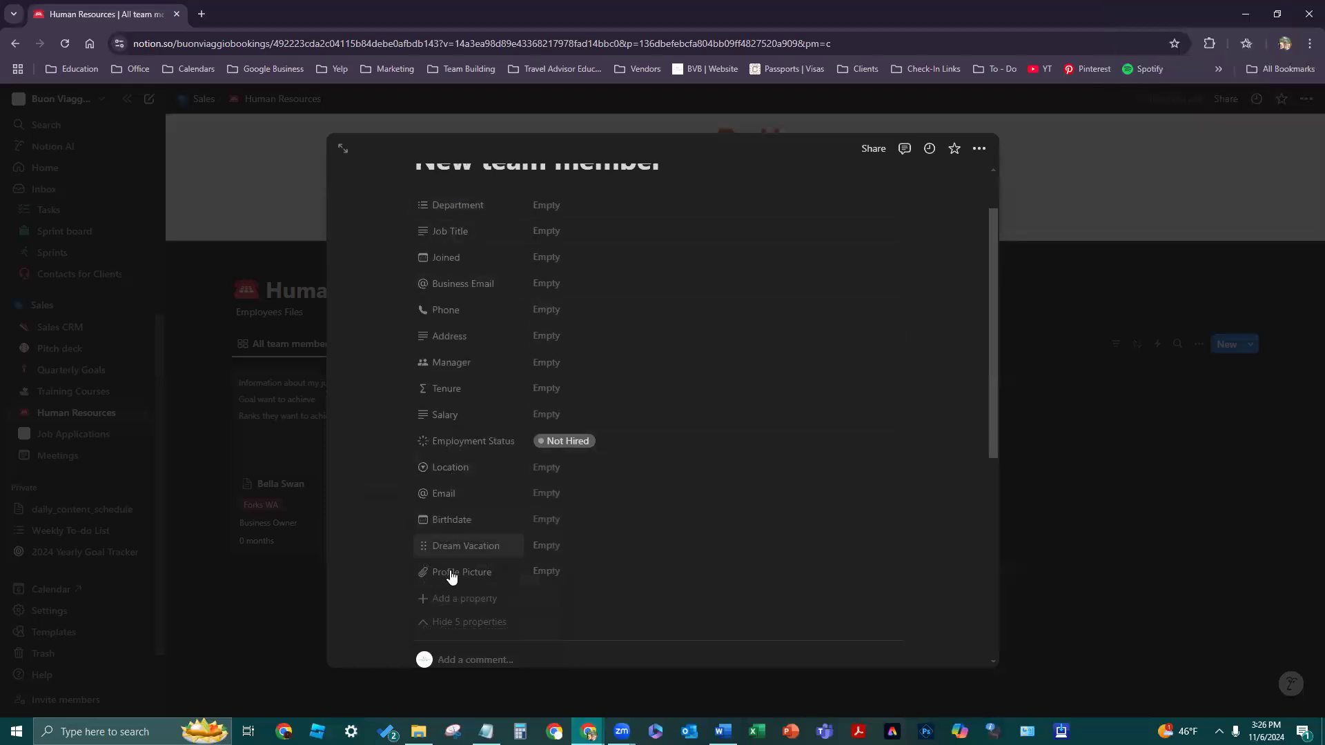
scroll(762, 408, up, 2)
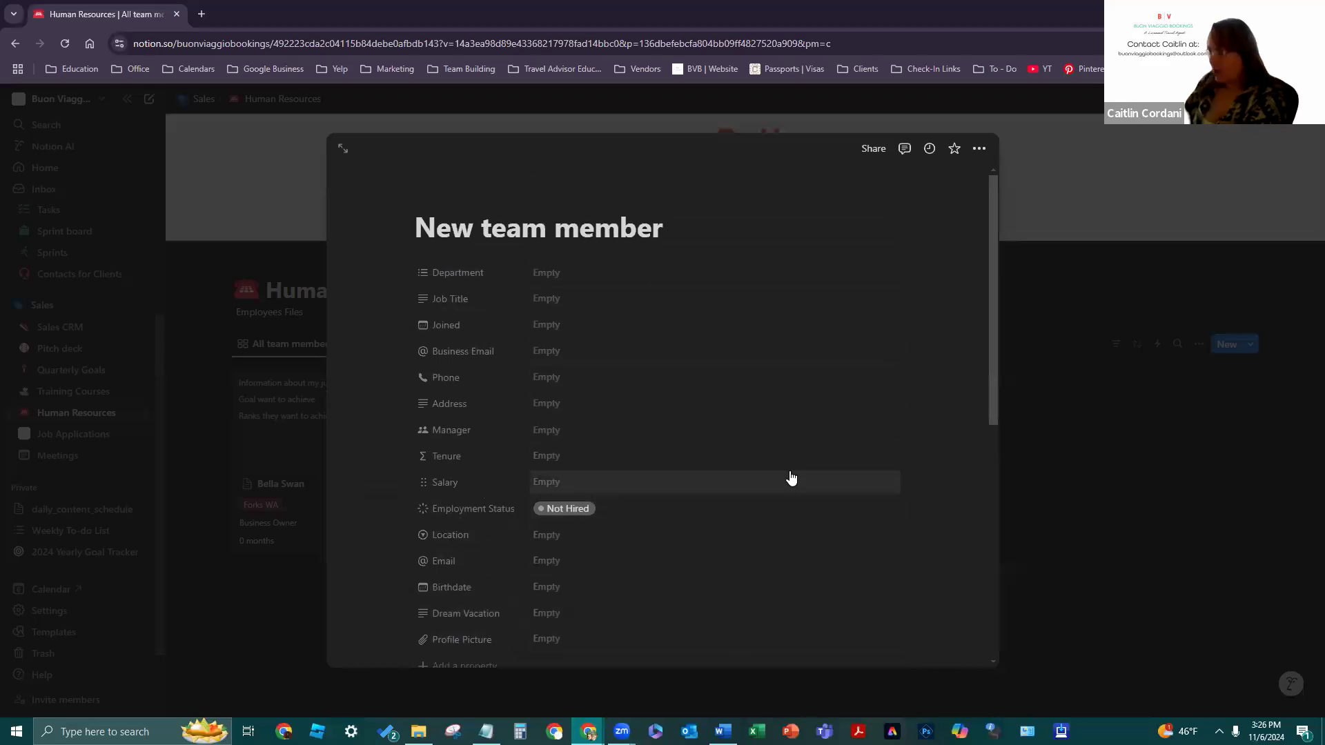
scroll(869, 514, down, 5)
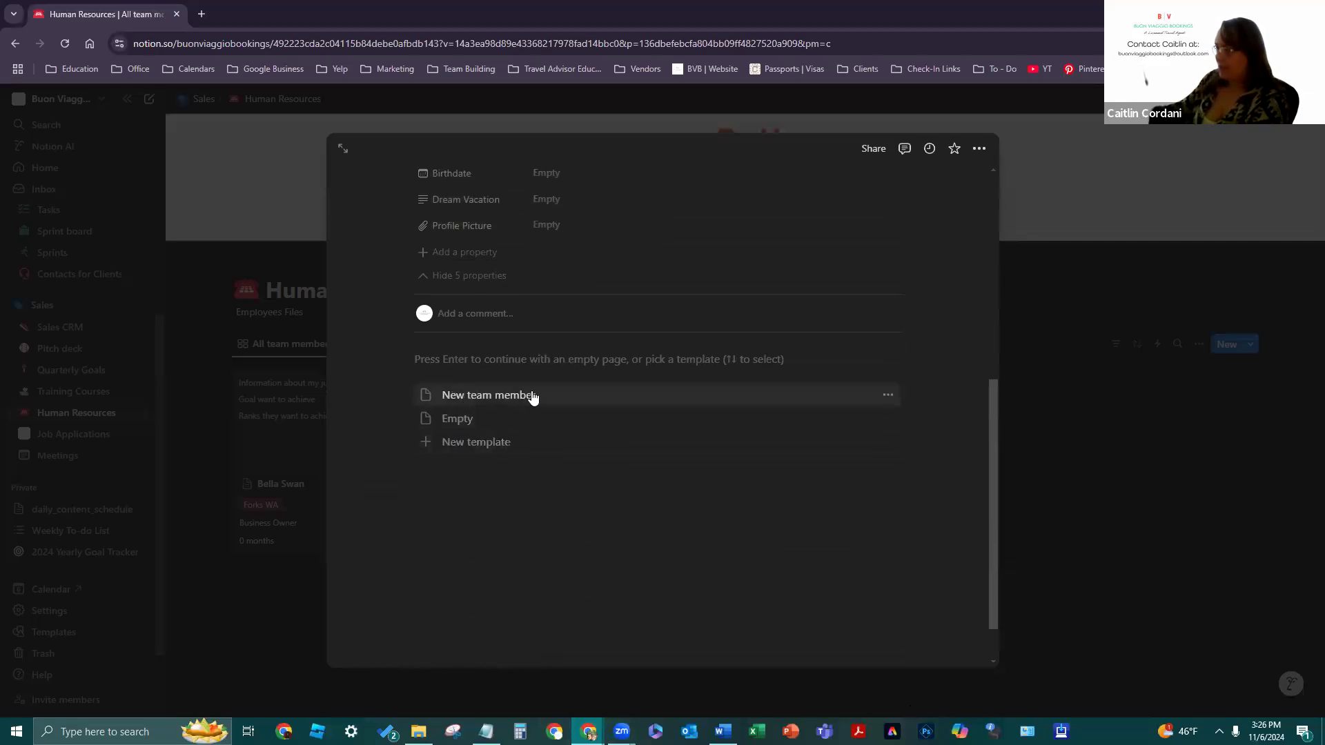
- Open the New team member template for editing
click(890, 397)
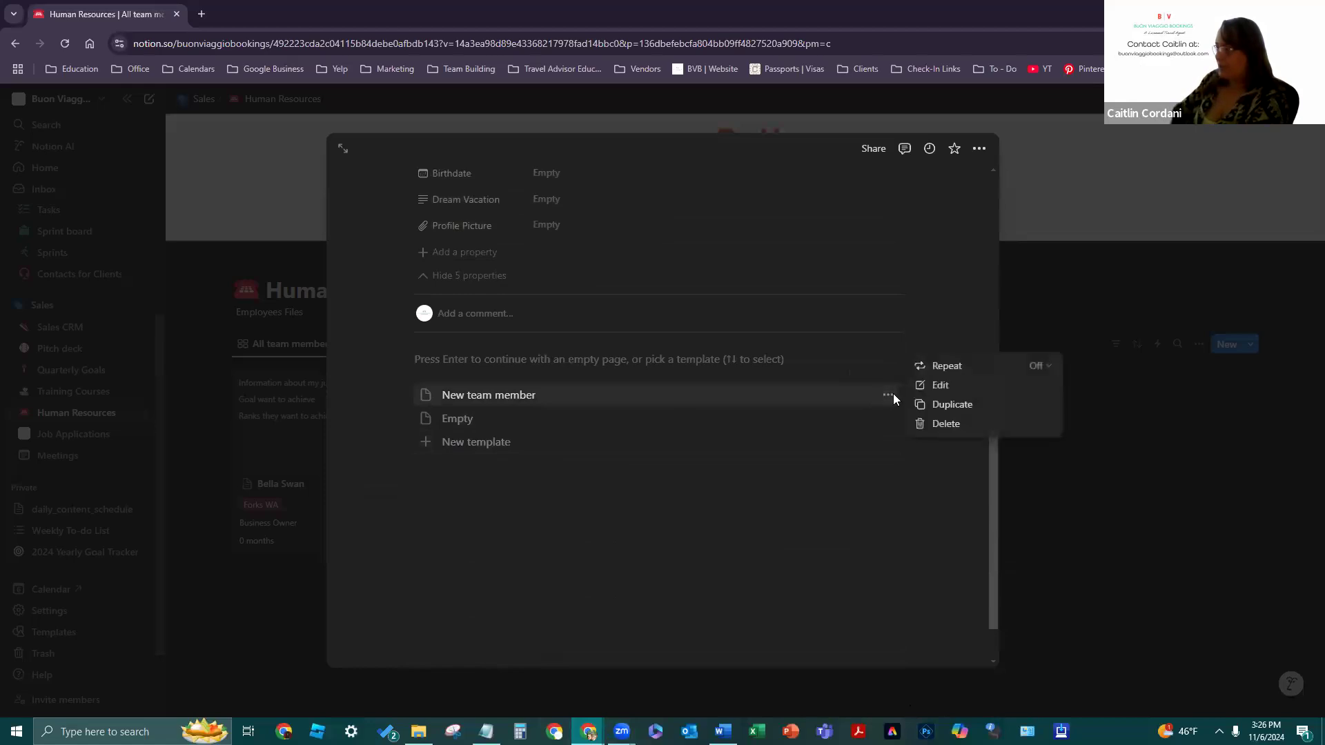
click(955, 384)
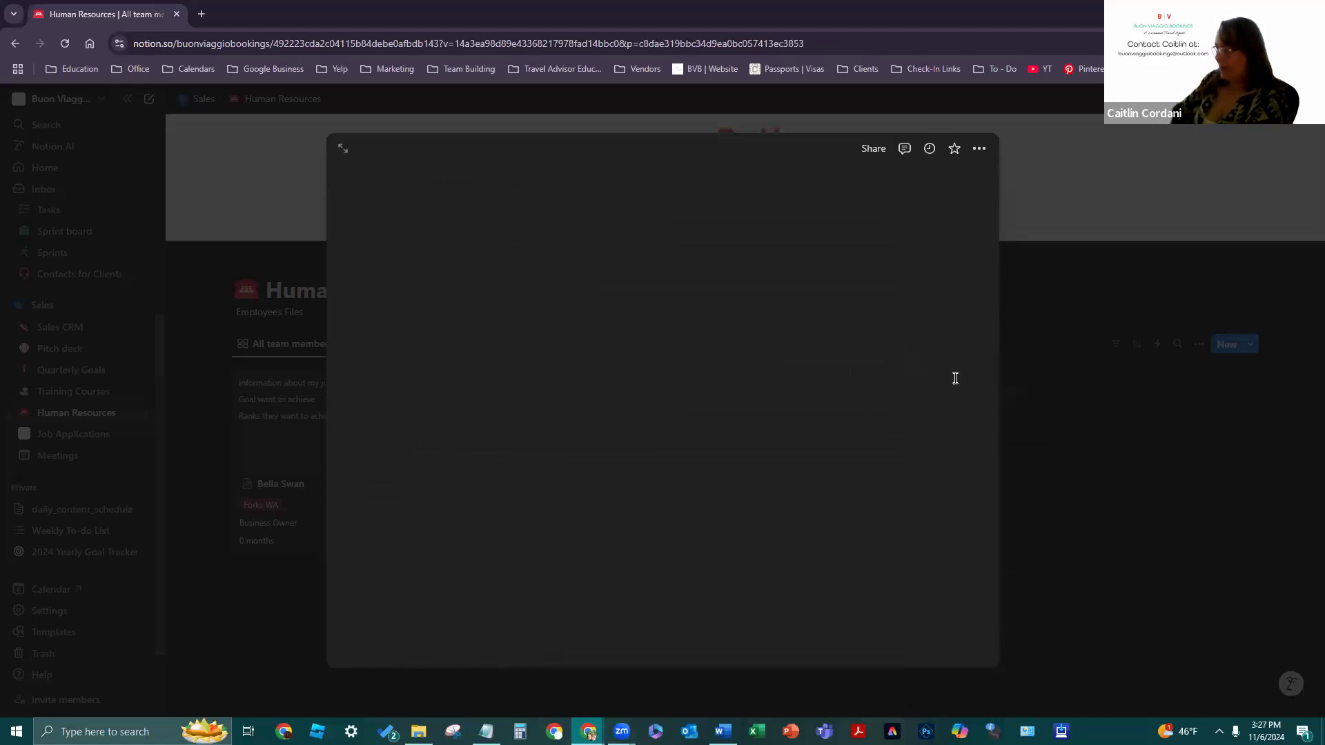
scroll(956, 310, down, 3)
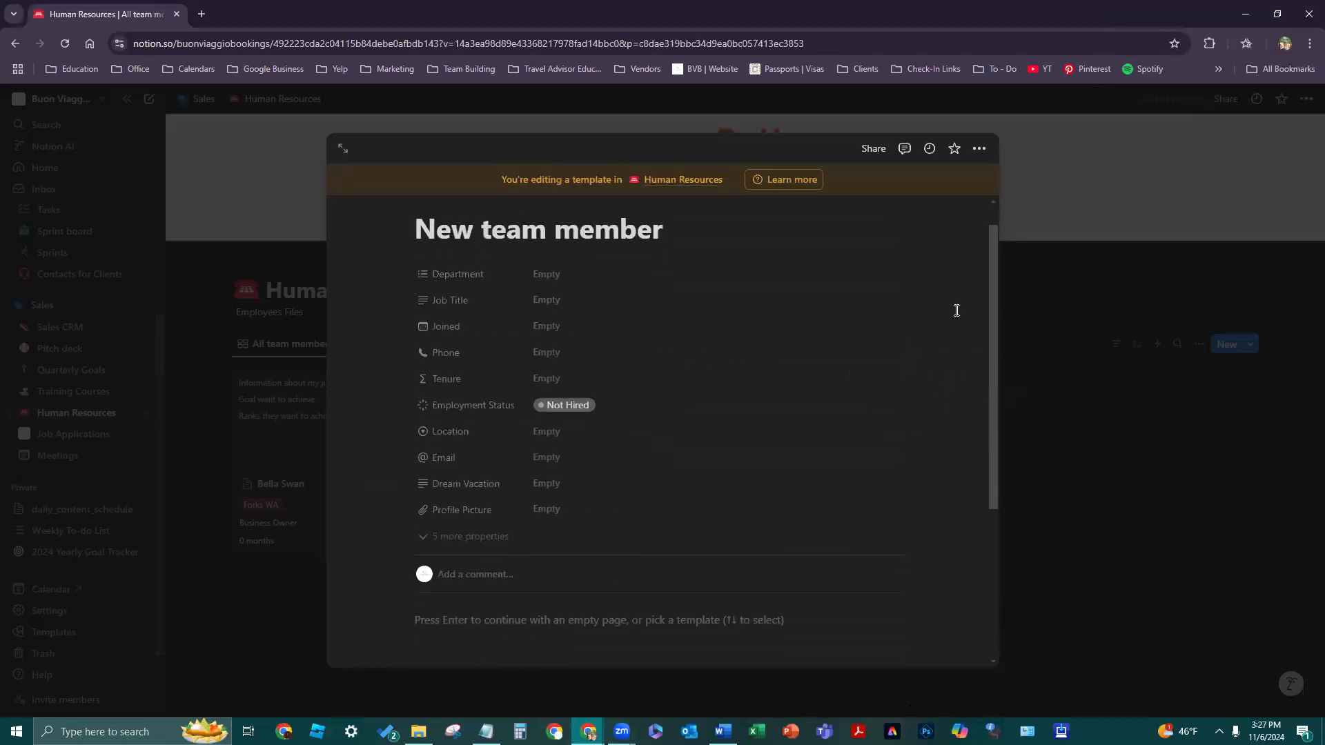
scroll(952, 314, up, 3)
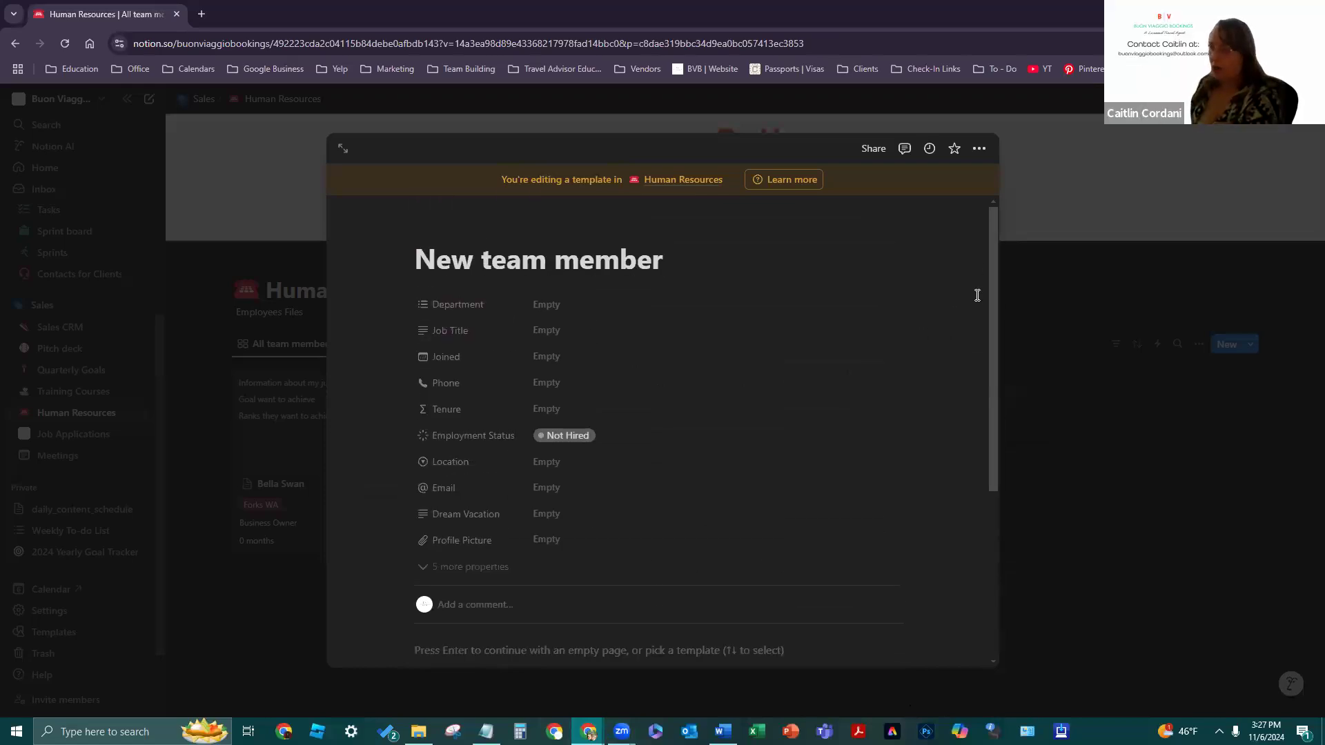
scroll(759, 516, down, 1)
- Show the template's five hidden properties and place the cursor on the empty body line
click(486, 498)
scroll(607, 371, down, 2)
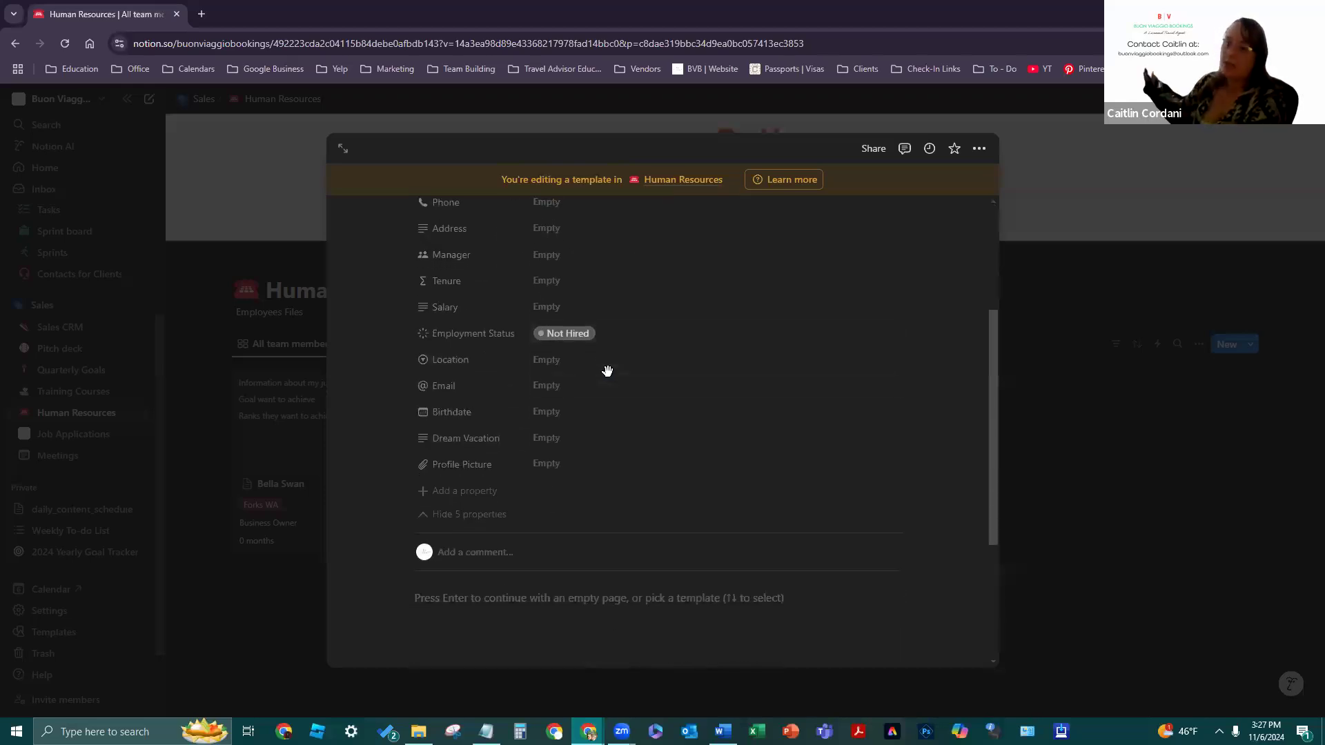
scroll(607, 386, up, 2)
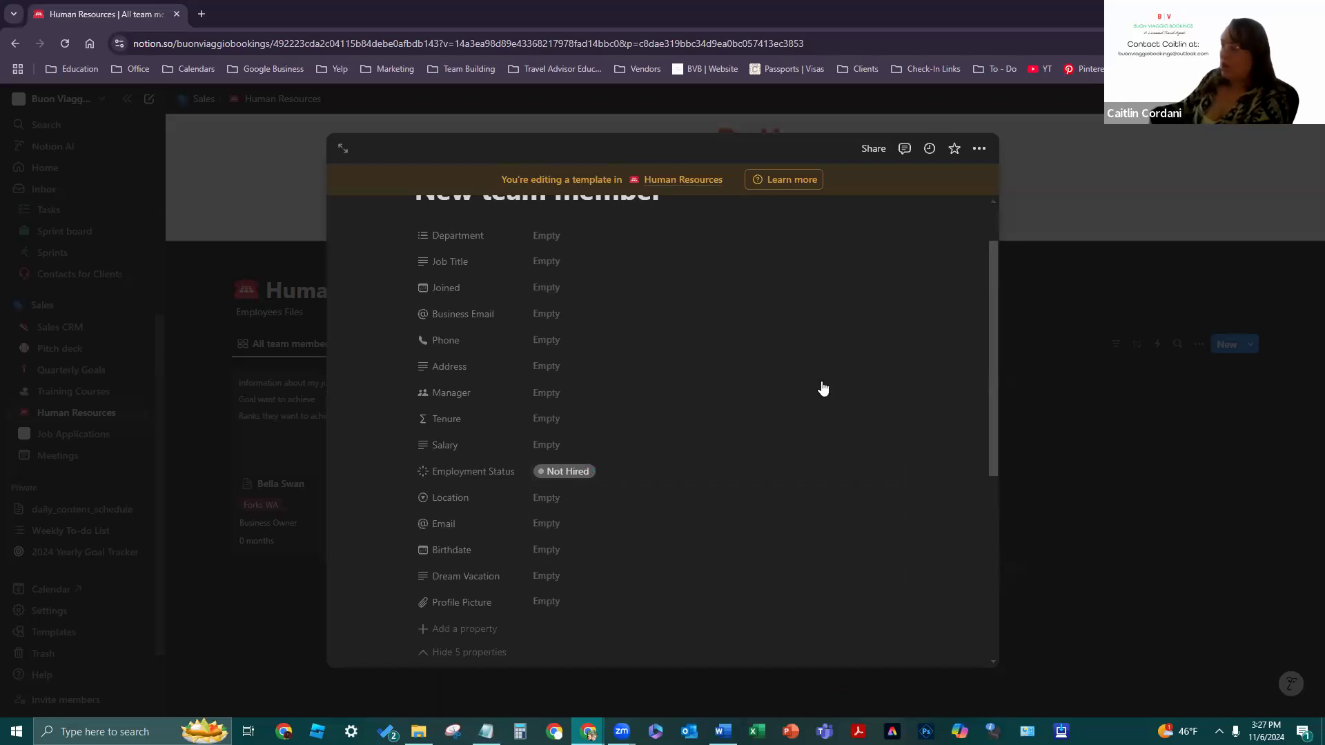
scroll(614, 517, down, 1)
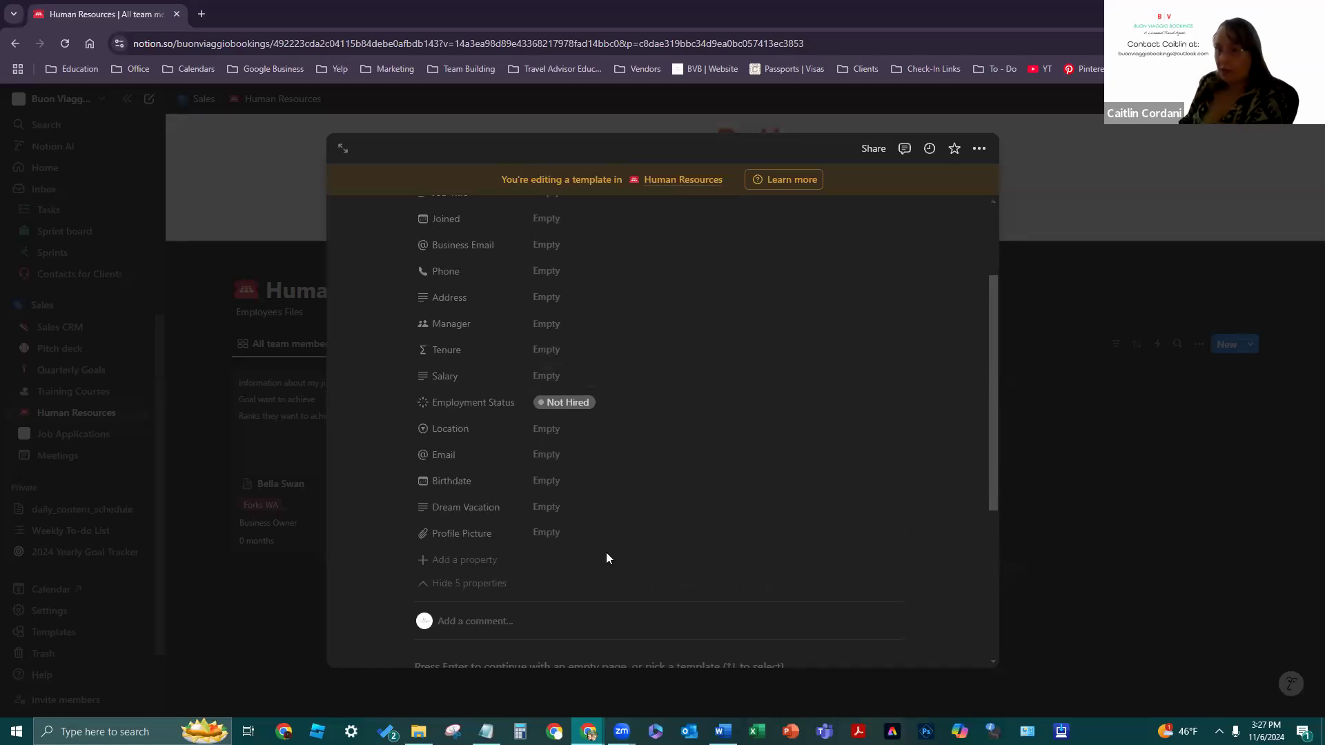
click(427, 534)
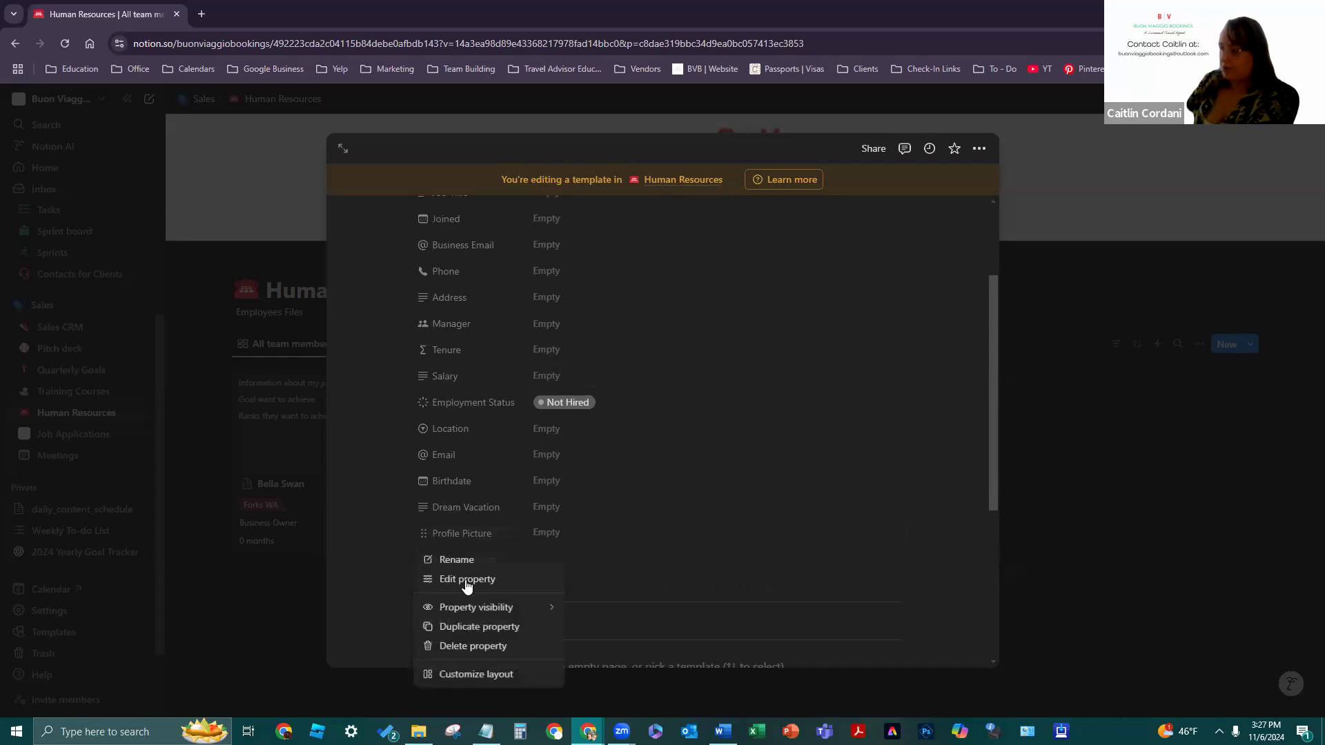
mouse_move(478, 609)
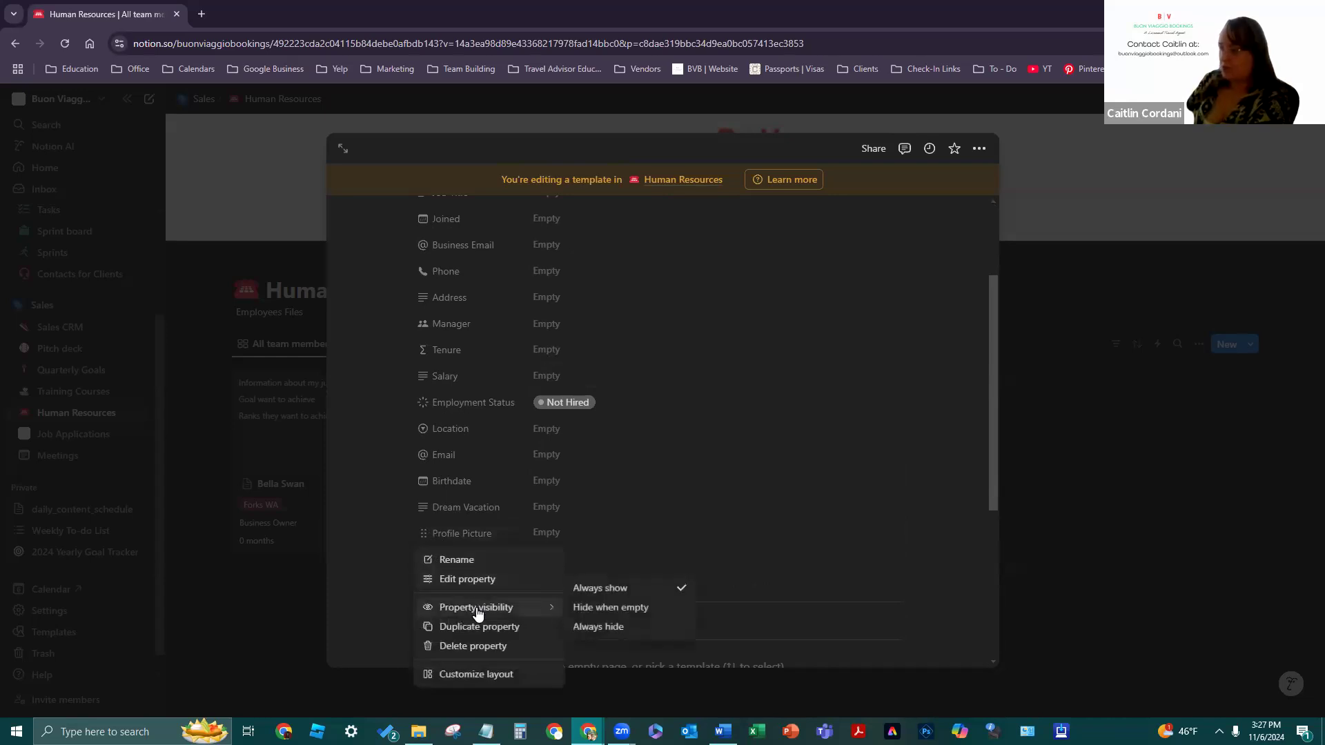
click(815, 545)
scroll(763, 411, down, 3)
click(507, 450)
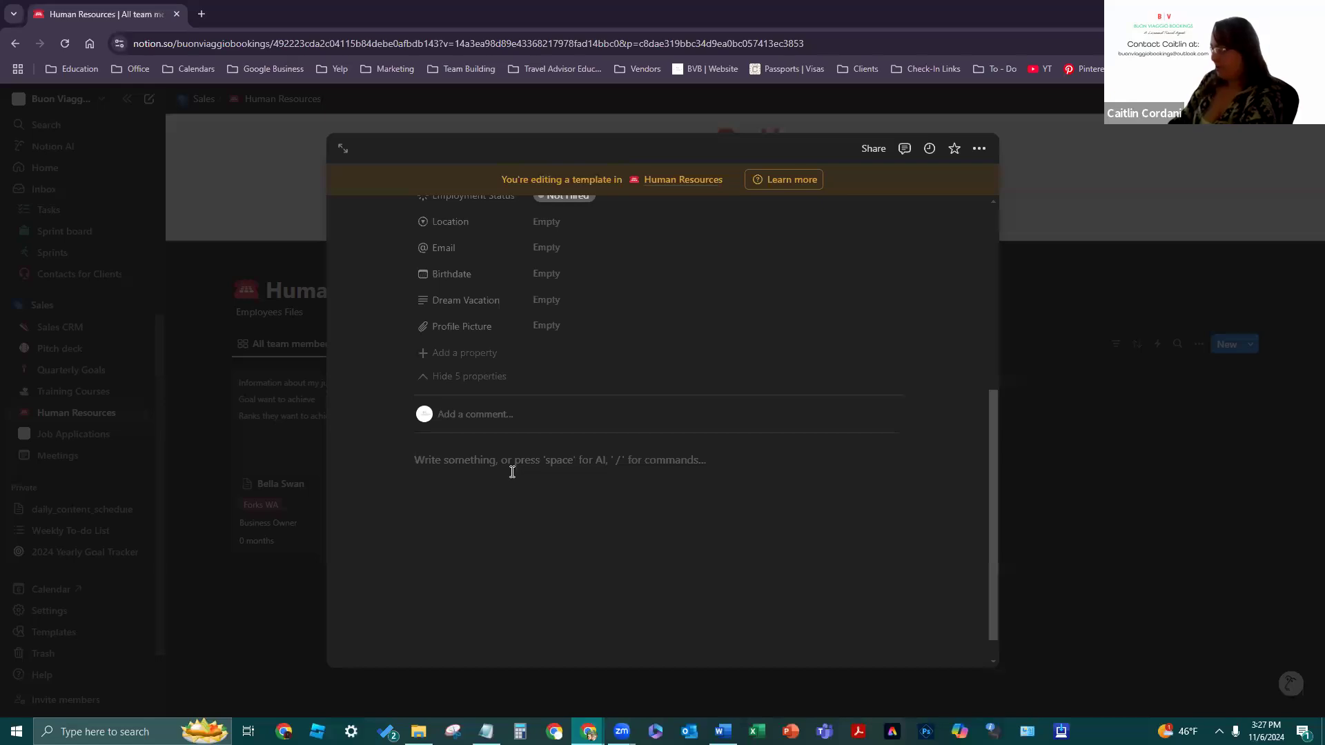
- Turn the first body line into a Heading 1 reading 'Top 3 Goals to Achieve'
right_click(512, 472)
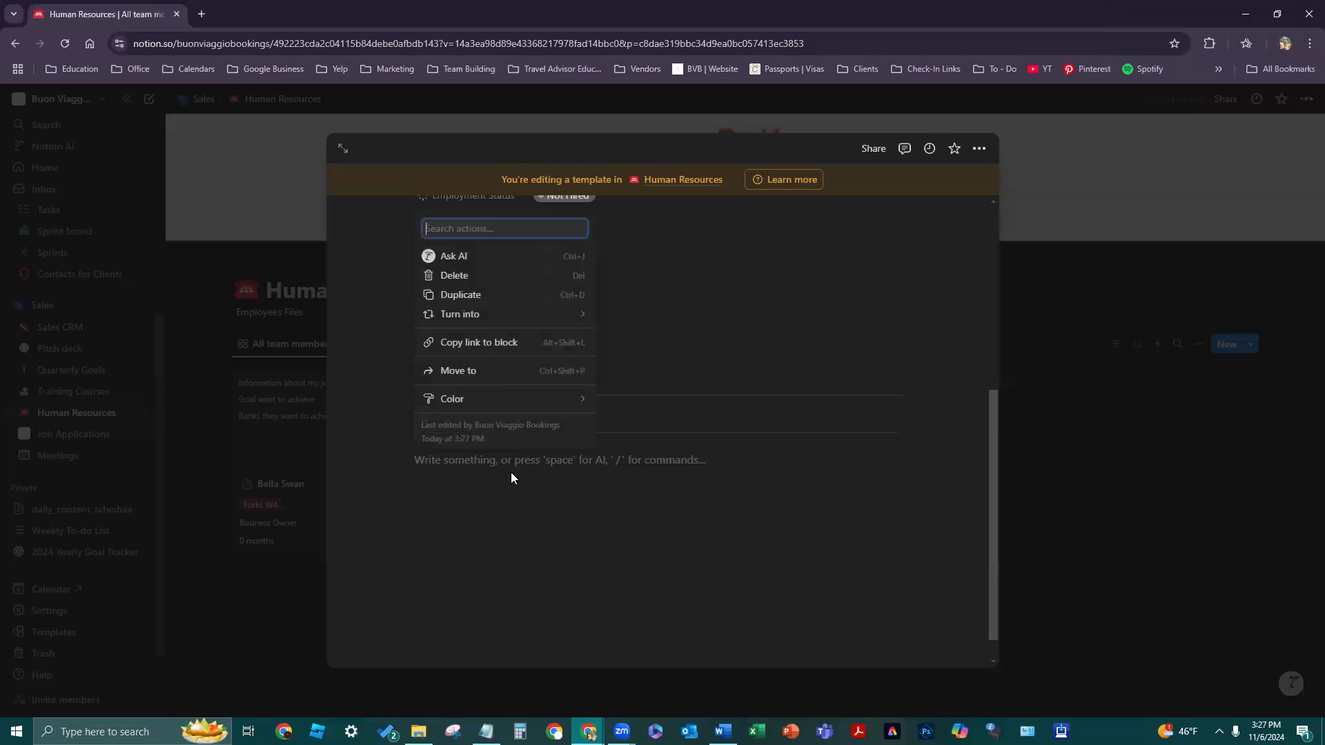
click(505, 465)
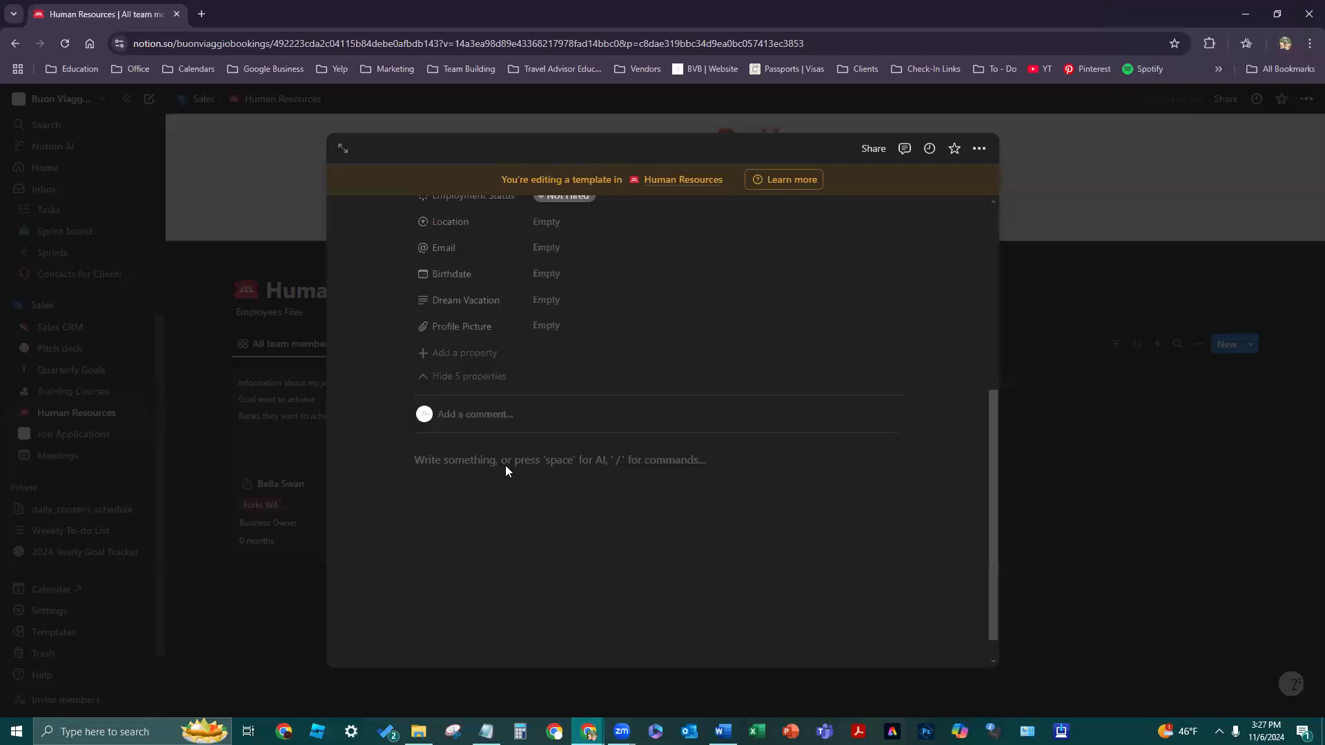
text(?)
key(BackSpace)
text(/)
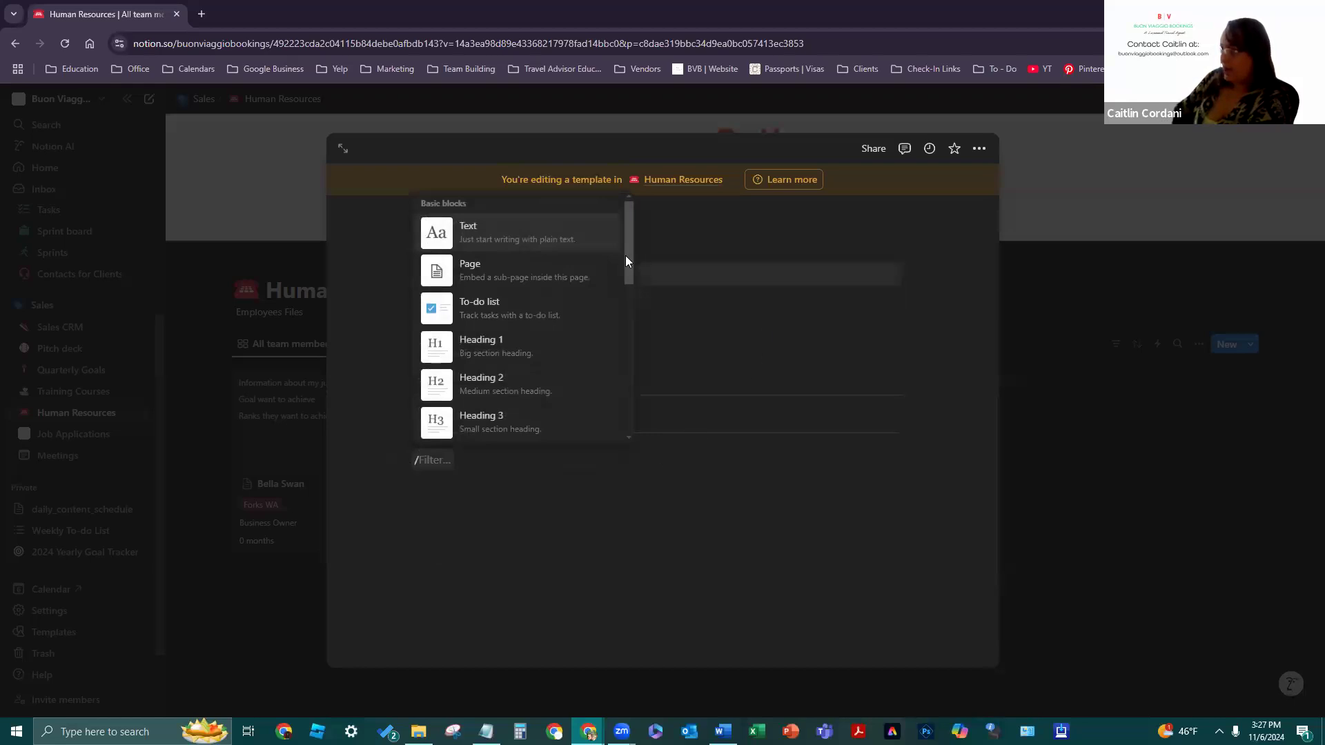
click(524, 346)
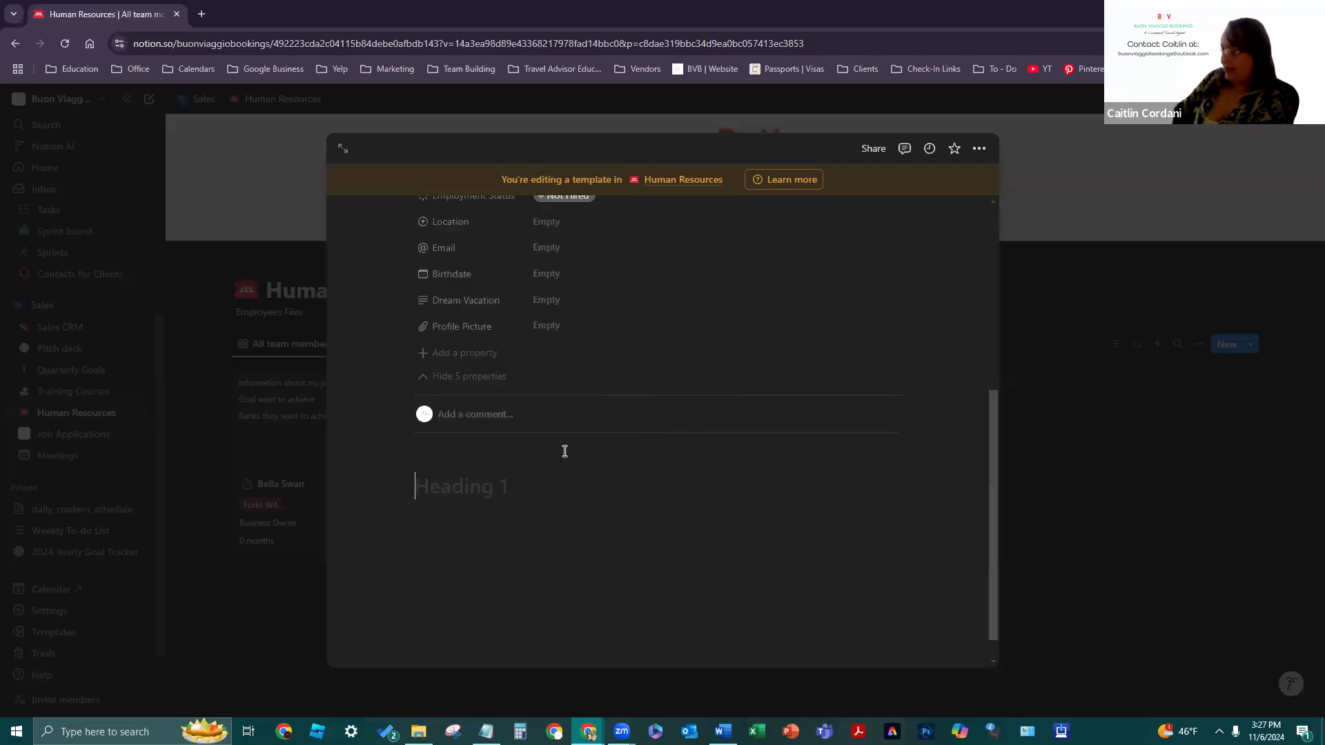
click(491, 486)
text(Top)
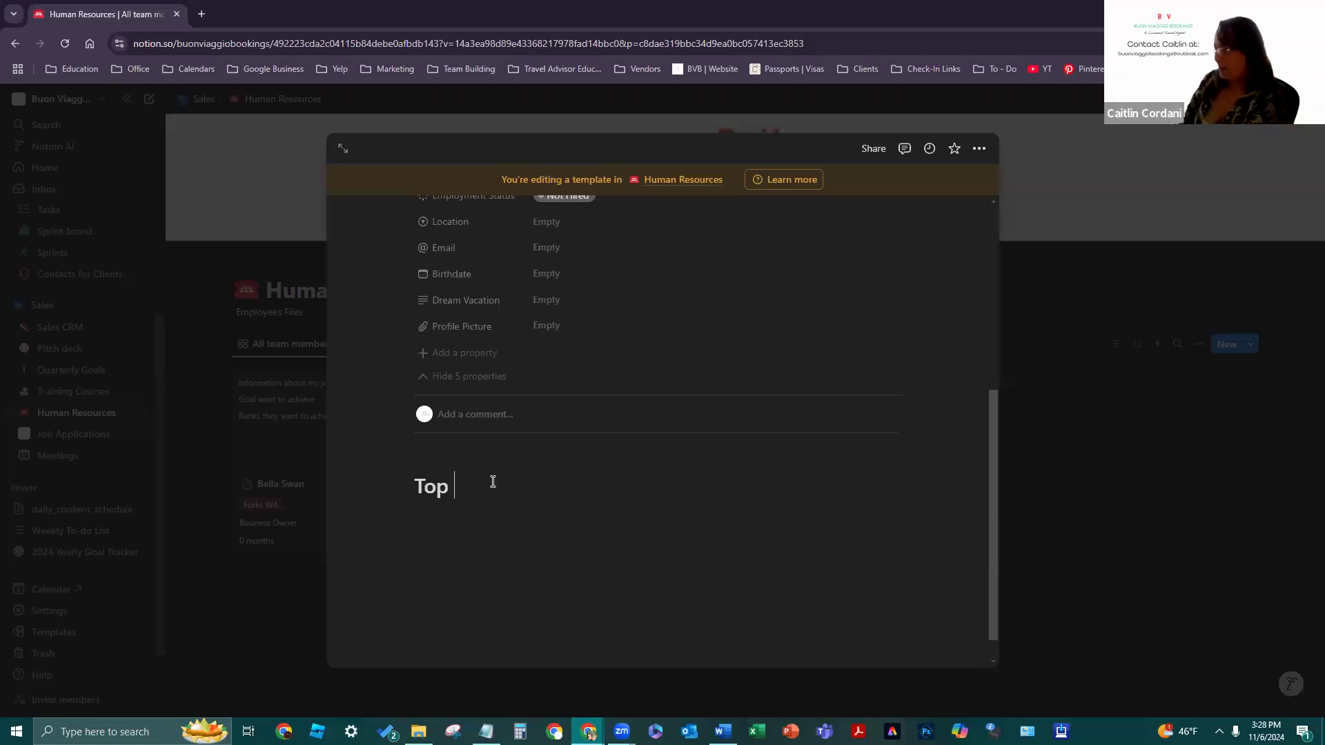
text( 3 Goals)
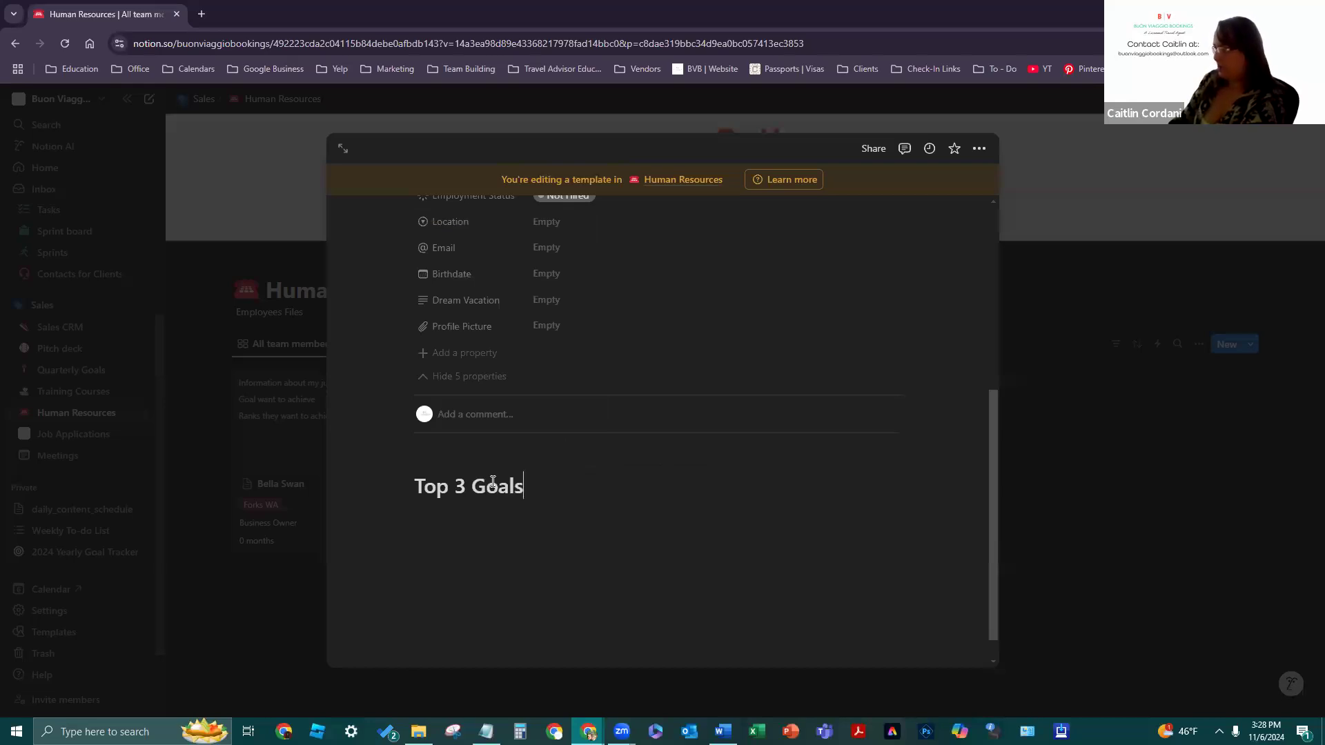
text( to Achieve)
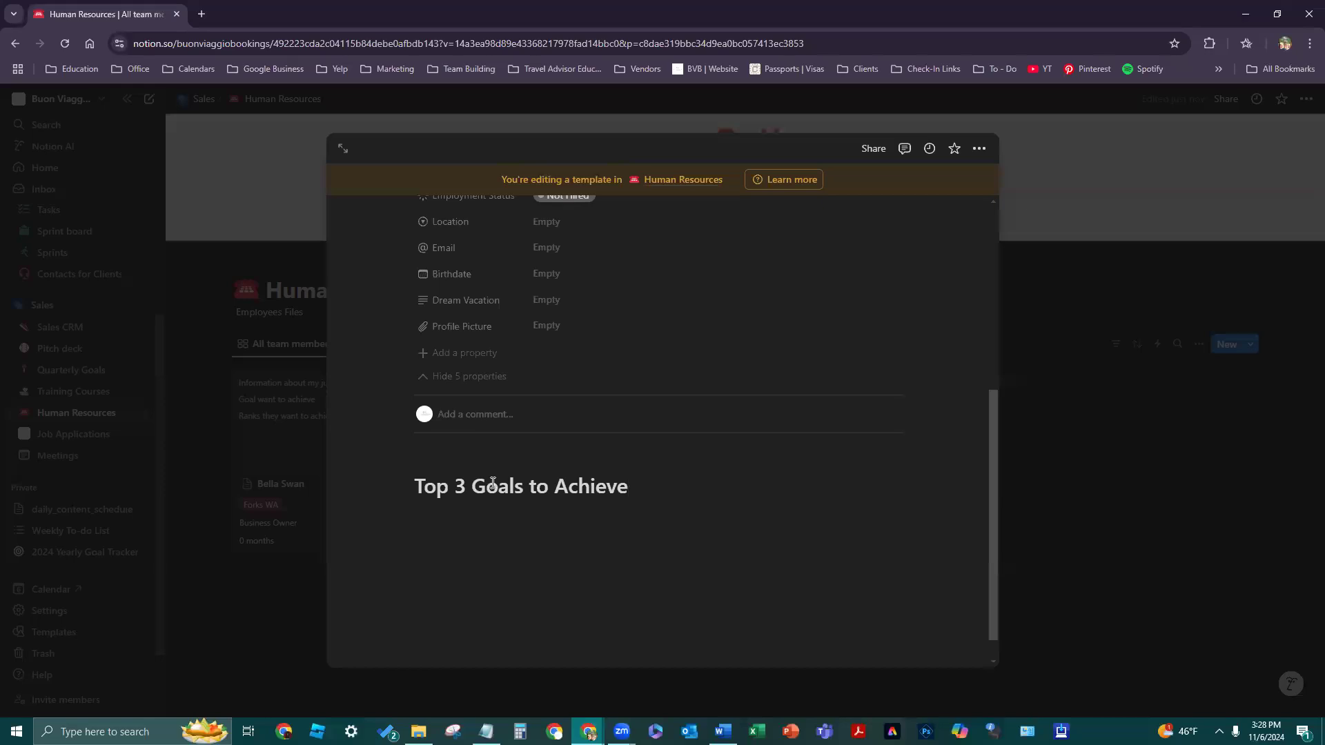
- Start an empty line beneath the heading, clearing stray characters and an accidental bullet
key(Return)
text(')
key(Return)
key(BackSpace)
key(BackSpace)
key(BackSpace)
key(Return)
key(BackSpace)
text(-)
key(BackSpace)
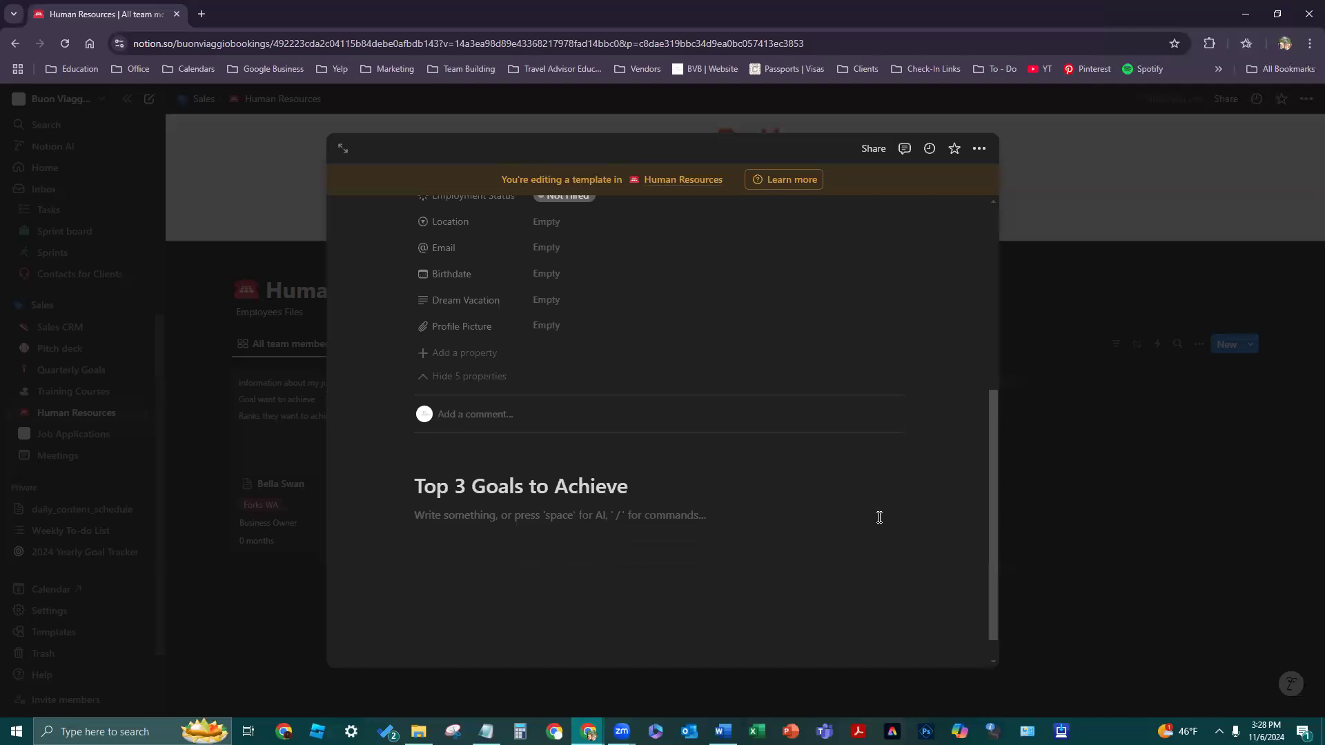
- Add a medium heading 'Goal 1' on a new line below the bullet
text(-)
click(655, 568)
key(Return)
click(566, 511)
click(487, 591)
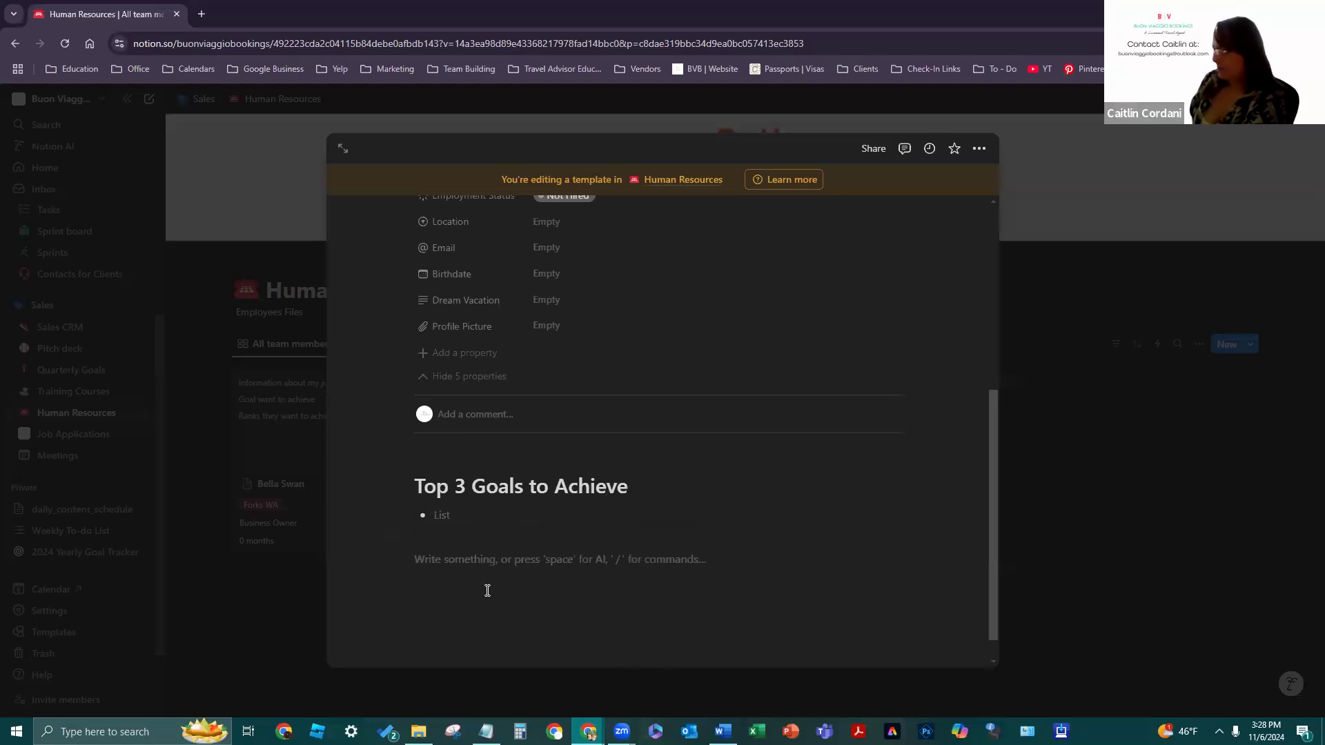
text(/)
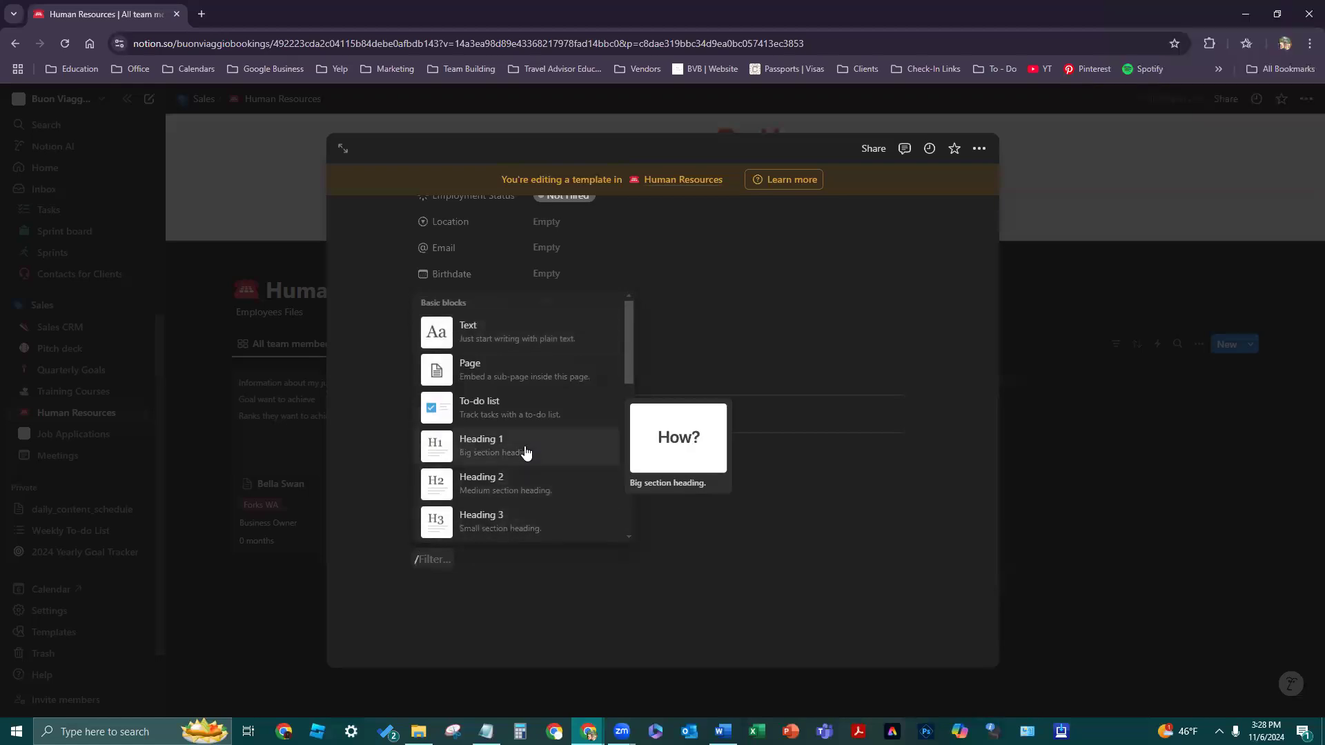
click(536, 491)
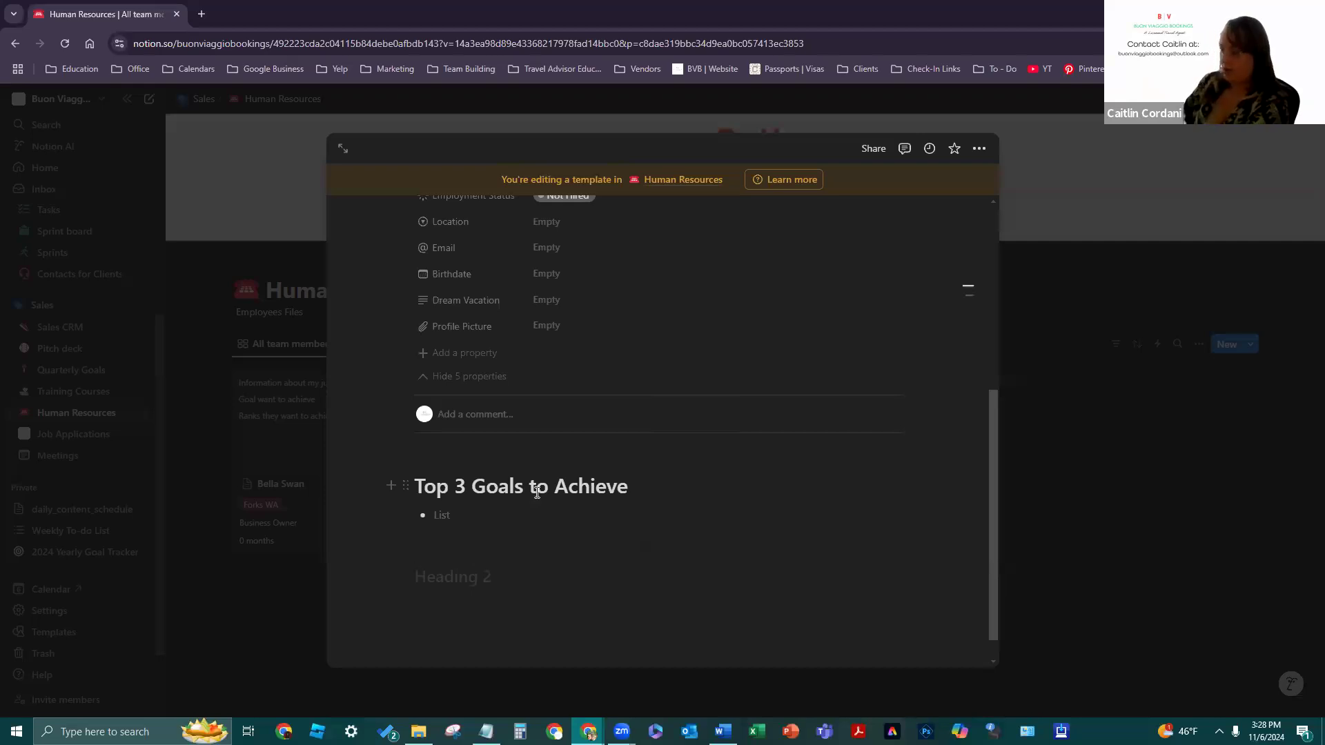
text(Goal 1)
key(Return)
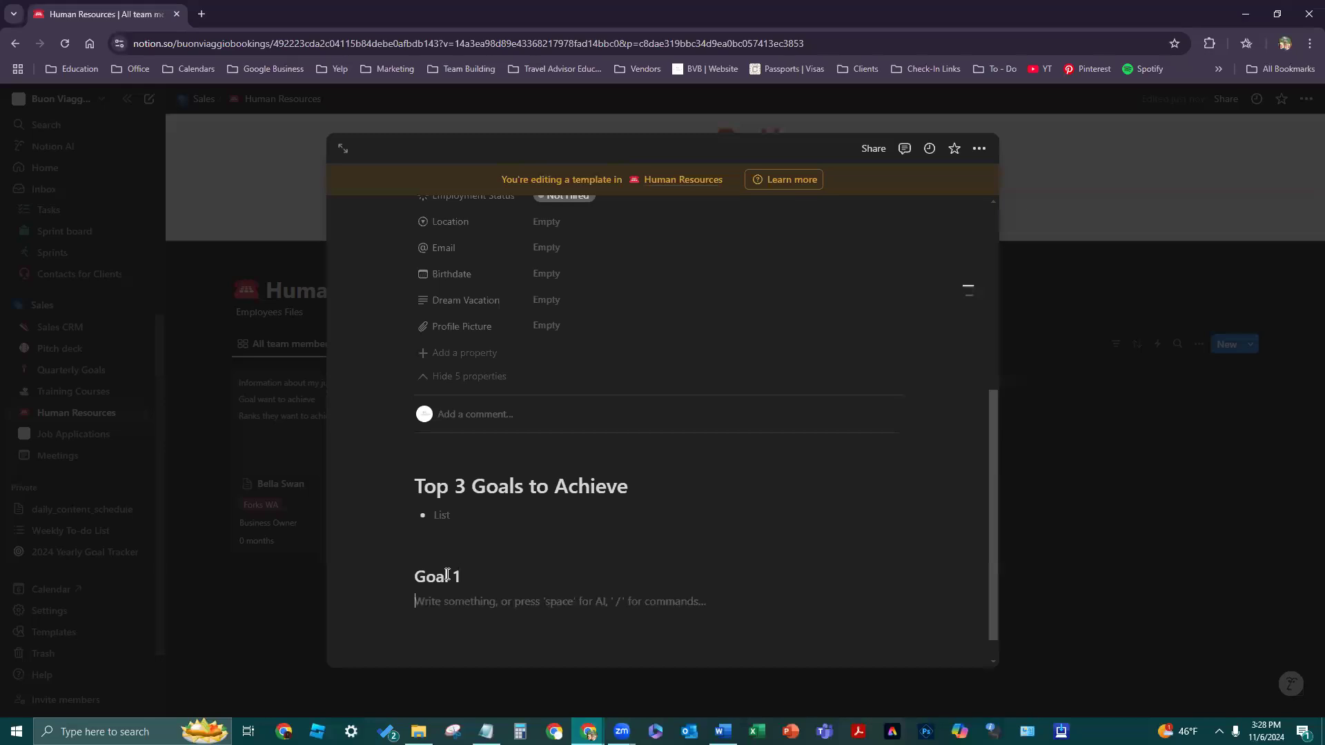
- Add a 'Goal 2' medium heading below Goal 1
text(/)
click(483, 489)
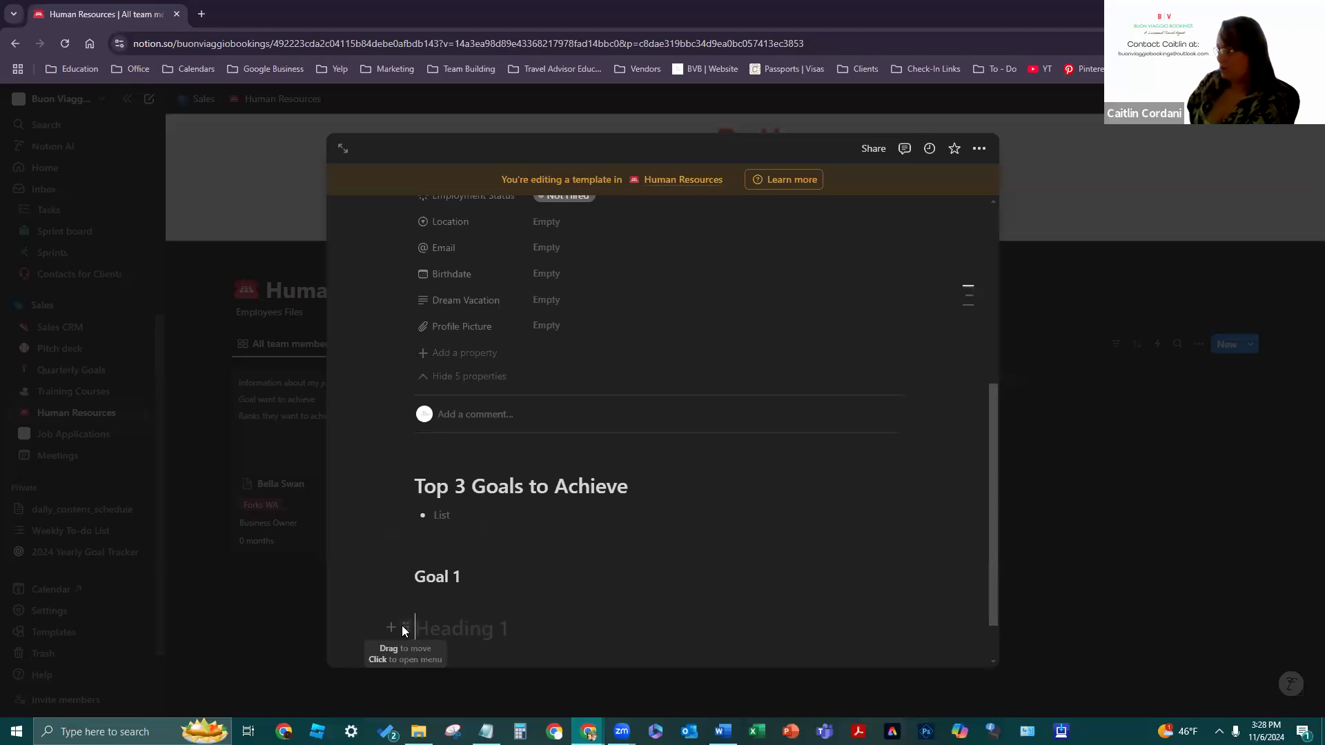
click(403, 629)
mouse_move(361, 576)
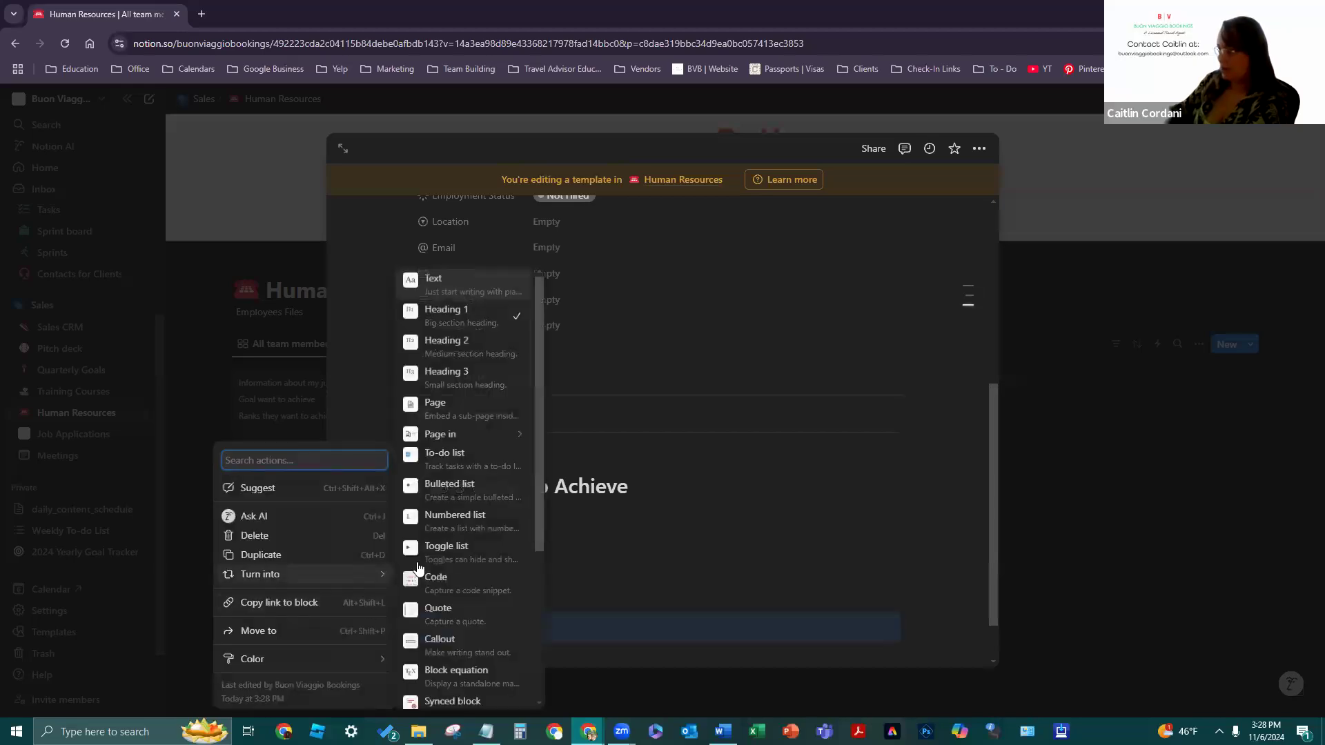
click(478, 343)
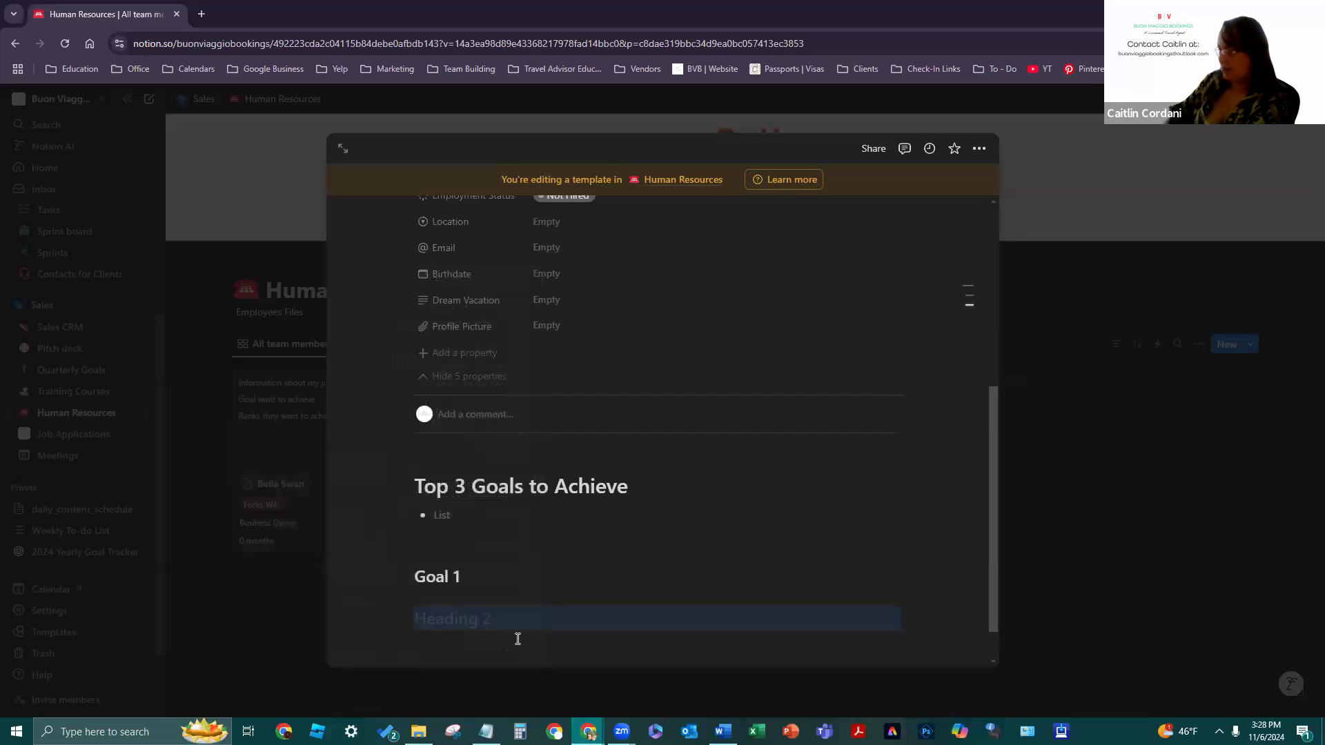
click(485, 621)
text(Goal 2)
key(Return)
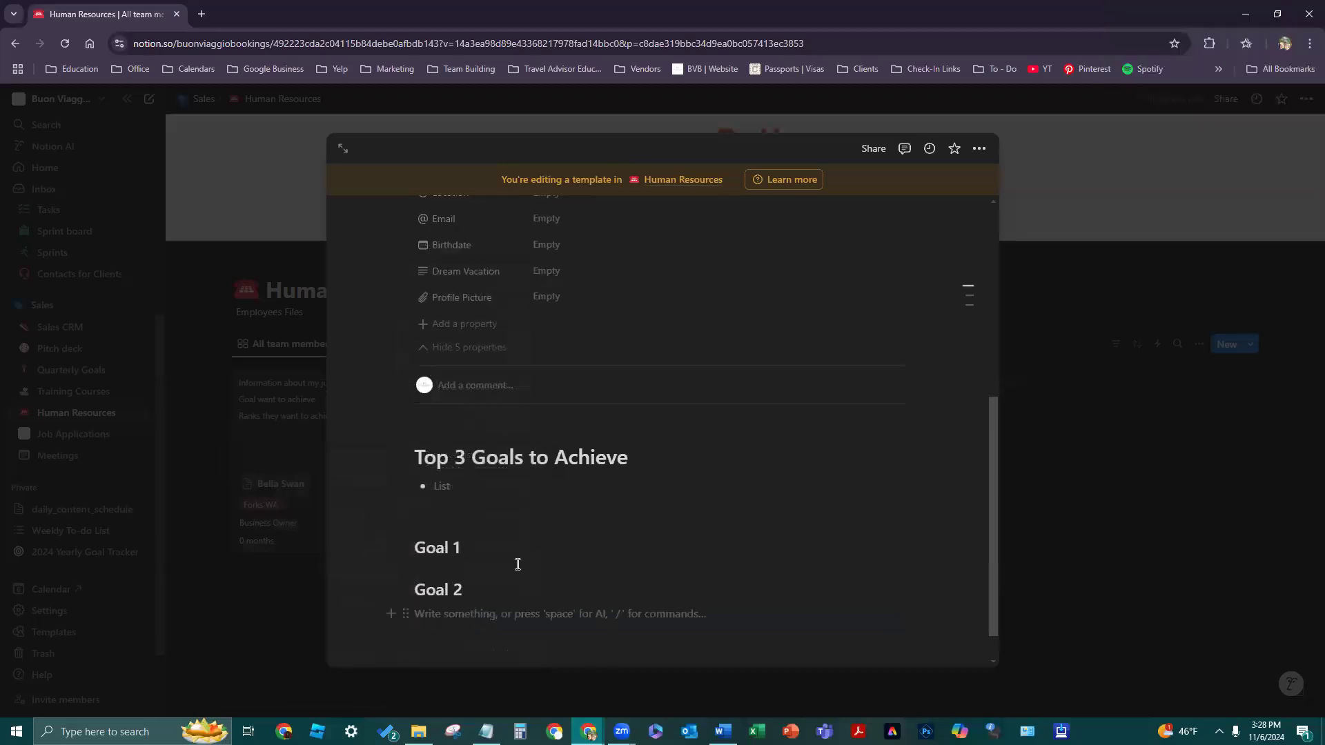
key(BackSpace)
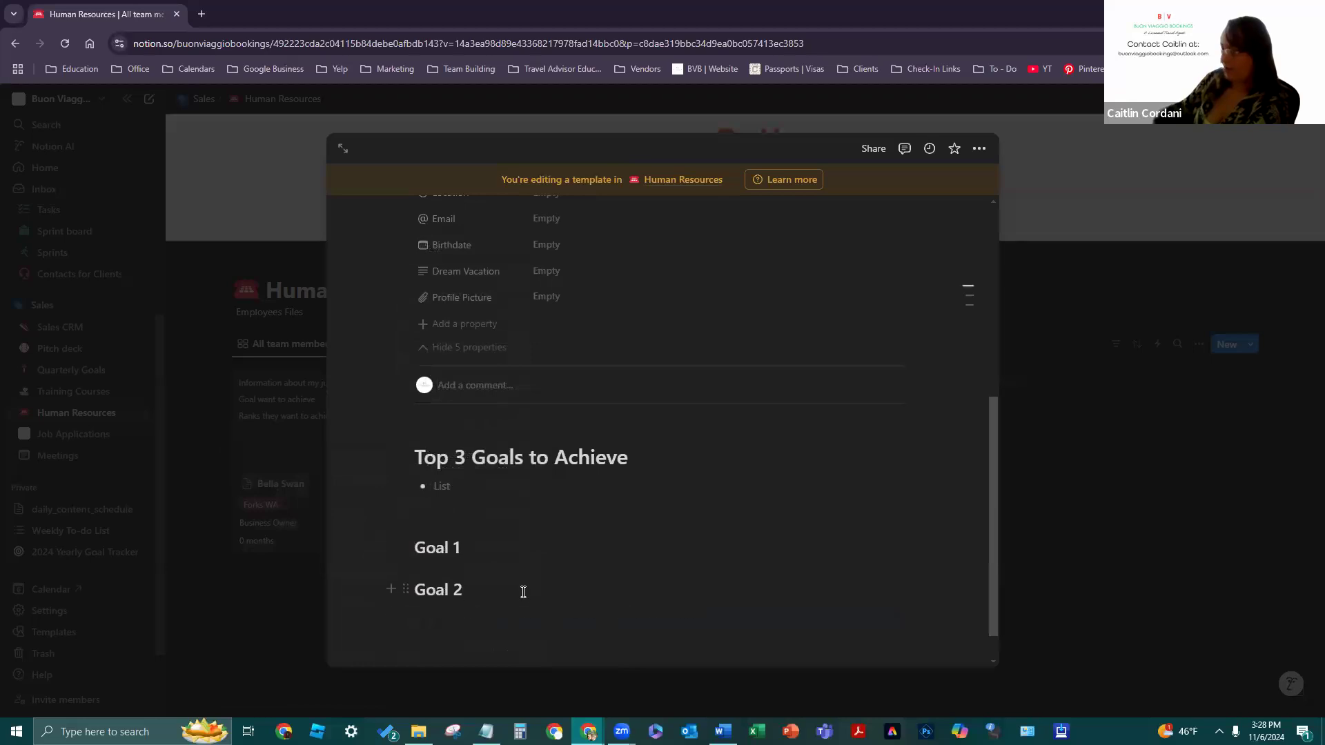
- Duplicate the Goal 2 heading, renumber the copy to 'Goal 3', and add an empty line below
key(ctrl+d)
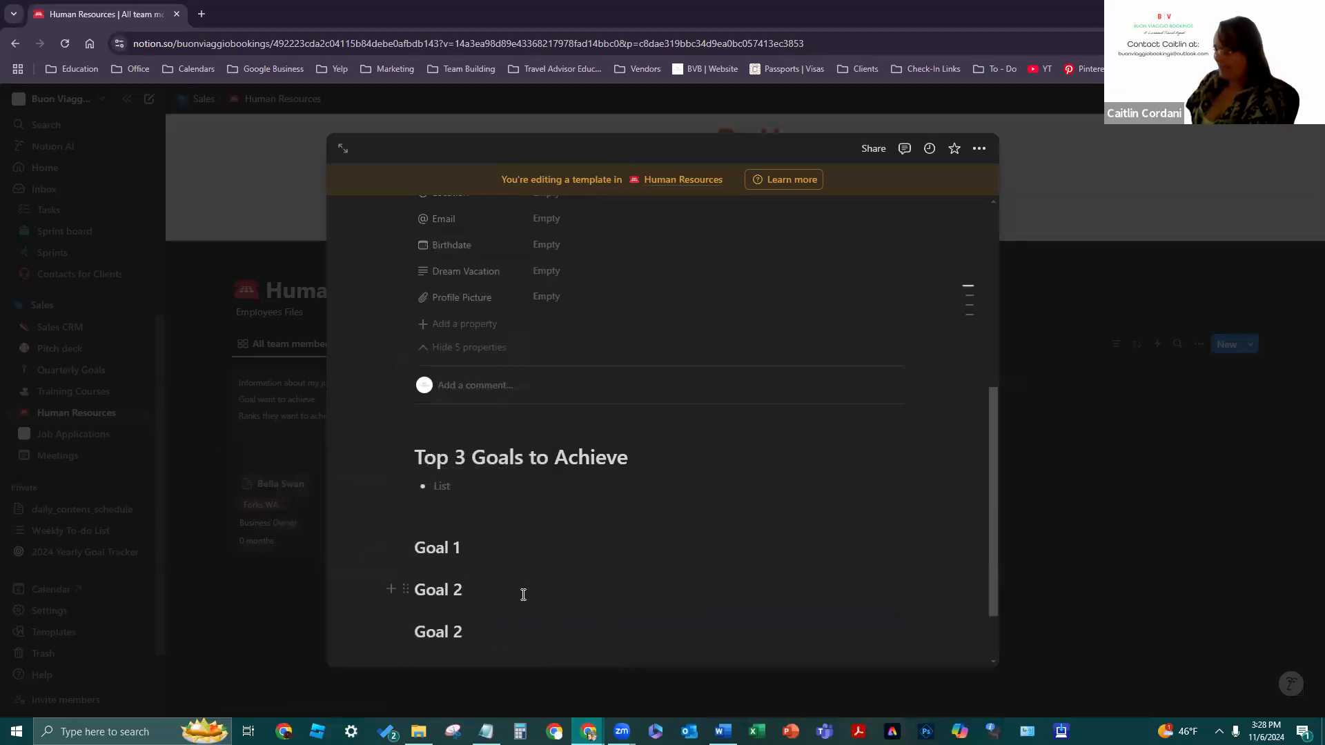
click(471, 645)
key(BackSpace)
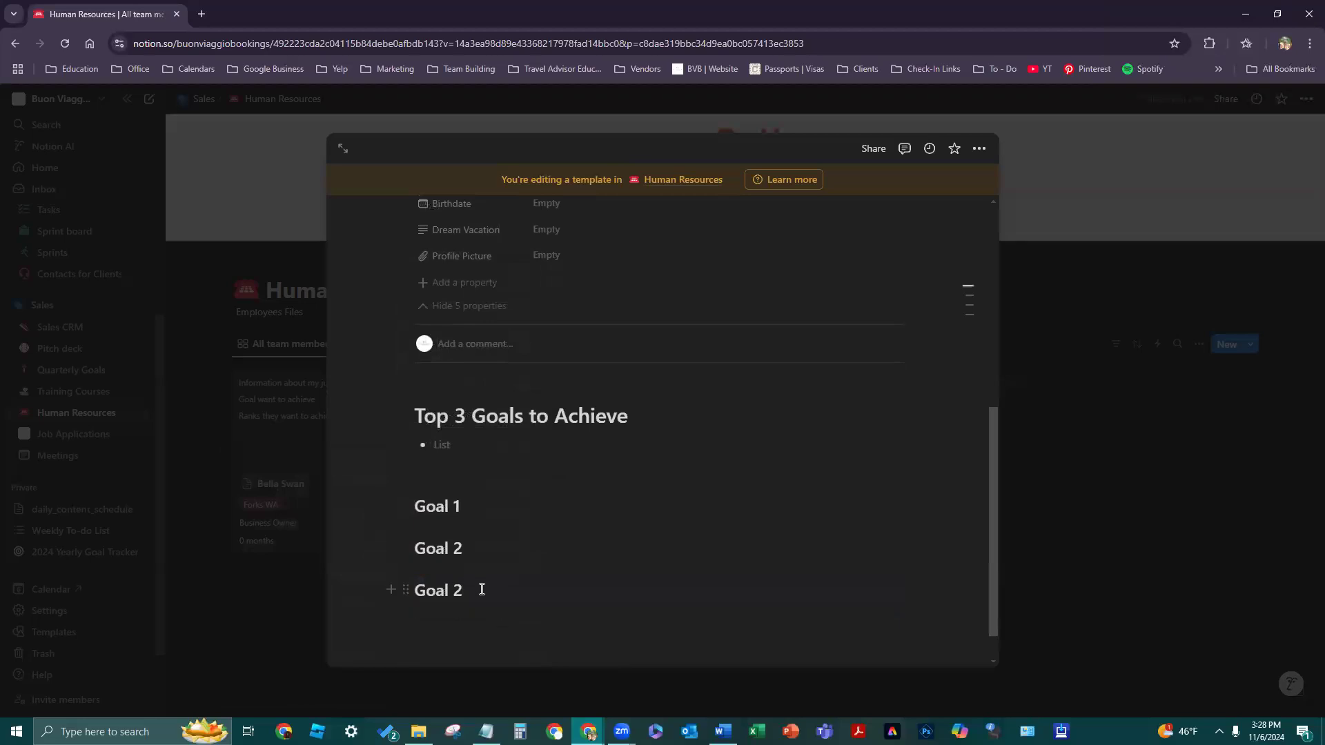
key(BackSpace)
text(4)
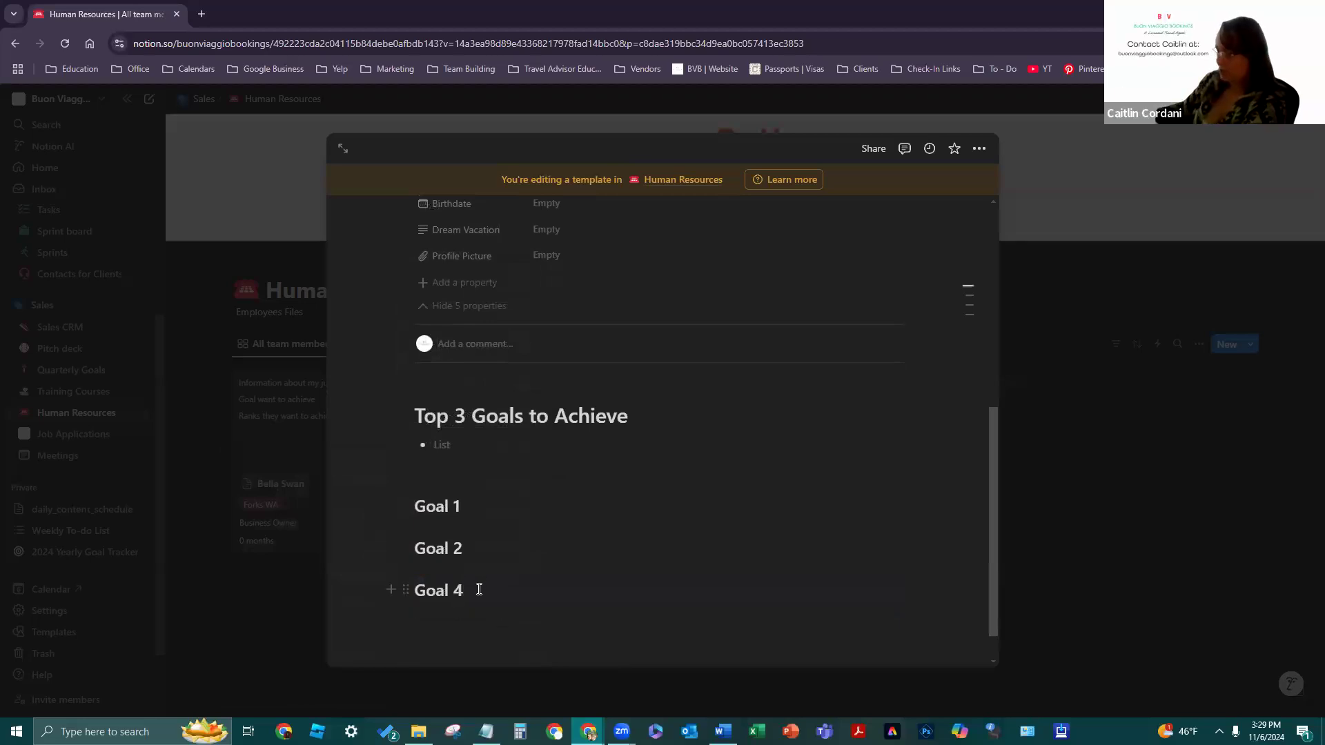
key(BackSpace)
text(3)
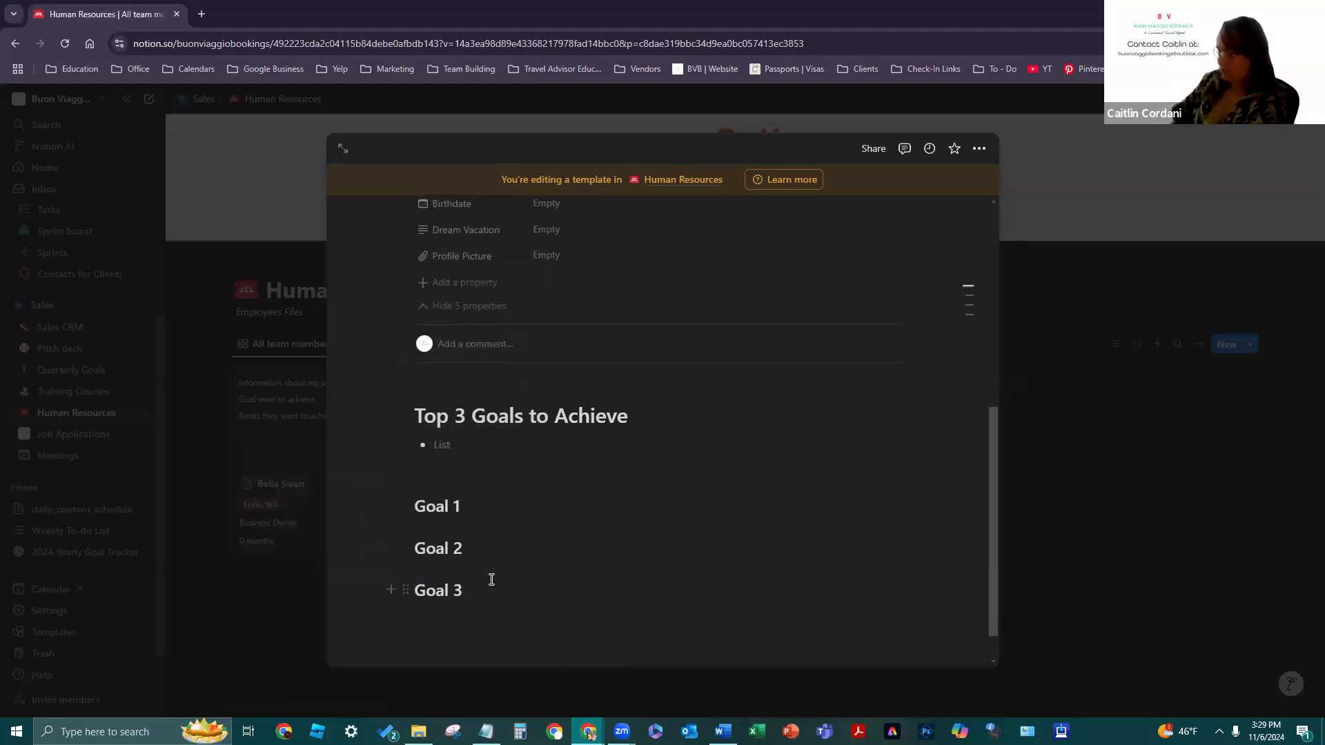
key(Return)
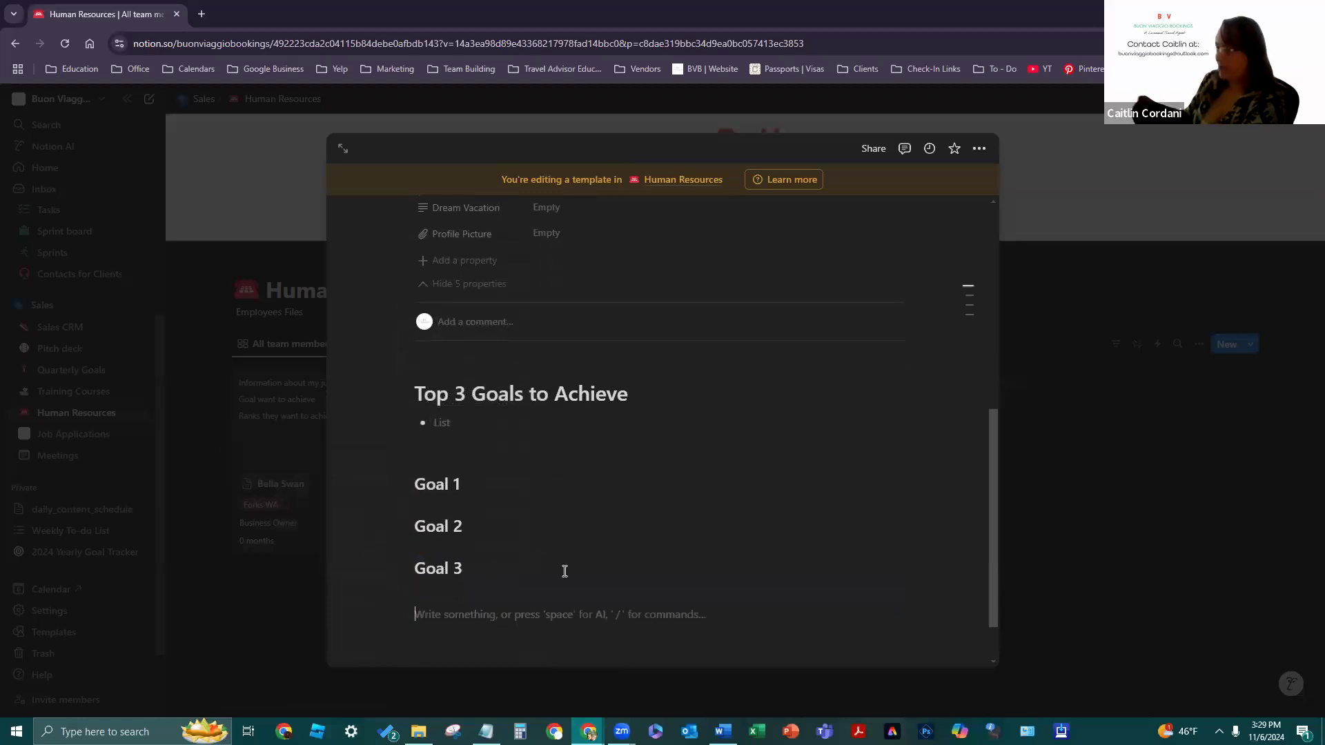
text(/)
key(BackSpace)
- Make the line below Goal 3 a Heading 1 reading 'Team Building', with an empty line beneath
text(/)
click(497, 503)
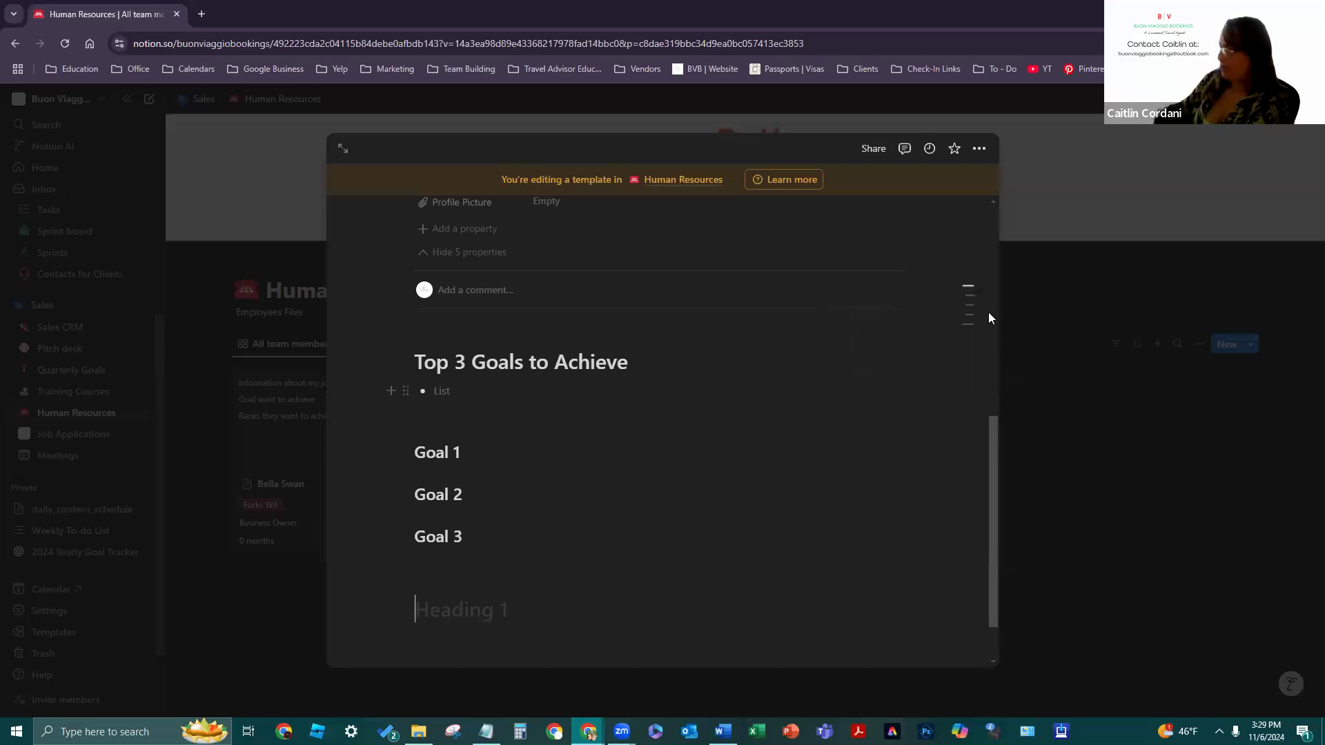
mouse_move(983, 299)
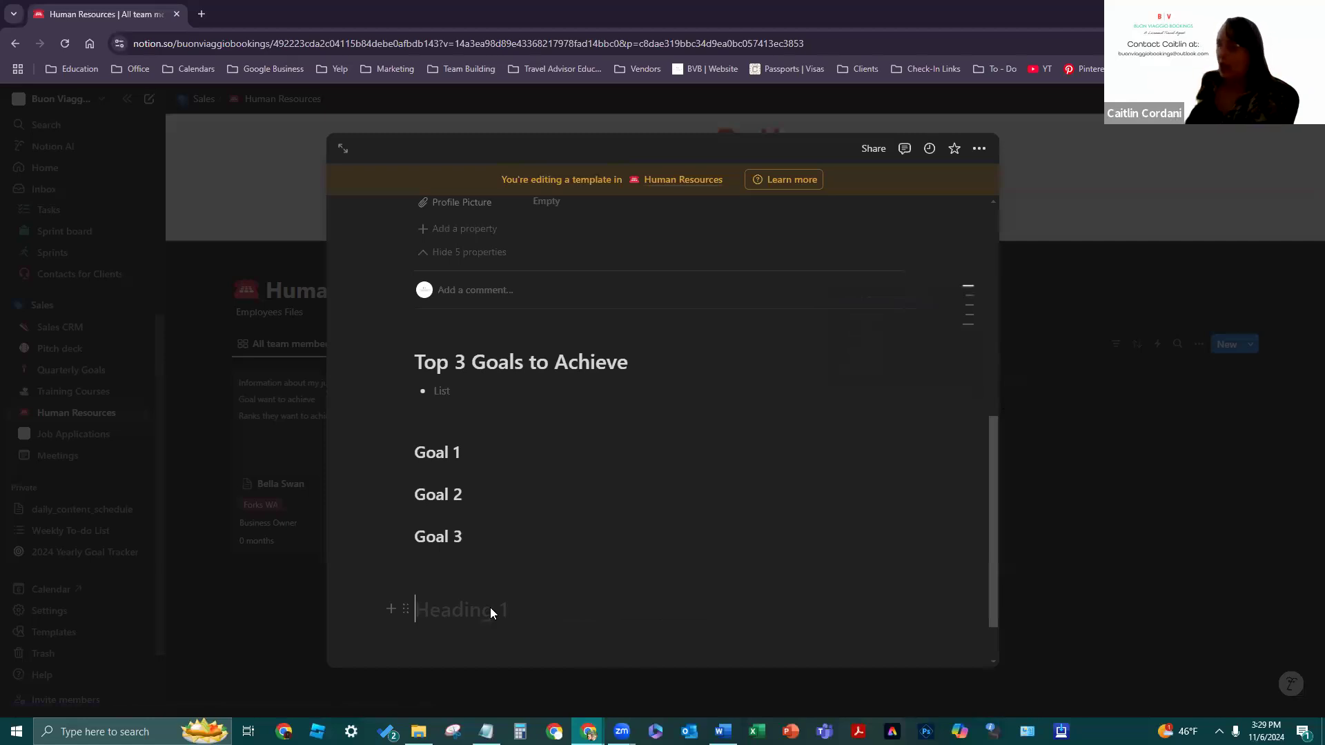
mouse_move(879, 331)
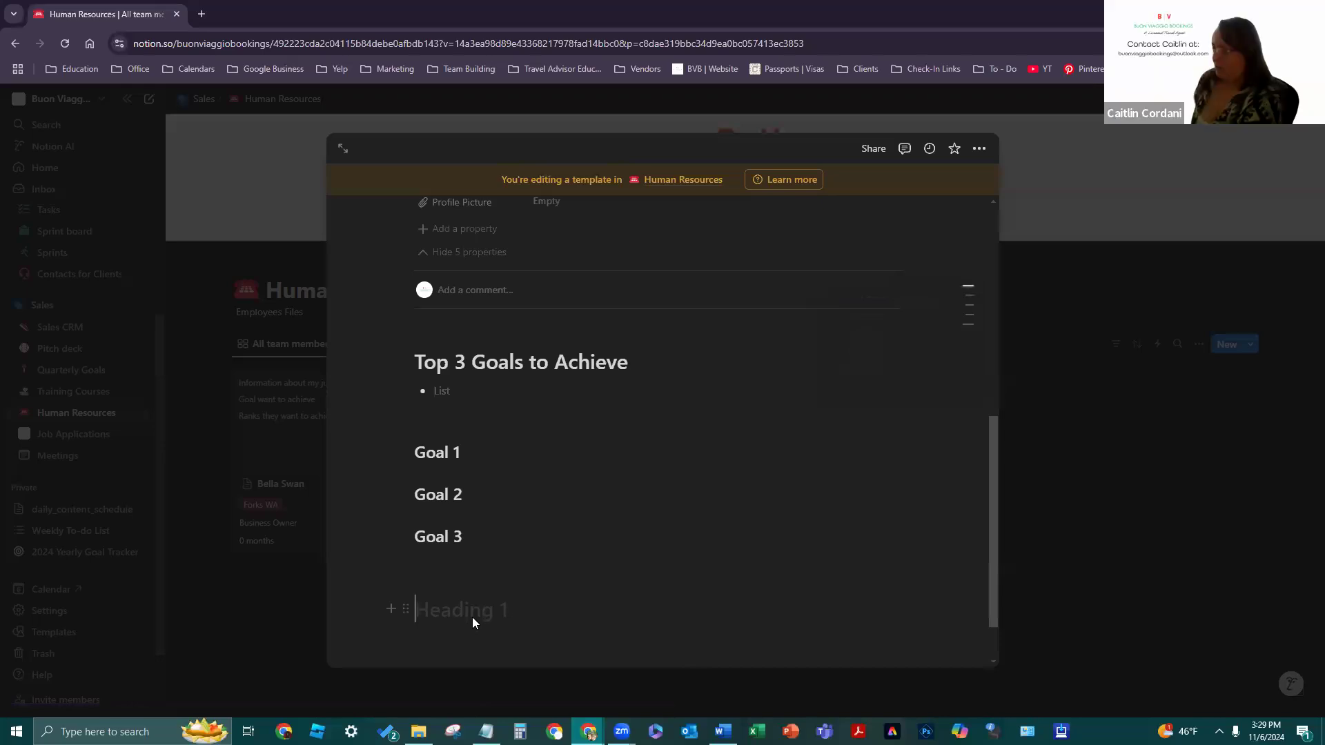
text(T)
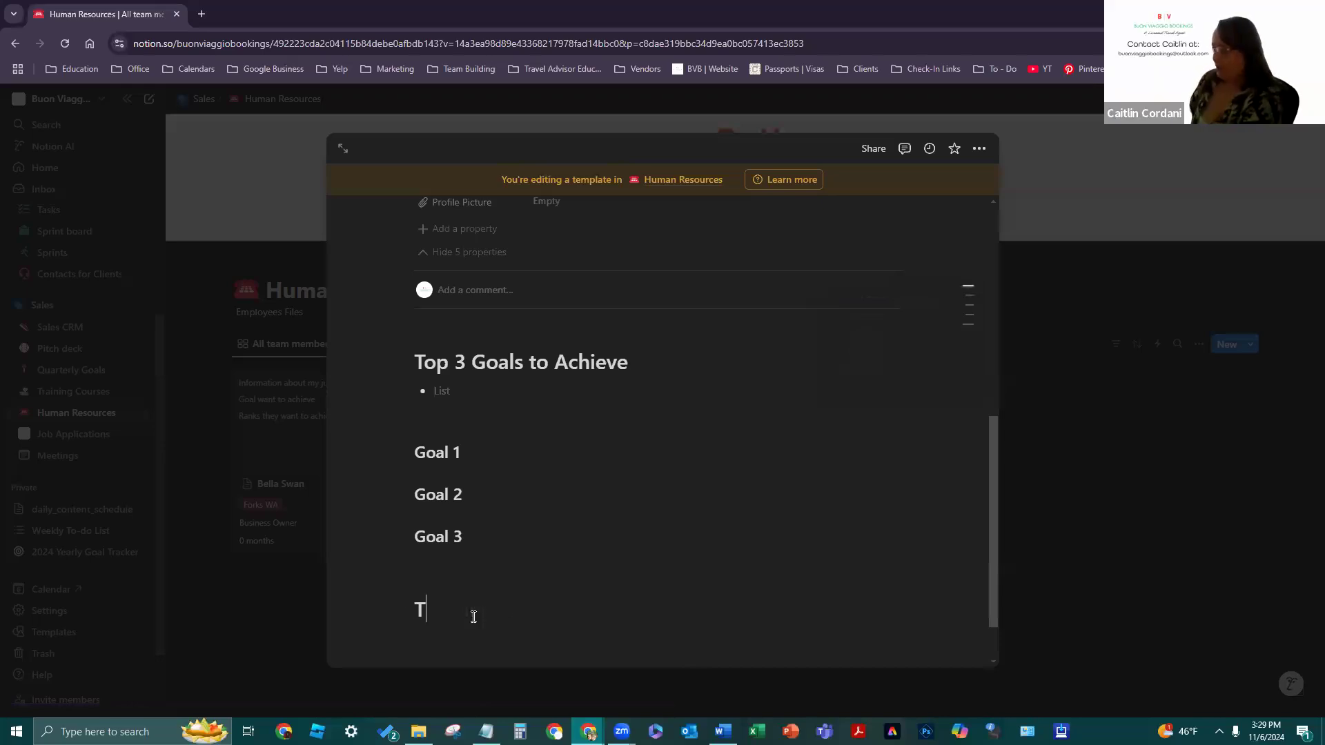
text(eam Building)
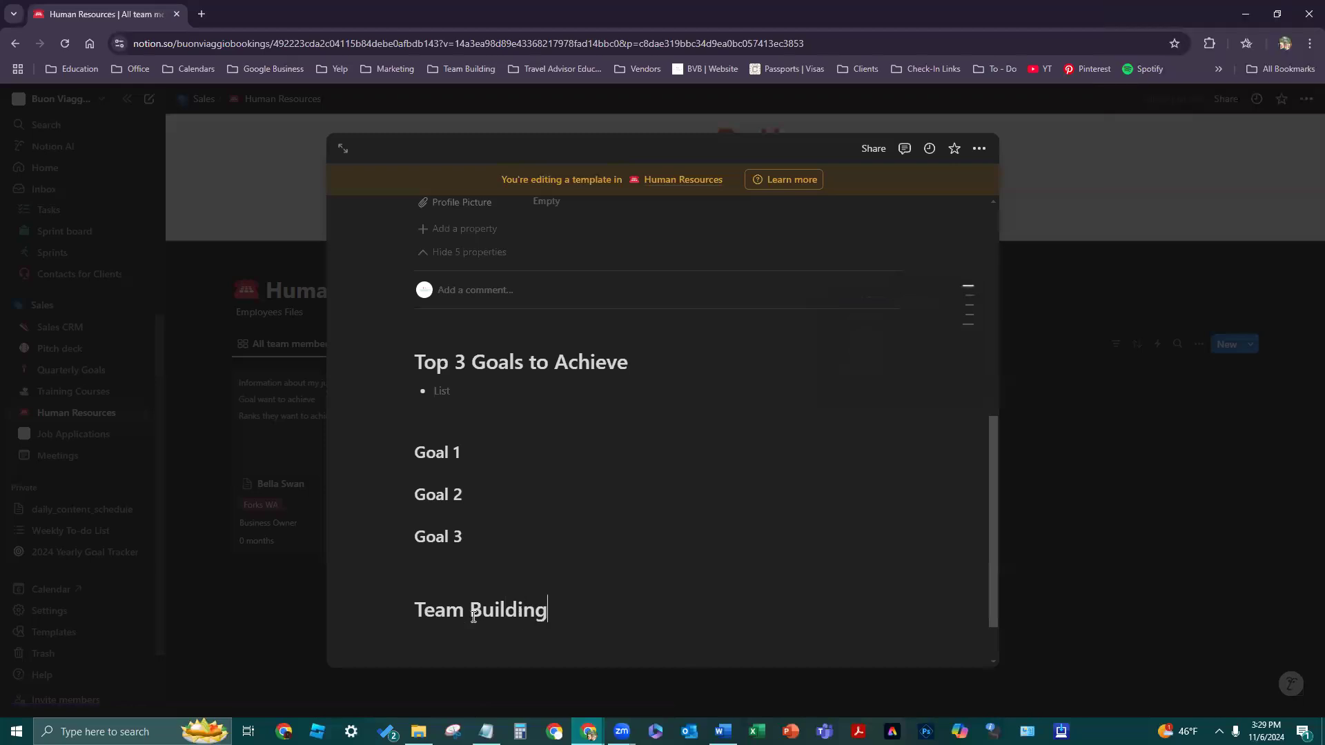
key(Return)
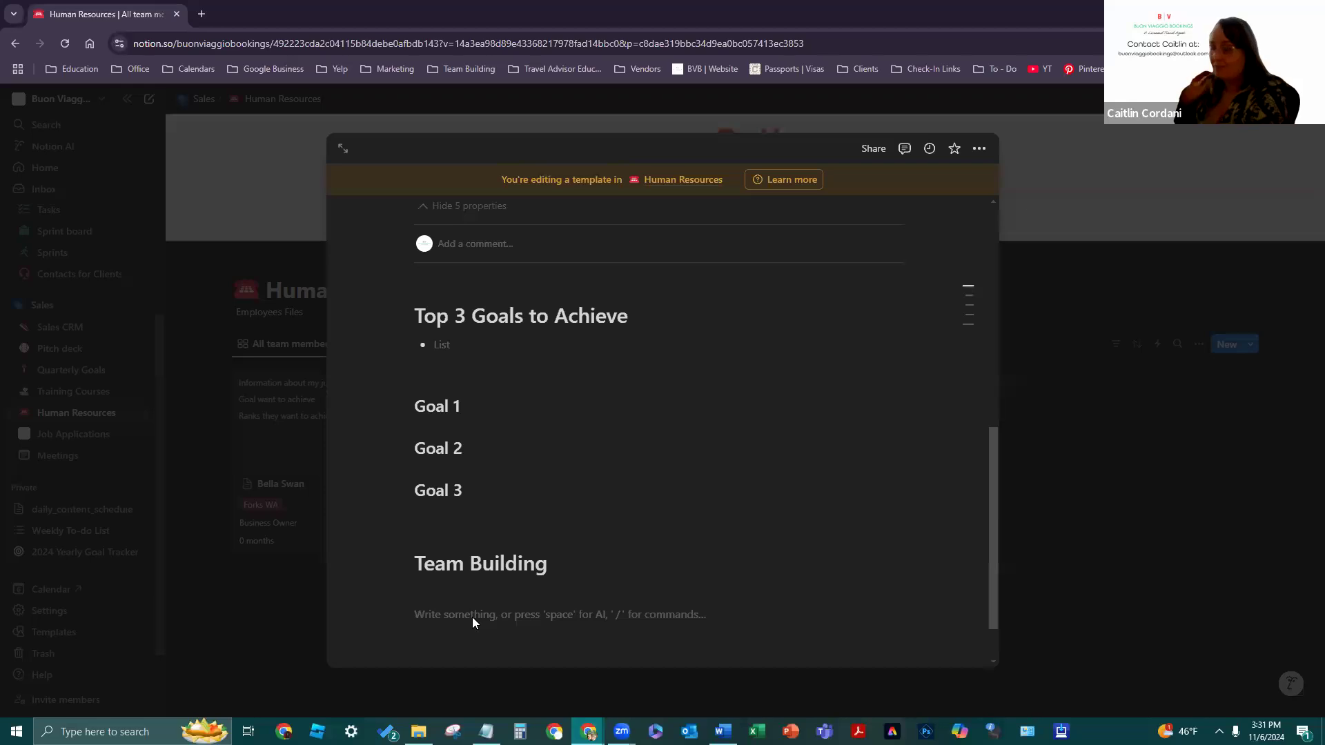
- Write 'Goals for Ranks' below Team Building as a heading and remove the empty line above it
click(474, 613)
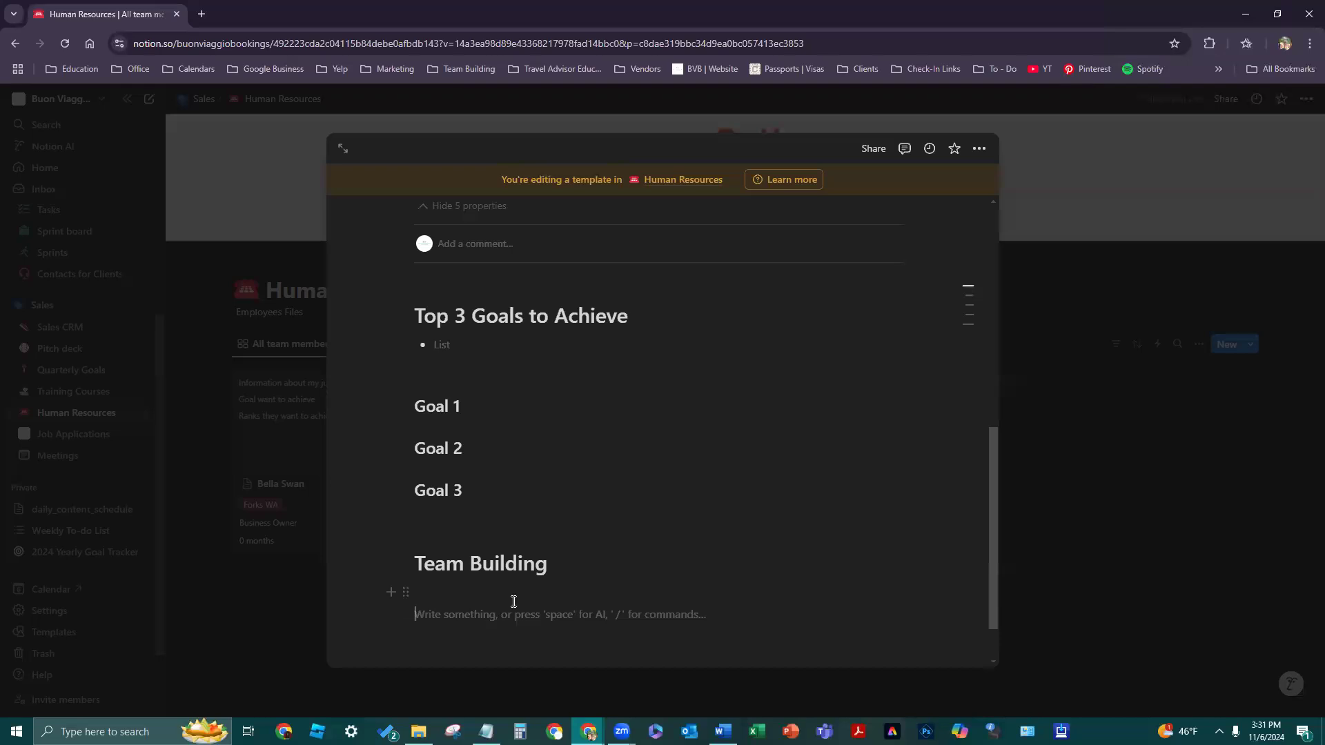
text(Goals for Ranks)
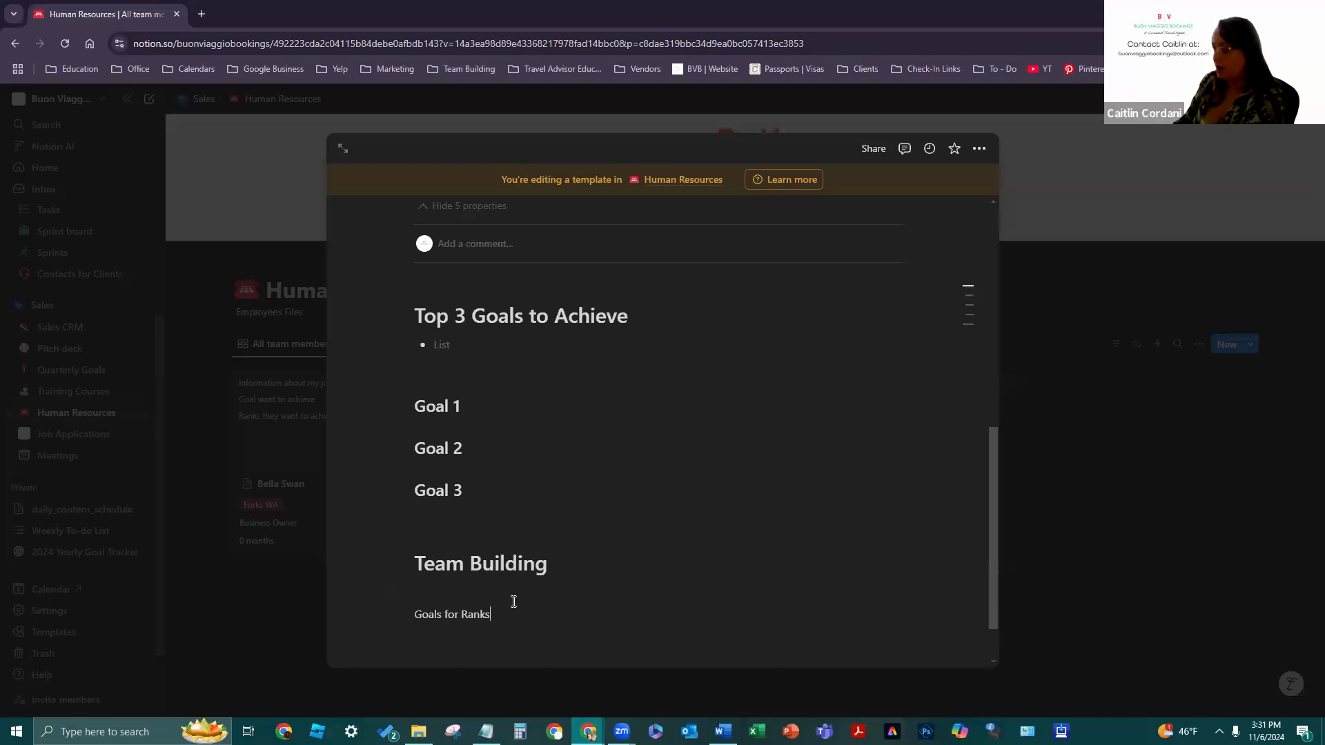
scroll(386, 545, down, 1)
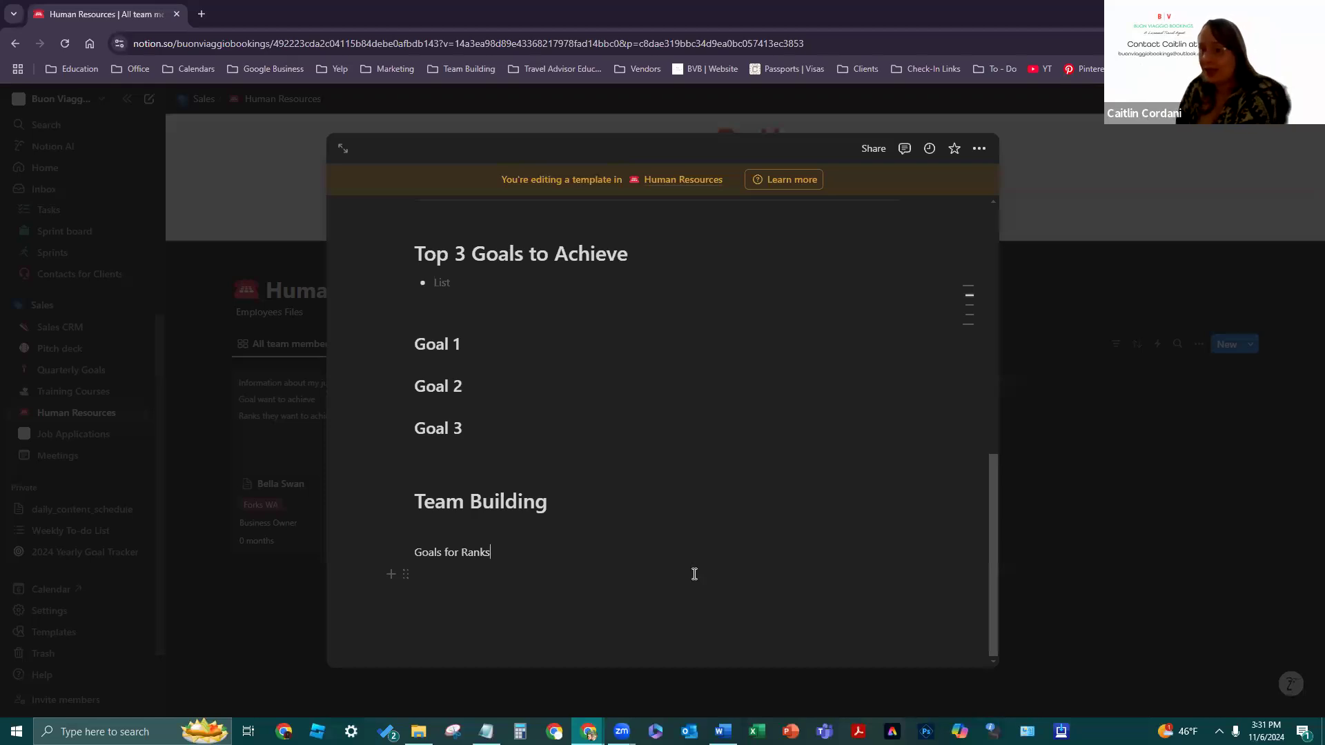
click(405, 552)
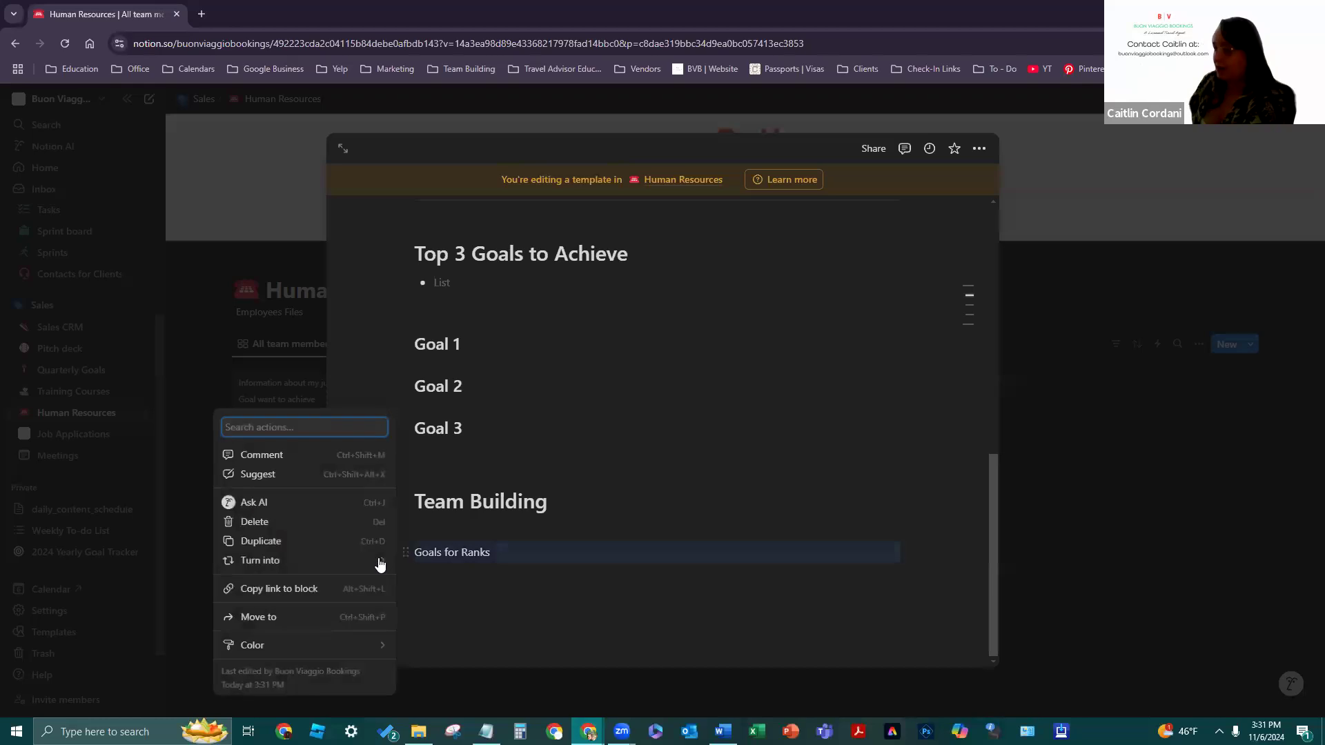
mouse_move(380, 564)
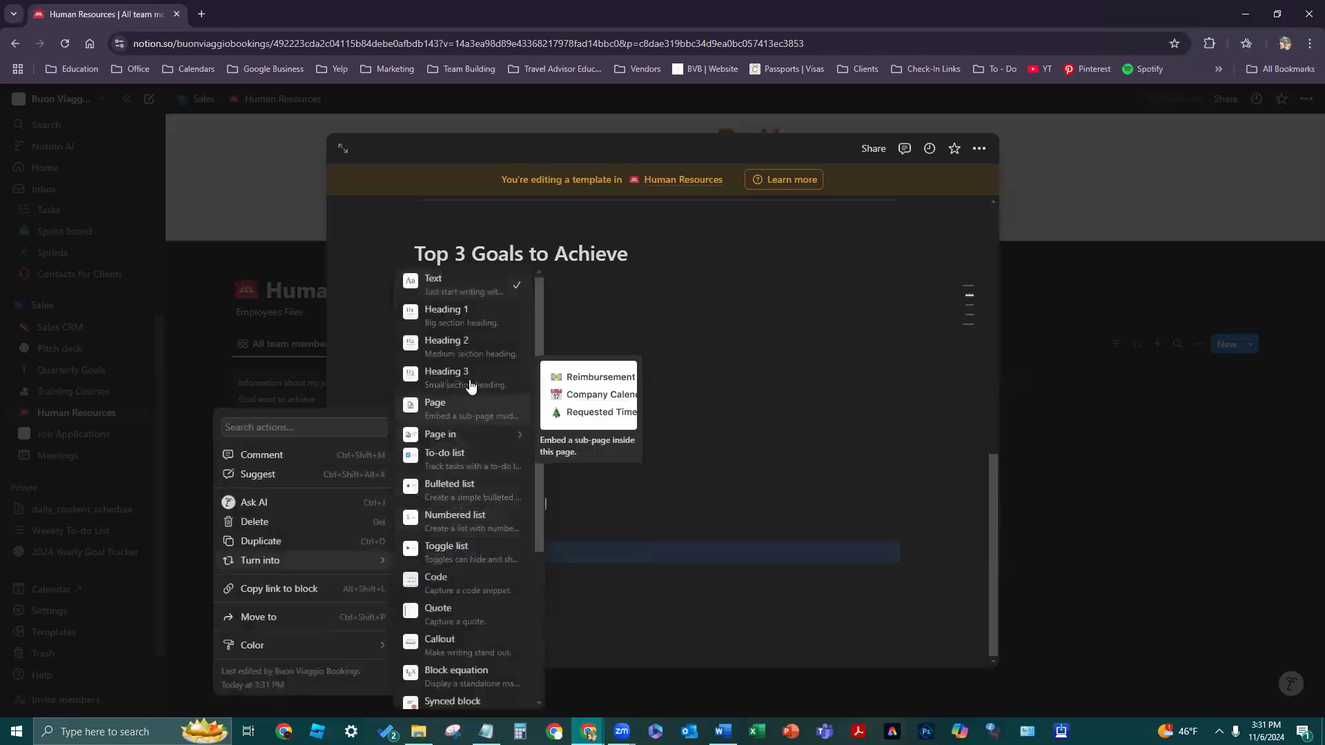
click(470, 378)
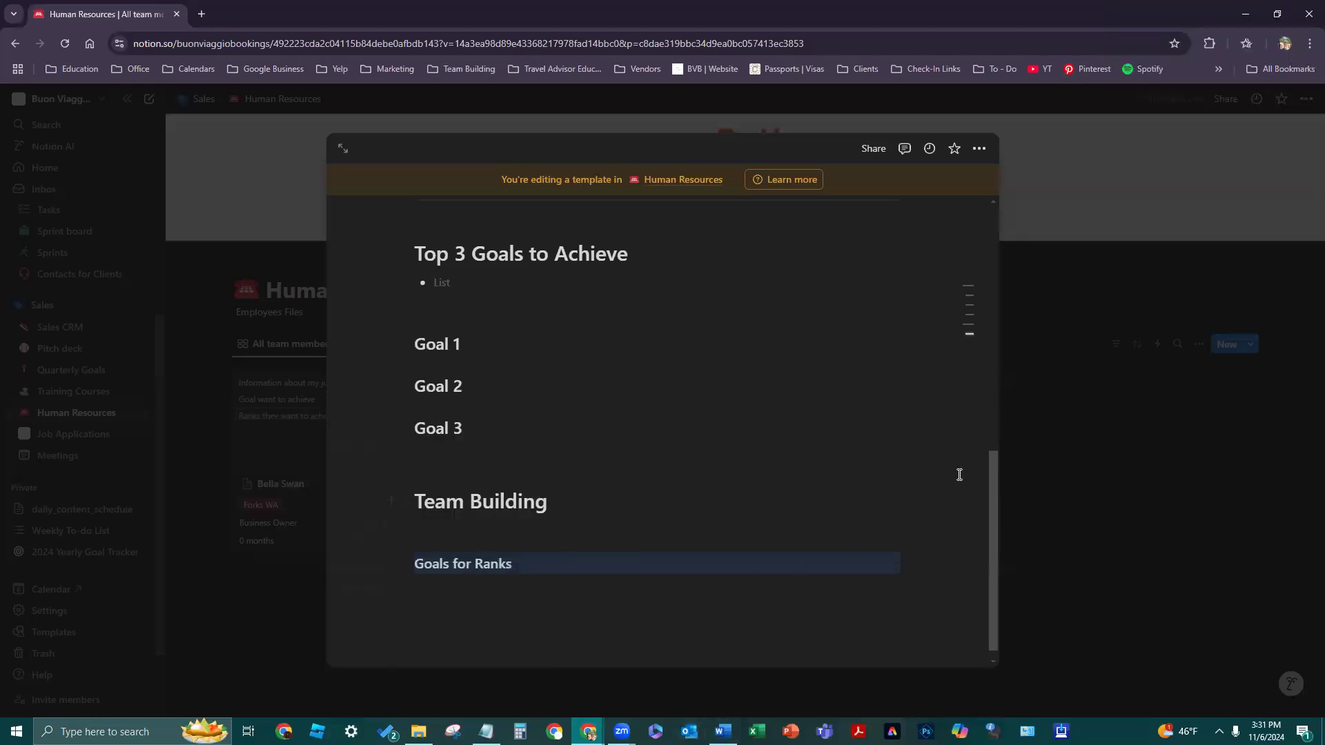
click(445, 577)
click(425, 536)
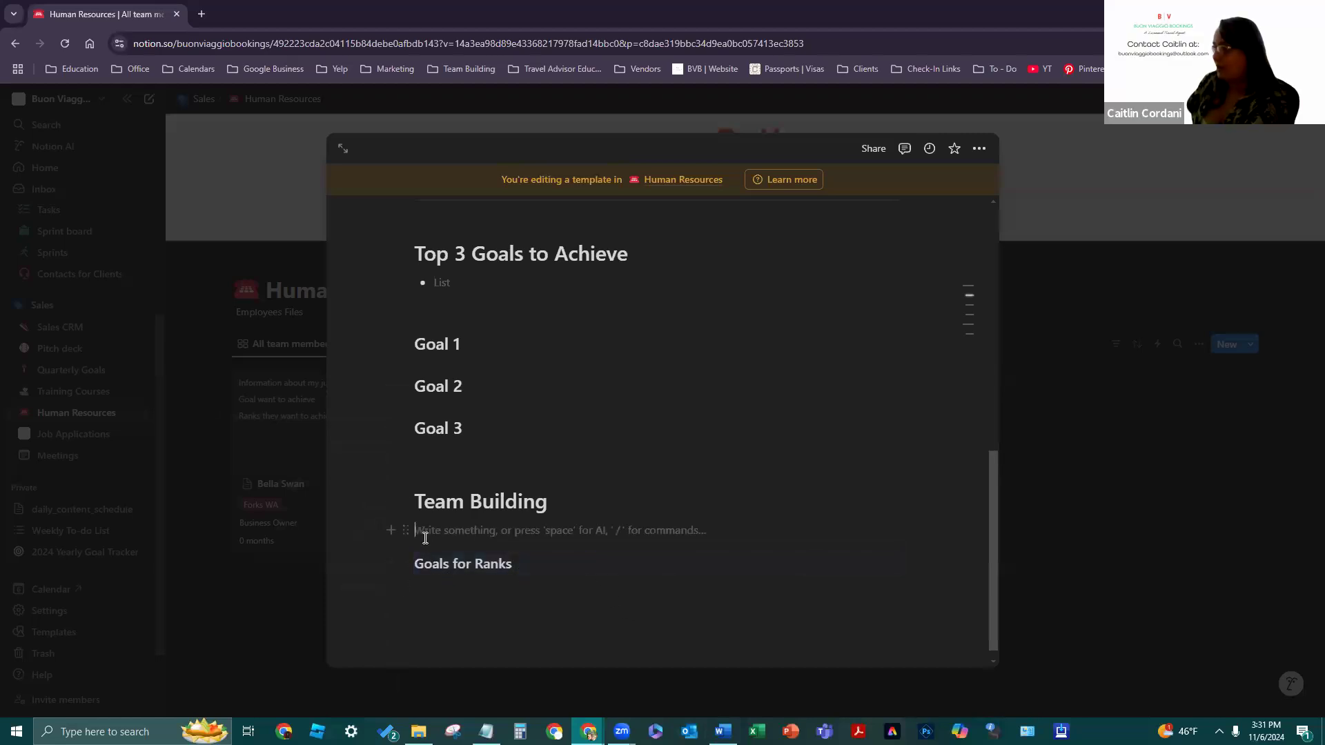
key(BackSpace)
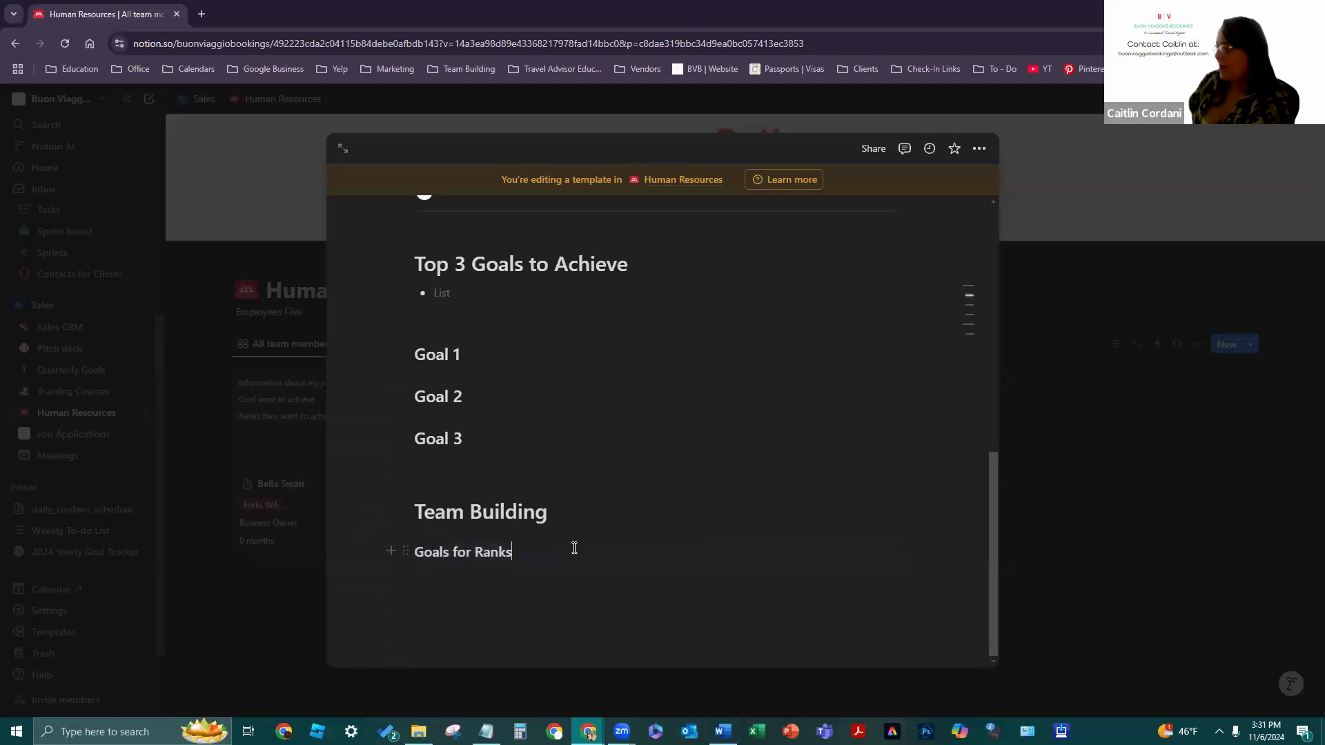
- Add a colon to make 'Goals for Ranks:' and turn it into Heading 2
mouse_move(940, 322)
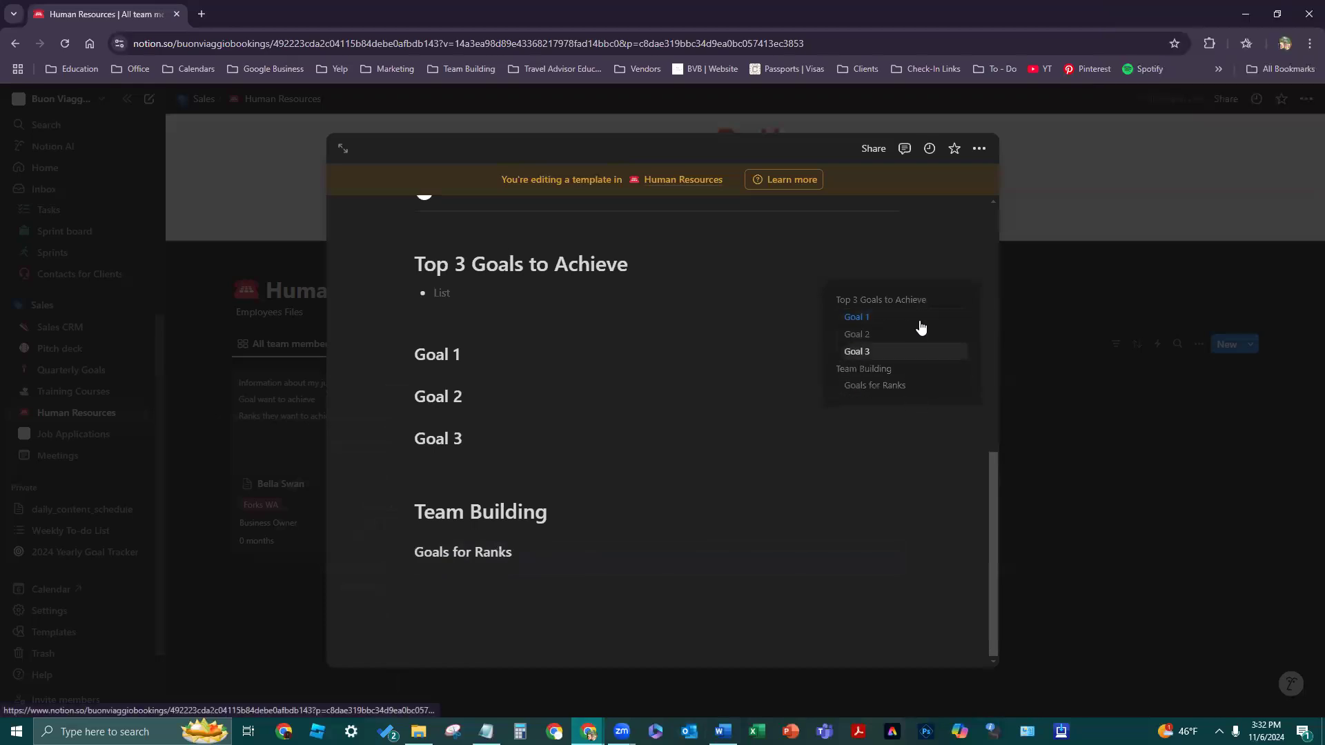
click(594, 576)
key(BackSpace)
text(:)
key(Return)
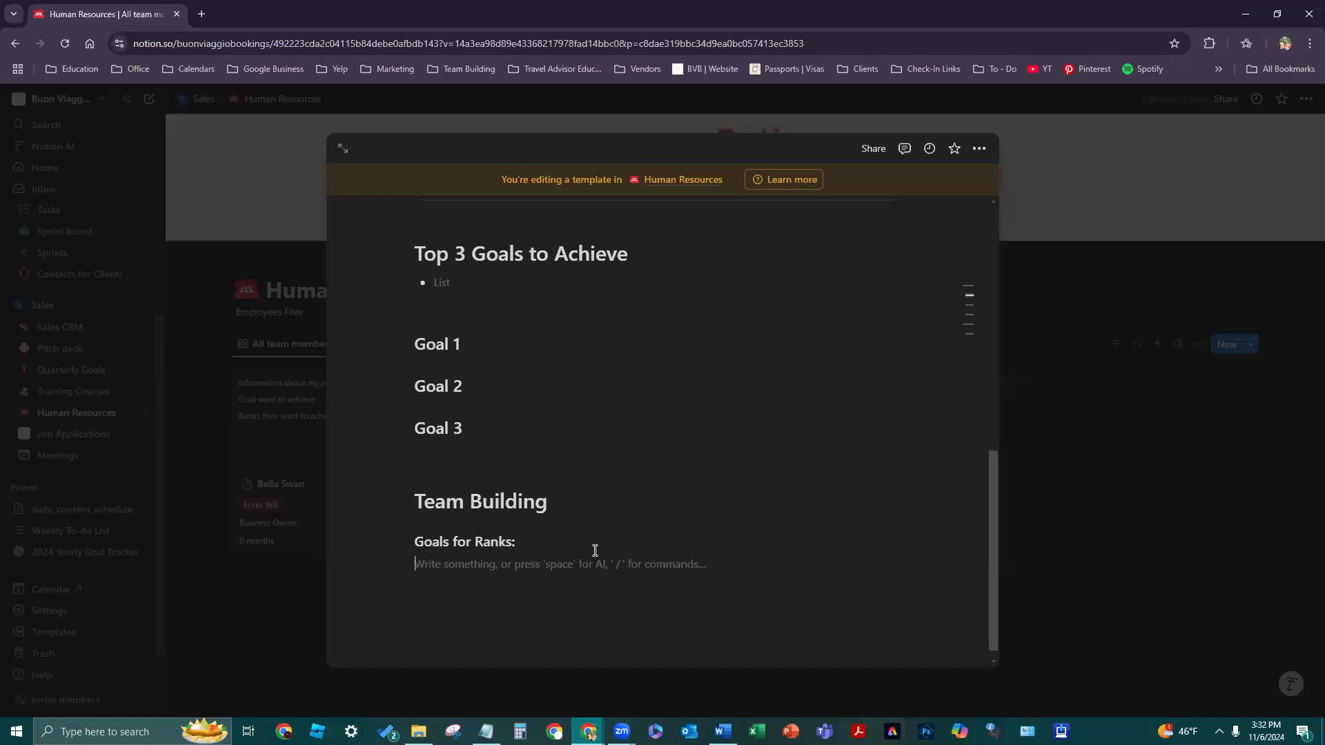
click(409, 540)
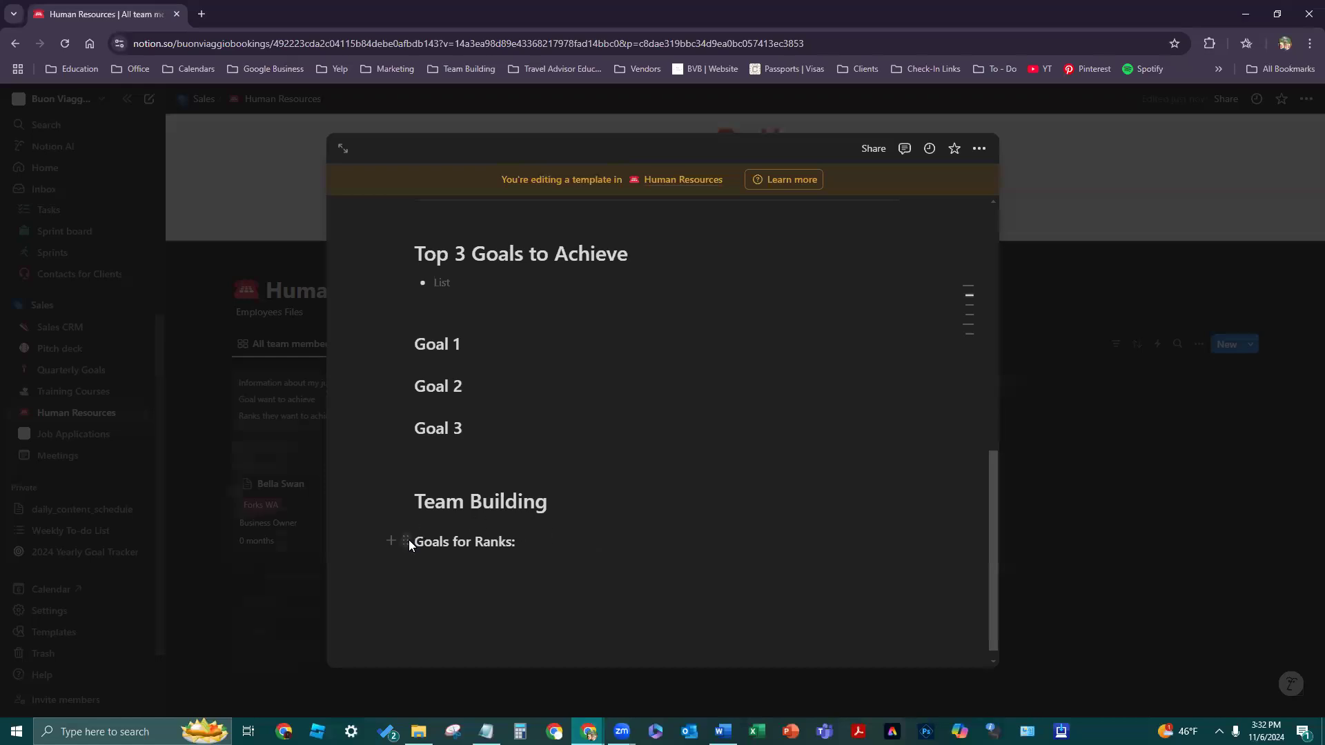
mouse_move(383, 548)
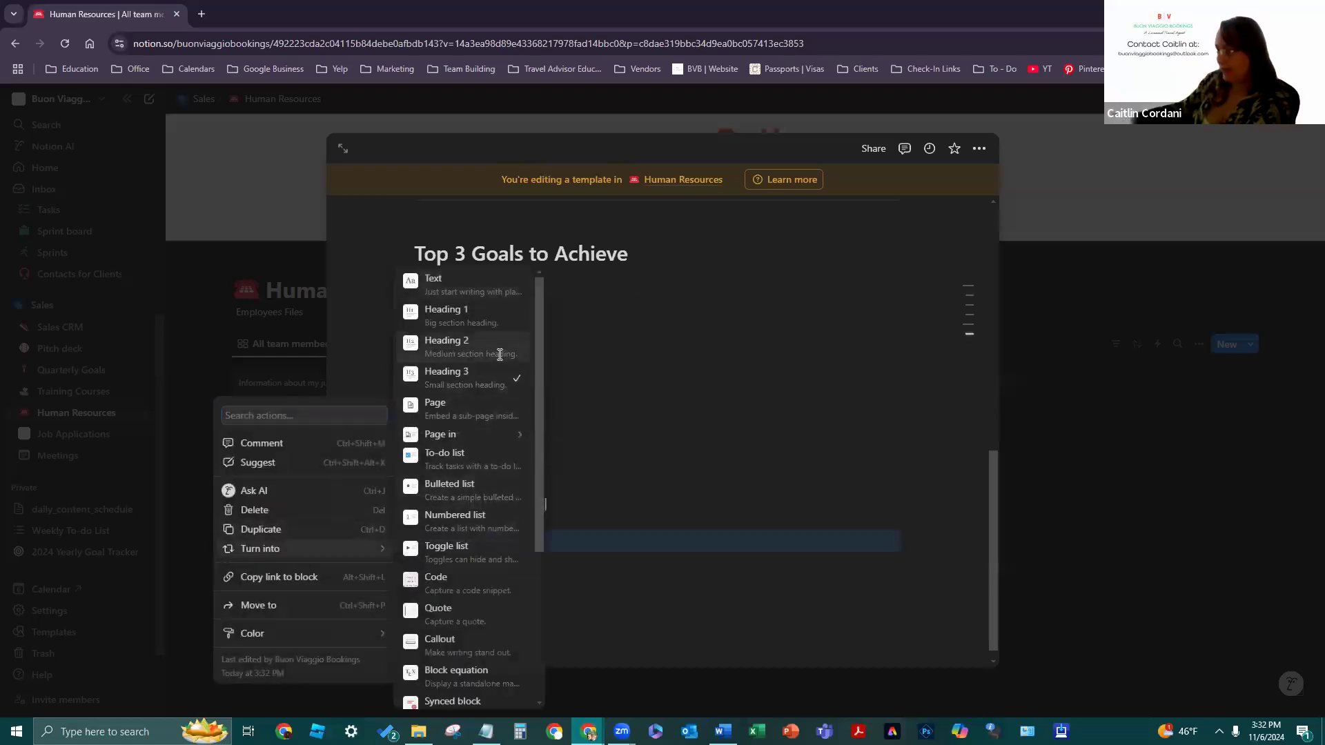
click(500, 355)
click(555, 555)
- List Executive, Bronze, Silver, Gold and Platinum on separate lines and select all five
click(507, 580)
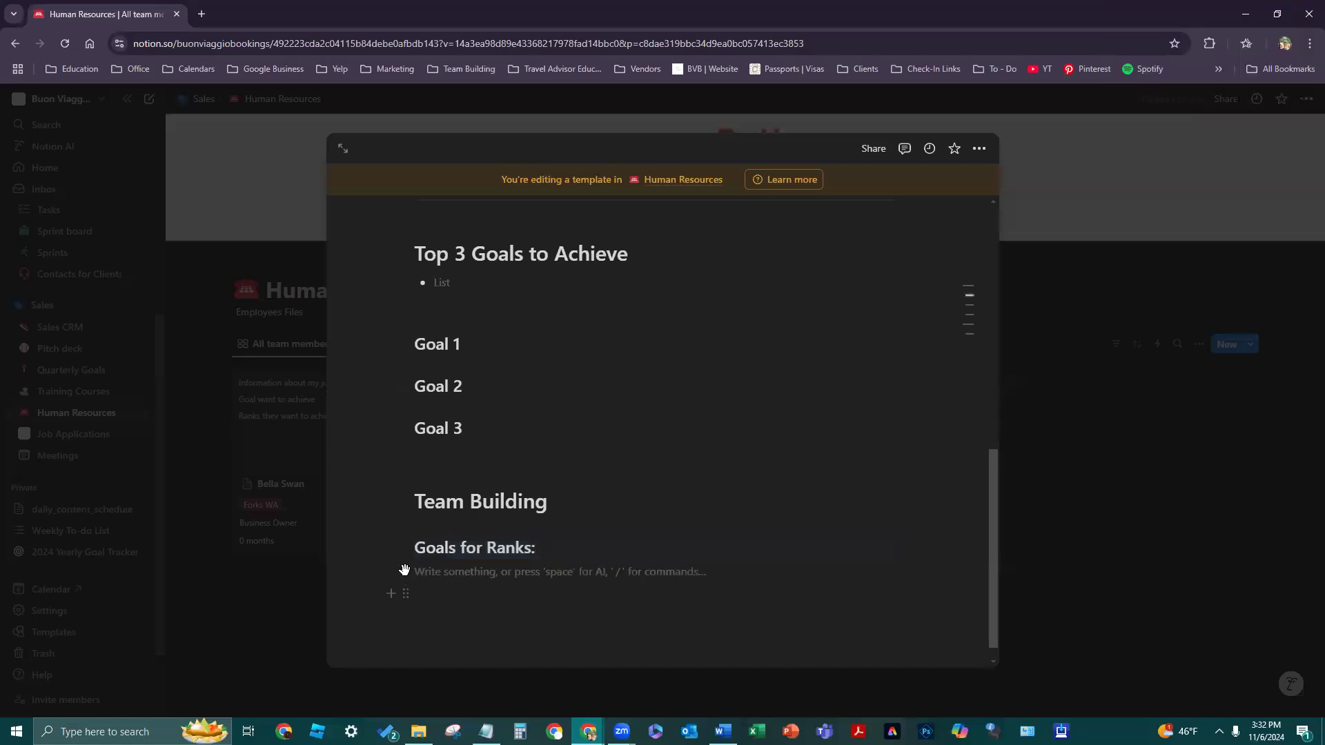
text(Ex)
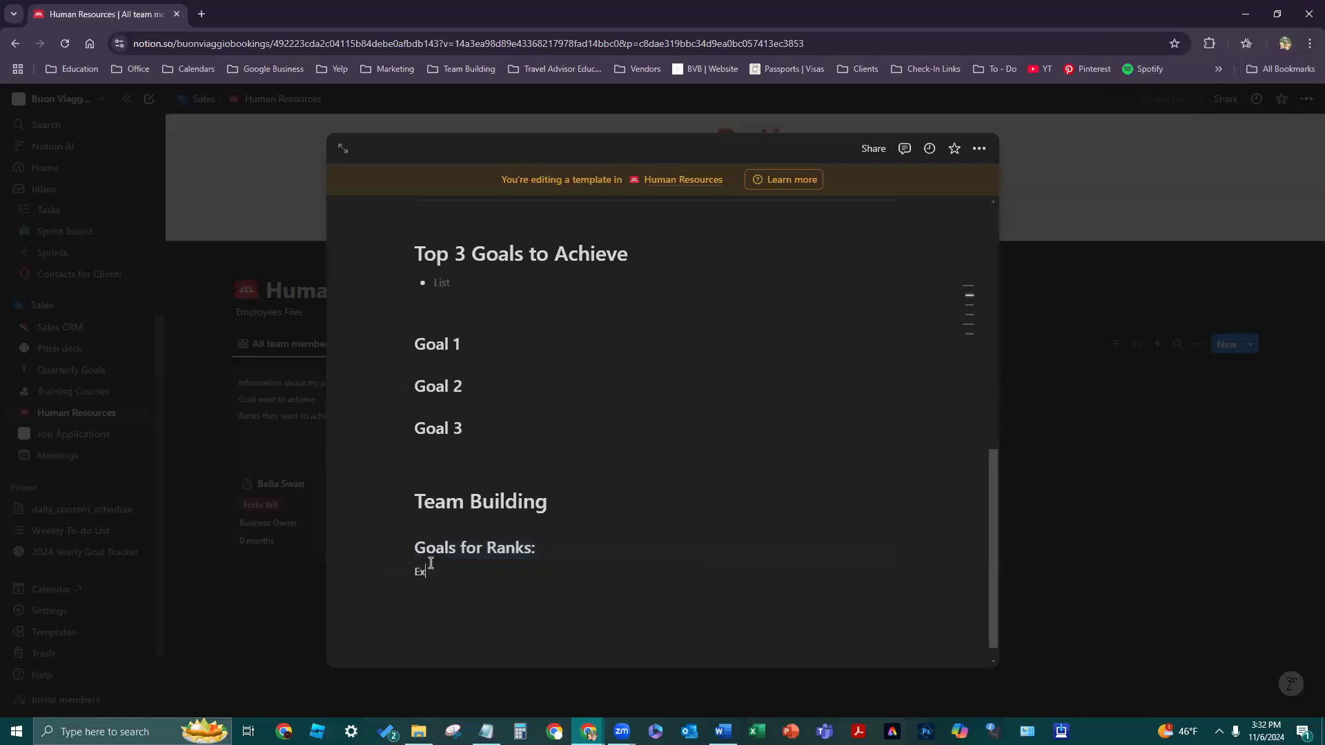
text(ecutive)
key(Return)
text(Bronze)
key(Return)
text(S)
key(BackSpace)
text(Si)
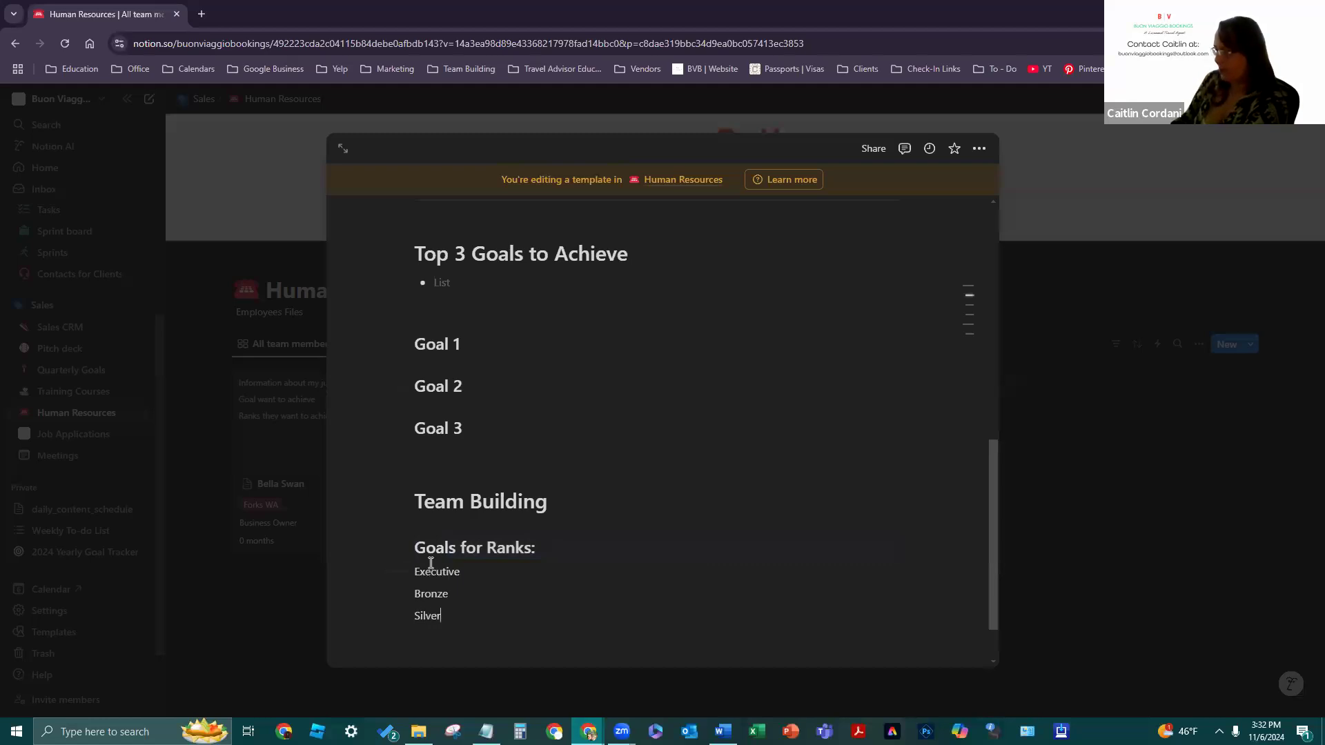
key(Return)
text(Gold)
key(Return)
text(Platinum)
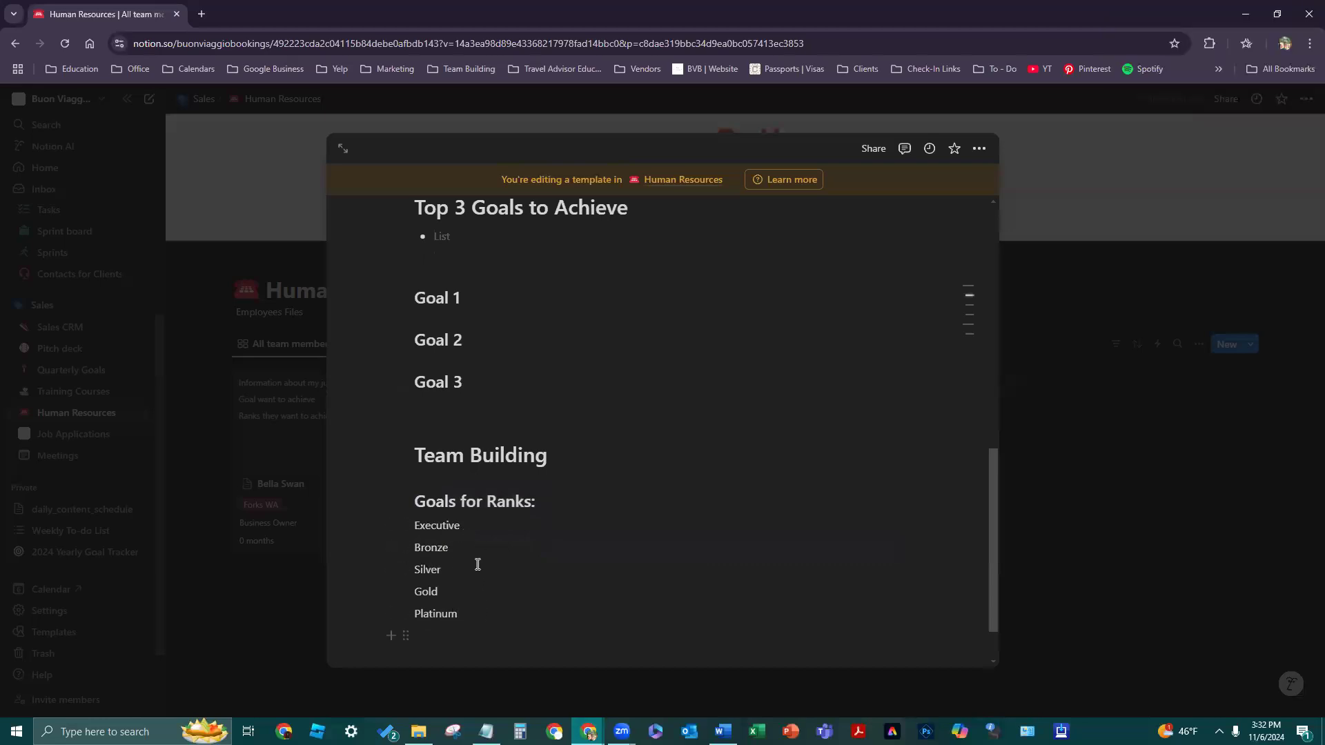
drag(467, 609, 400, 525)
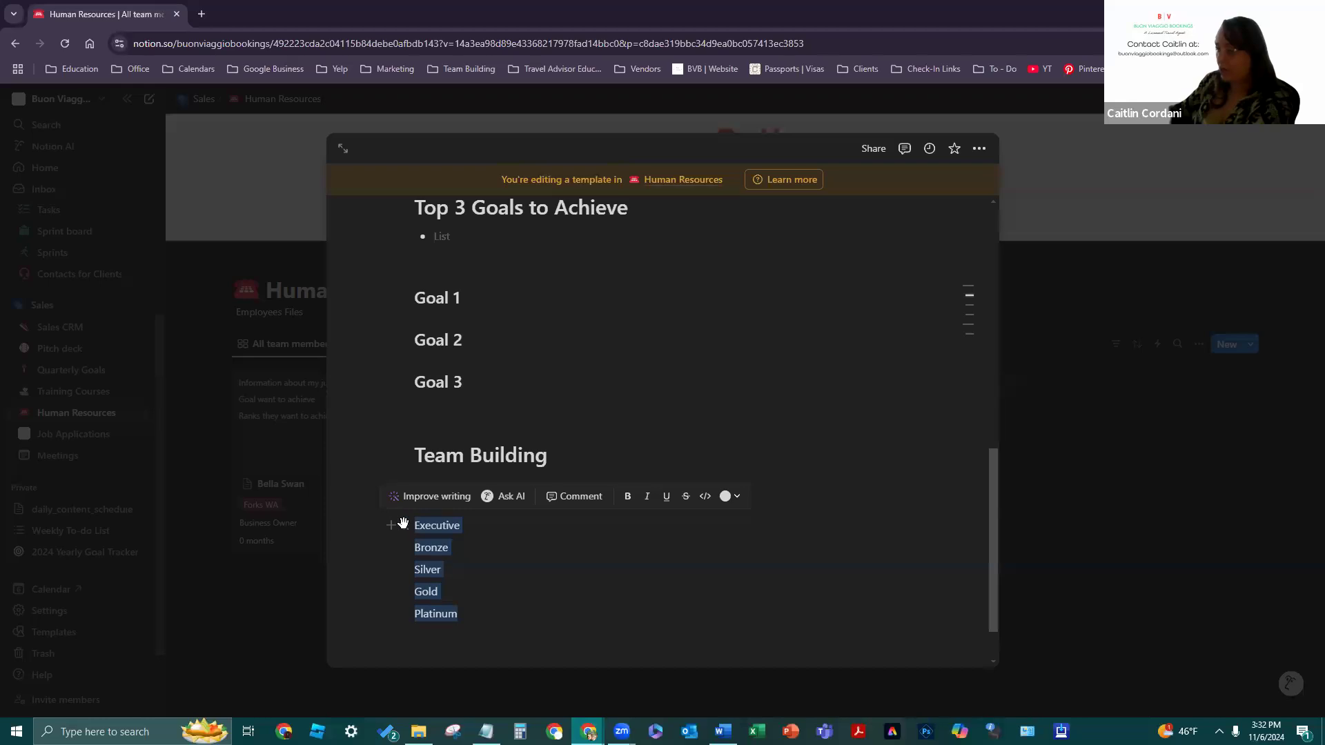
- Append a colon to the end of each rank line, Executive through Platinum
click(405, 524)
mouse_move(384, 514)
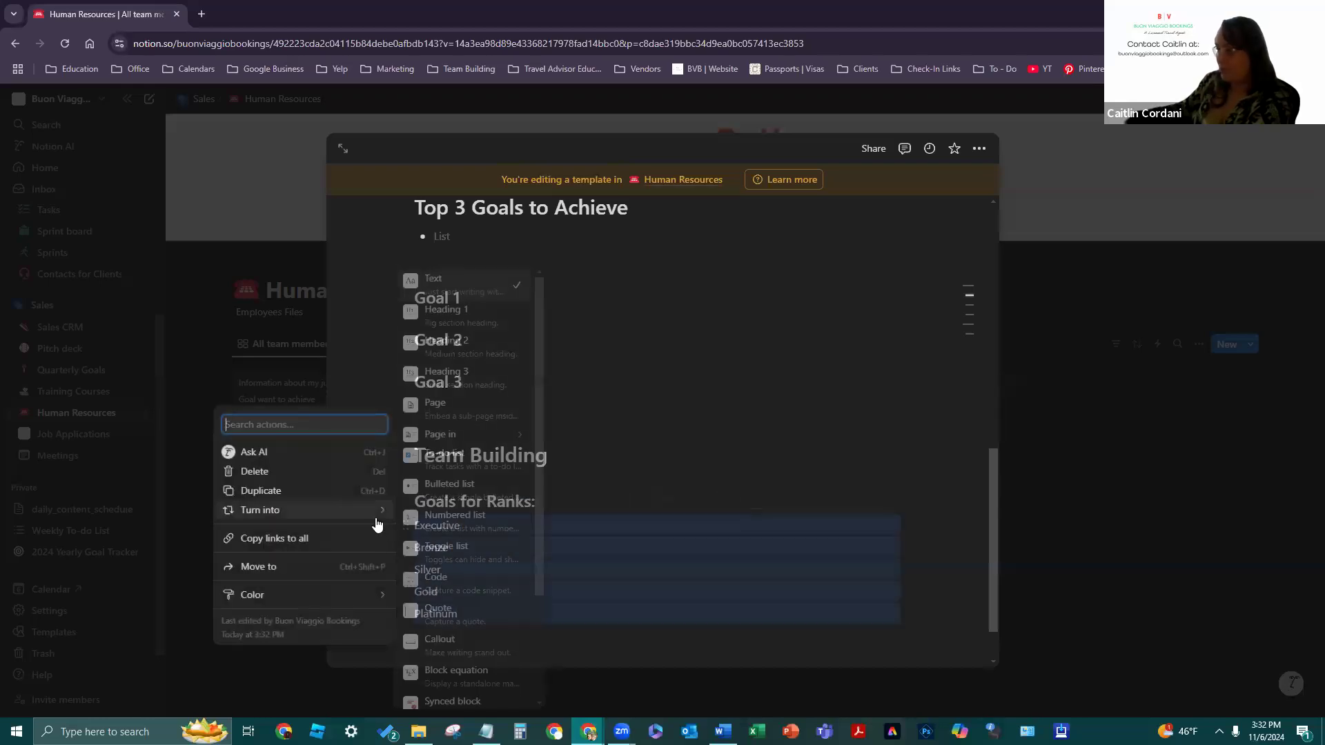
key(Escape)
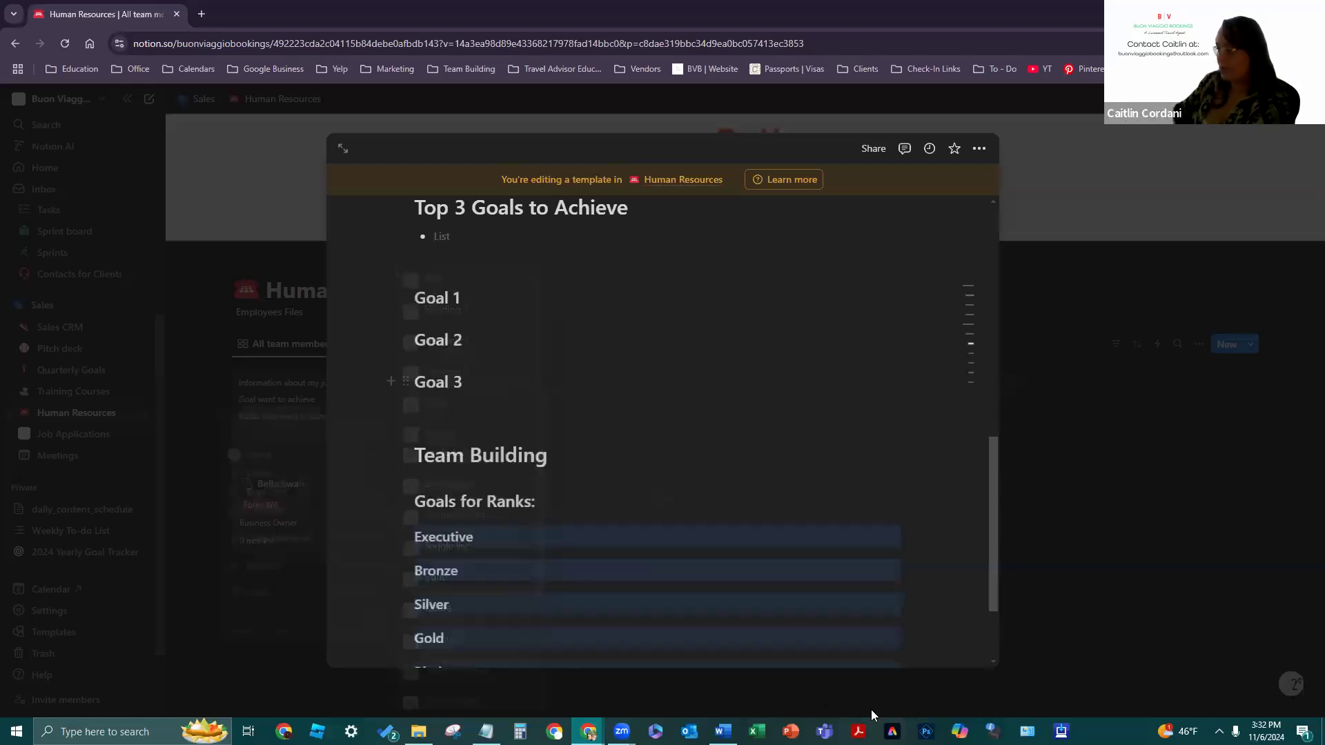
scroll(716, 482, down, 2)
click(714, 545)
mouse_move(956, 356)
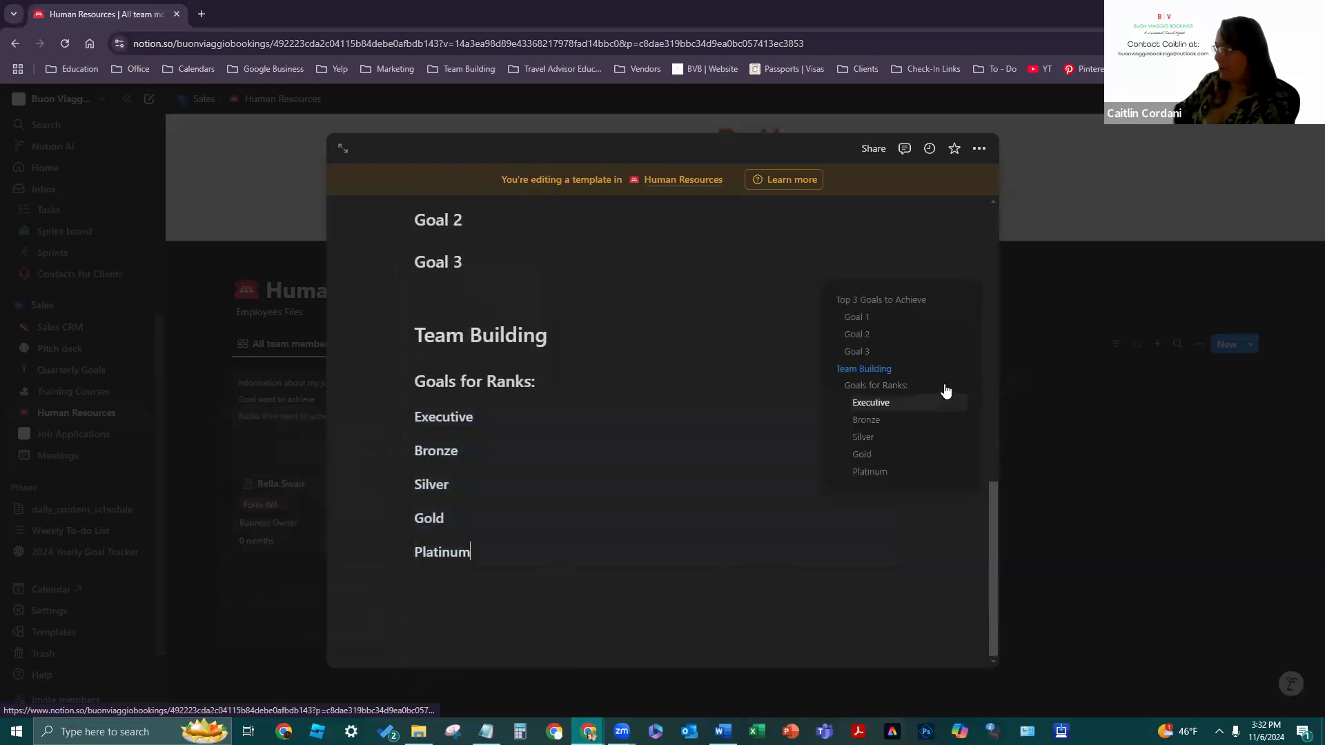
click(930, 526)
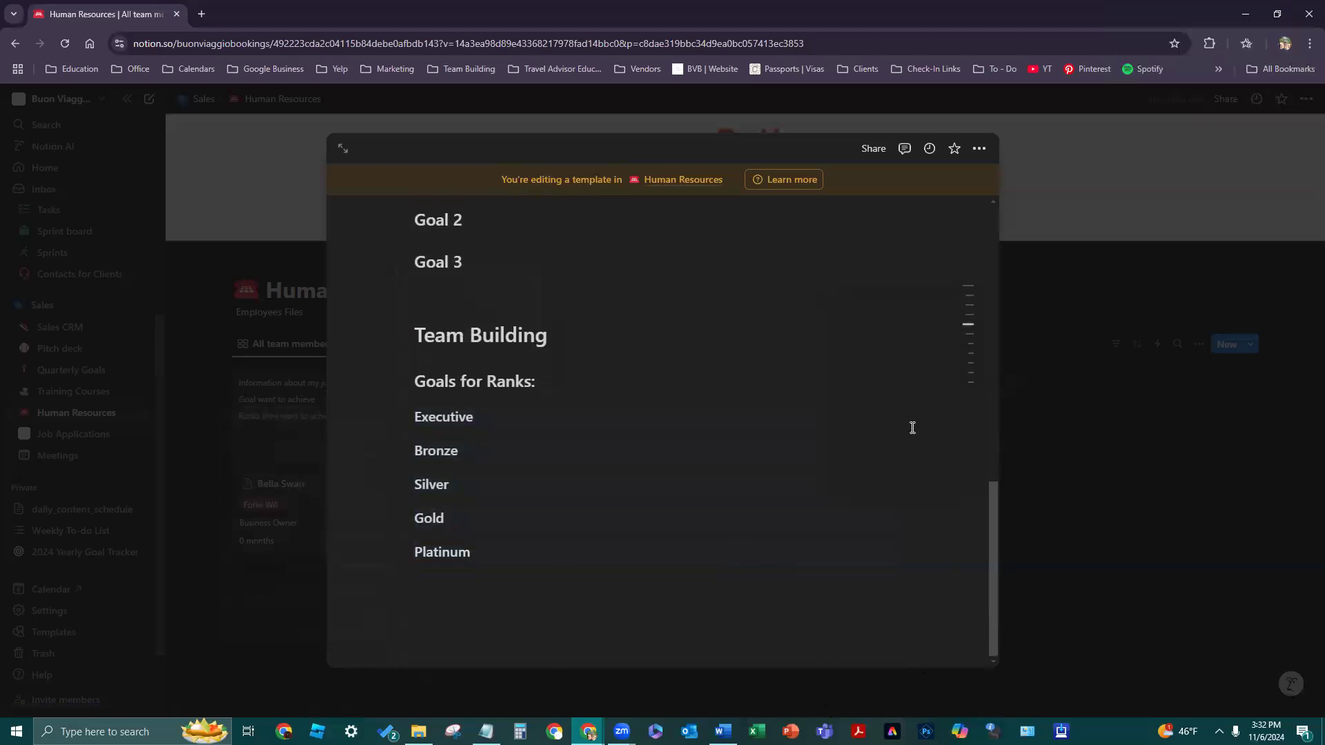
mouse_move(973, 386)
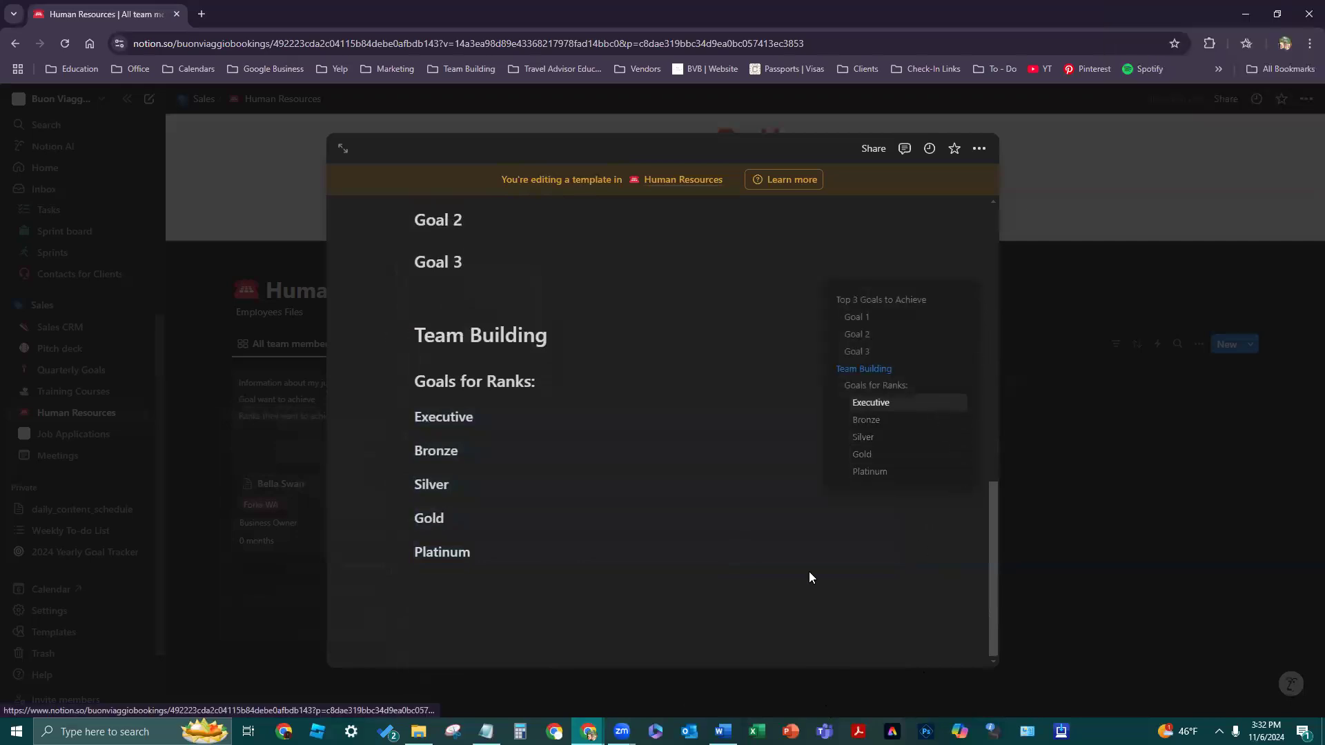
click(477, 560)
click(480, 413)
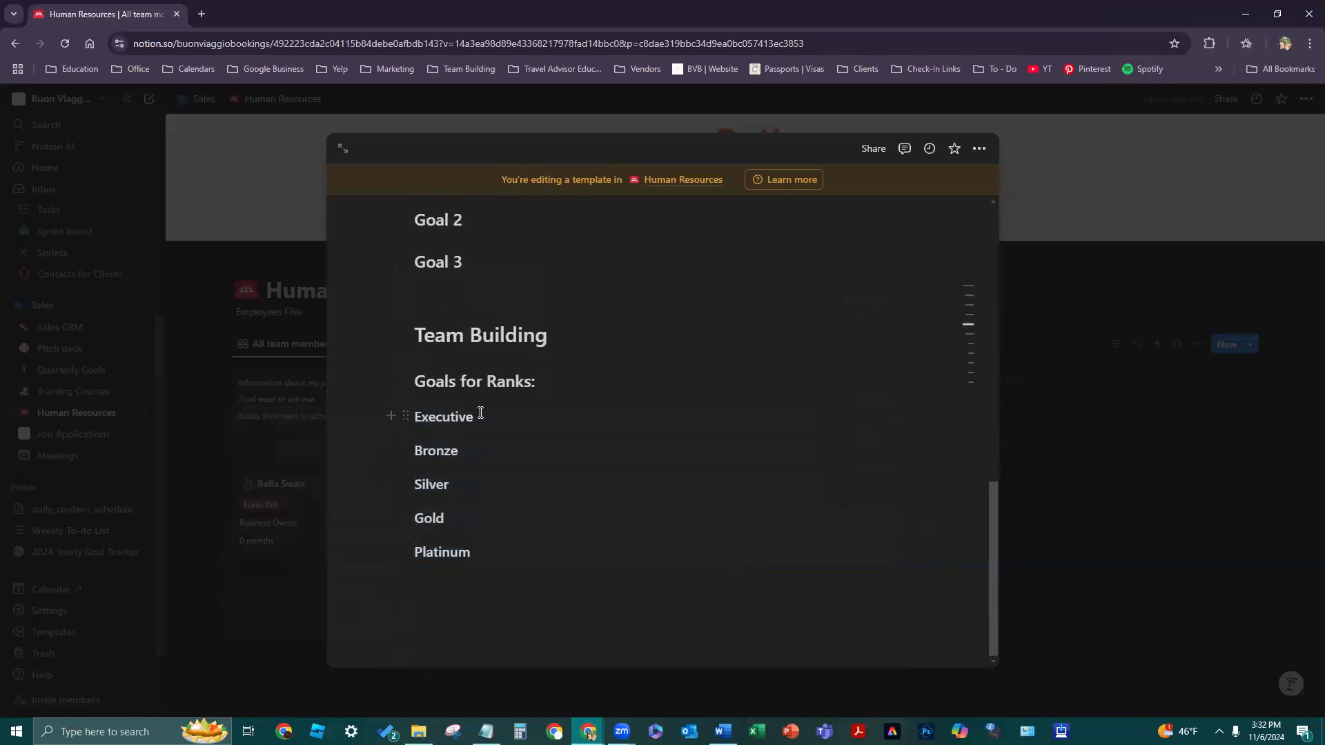
key(Down)
text(:)
key(Down)
text(:)
key(Down)
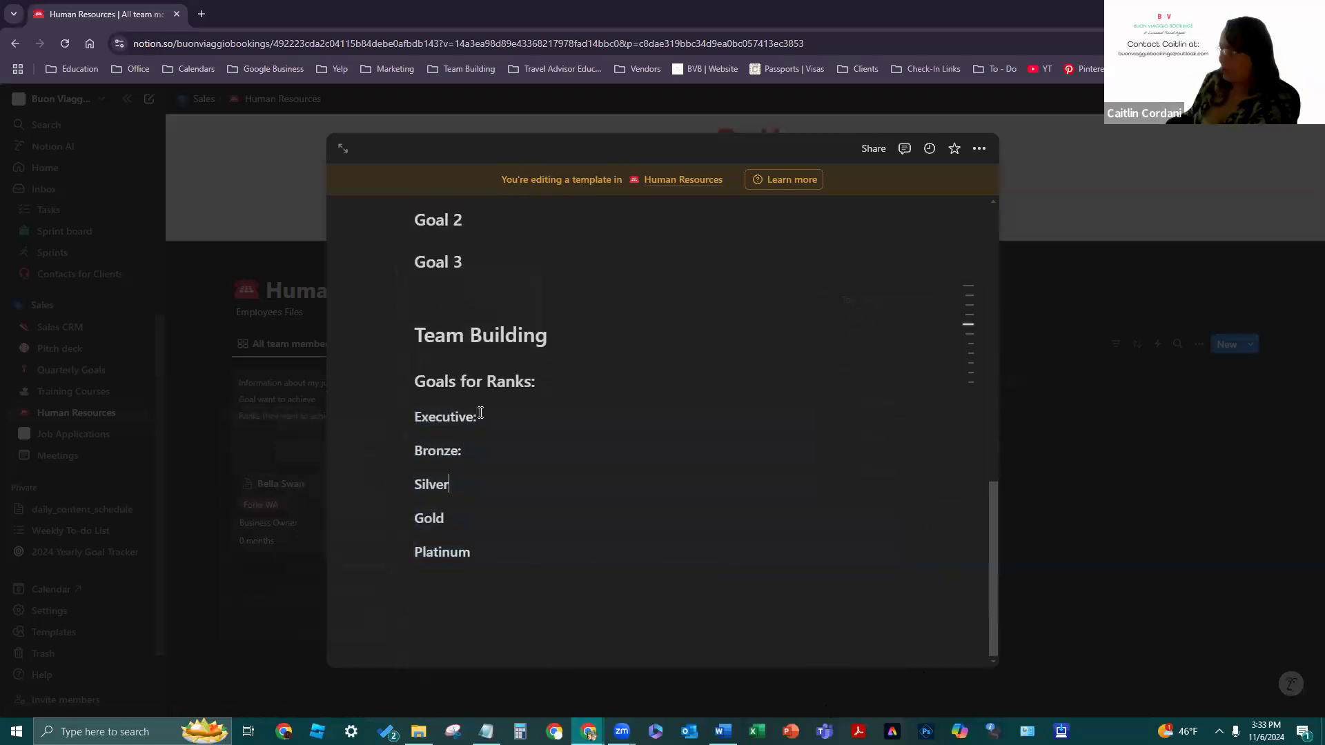
text(:)
key(Down)
text(:)
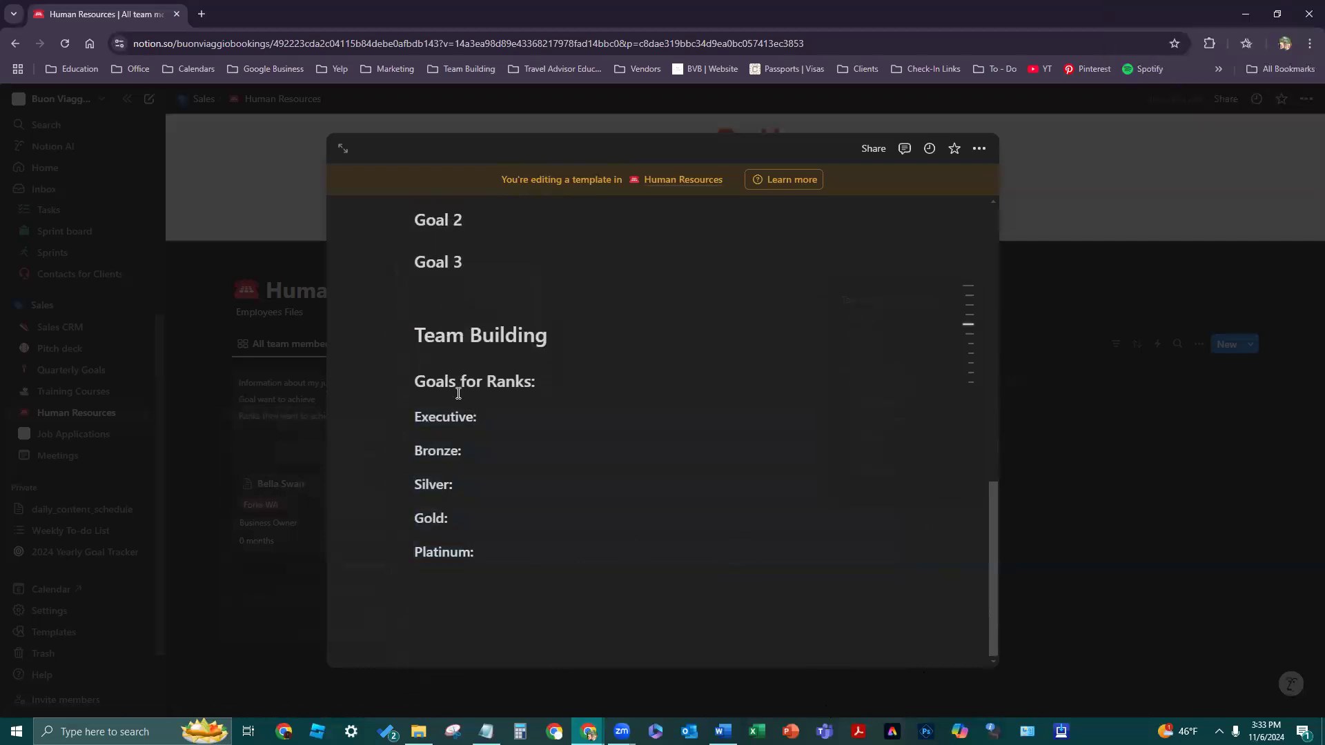
- Delete the trailing colon from the 'Goals for Ranks:' heading
scroll(710, 391, up, 1)
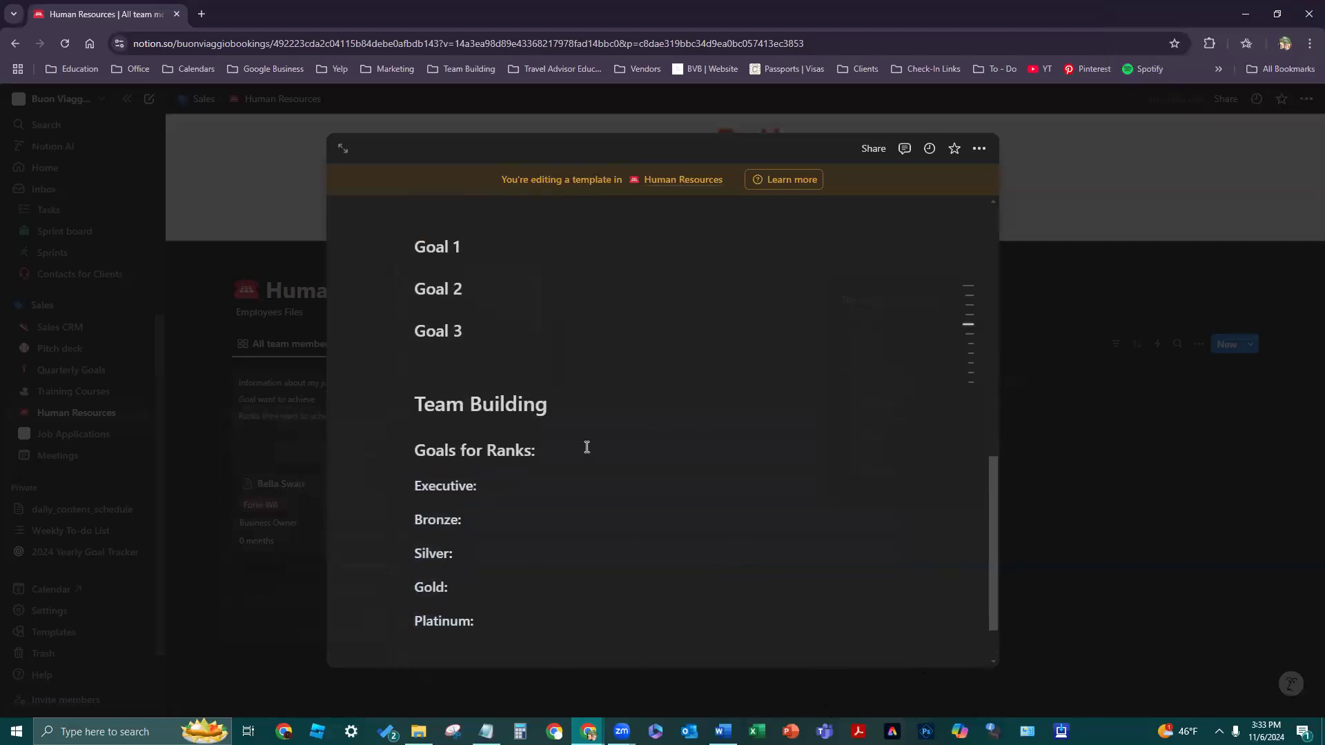
click(569, 452)
key(BackSpace)
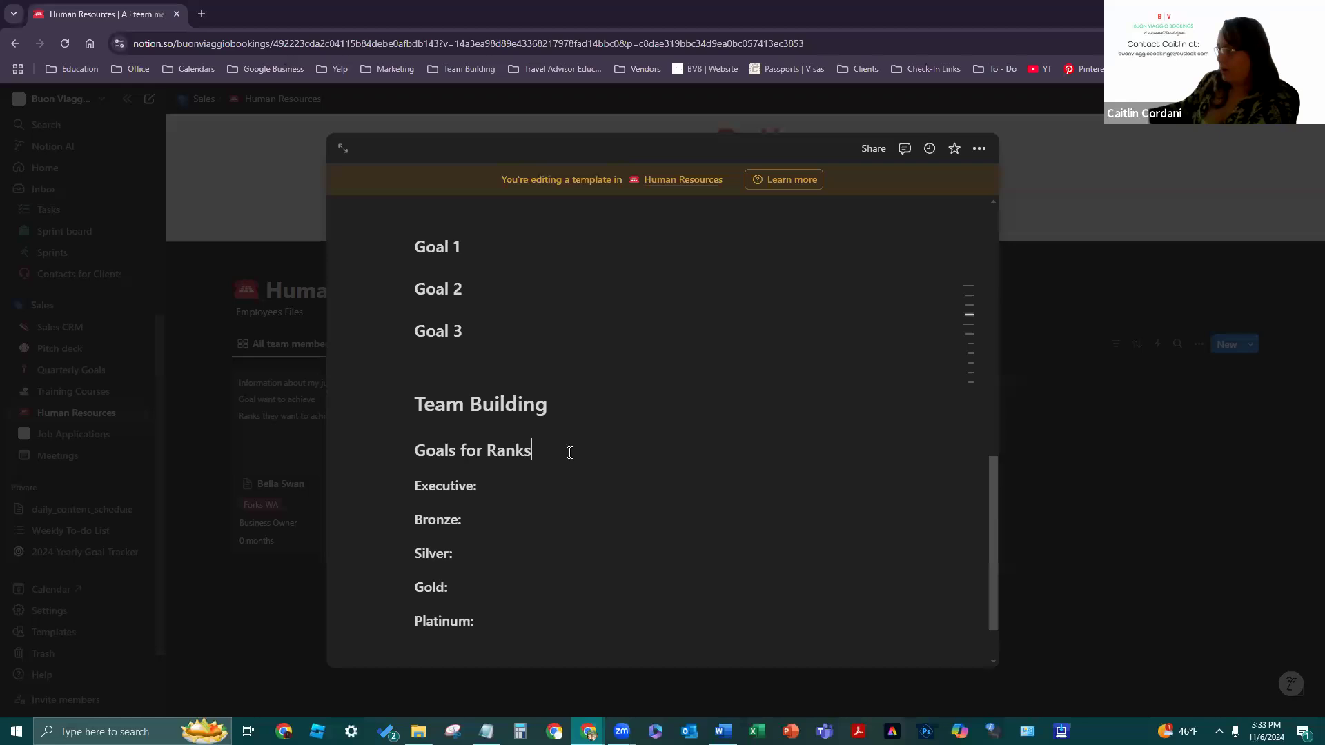
click(474, 372)
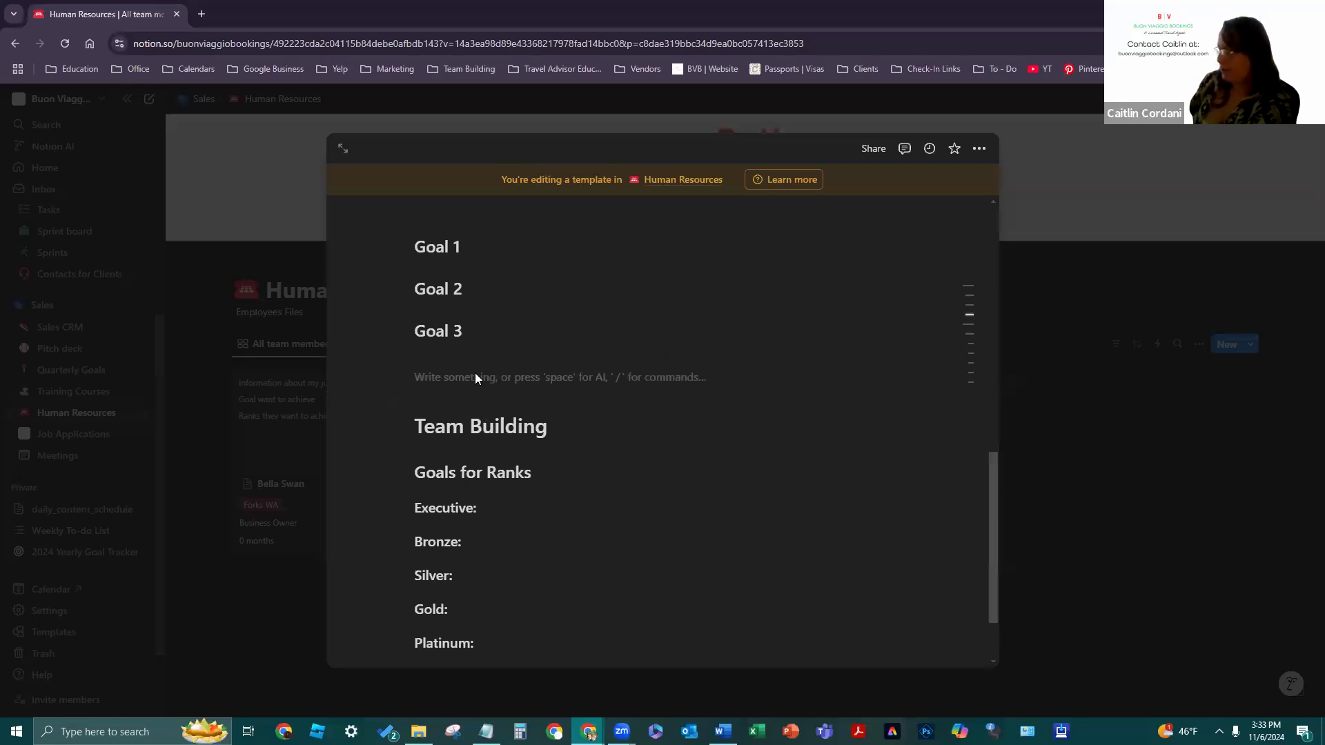
scroll(492, 377, up, 3)
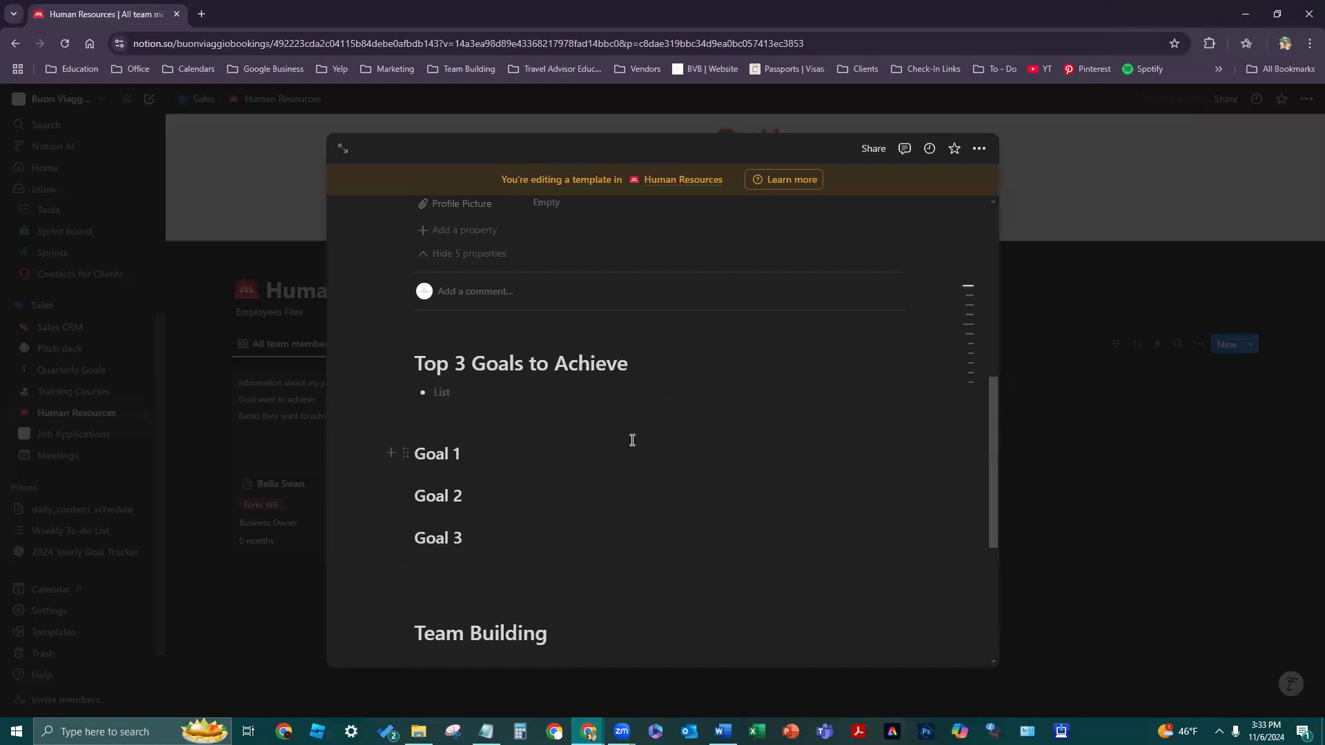
scroll(632, 440, down, 5)
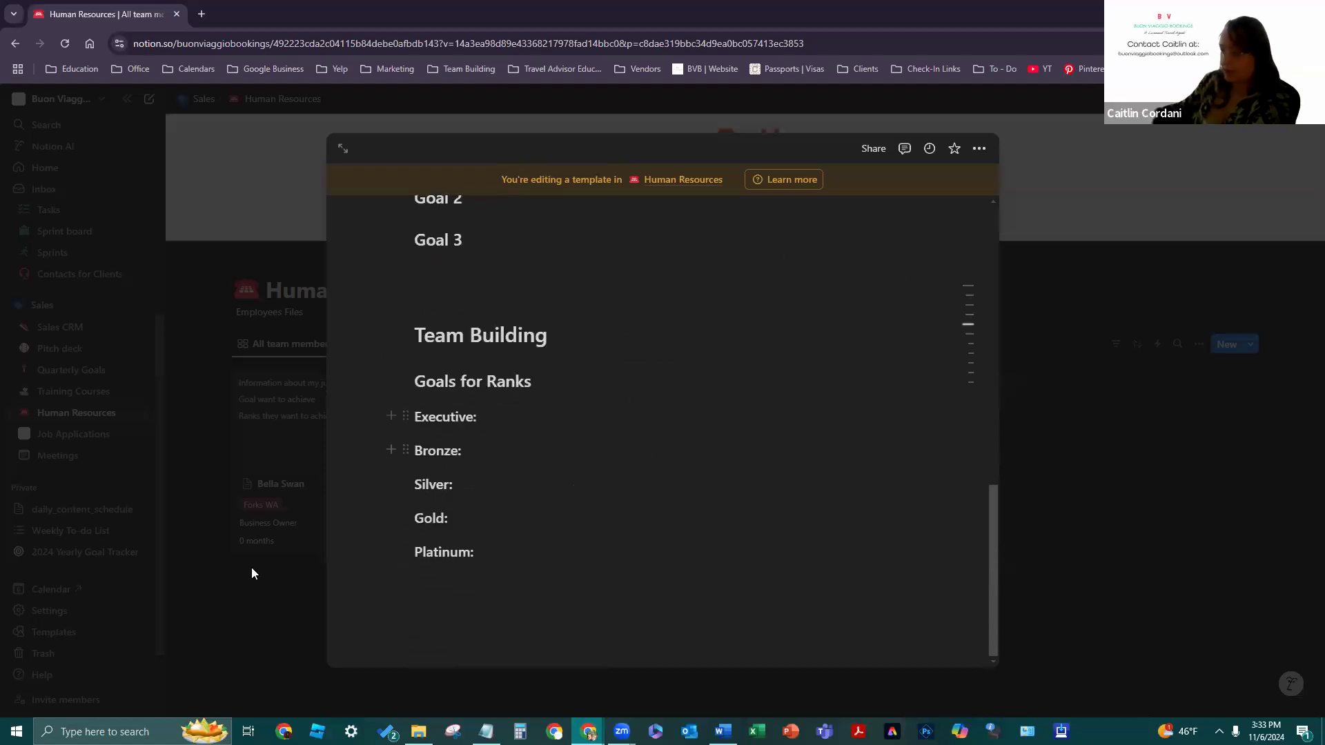
- Close the template editor and apply the New team member template to the existing New team member card
click(173, 669)
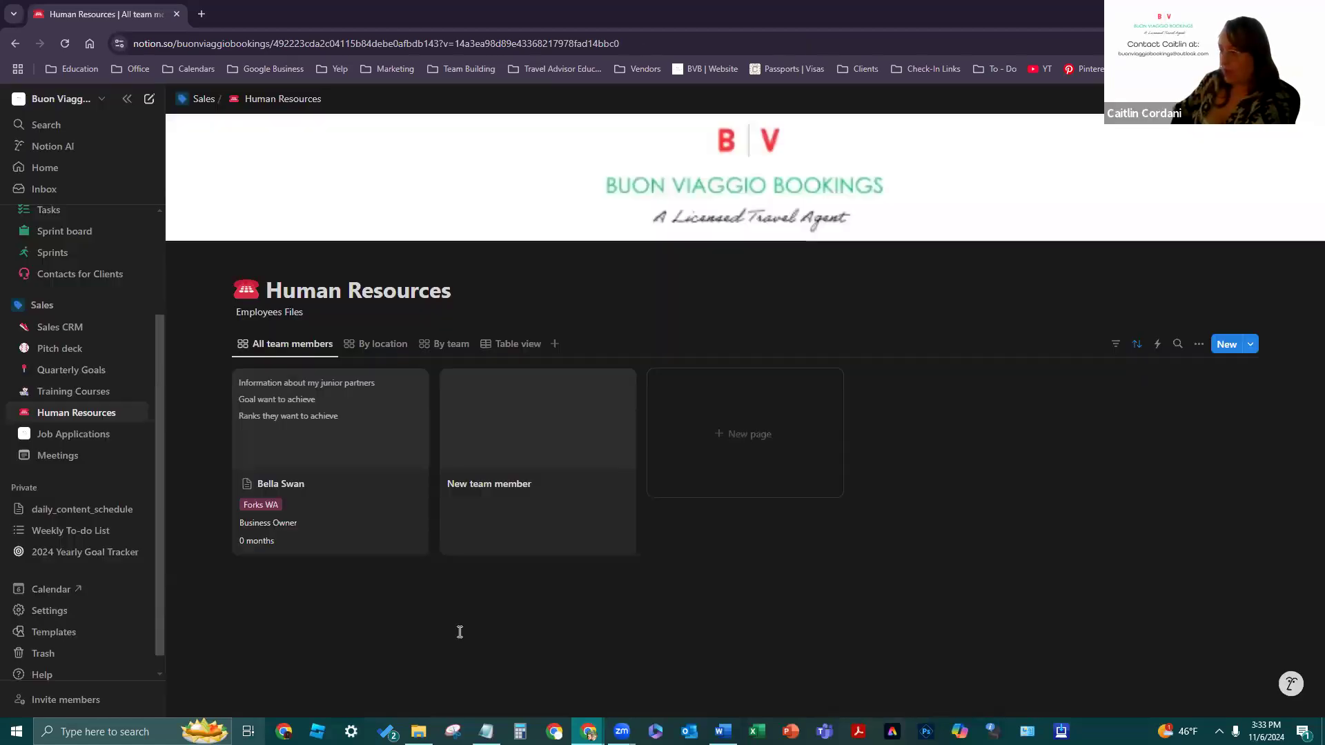
click(532, 466)
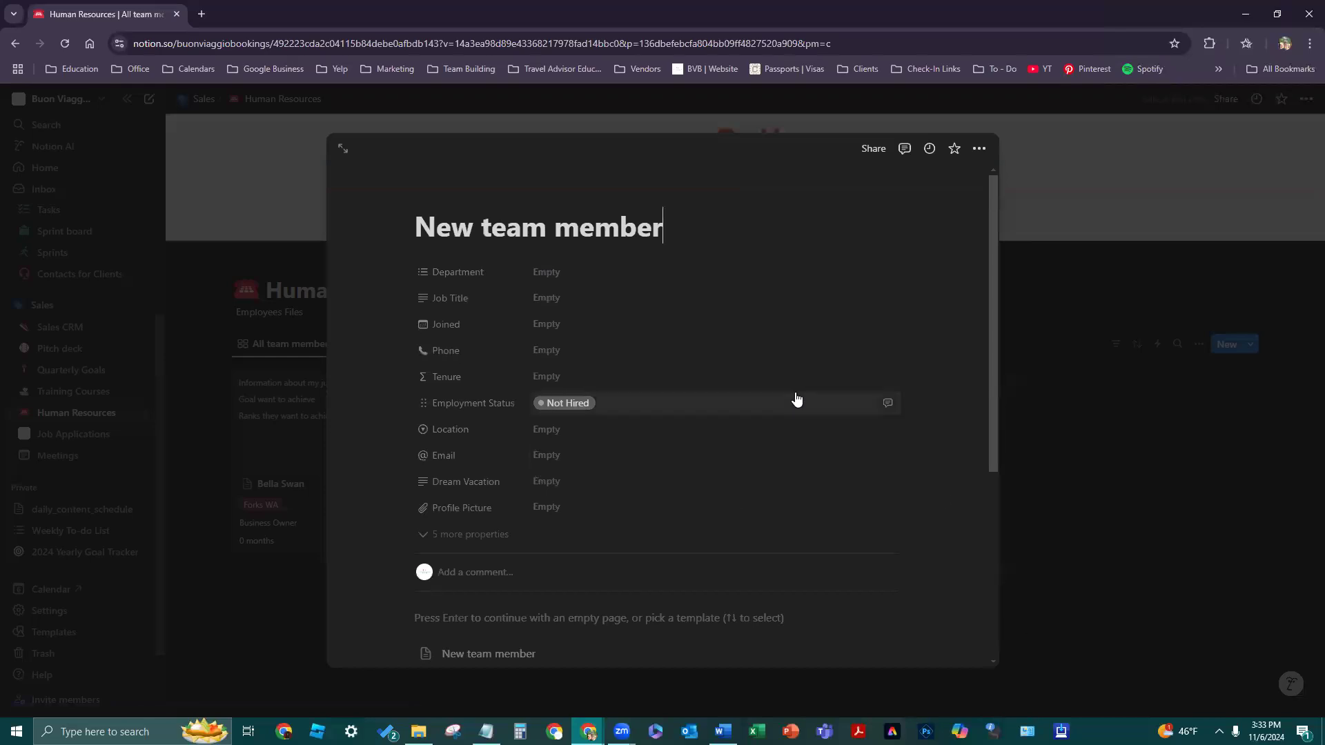
scroll(793, 403, down, 2)
scroll(726, 403, up, 2)
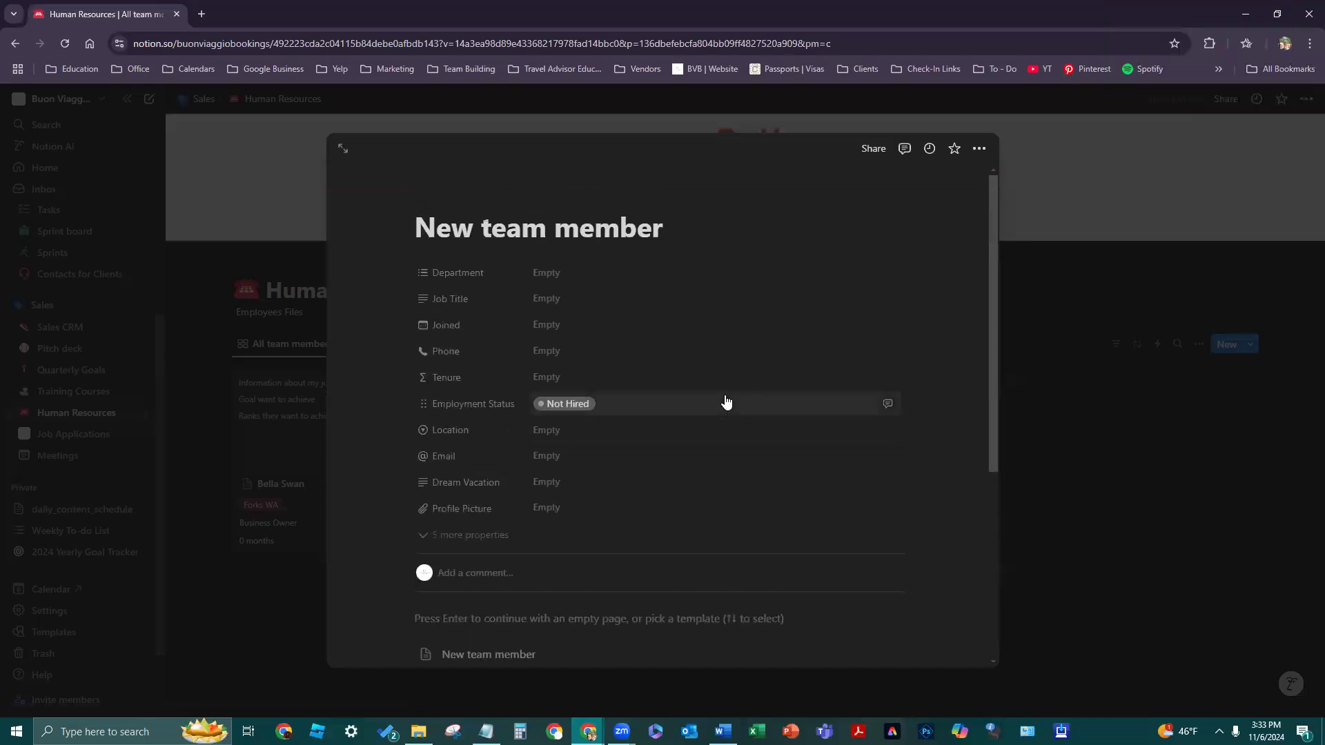
scroll(726, 402, down, 2)
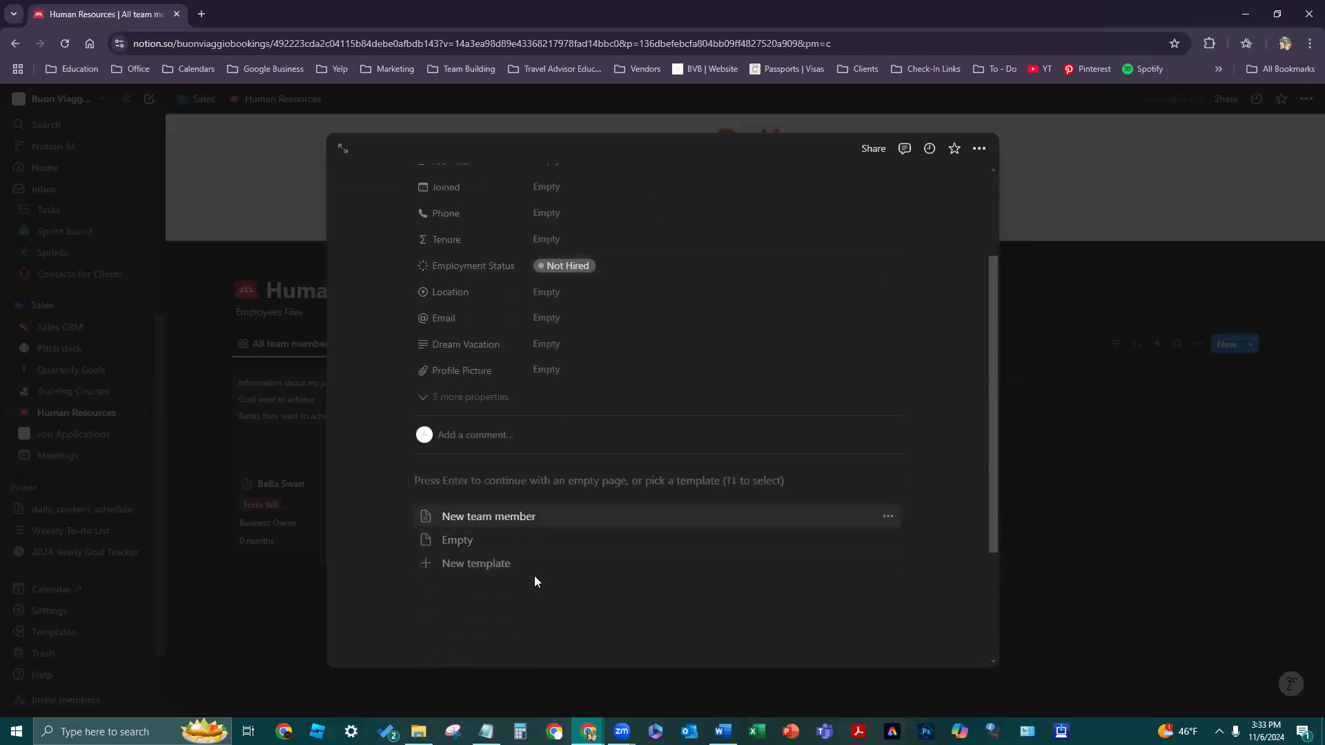
click(520, 524)
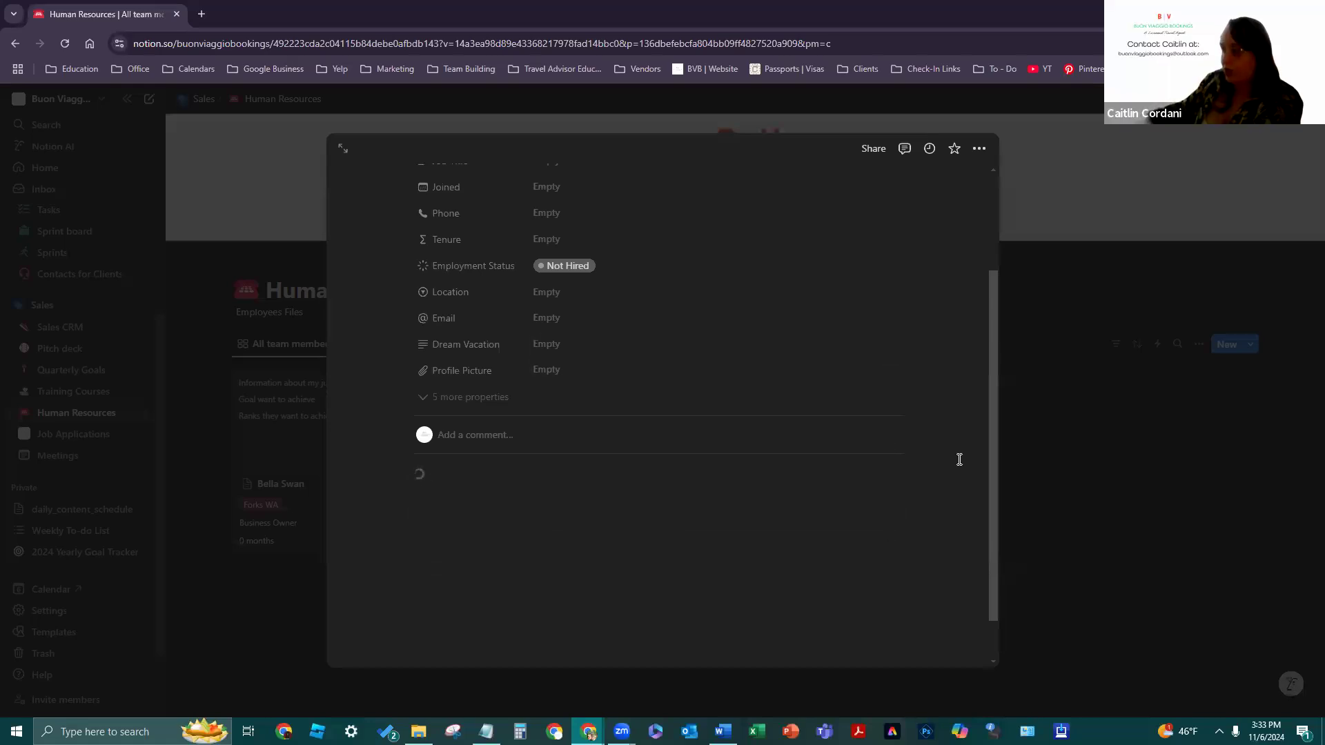
scroll(957, 460, down, 1)
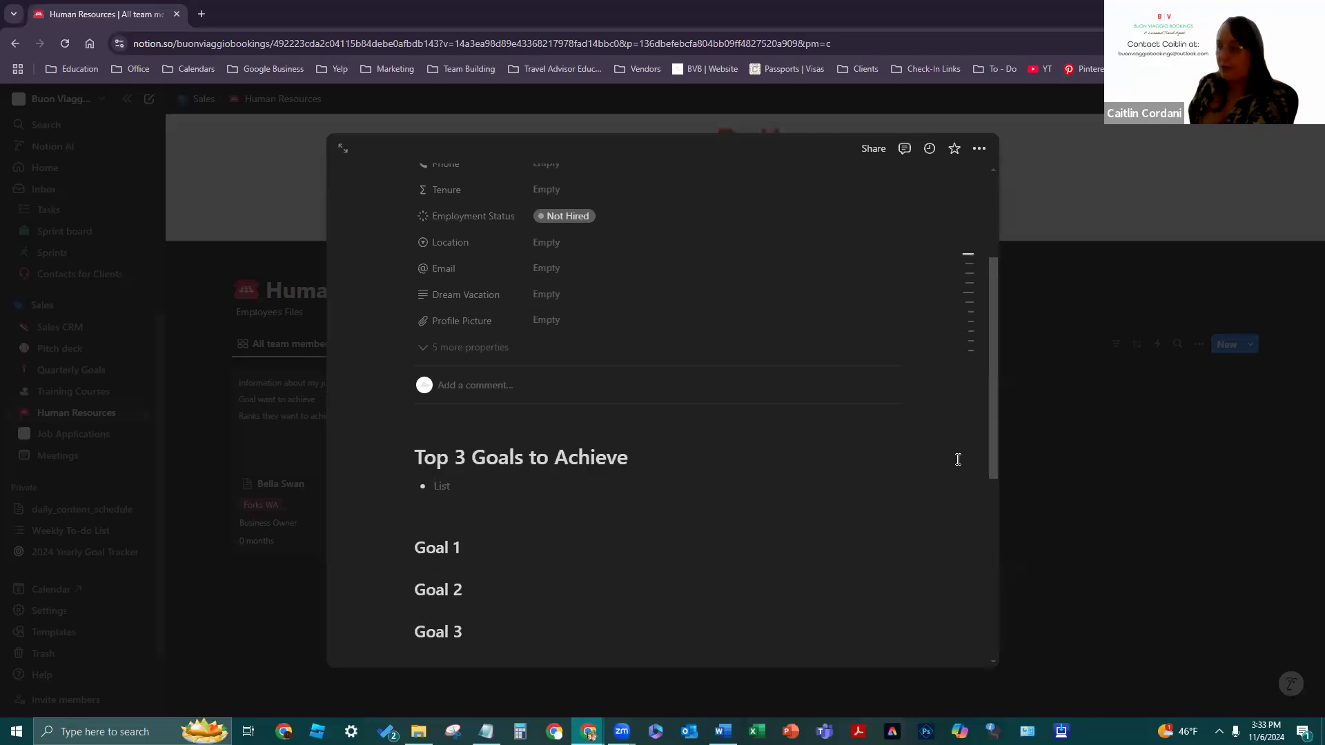
scroll(930, 459, down, 6)
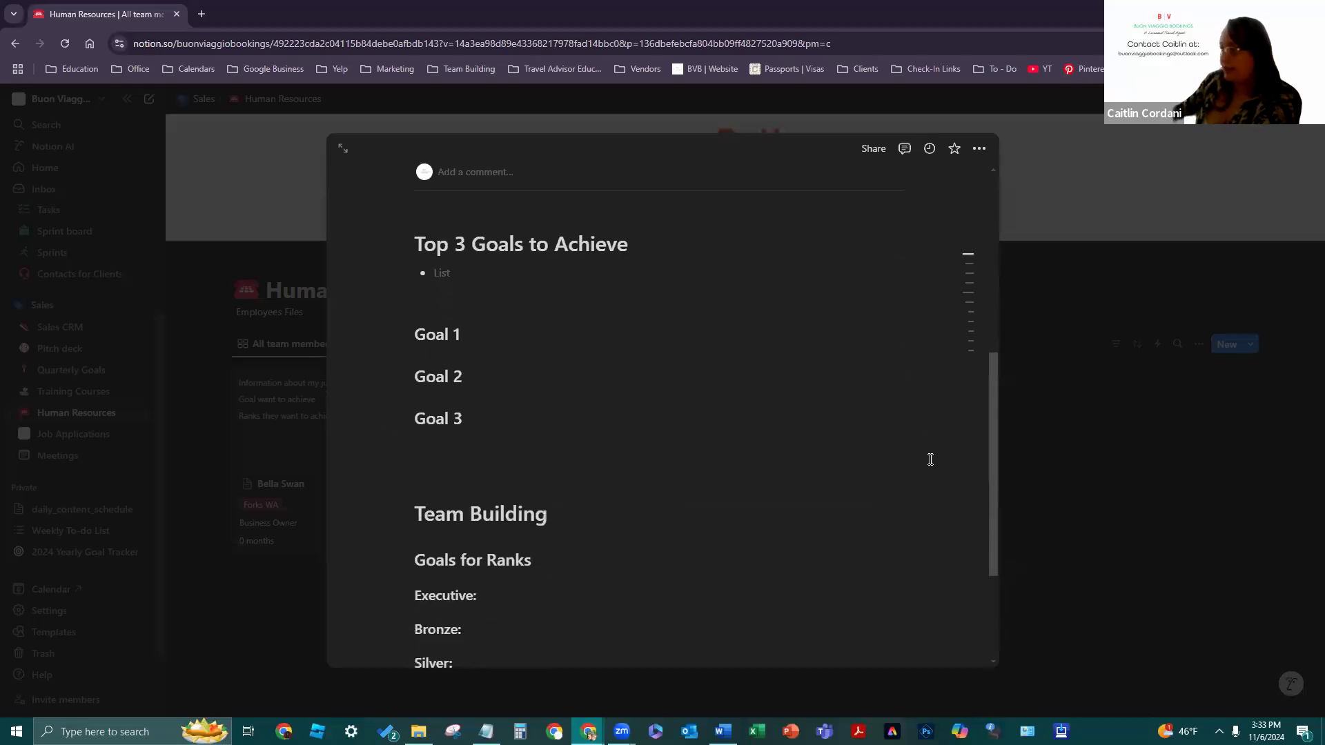
scroll(928, 460, up, 6)
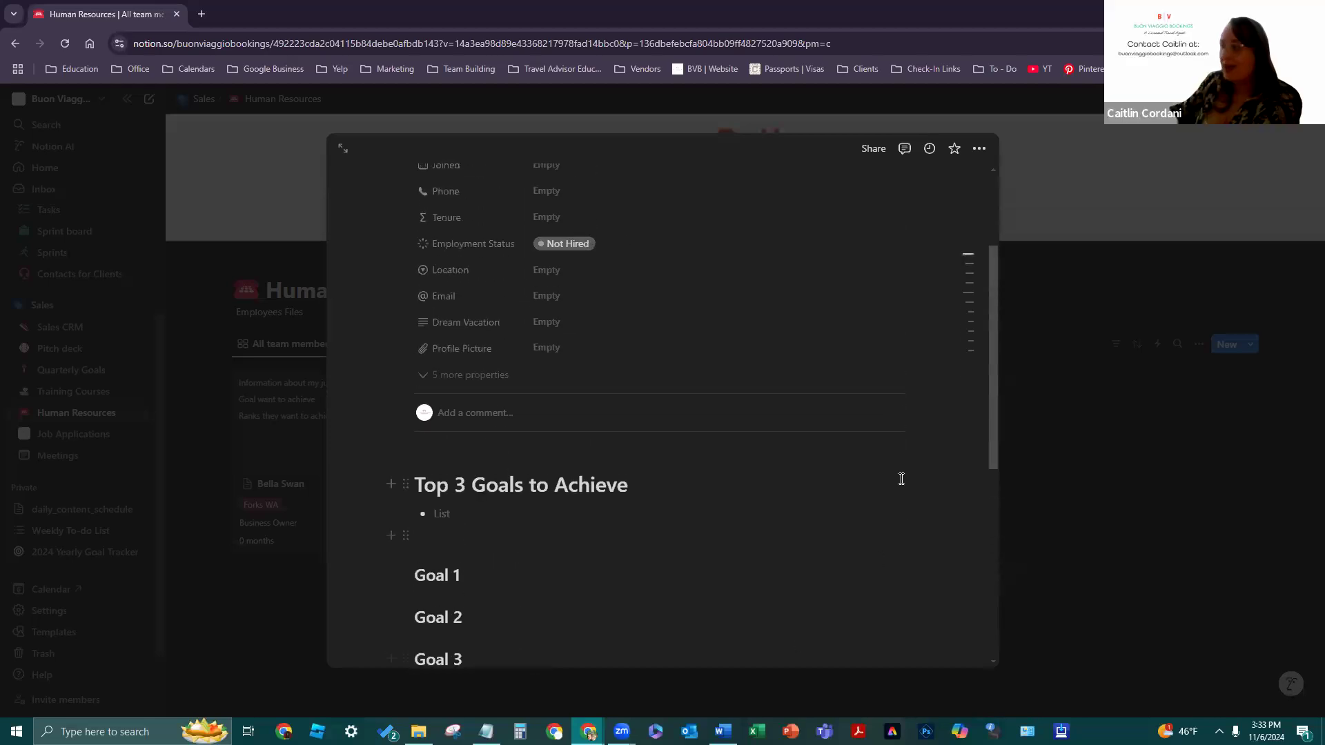
scroll(931, 483, up, 3)
click(1070, 452)
- Create another new page in the Human Resources database and close it
click(772, 456)
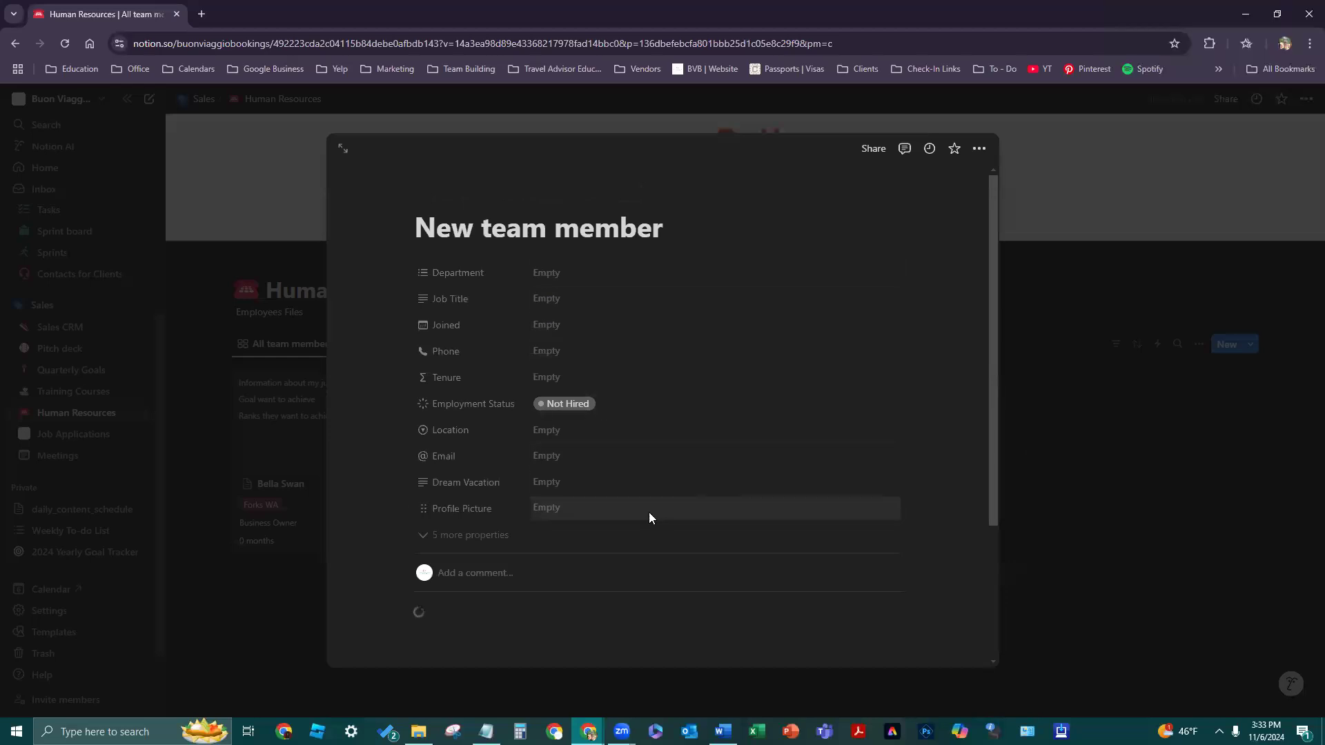
scroll(825, 464, down, 3)
scroll(888, 463, down, 4)
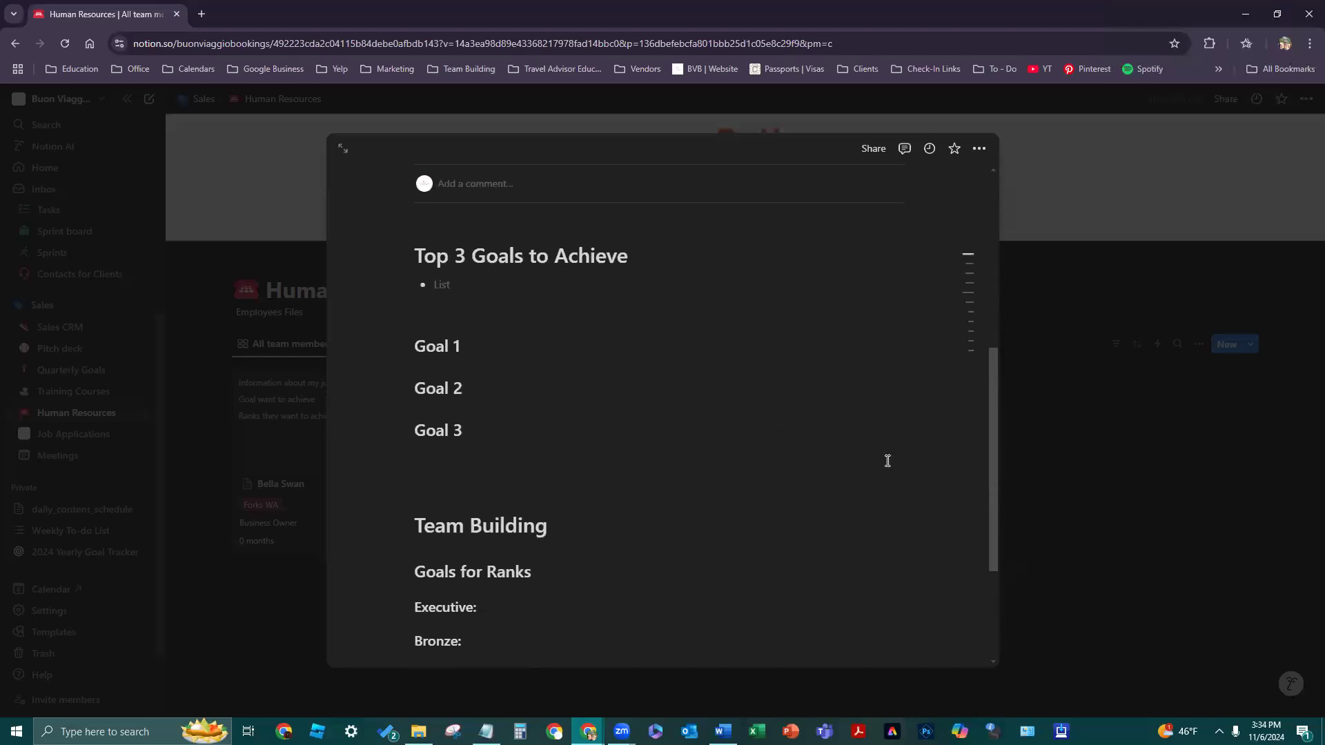
click(1181, 419)
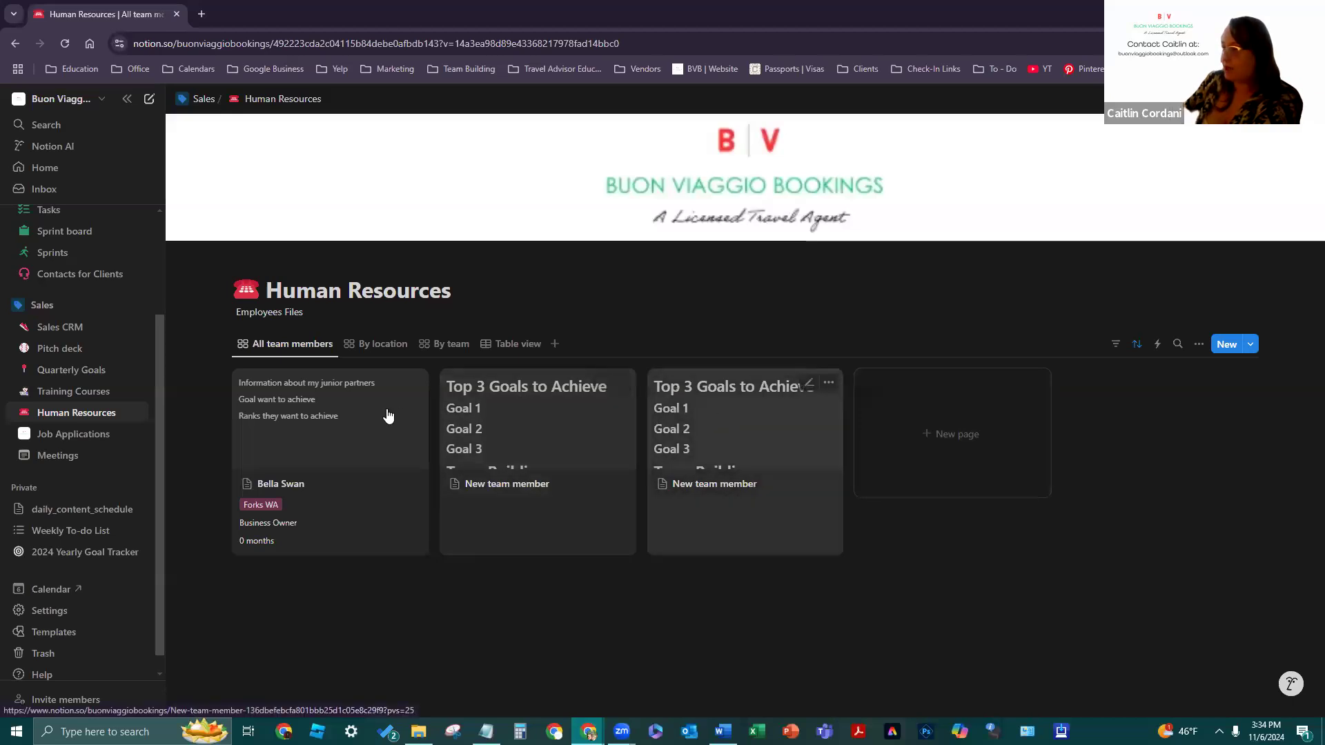
- Replace the employee page's three old note lines with the New team member template
click(357, 411)
scroll(710, 473, down, 5)
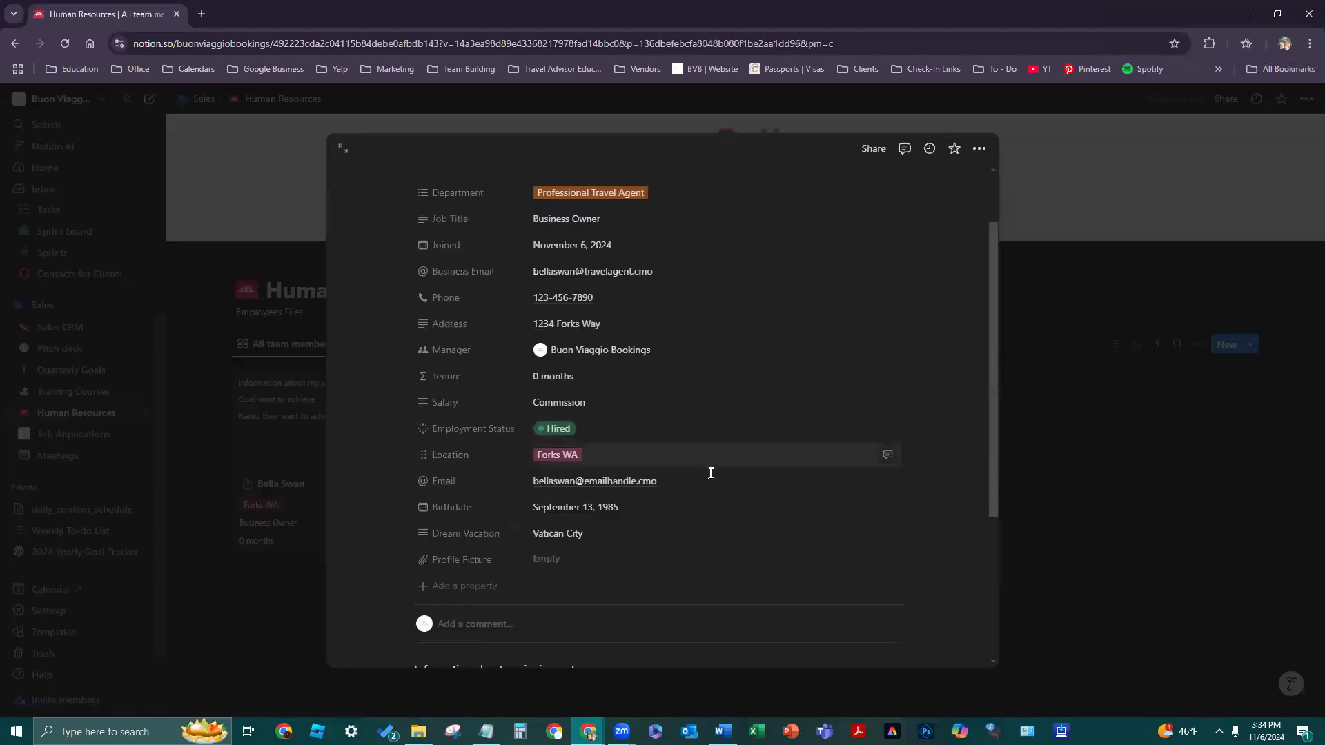
drag(554, 472, 406, 431)
key(BackSpace)
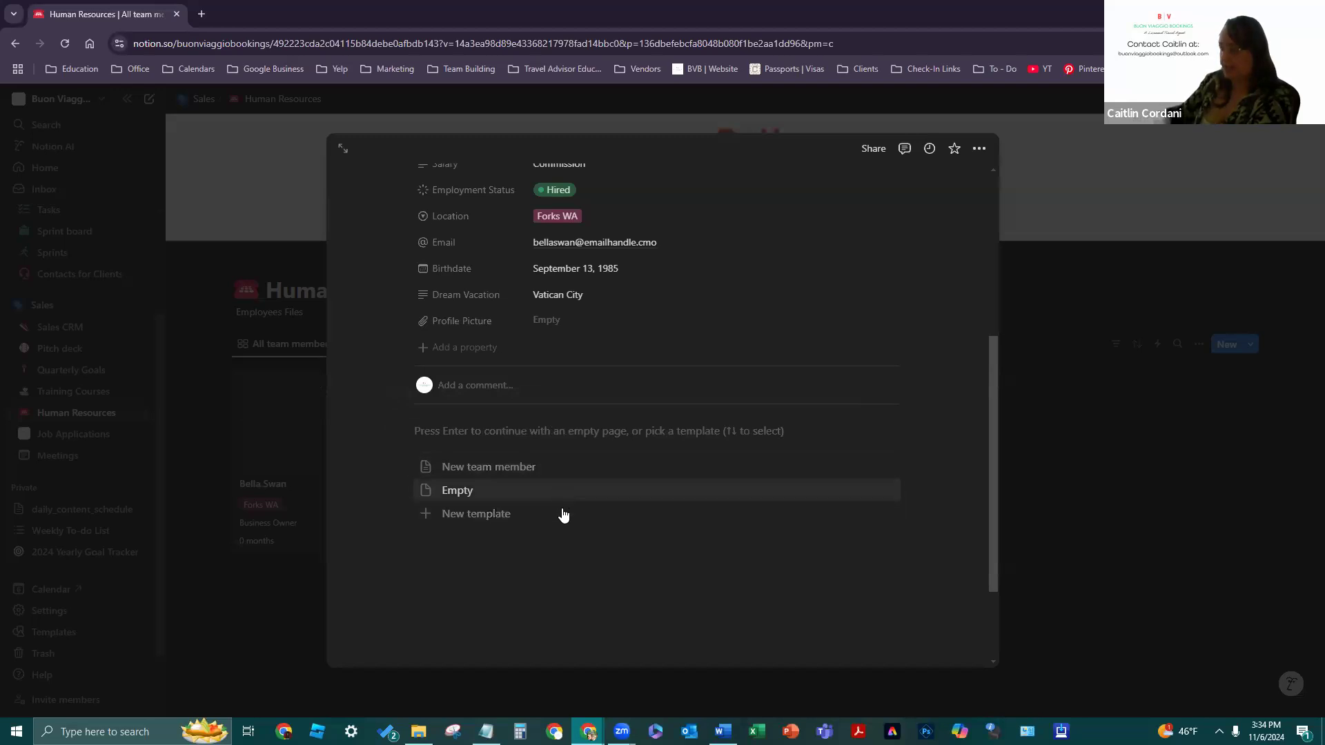
click(541, 468)
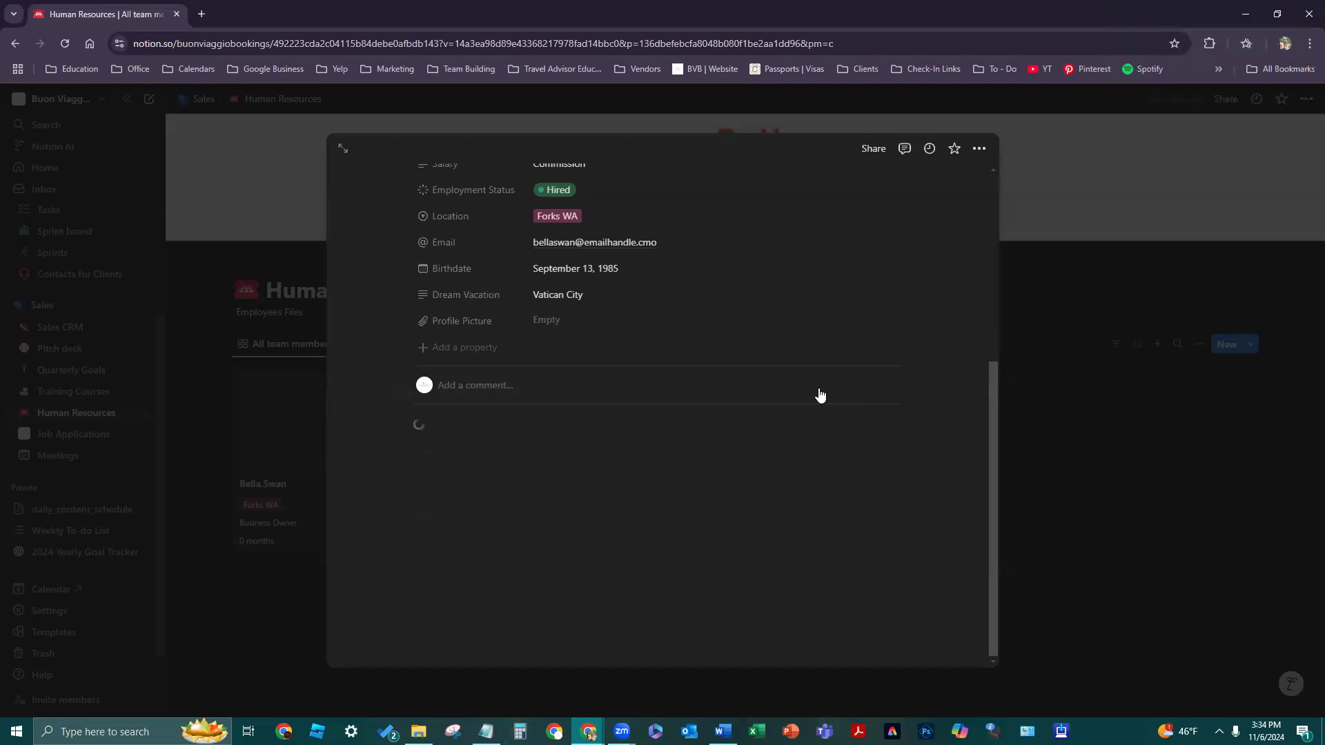
click(1043, 429)
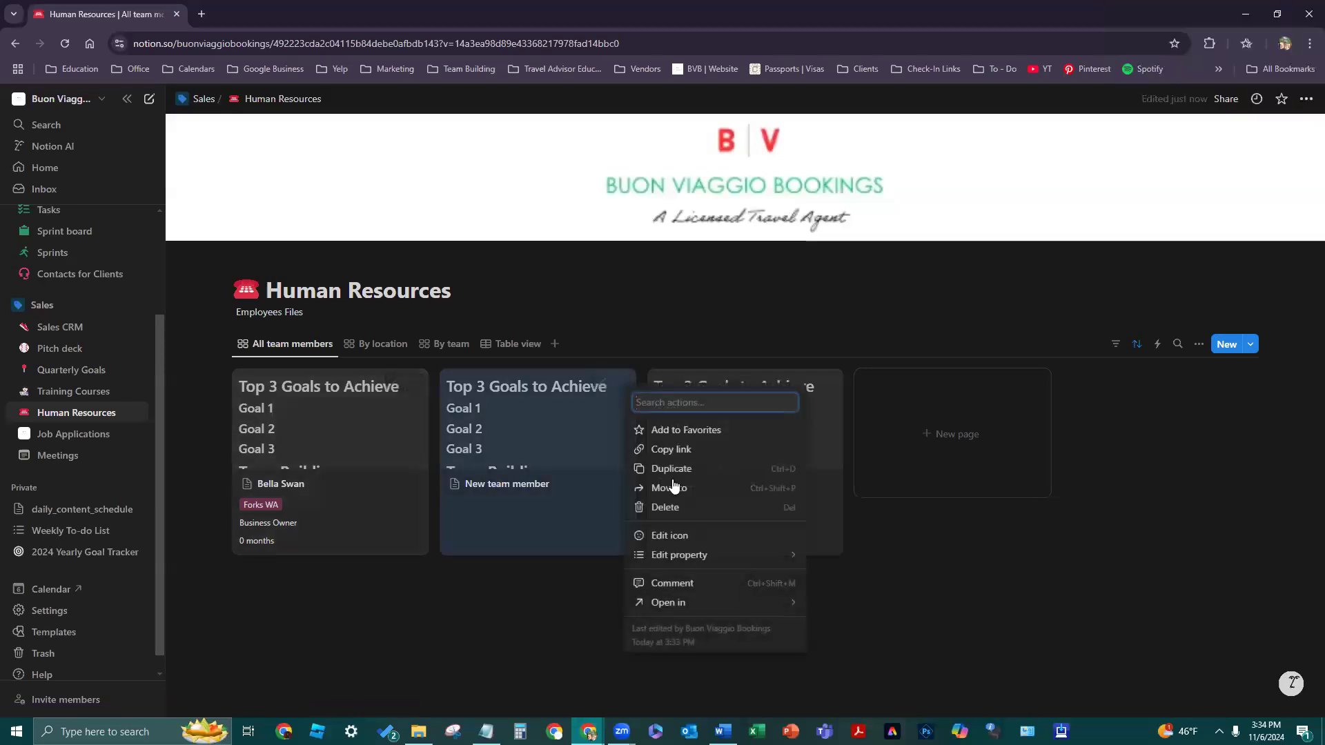
- Delete the third card and the second New team member card from the board
click(707, 507)
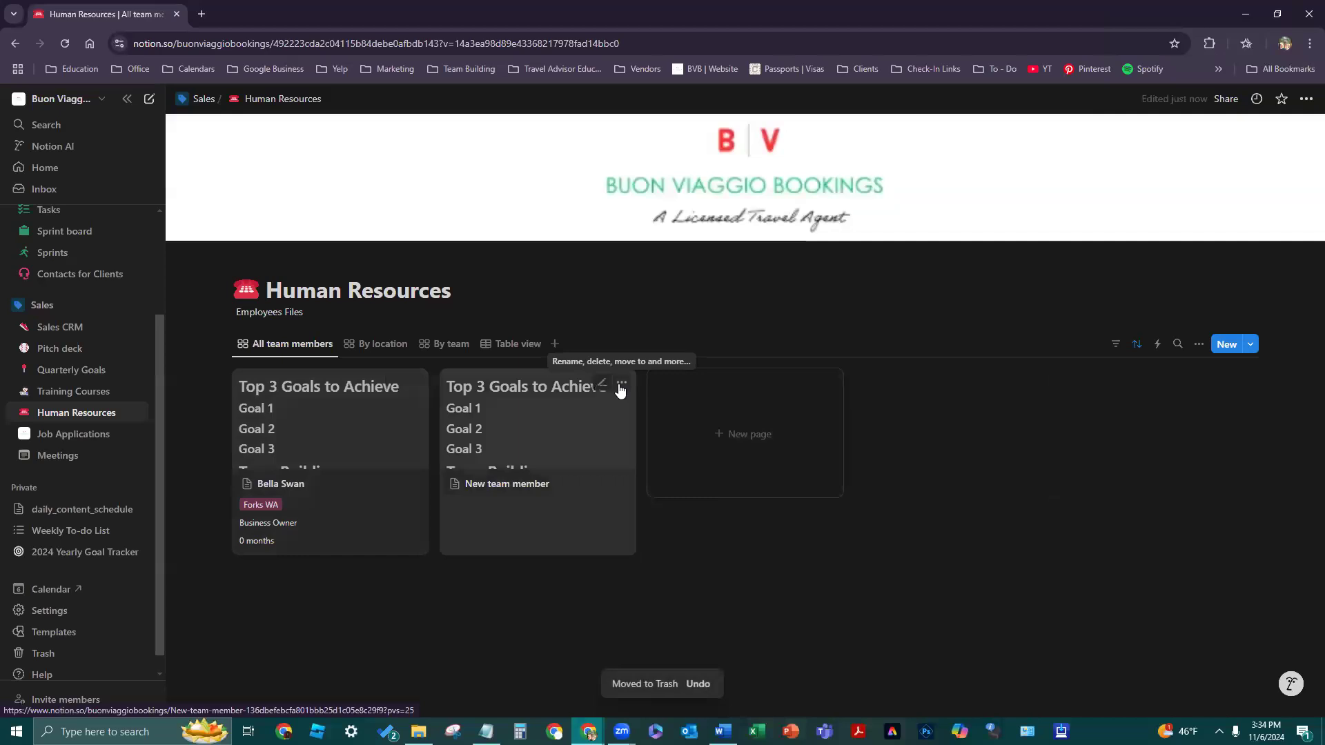
click(621, 385)
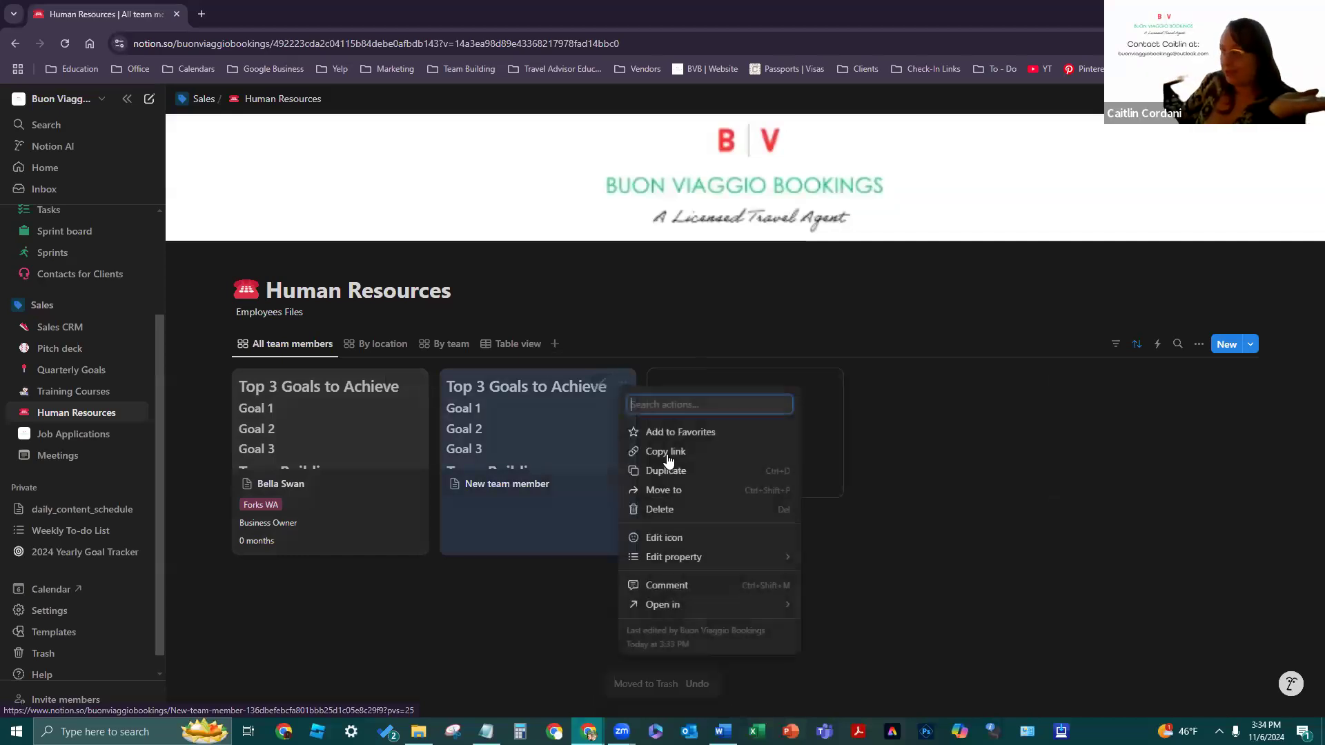
click(697, 518)
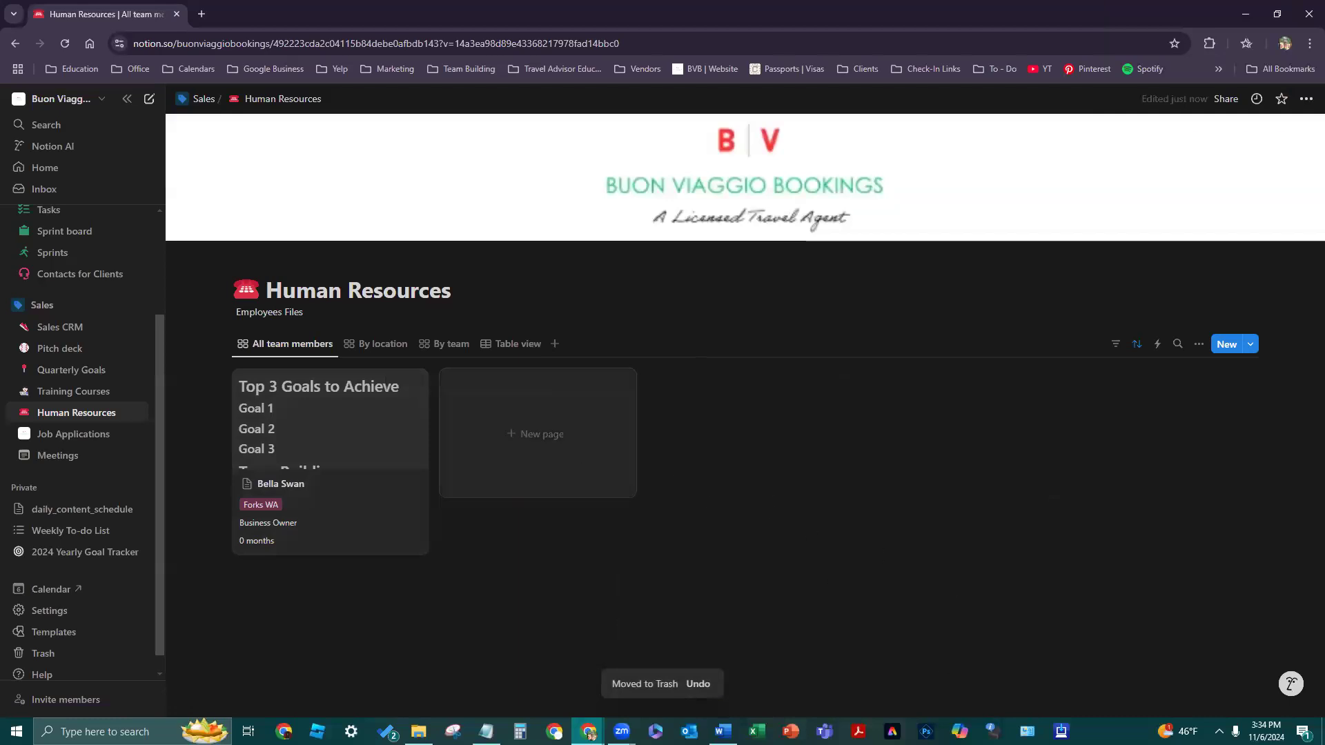
- Create a new page, move it to the trash, then undo to restore the card
click(621, 455)
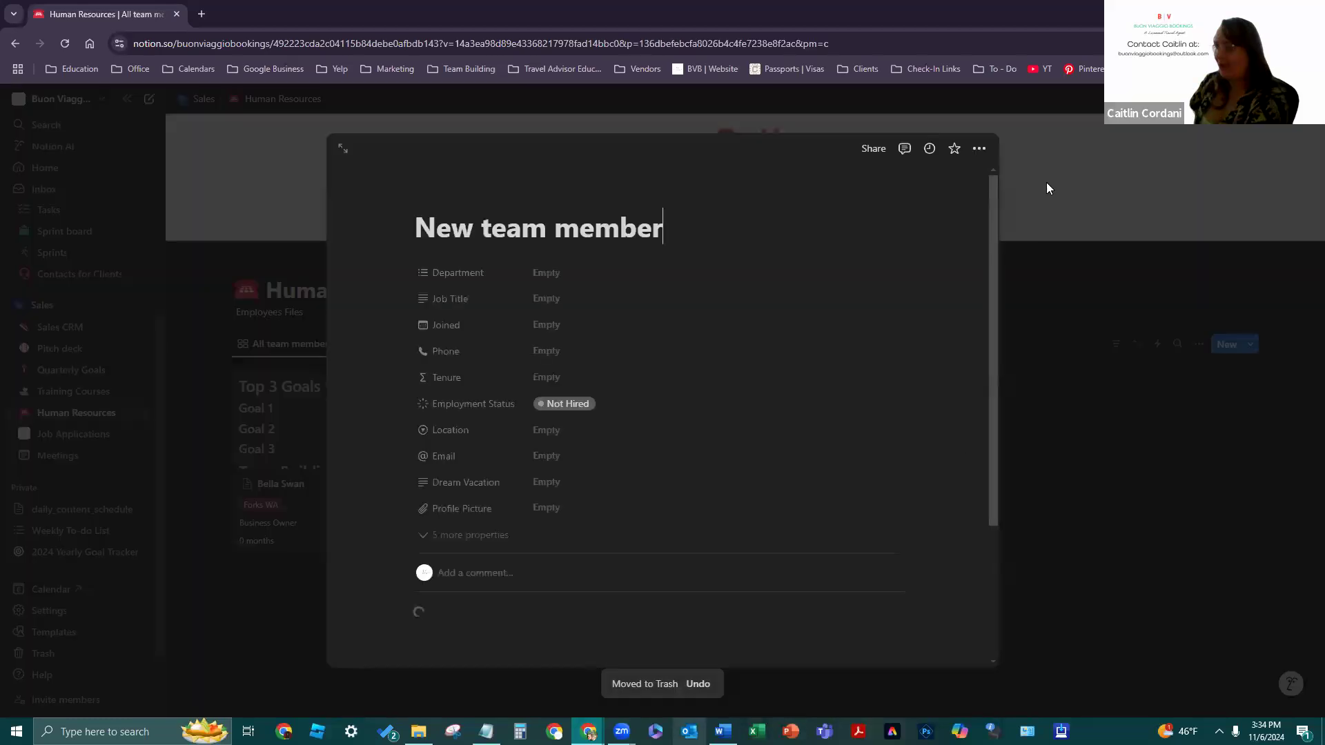
click(980, 149)
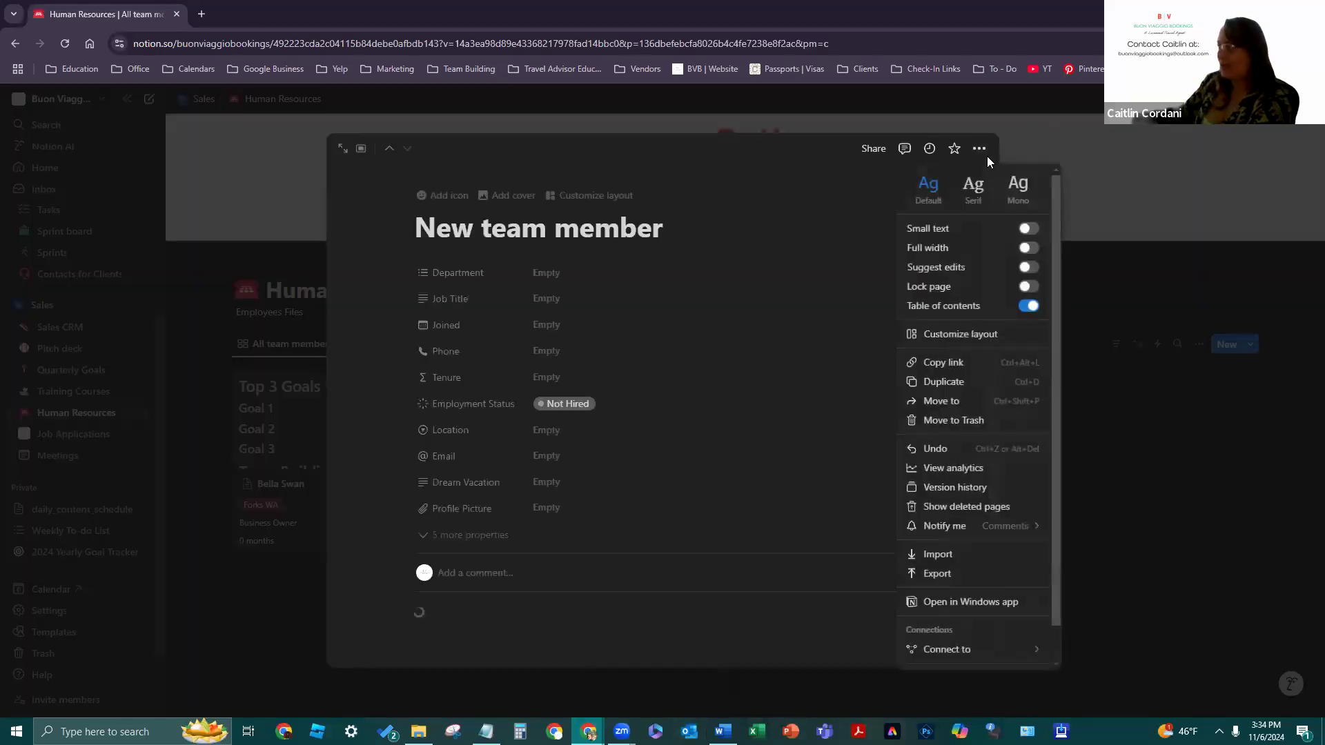
click(1006, 419)
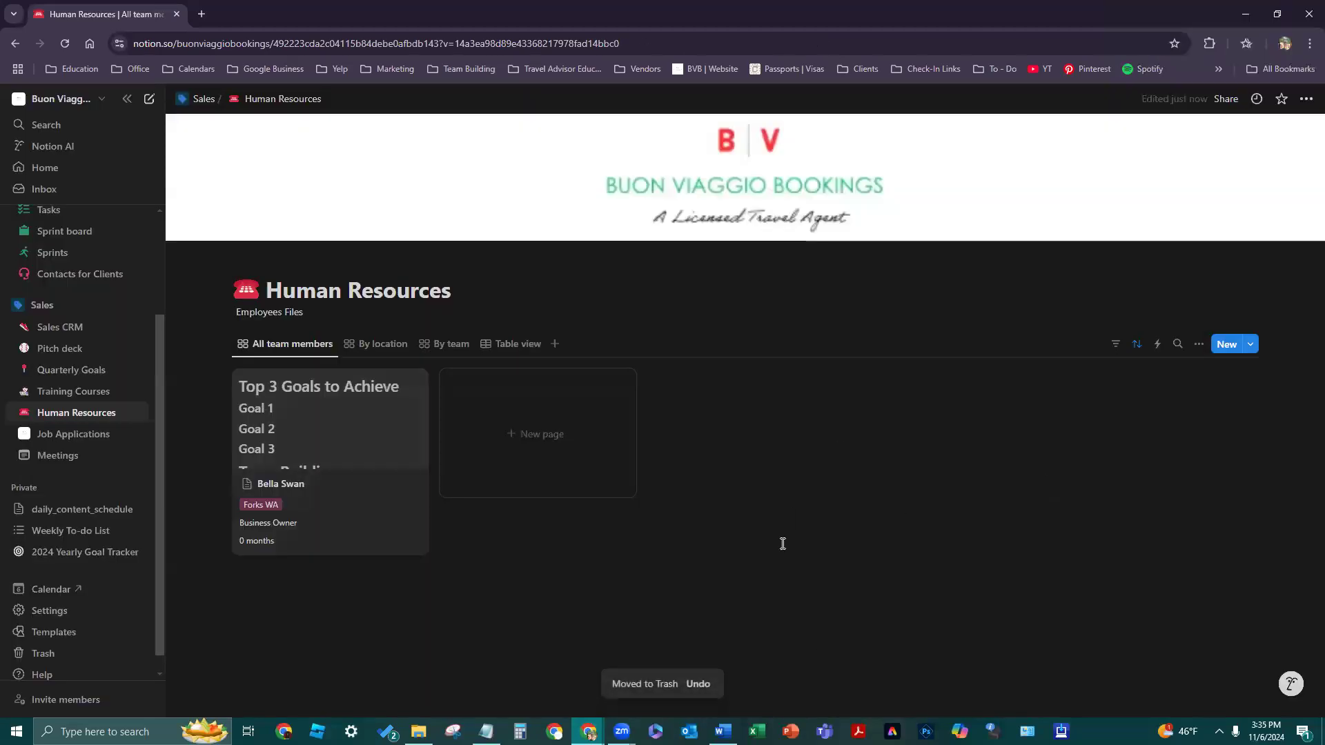
click(698, 684)
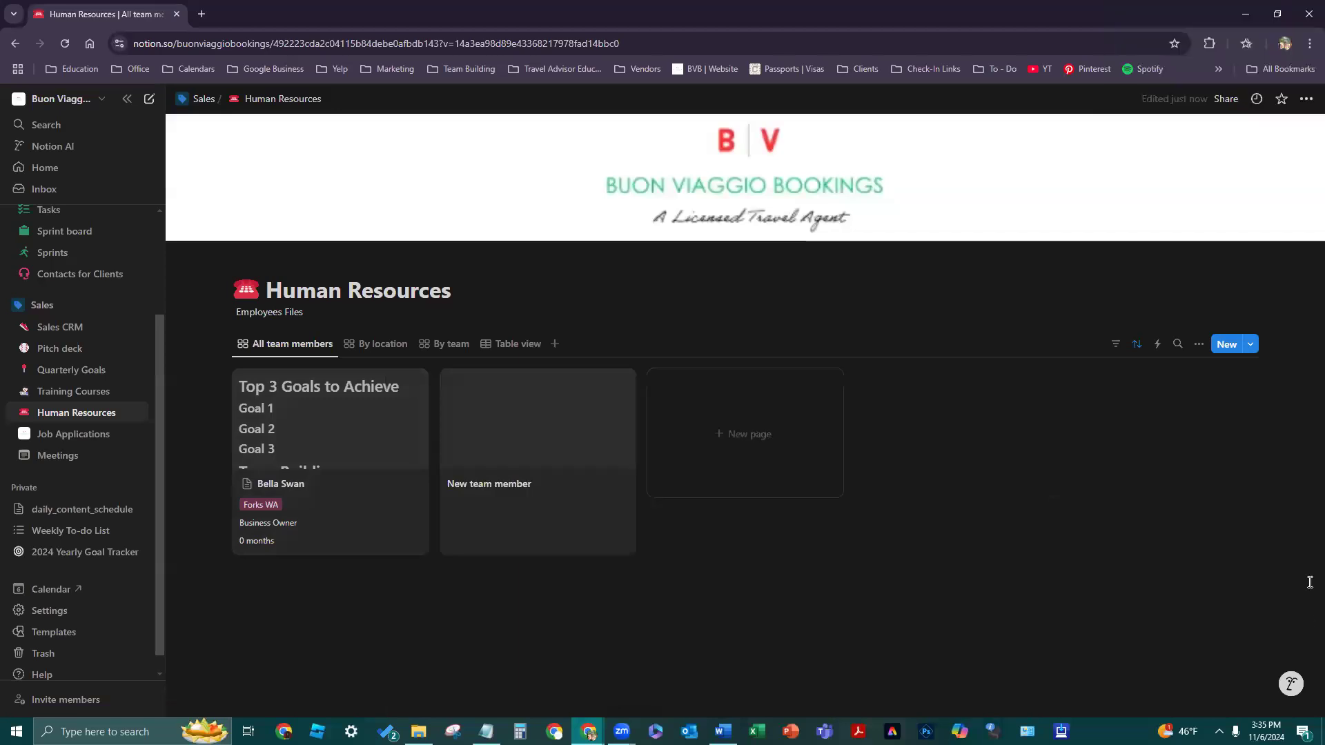
- Open the New team member card to review its template content, then close it
click(589, 465)
scroll(676, 425, down, 10)
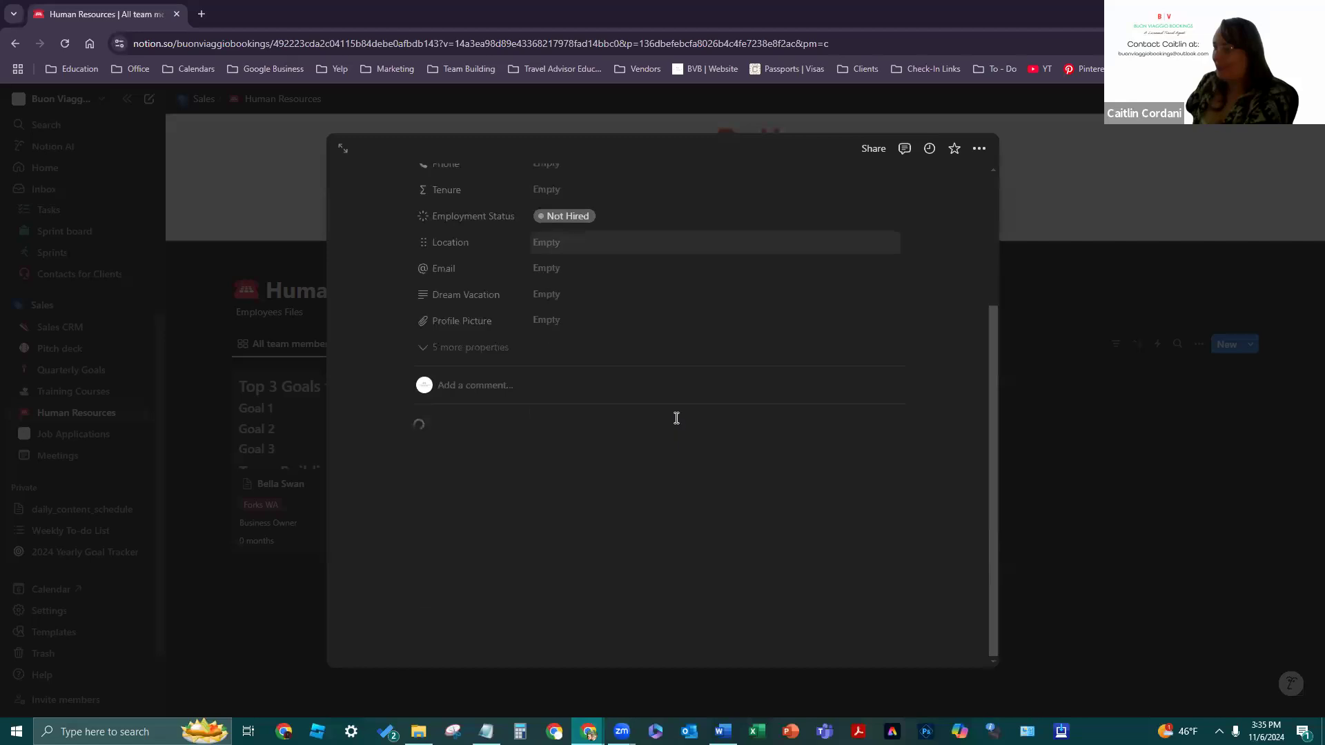
scroll(721, 496, up, 10)
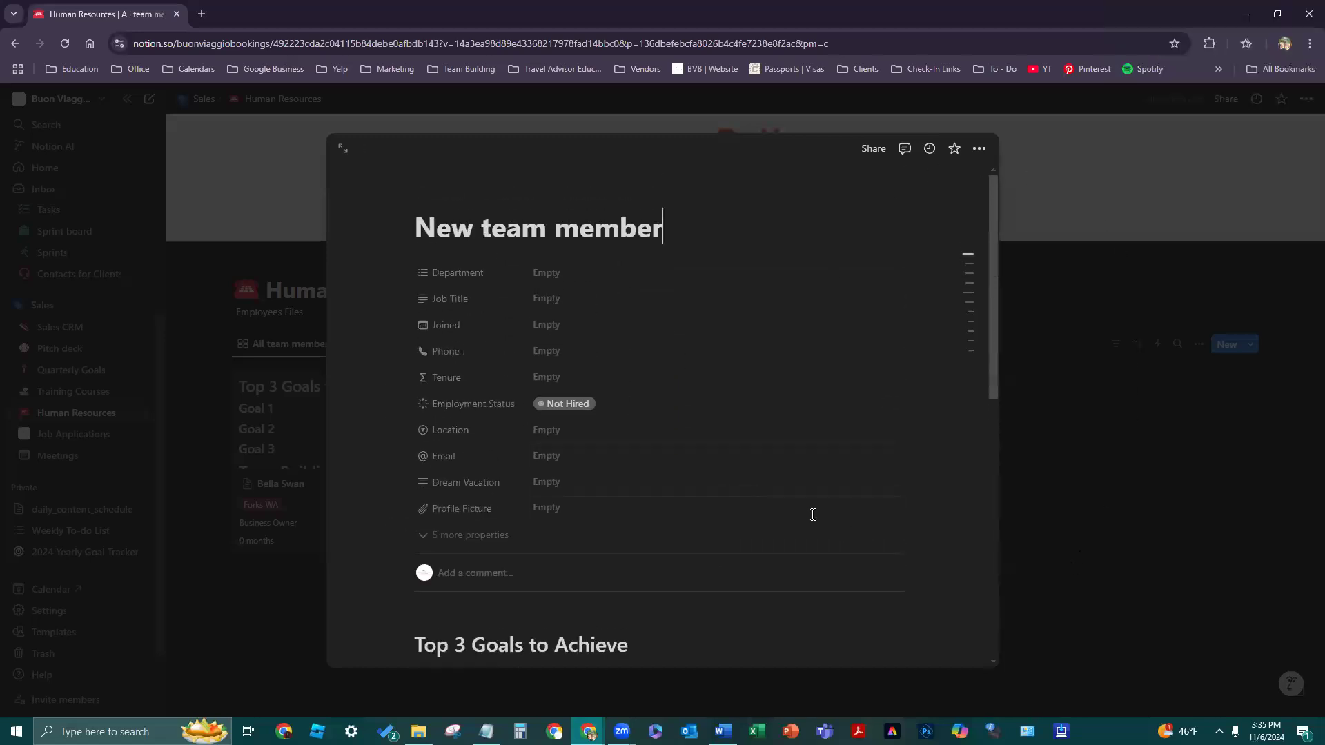
scroll(759, 483, down, 6)
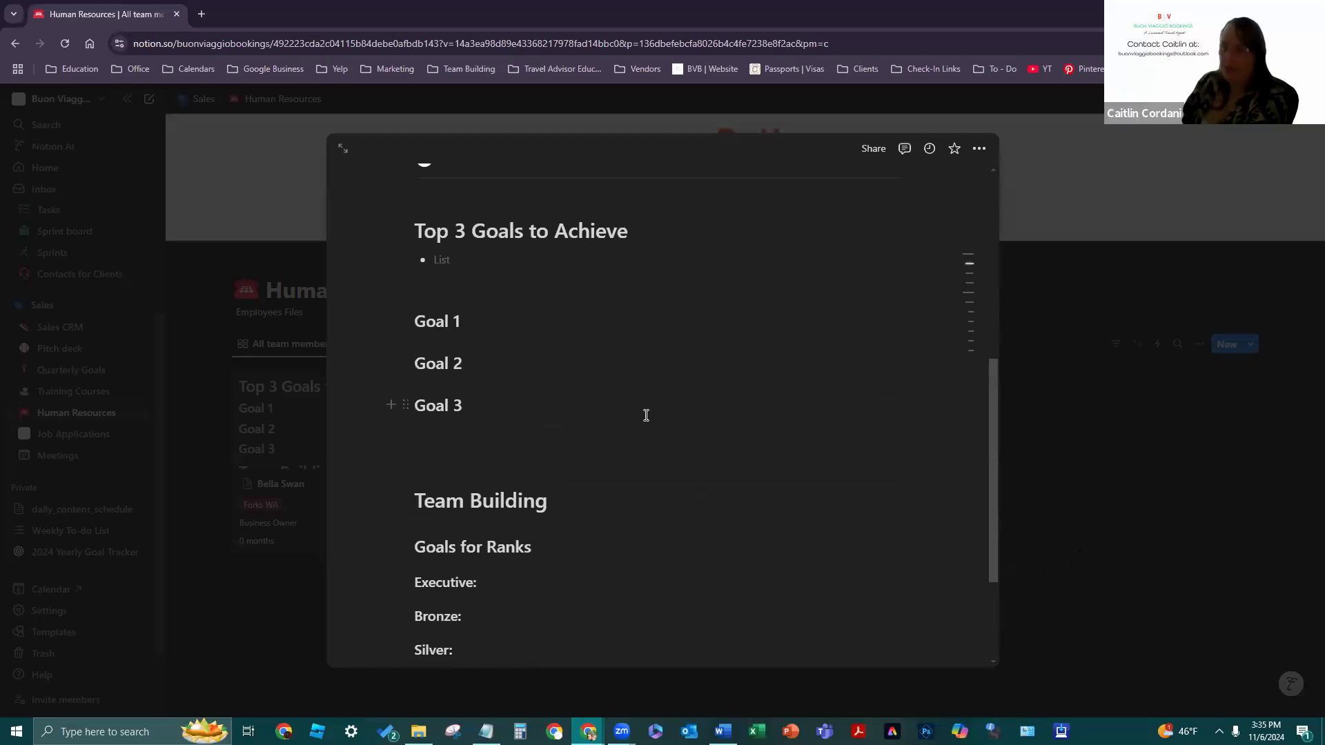
scroll(649, 414, down, 3)
scroll(676, 470, up, 10)
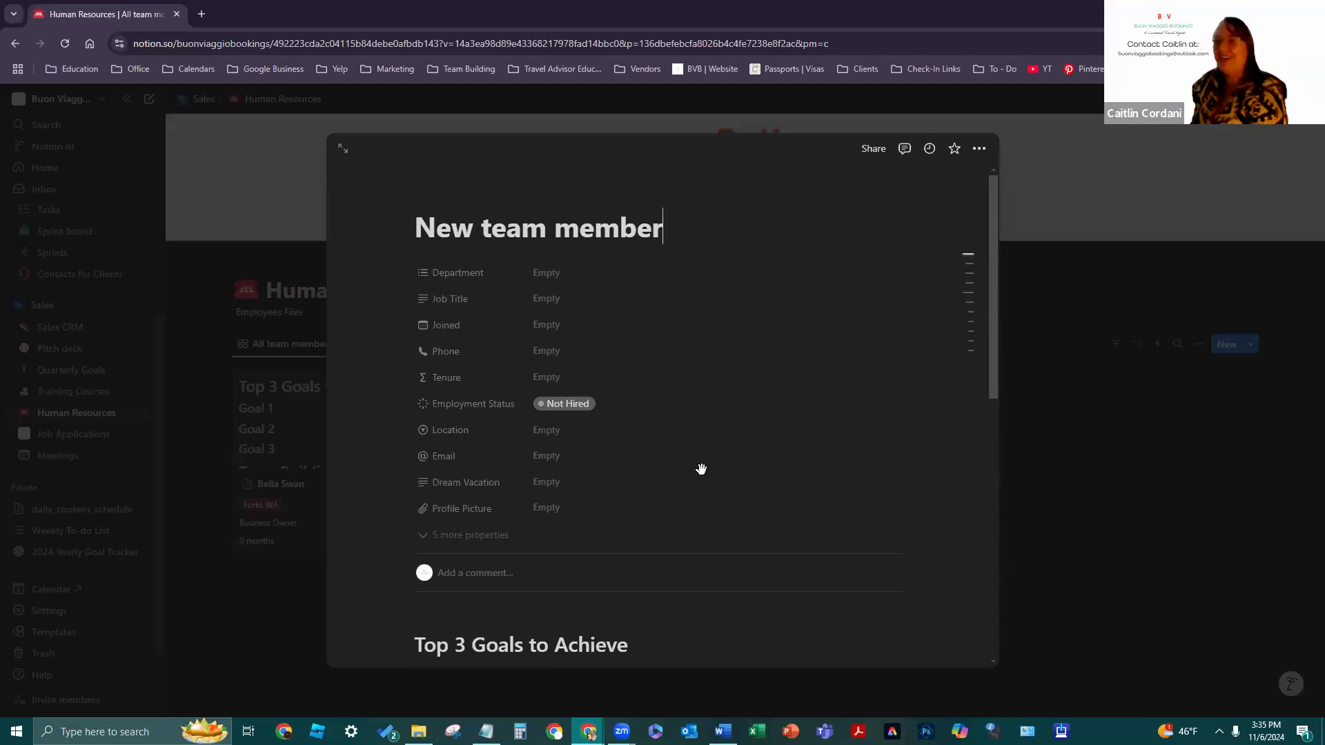
scroll(816, 488, down, 4)
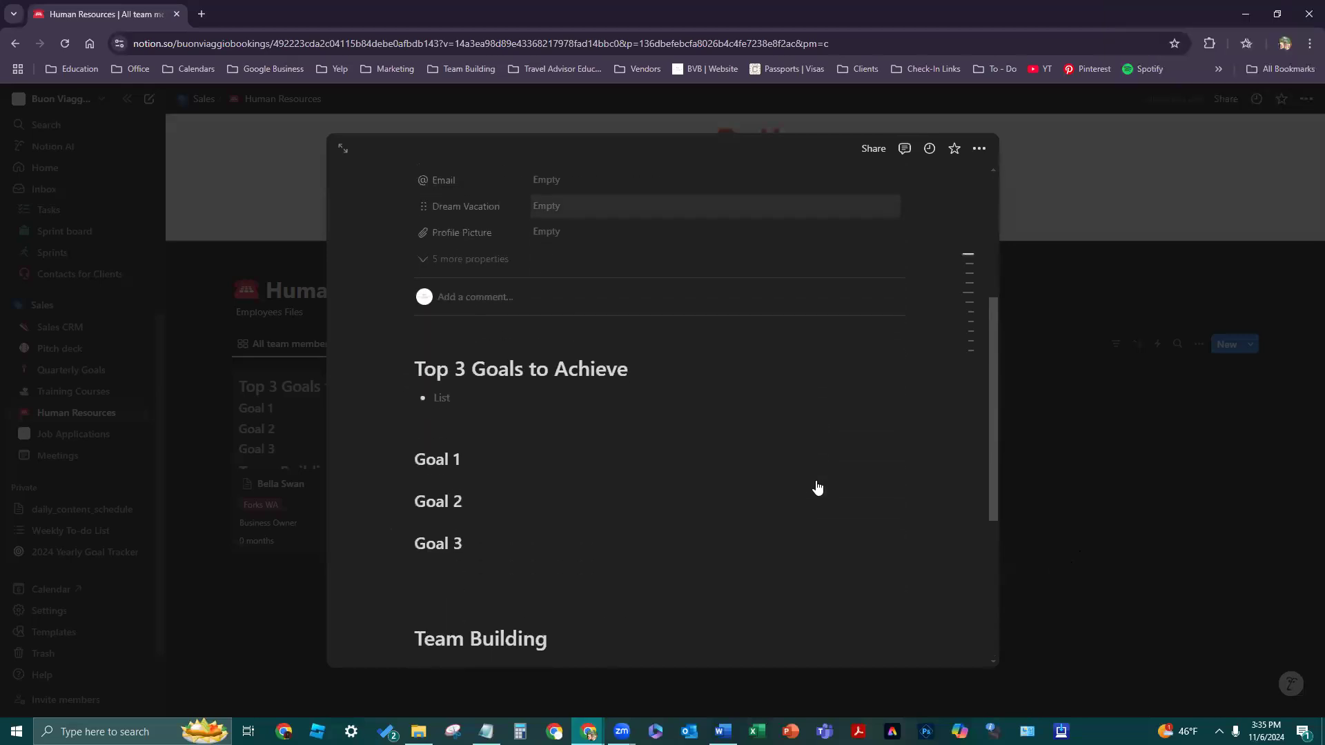
click(1186, 525)
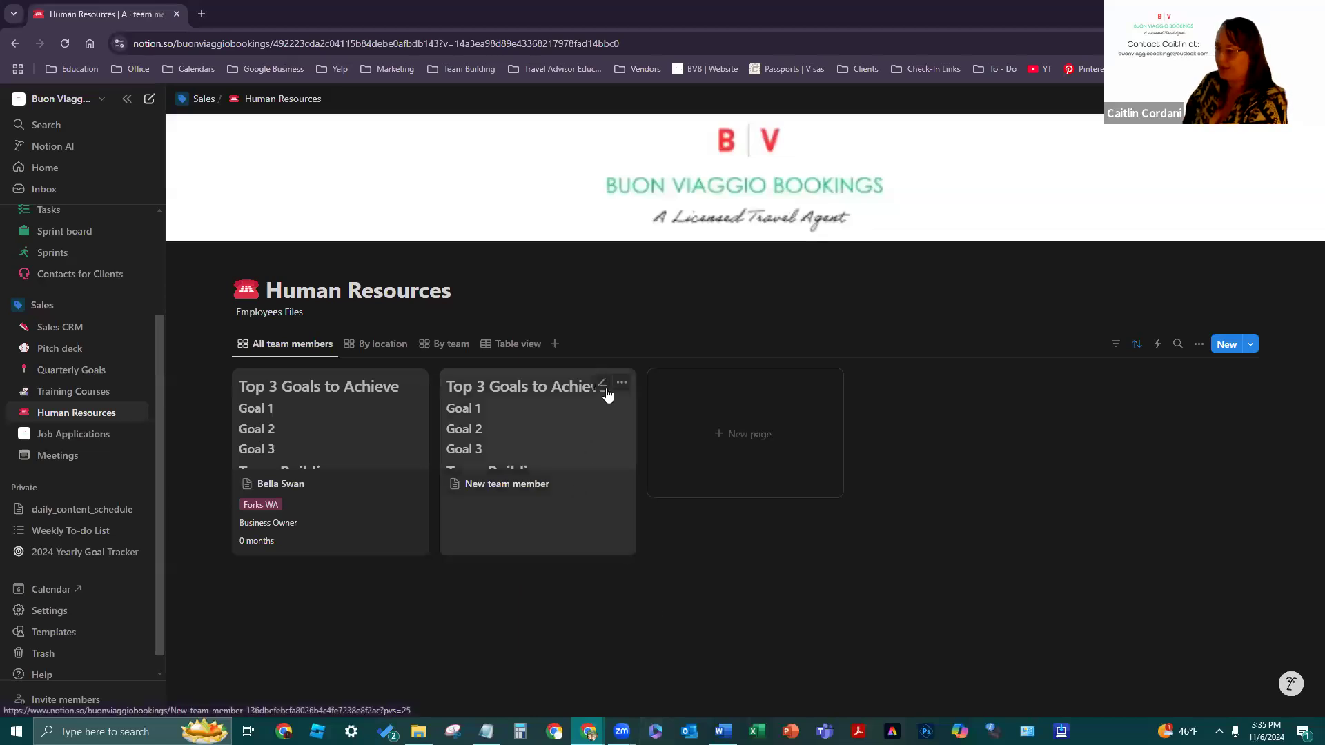
- Delete the New team member card and switch to the By location view
click(620, 386)
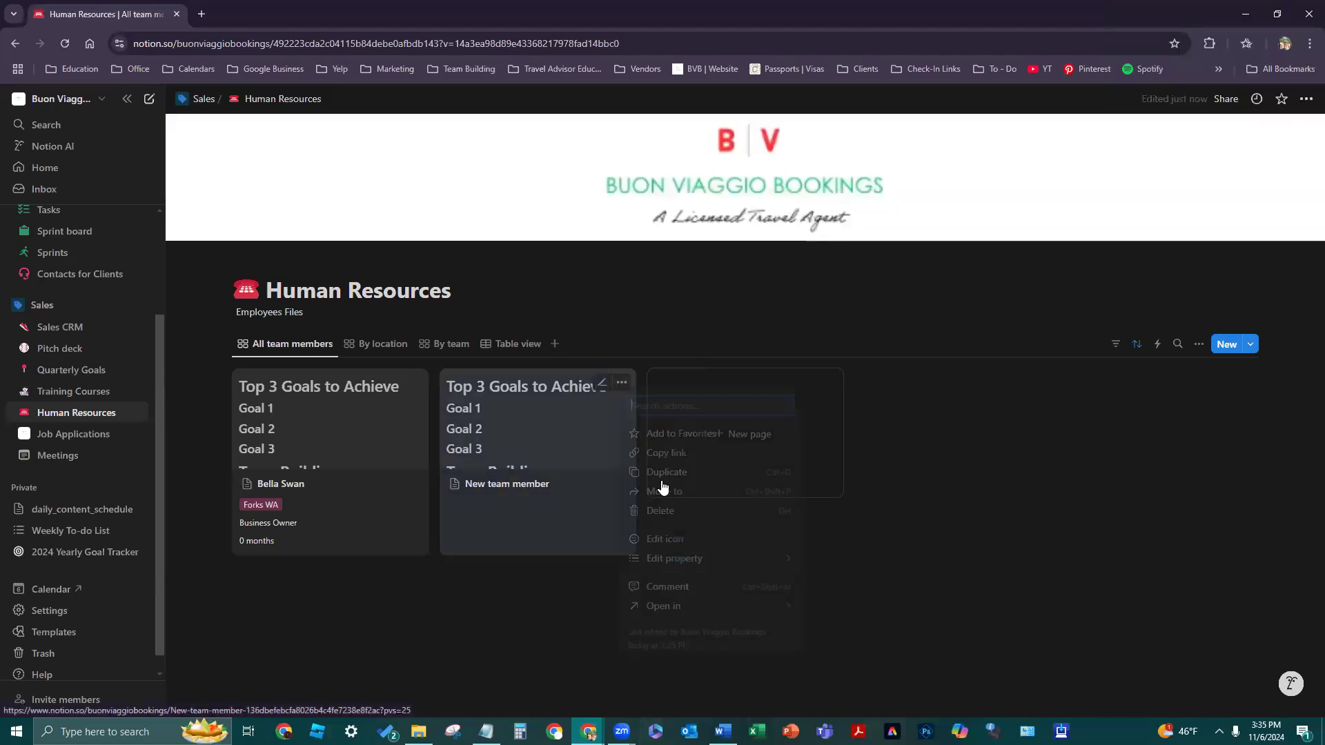
click(692, 511)
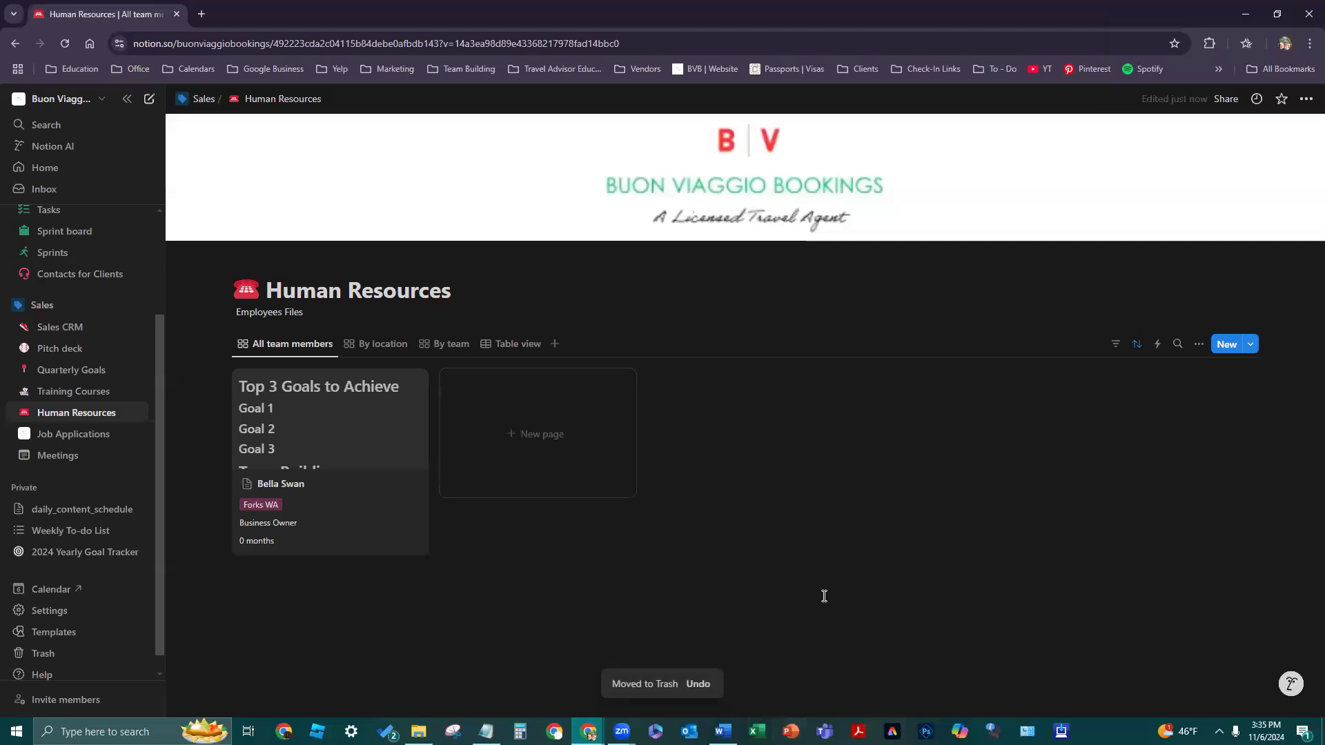
click(399, 347)
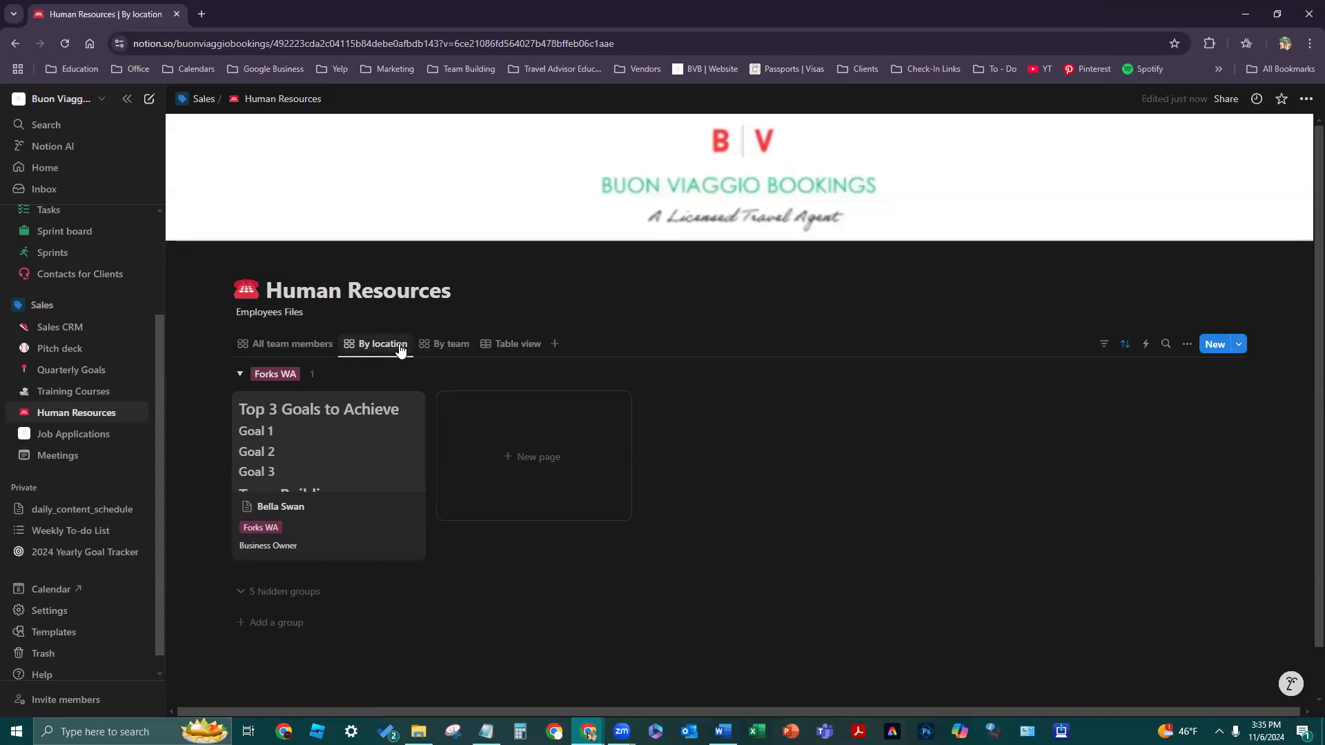
- Switch to the By team view and expand the seven hidden department groups
click(445, 343)
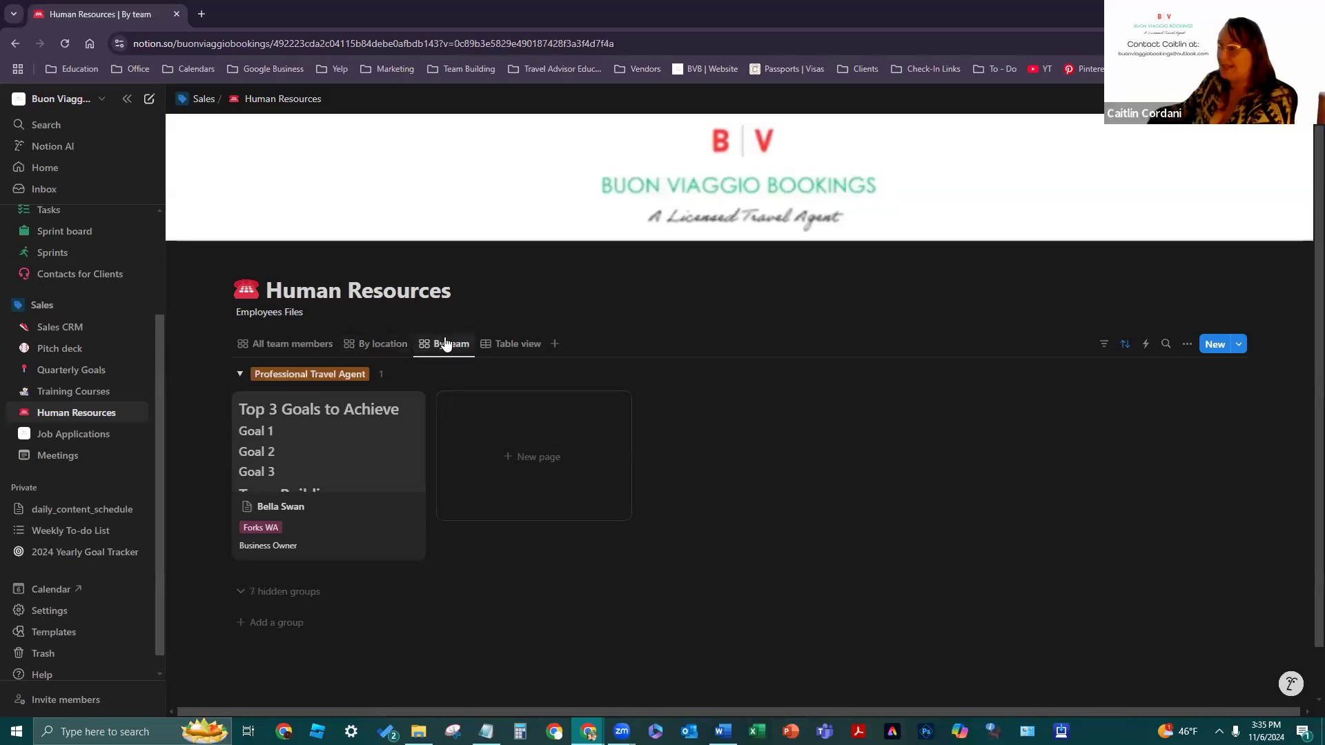
click(273, 376)
click(242, 375)
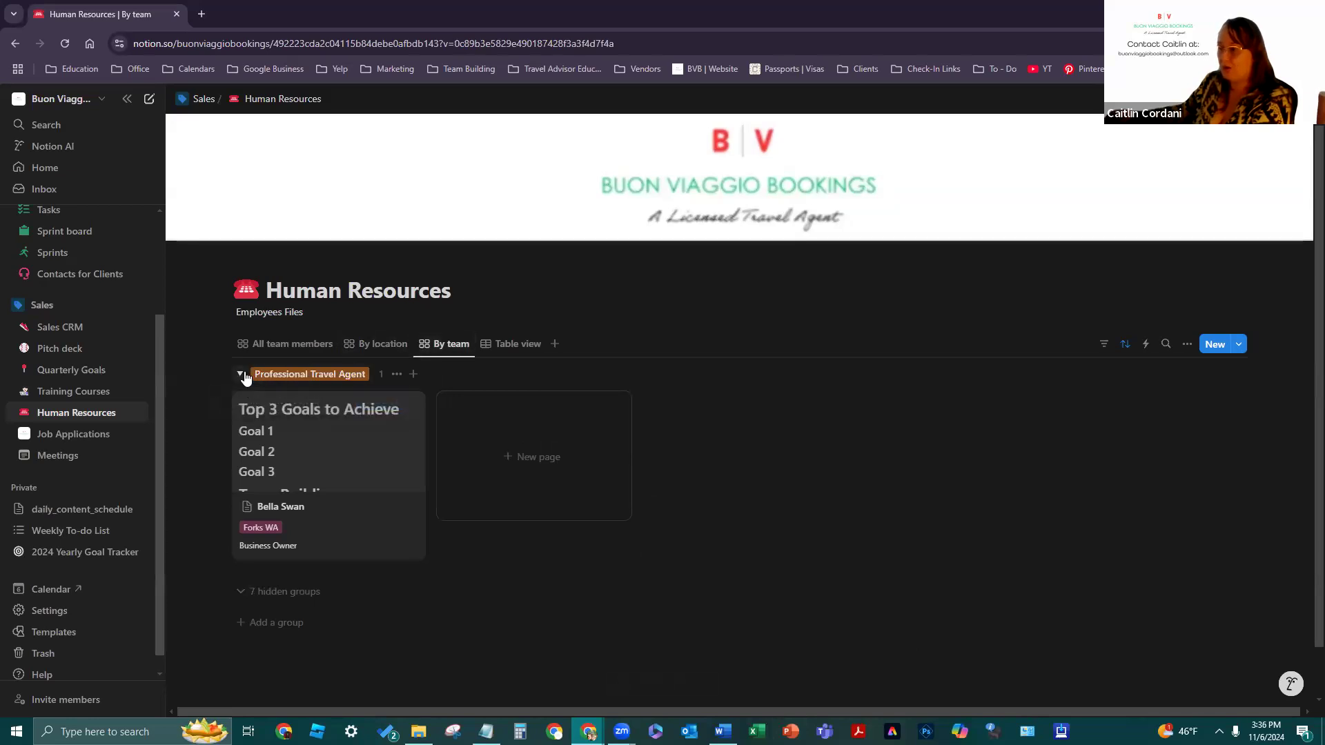
click(242, 376)
click(242, 376)
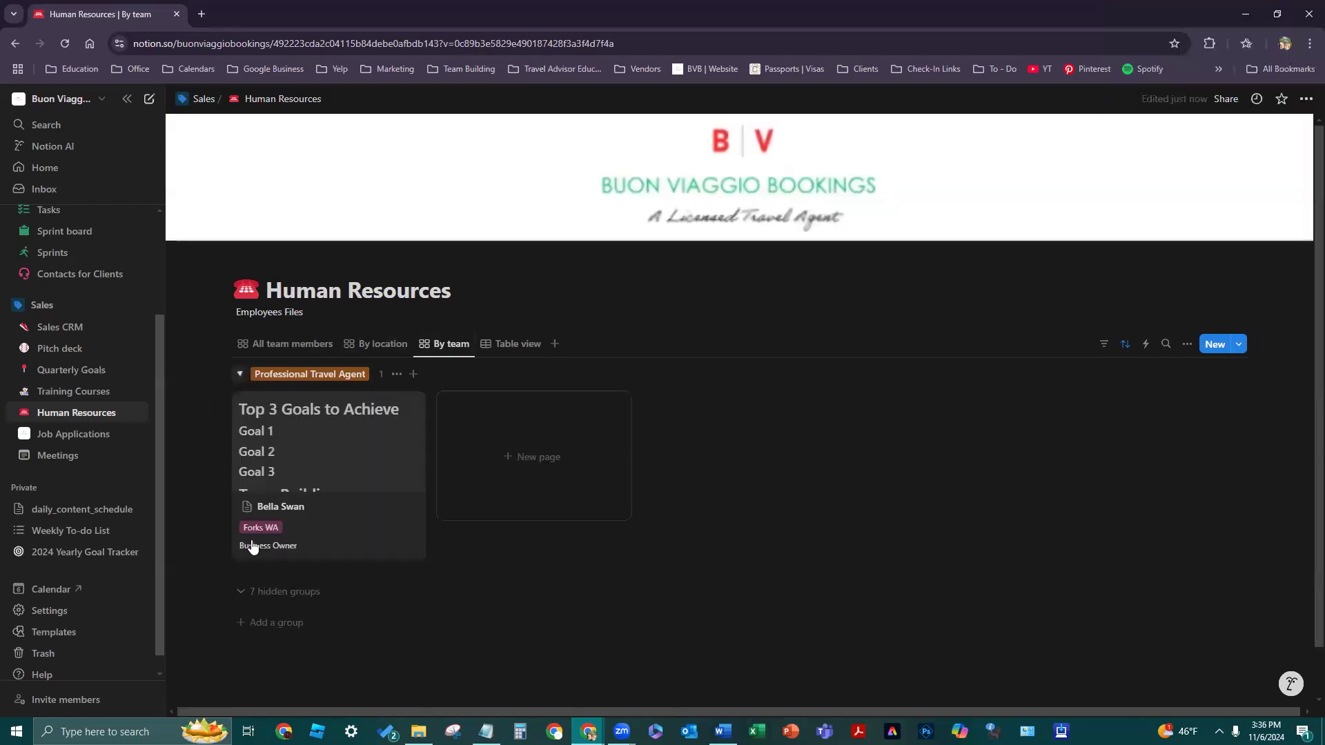
click(283, 591)
scroll(677, 364, down, 4)
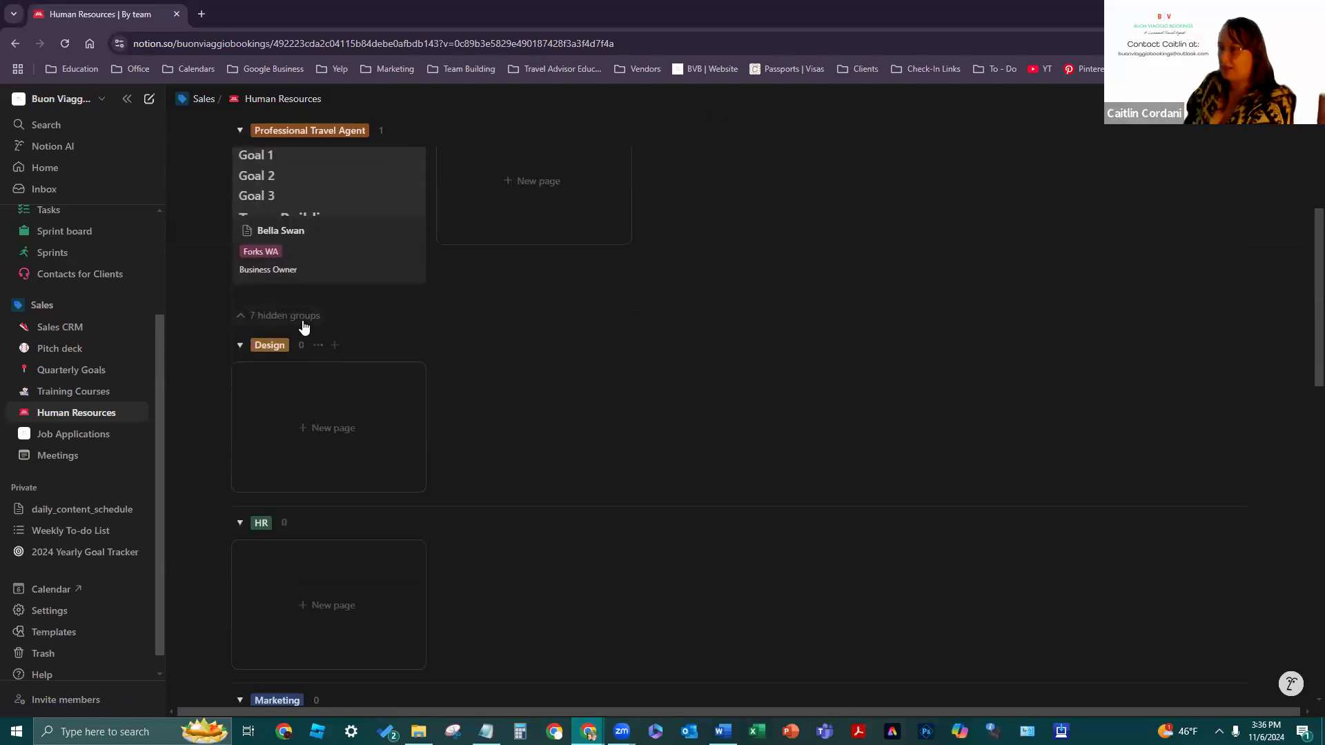
scroll(538, 343, down, 3)
scroll(538, 343, up, 2)
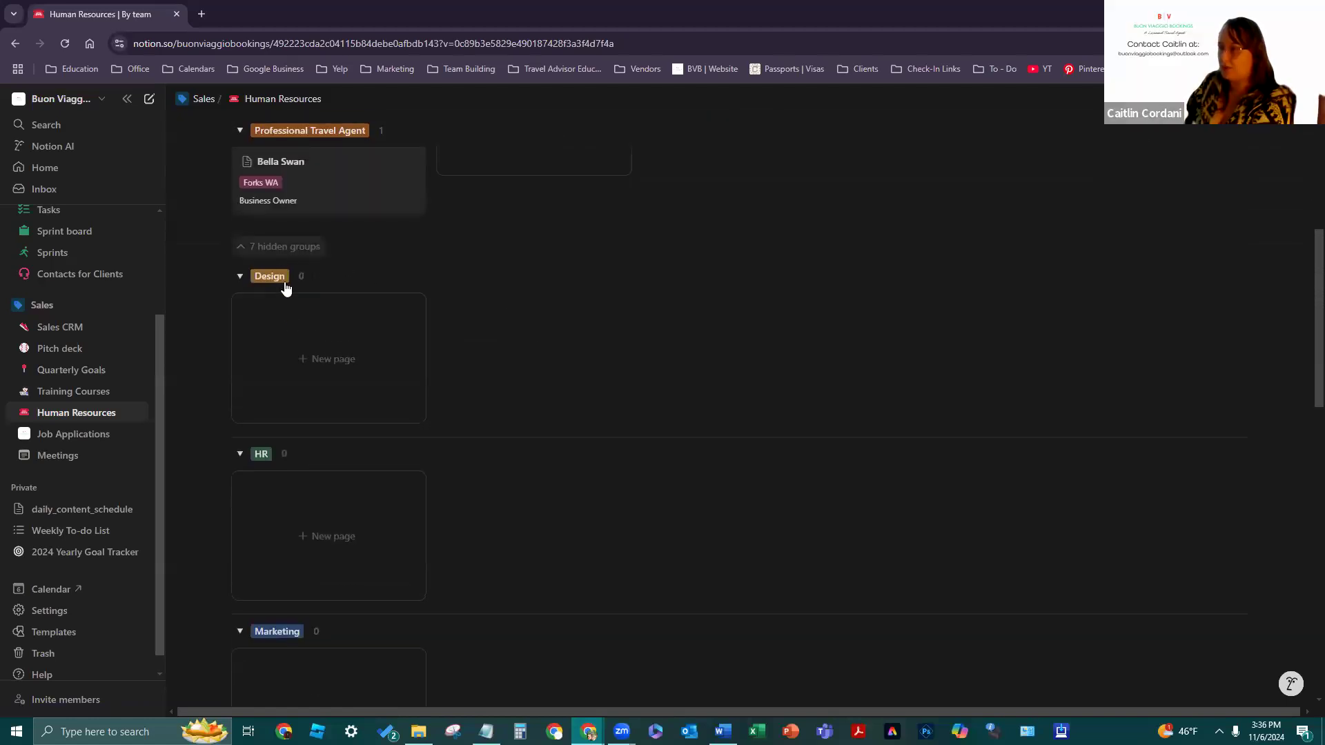
scroll(294, 331, down, 5)
scroll(326, 502, down, 7)
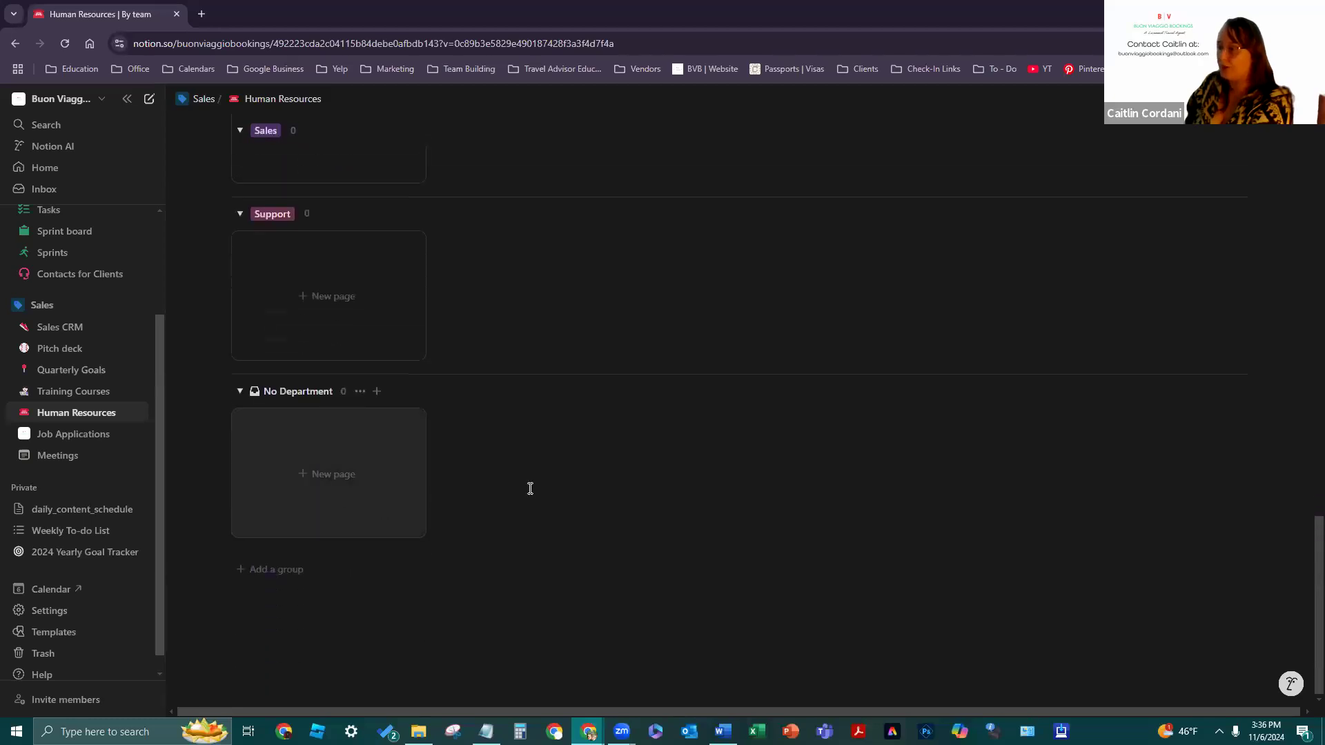
scroll(531, 476, up, 15)
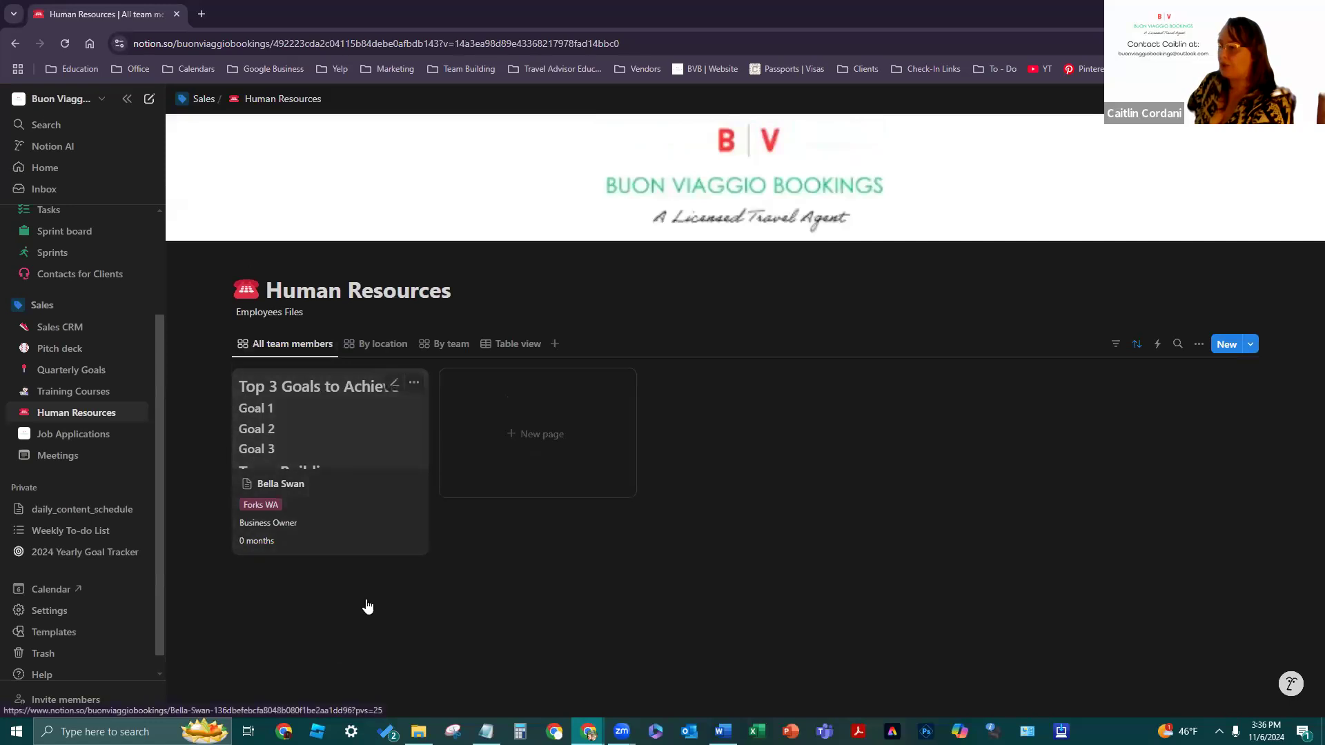
- On the team member's page, delete the goal heading blocks and the leftover empty line
click(351, 505)
scroll(677, 397, down, 10)
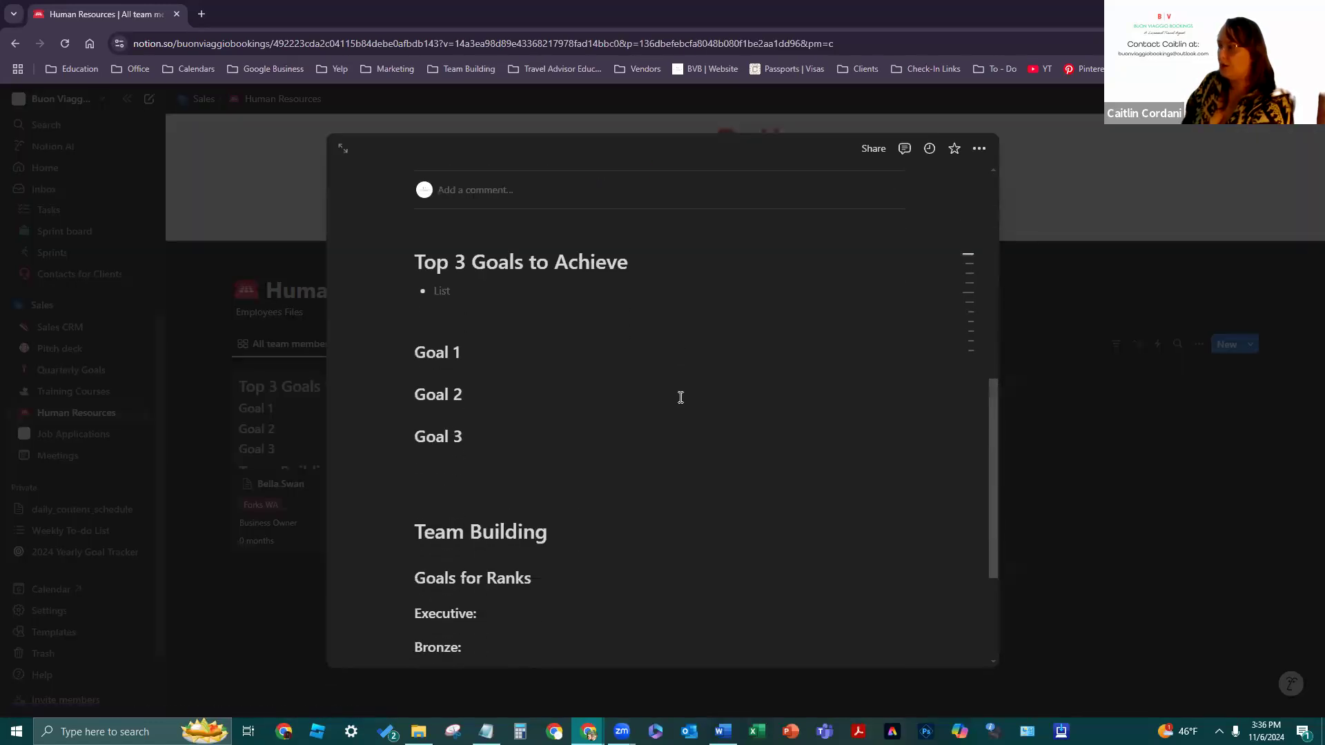
drag(551, 554, 389, 454)
key(BackSpace)
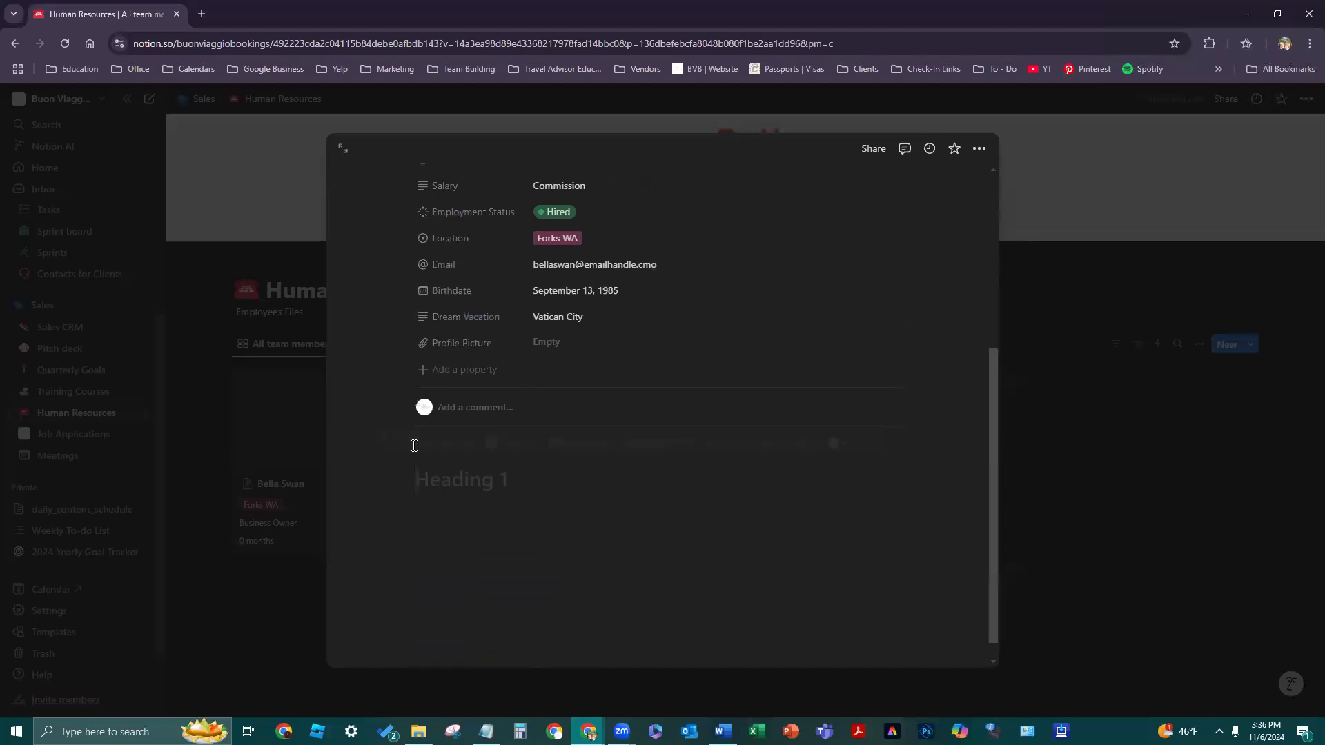
key(BackSpace)
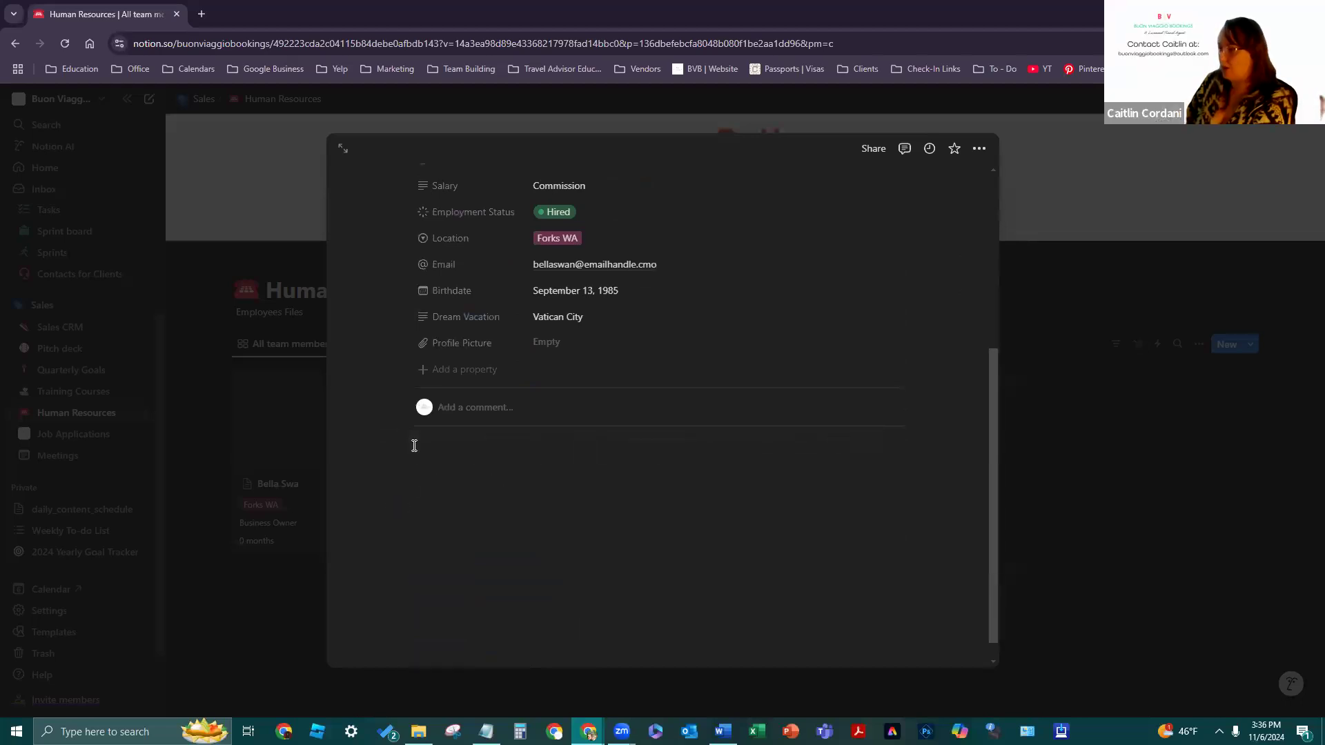
- Open the New team member template for editing from the template choices
click(438, 445)
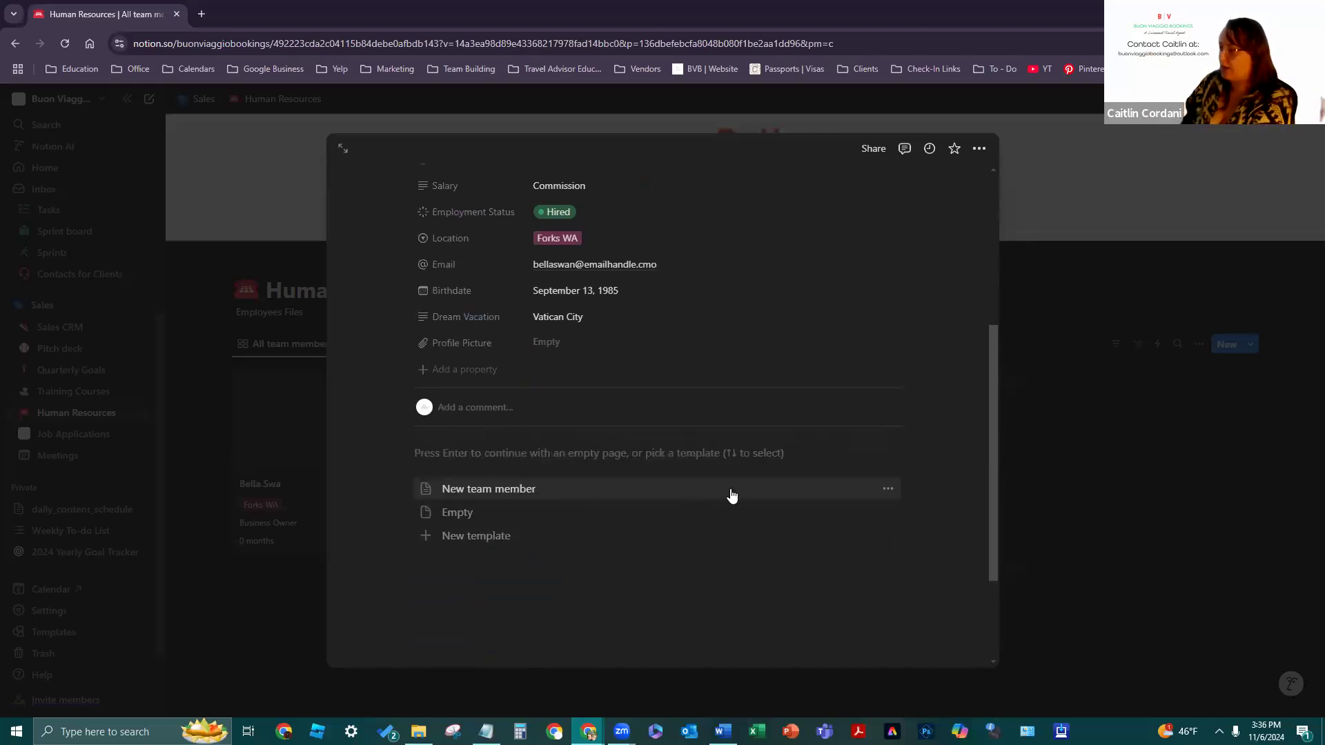
click(887, 488)
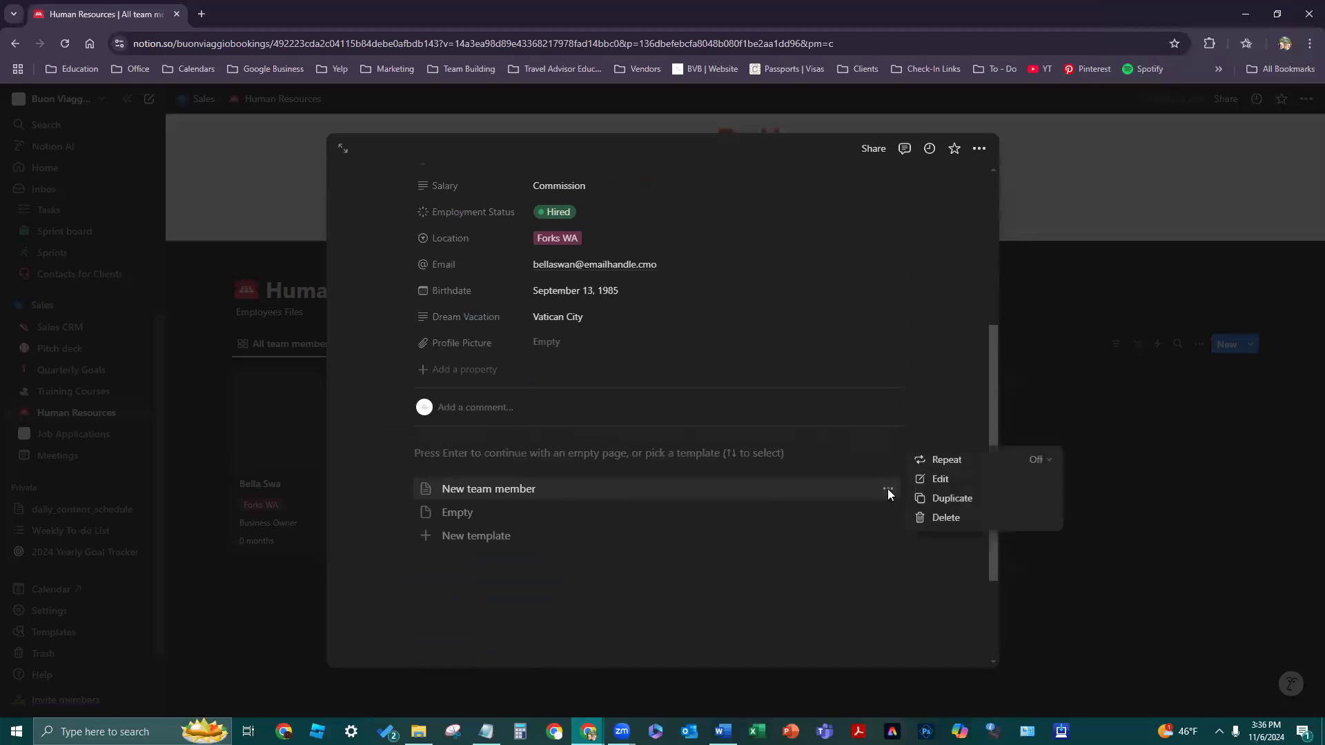
click(958, 479)
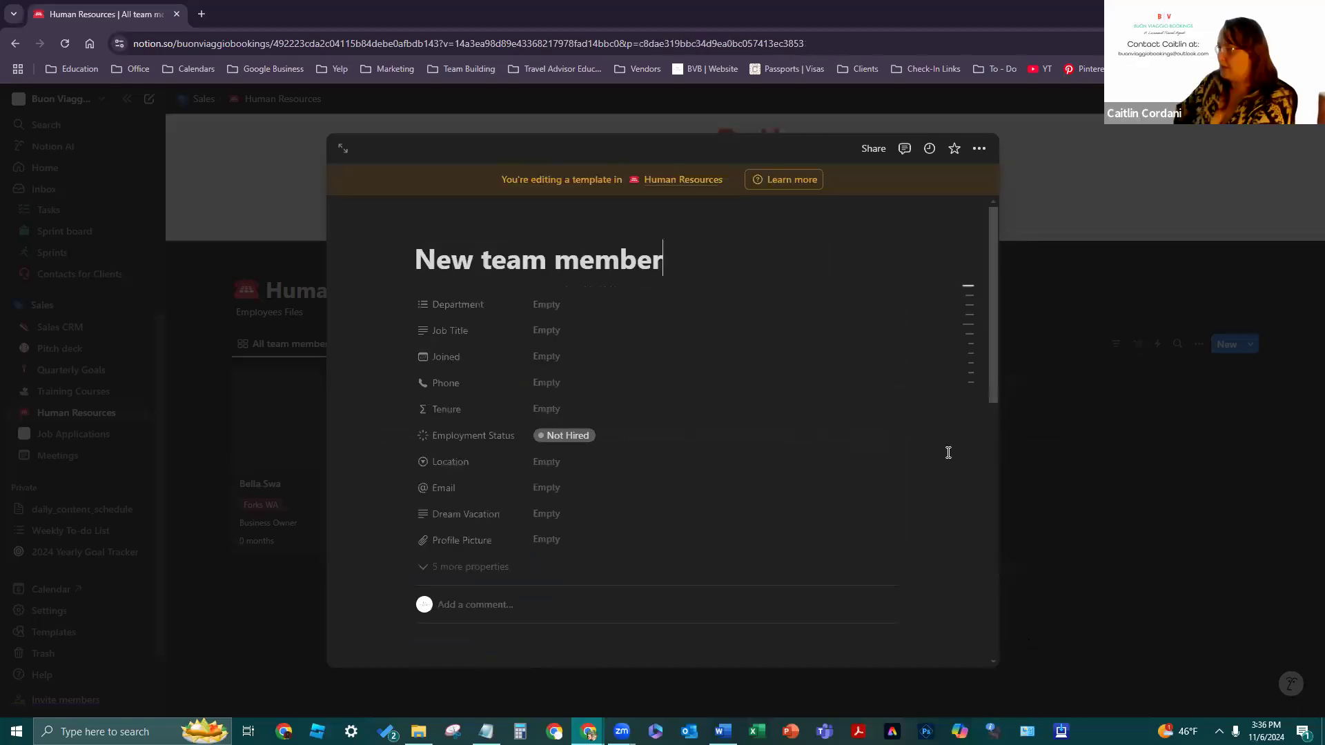
- Reveal the template's Department property and delete its Design and Marketing options
click(513, 567)
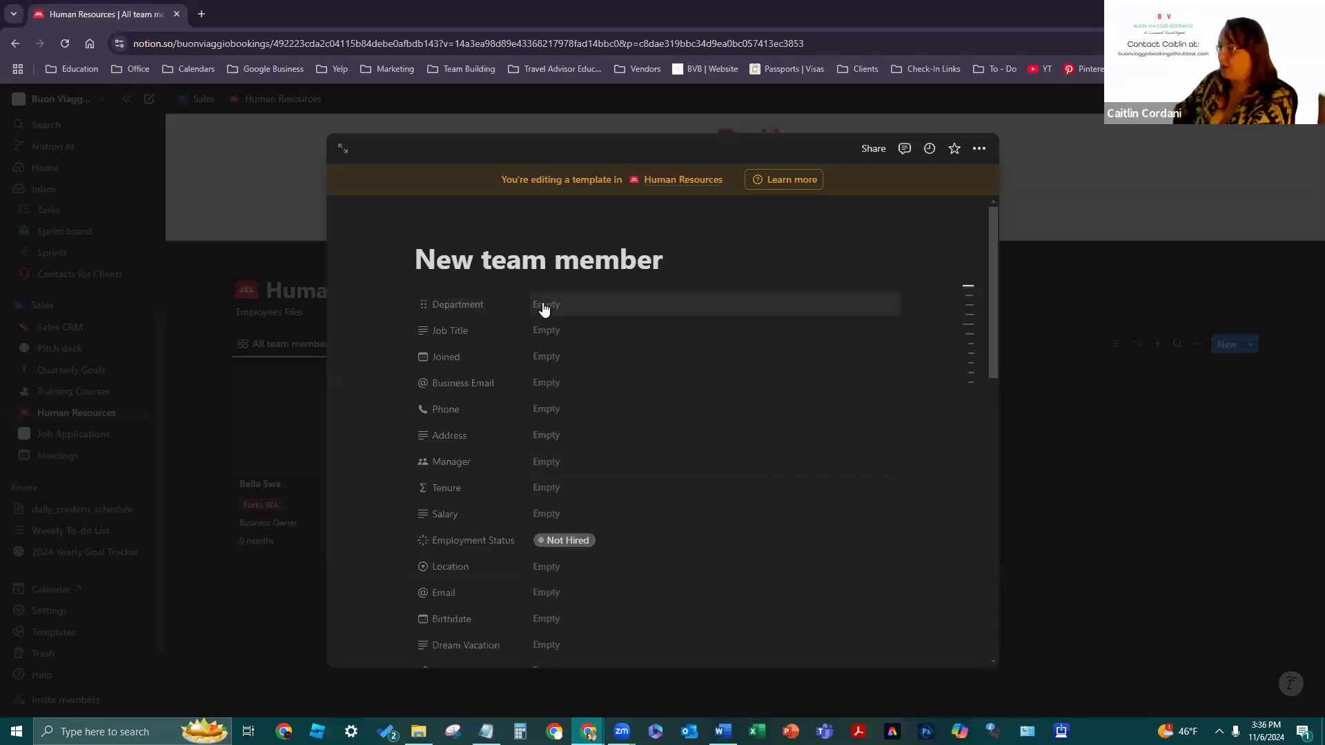
click(570, 308)
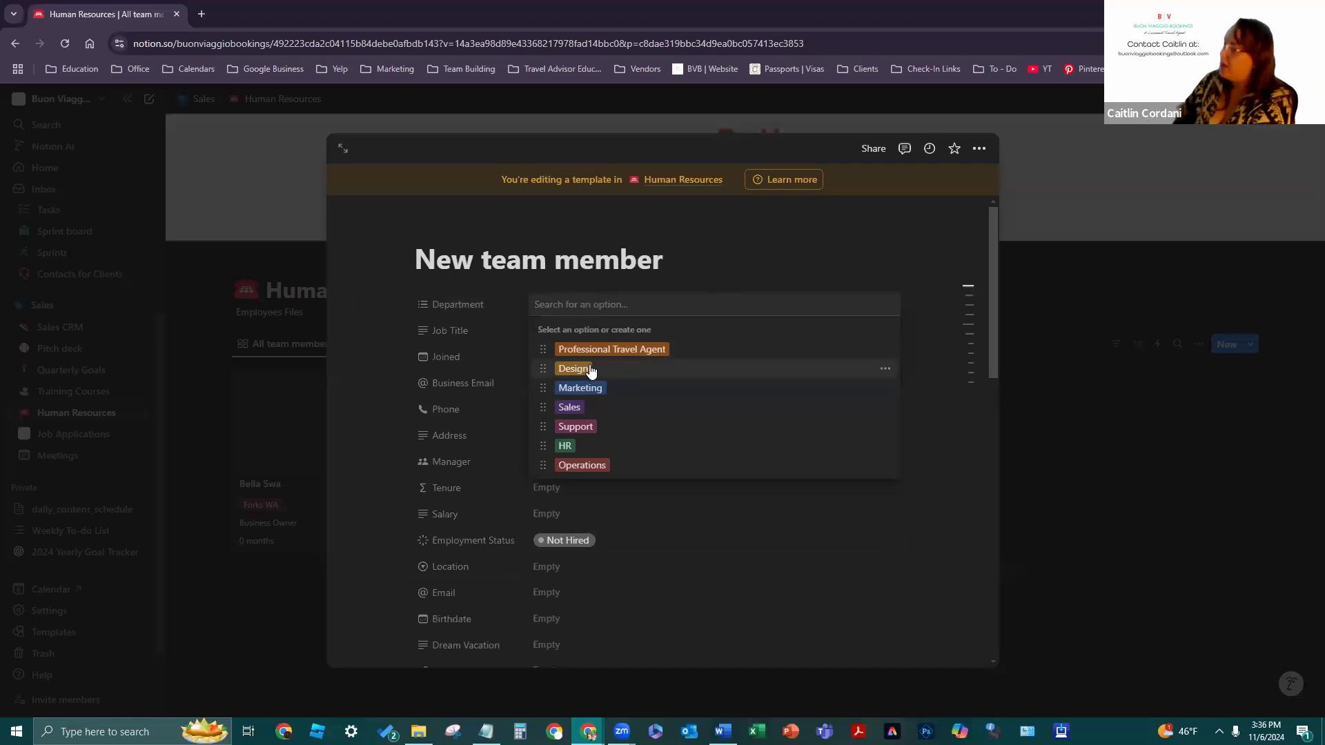
click(886, 369)
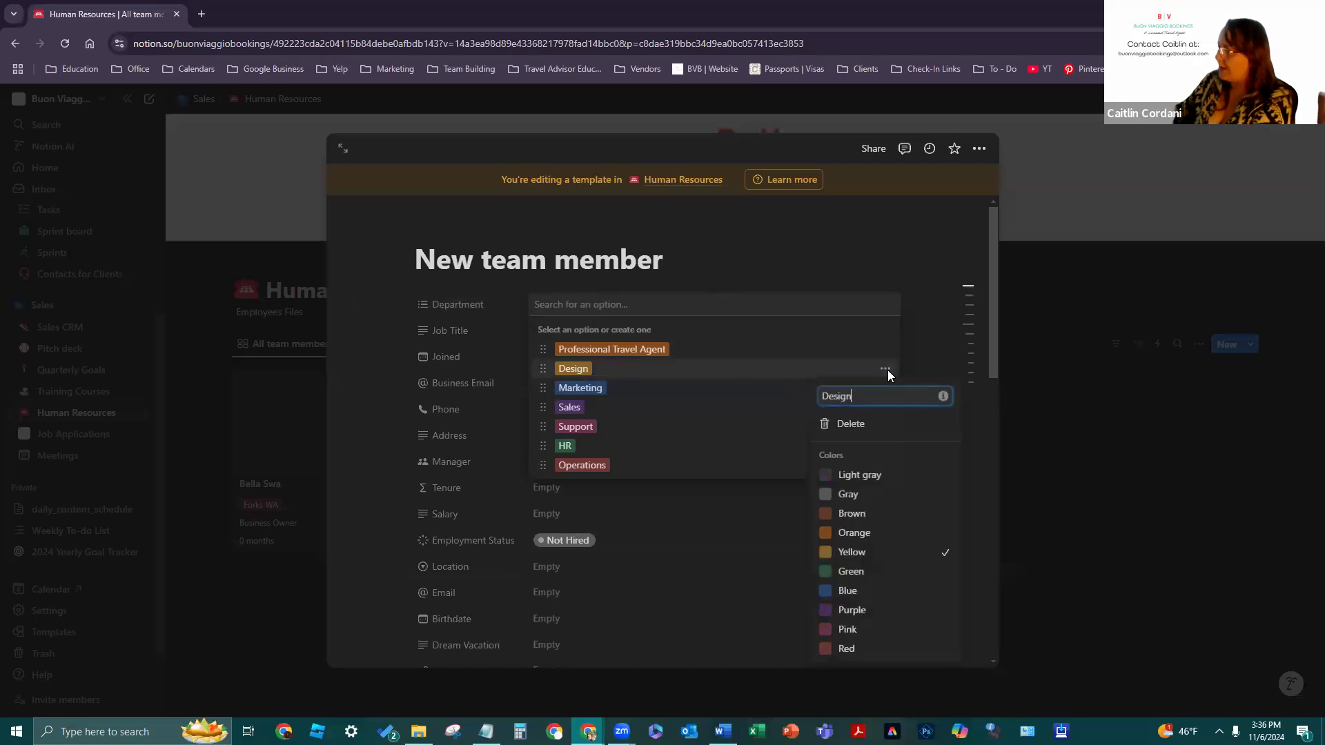
click(850, 424)
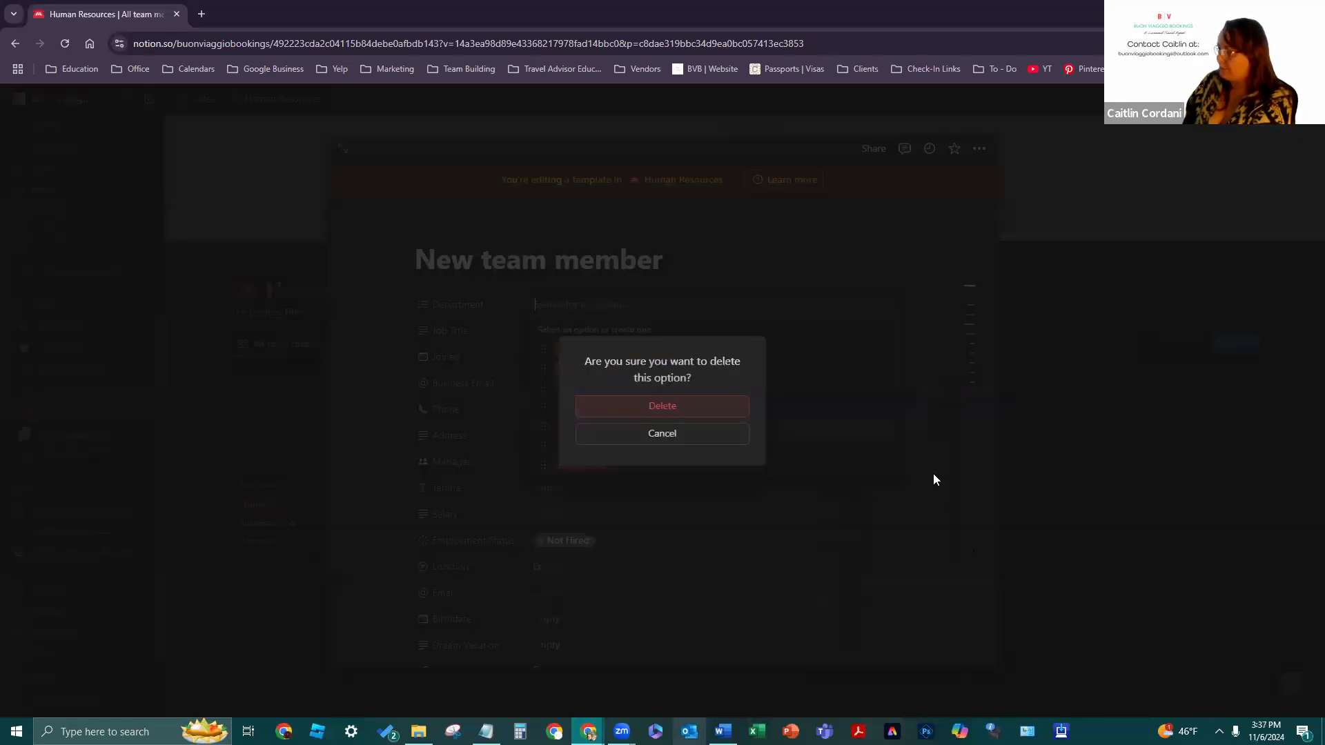
click(664, 404)
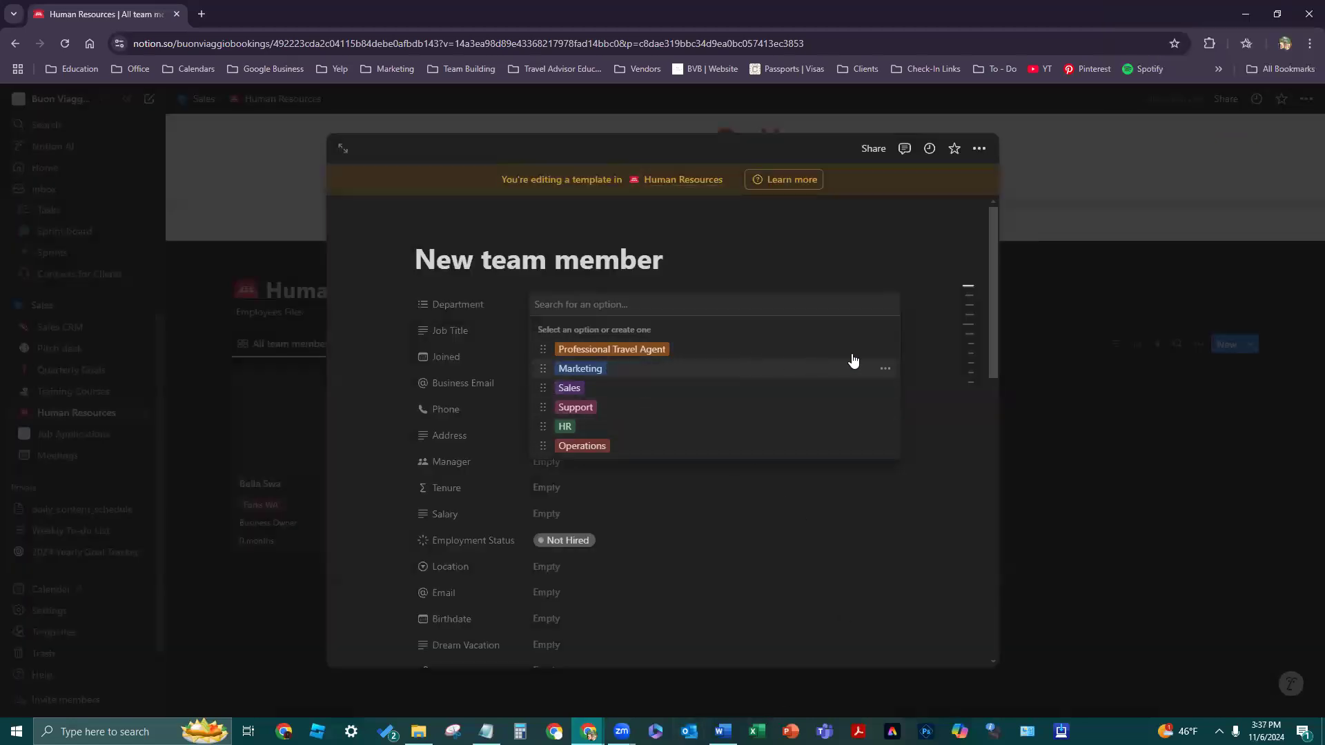
click(885, 368)
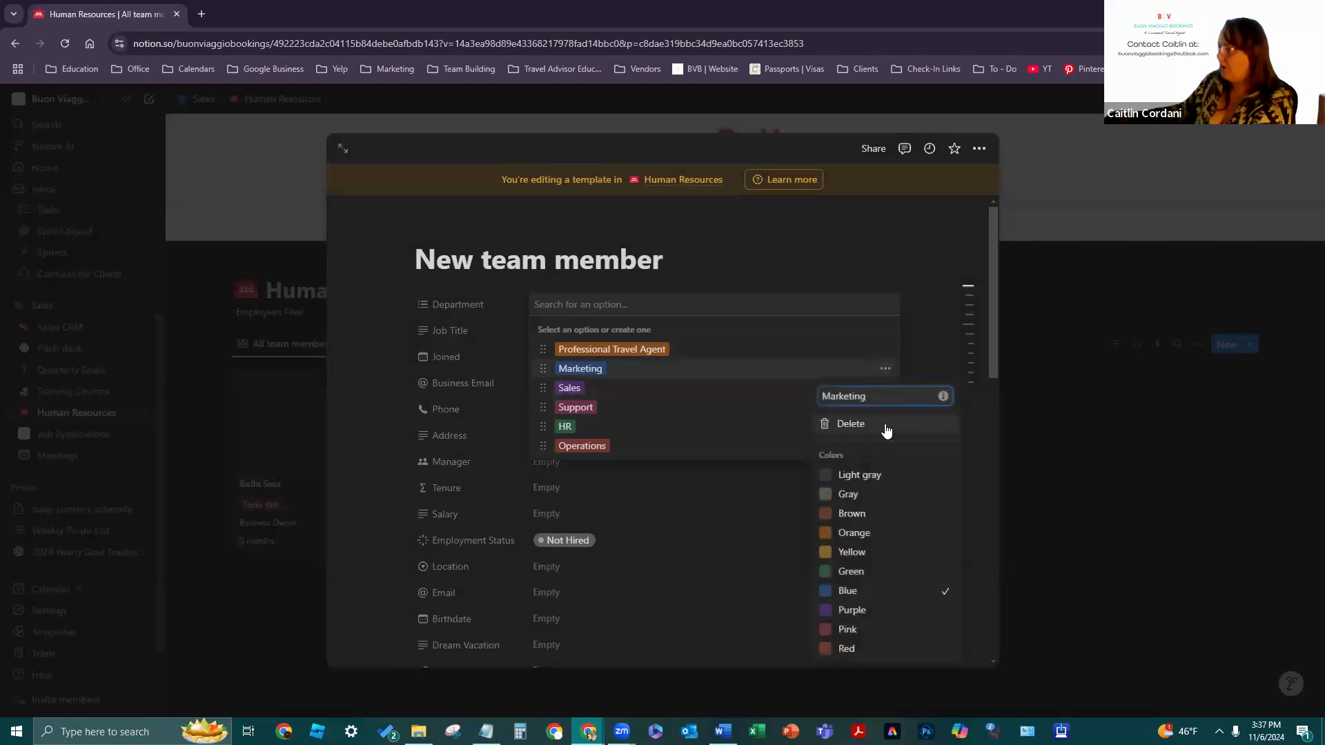
click(886, 425)
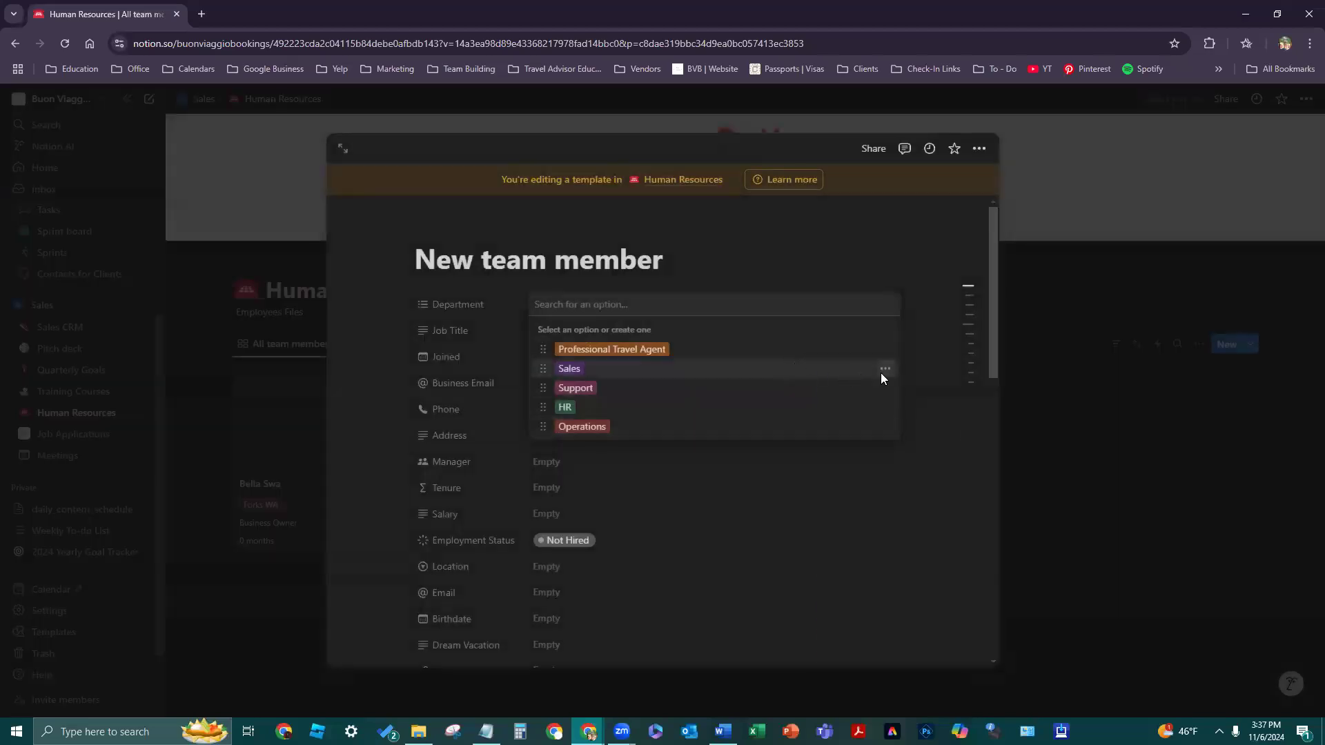
- Delete the Sales and Support Department options as well
click(886, 368)
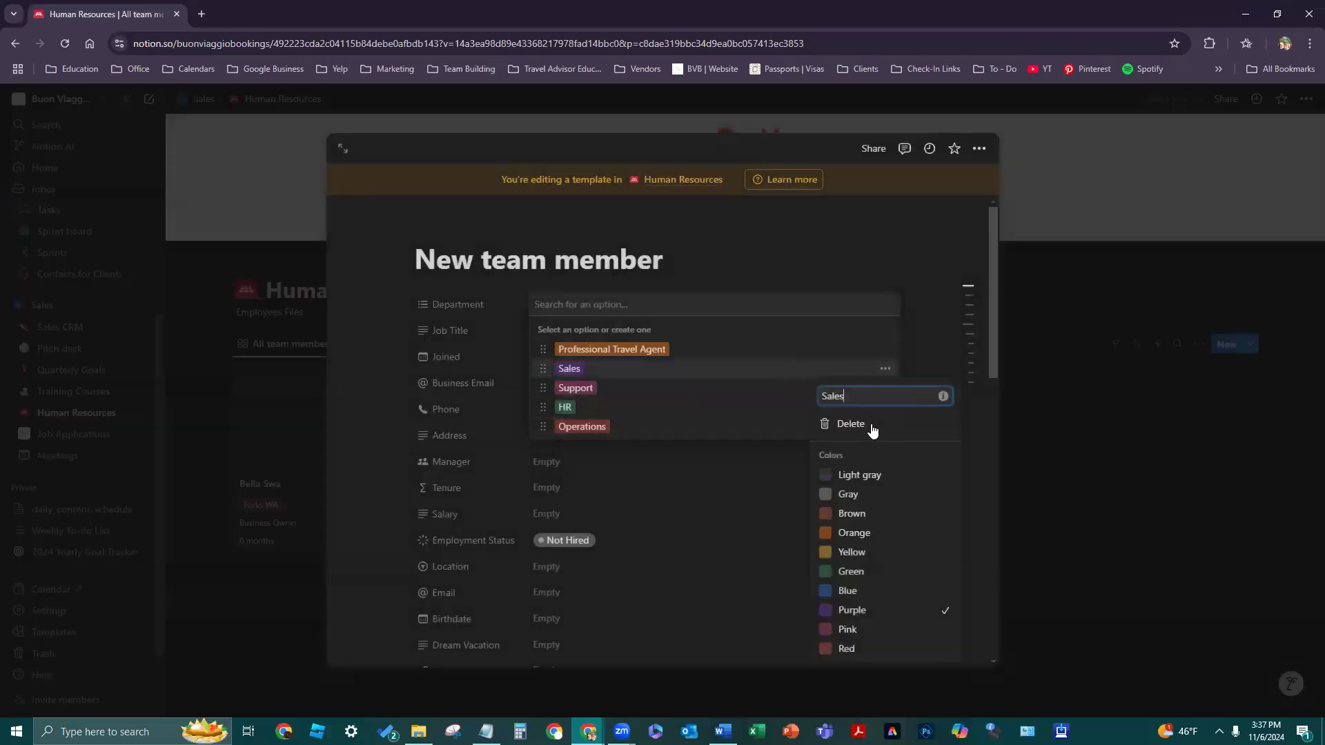
click(865, 425)
click(700, 407)
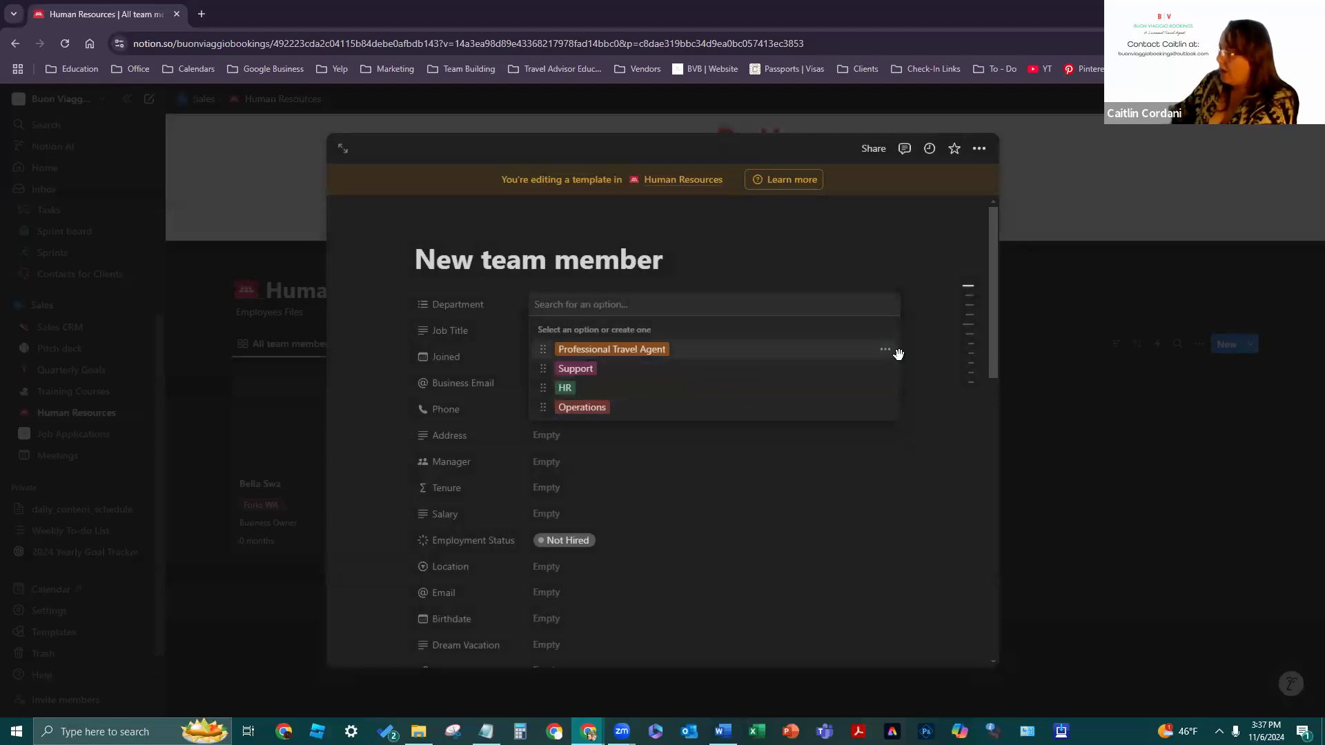
click(885, 368)
click(868, 427)
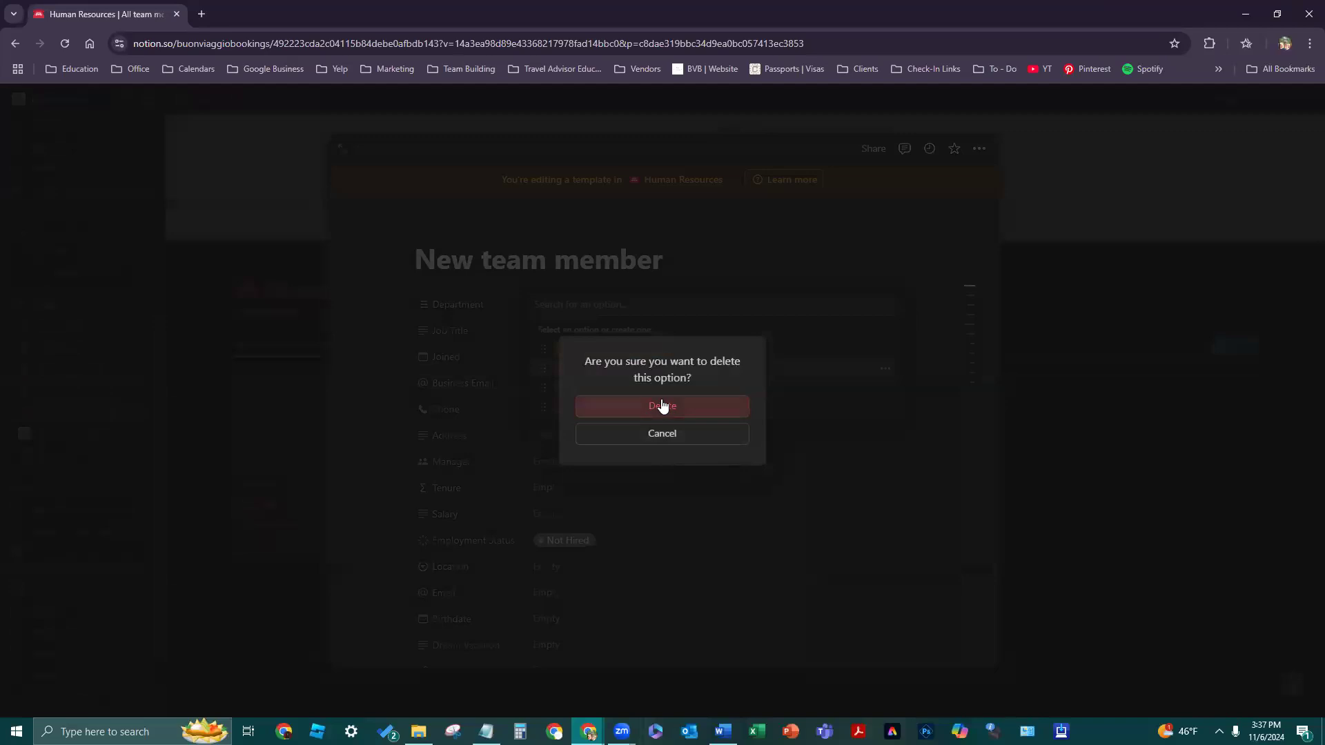
click(661, 405)
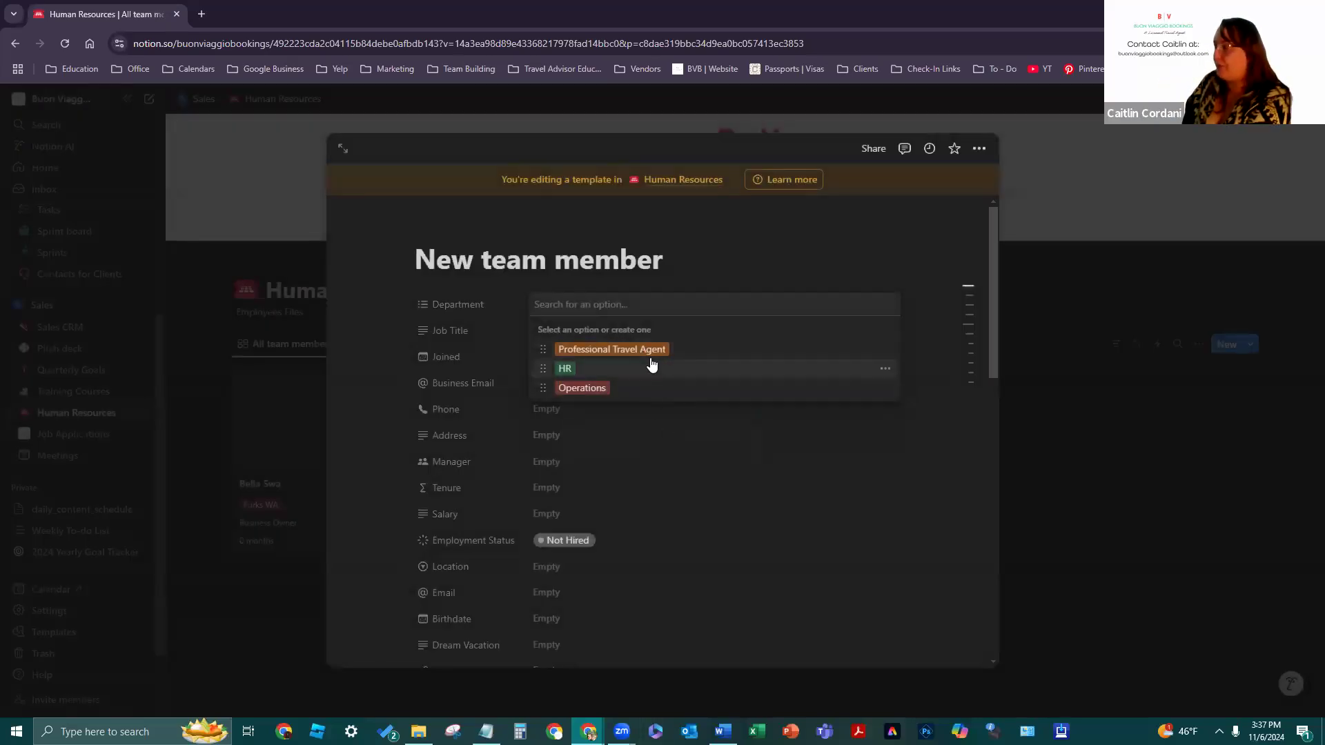
click(886, 370)
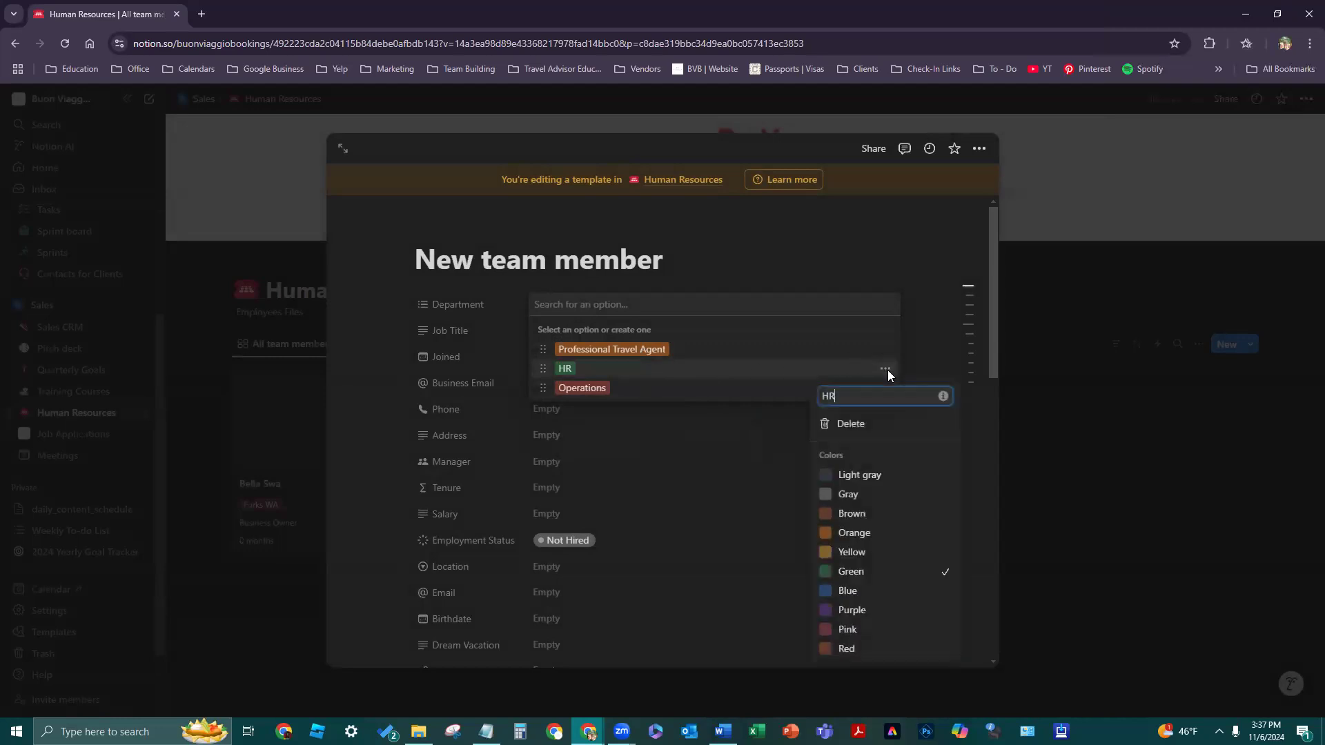
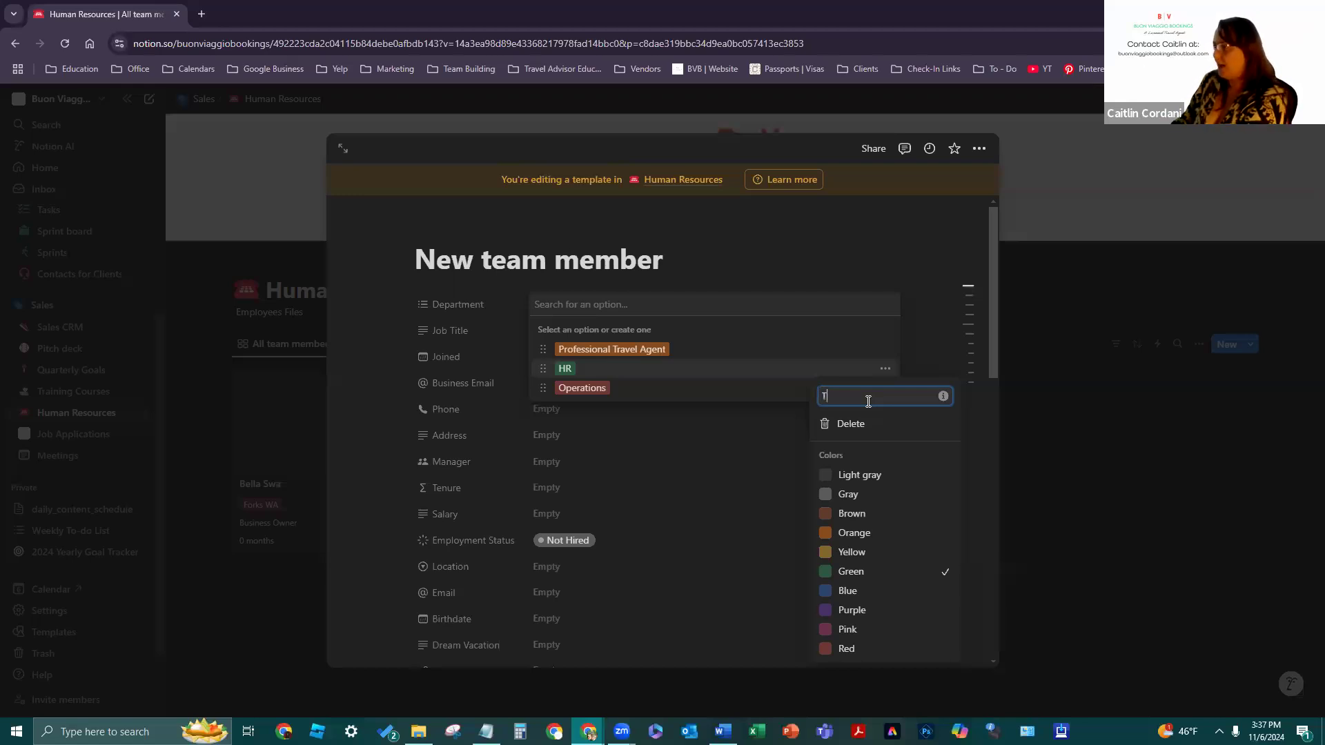
- Finish renaming HR to Trainer and tag it, then rename Operations to Team Builders
text(er)
key(Return)
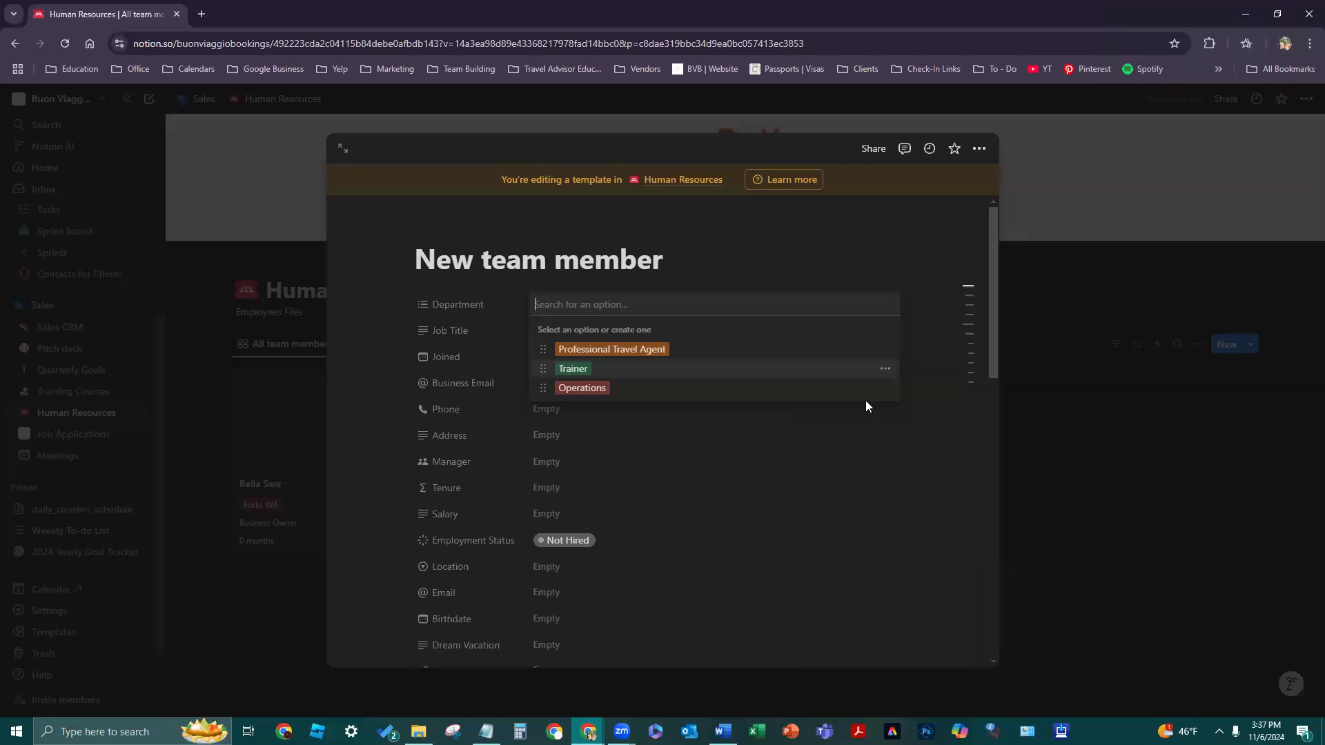
key(Return)
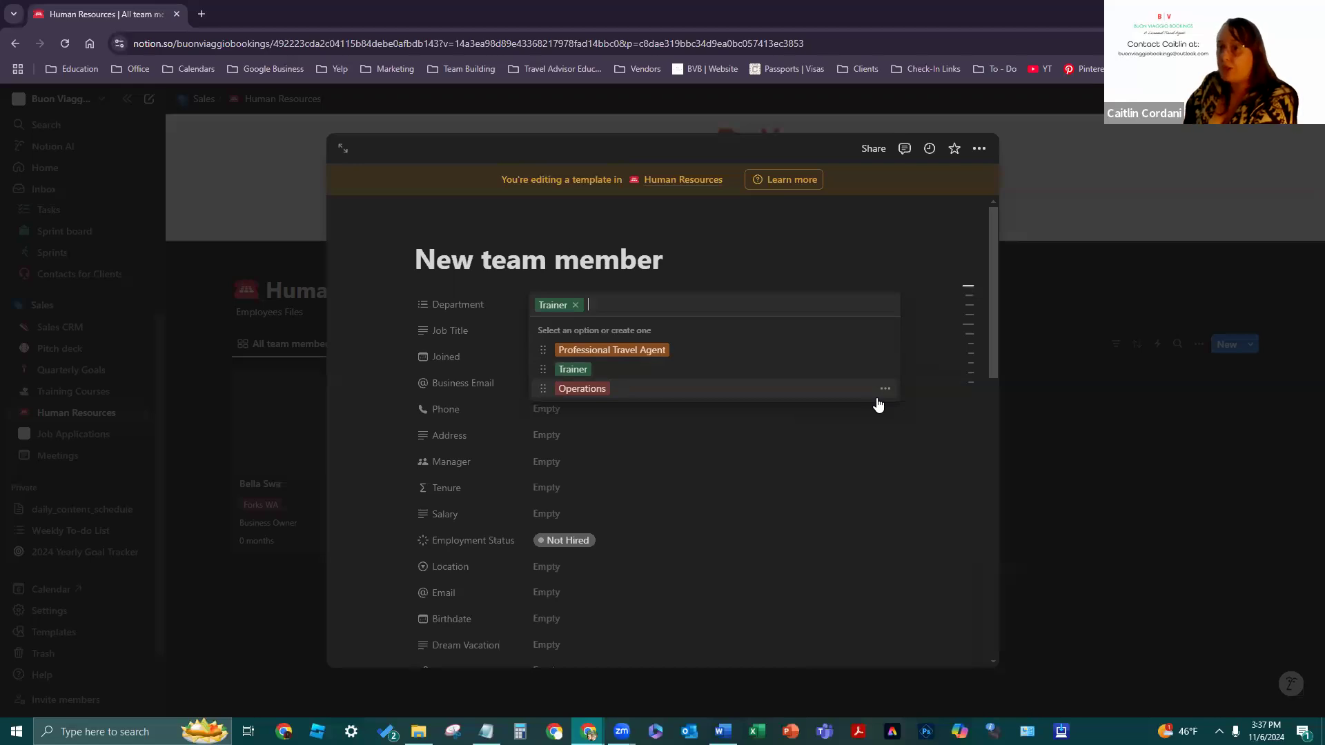
click(887, 394)
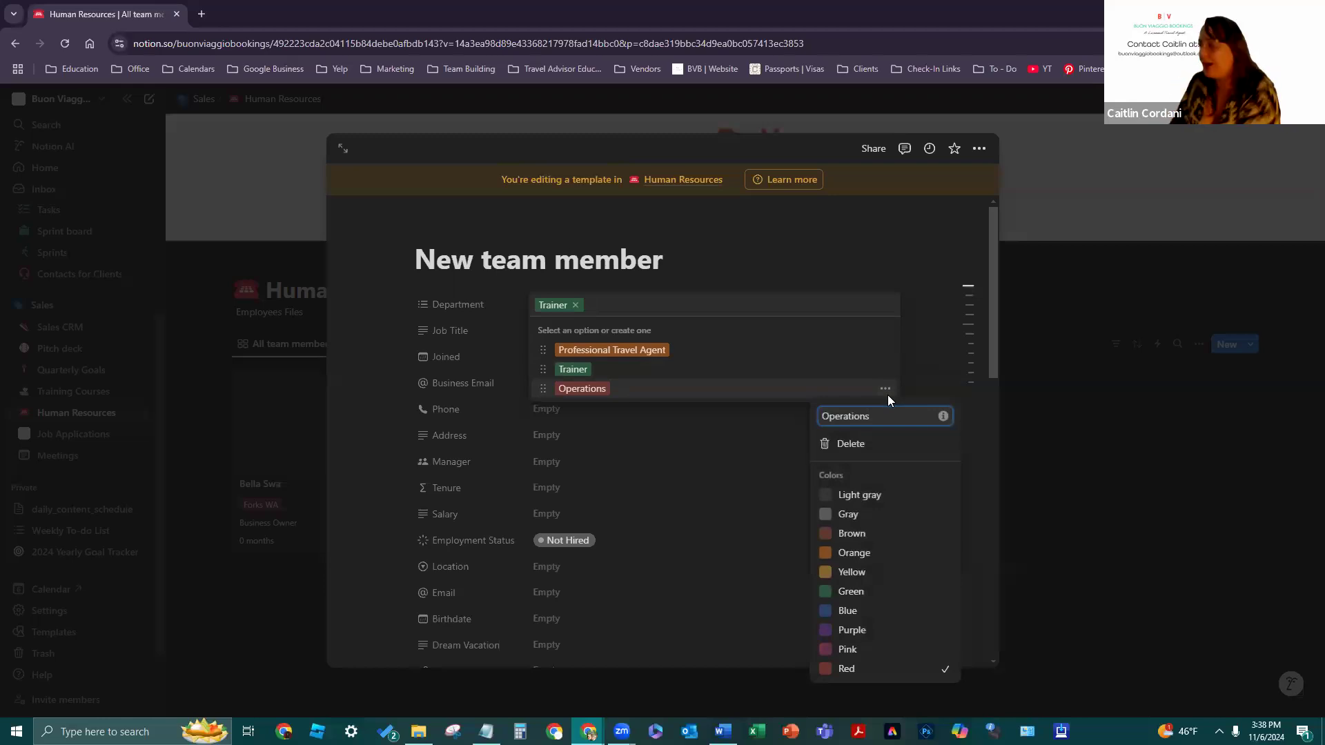
drag(885, 416, 820, 421)
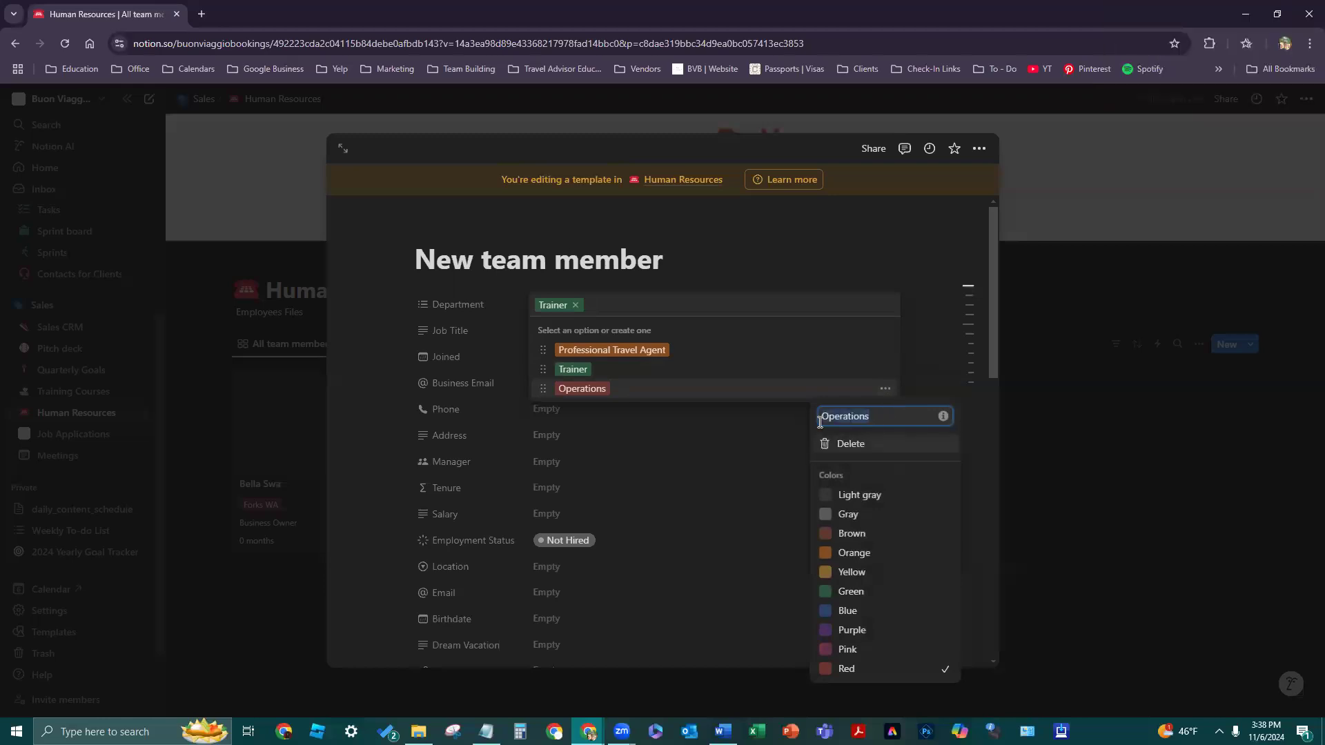
text(Team Bui)
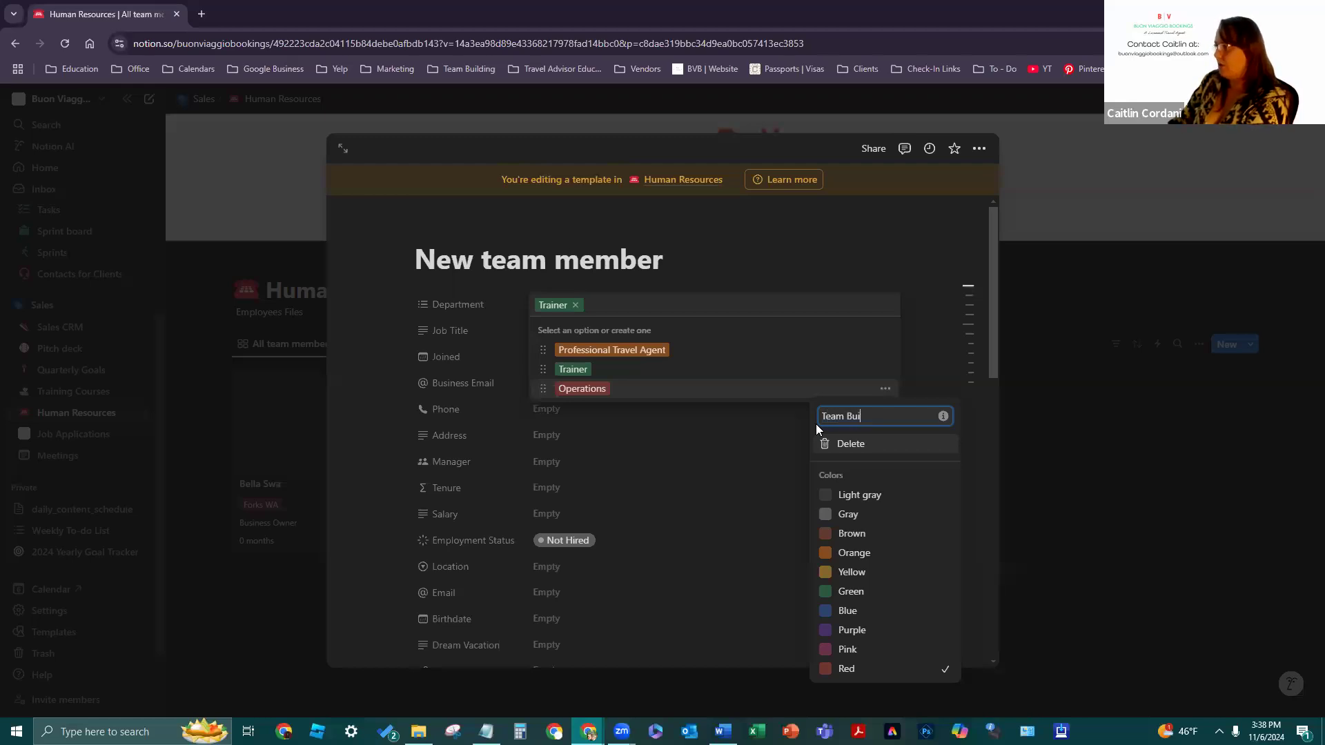
text(lders)
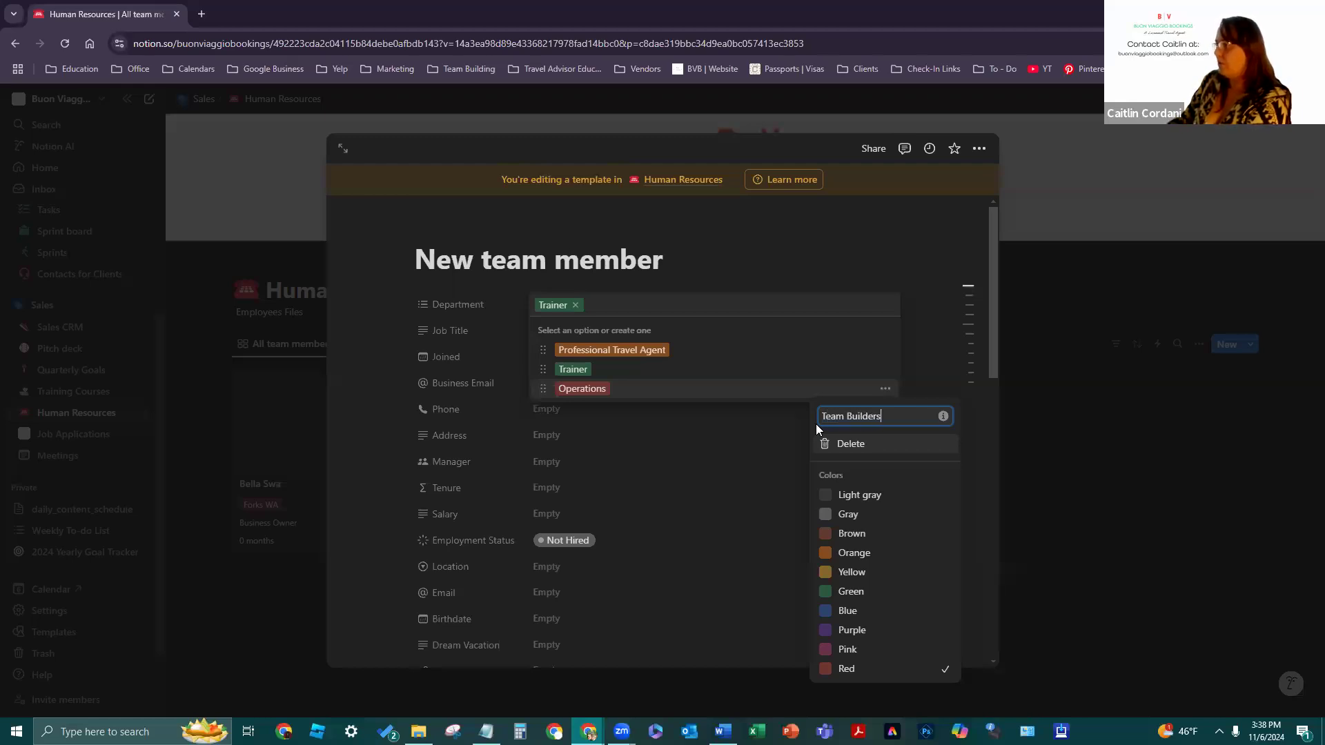
key(Return)
key(Return)
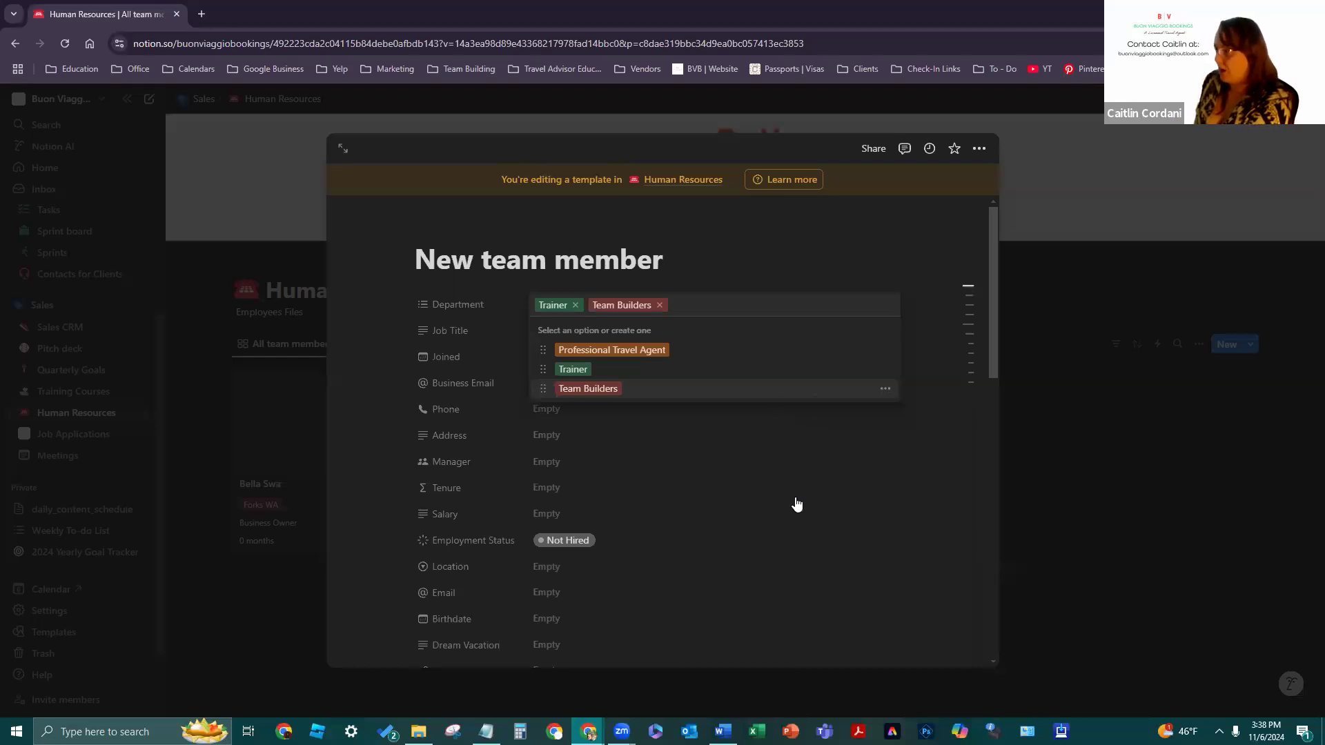
- Re-tag Department as Trainer, Professional Travel Agent and Team Builders
click(647, 352)
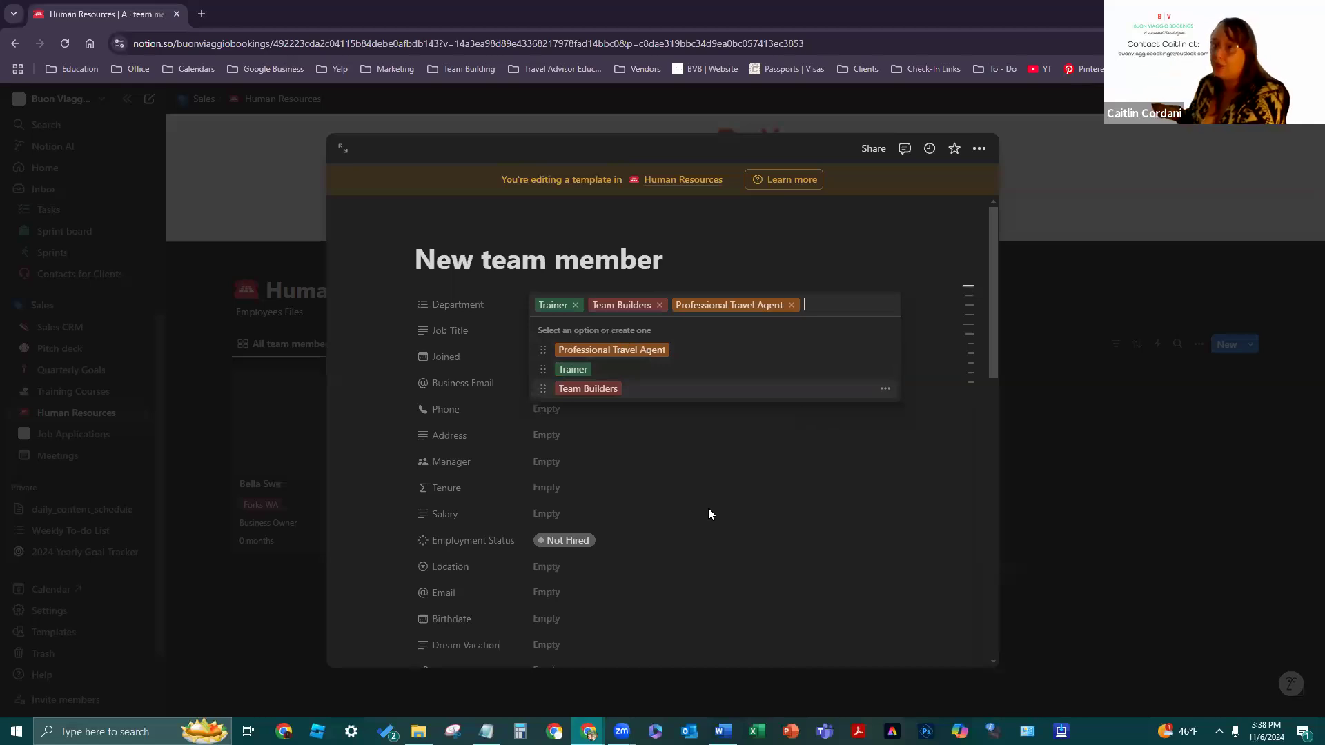
click(712, 490)
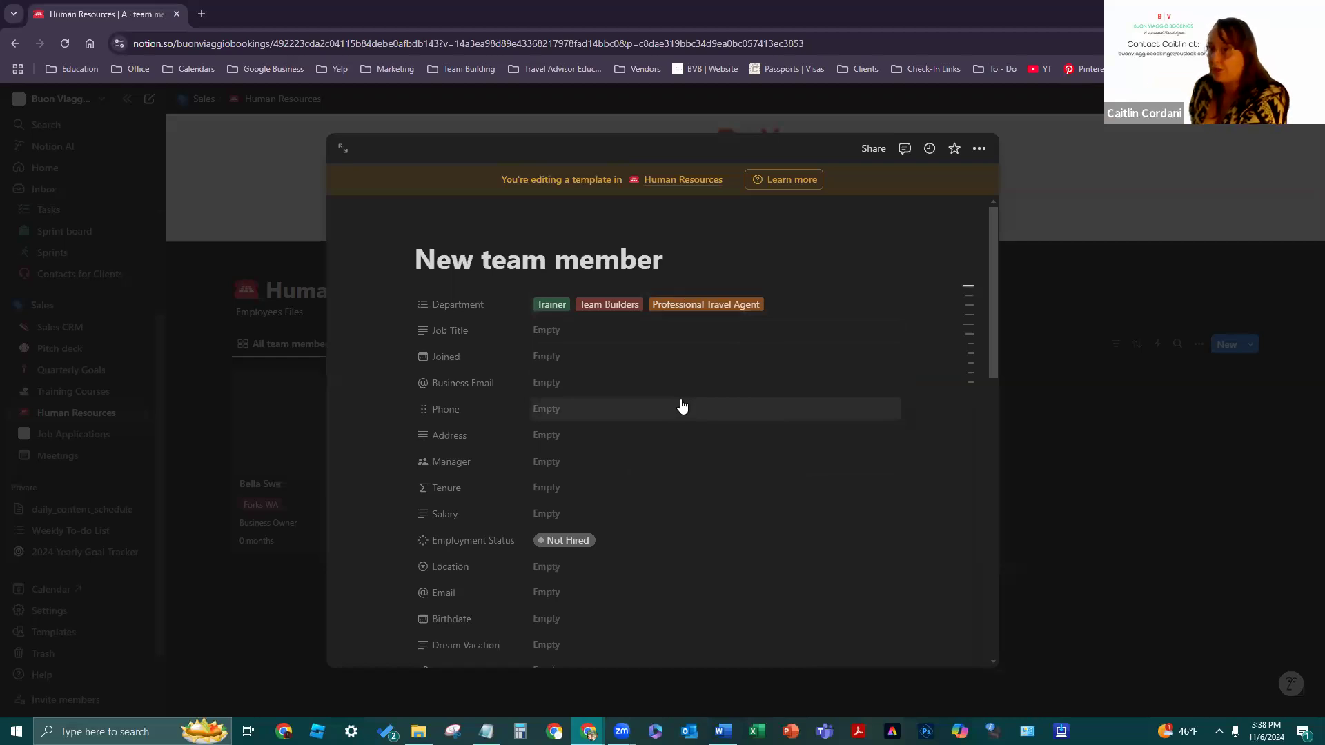
click(723, 306)
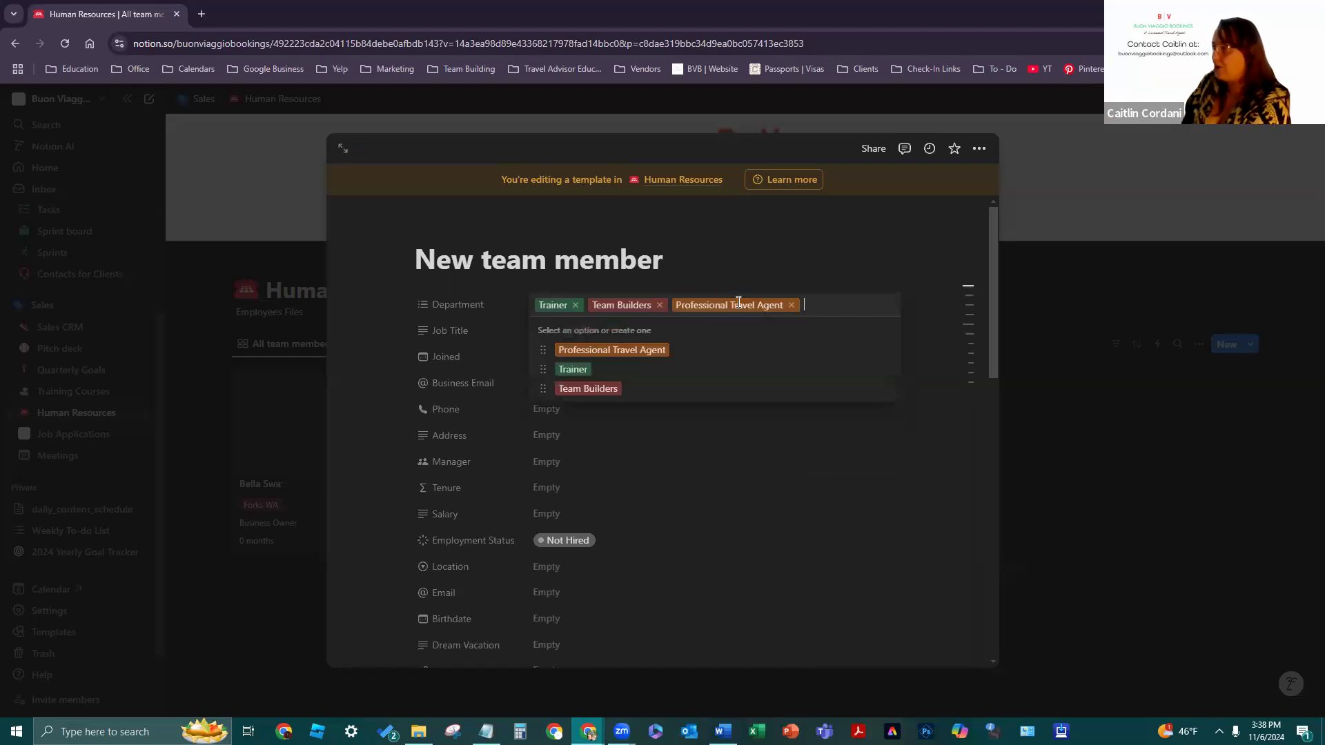
click(791, 305)
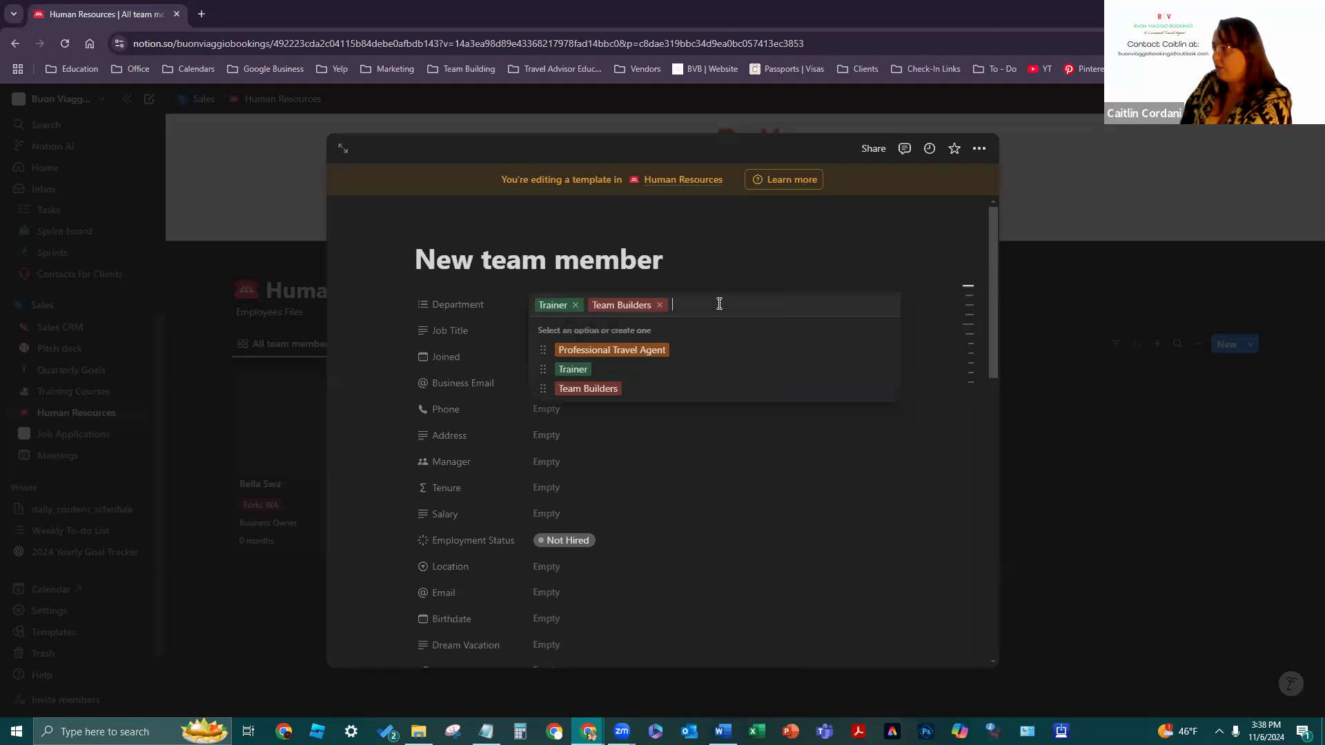
click(660, 305)
click(575, 305)
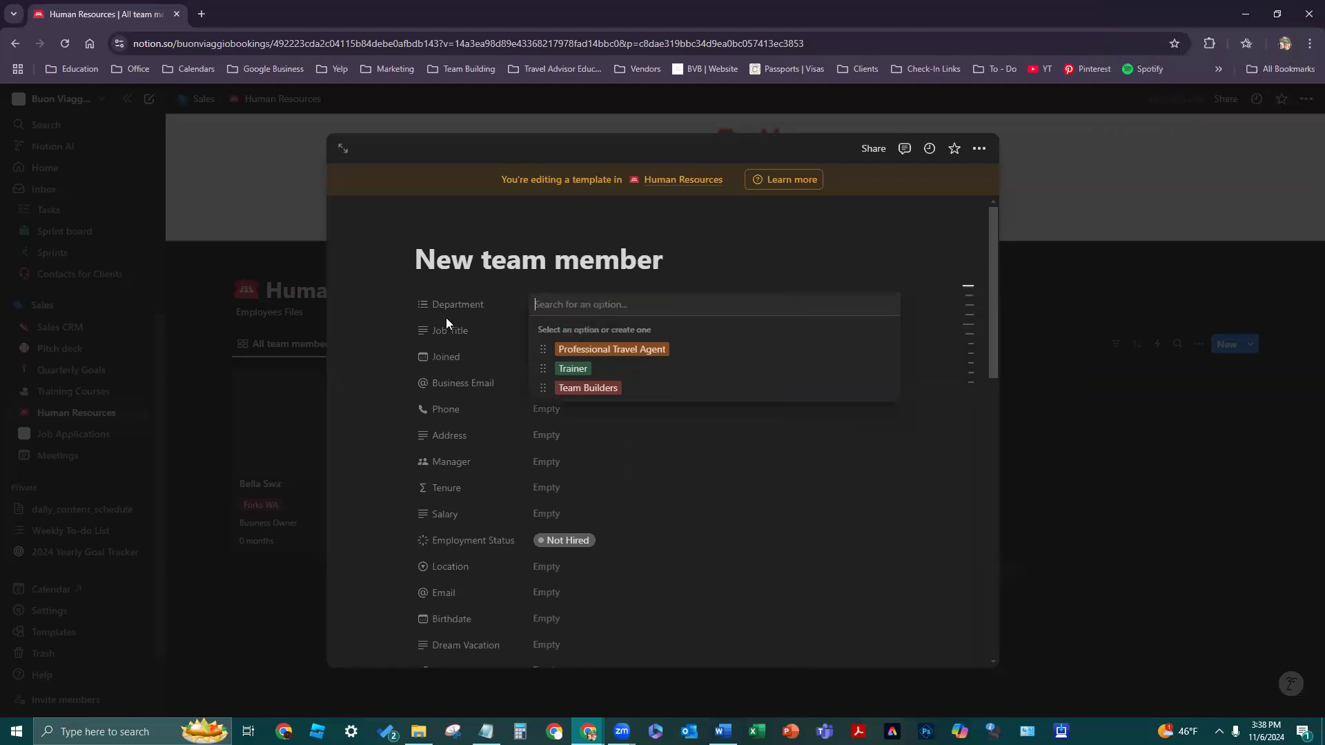
click(590, 369)
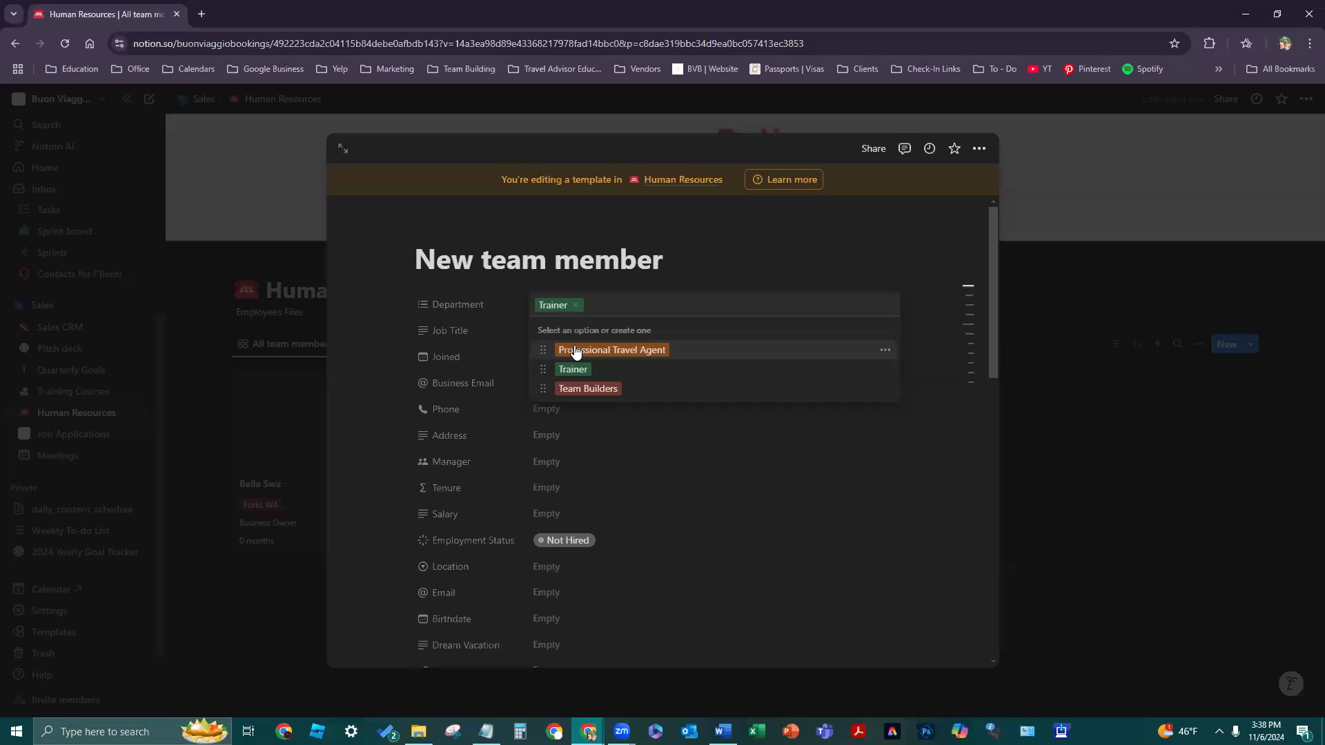
click(576, 350)
click(592, 389)
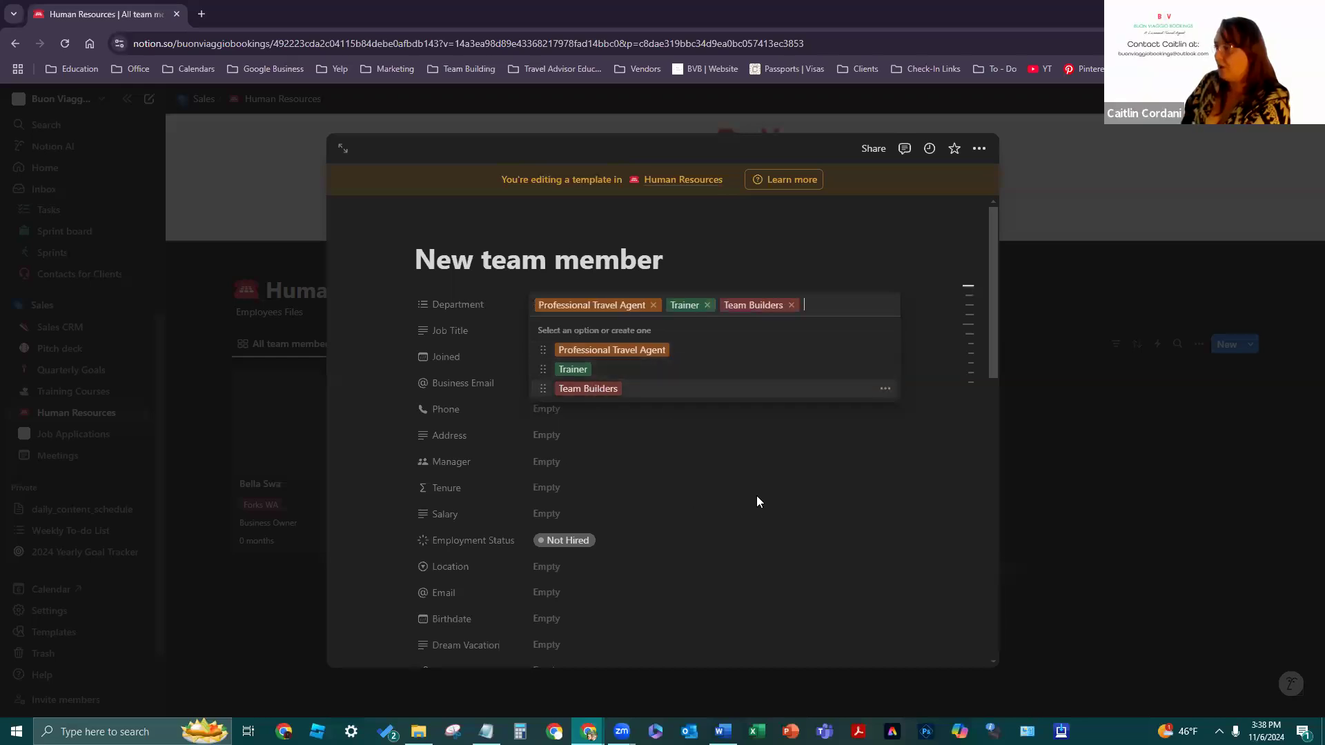
click(830, 489)
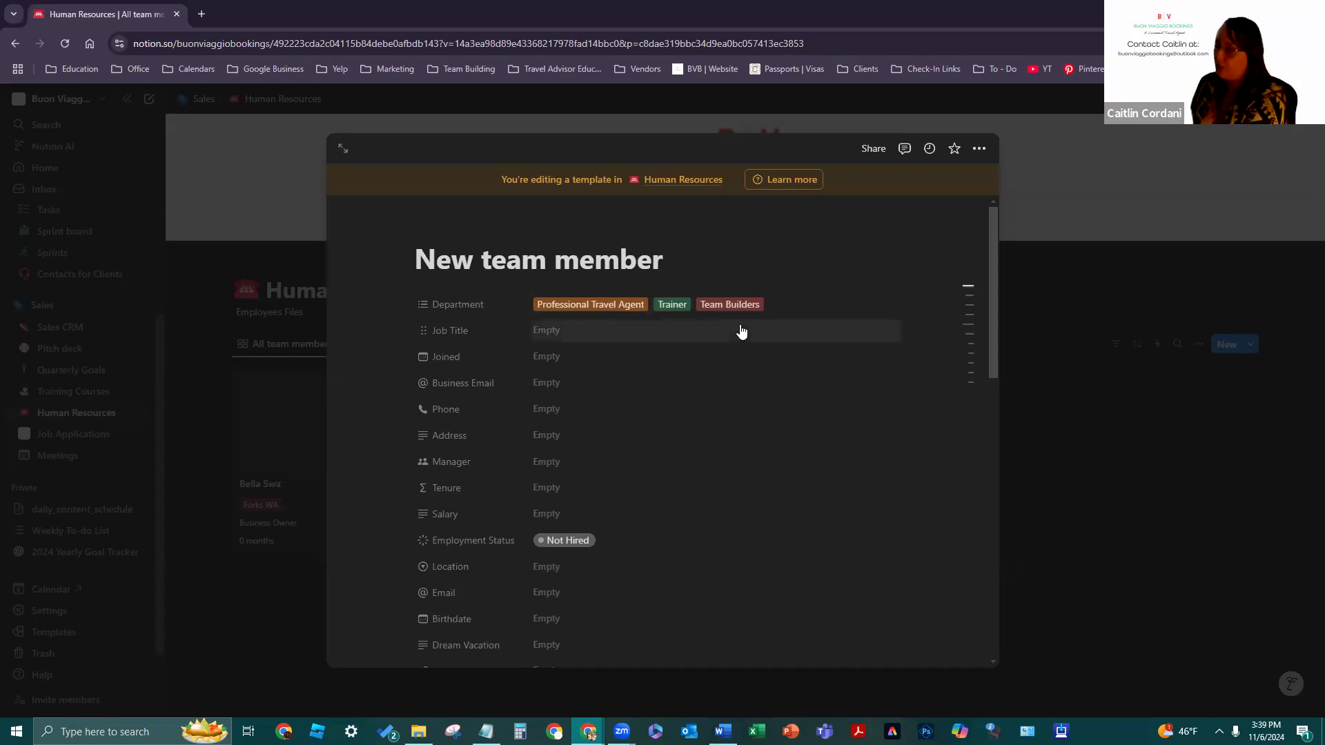
- Select the Job Title value, then open the Job Title property's menu
click(740, 330)
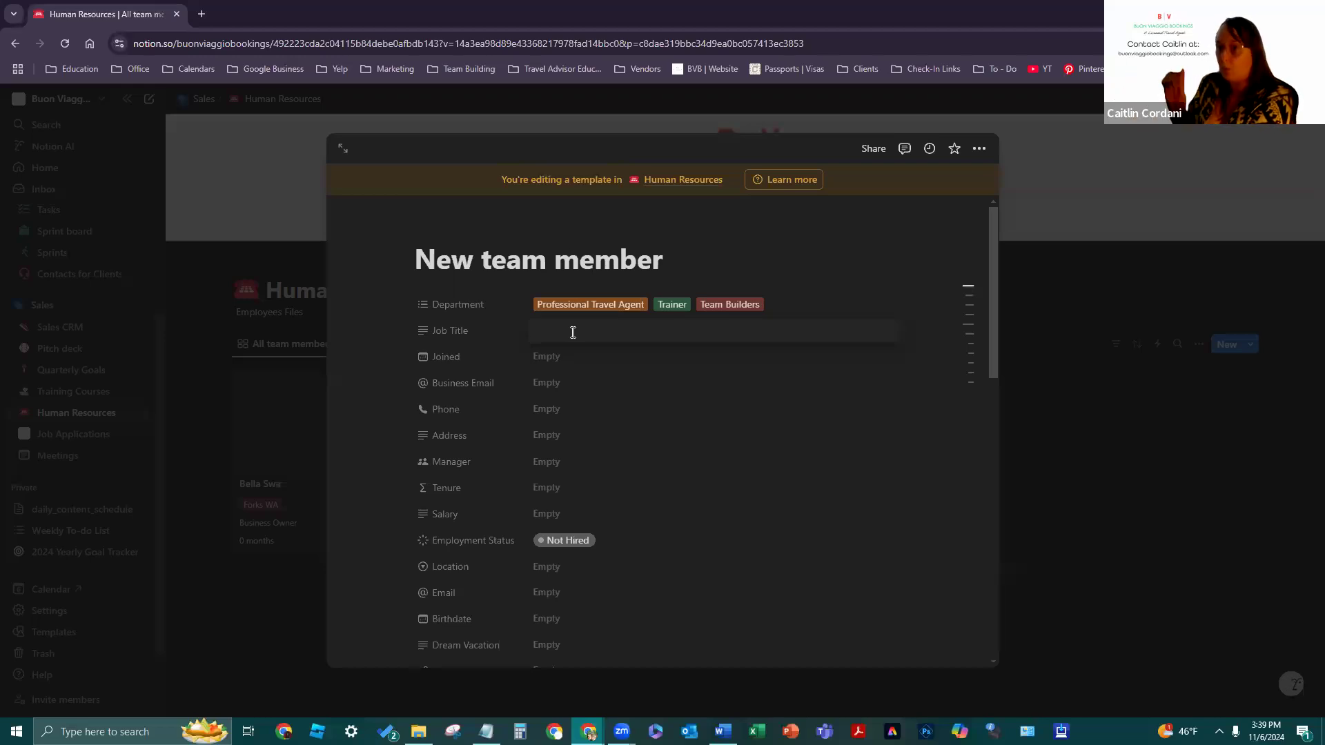
click(425, 338)
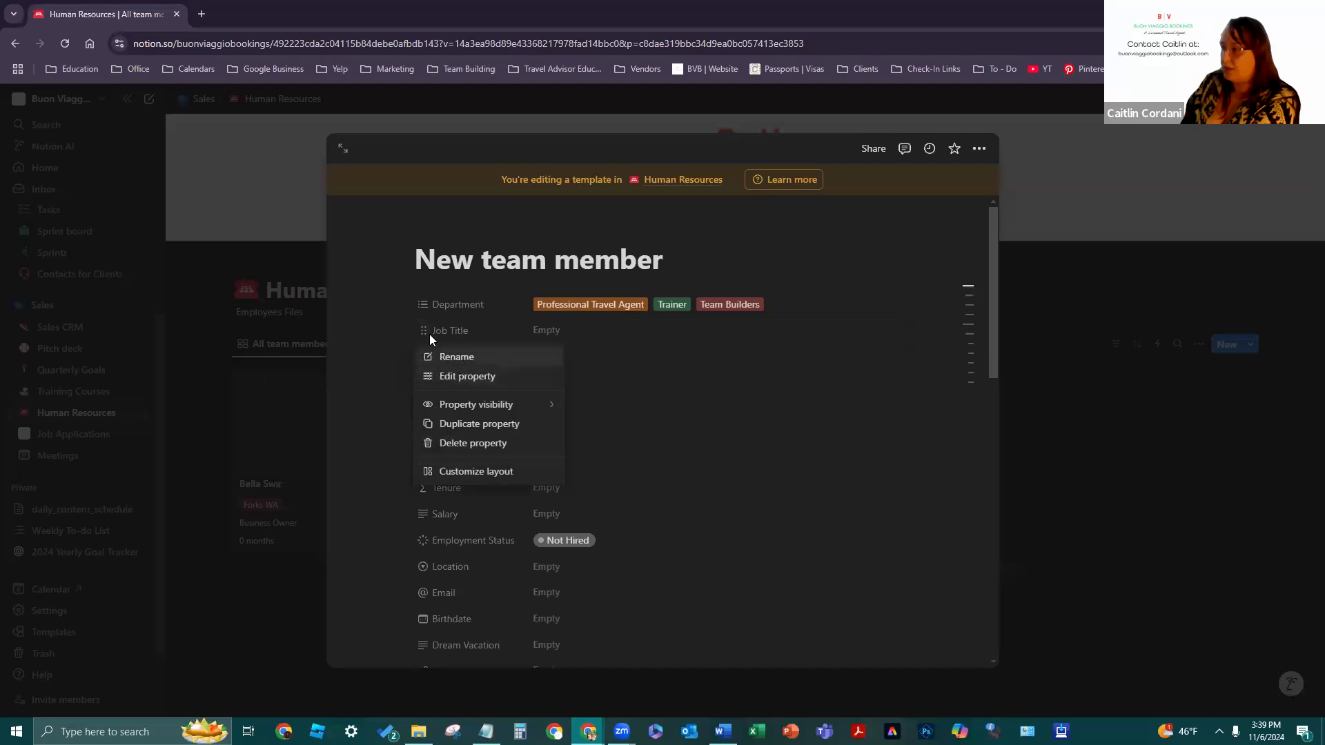
- Change Job Title to a Select property, keeping option sorting Manual
click(459, 376)
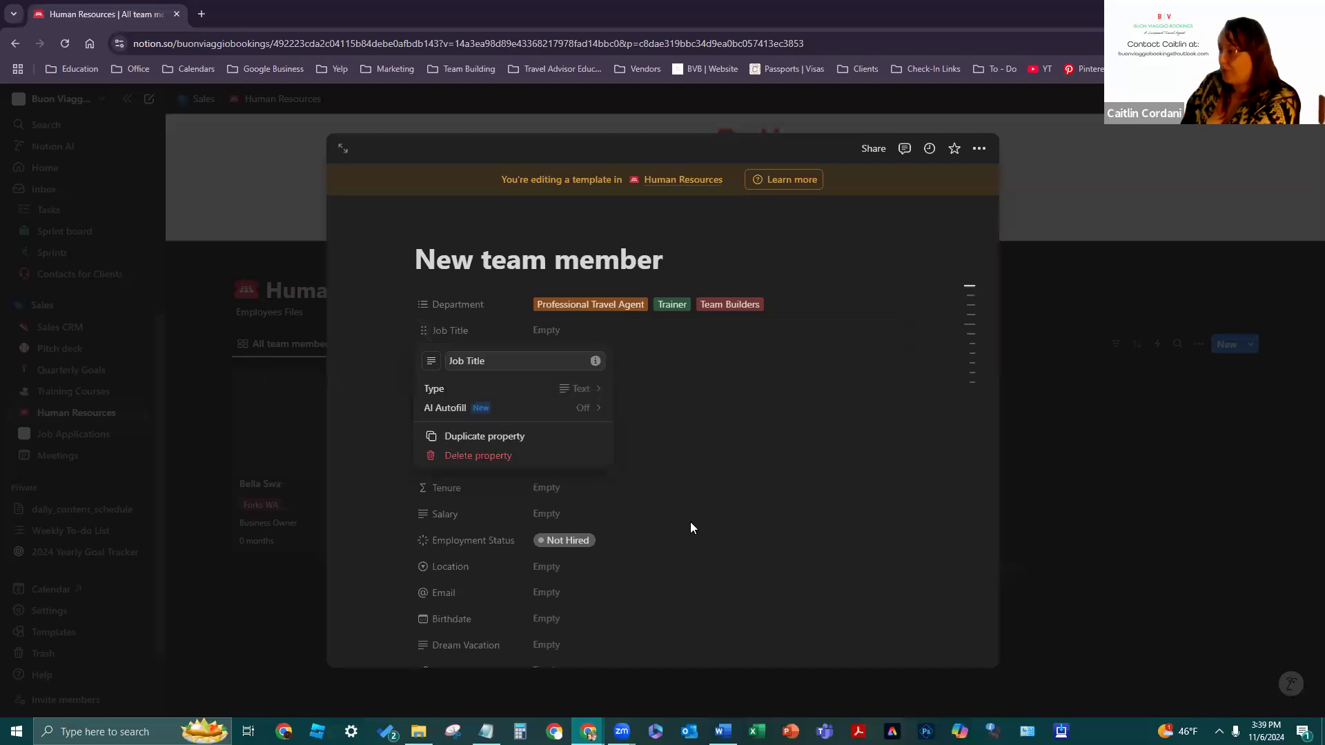
click(587, 393)
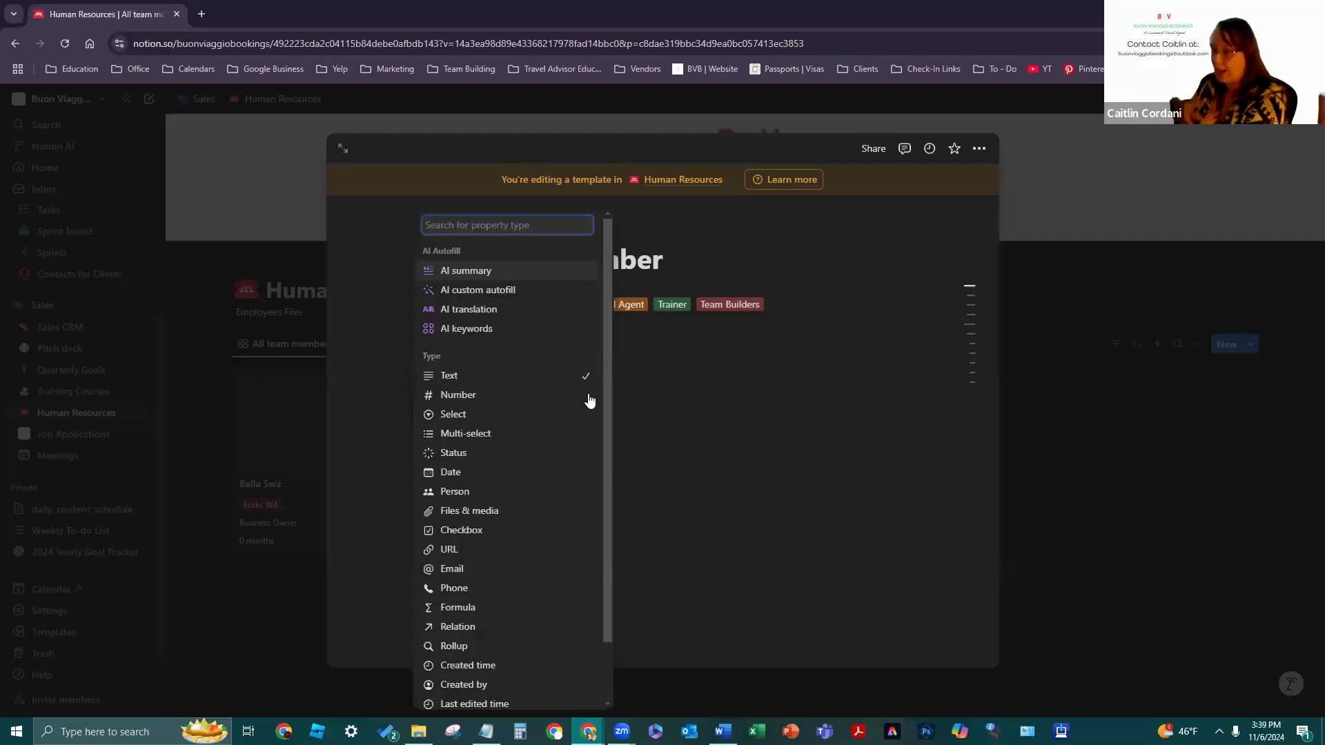
click(487, 418)
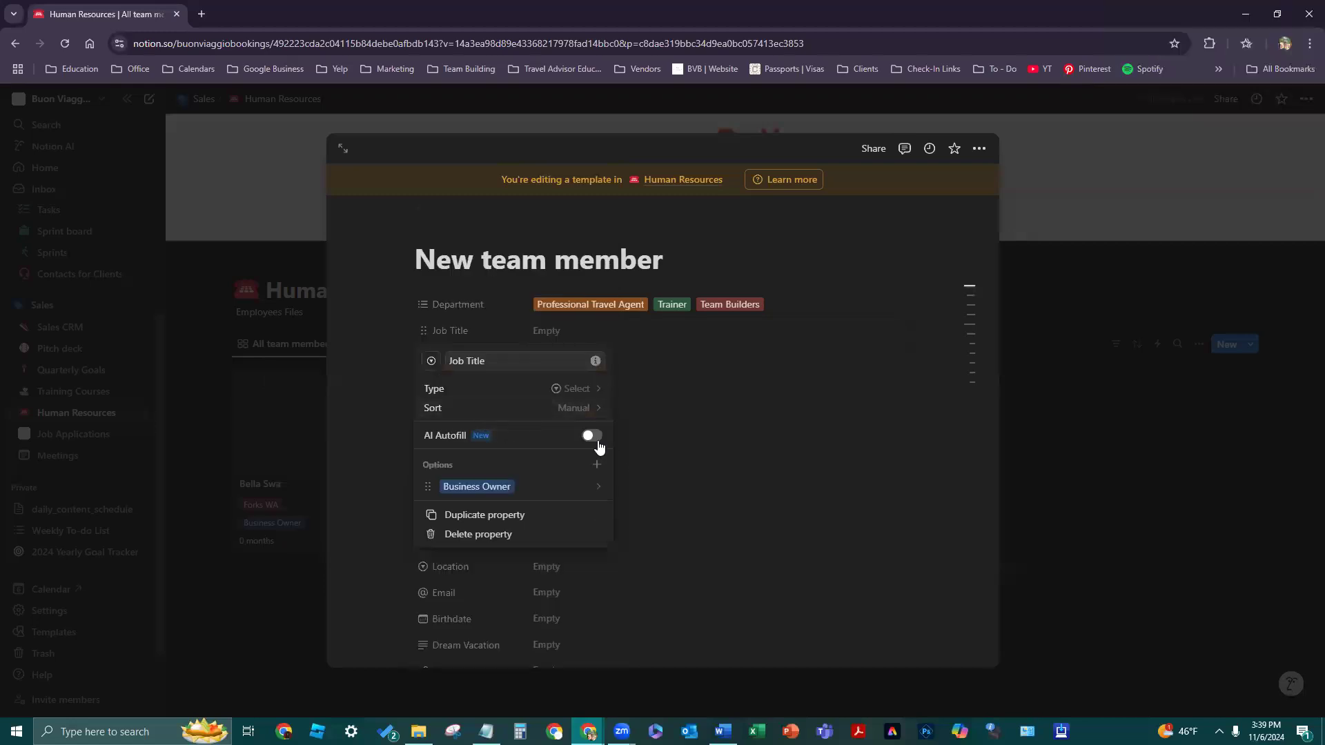
click(560, 411)
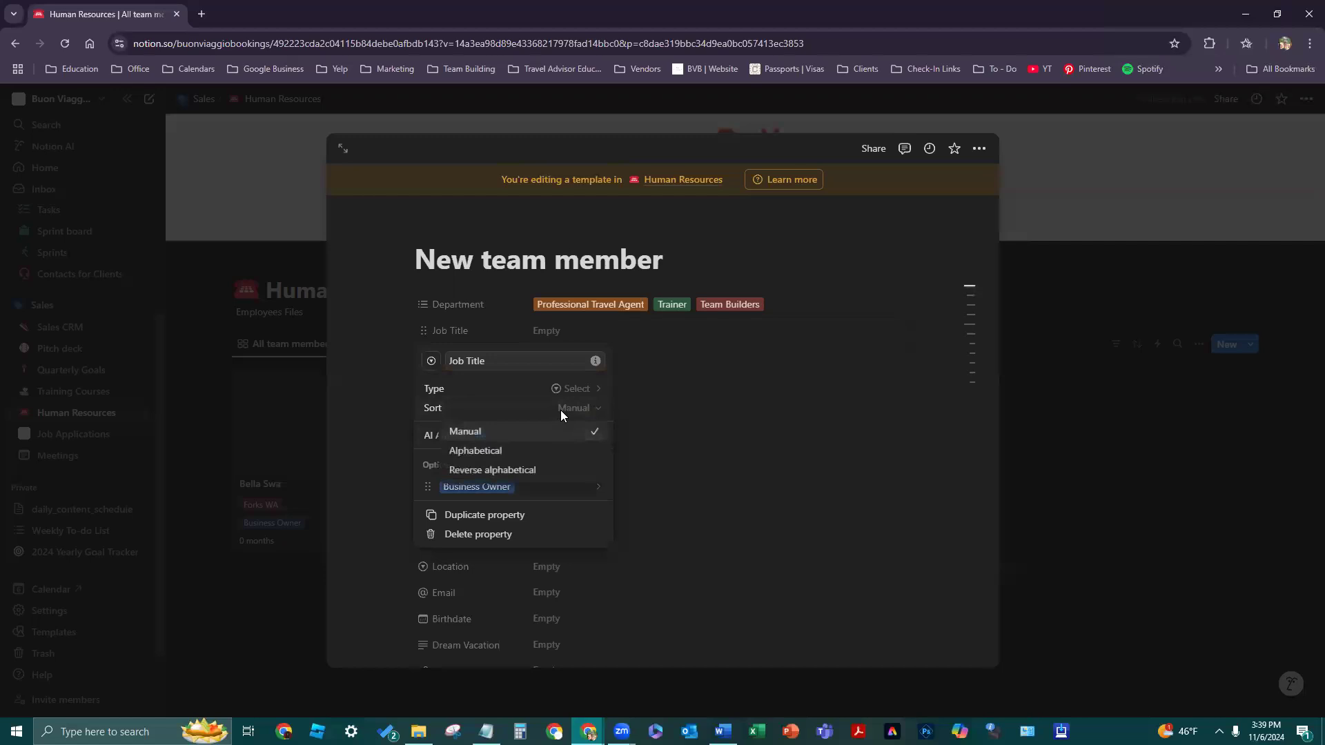
click(576, 453)
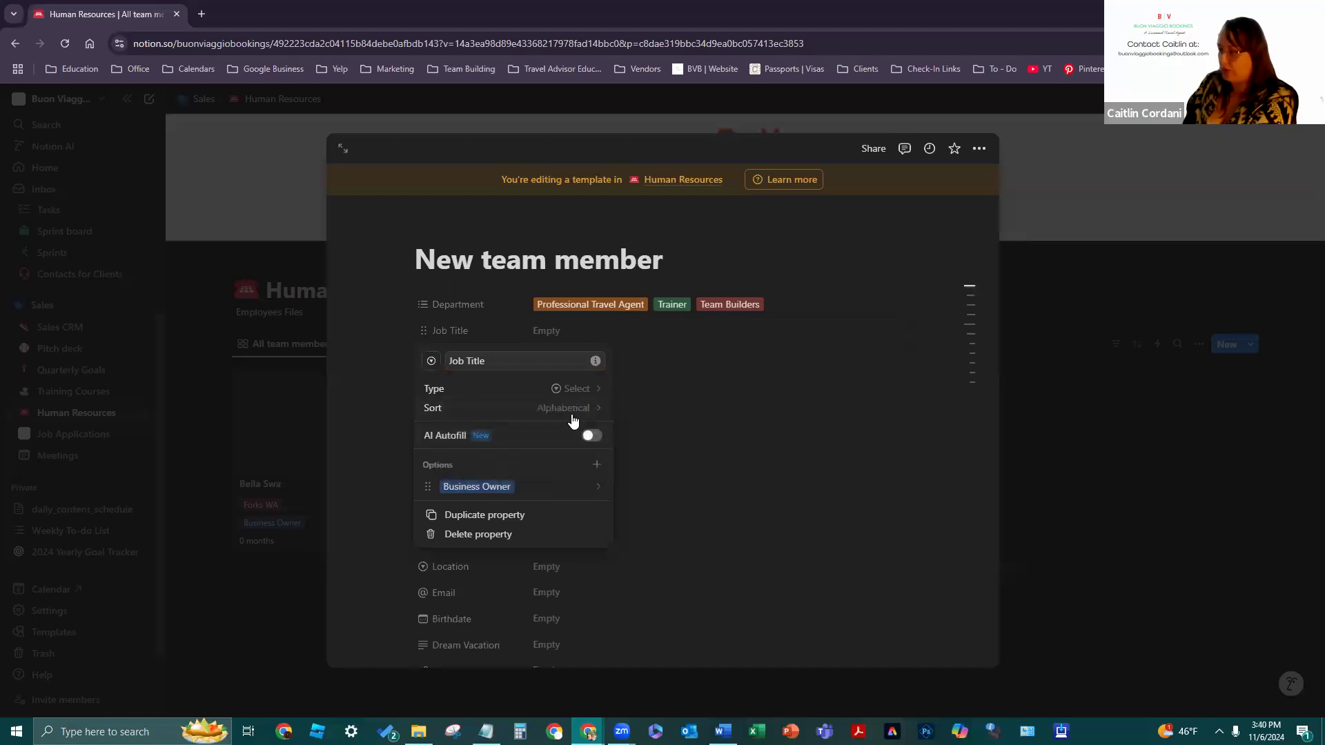
click(571, 414)
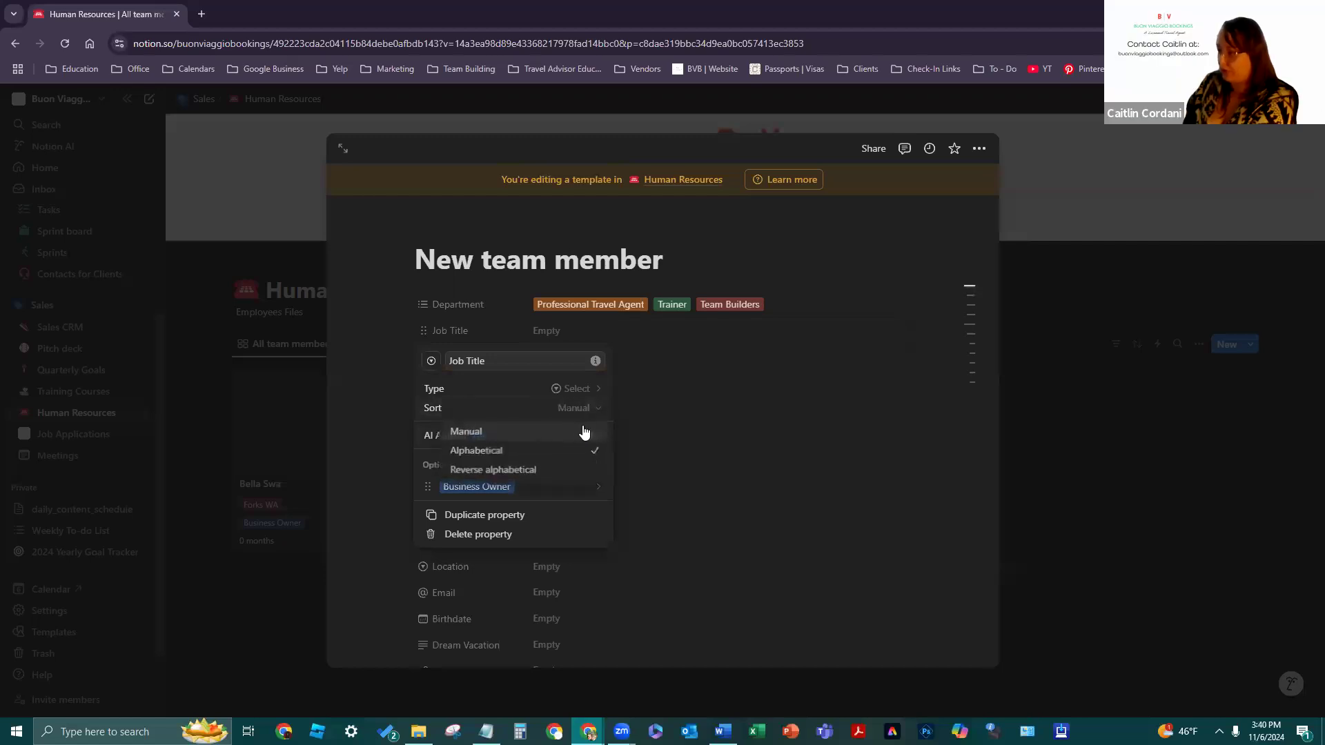
click(582, 431)
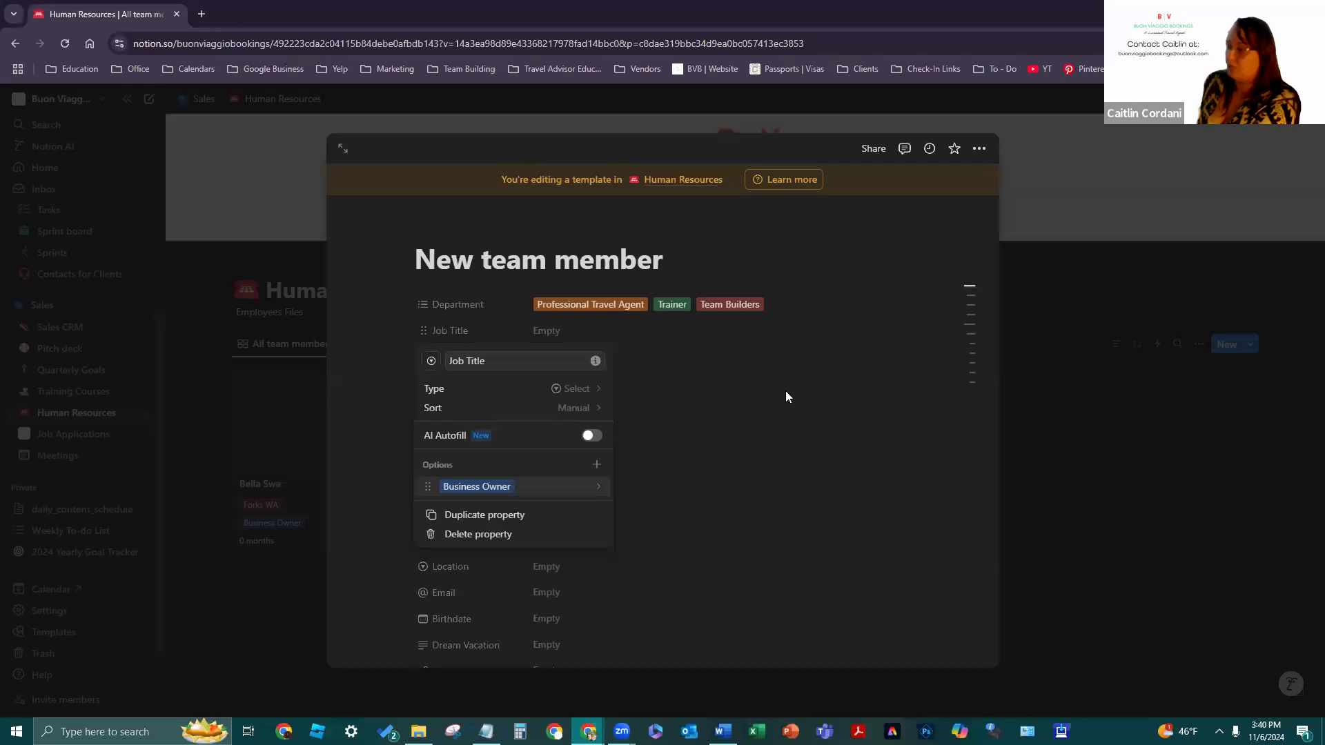
- Add a red 'Independent Contractor' option to Job Title
click(597, 466)
text(Independent Contractor)
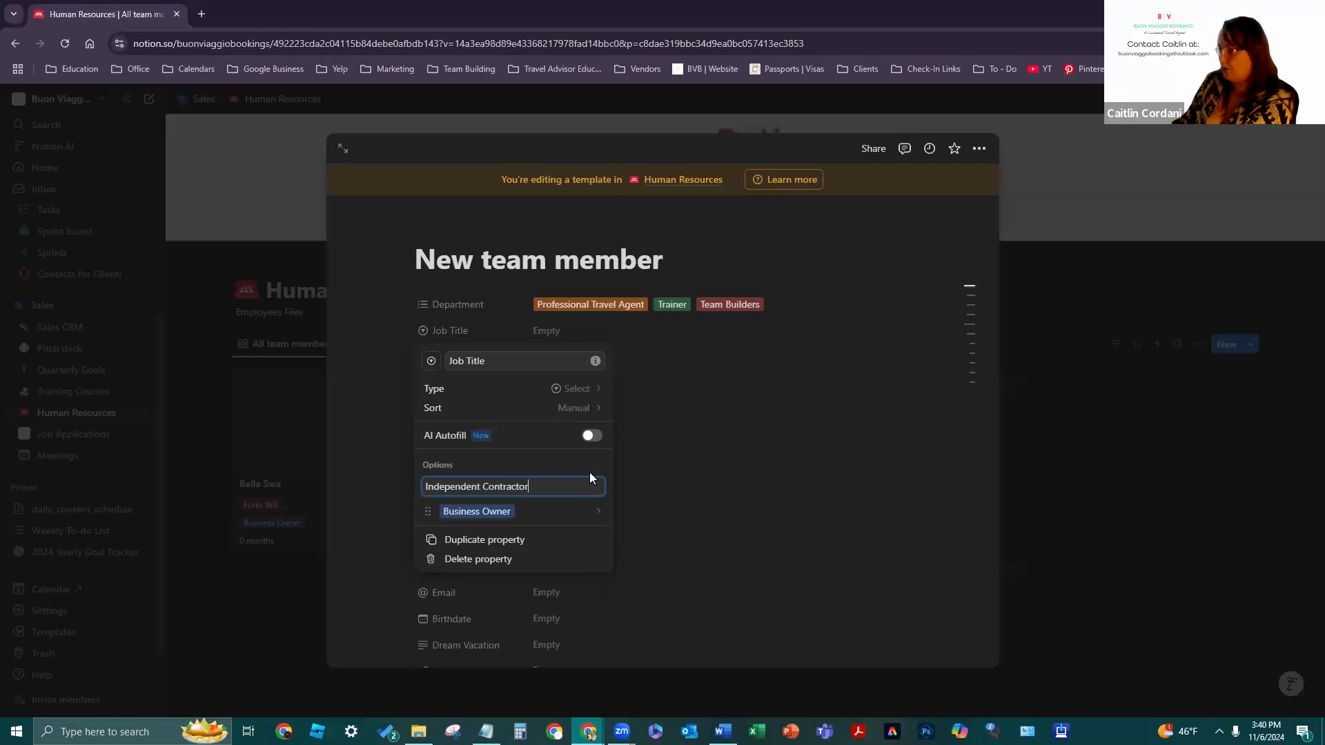
key(Return)
click(592, 516)
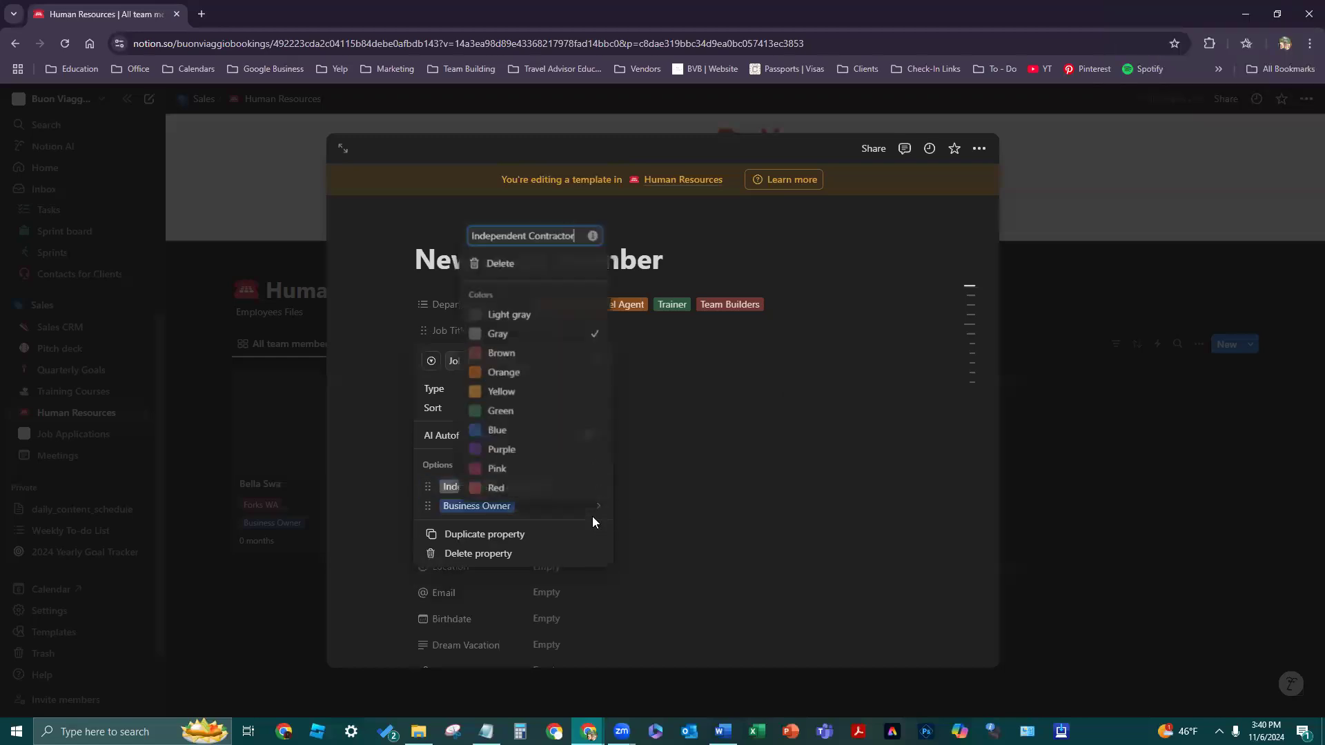
click(556, 489)
click(748, 514)
click(813, 566)
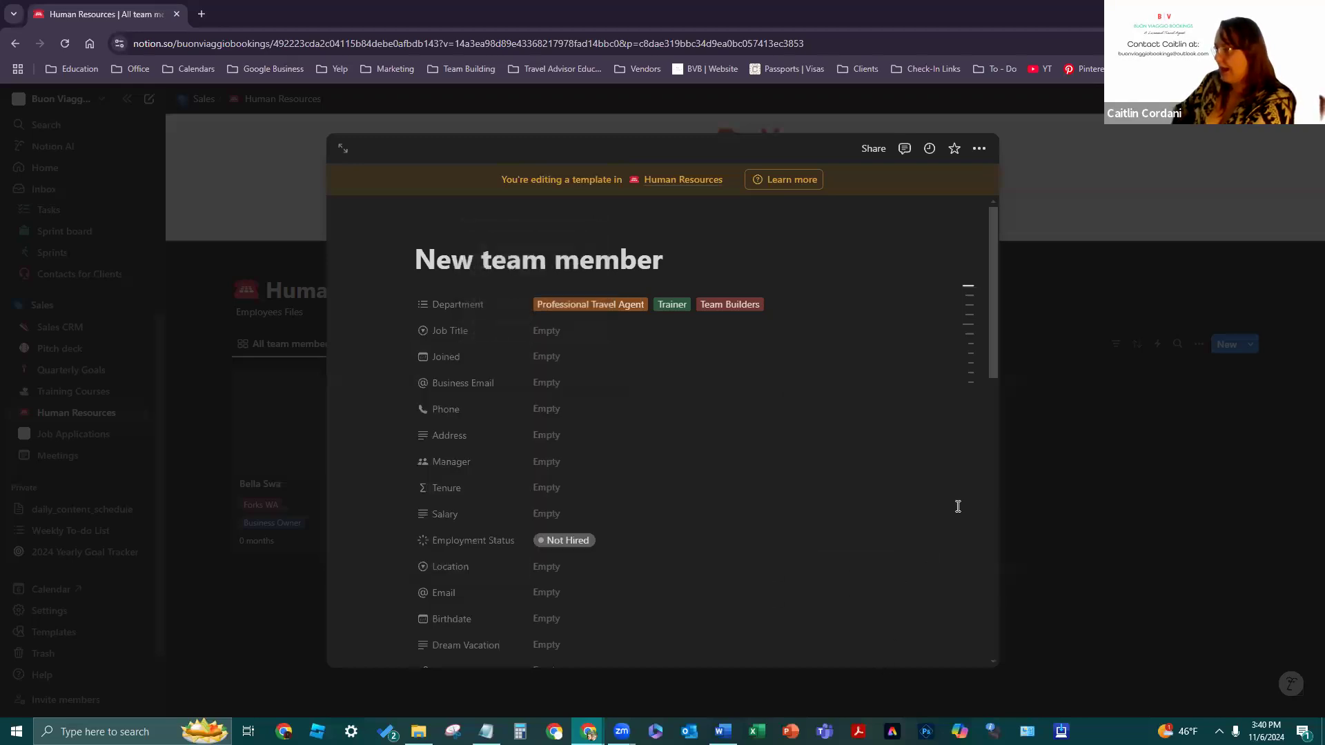
- Try both Job Title options, ending with Business Owner selected
click(548, 329)
click(606, 374)
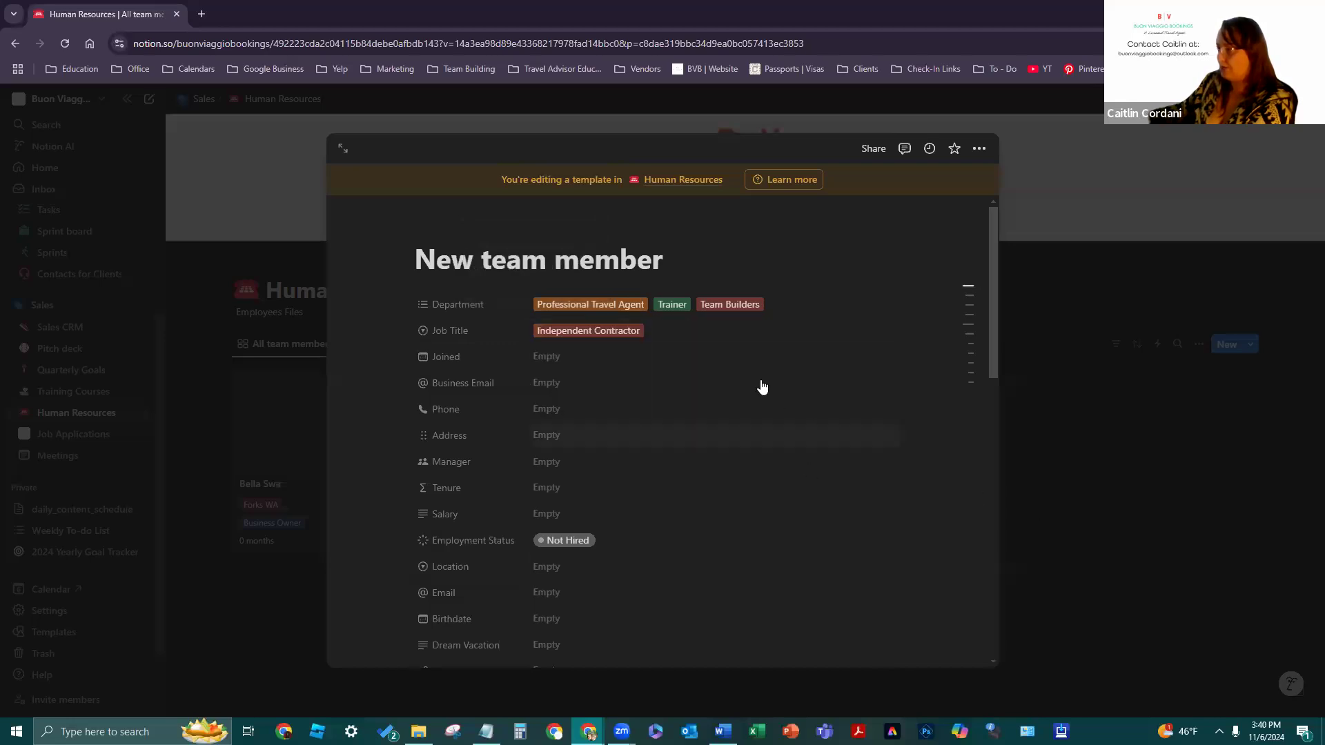
click(645, 332)
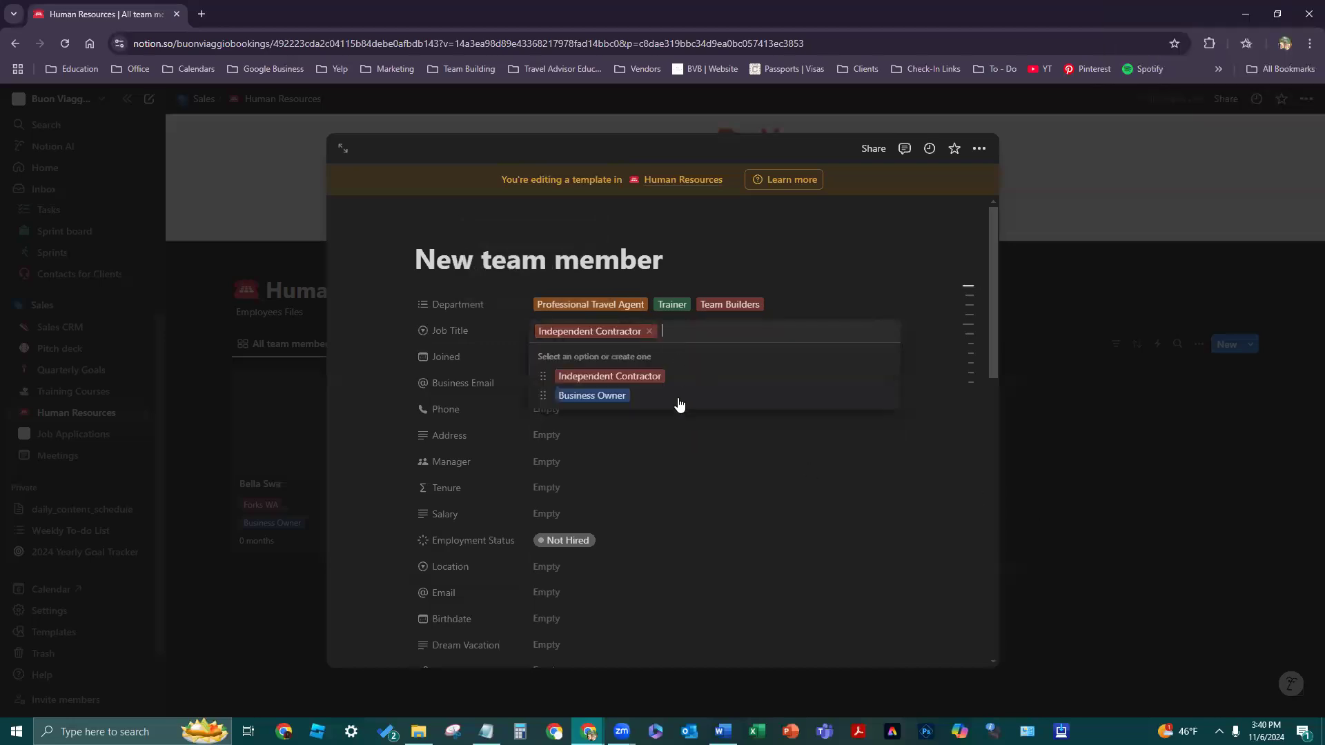
click(622, 401)
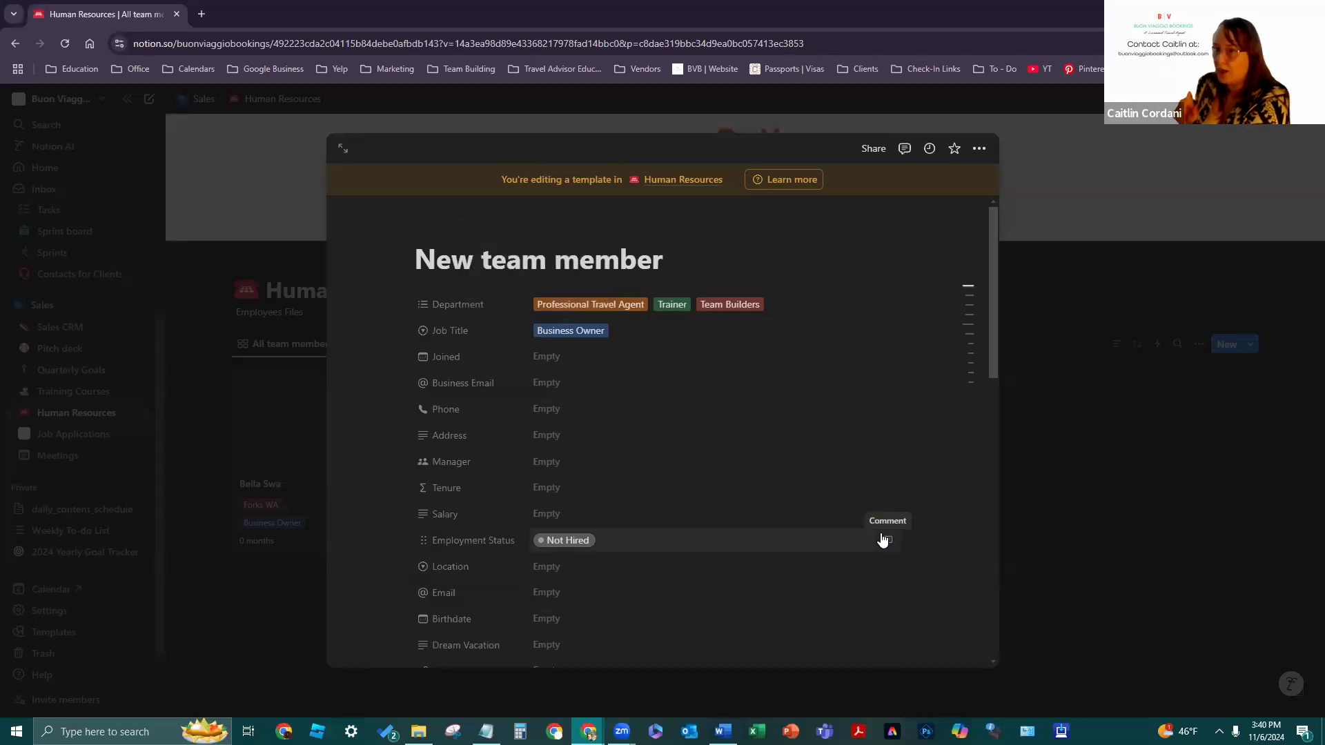
click(578, 341)
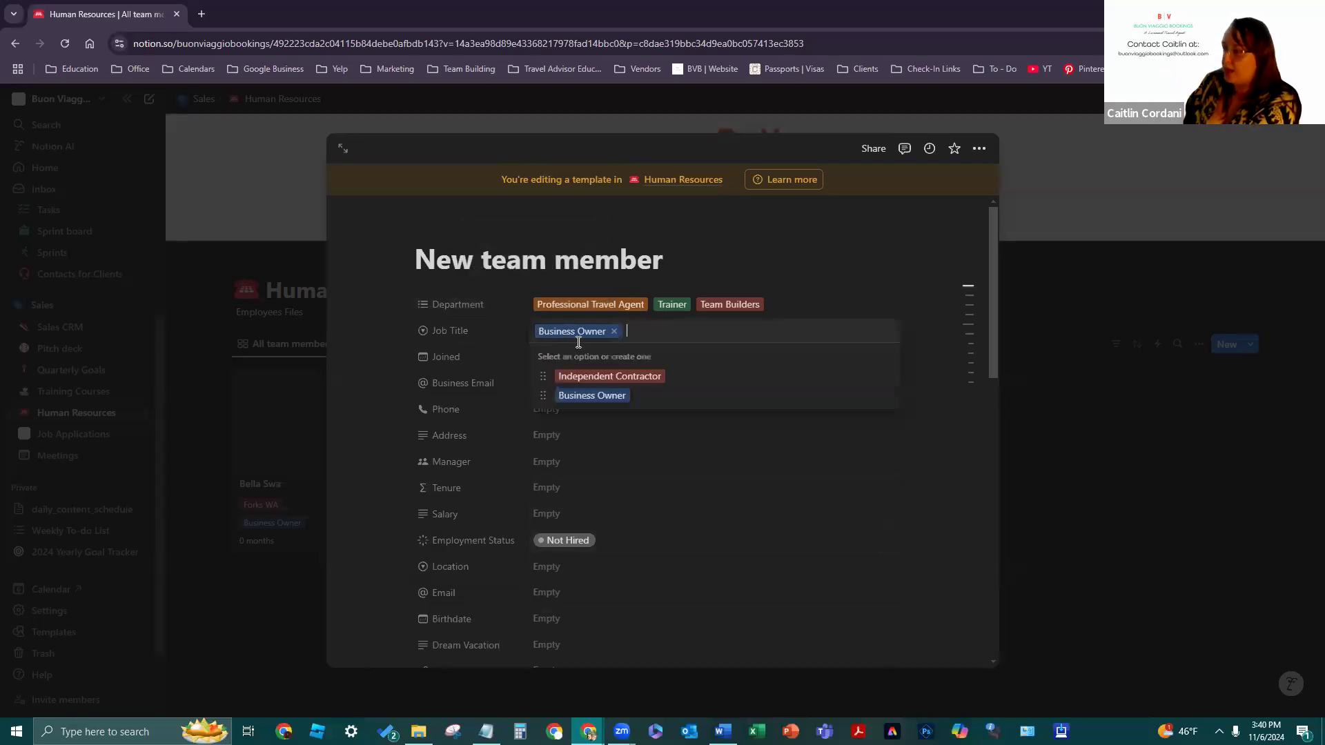
click(631, 378)
click(624, 342)
click(632, 395)
click(621, 335)
click(647, 378)
click(637, 341)
click(632, 394)
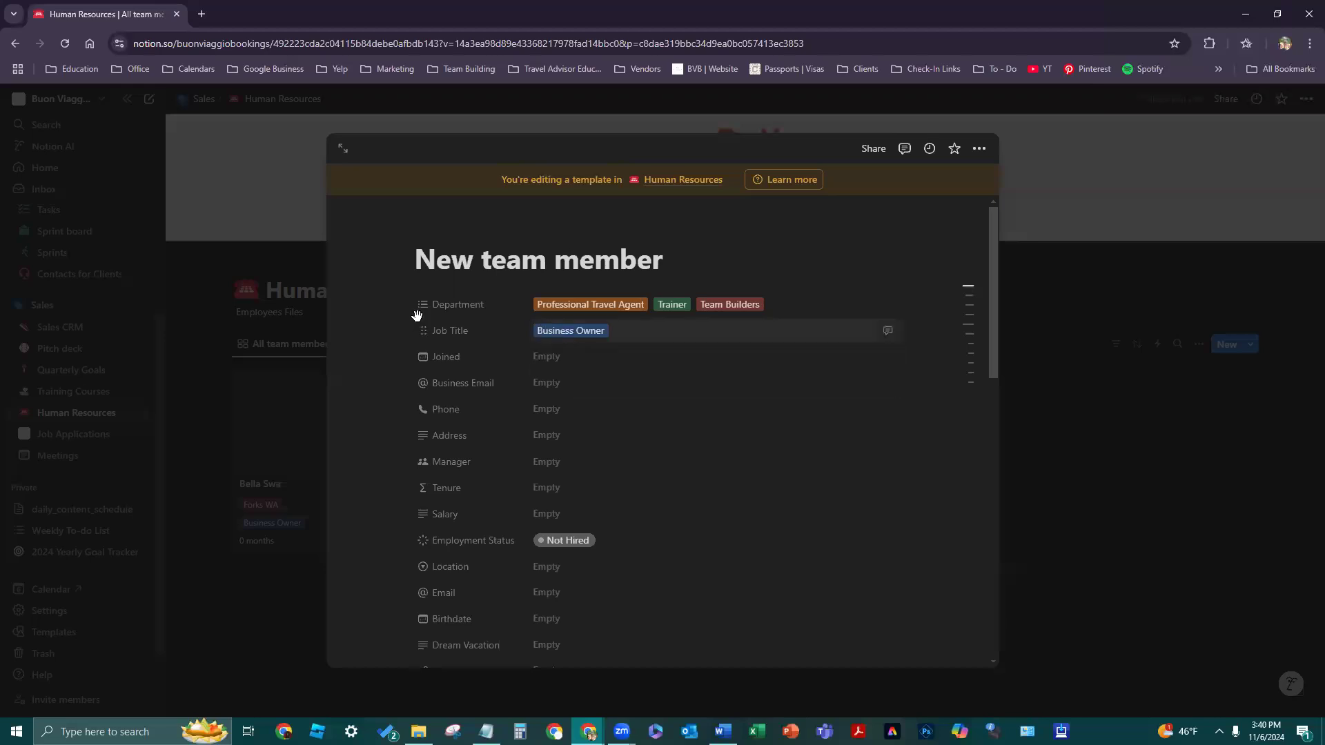
- Delete the Independent Contractor option from the Job Title property
click(446, 335)
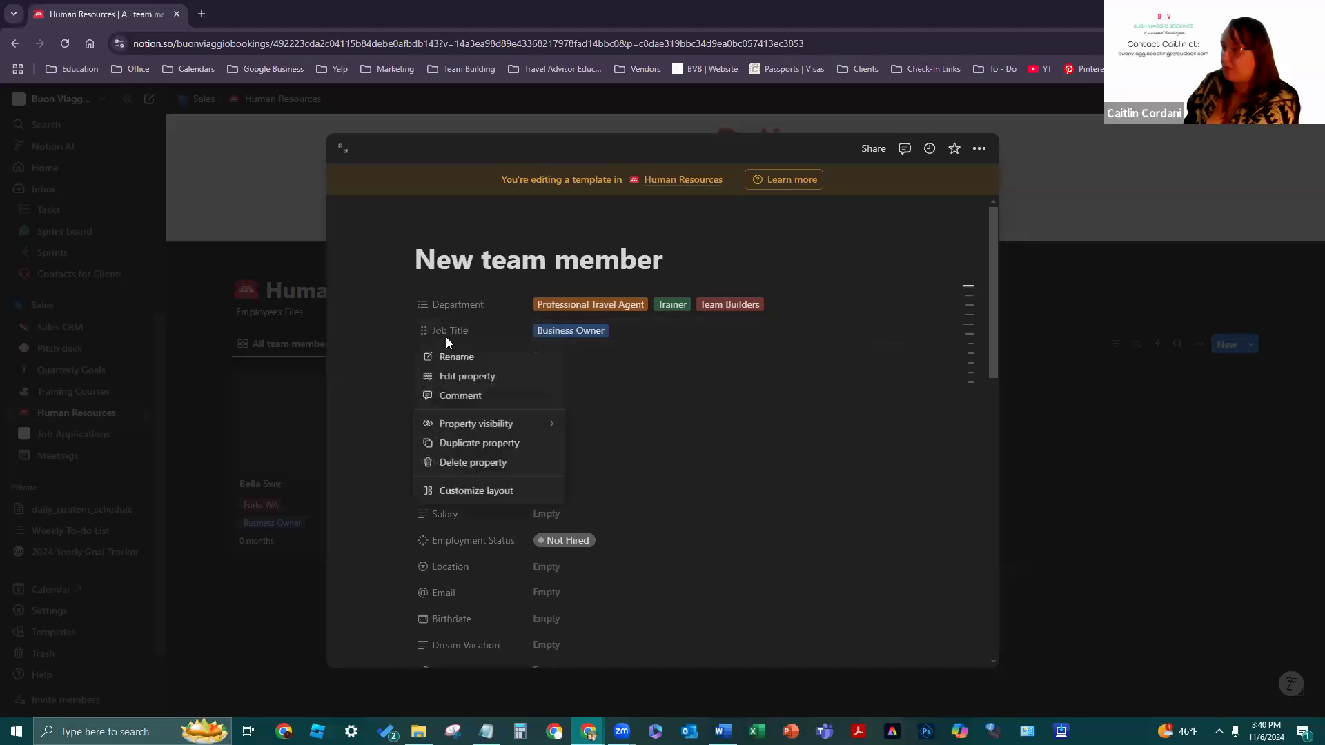
click(475, 377)
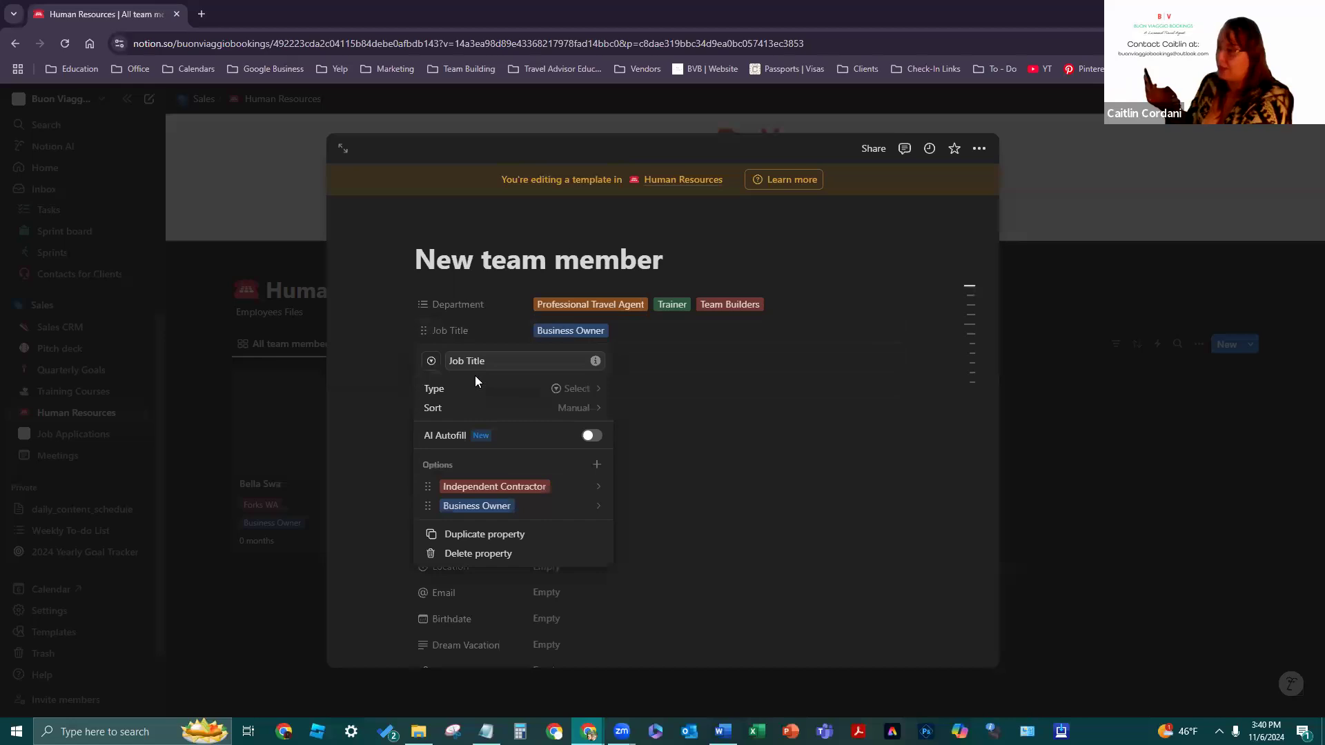
click(433, 488)
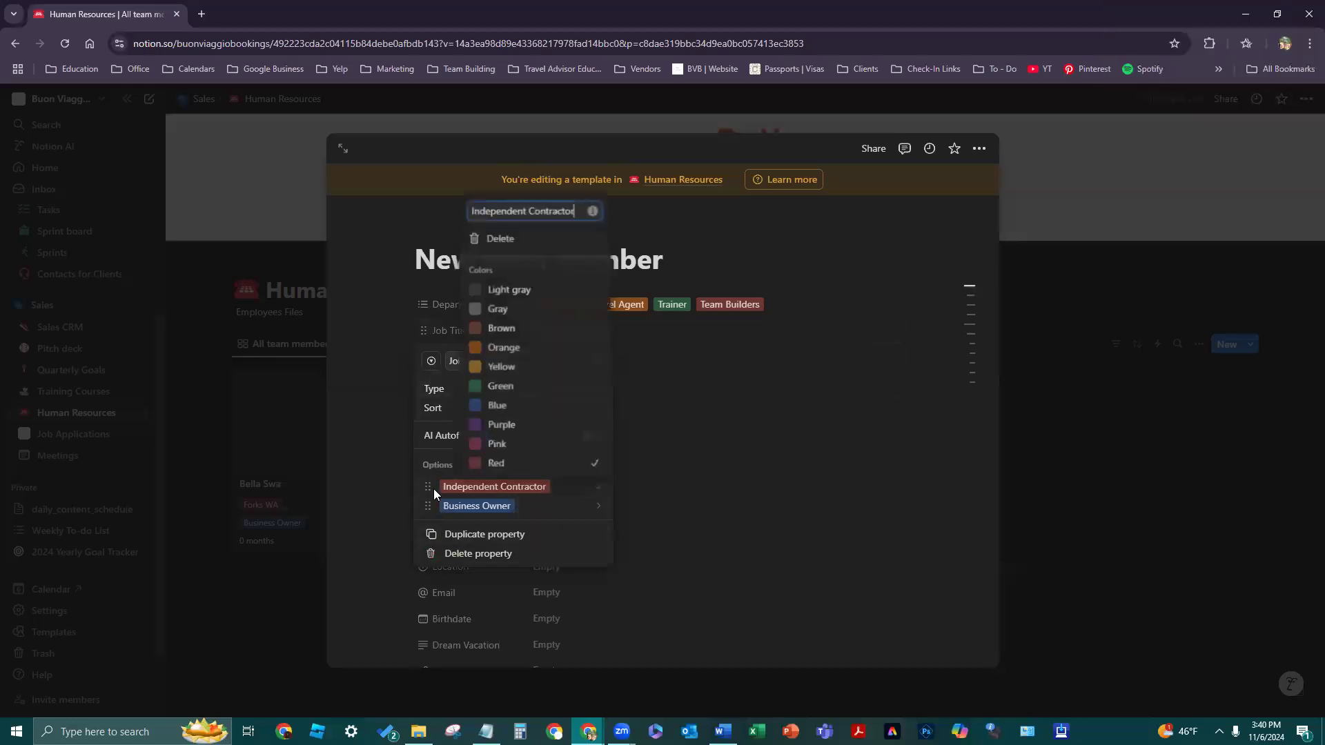
click(544, 238)
click(673, 409)
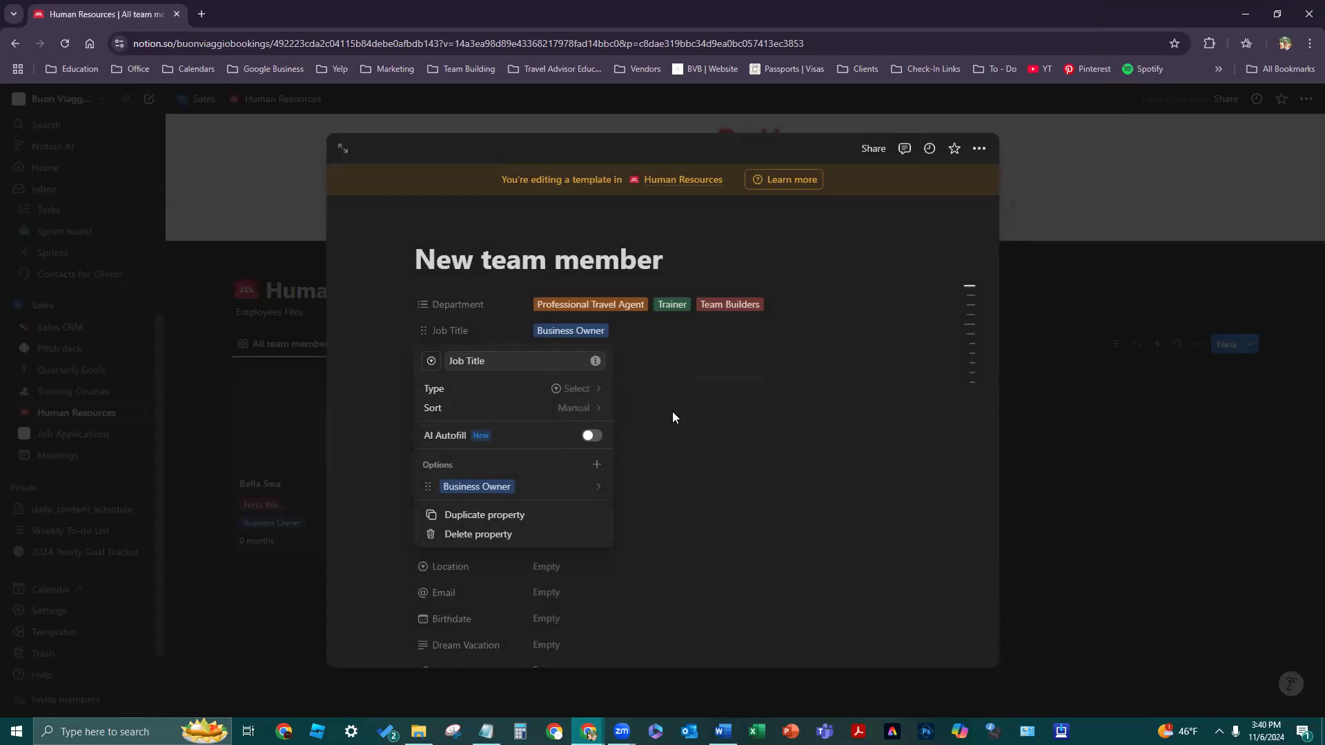
click(673, 414)
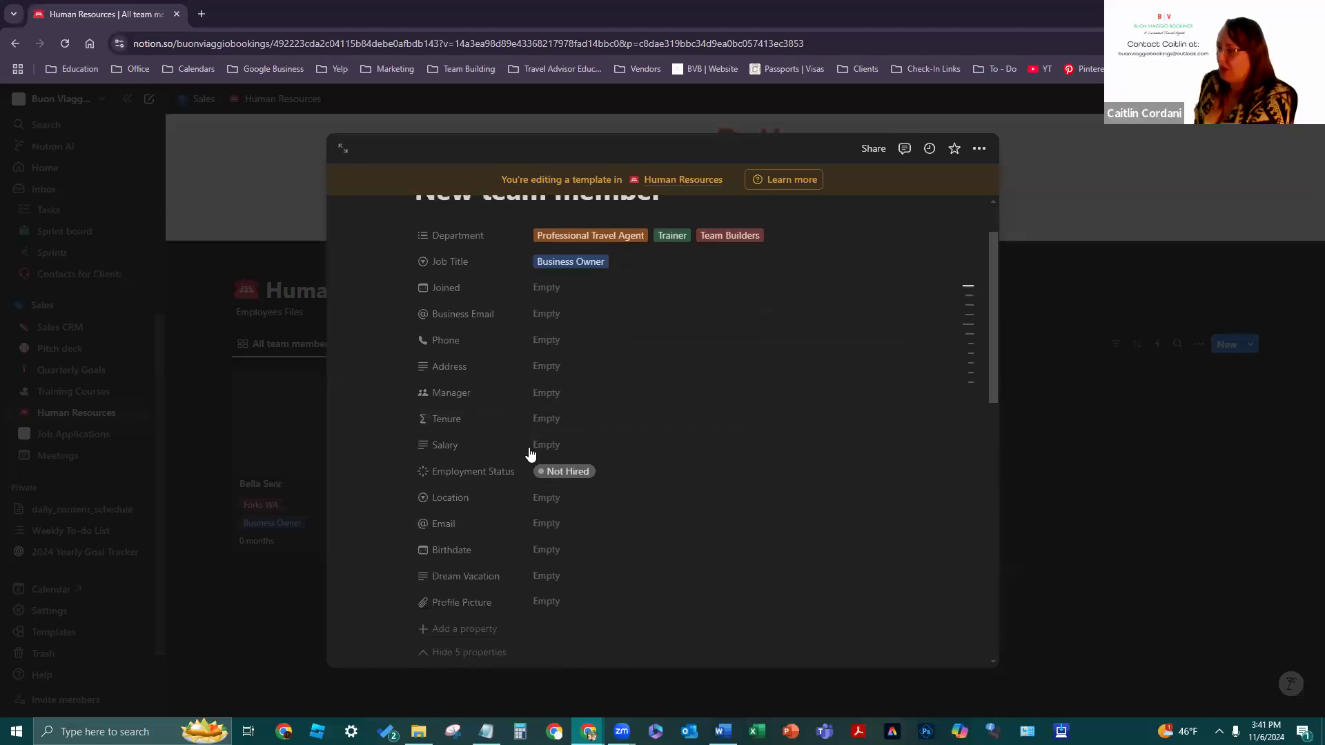
- Remove the Team Builders, Trainer and Professional Travel Agent tags, leaving Department empty
scroll(541, 607, down, 1)
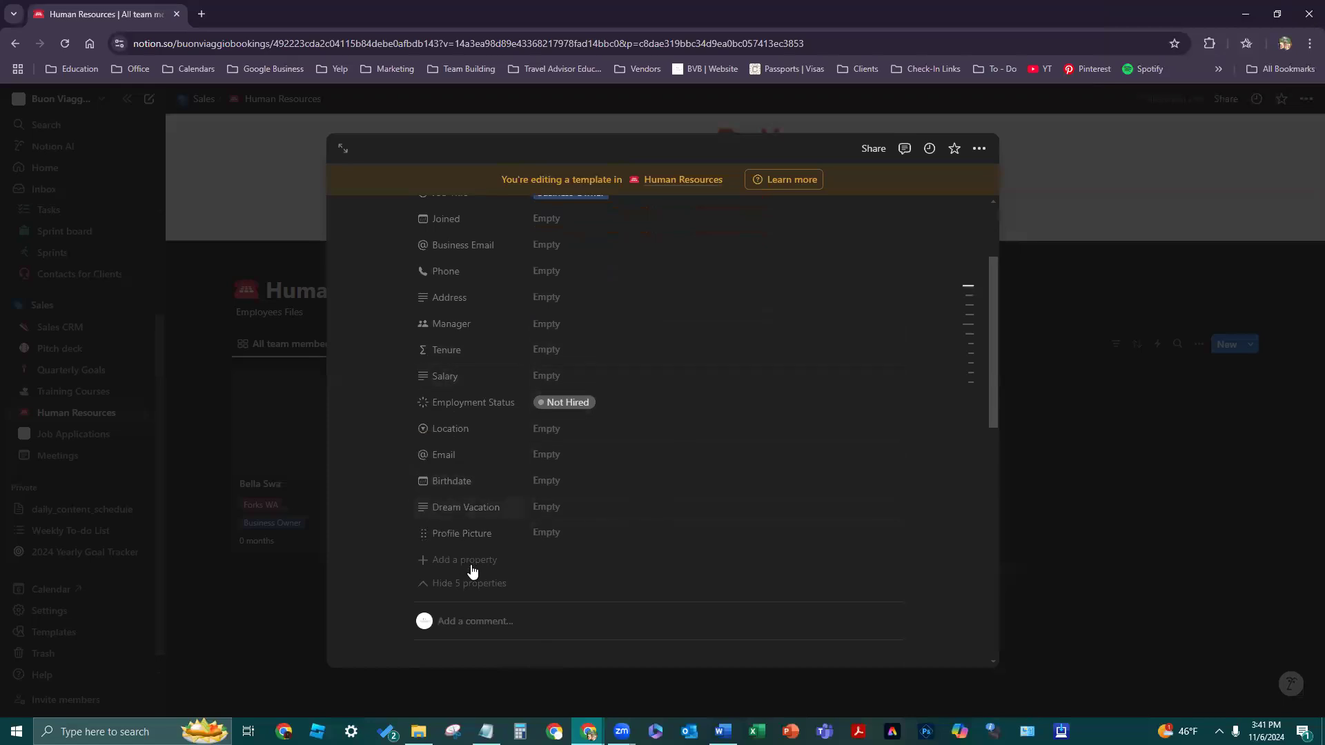
scroll(636, 519, up, 2)
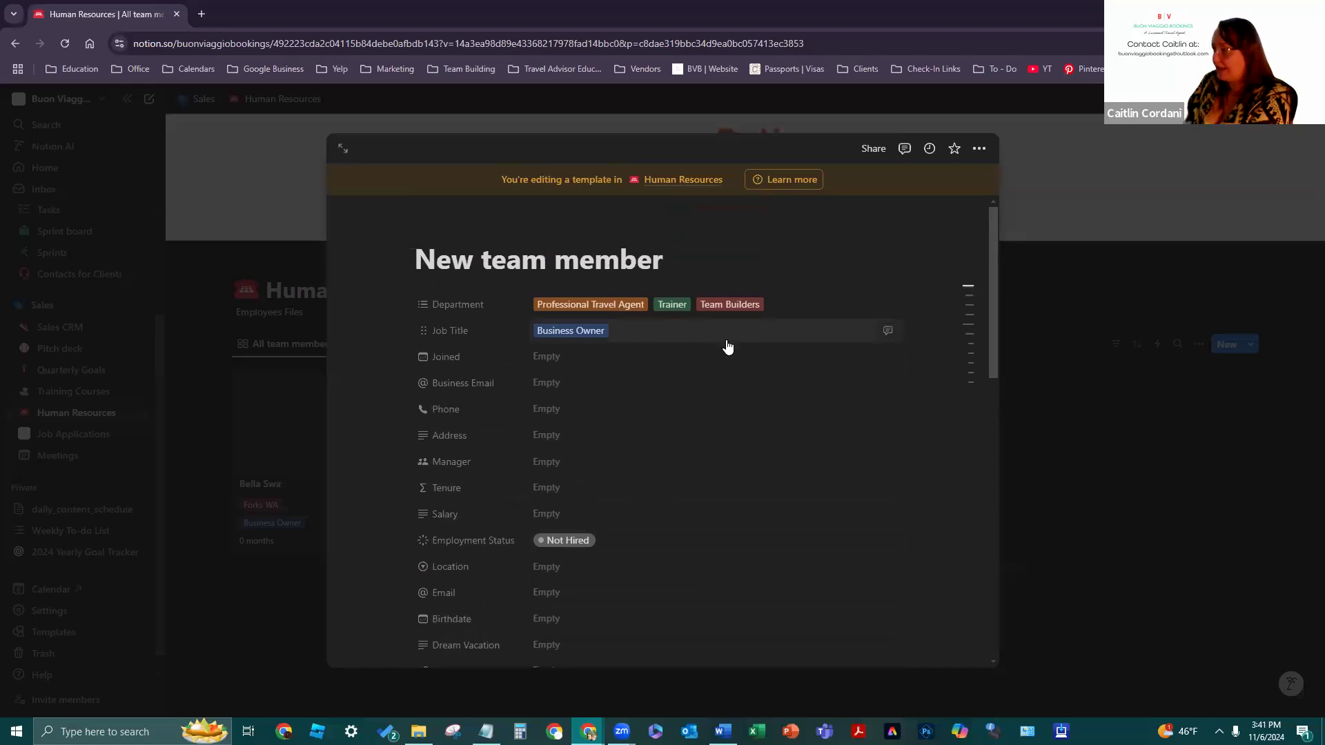
click(783, 308)
click(793, 306)
click(707, 306)
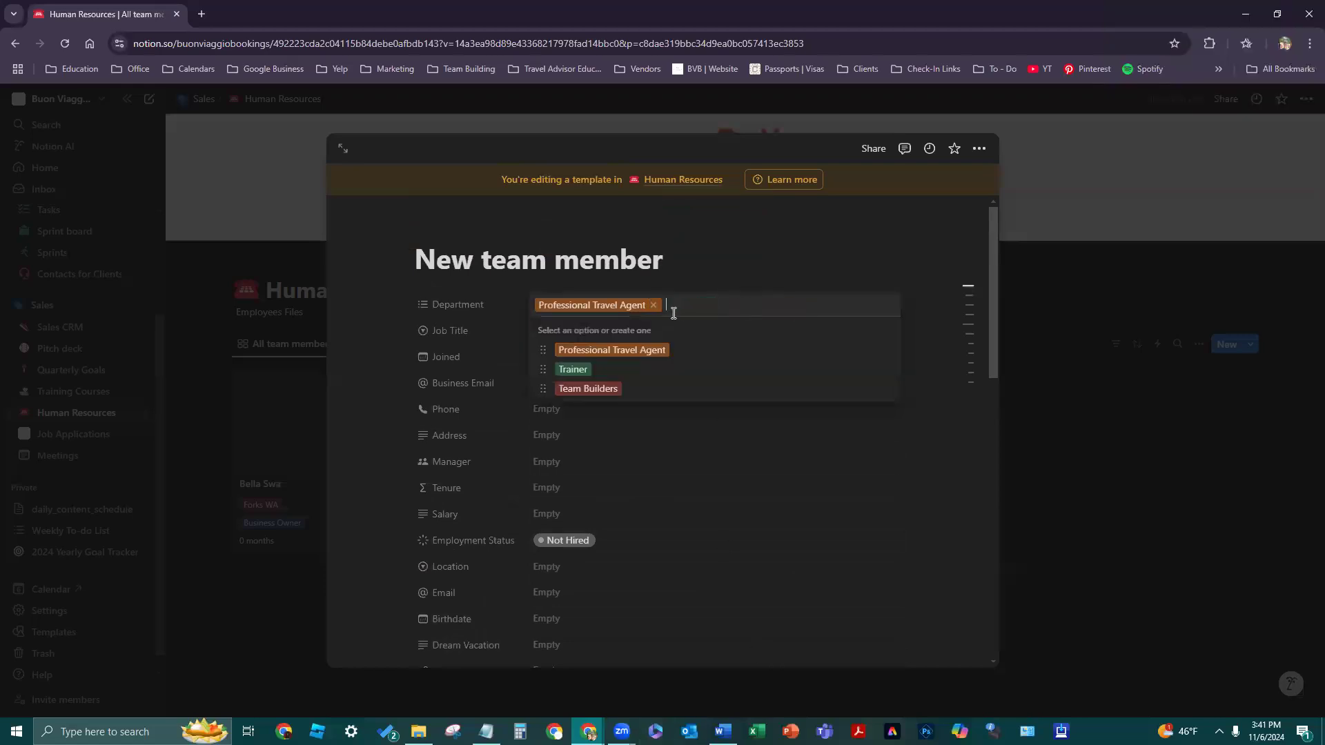
click(652, 305)
click(688, 453)
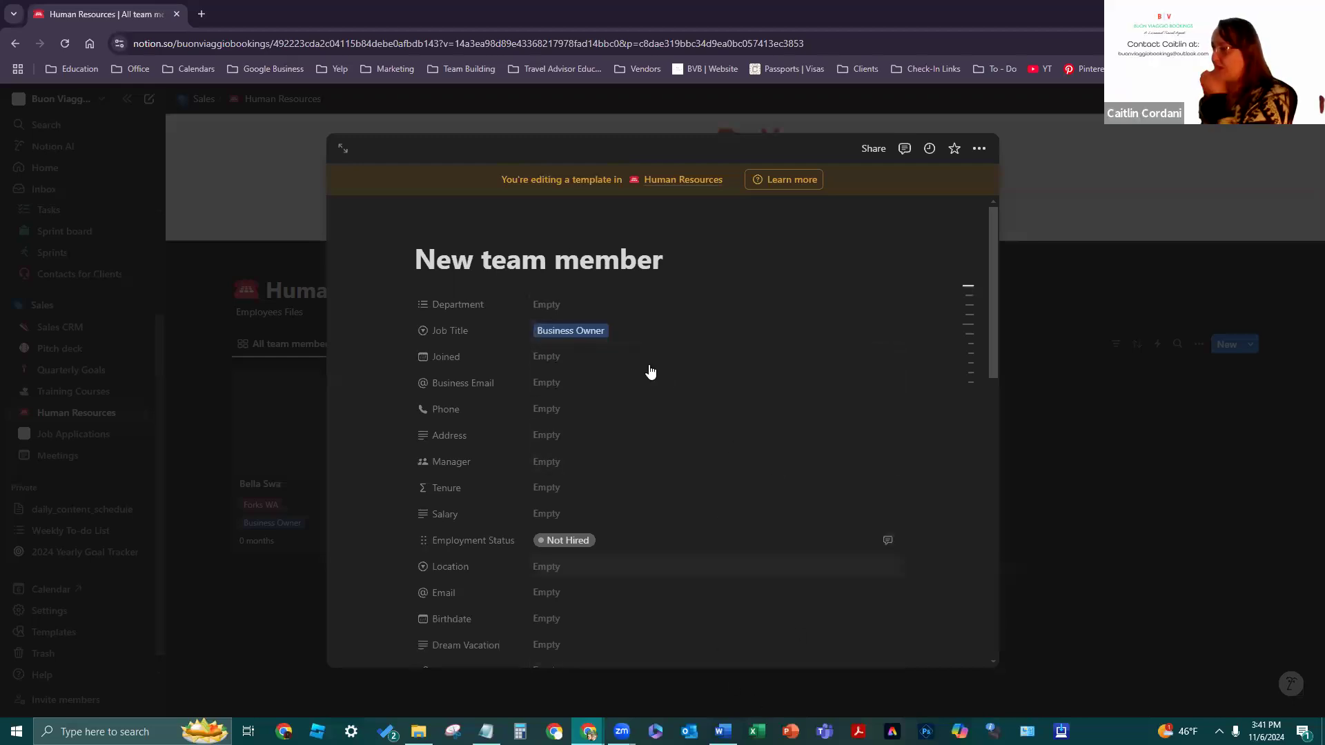
- Review the Business Owner option's settings in Job Title without changing it
click(421, 340)
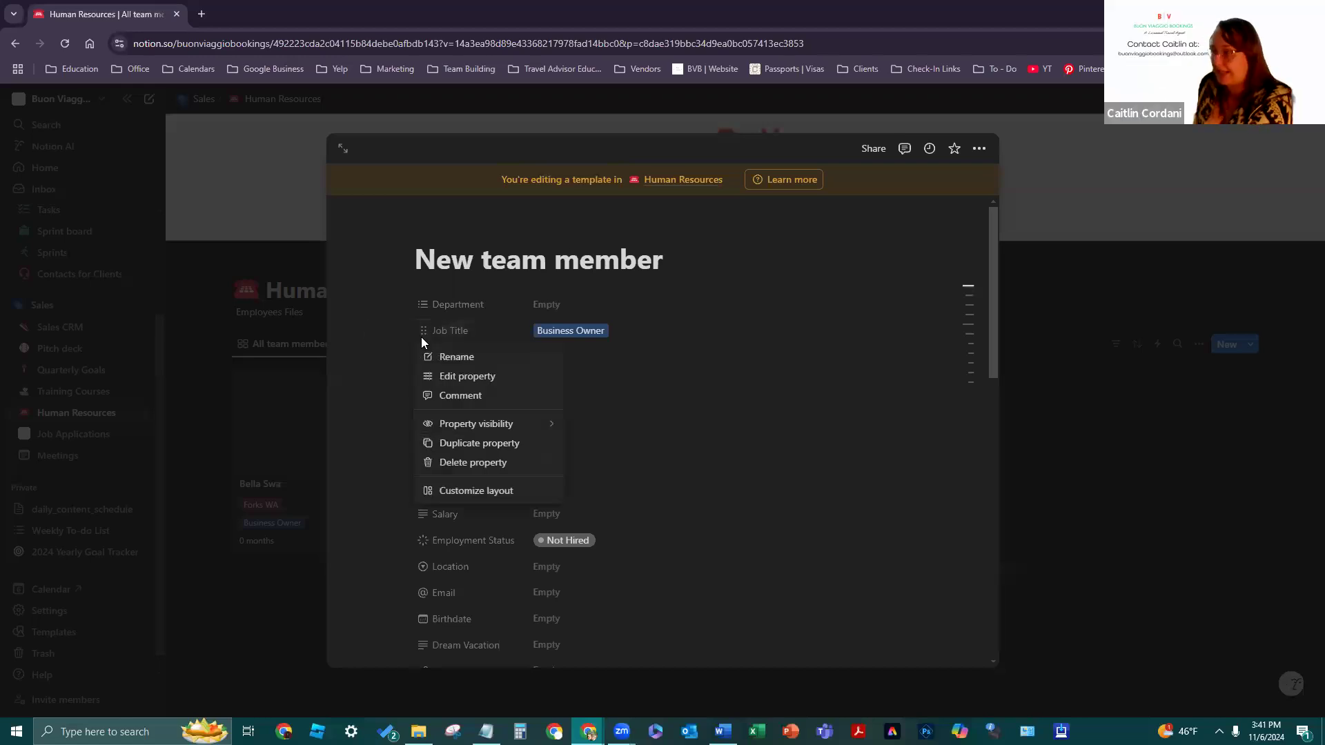
click(668, 332)
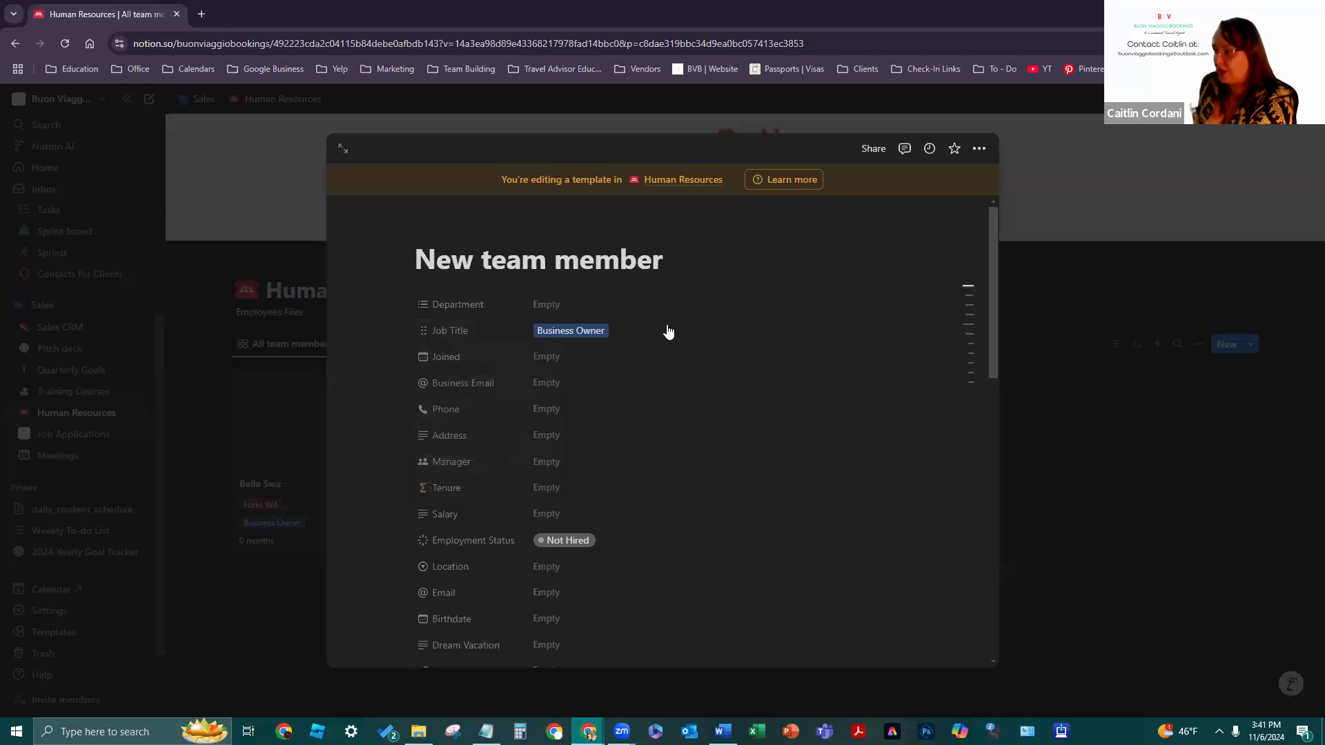
click(427, 331)
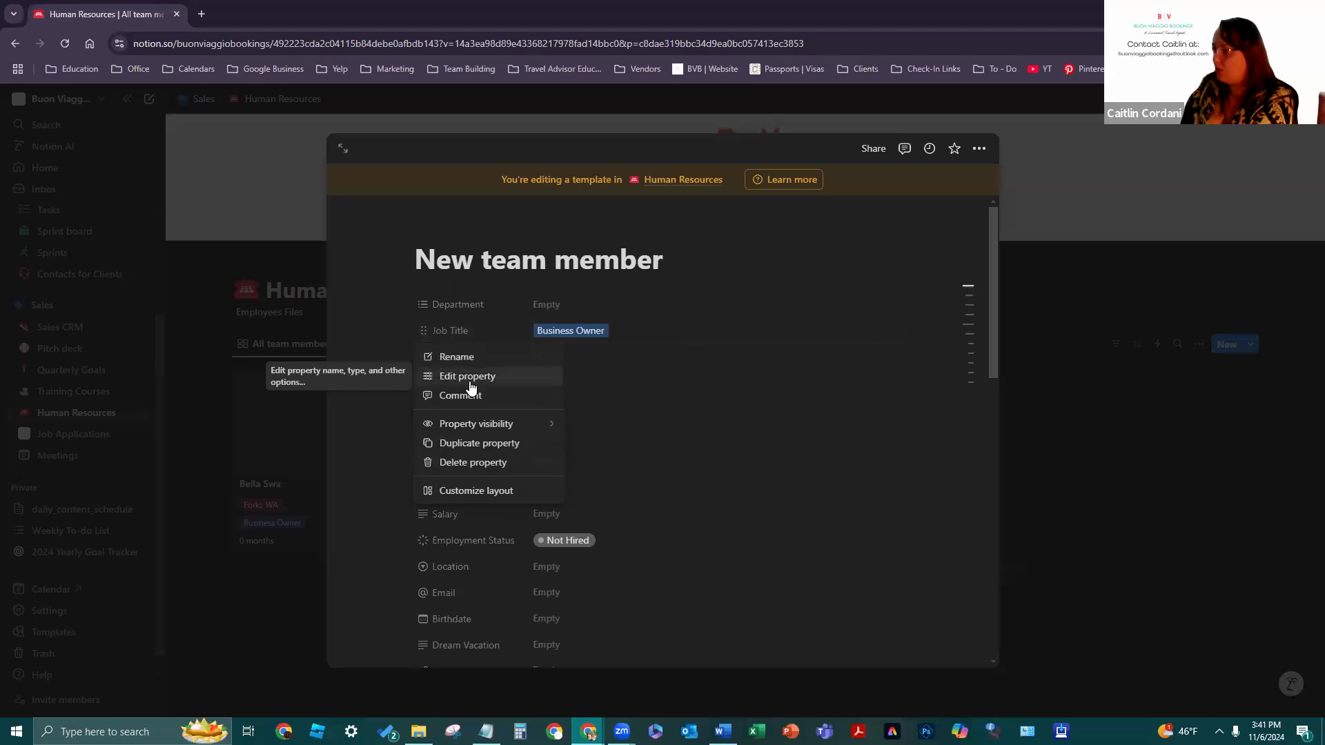
click(471, 378)
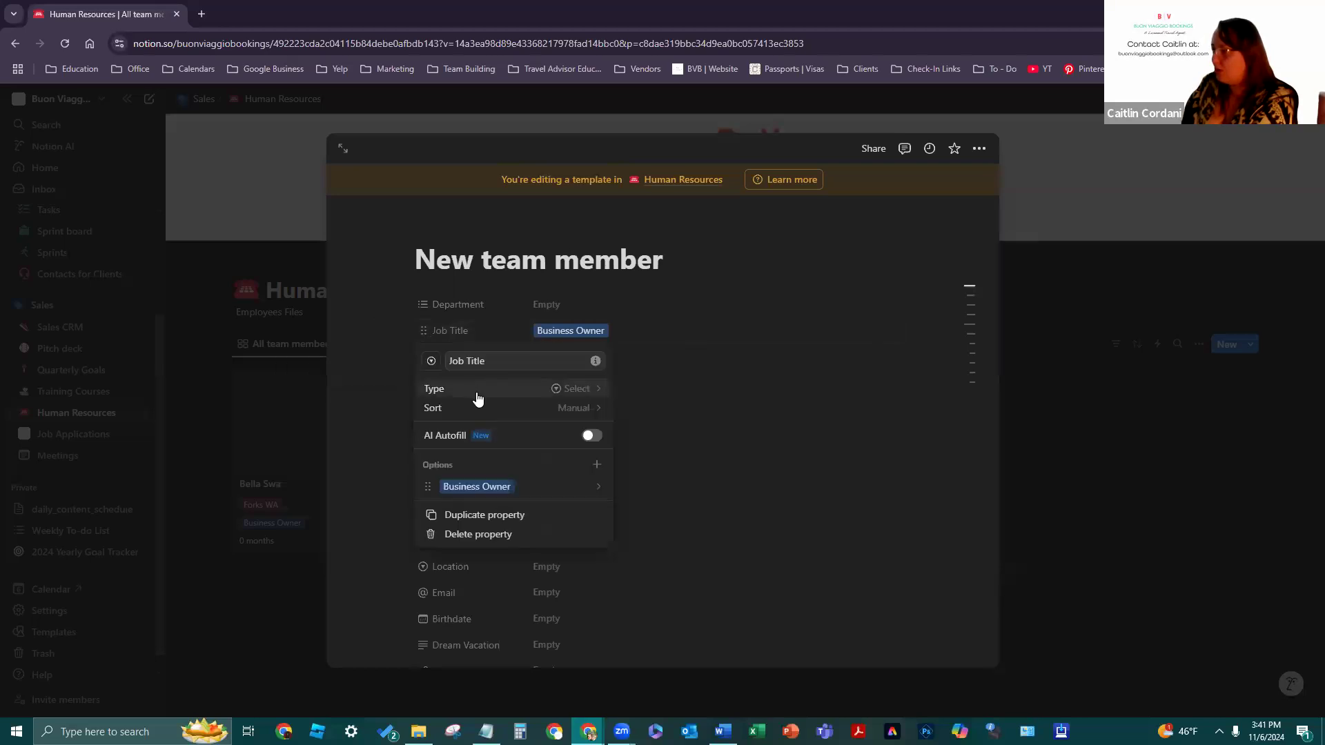
click(592, 485)
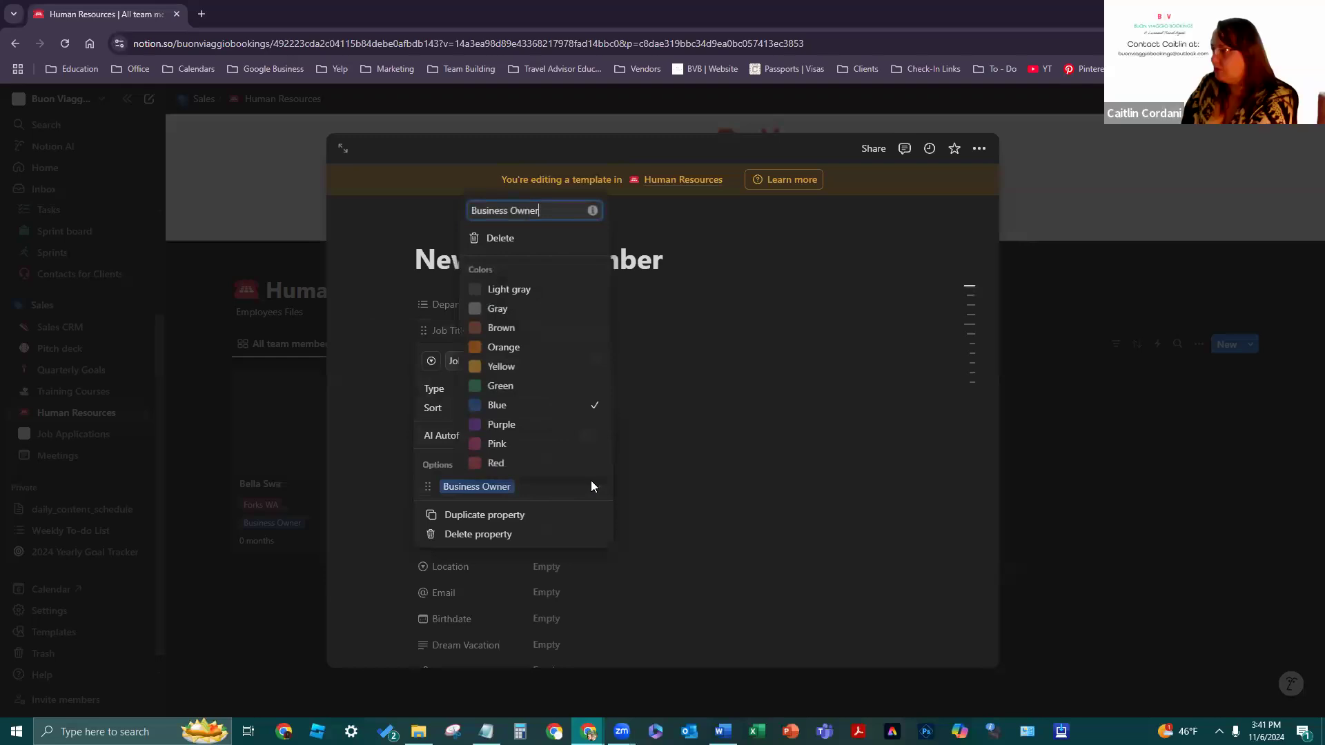
click(592, 210)
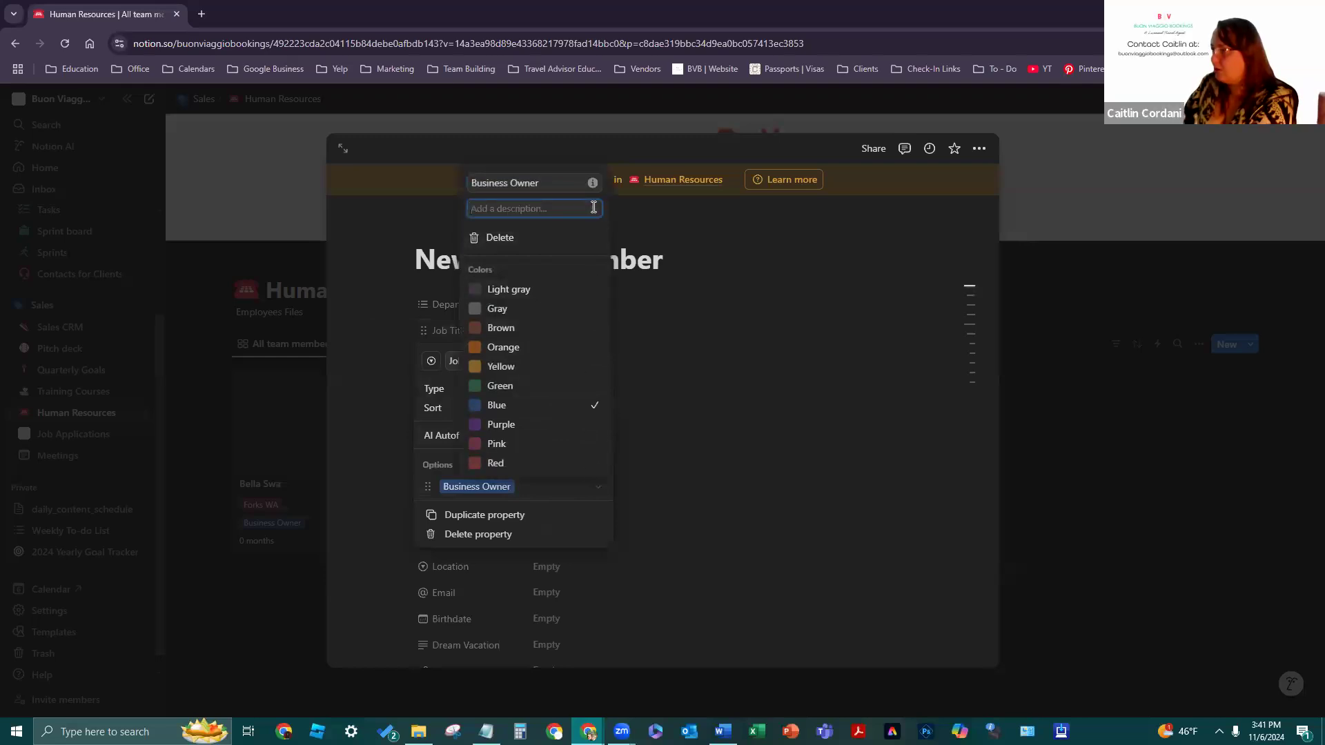
click(593, 184)
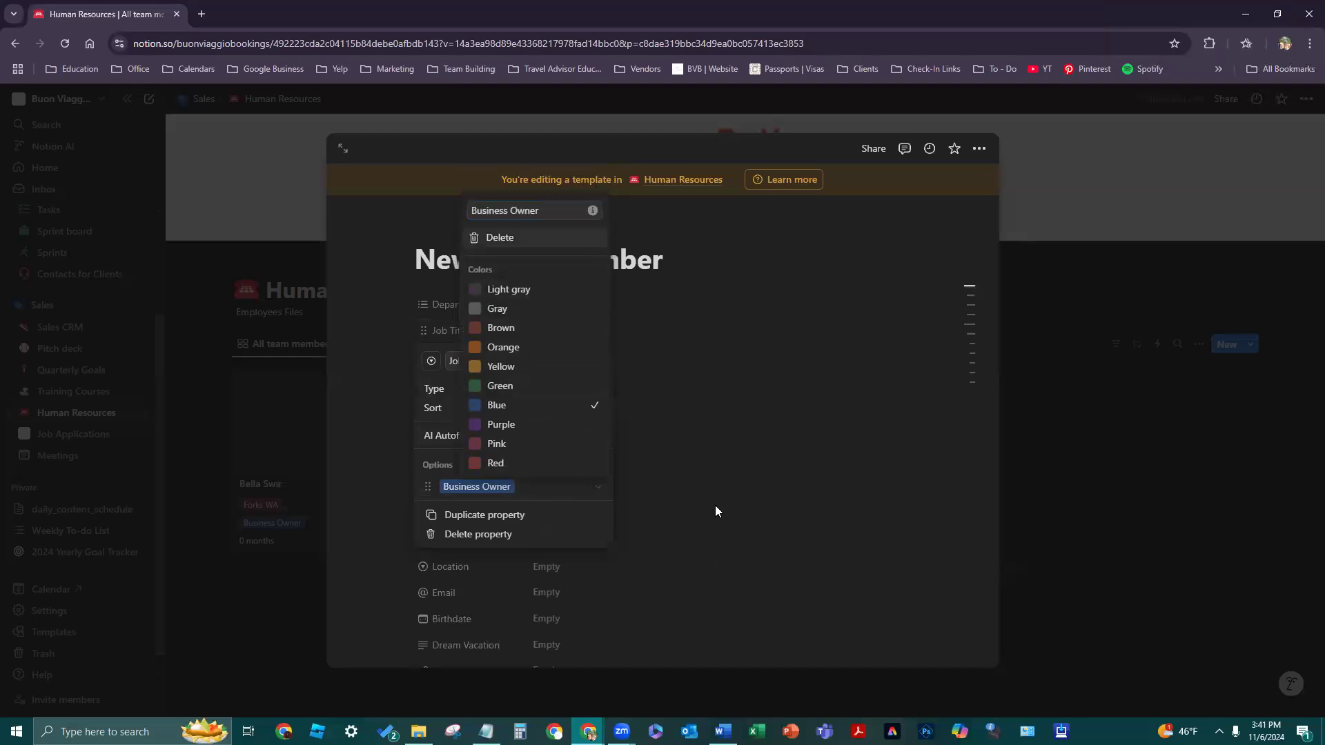
click(718, 589)
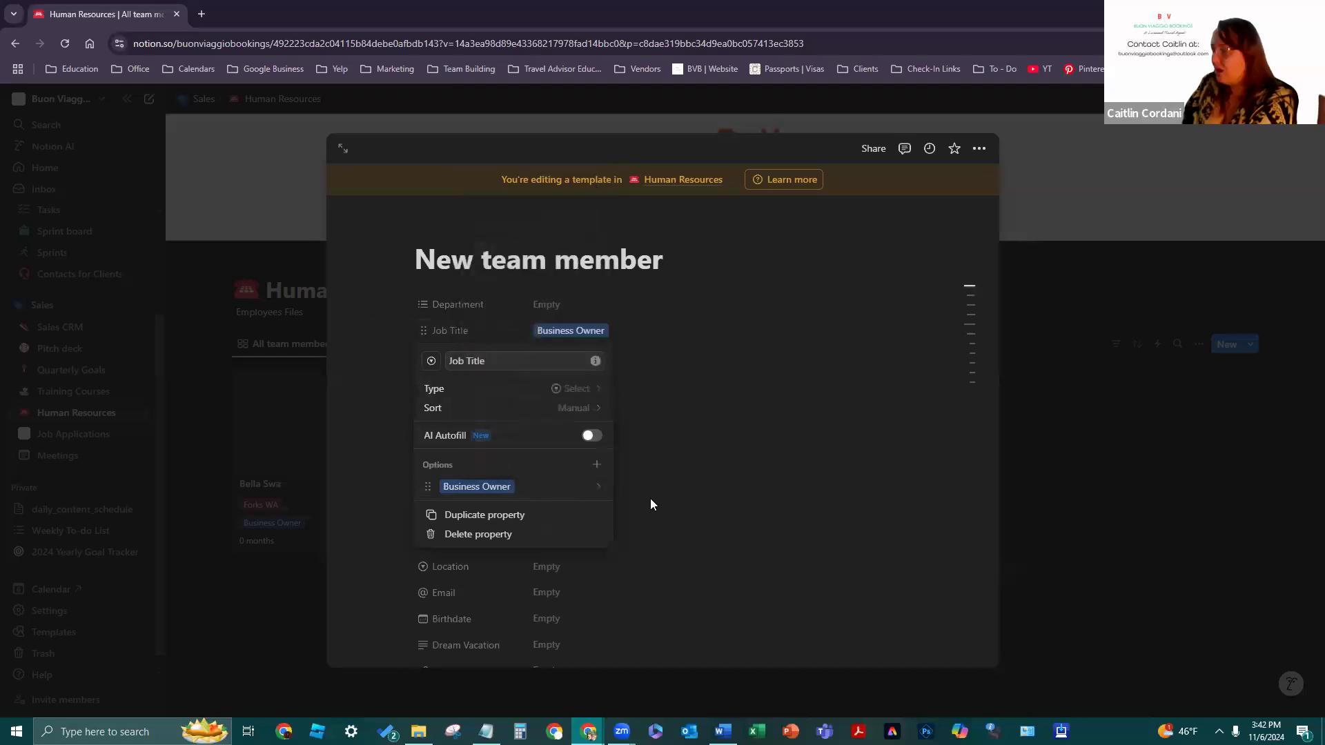
click(650, 498)
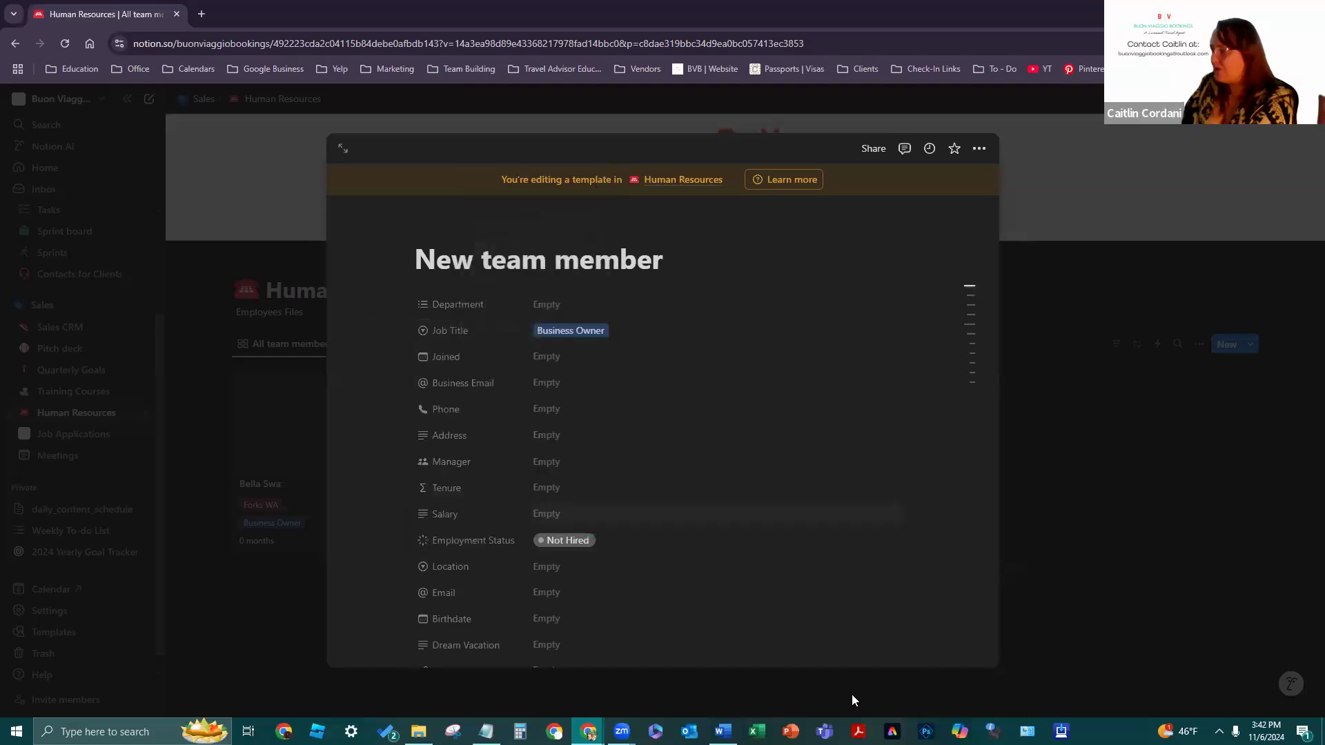
- Bring up the Employment Status choices
click(501, 548)
click(629, 555)
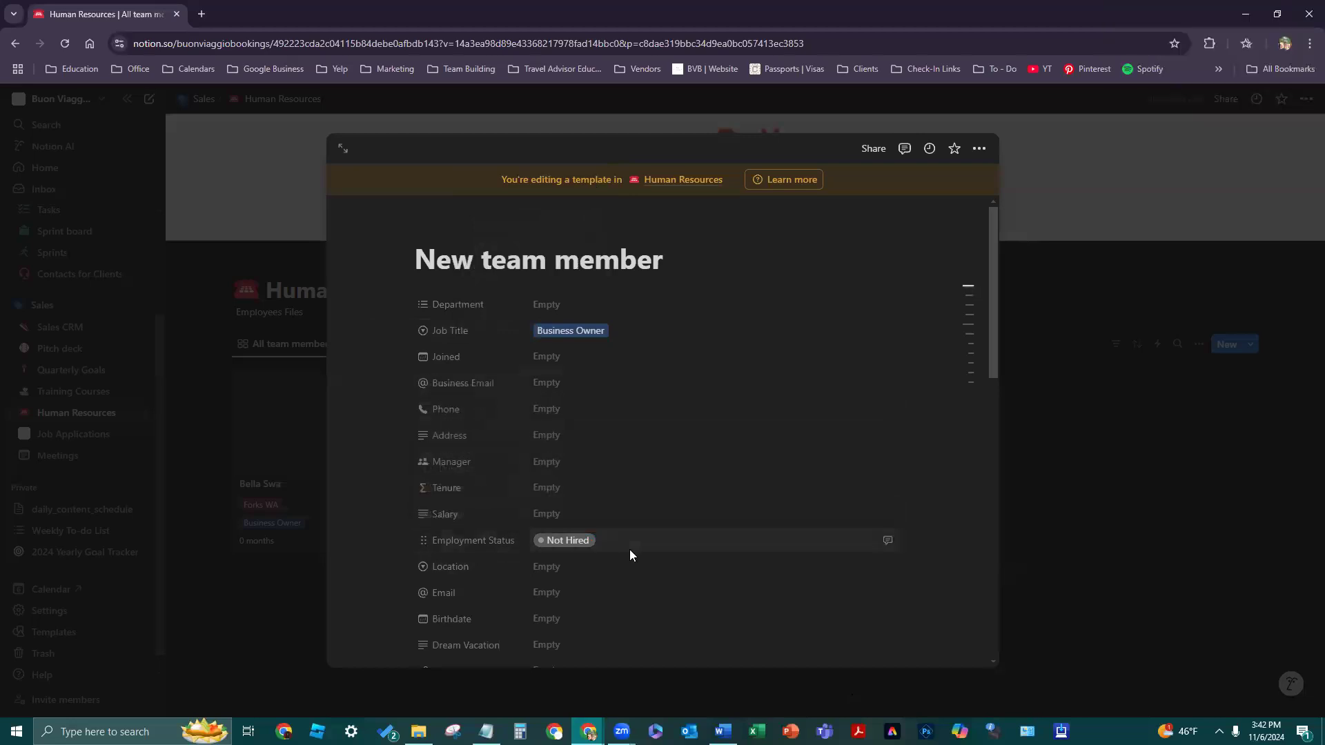
click(629, 550)
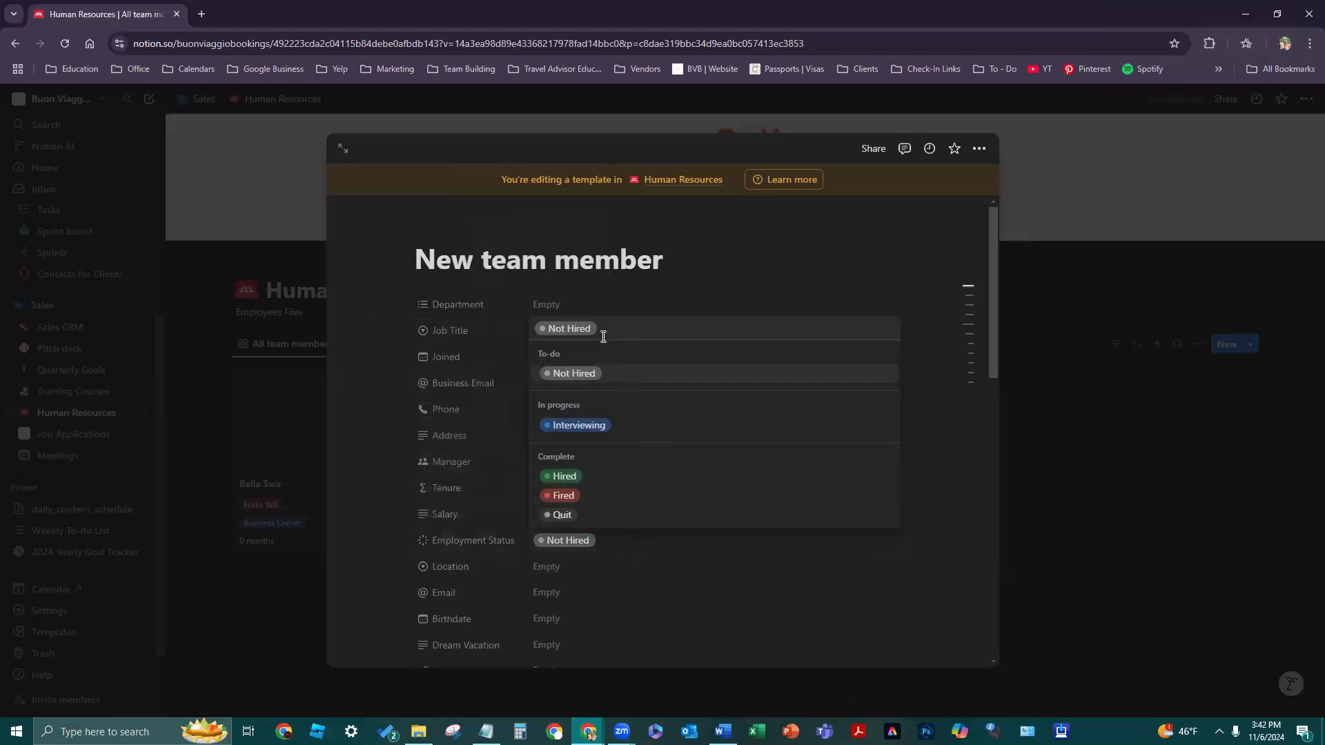
- Keep Employment Status Not Hired and confirm 'Top 3 Goals to Achieve' stays a heading
click(654, 575)
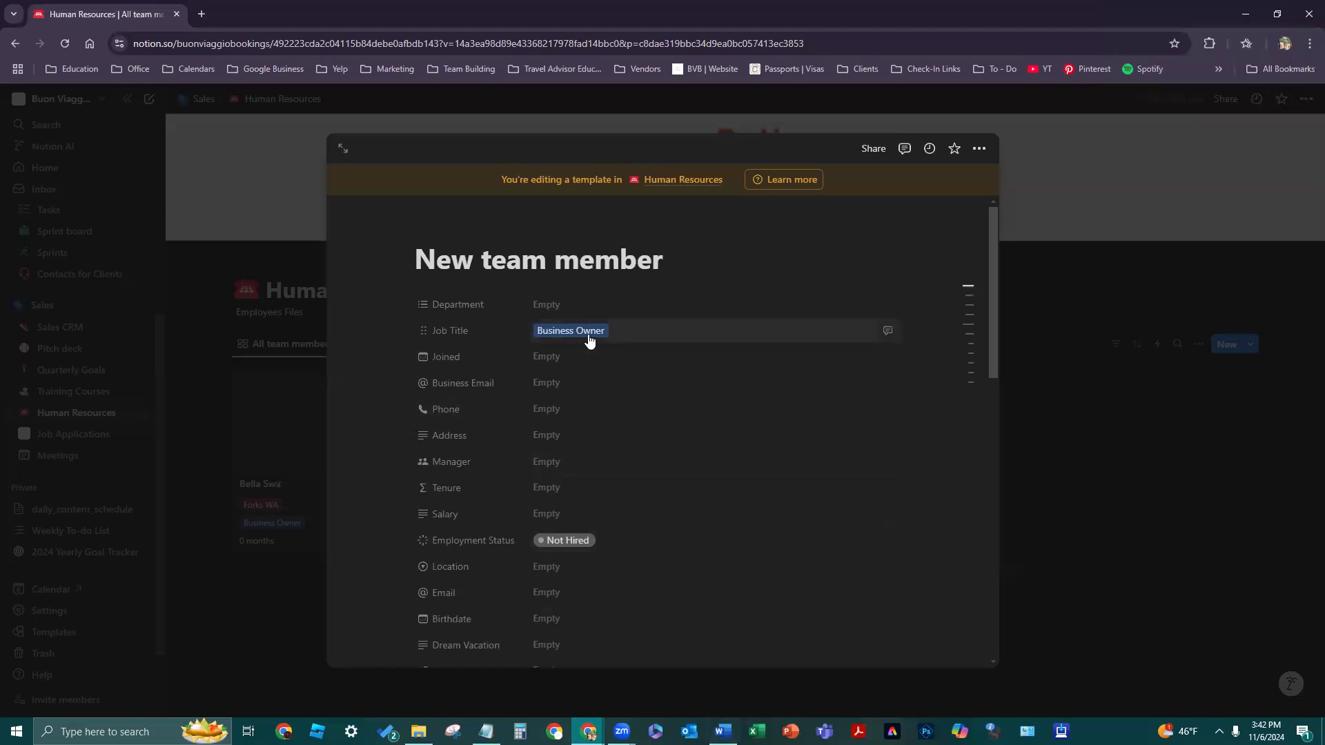
mouse_move(955, 333)
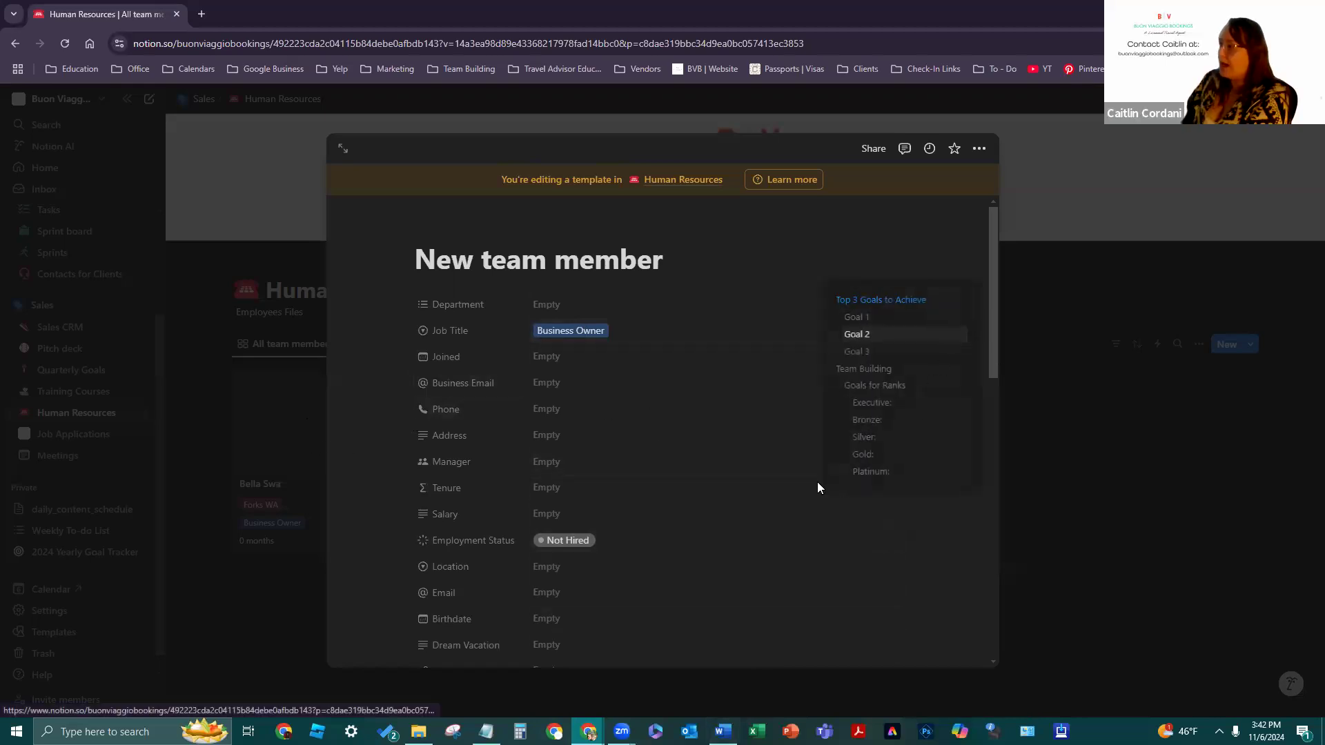
scroll(692, 414, down, 10)
scroll(693, 434, down, 4)
scroll(470, 393, up, 7)
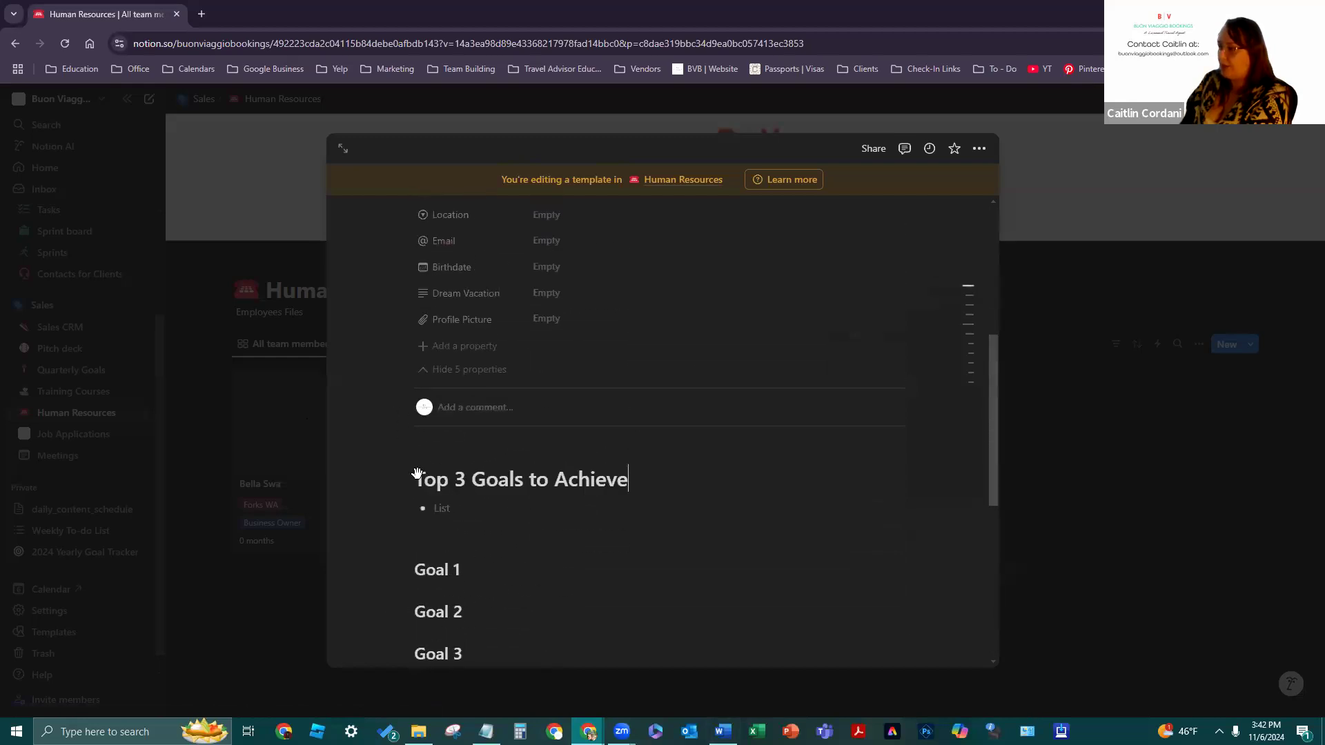
key(BackSpace)
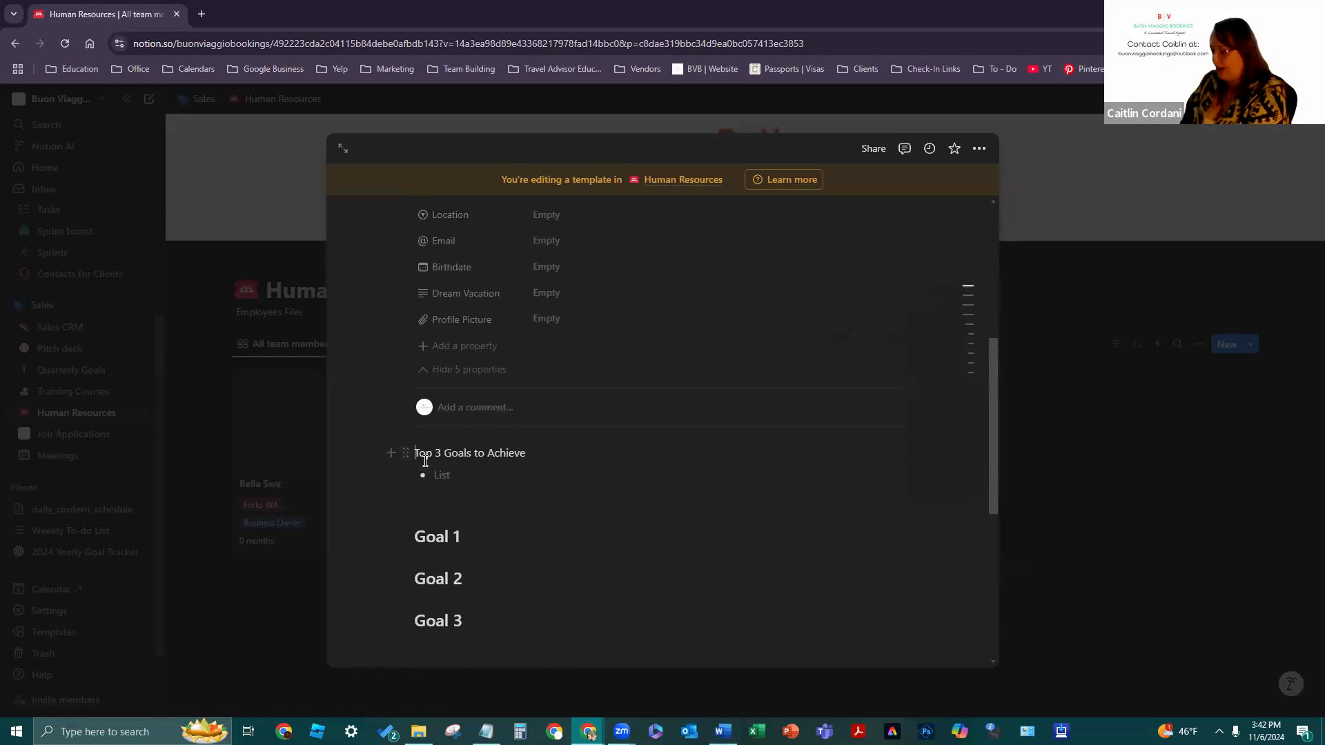
key(ctrl+z)
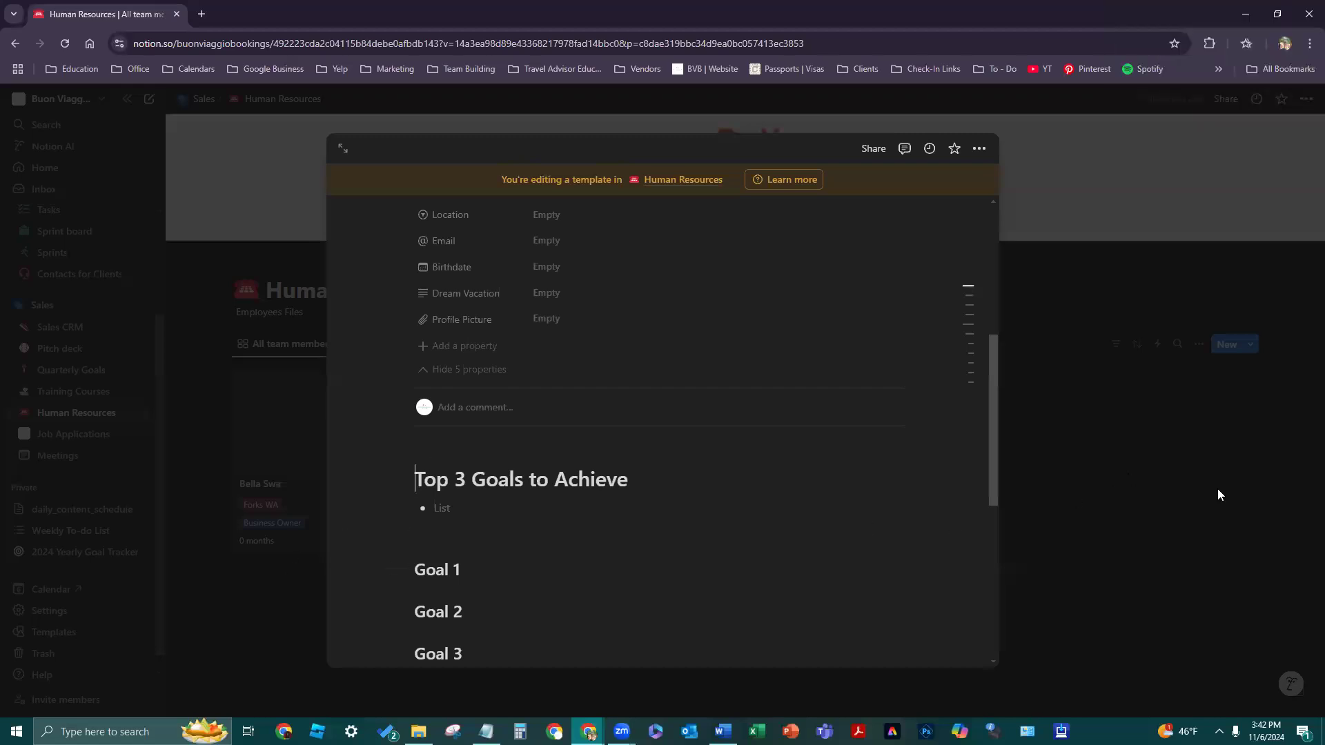
scroll(803, 412, up, 4)
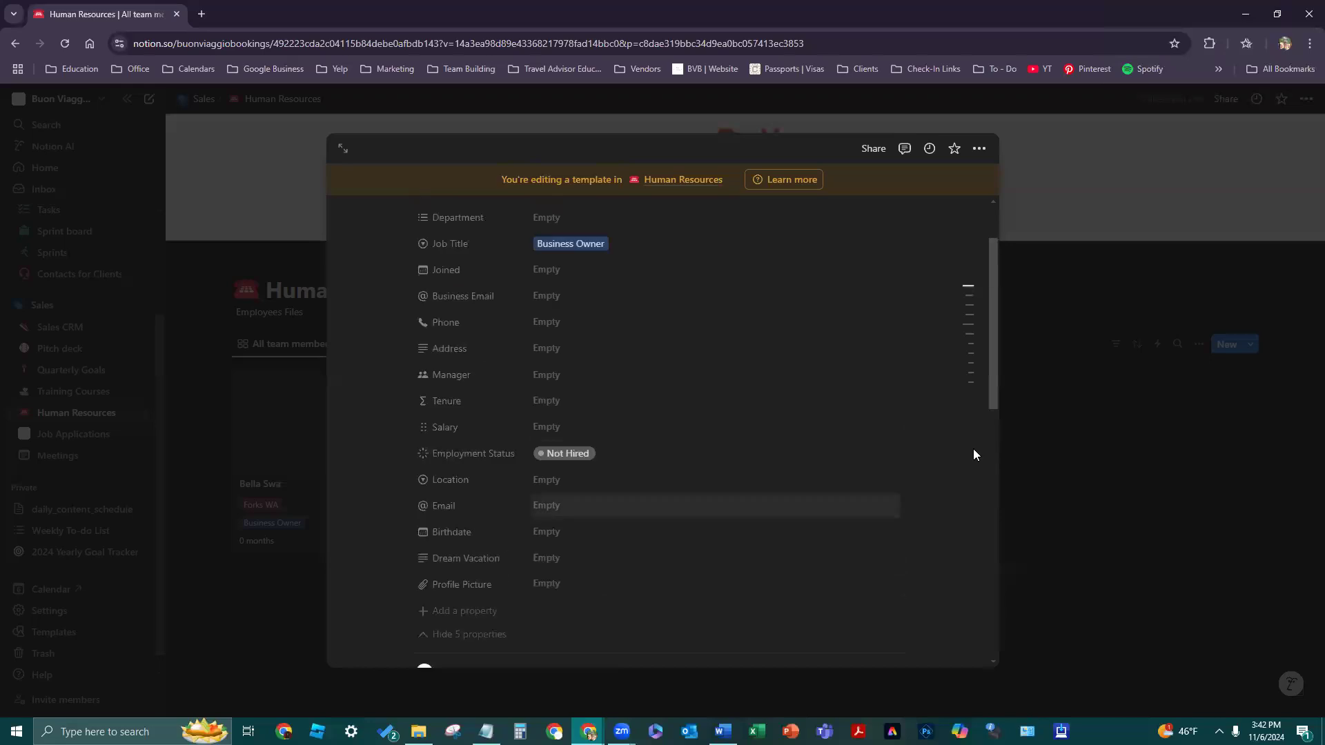
- Add the missing 'n' to the first employee's title, then create a new team member page
click(1066, 476)
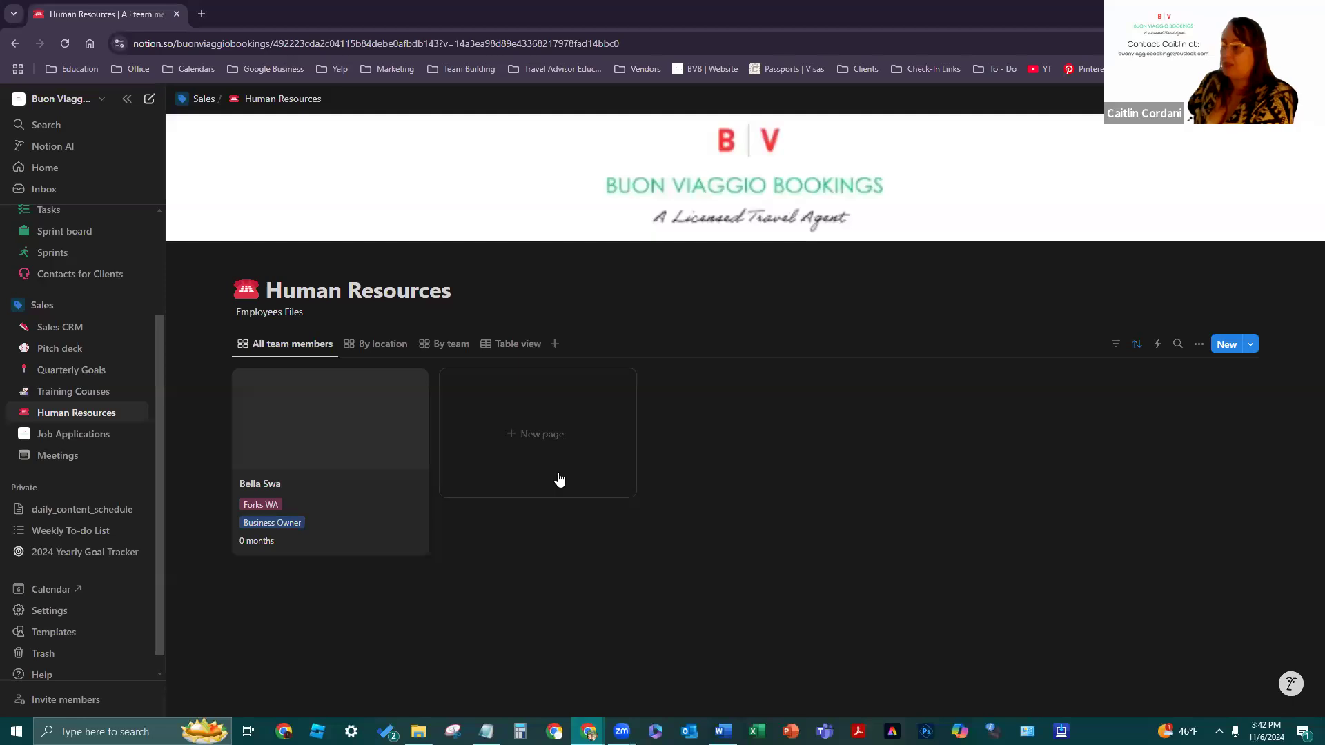
click(405, 502)
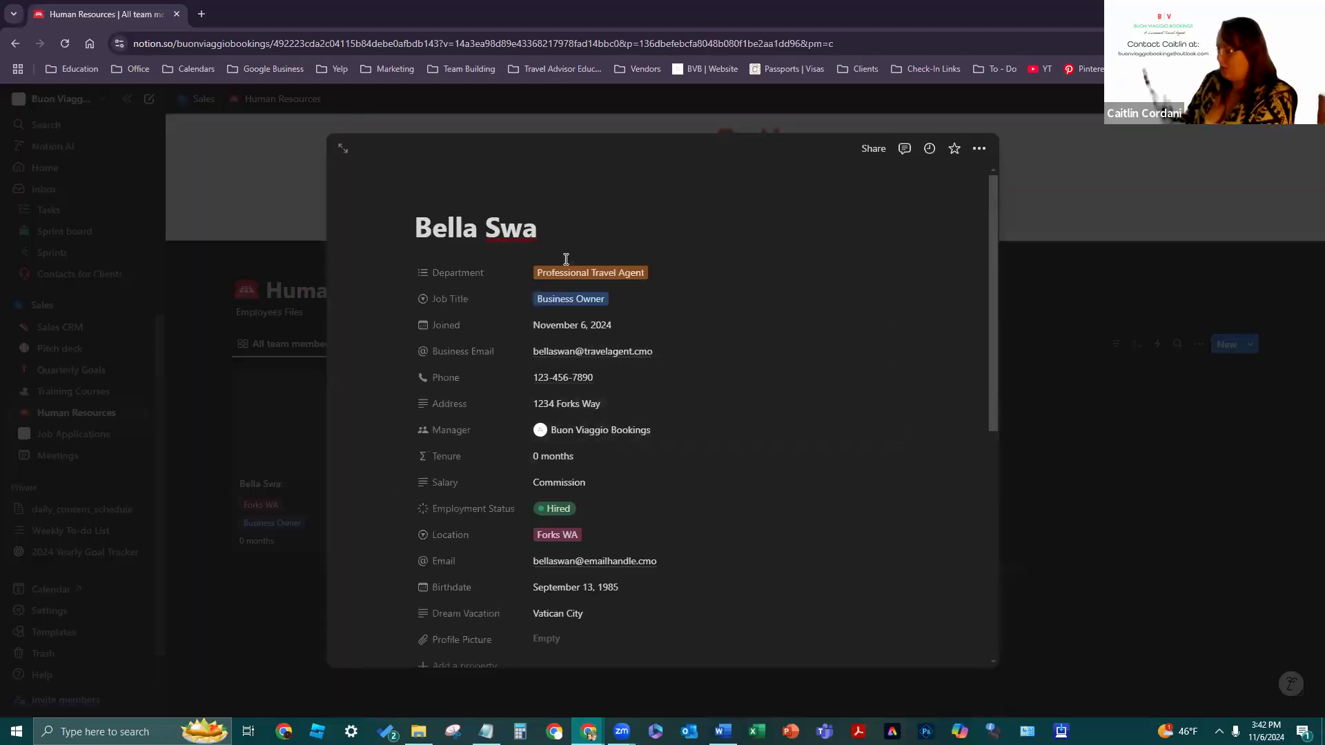
text(n)
scroll(820, 524, down, 1)
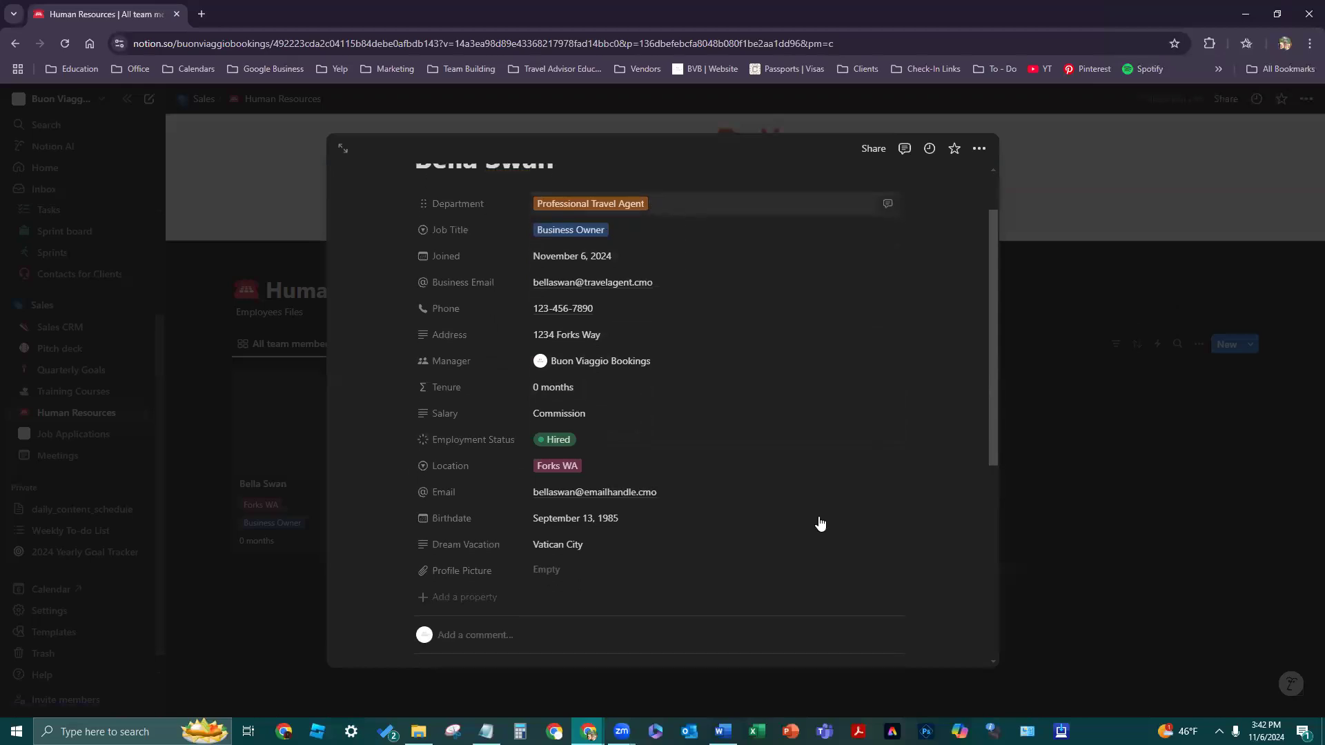
scroll(716, 521, down, 1)
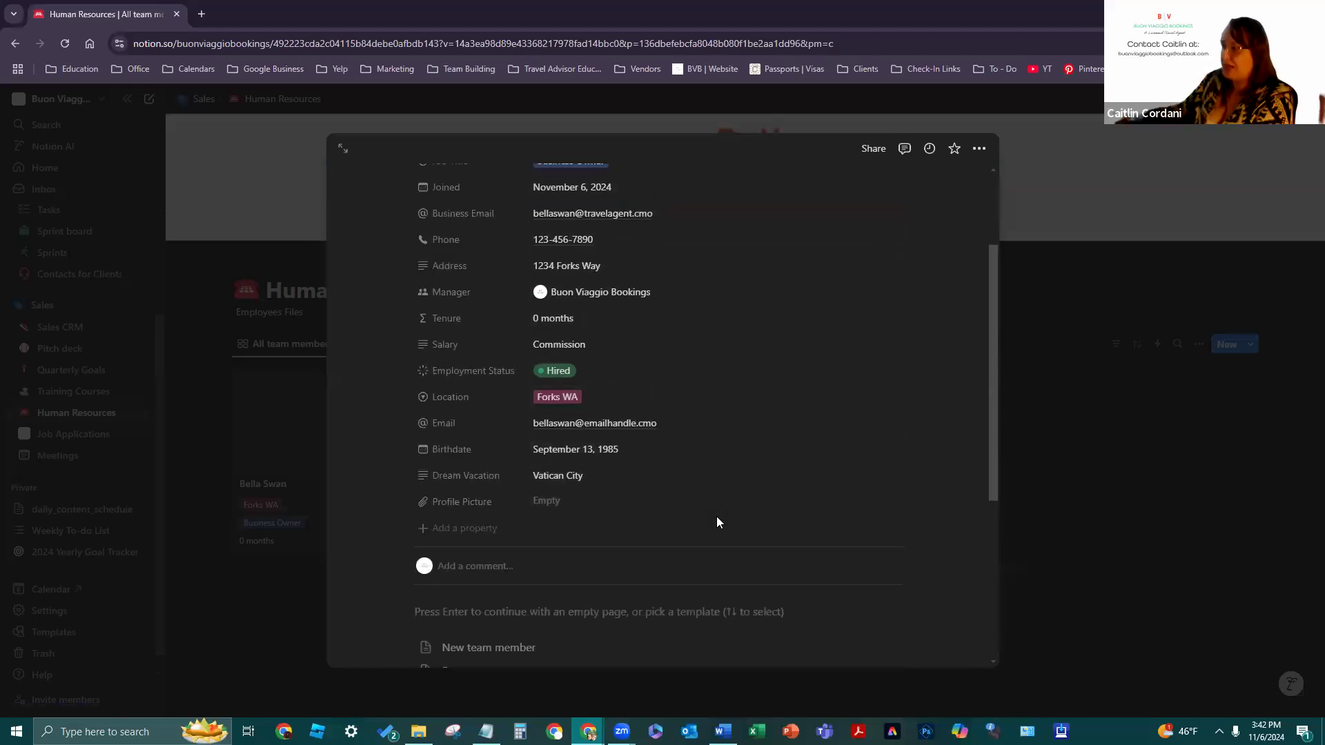
scroll(736, 515, up, 2)
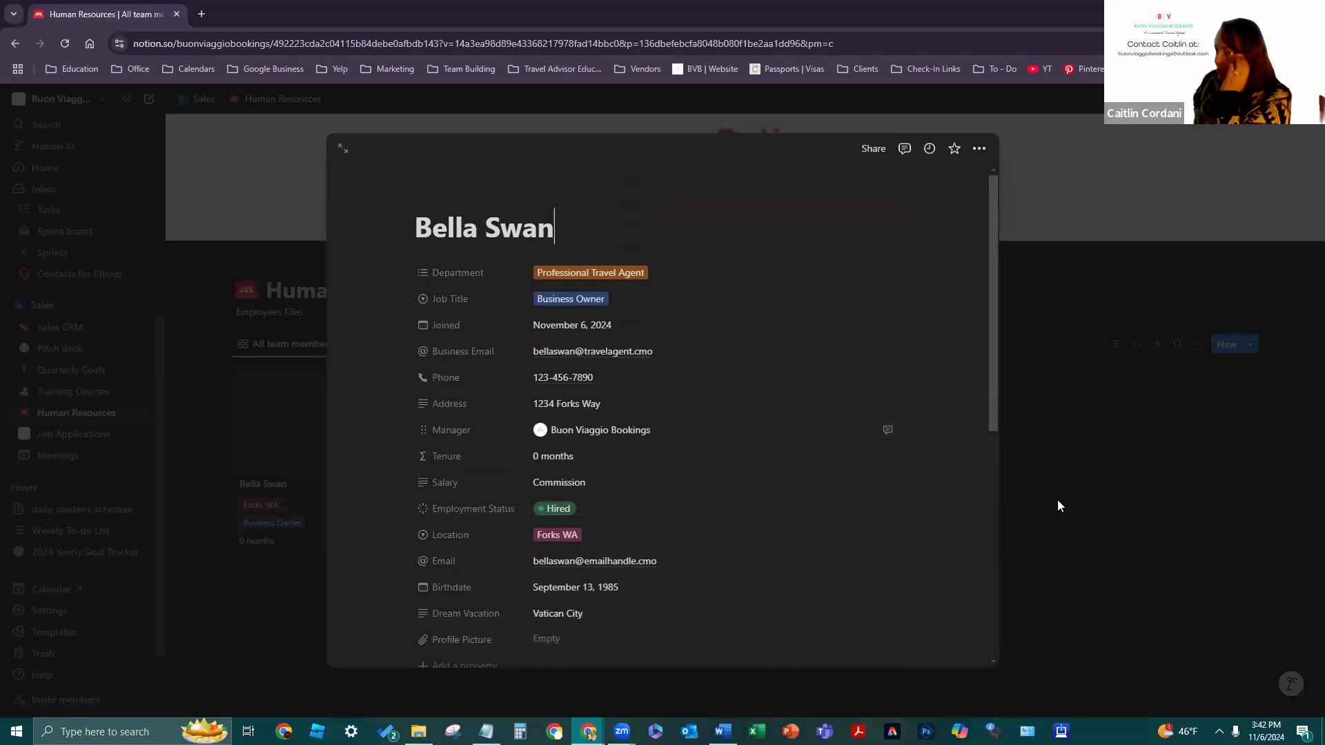
key(Escape)
click(512, 414)
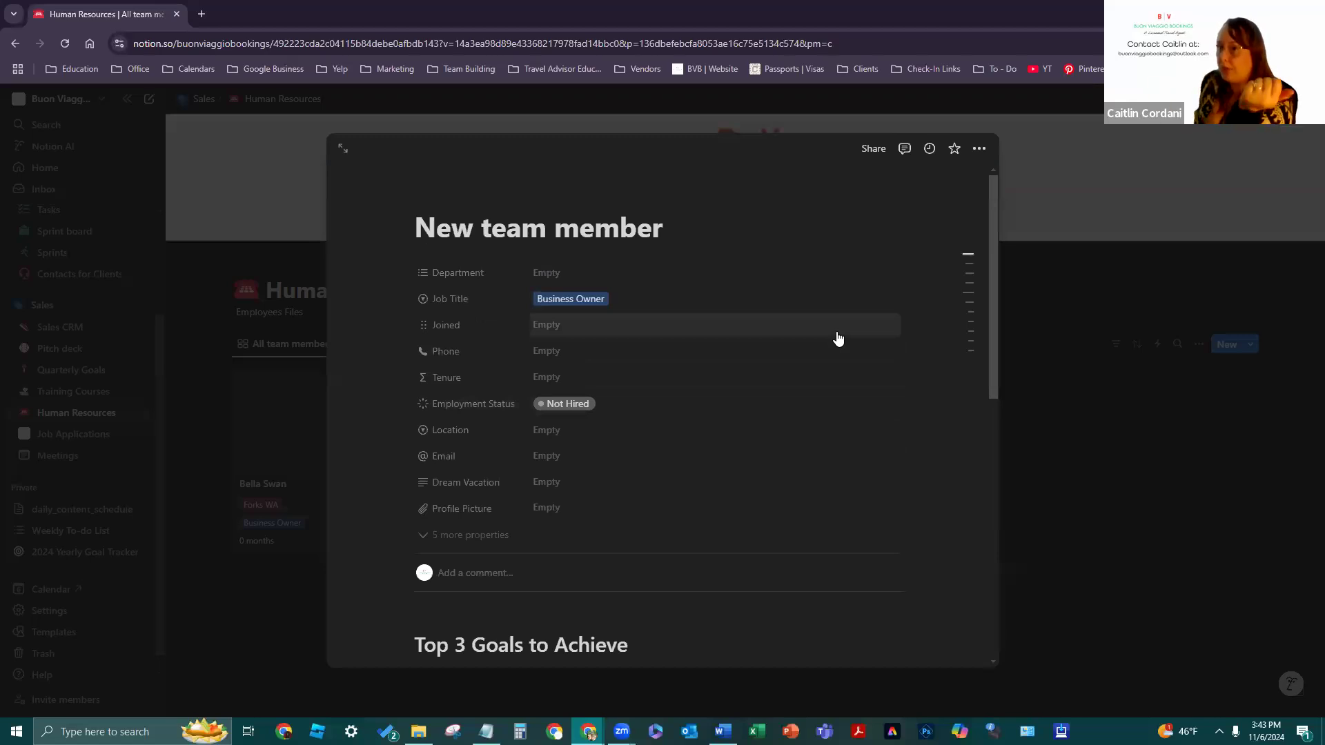
- Replace the new page's title with the employee's full name
scroll(837, 338, down, 6)
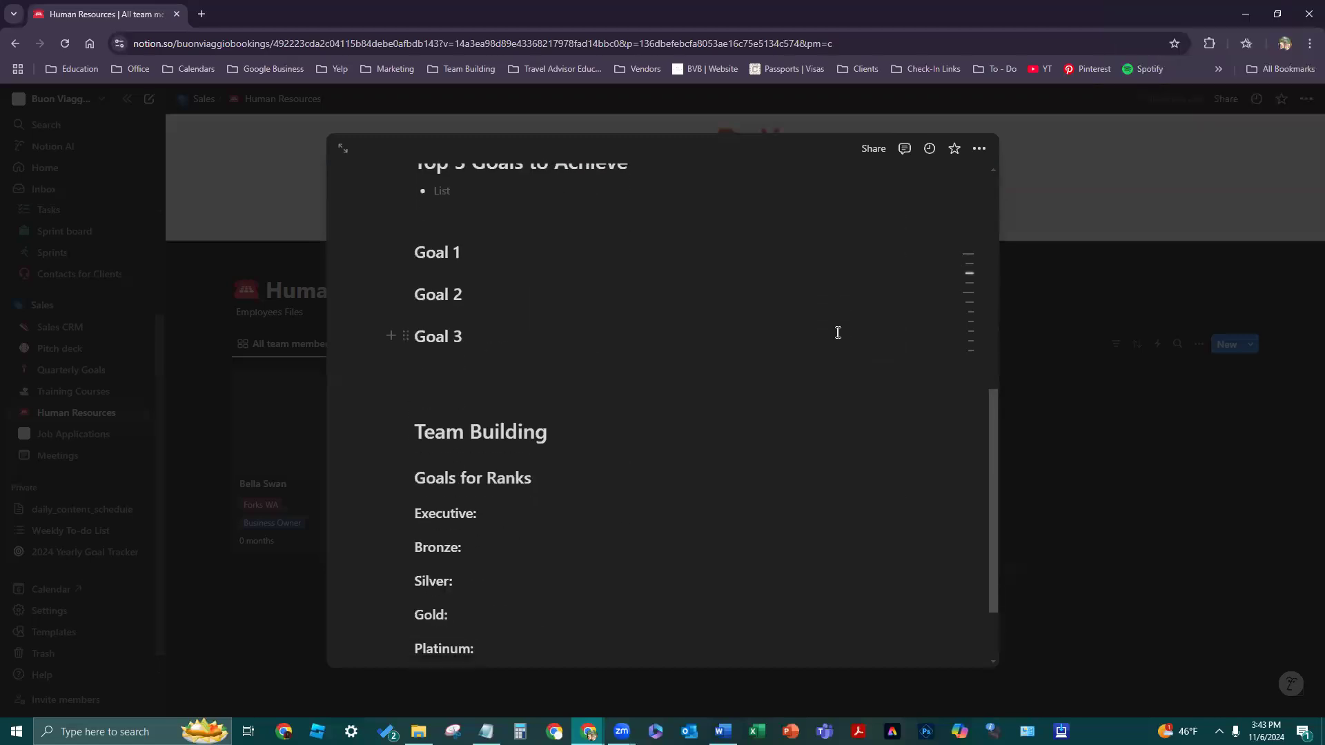
scroll(841, 334, down, 2)
scroll(842, 352, up, 6)
scroll(843, 367, up, 2)
drag(670, 226, 388, 236)
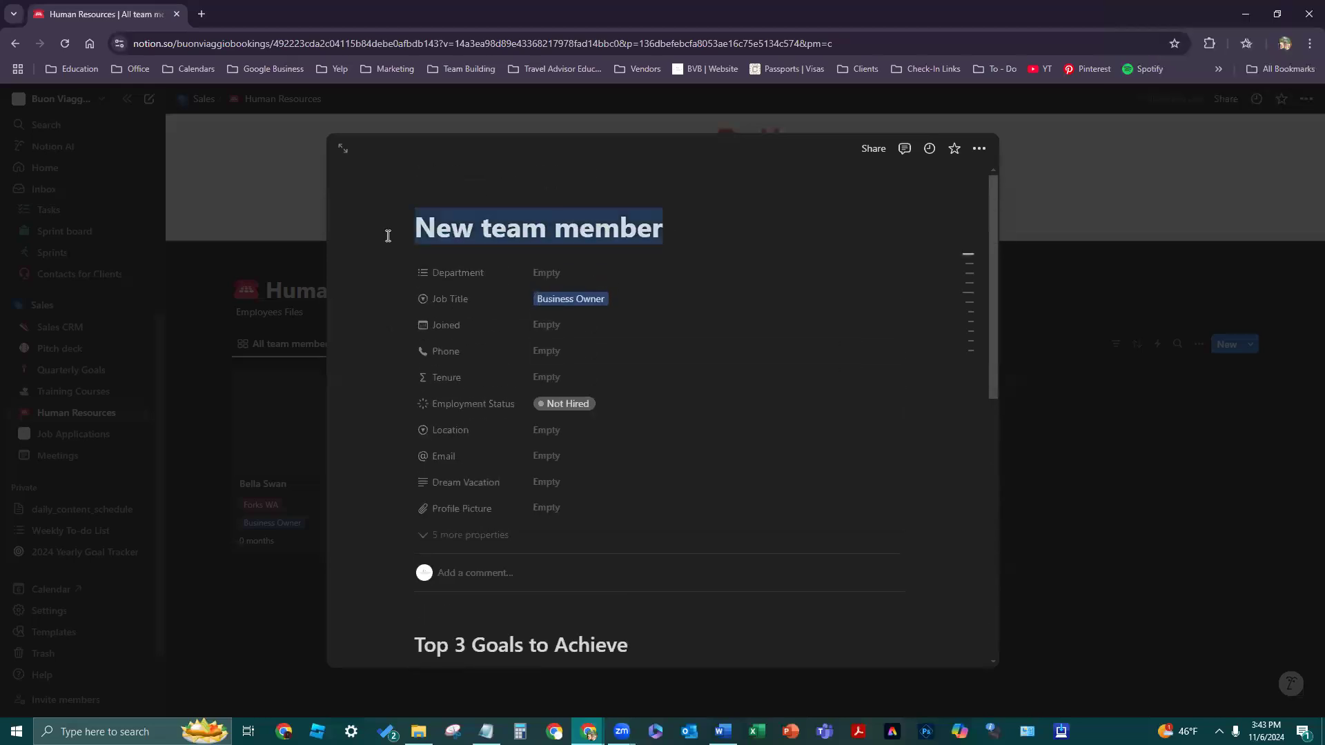
text(Herminon)
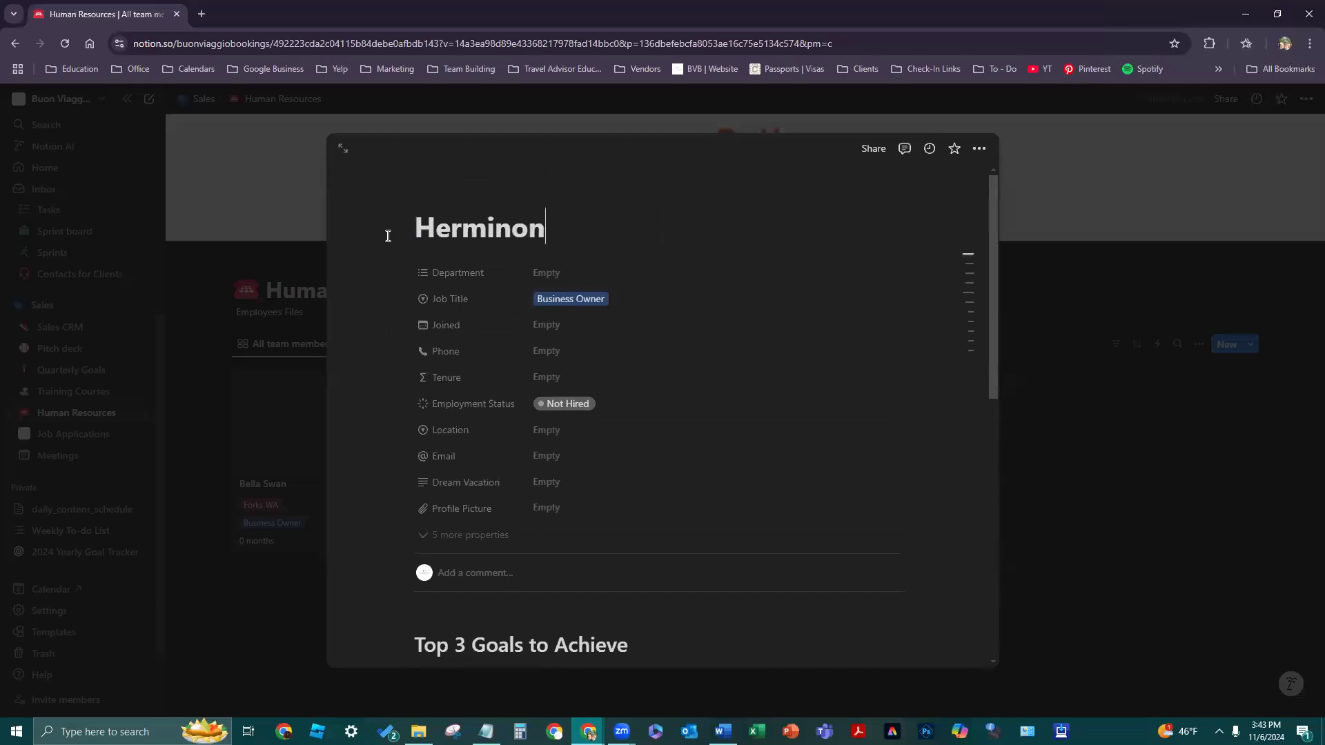
key(BackSpace)
key(BackSpace)
key(BackSpace)
text(one Granger)
- Set Department to Trainer and Professional Travel Agent
click(549, 274)
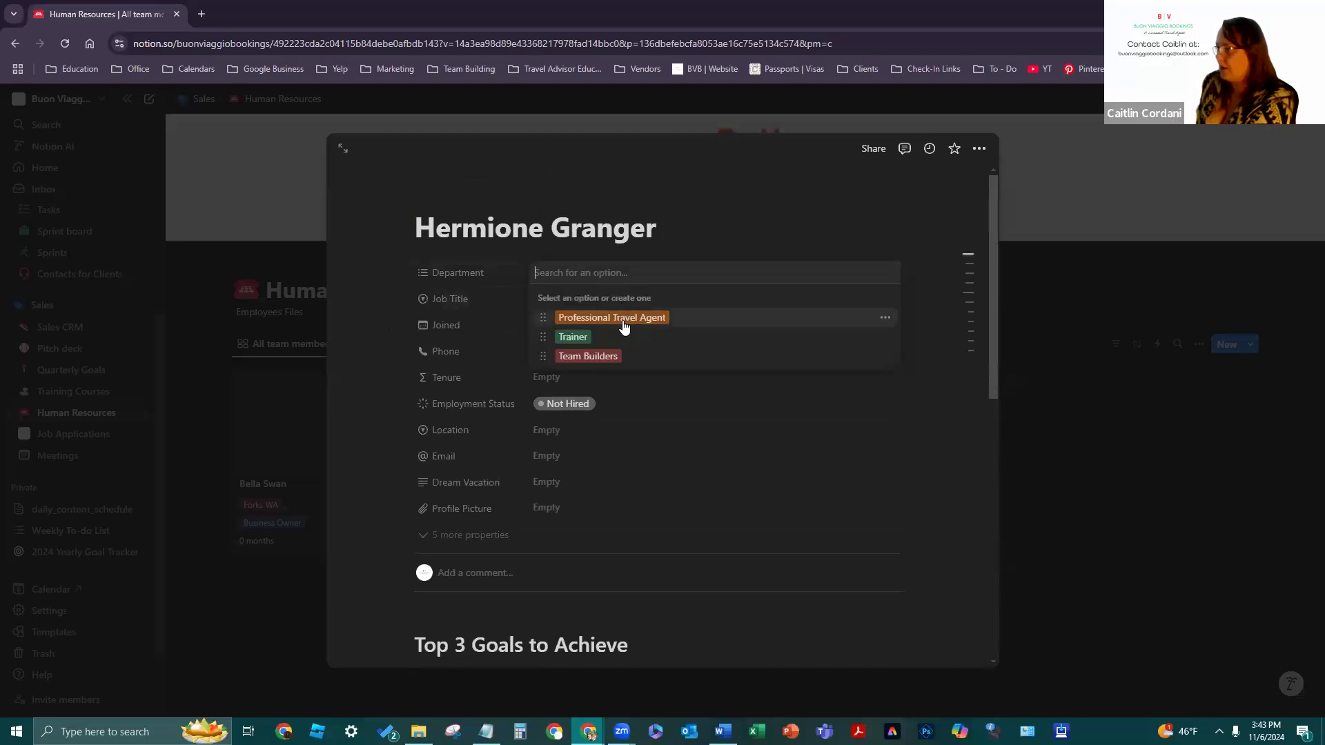
click(621, 337)
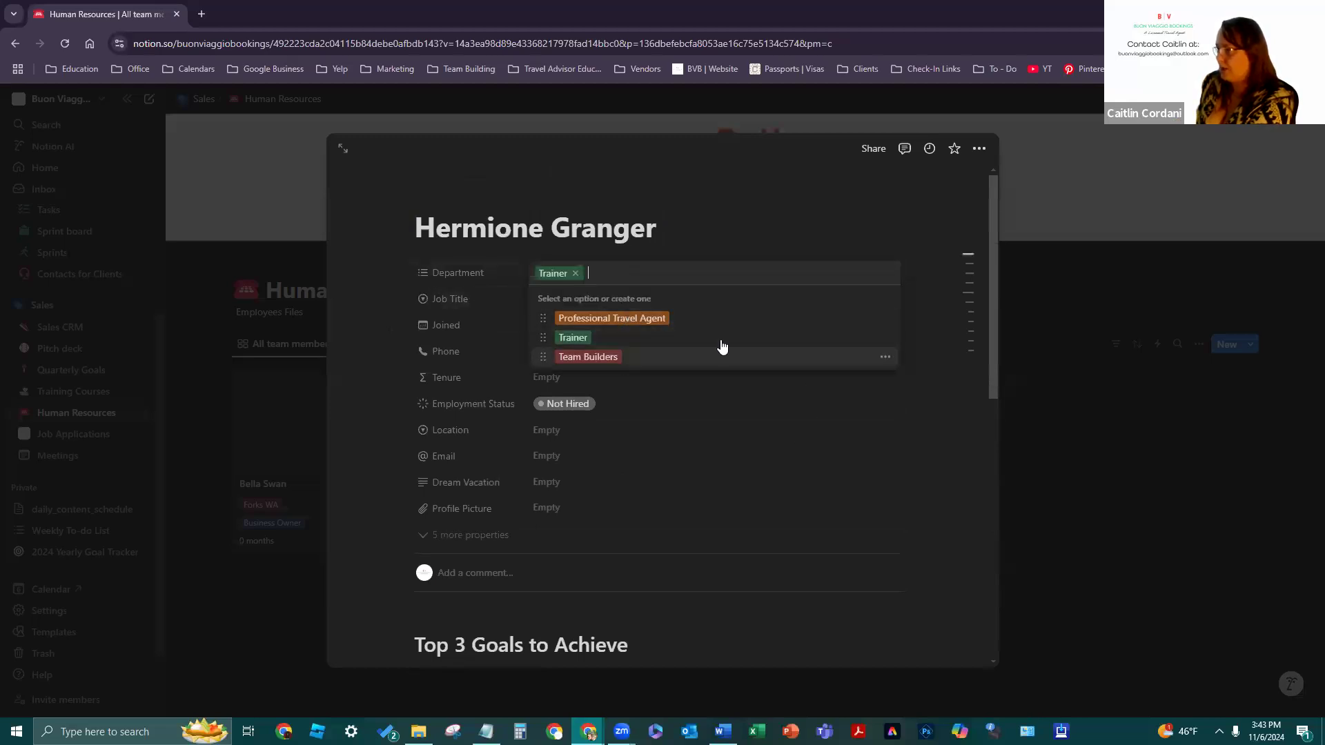
click(683, 323)
click(464, 327)
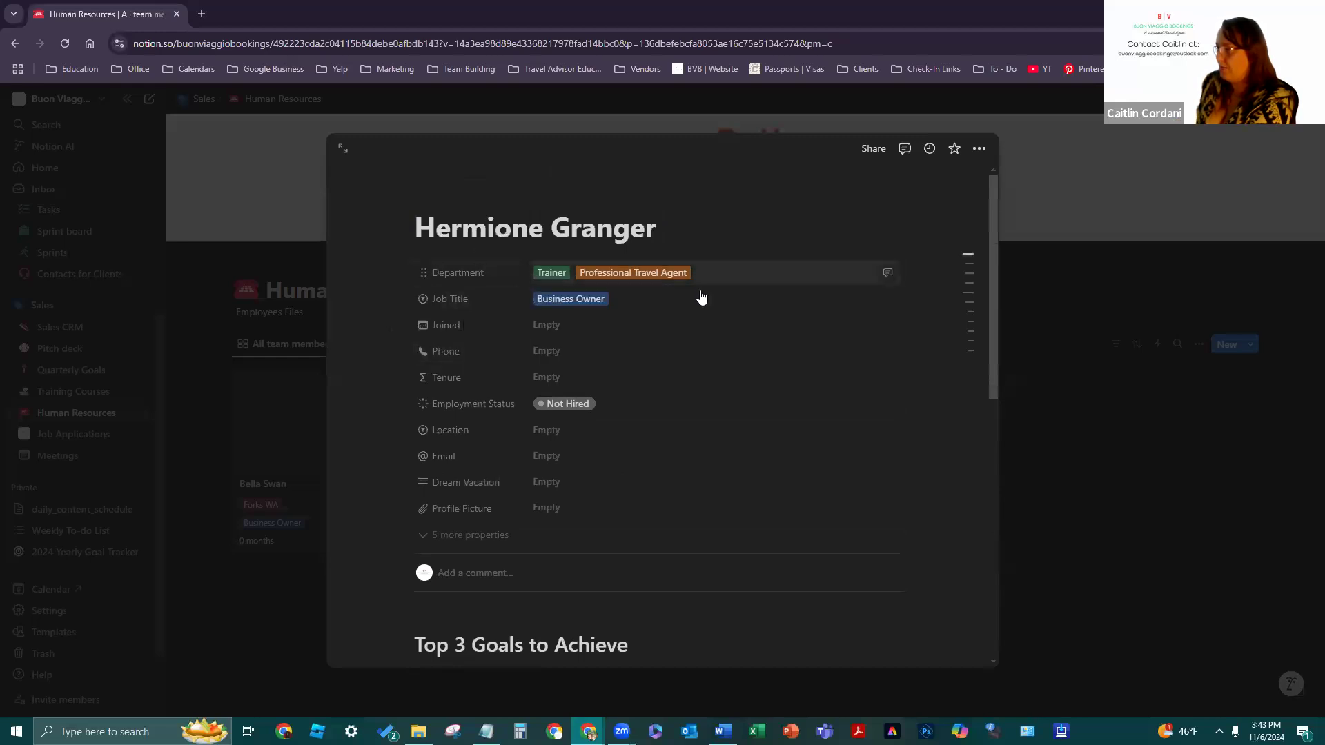
- Set Joined to April 14, 2024 and enter the employee's phone number
click(585, 323)
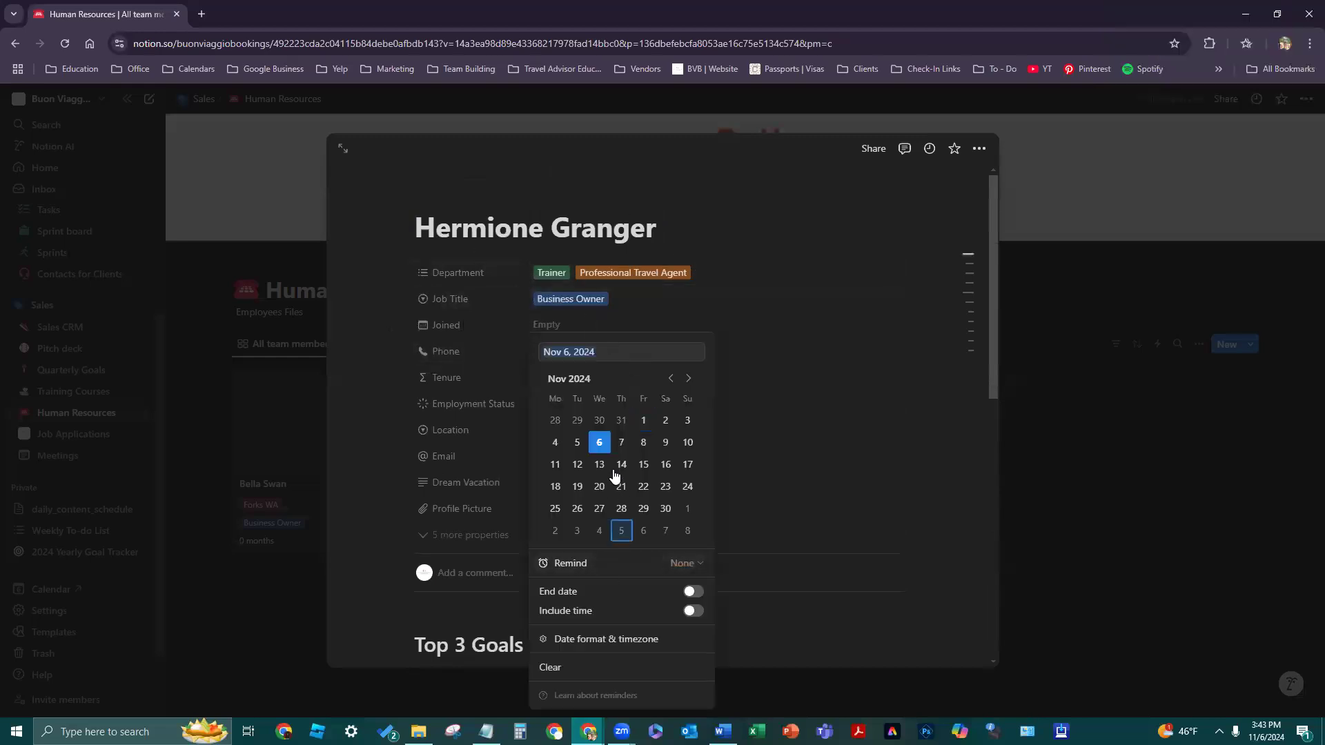
click(671, 378)
click(671, 378)
click(672, 379)
click(671, 379)
click(671, 379)
click(671, 379)
click(671, 378)
click(686, 443)
click(768, 451)
click(568, 352)
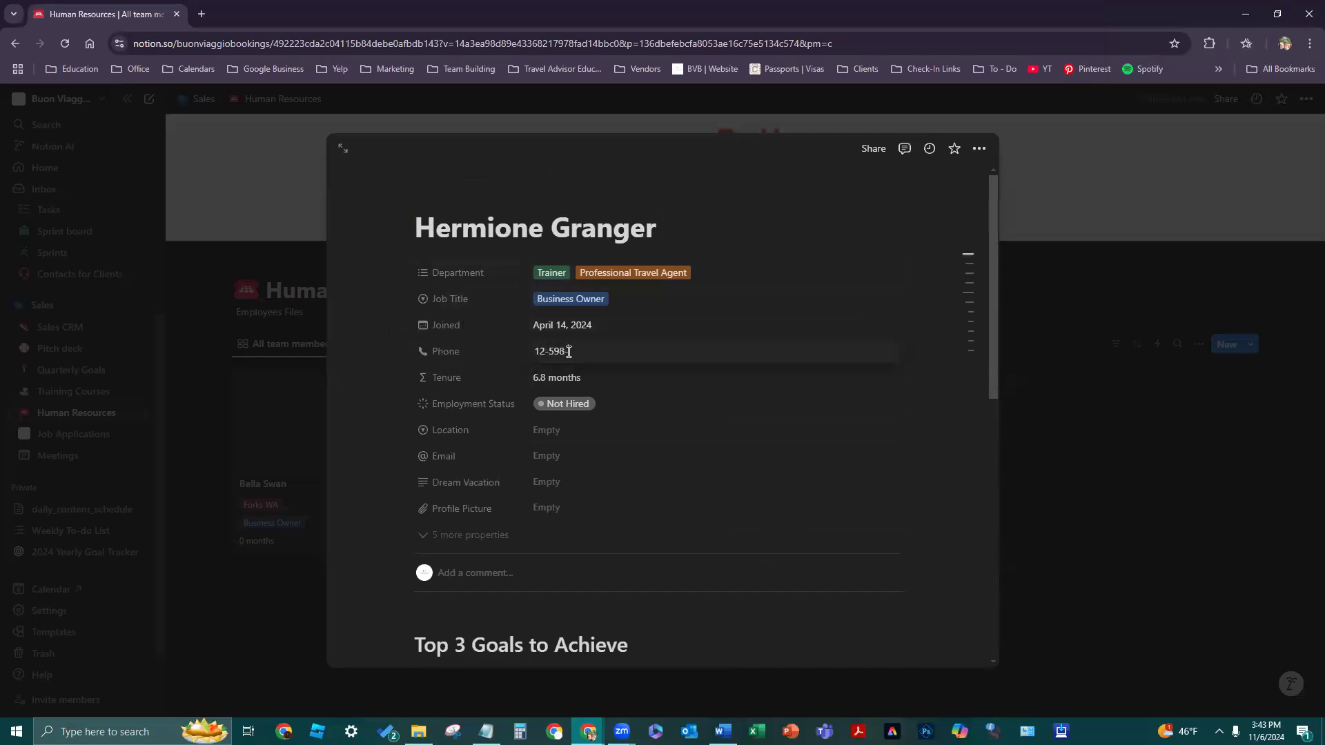
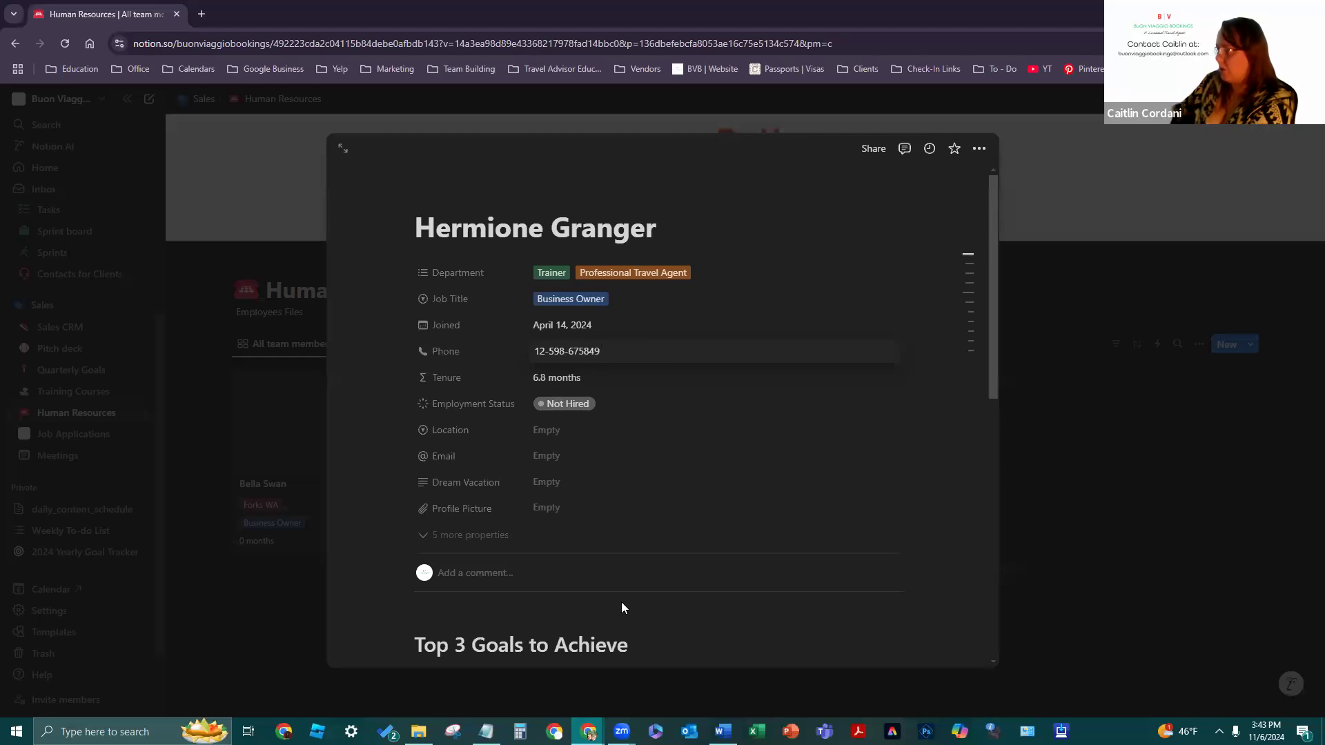
- Mark the employee Hired and create the Location 'London, England'
click(588, 404)
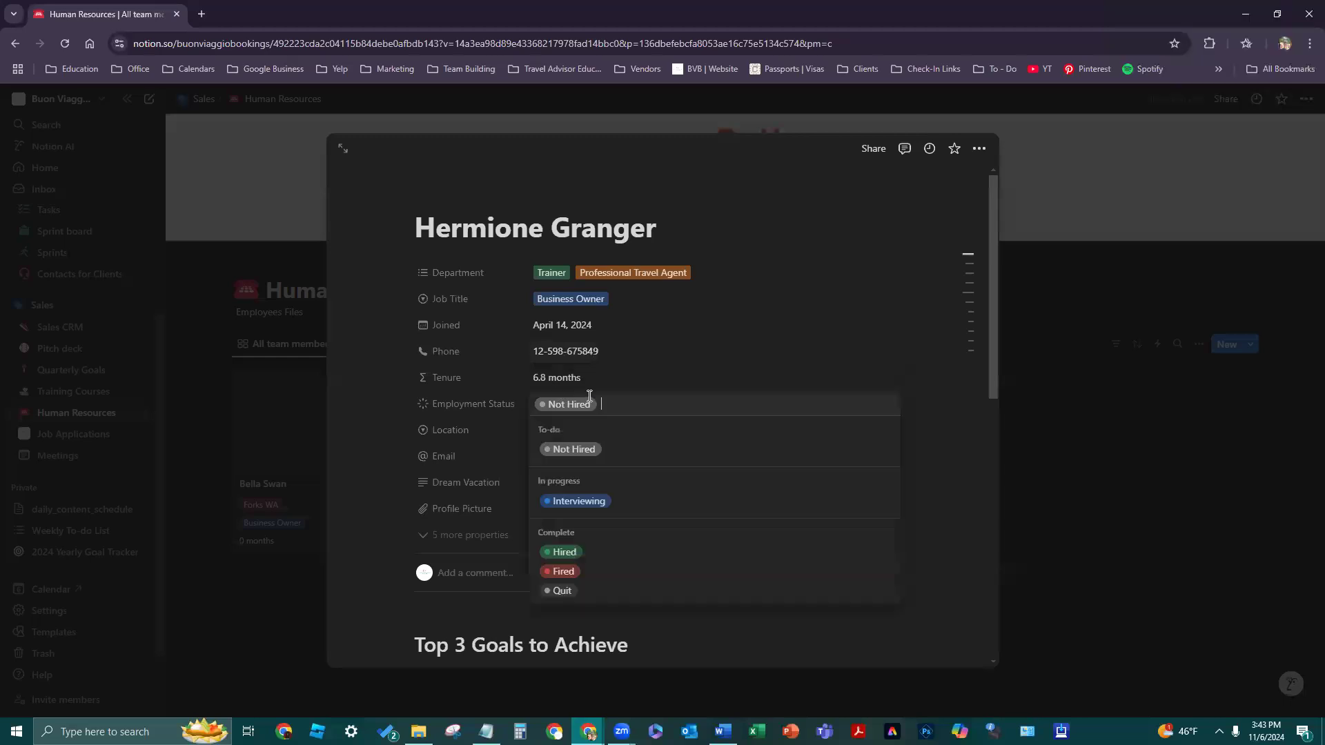
click(564, 552)
click(590, 429)
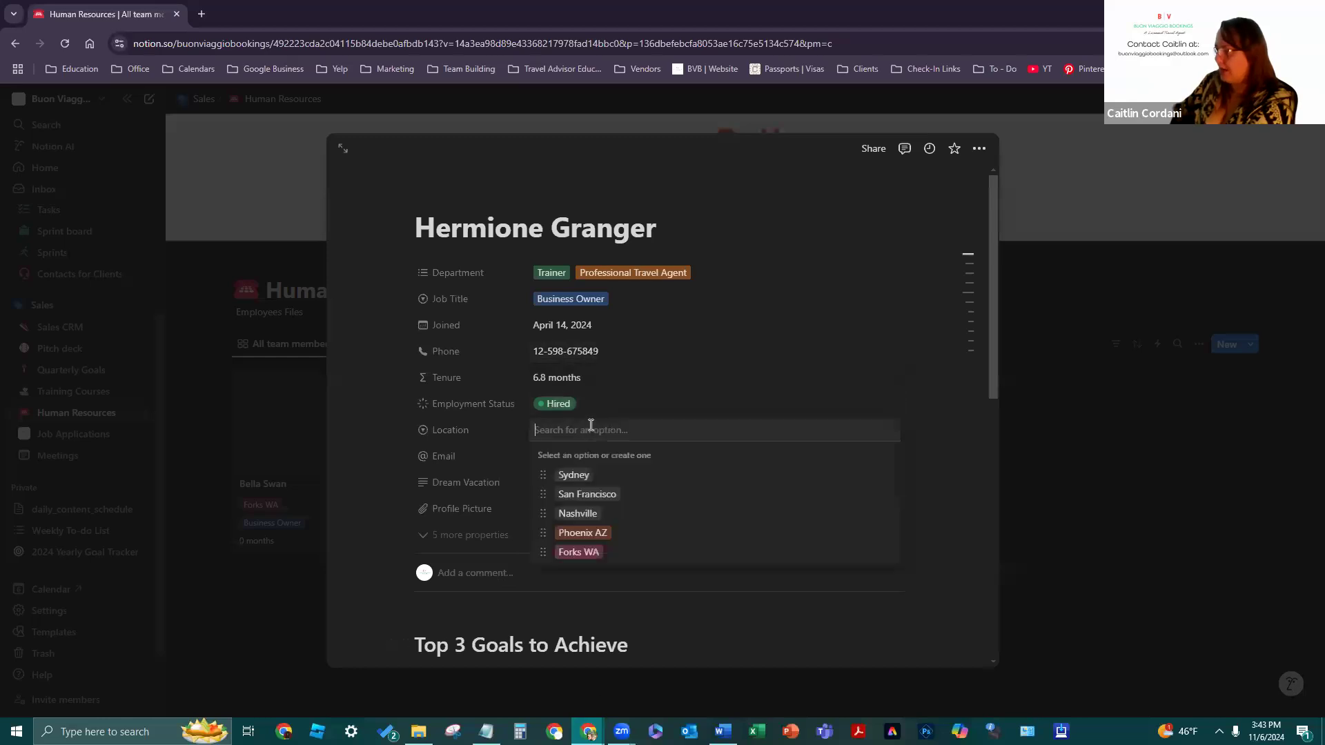
text(Lon)
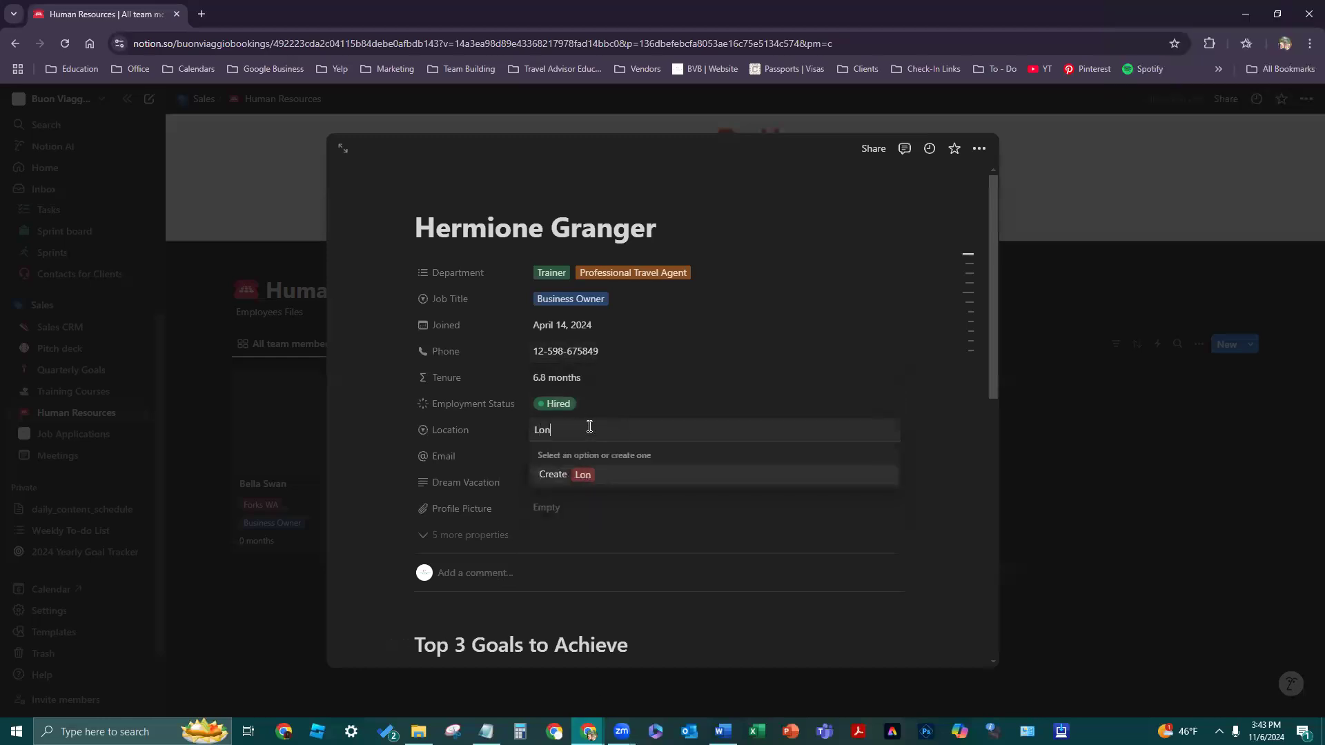
text(don, Engla)
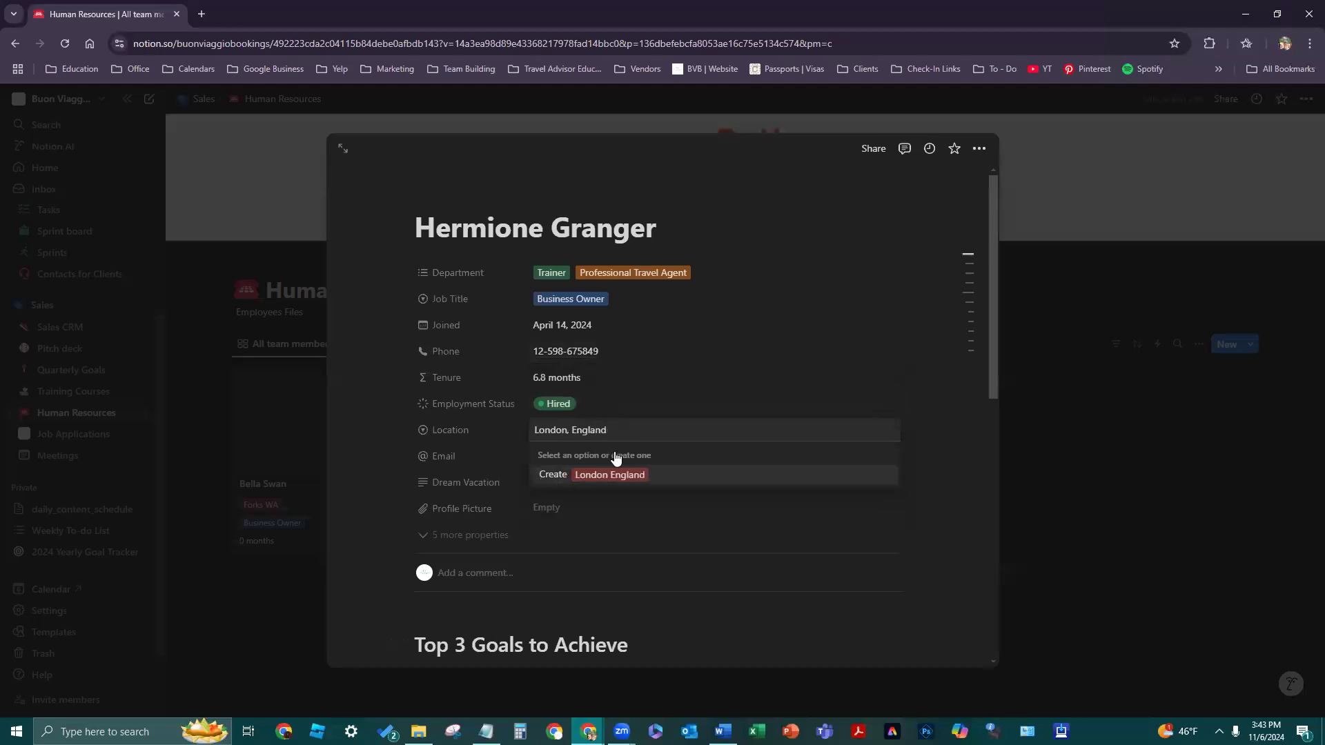
text(nd)
key(Return)
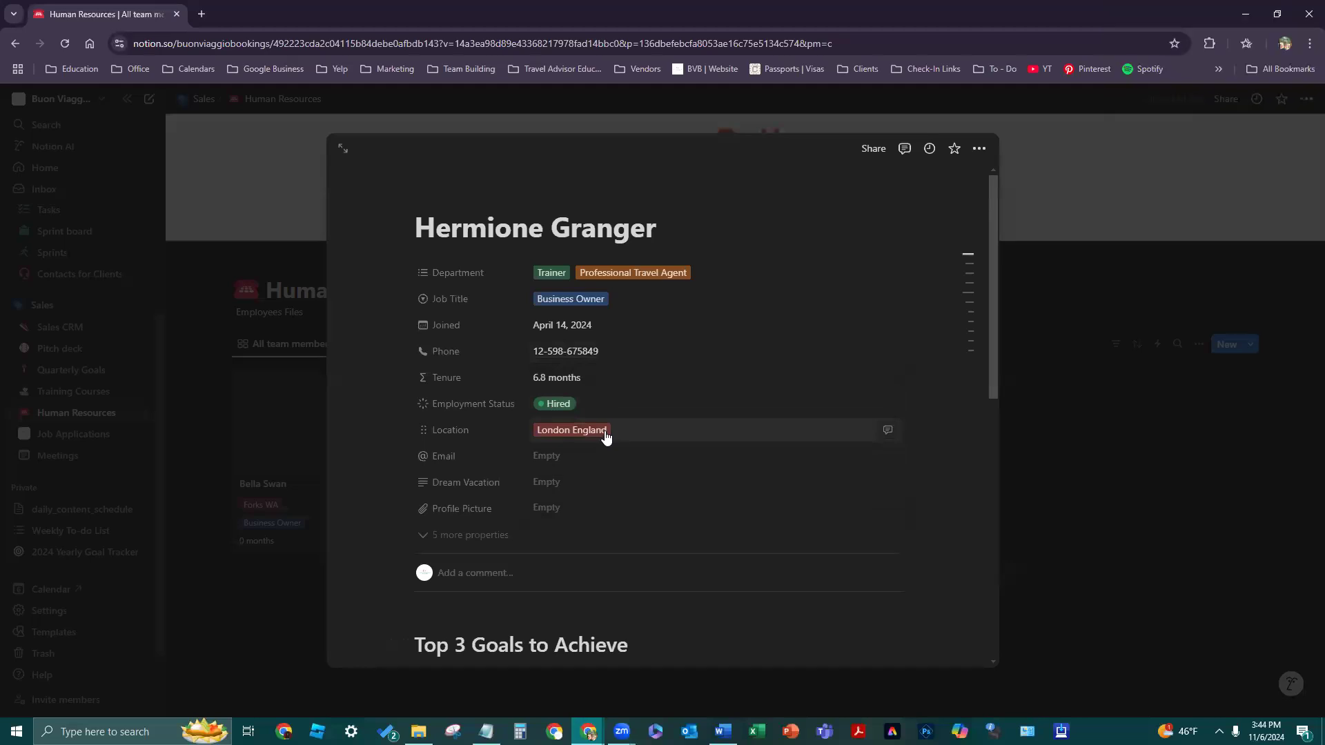
- Recolour the London England option yellow and start filling in the email address
click(605, 435)
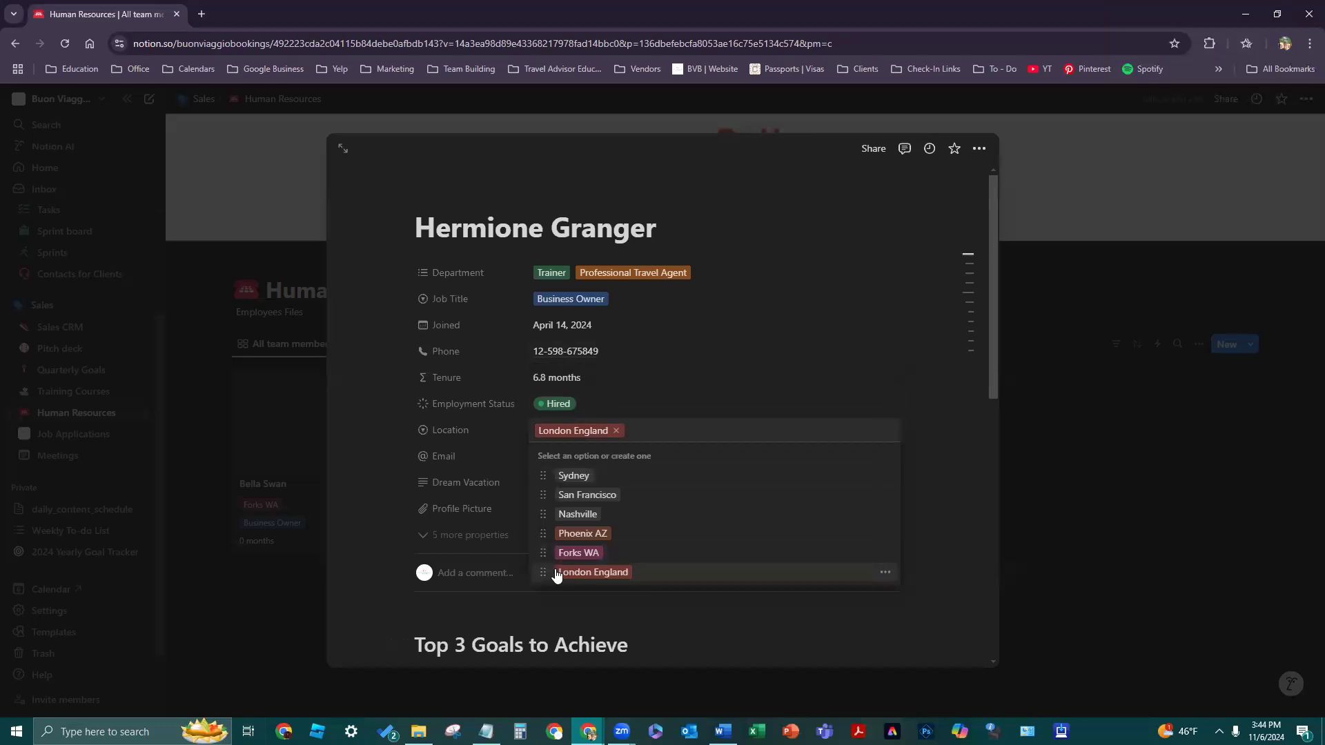
click(887, 573)
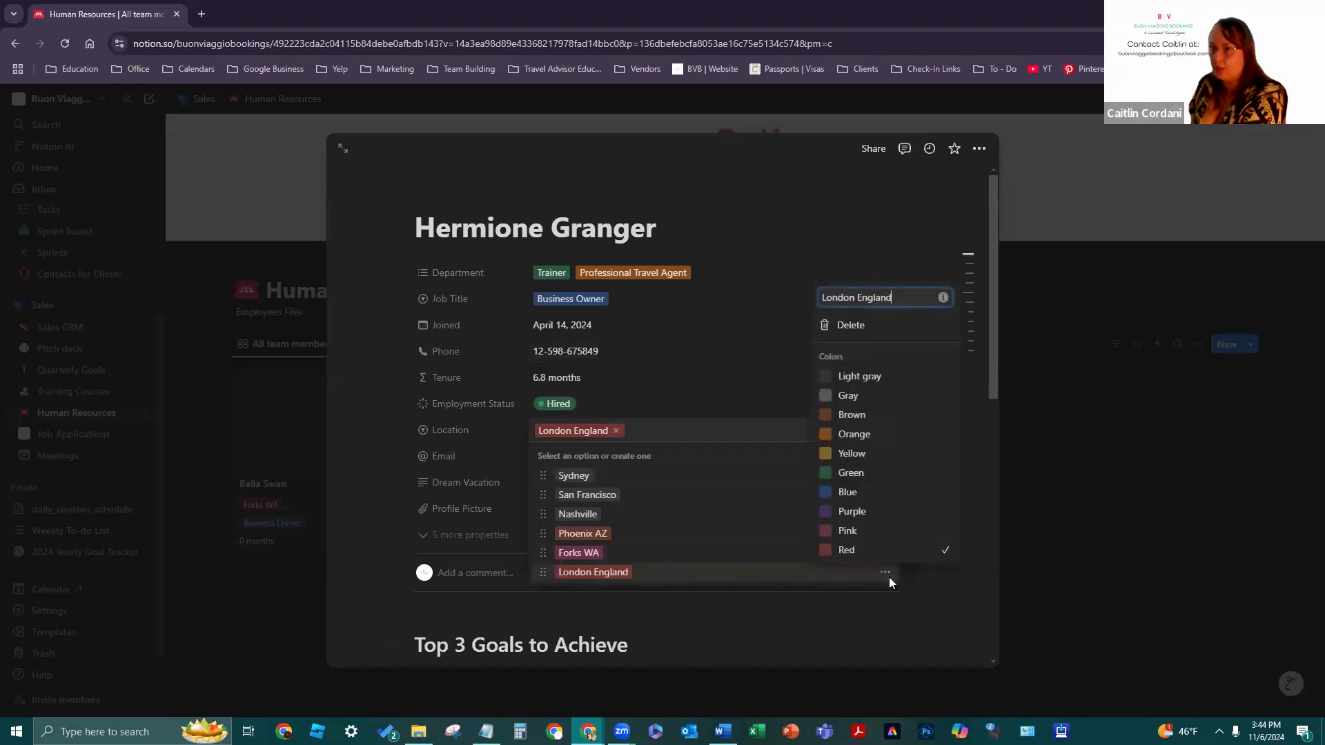
click(855, 492)
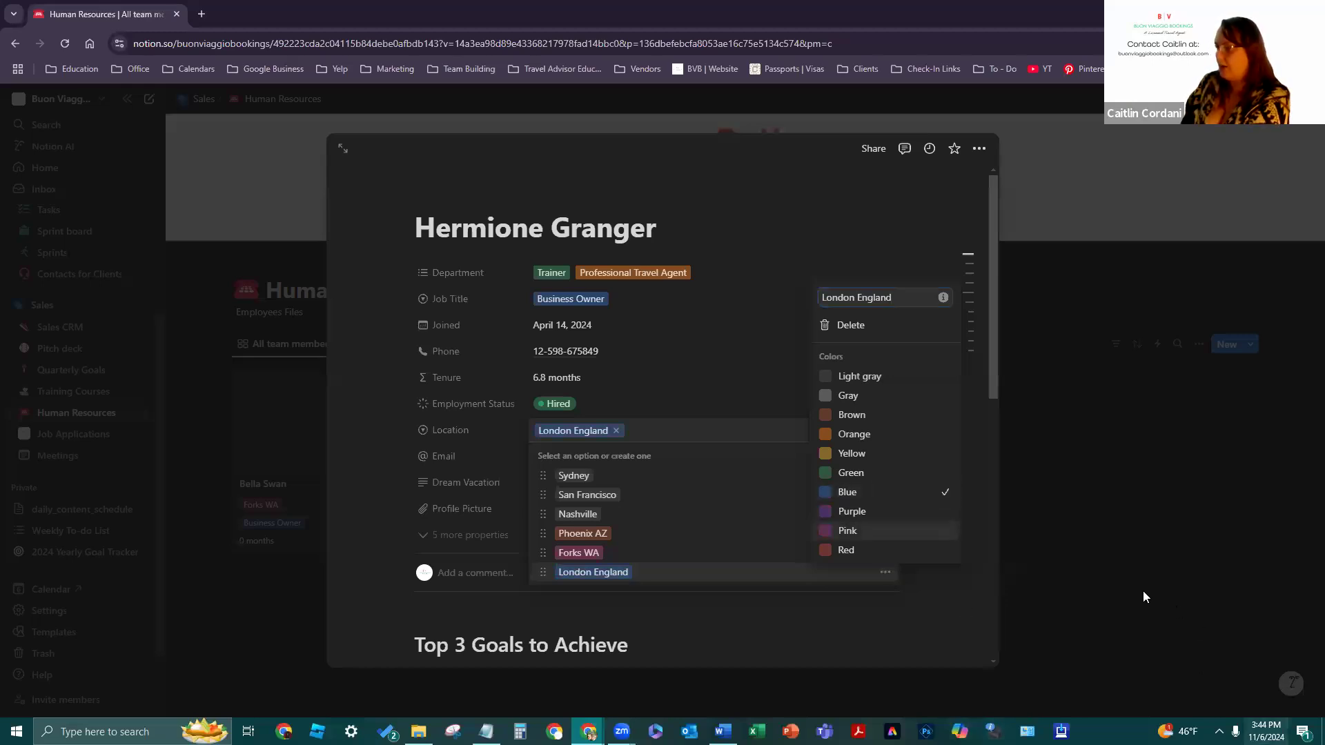
click(873, 455)
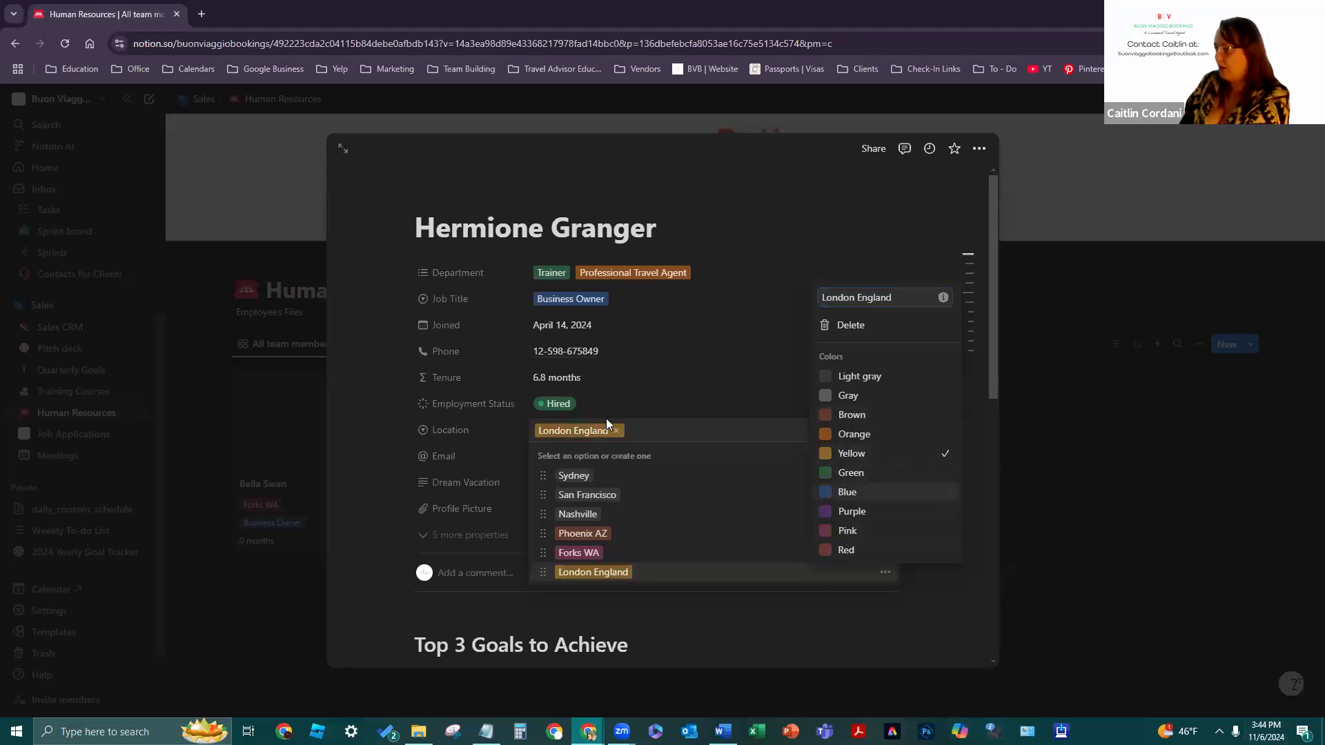
click(755, 489)
click(759, 387)
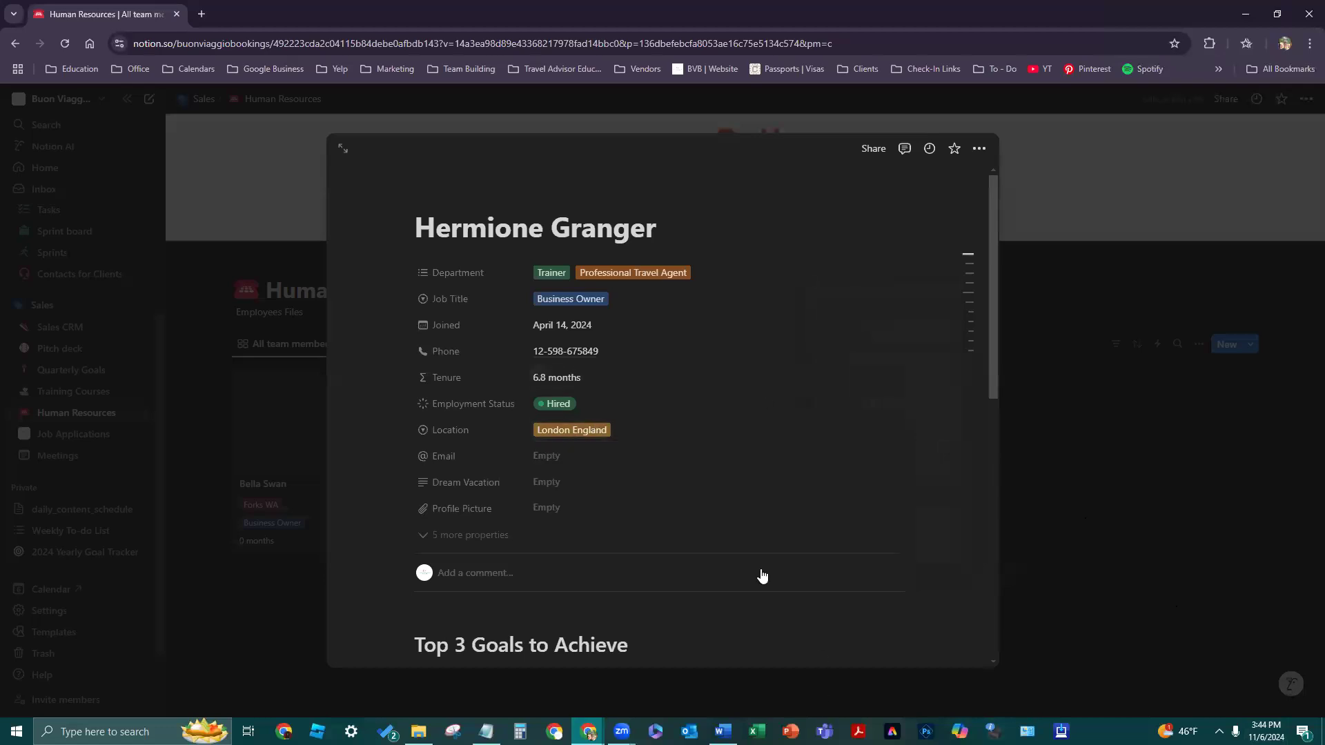
click(610, 462)
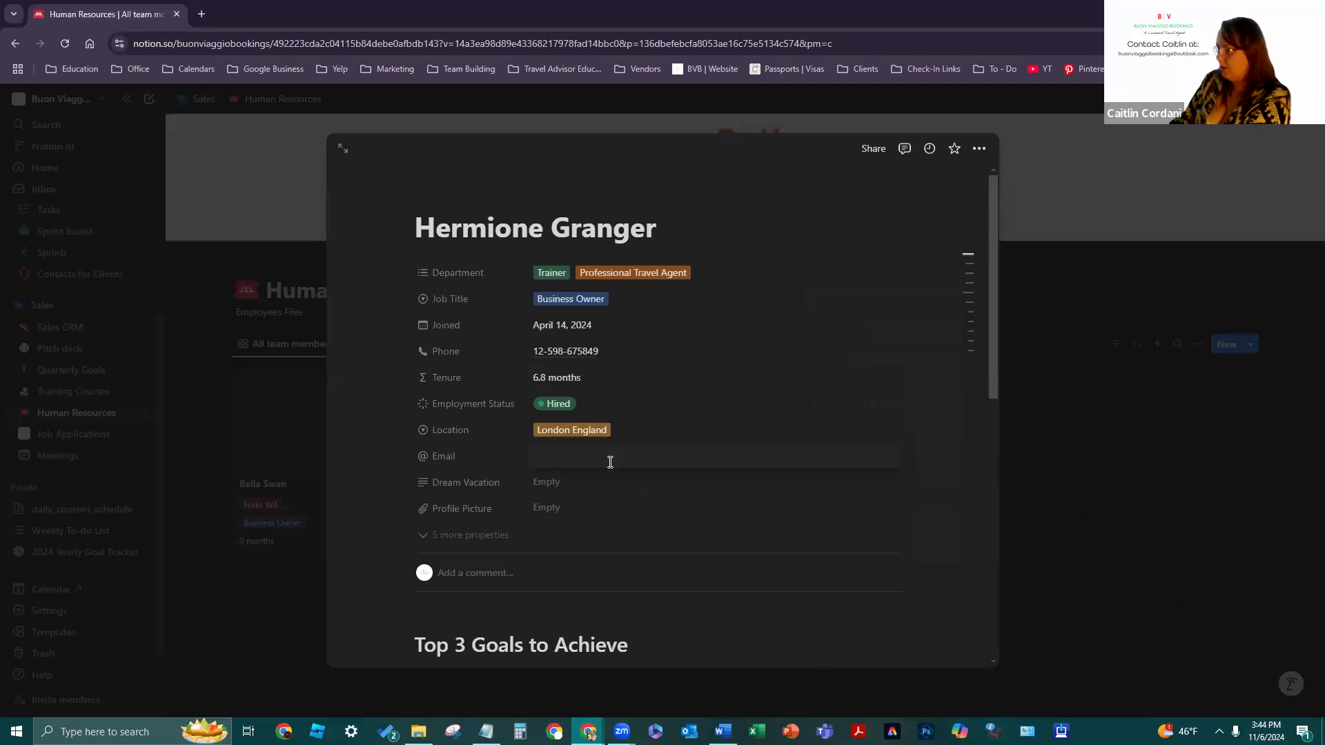
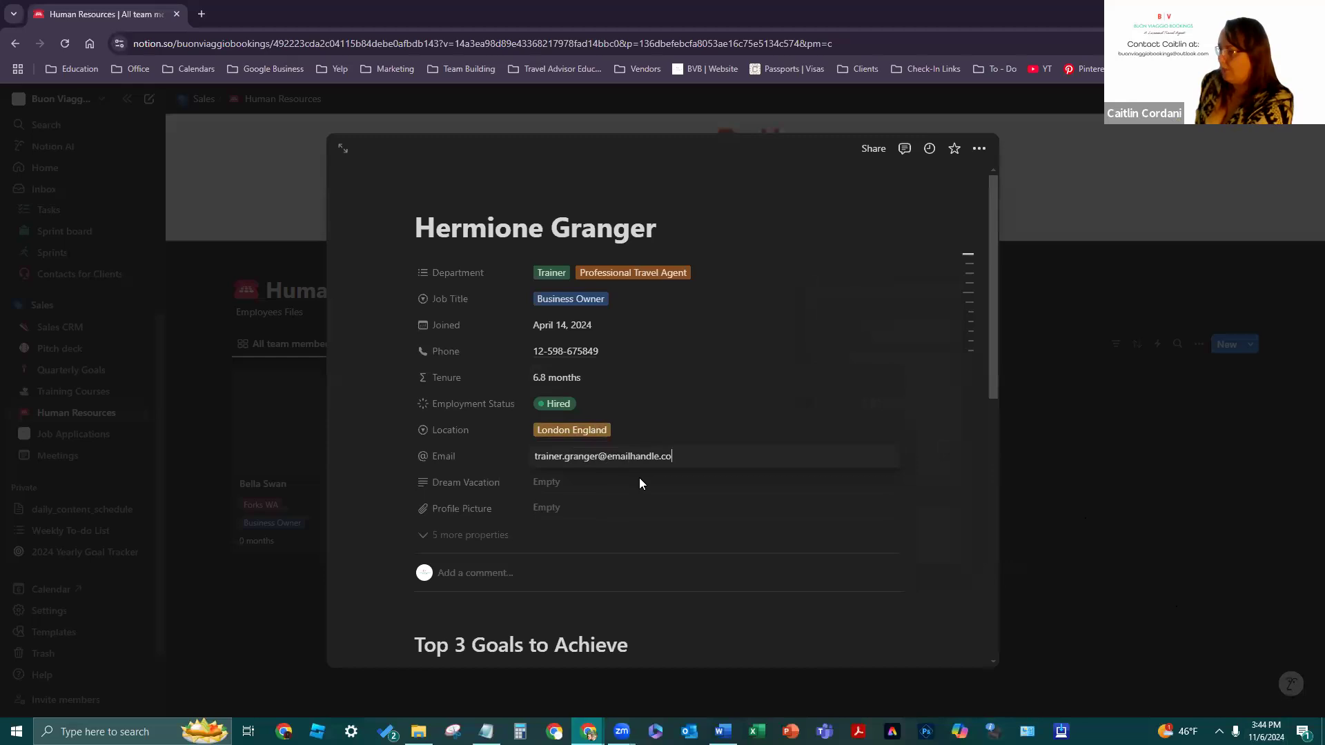
- Fill Dream Vacation with 'Dobby's Resting Place' and show the hidden properties
click(640, 482)
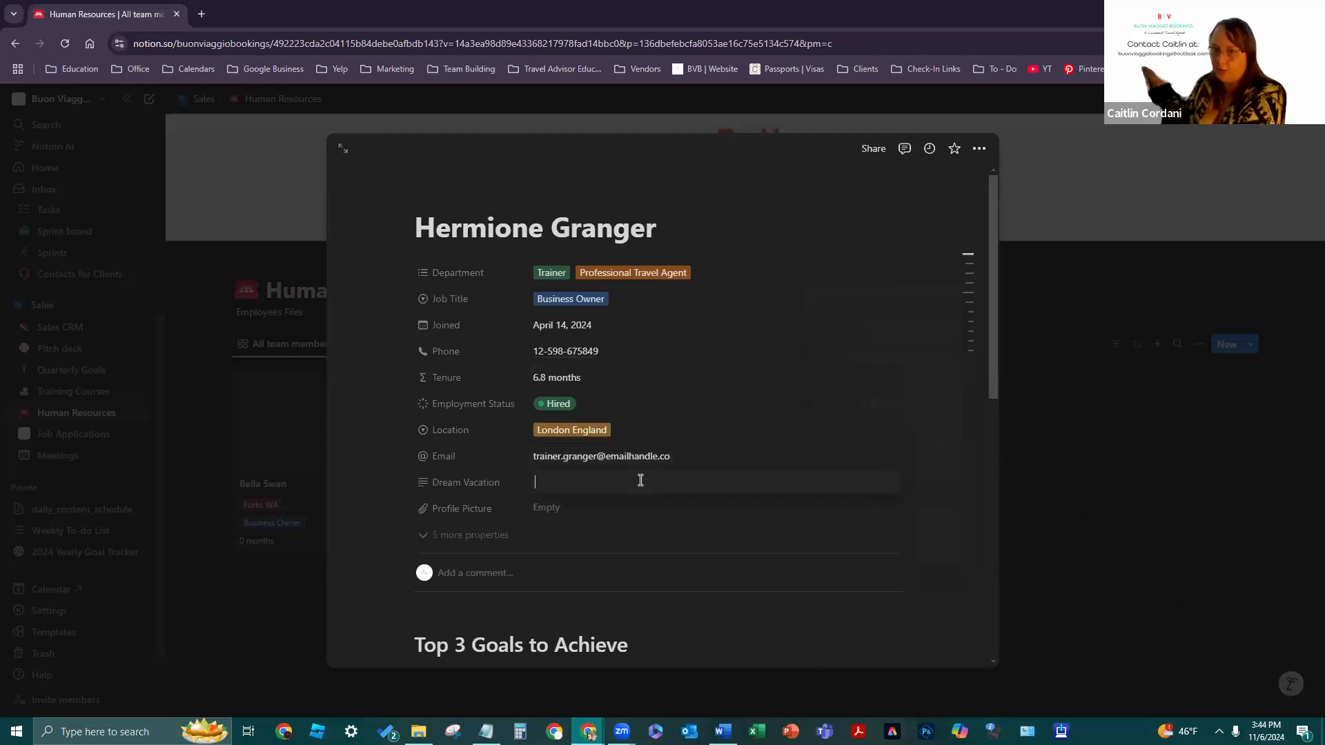
click(600, 468)
click(593, 487)
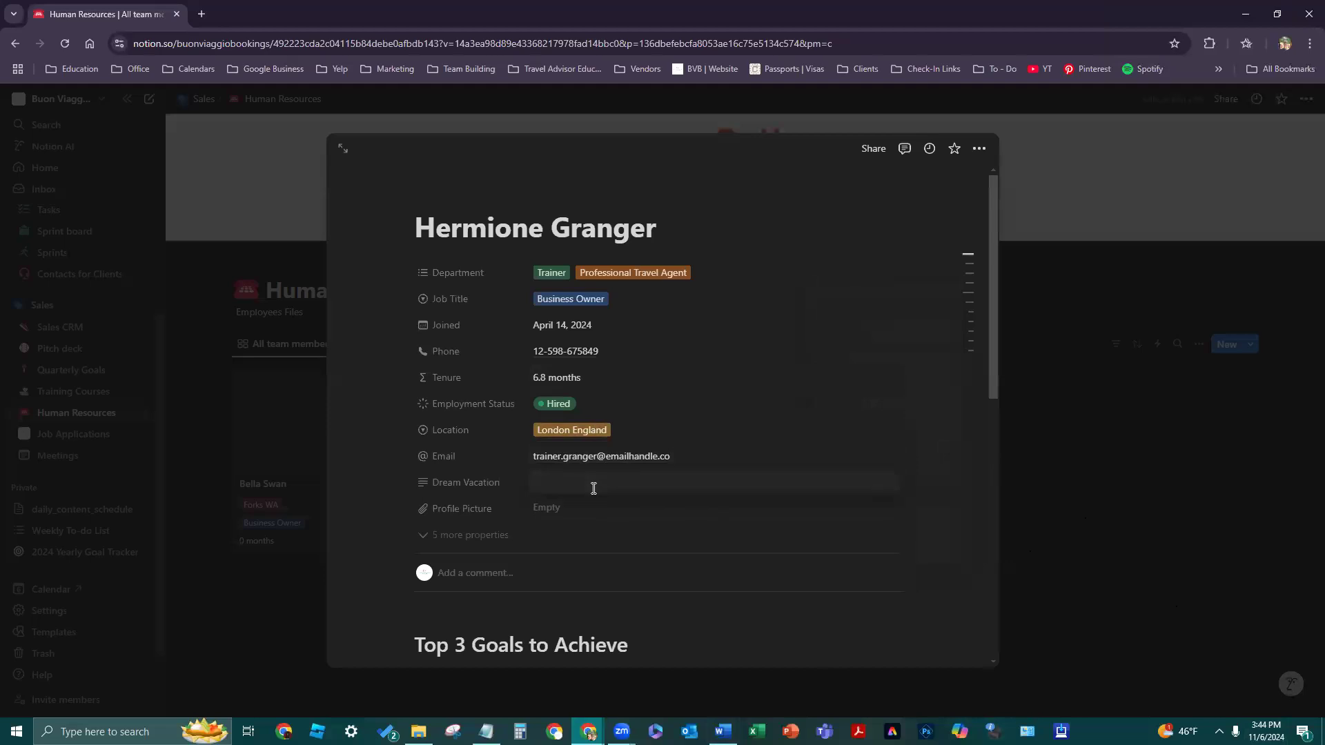
text(Dobby's)
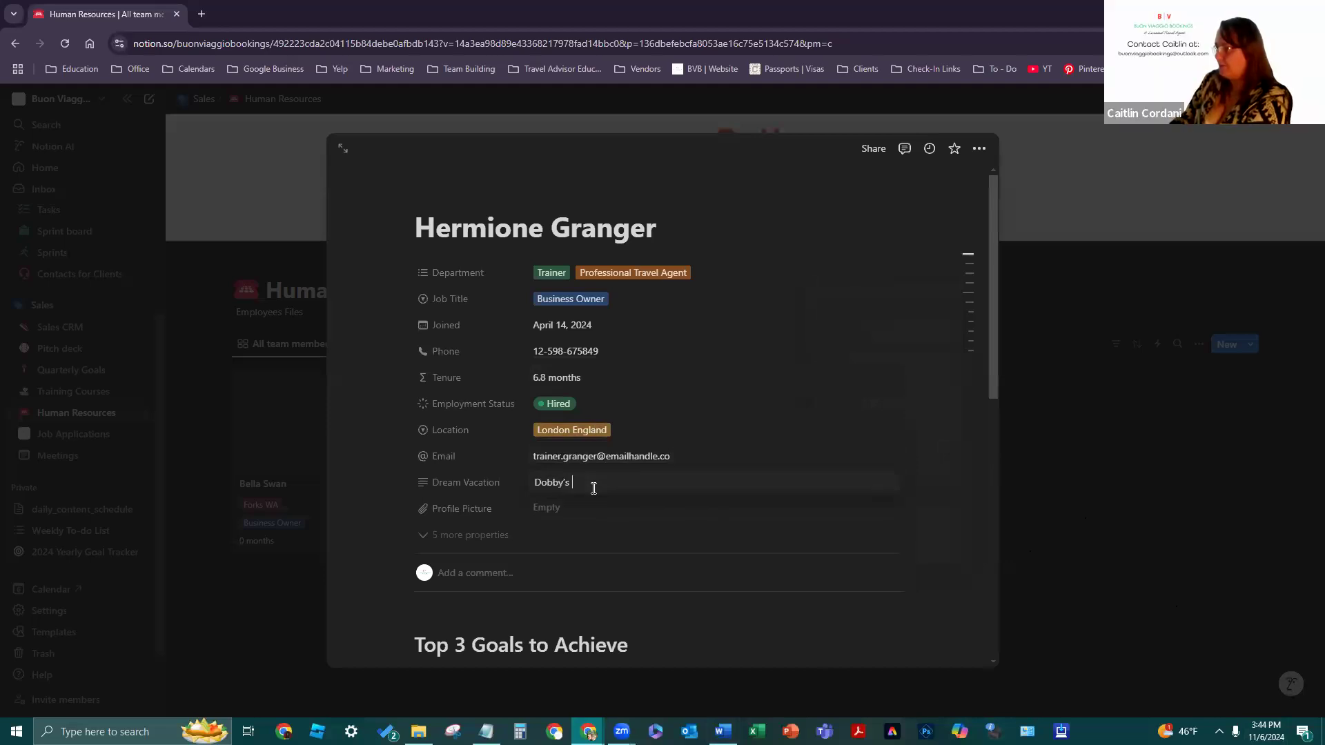
text( Resting Place)
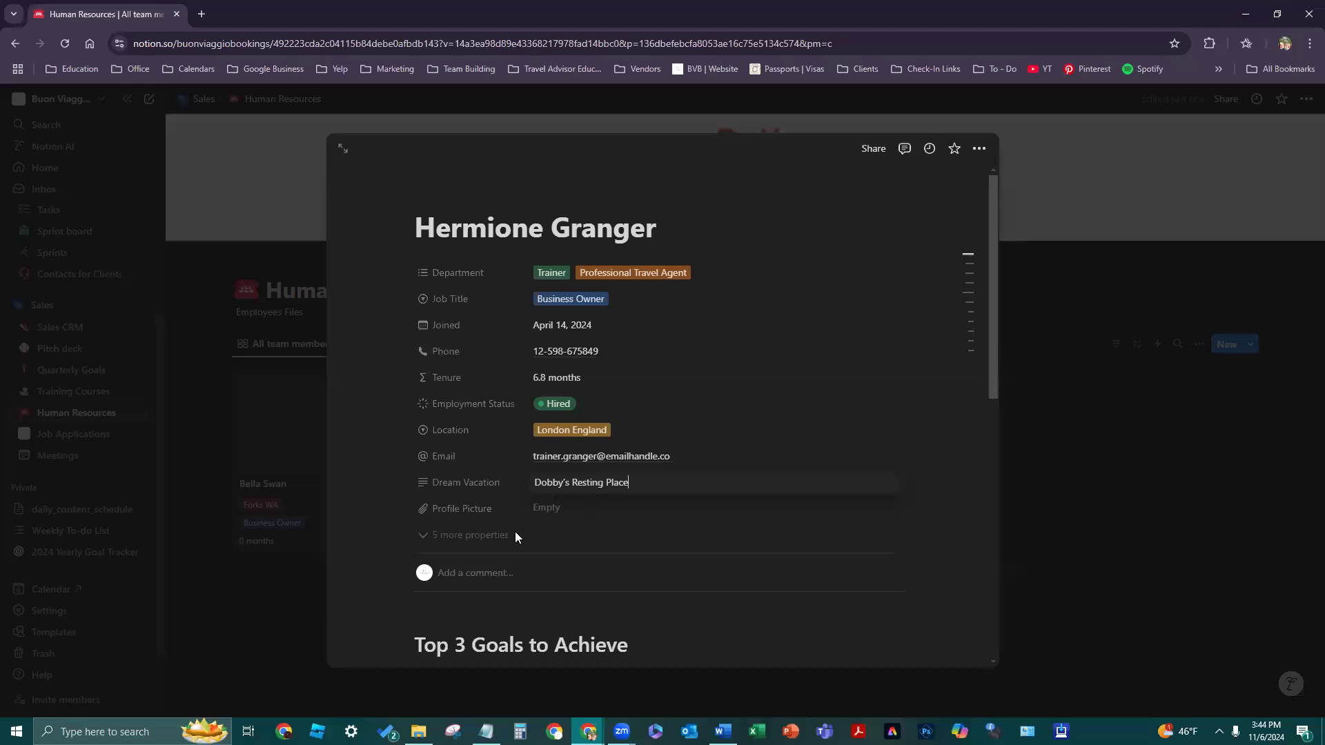
click(515, 536)
- Reveal the extra properties and fill in the Business Email and the street Address
mouse_move(976, 372)
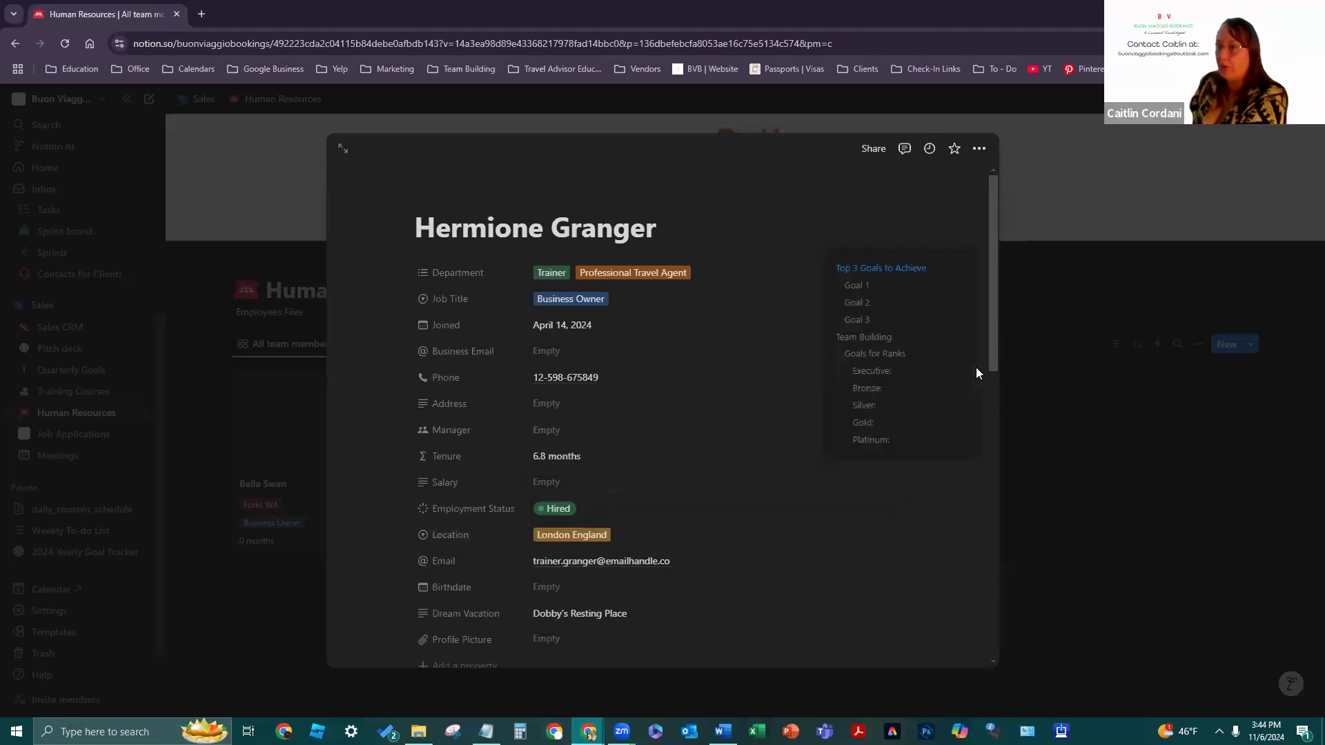
click(653, 342)
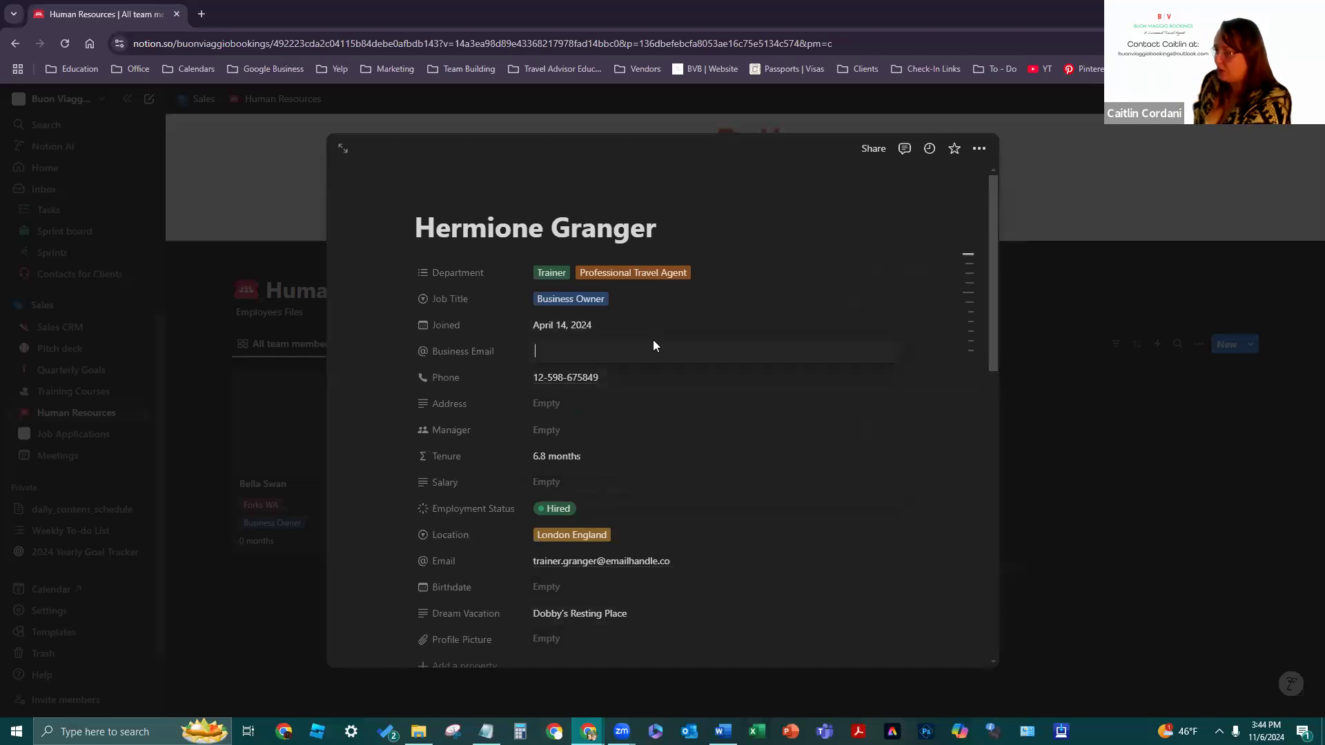
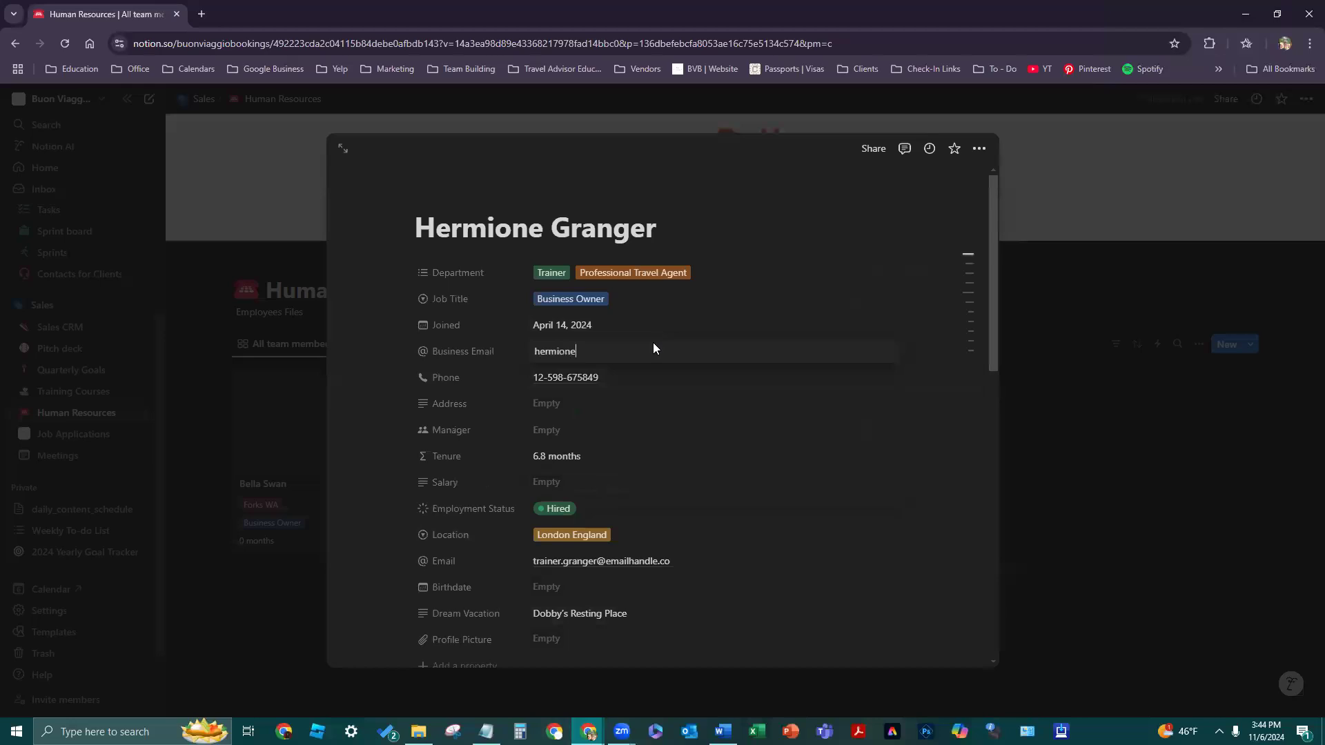
click(570, 405)
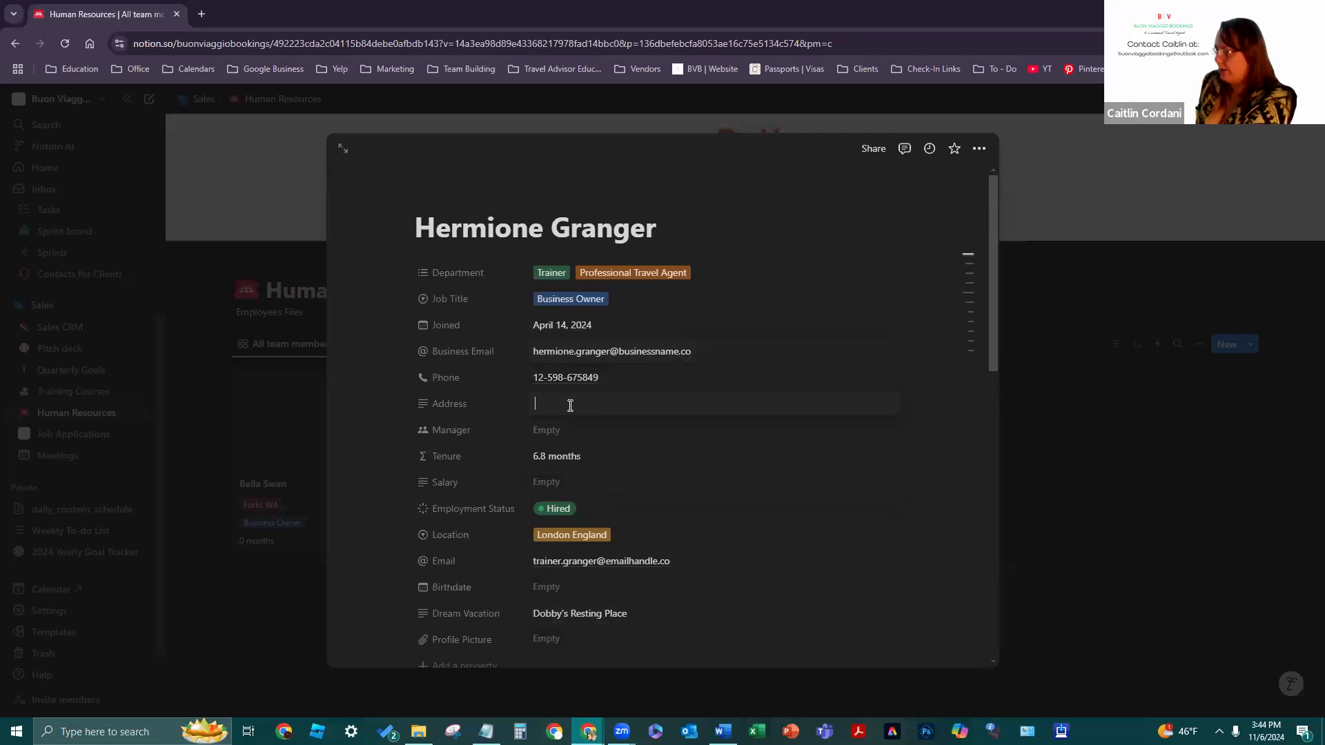
text(1234)
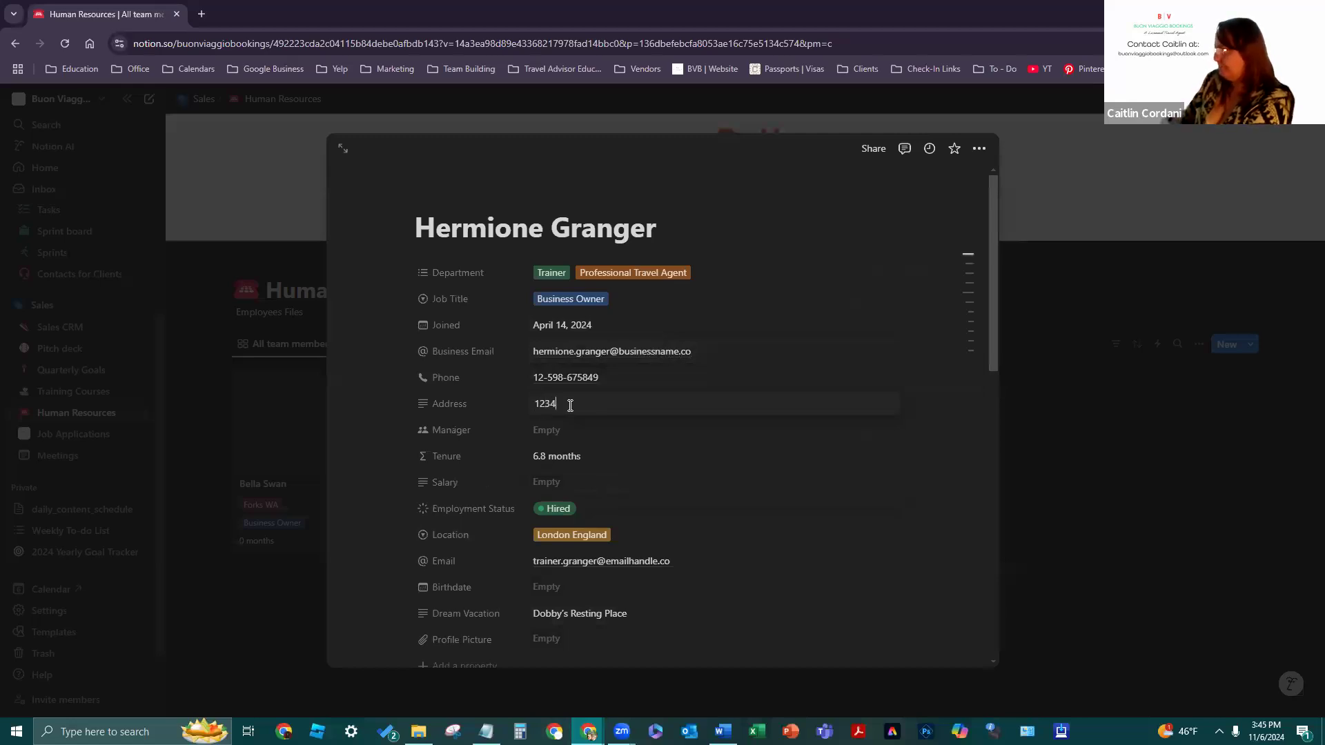
text( Ri)
key(BackSpace)
key(BackSpace)
text(Private Drive)
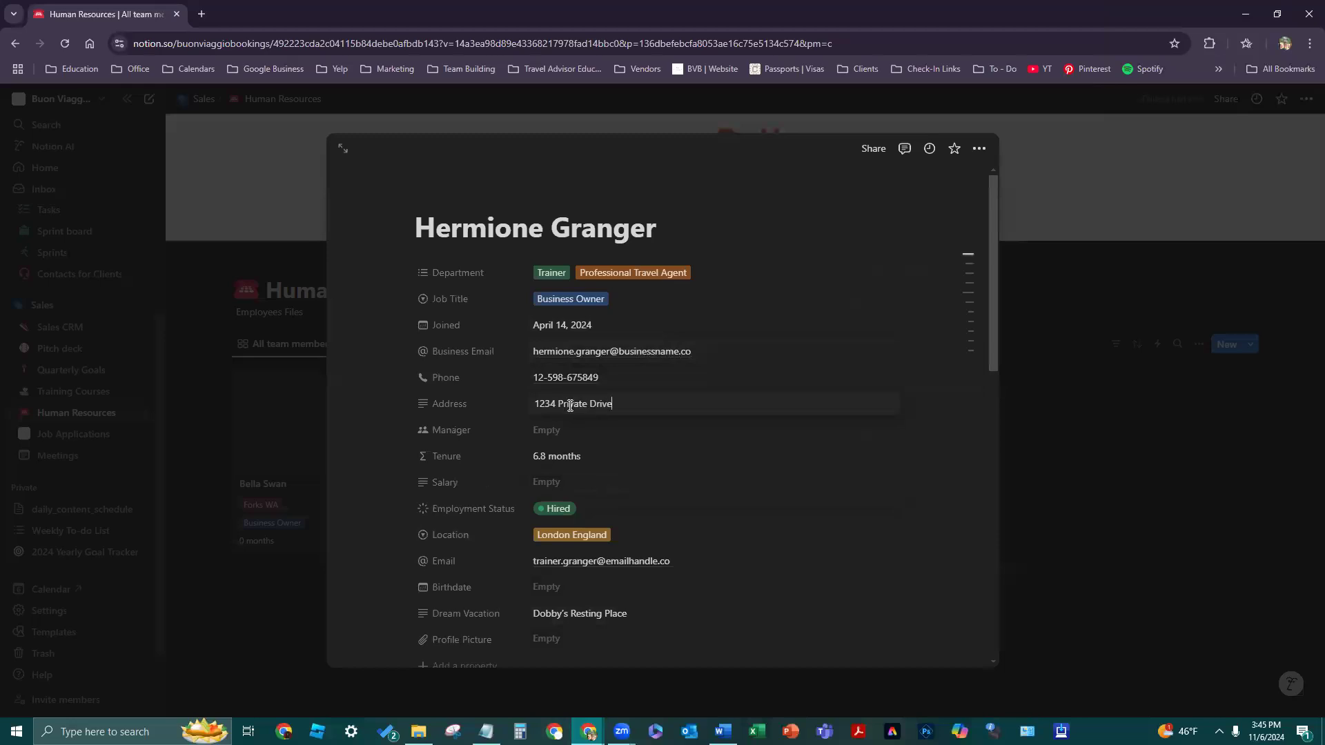
- Assign the business account as Manager and enter Commission as the Salary
click(587, 427)
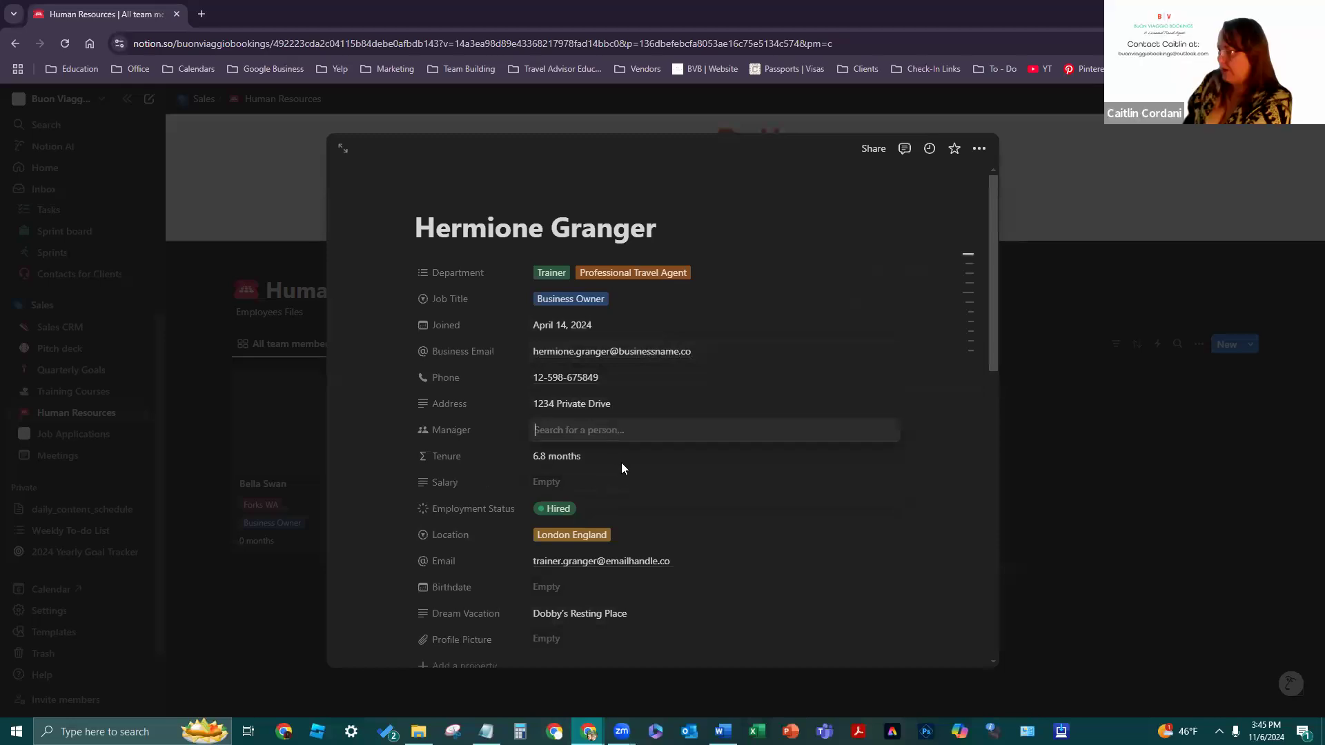
click(603, 469)
click(794, 414)
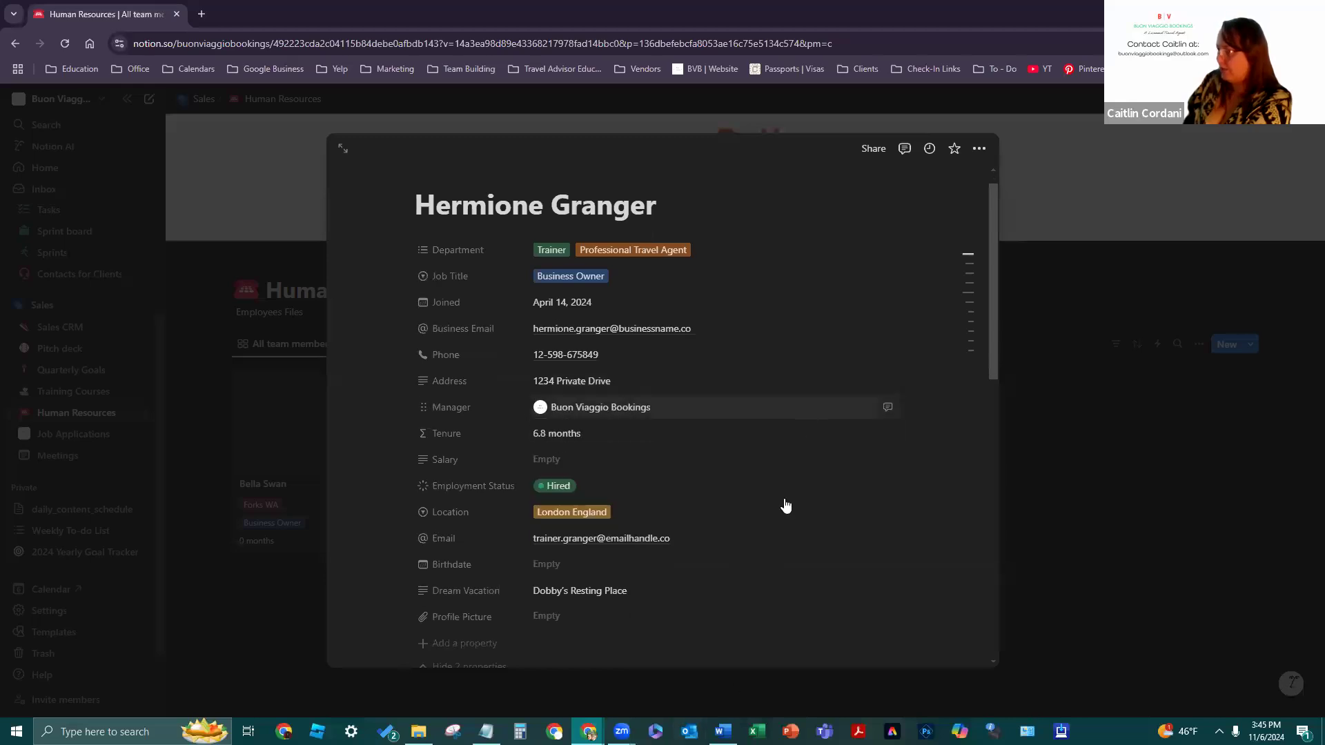
scroll(615, 442, down, 2)
click(598, 417)
text(Commission)
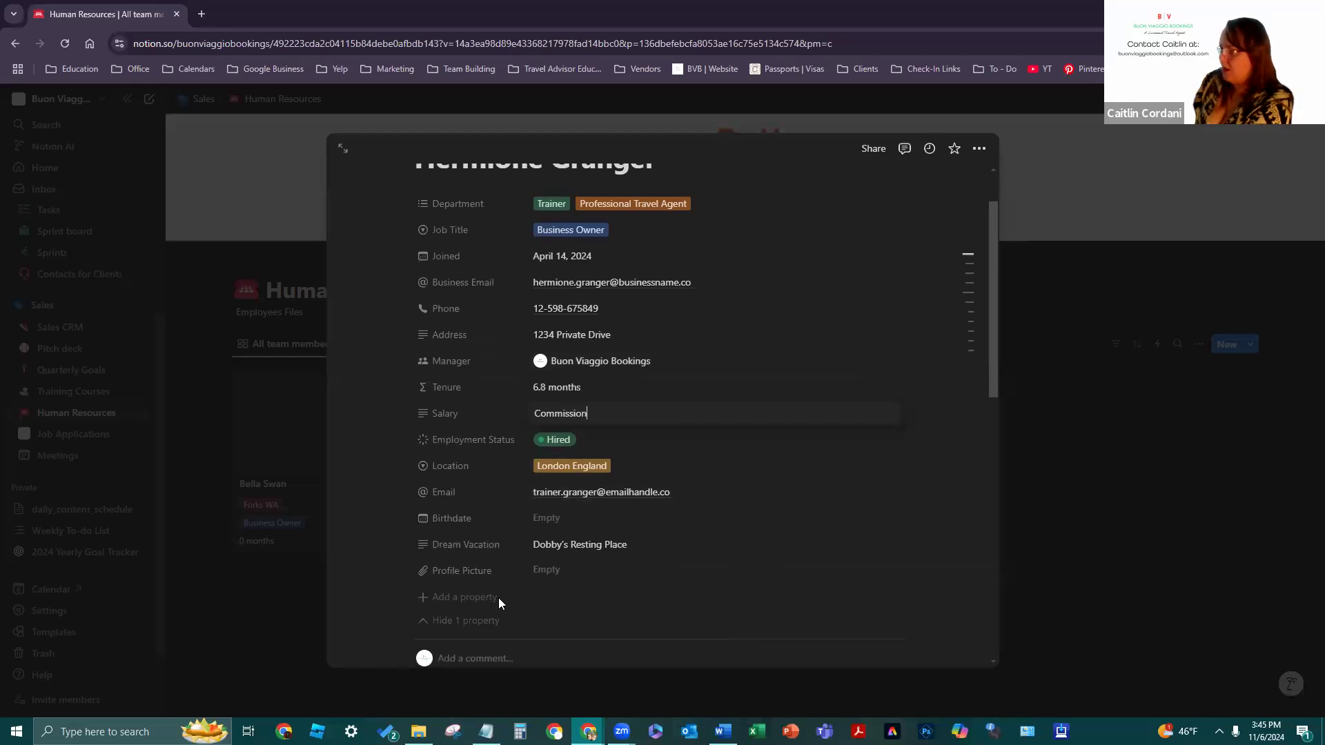
click(572, 521)
click(551, 529)
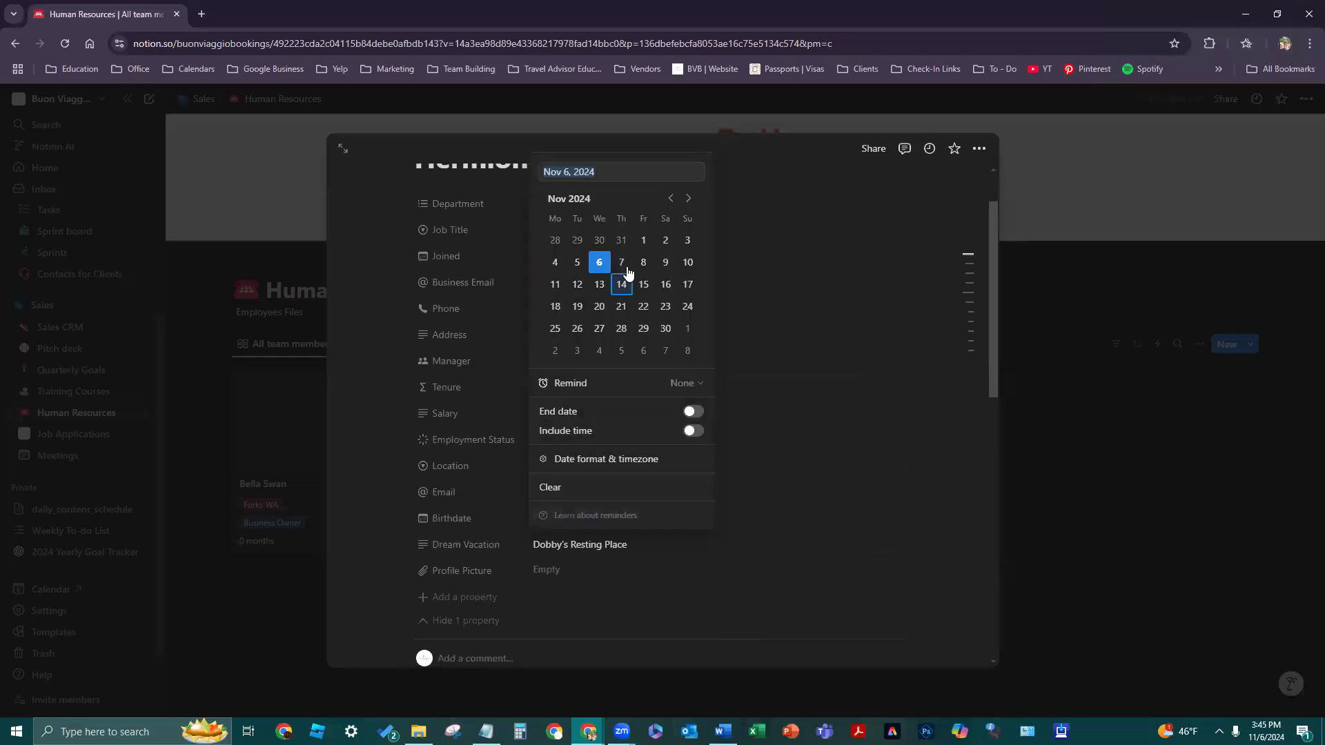
click(656, 171)
triple_click(657, 168)
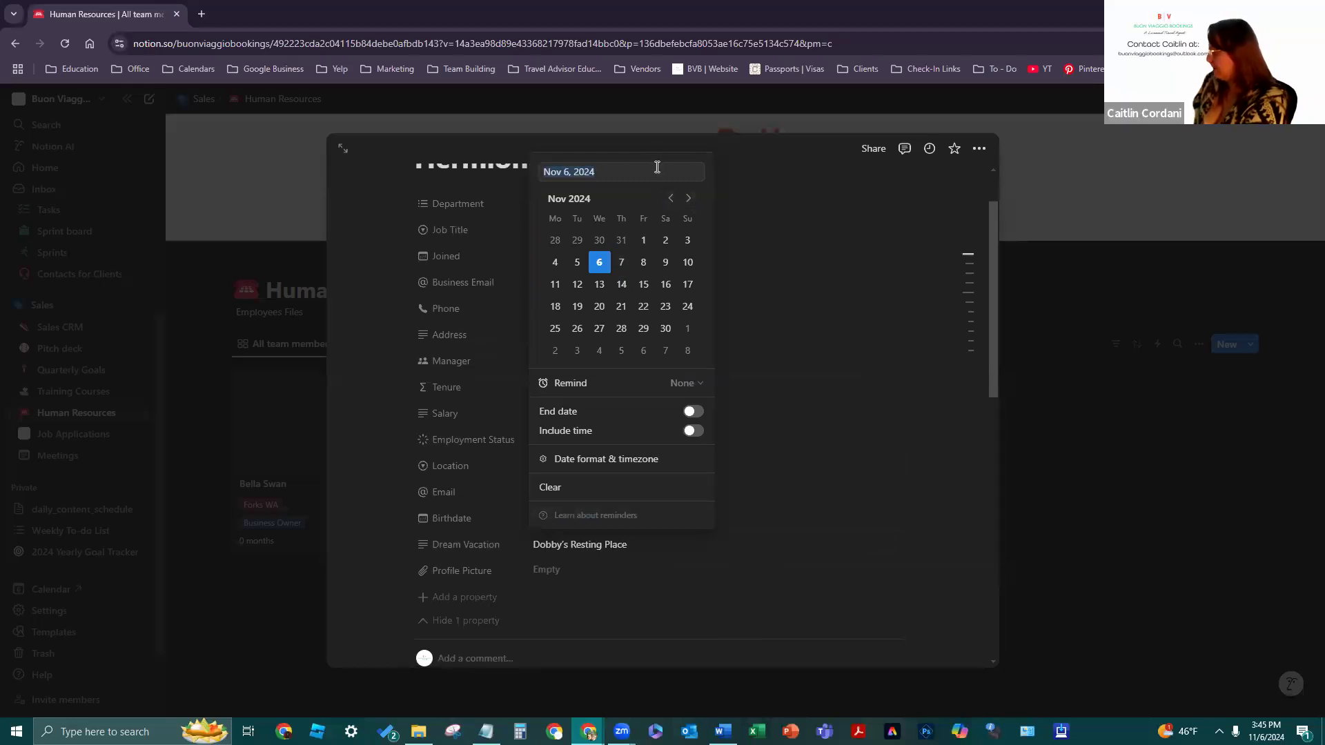
text(06/17/1988)
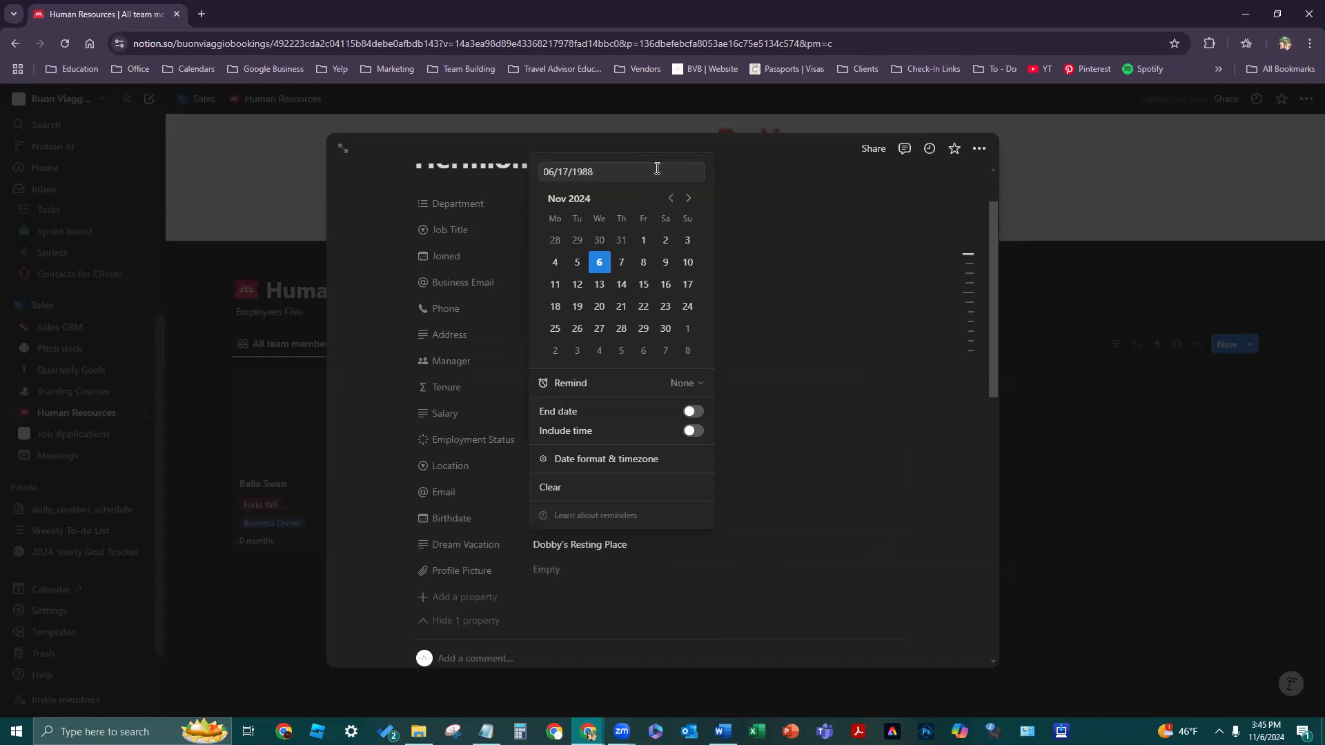
key(Return)
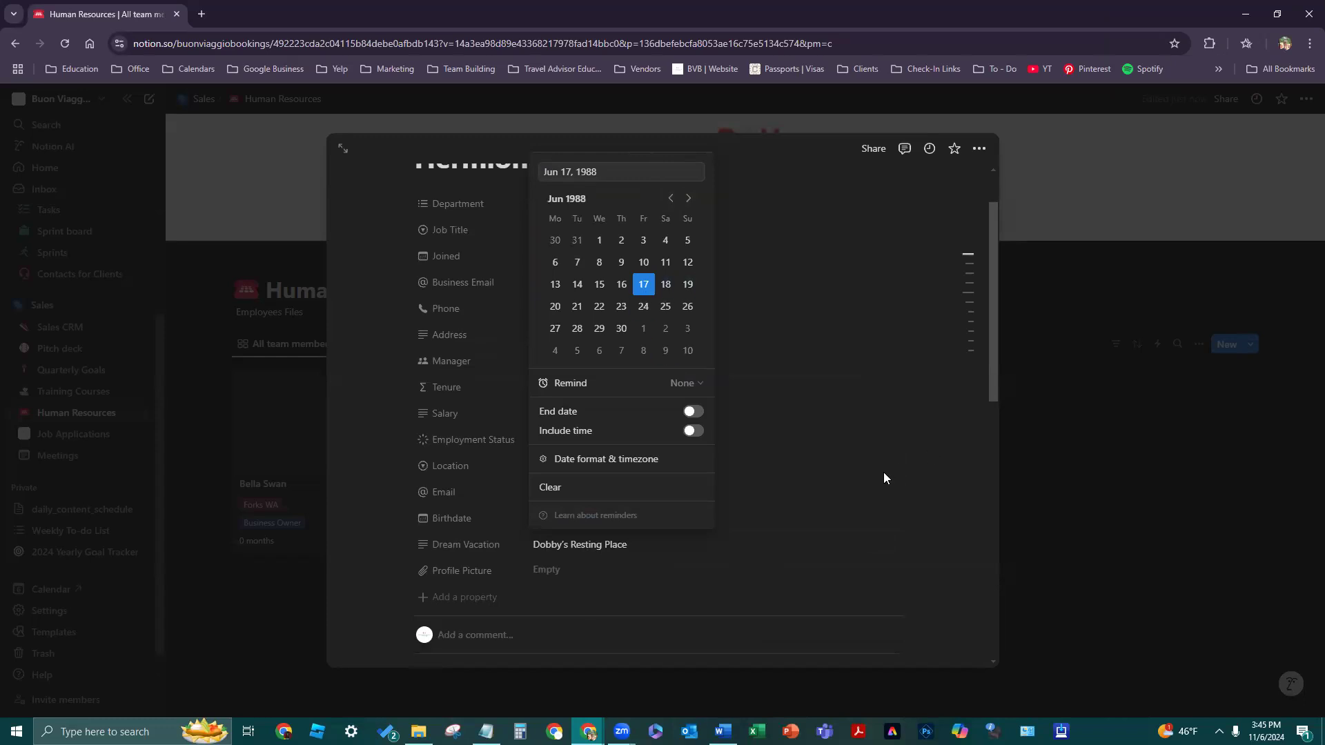
click(883, 478)
scroll(854, 532, down, 1)
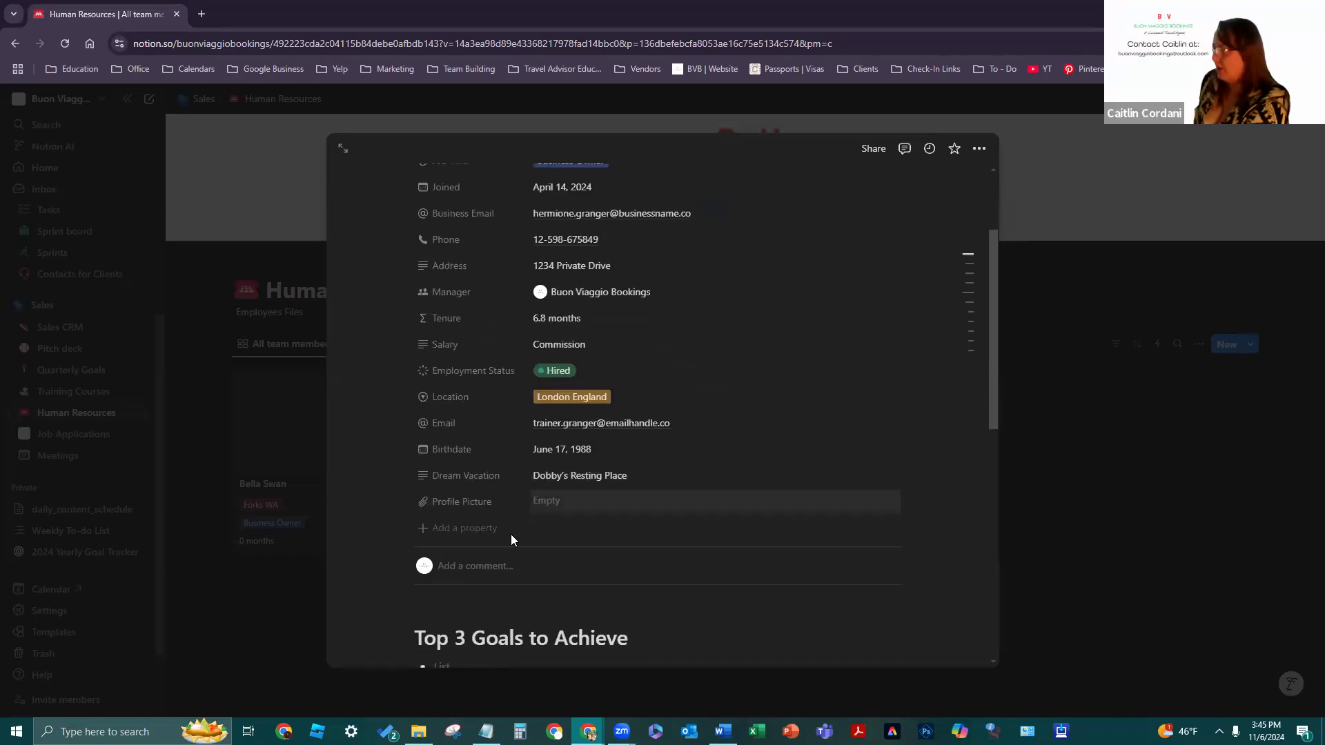
scroll(683, 524, up, 2)
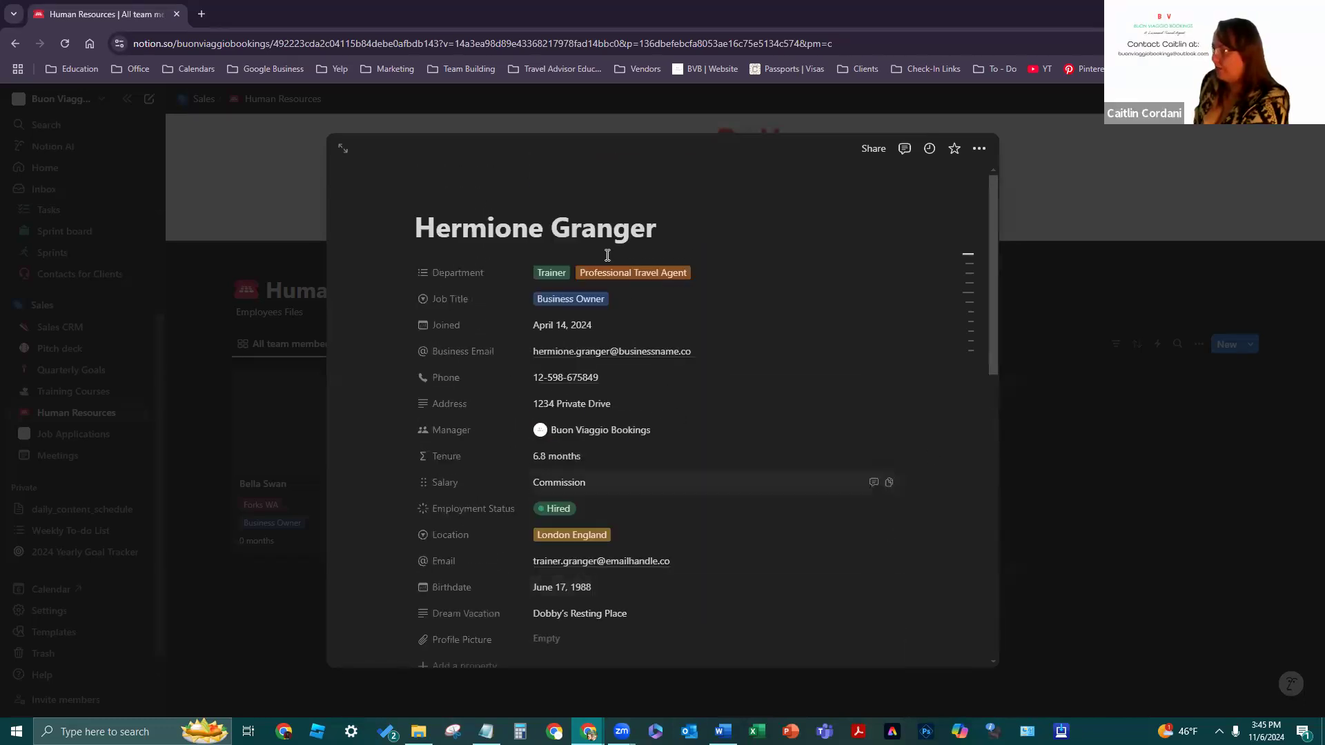
scroll(878, 591, down, 3)
scroll(814, 297, up, 3)
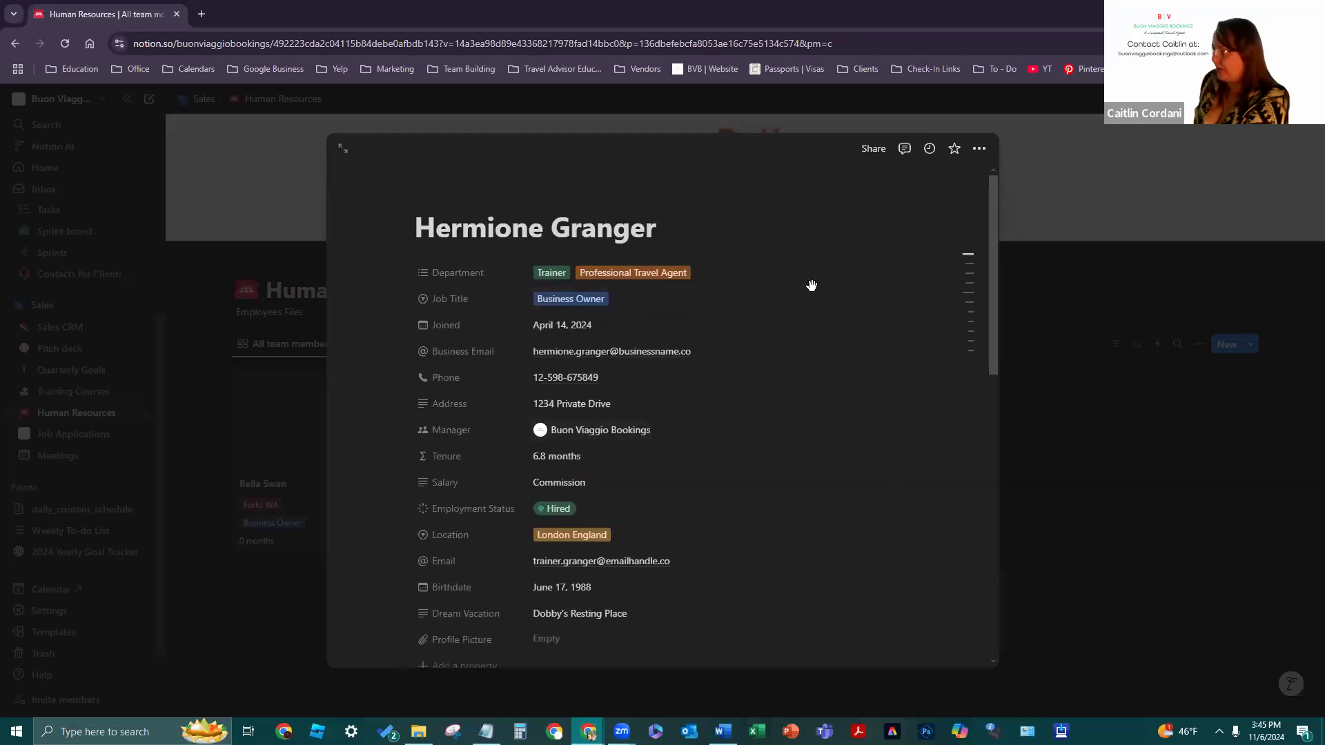
scroll(759, 524, down, 4)
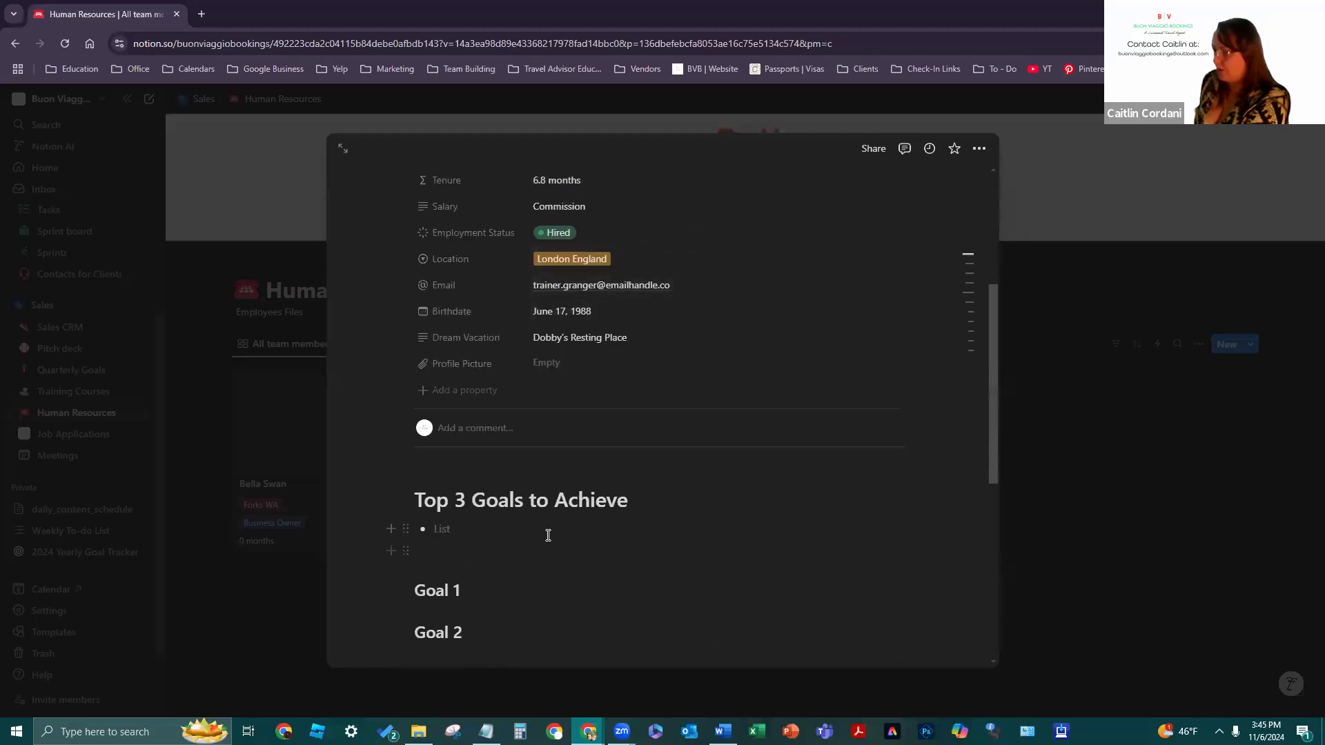
- List the goals: 'Be the top booker in the company', 'Earn the most commission', 'Train more people than ever', 'Help more clients travel'
text(Be the top p)
key(BackSpace)
text(booker in the company)
key(Return)
text(Earn the most commission)
key(Return)
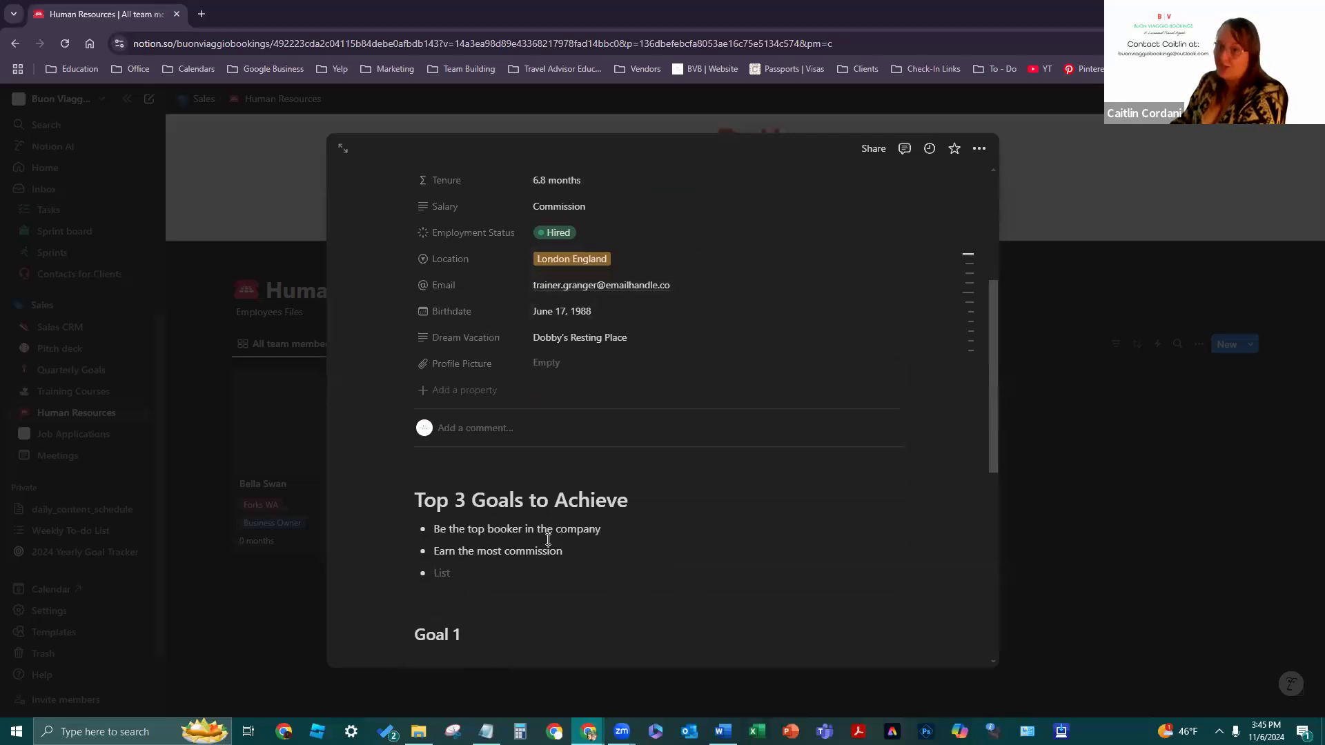
text(Train)
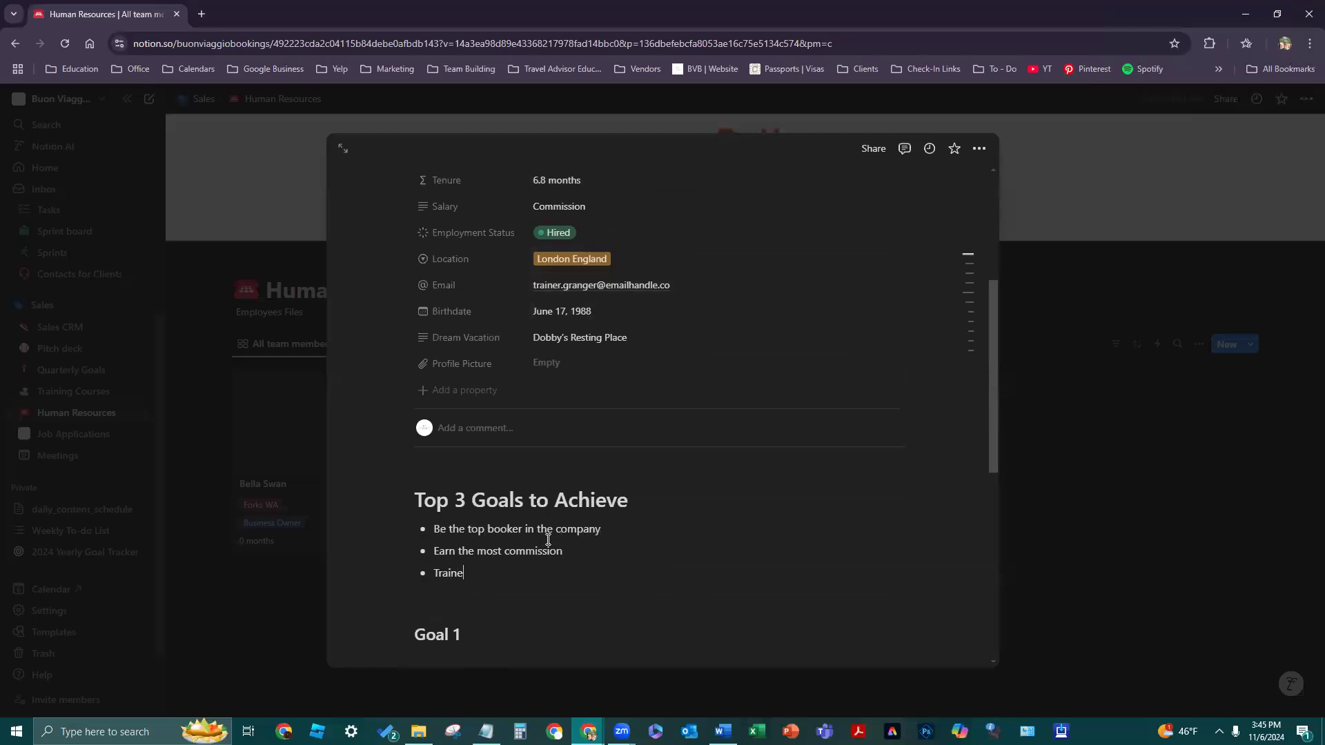
text( more people than ever)
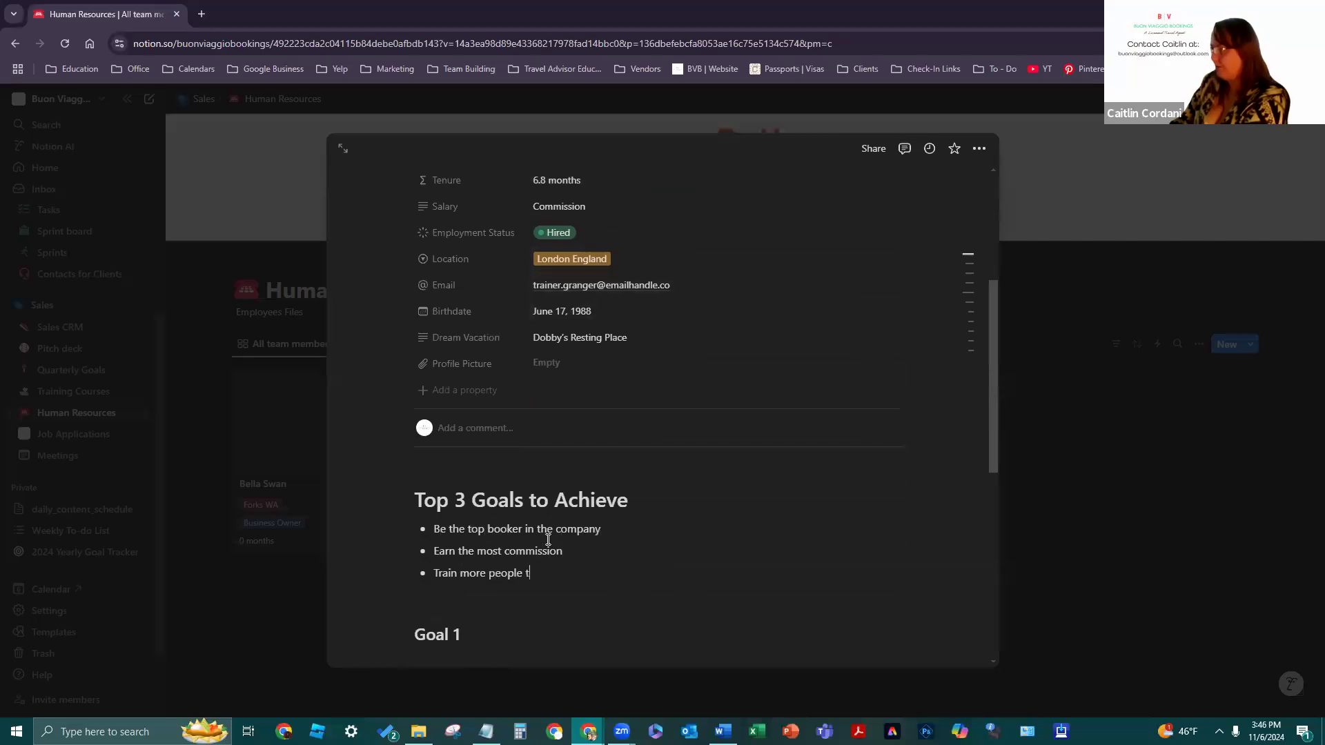
key(Return)
text(Help more )
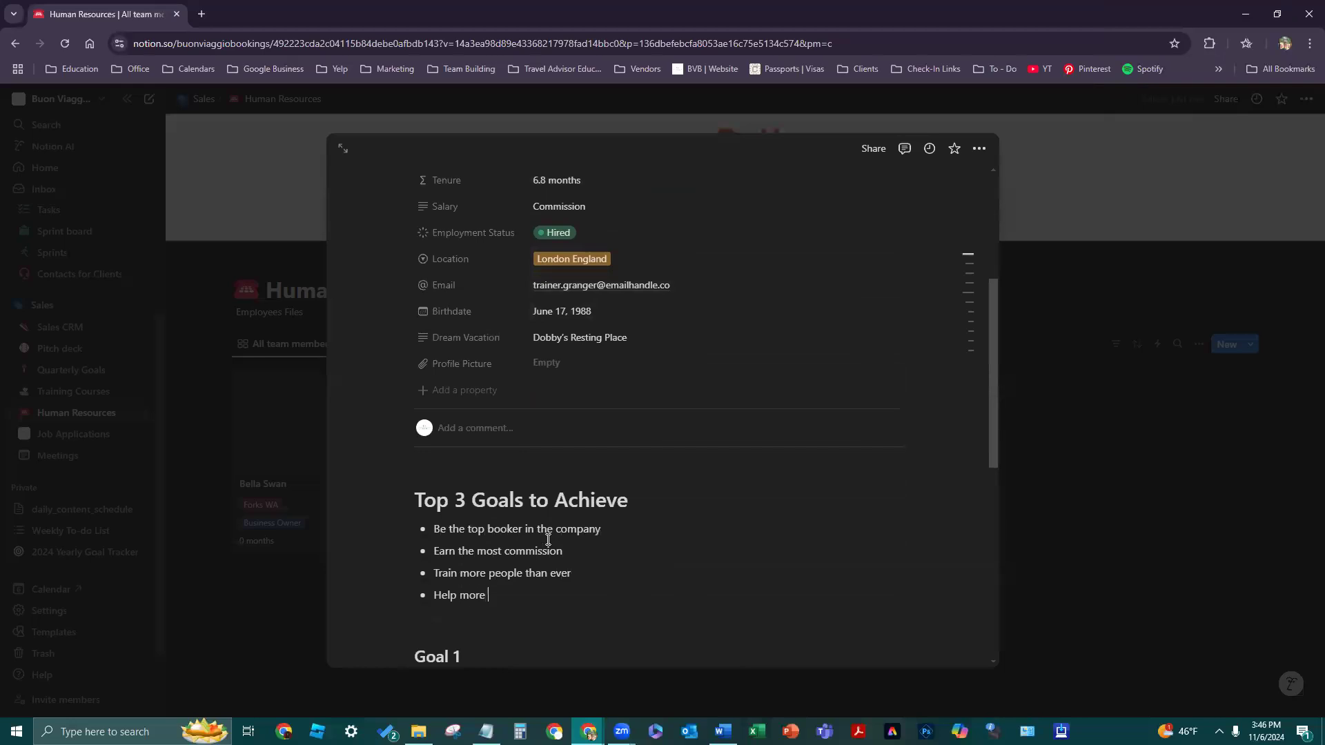
text(clients travel)
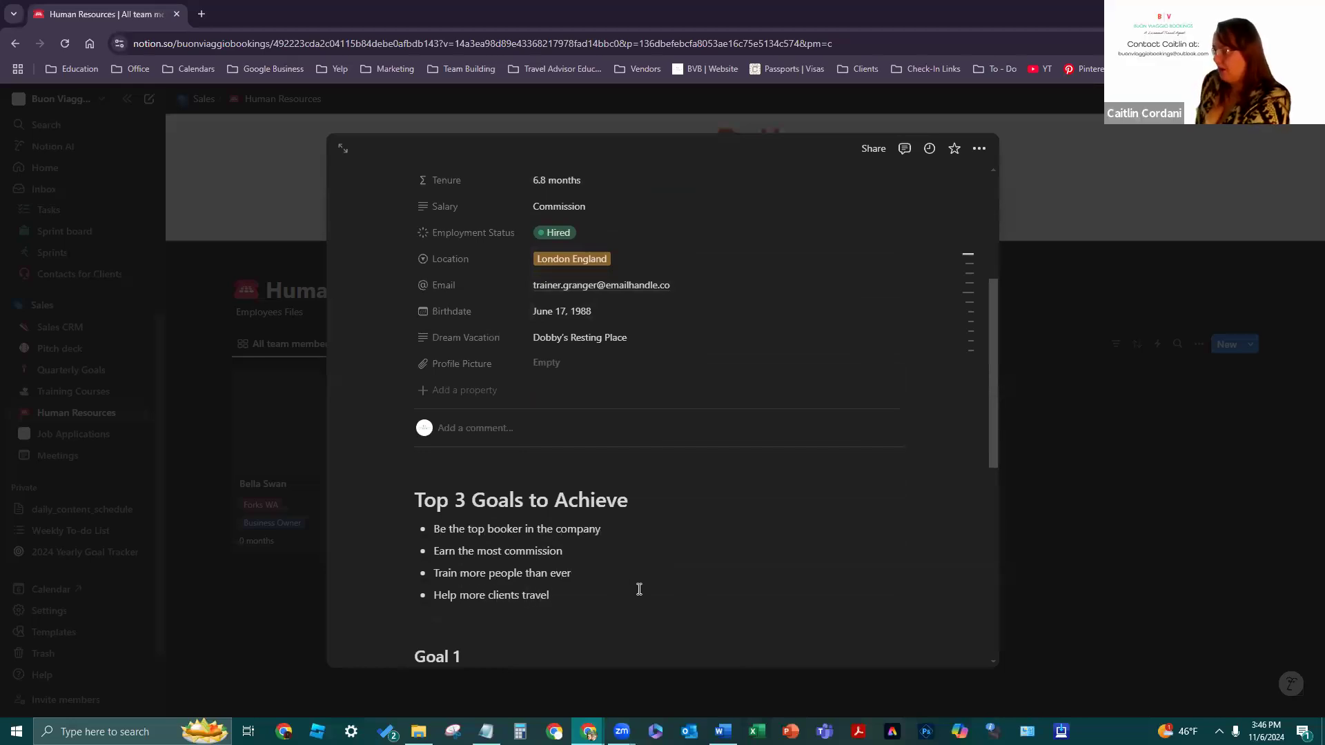
scroll(519, 494, down, 3)
click(508, 433)
click(517, 445)
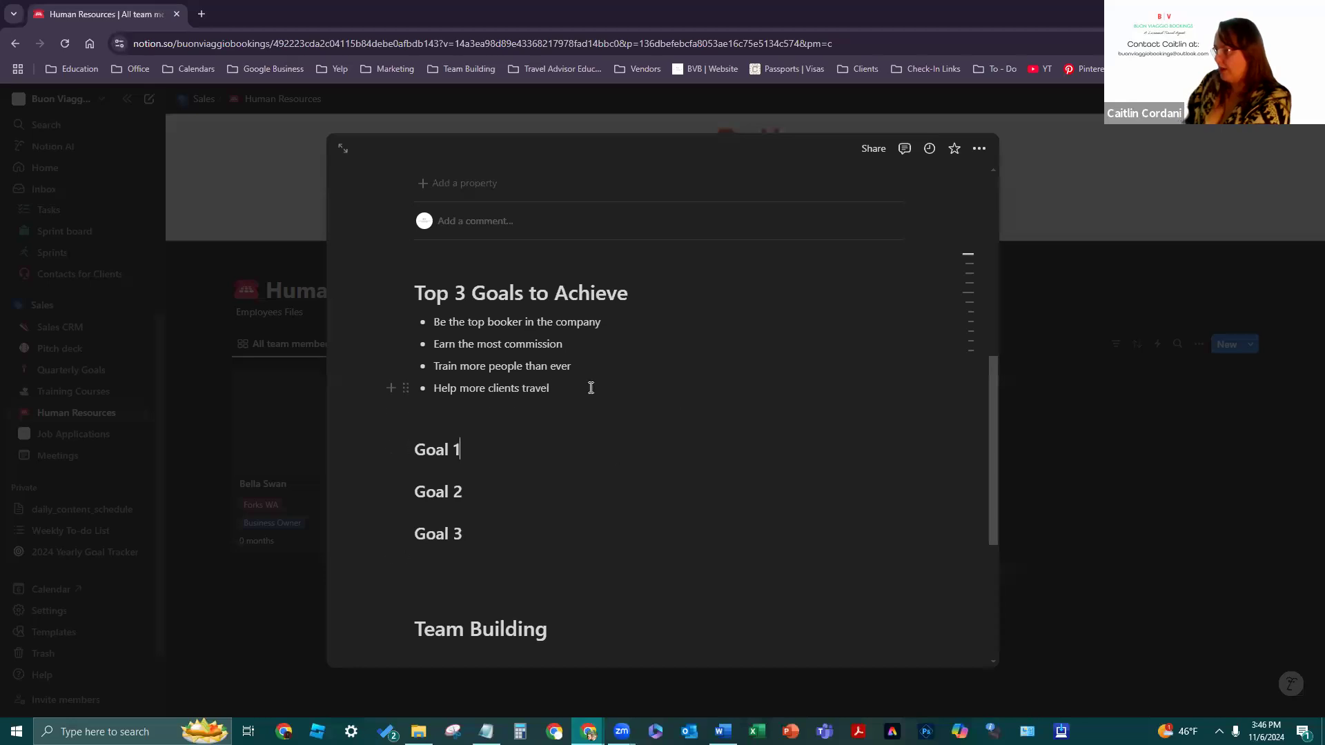
- Add a colon to the end of the Goal 1, Goal 2 and Goal 3 headings
click(589, 442)
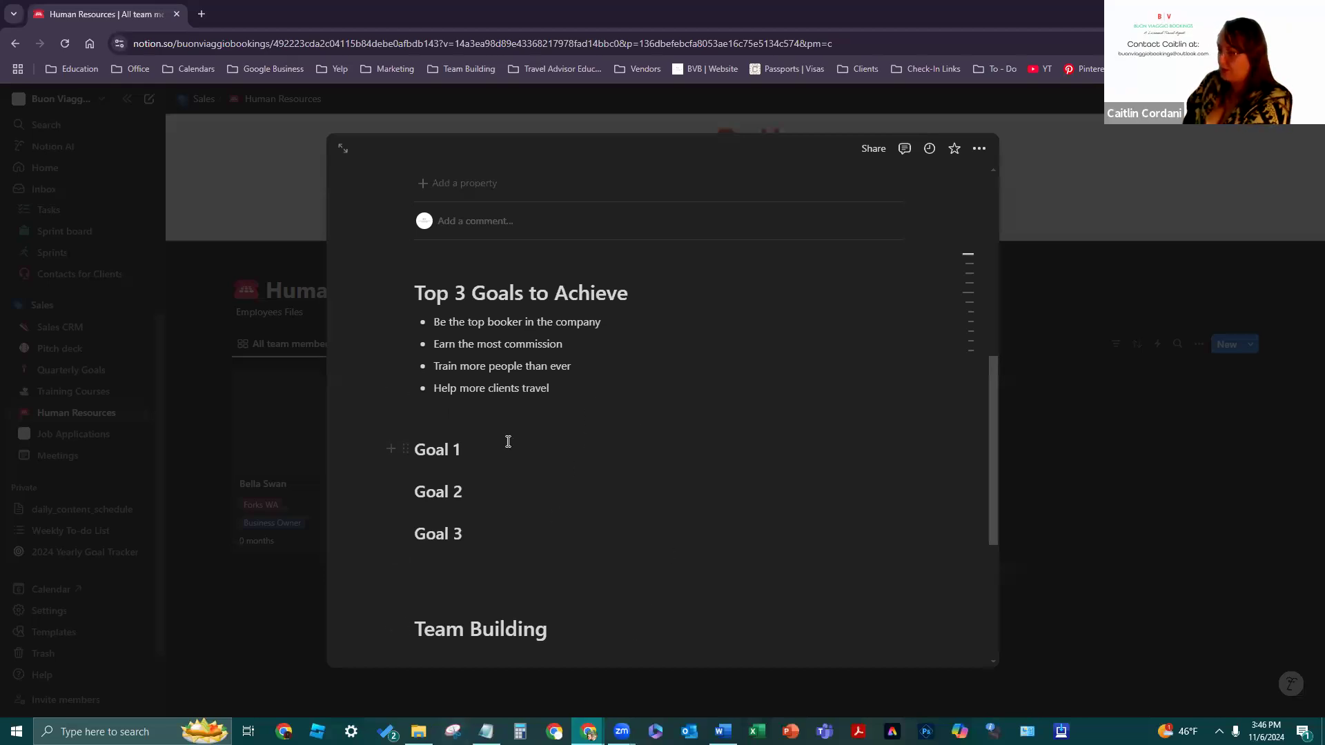
text(:)
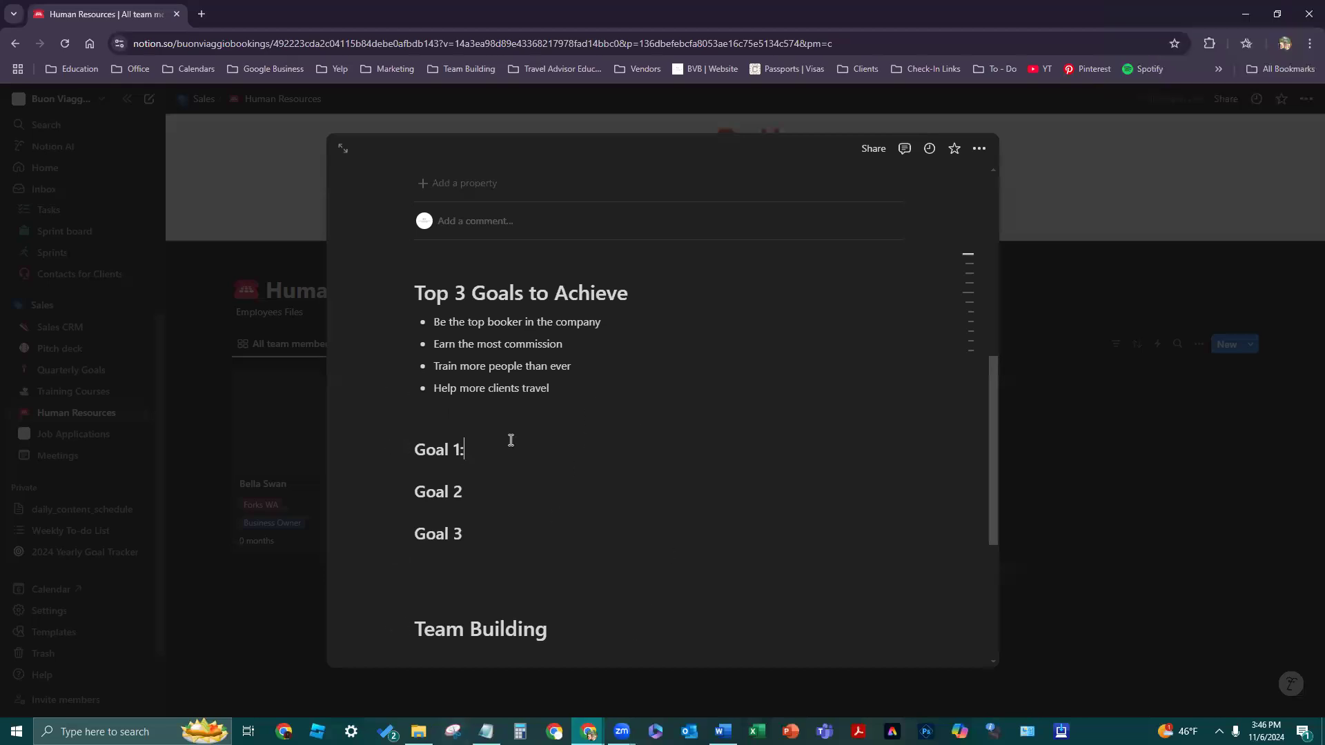
text(:L)
key(BackSpace)
click(493, 531)
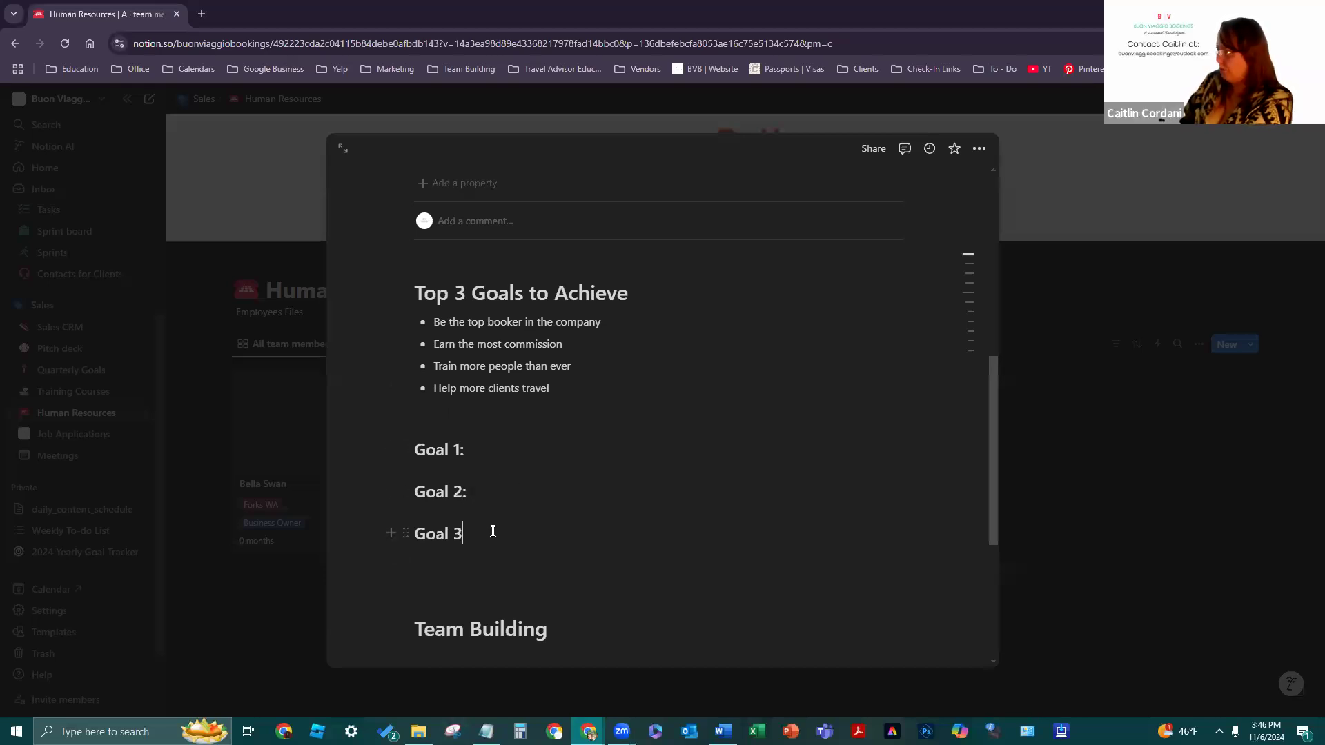
text(:)
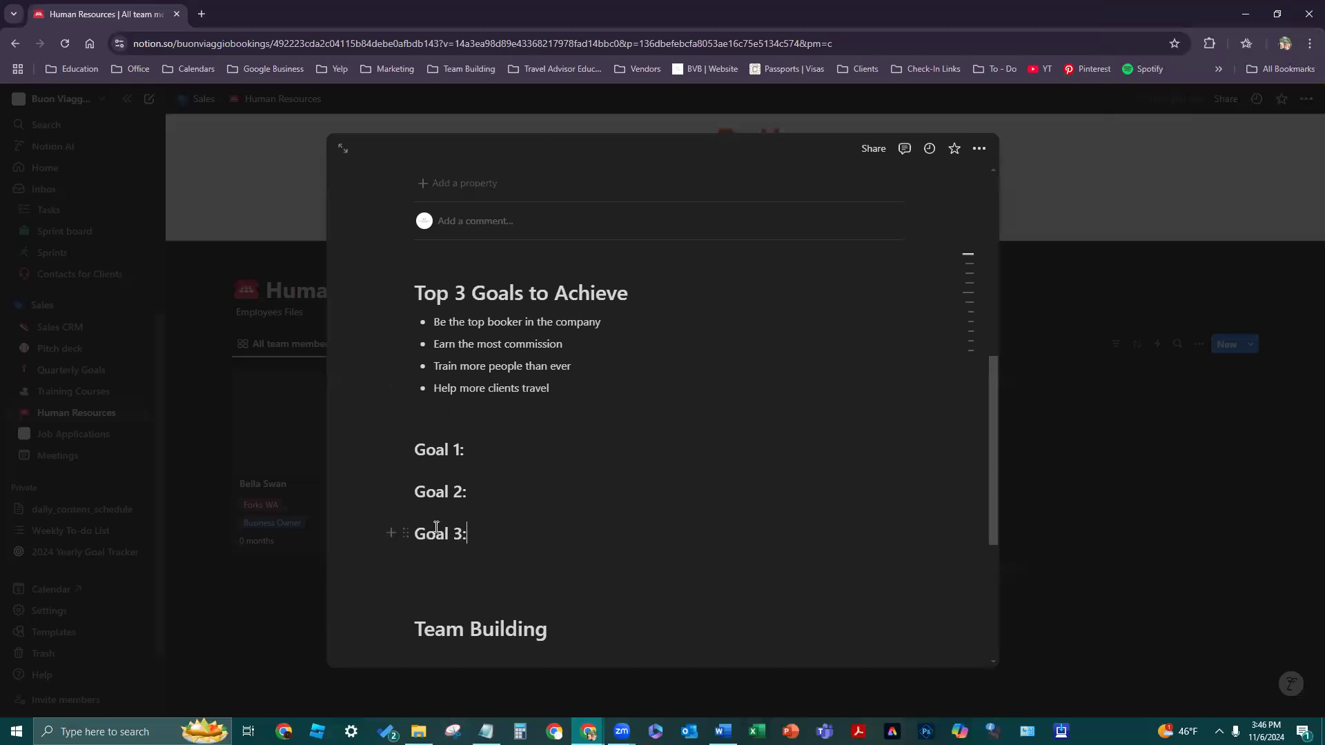
- Duplicate the Goal 3 heading and change the copy to 'Goal 4:'
click(410, 537)
key(Escape)
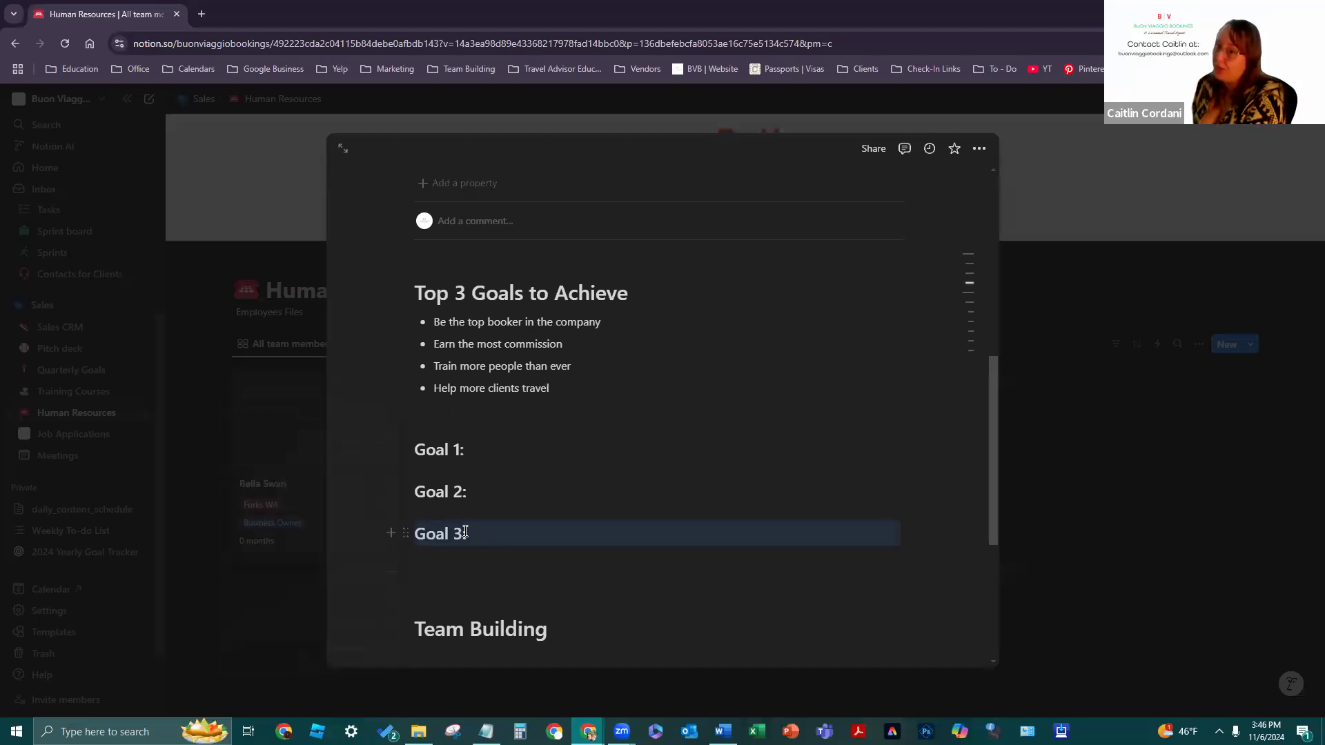
key(ctrl+d)
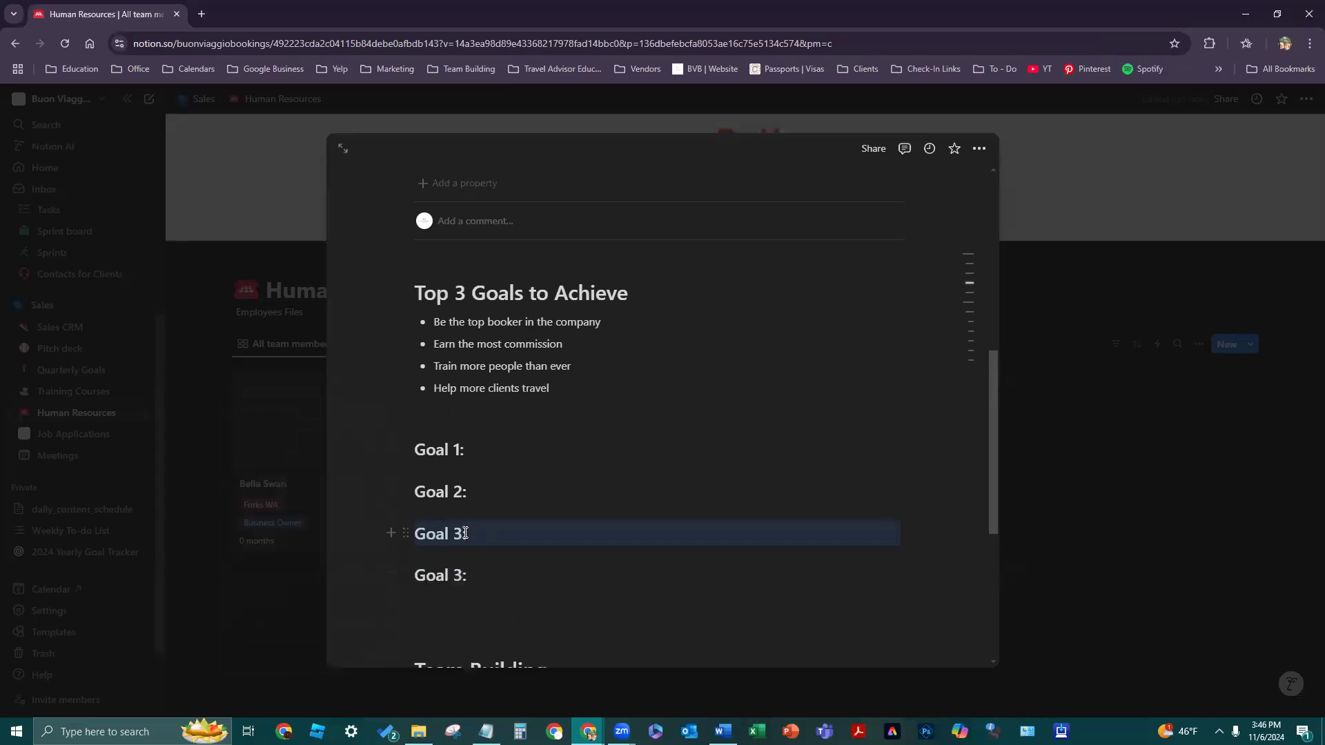
click(463, 575)
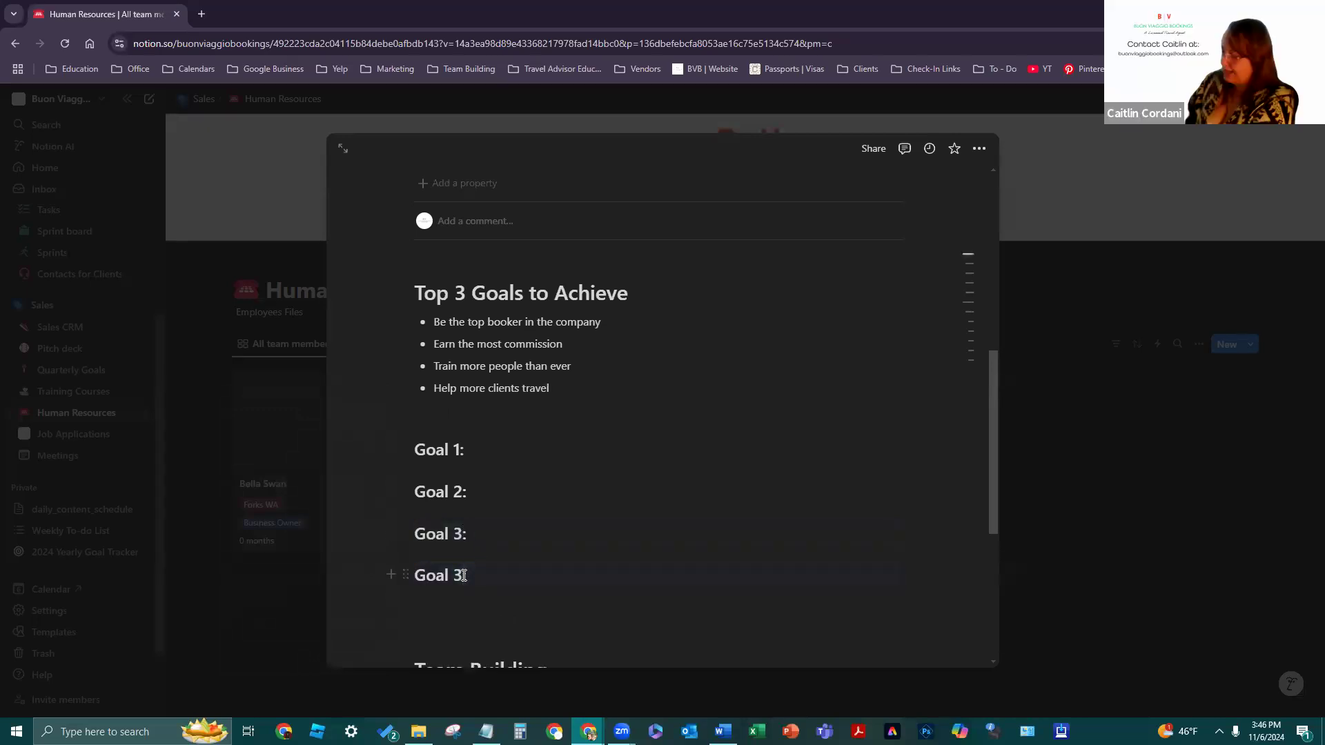
key(BackSpace)
text(4)
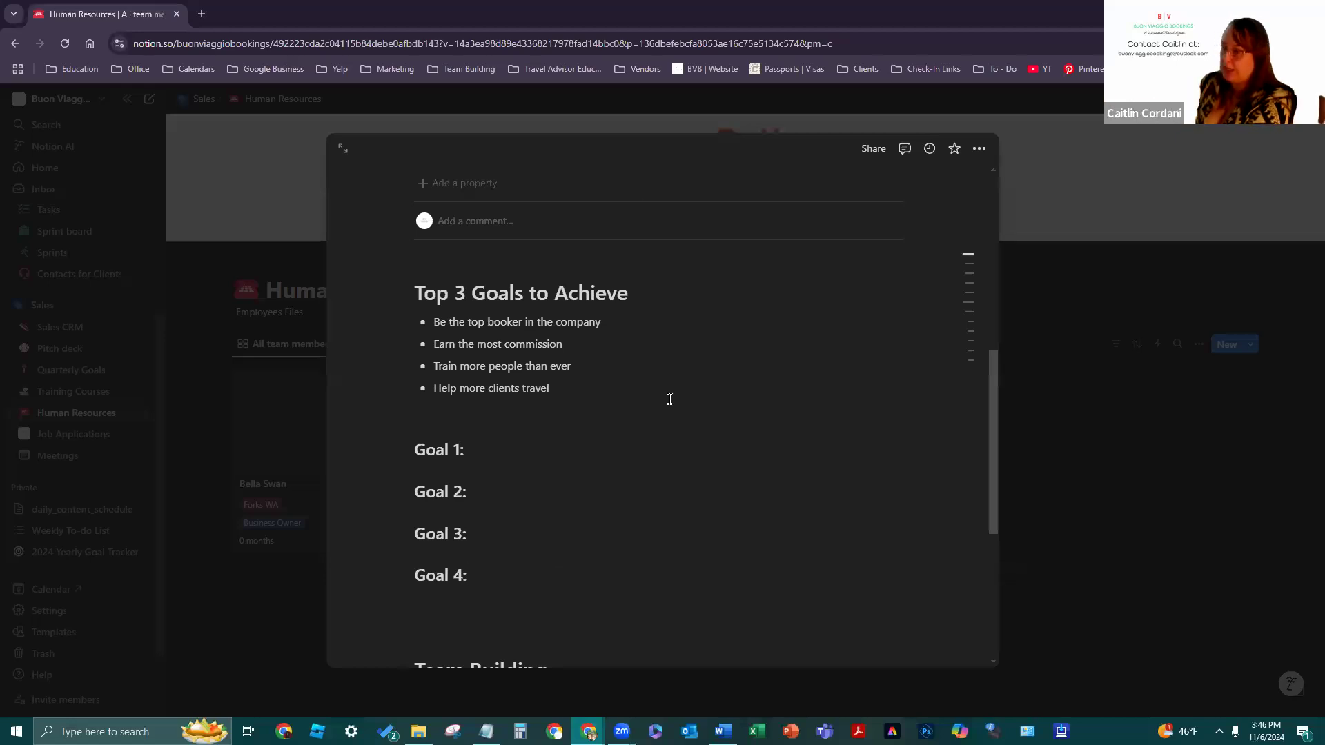
click(501, 444)
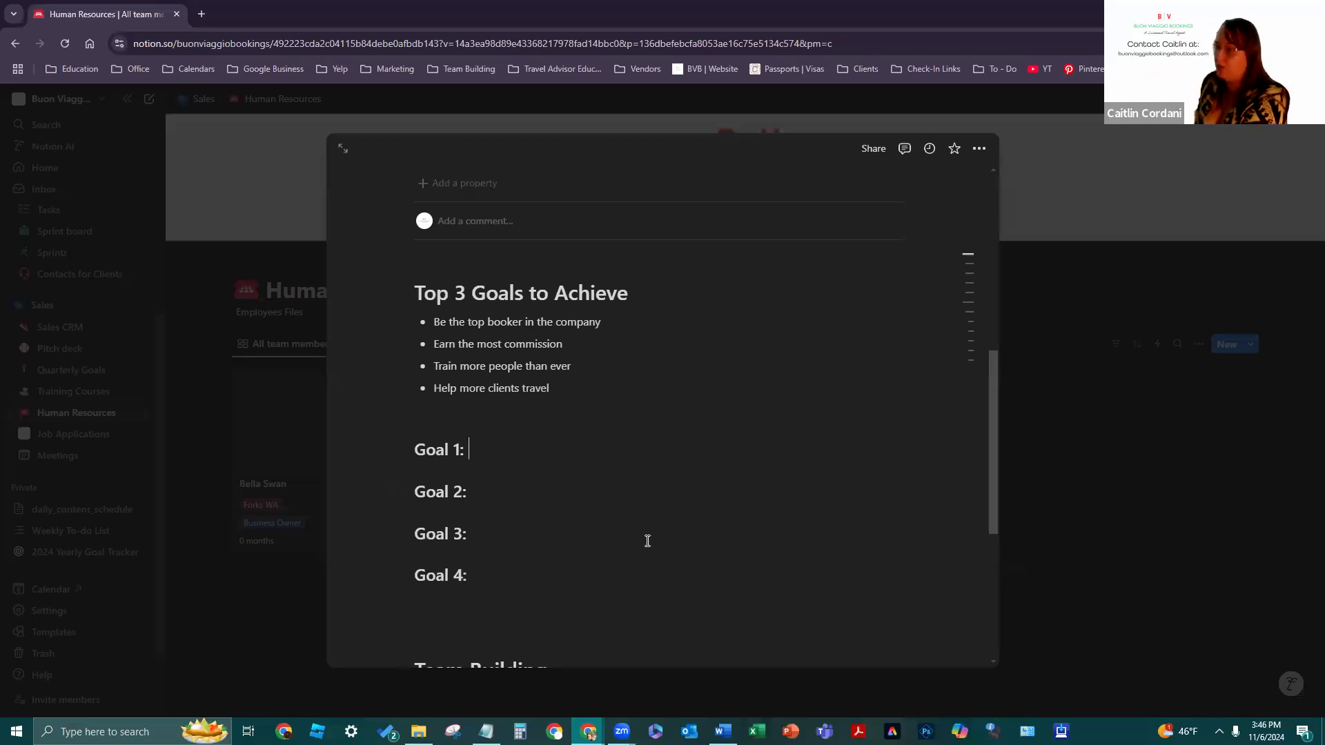
- Clean up the blank lines under Platinum, then close the page back to the gallery
scroll(648, 539, down, 4)
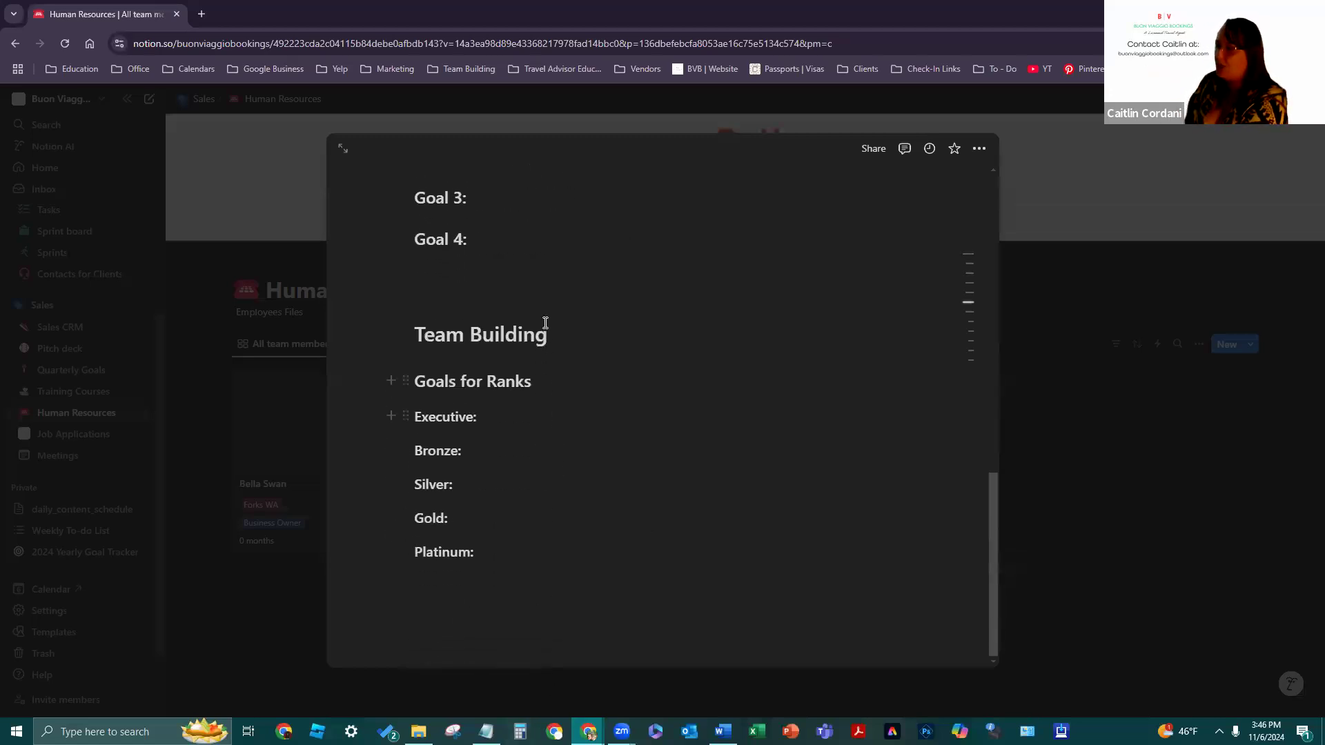
click(670, 636)
key(Return)
key(BackSpace)
key(BackSpace)
key(BackSpace)
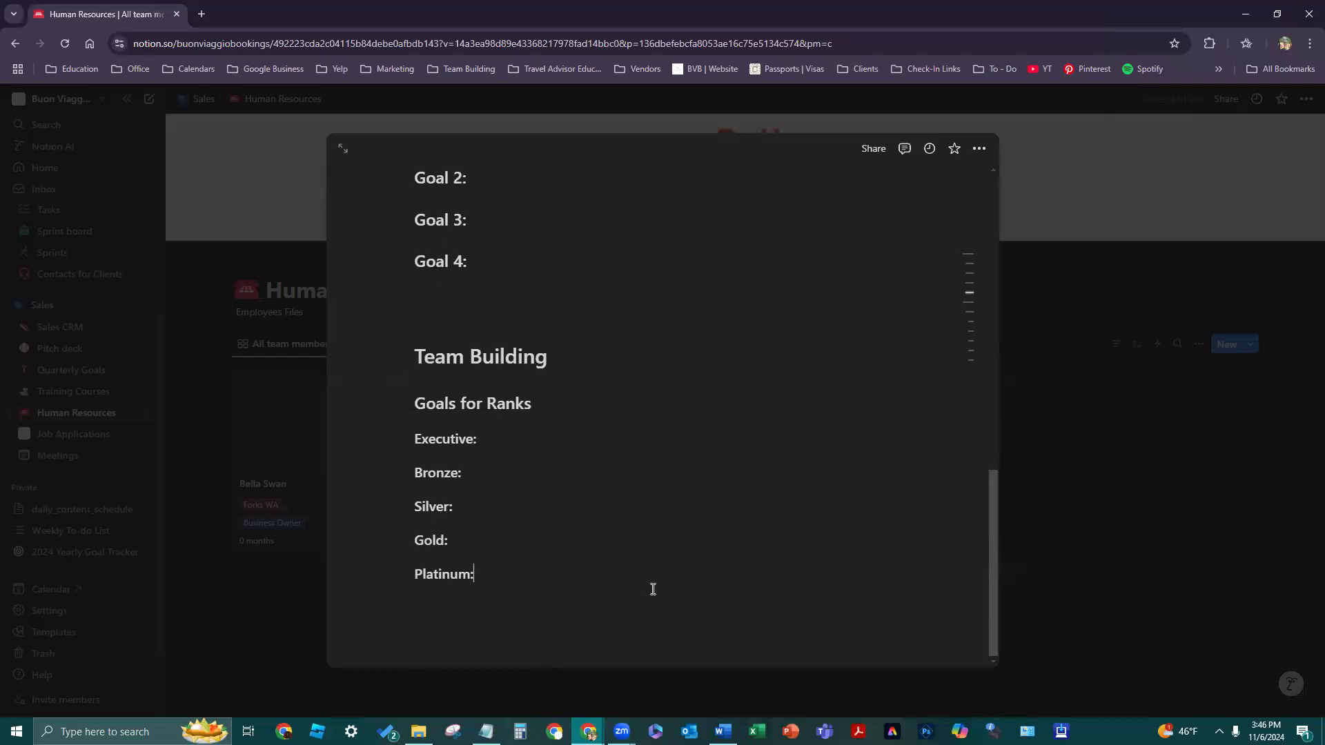
scroll(568, 566, up, 4)
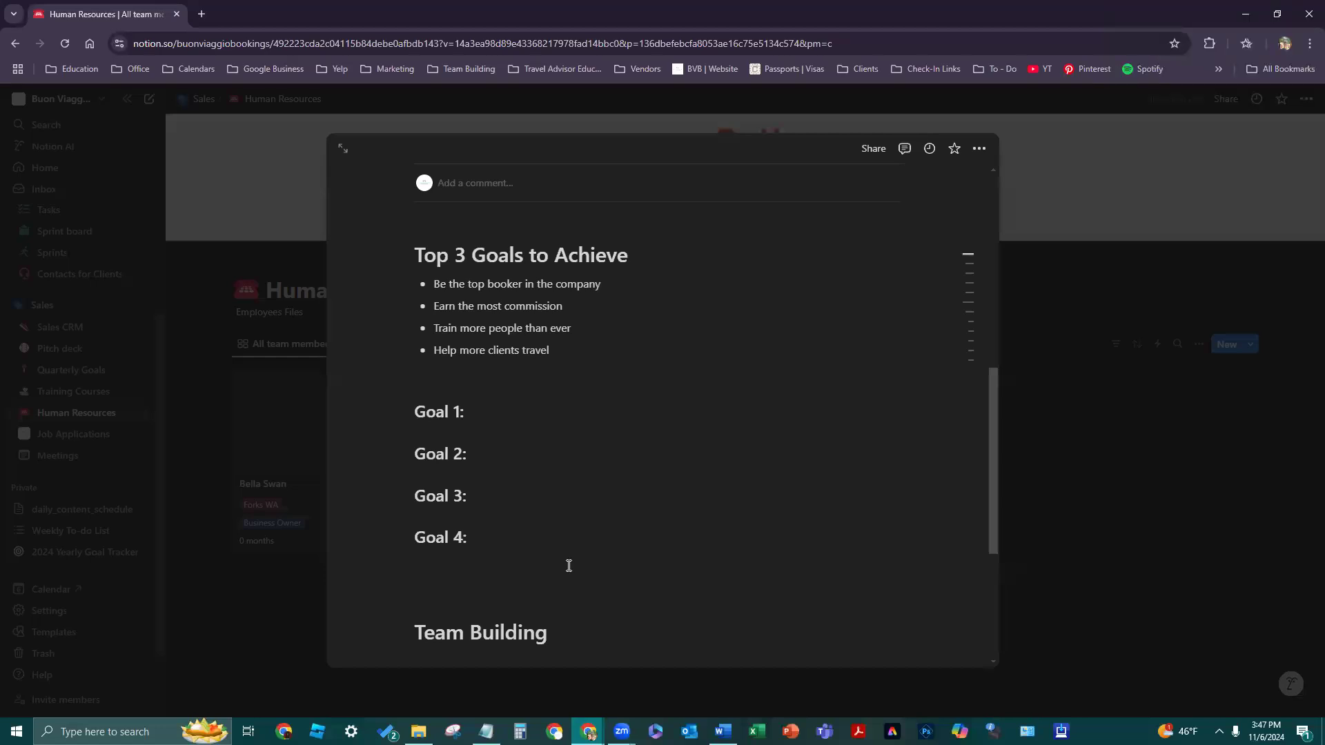
click(293, 588)
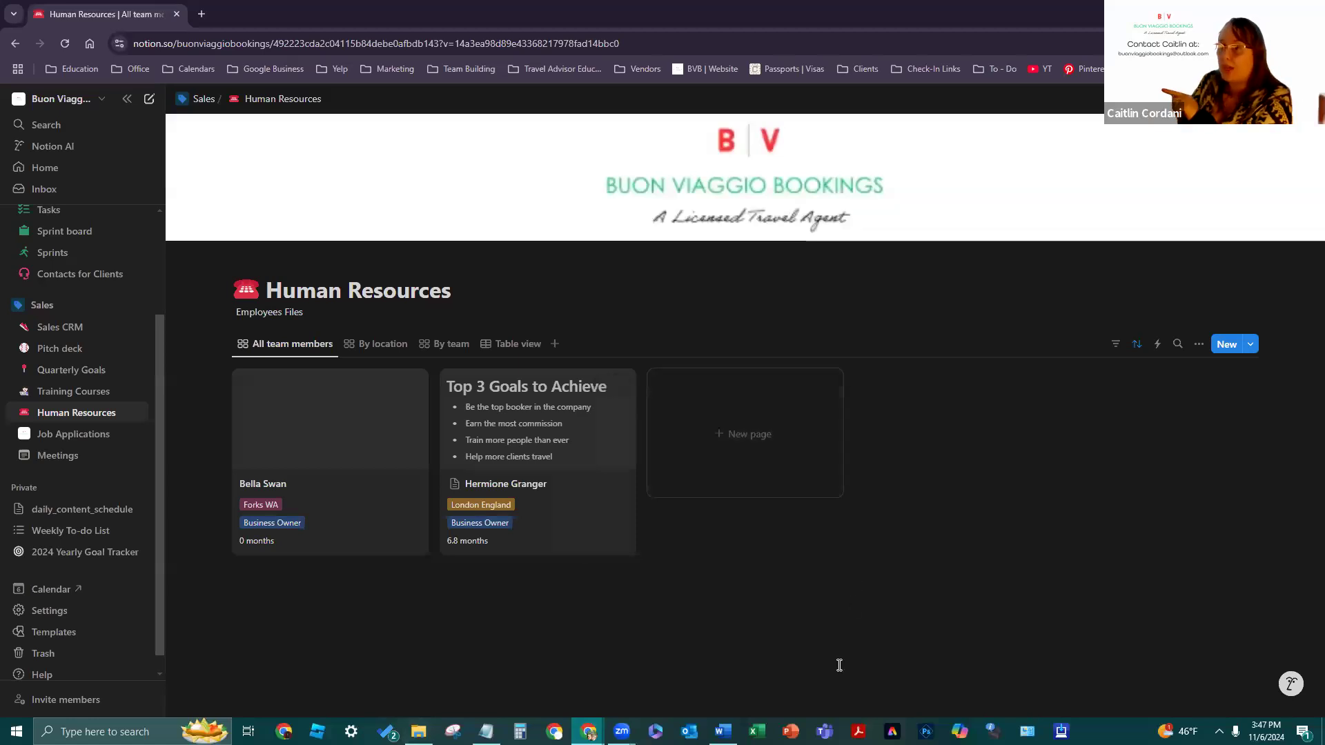
- Search Google for the Twilight character in a new tab
click(200, 14)
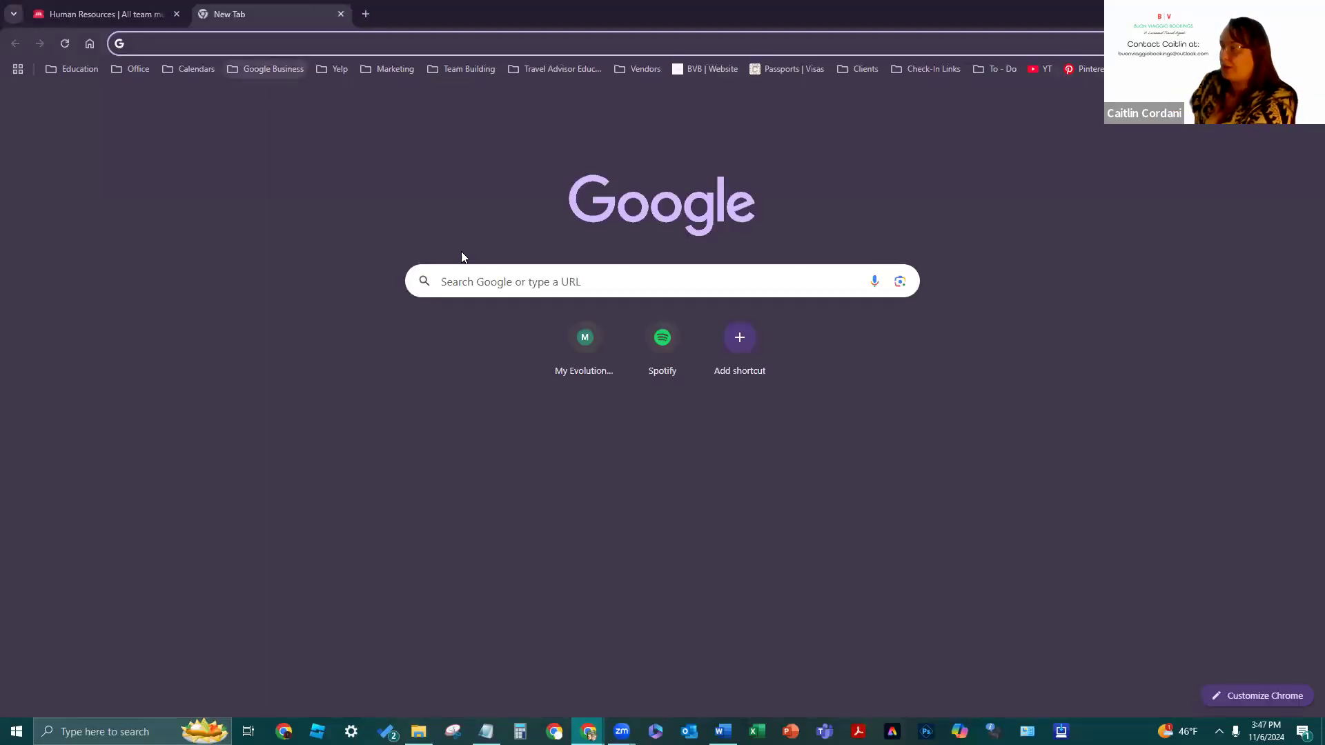
click(476, 266)
text(Bel)
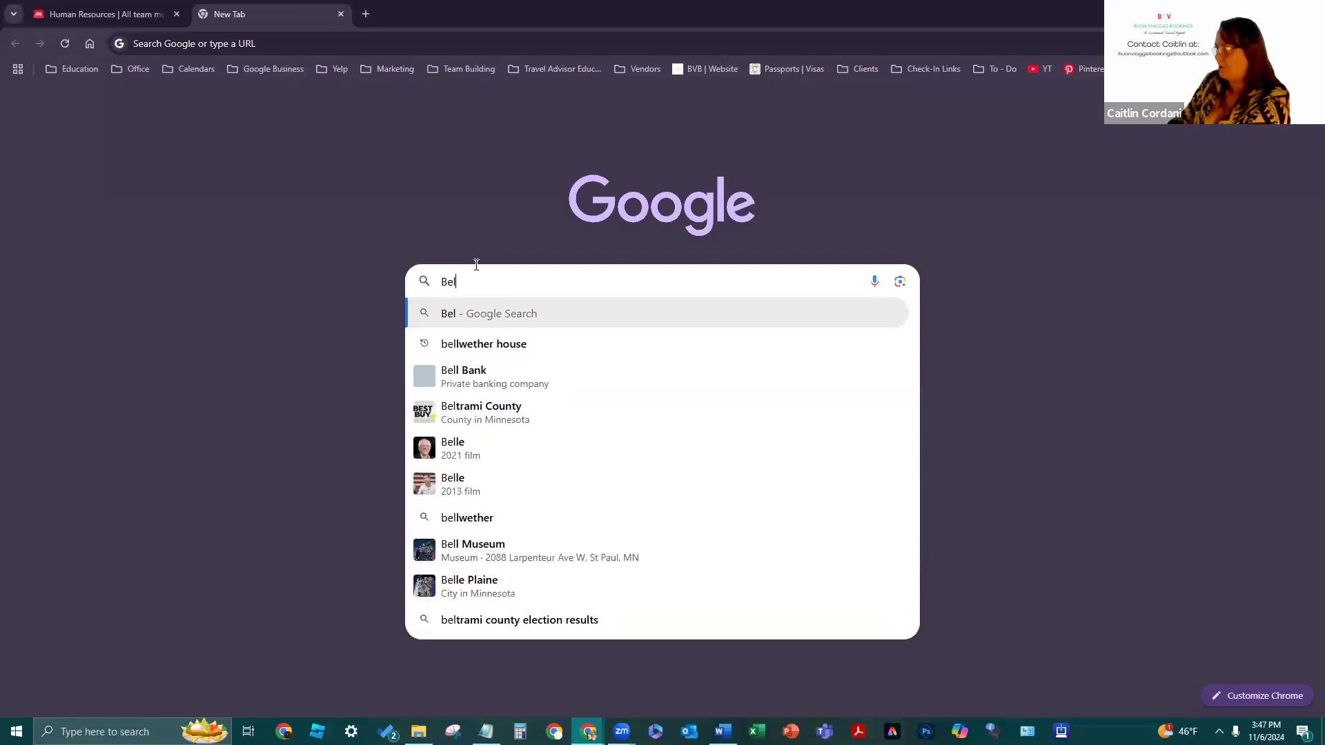
text(la swan)
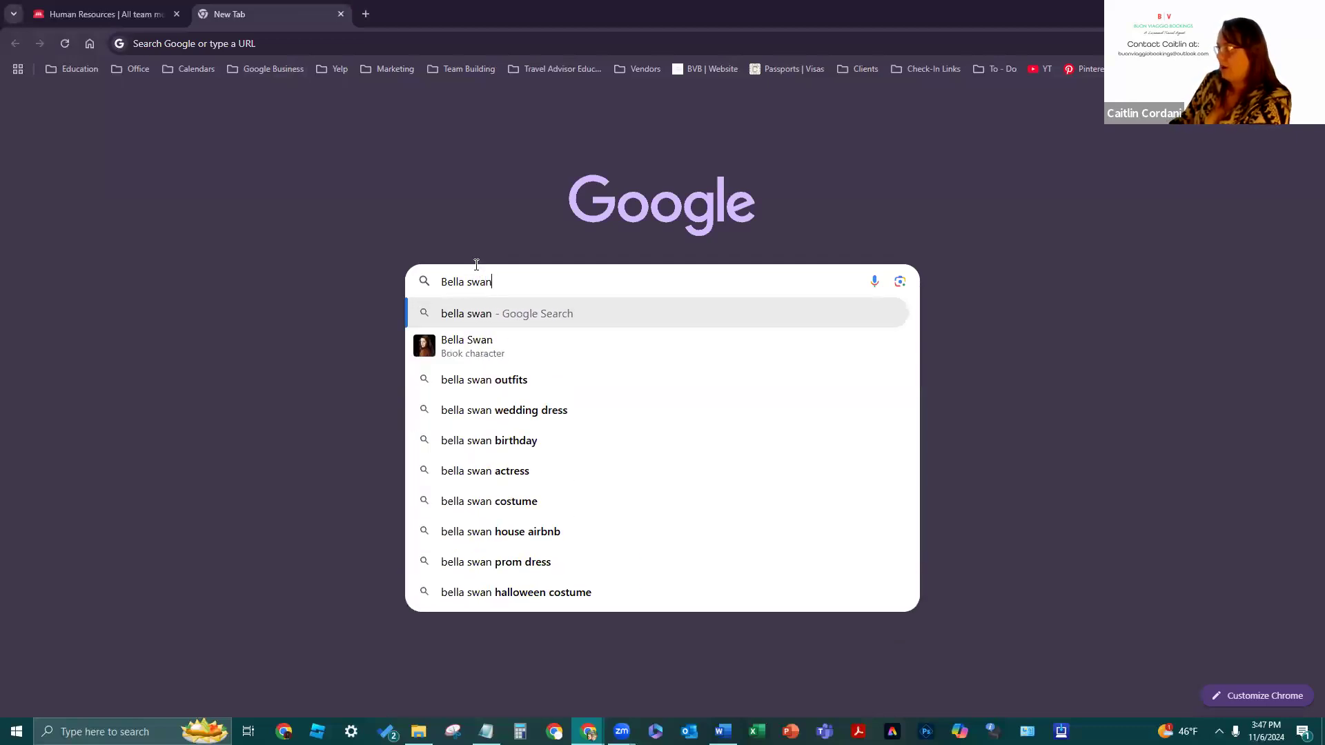
key(Return)
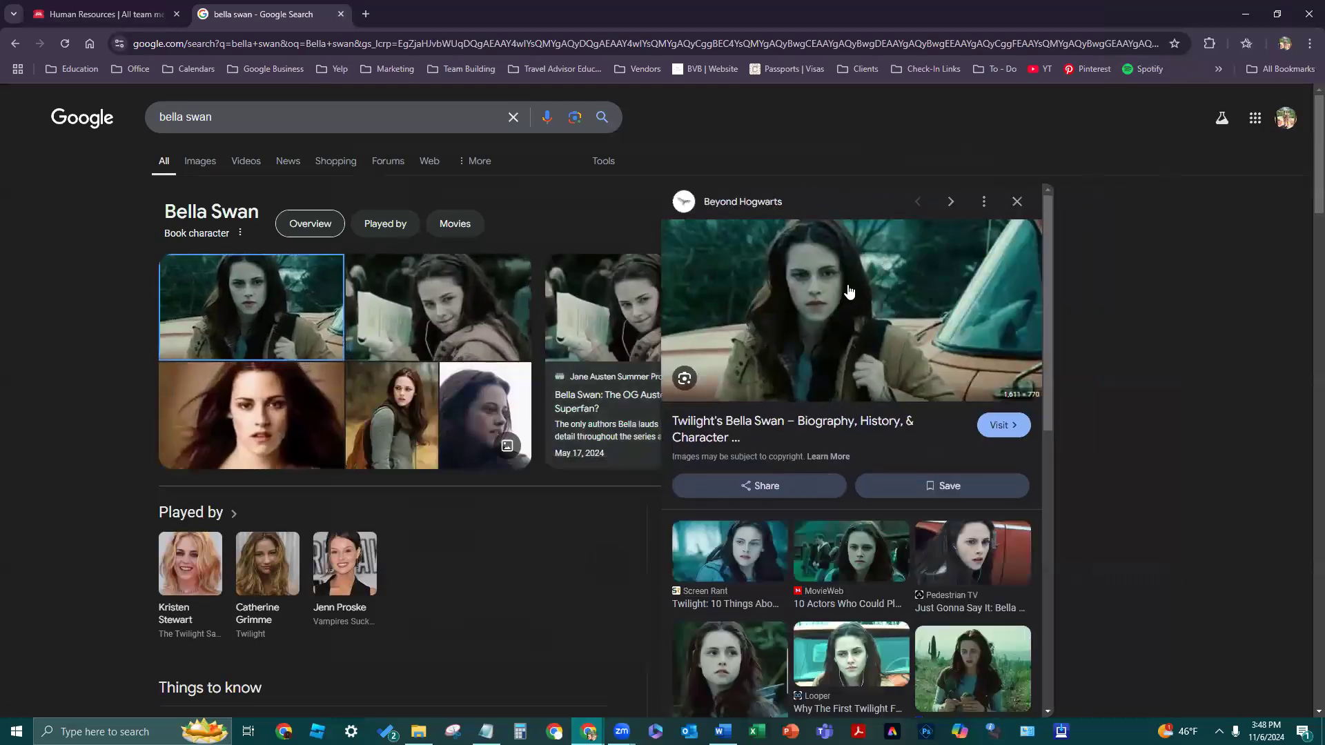
- Open the preview image's Beyond Hogwarts source article, then close it again
right_click(848, 285)
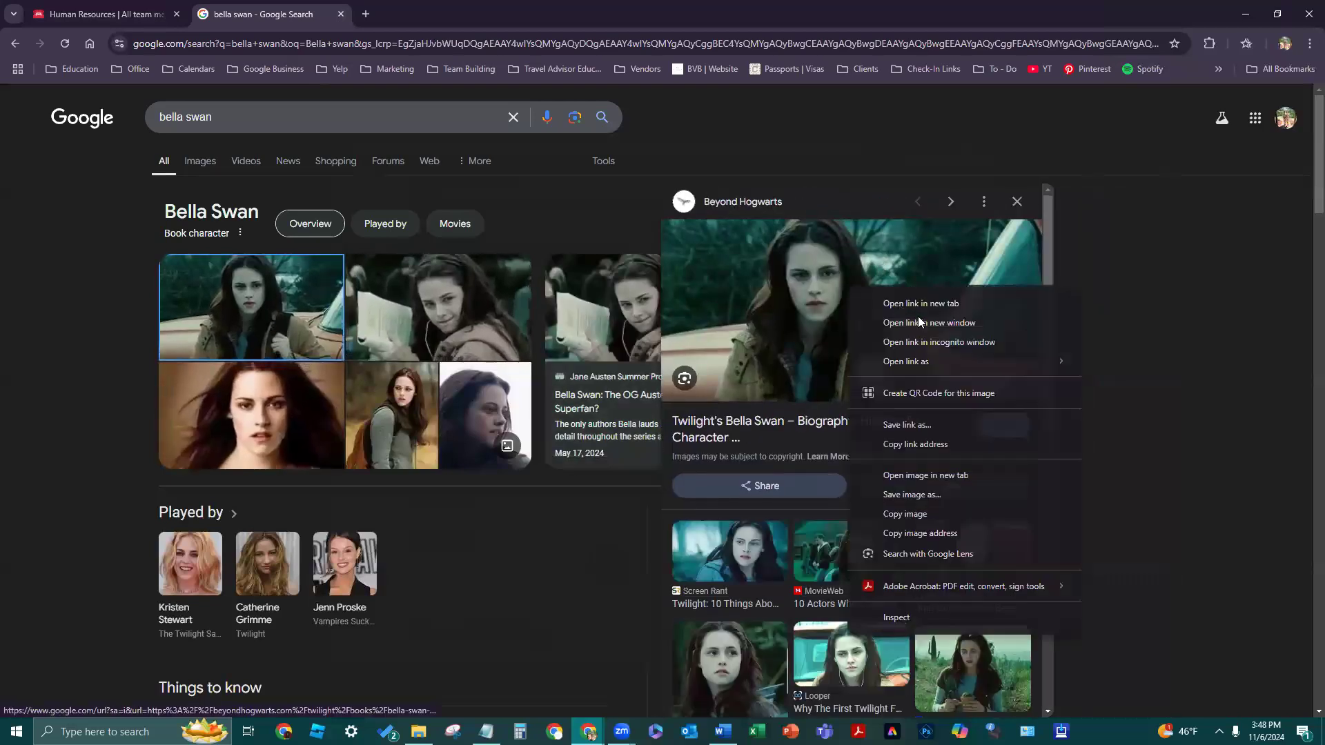
click(921, 495)
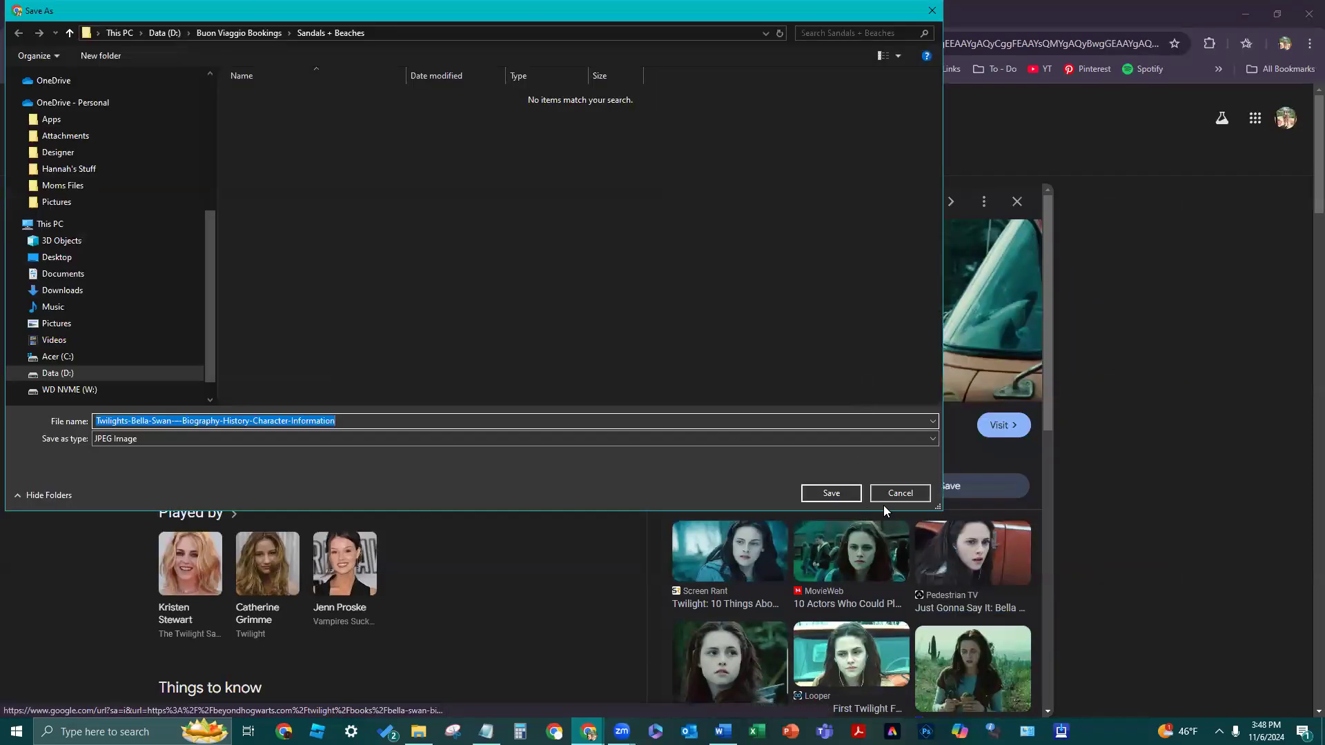
click(893, 495)
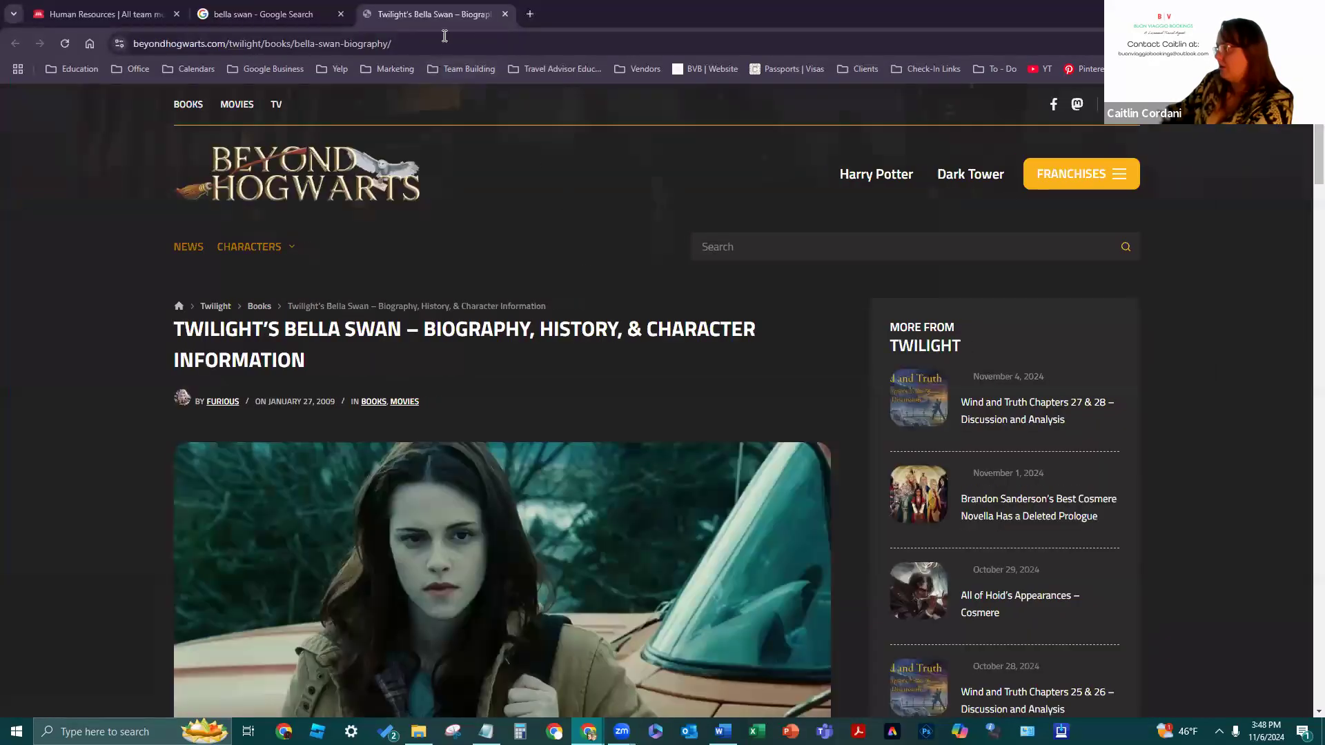
click(506, 14)
right_click(832, 363)
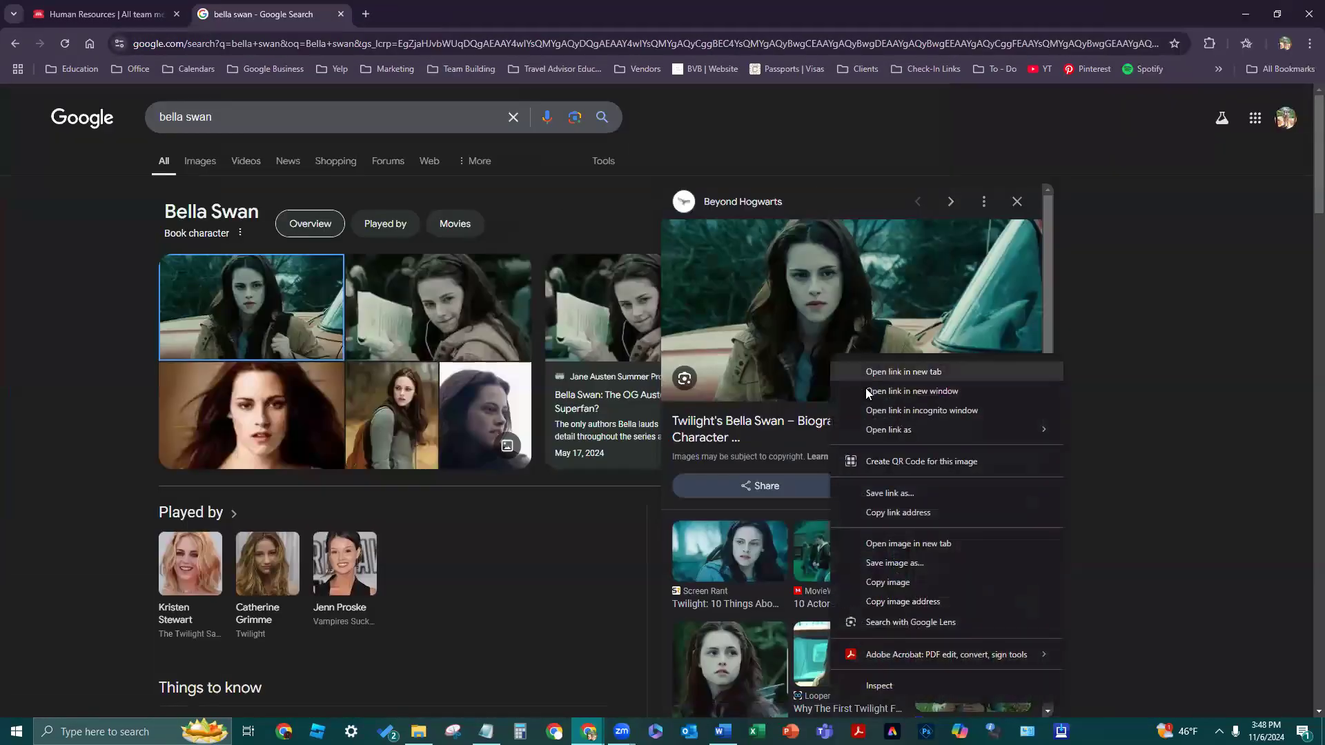
click(867, 376)
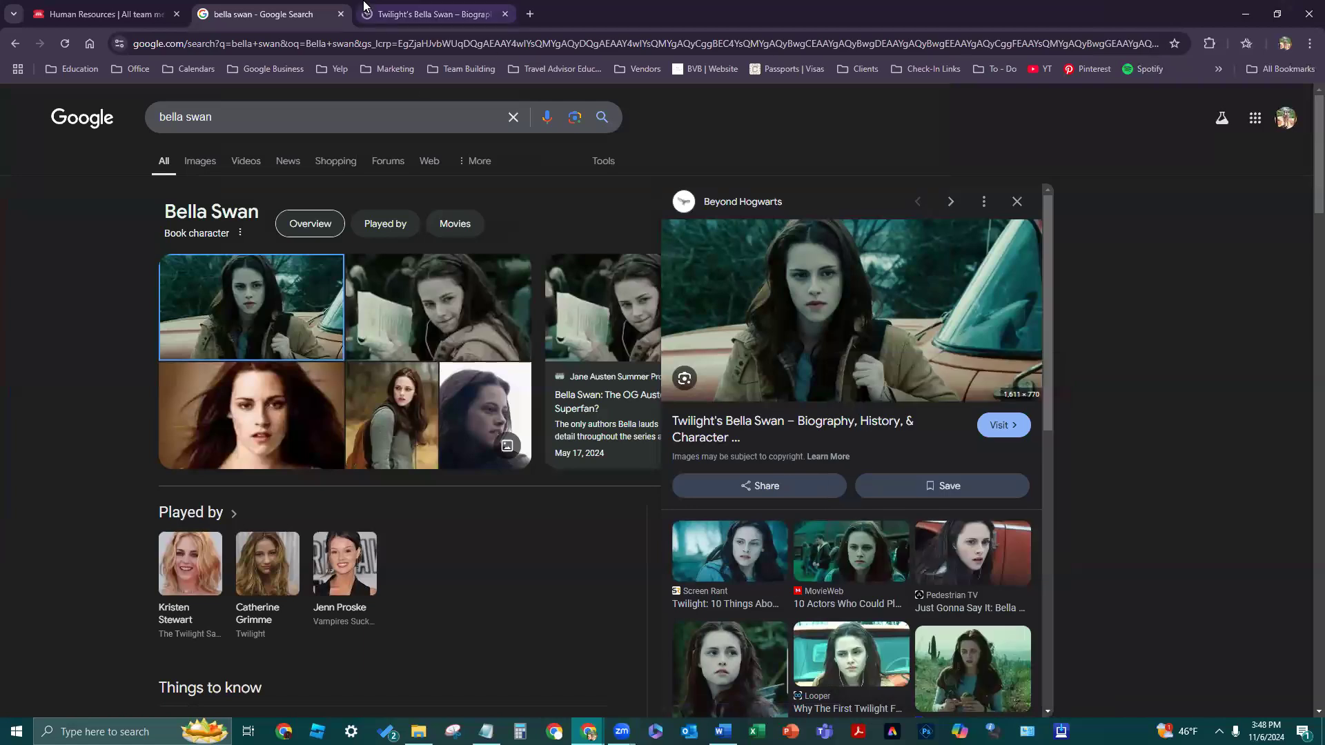
click(481, 6)
key(ctrl+w)
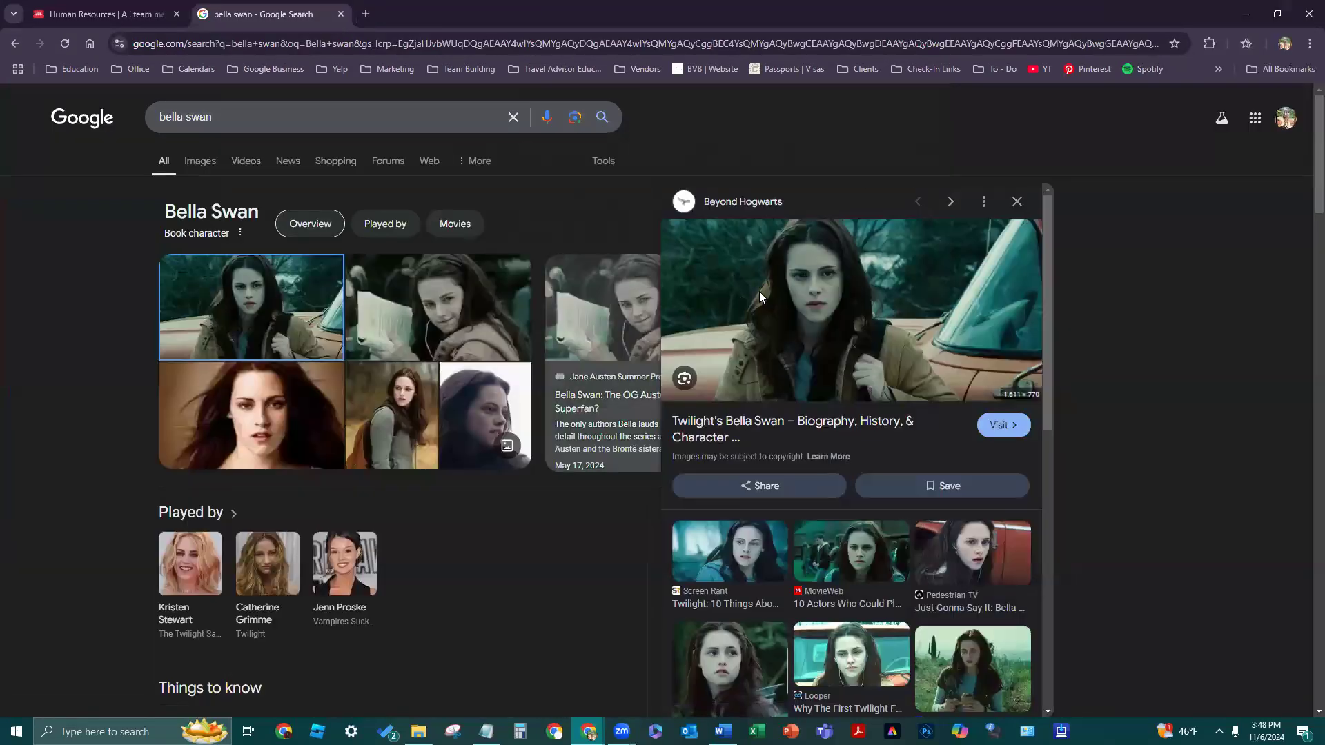
- Open the full-size image in its own tab and begin saving it
right_click(760, 293)
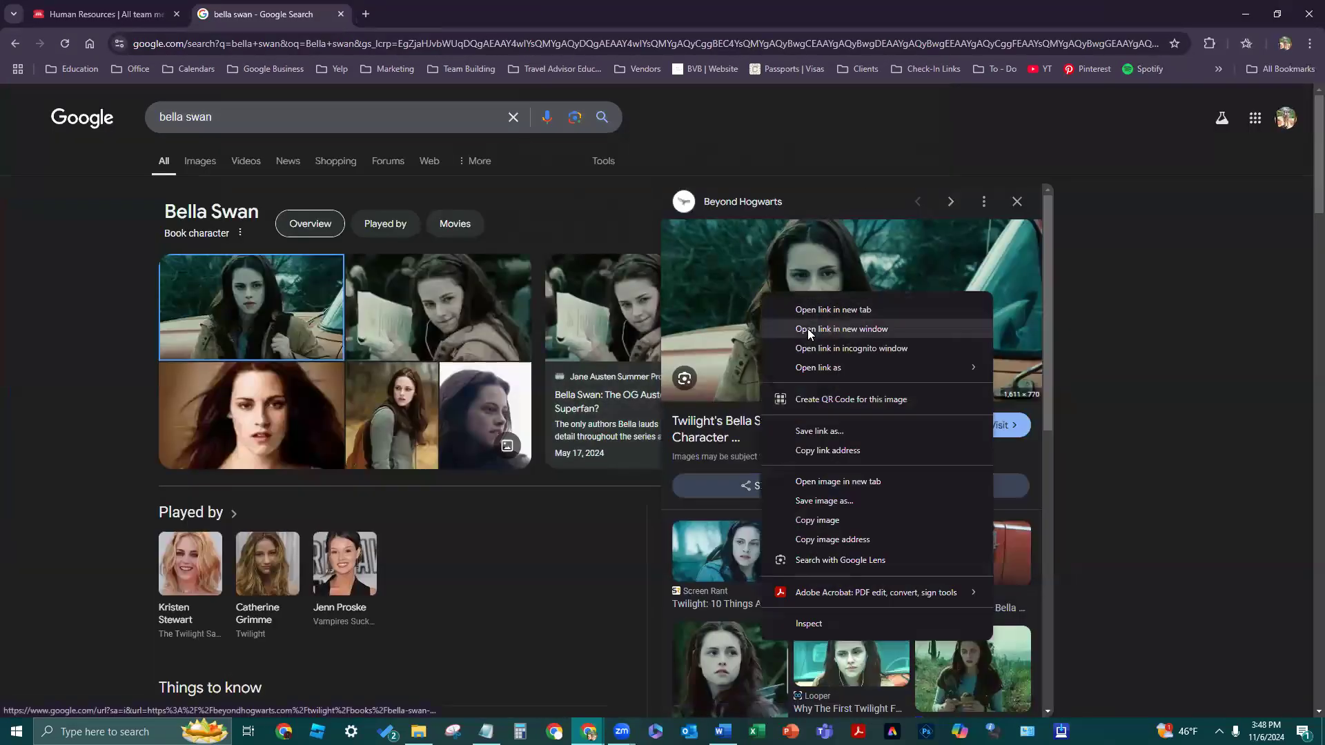
click(822, 481)
click(453, 13)
right_click(796, 461)
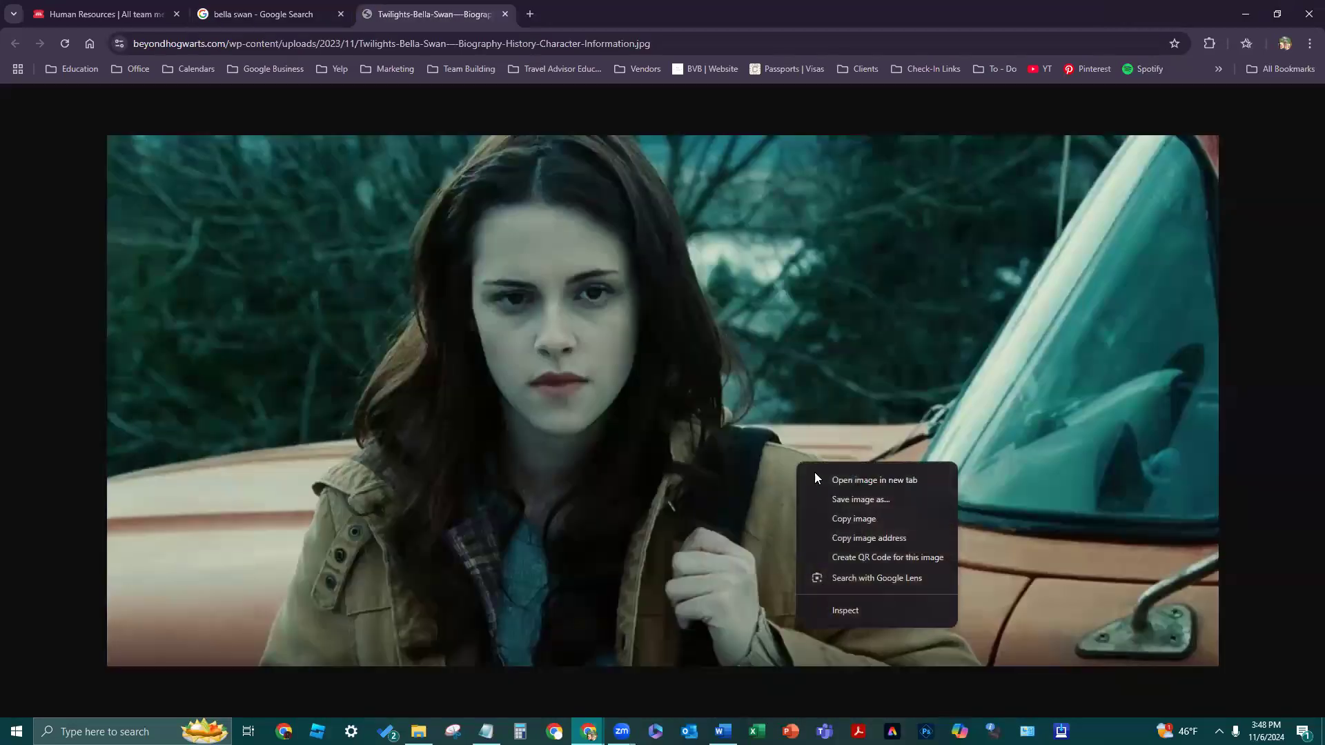
click(839, 500)
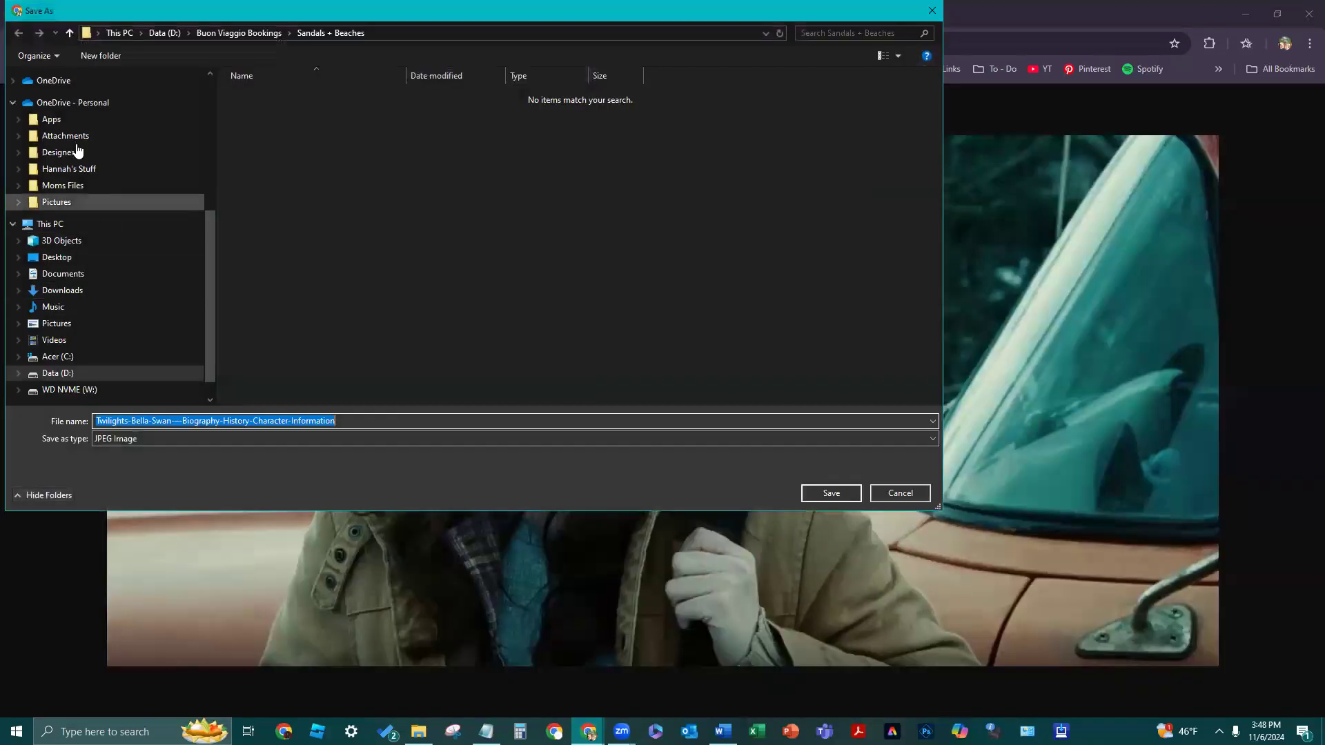
- Save the image under the character's name in Buon Viaggio Bookings > New Agent Trainings
scroll(76, 153, up, 6)
scroll(78, 160, up, 2)
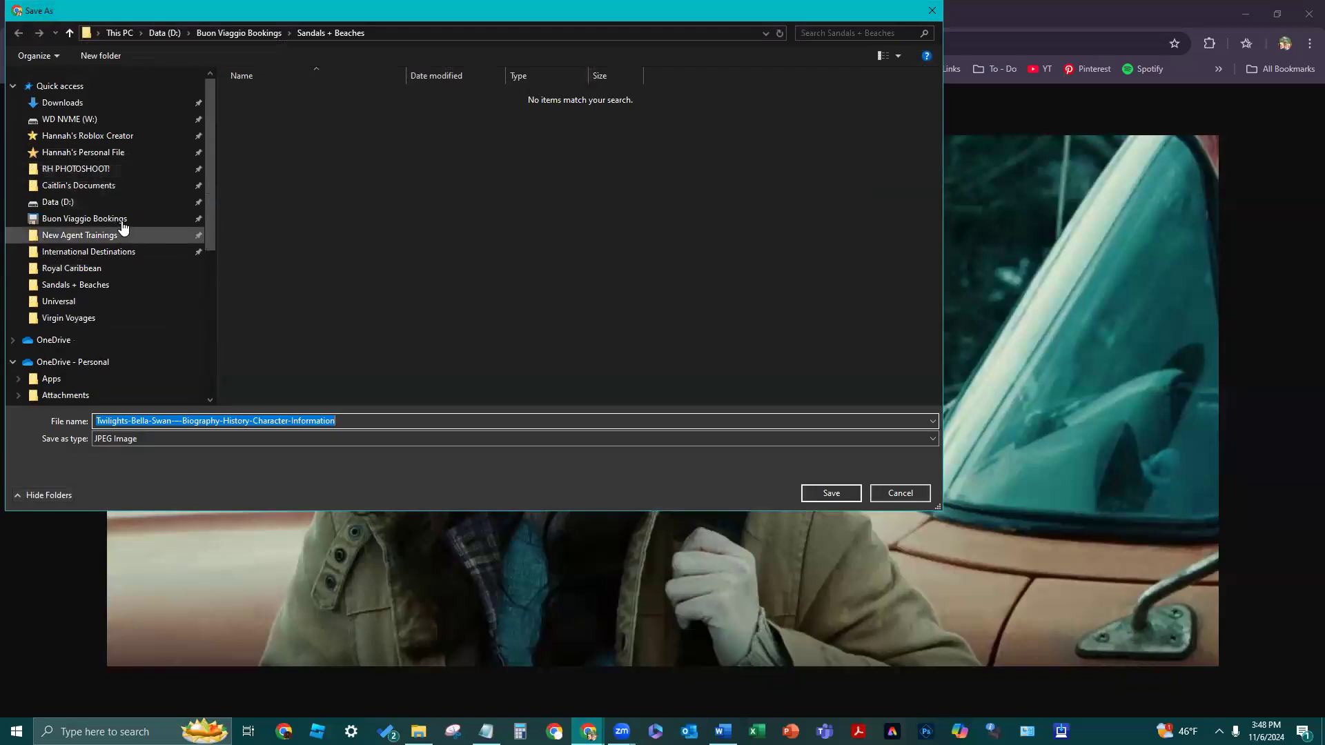
click(121, 218)
click(123, 237)
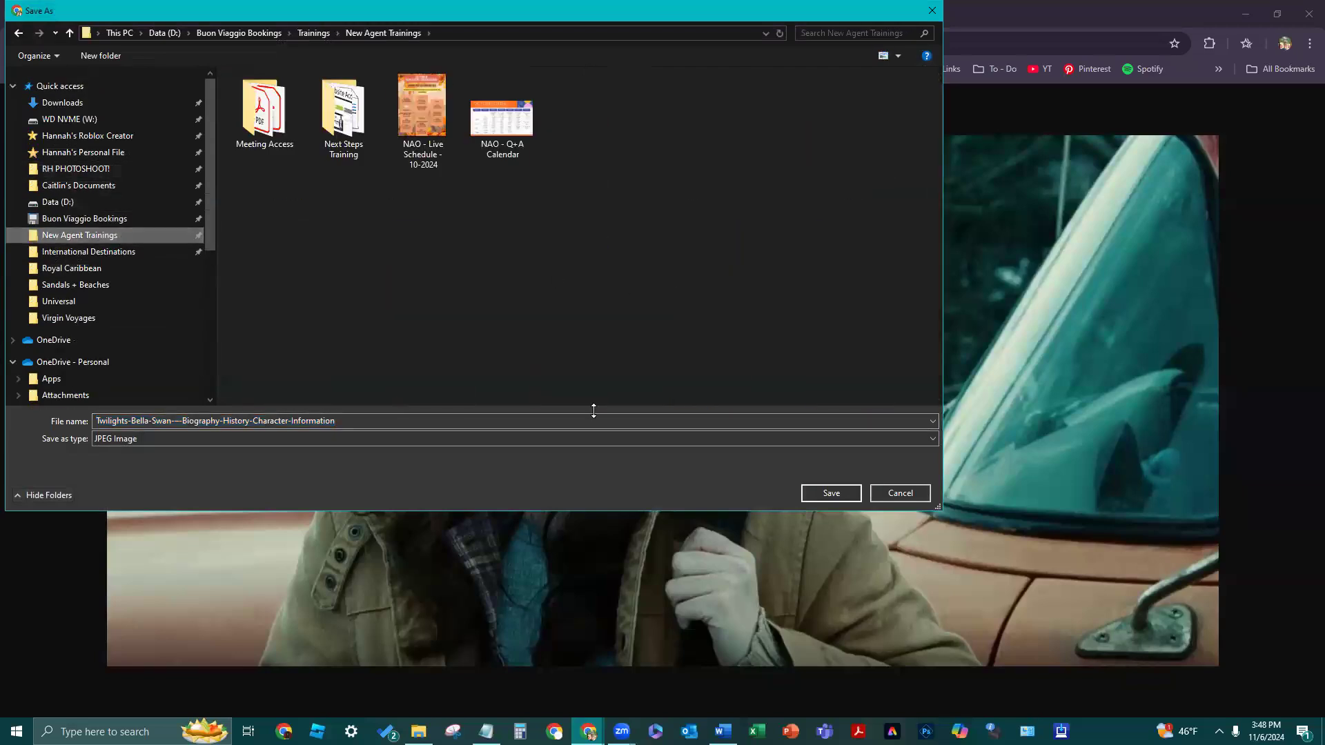
click(381, 418)
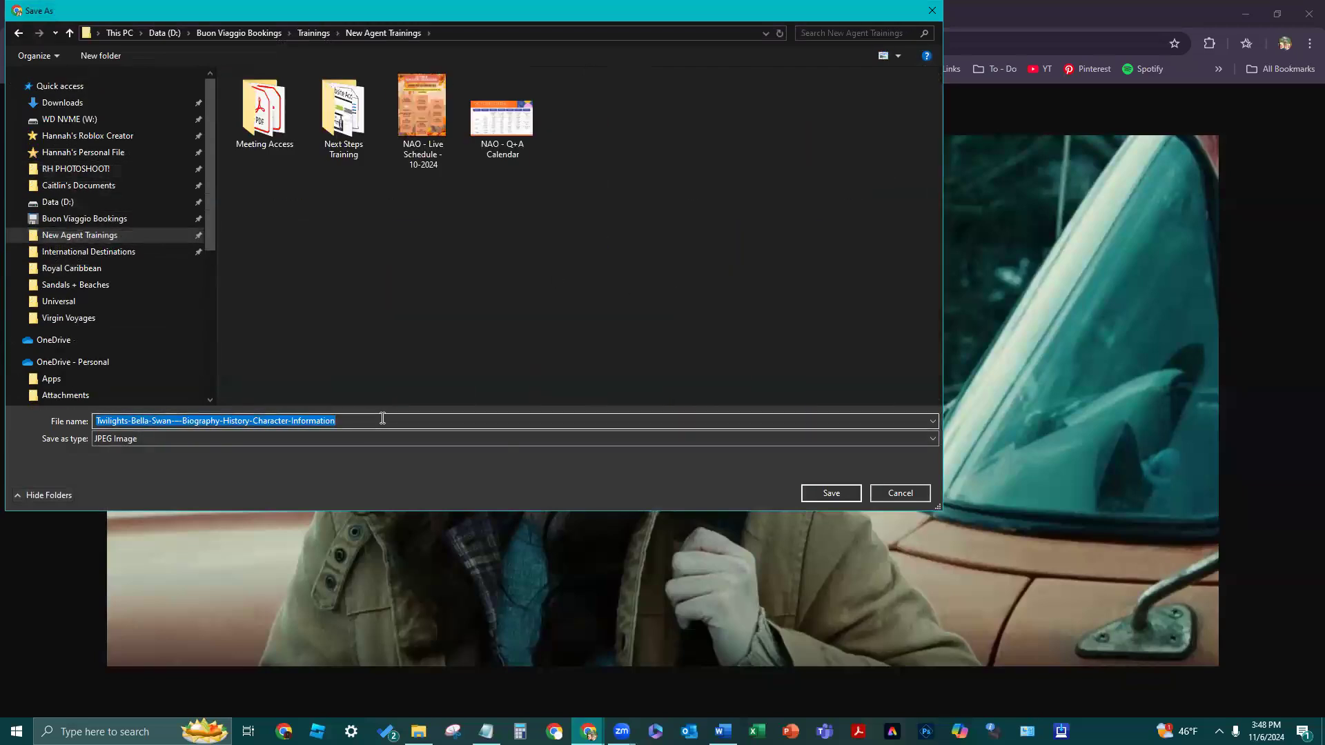
text(Bella Swan)
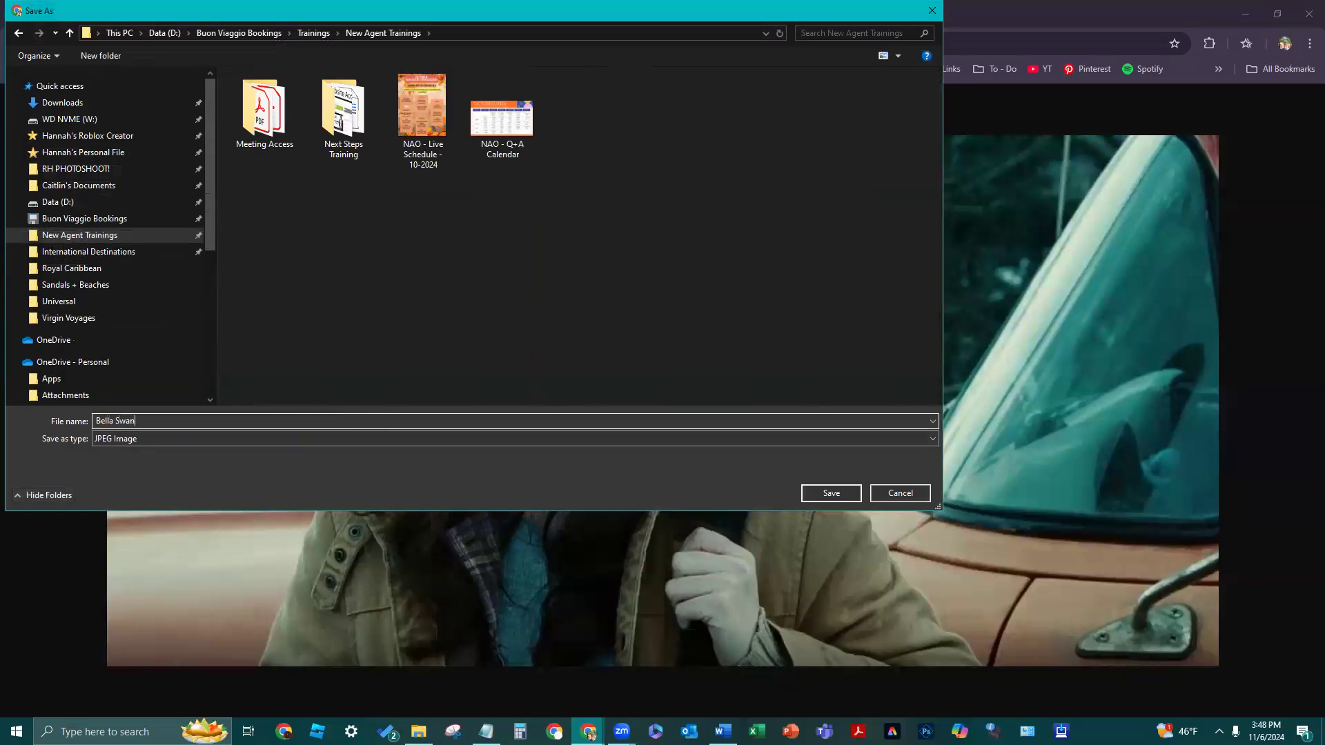
key(Return)
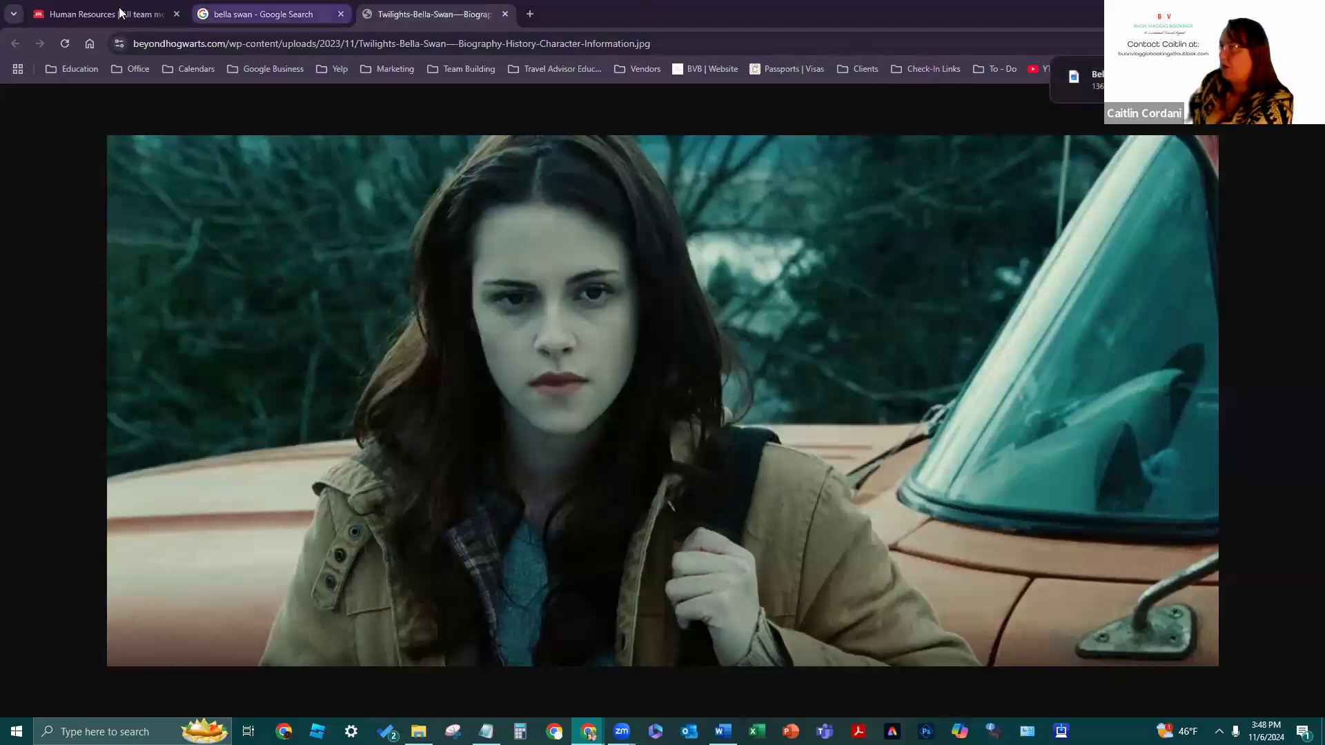
click(120, 13)
- Upload the photo from New Agent Trainings as the Forks WA member's Profile Picture and view it
click(324, 548)
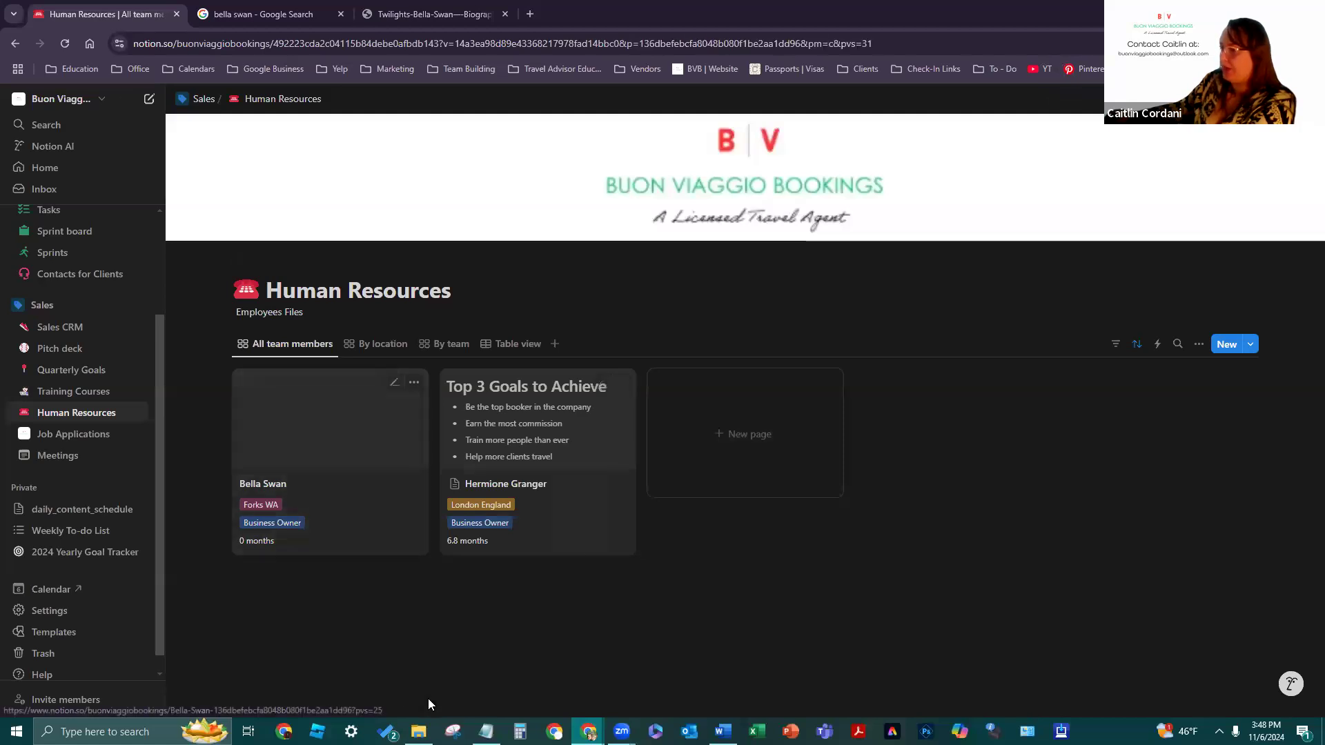
scroll(686, 329, down, 2)
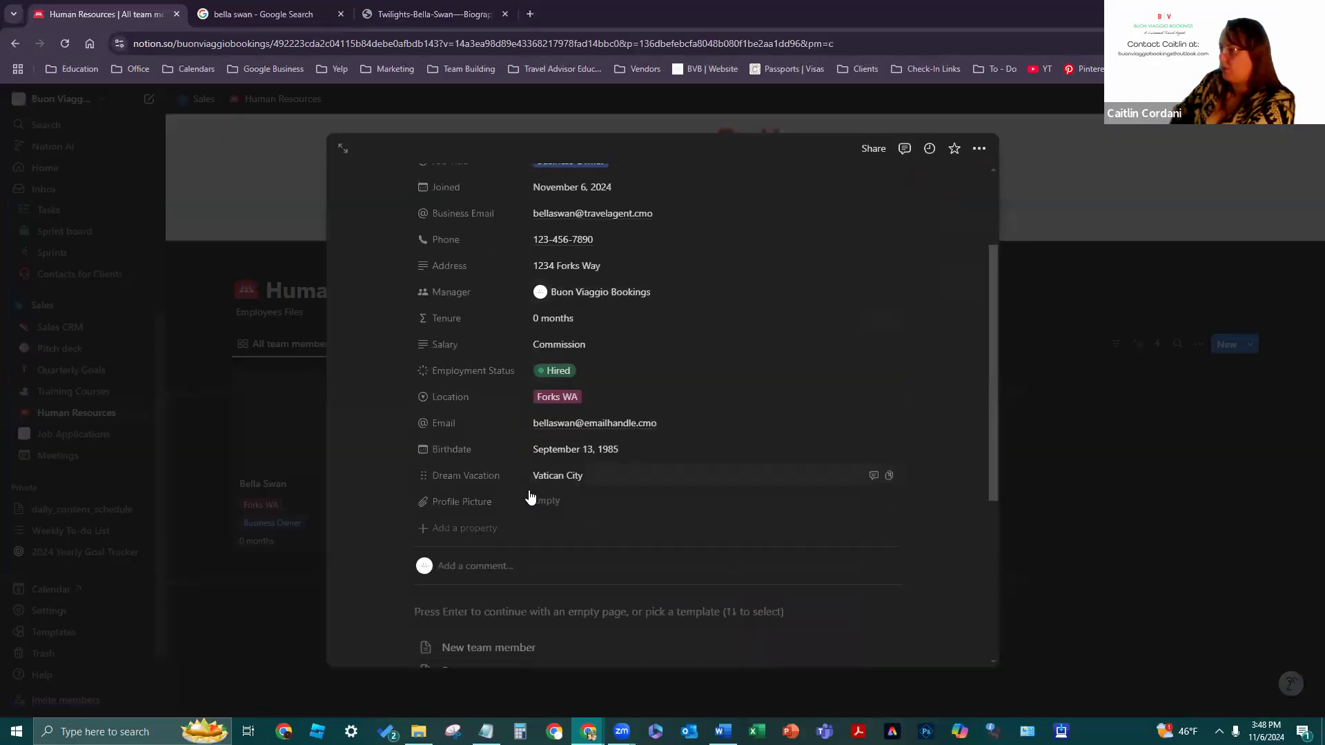
click(546, 506)
click(714, 561)
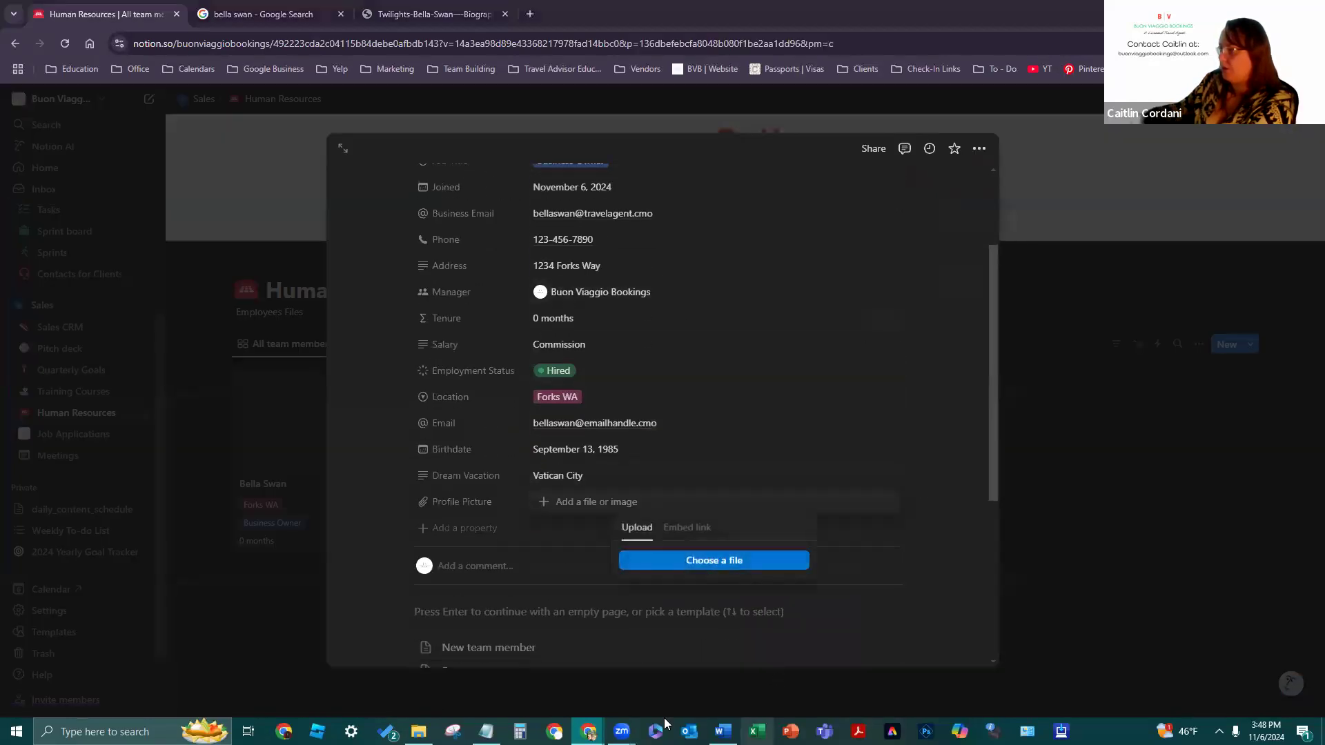
scroll(58, 257, up, 1)
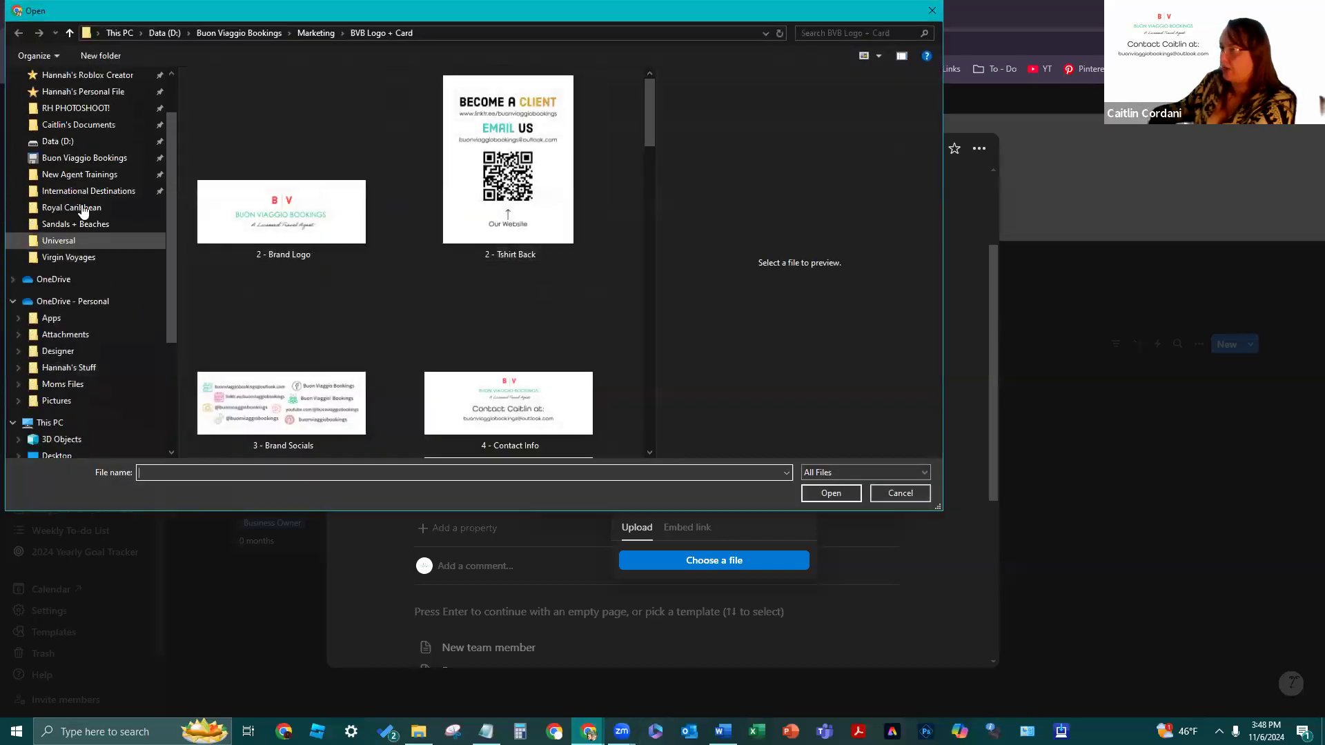
click(84, 157)
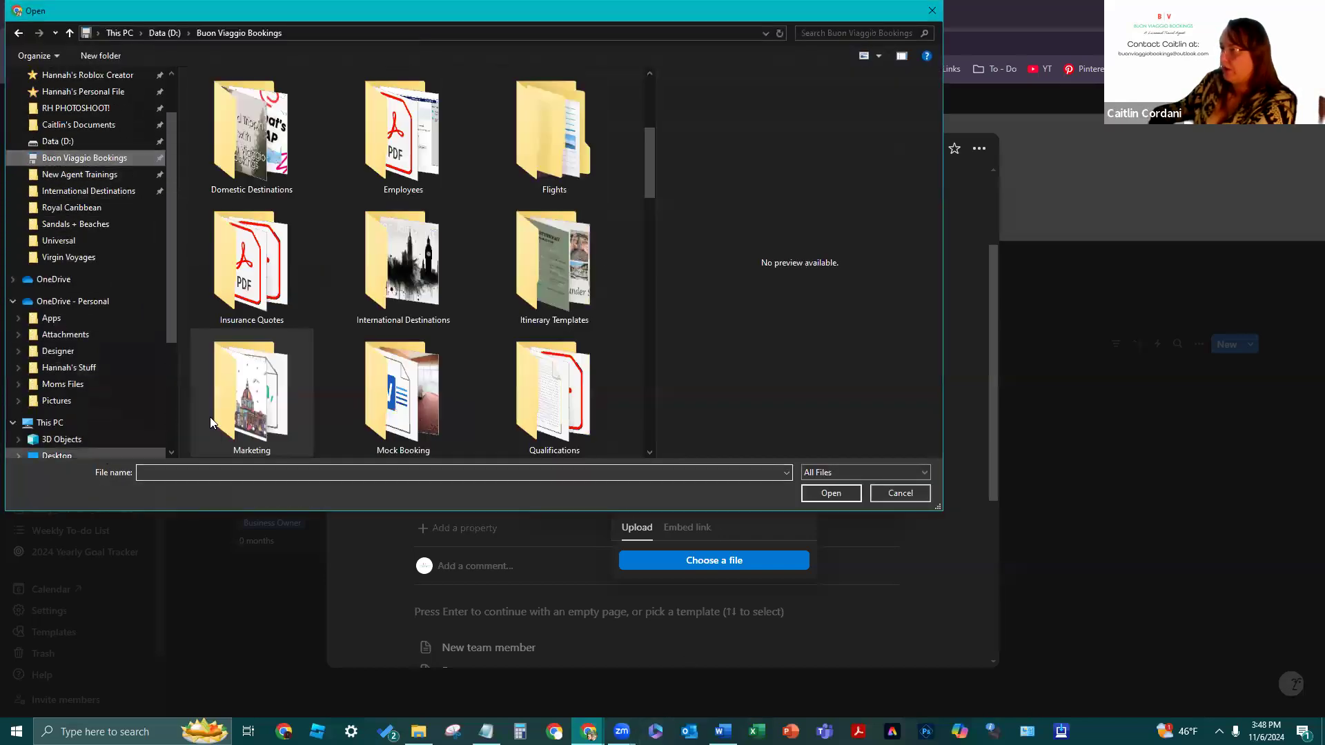
click(104, 174)
click(462, 141)
click(819, 492)
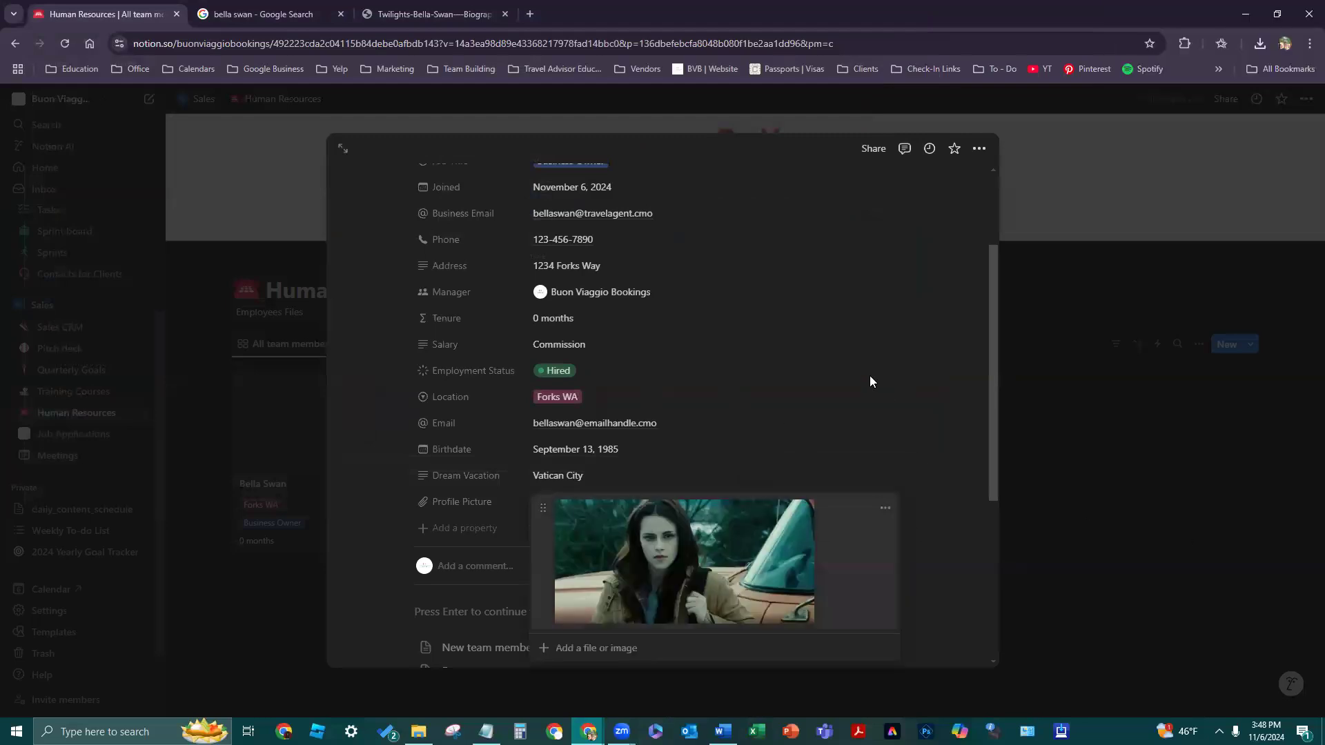
click(974, 591)
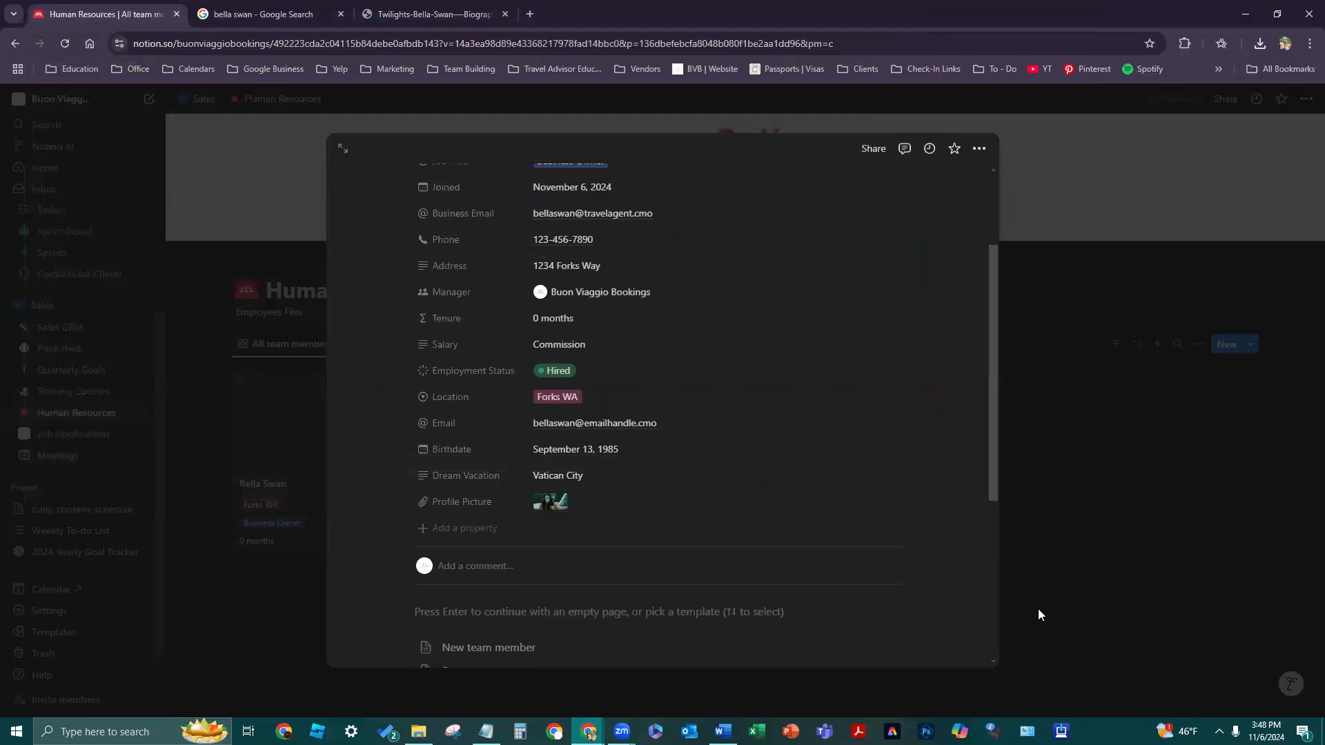
scroll(565, 538, down, 1)
click(549, 435)
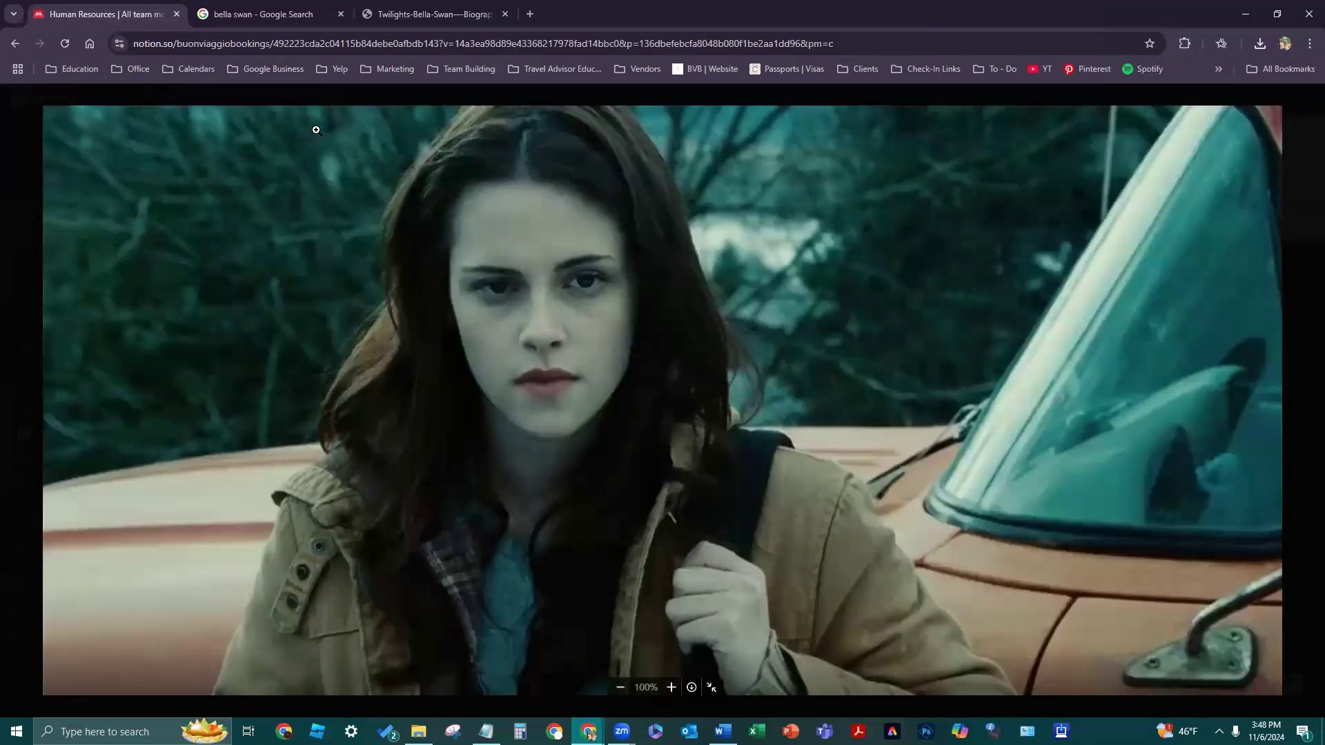
click(1305, 145)
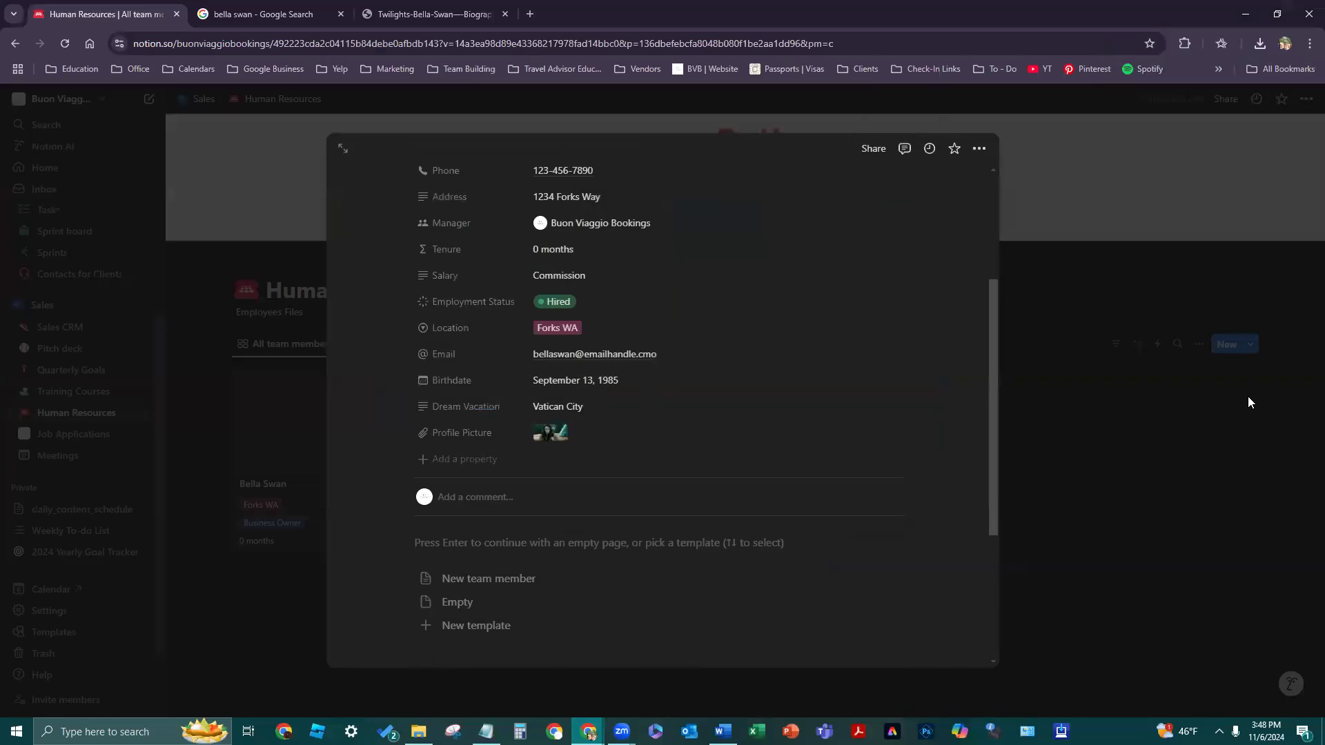
click(1221, 395)
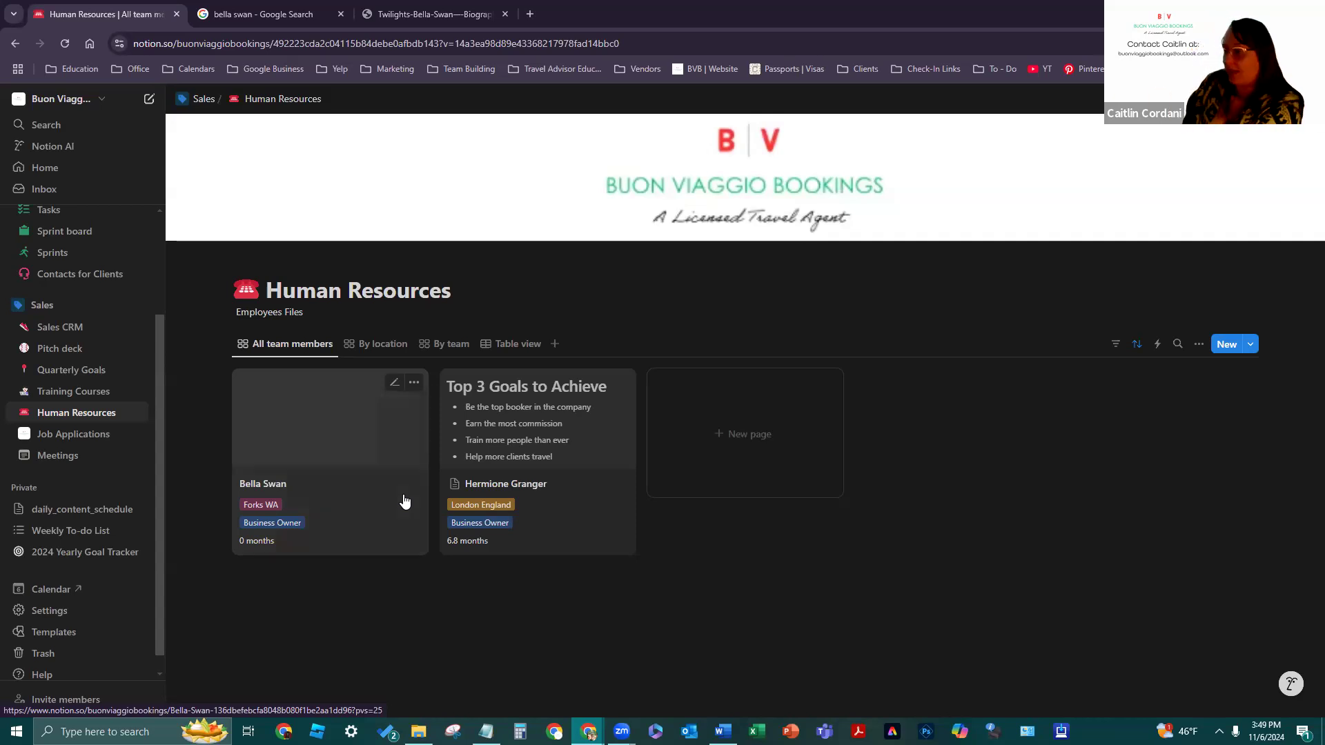
click(405, 502)
scroll(647, 555, down, 2)
click(552, 503)
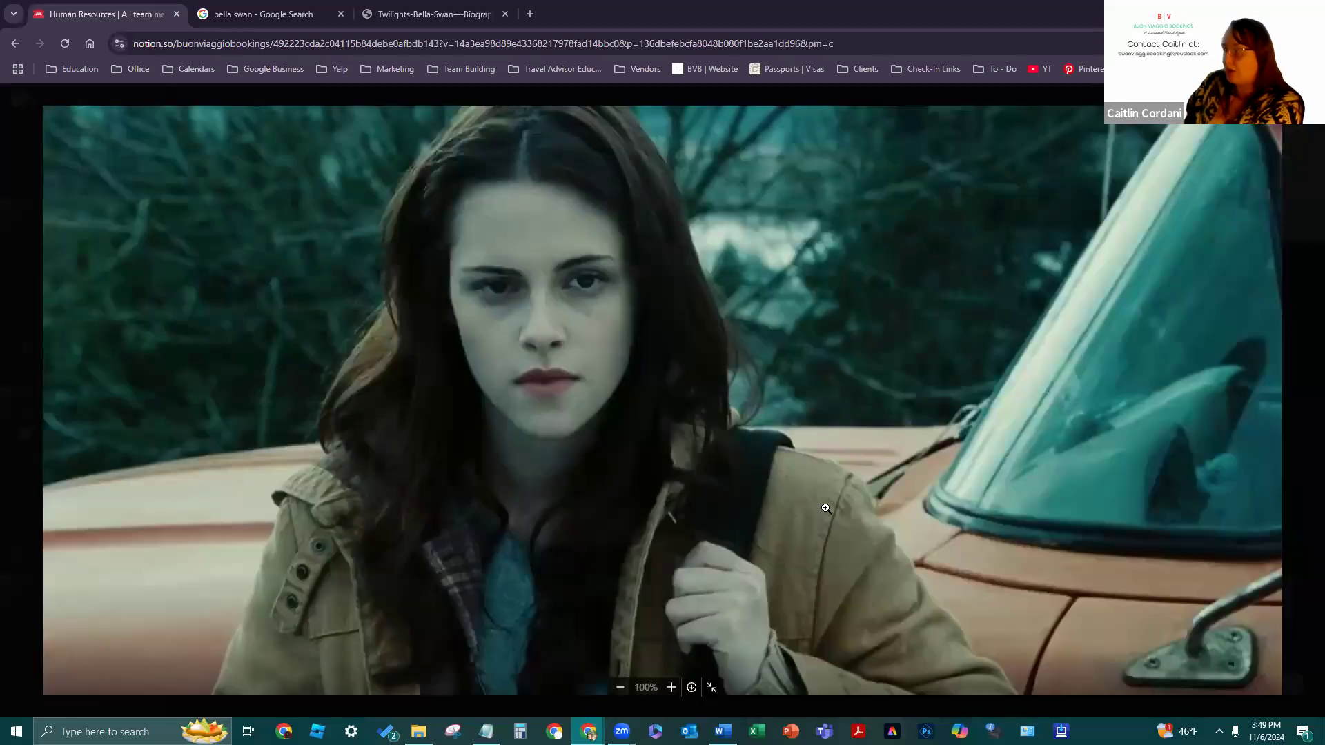
right_click(823, 495)
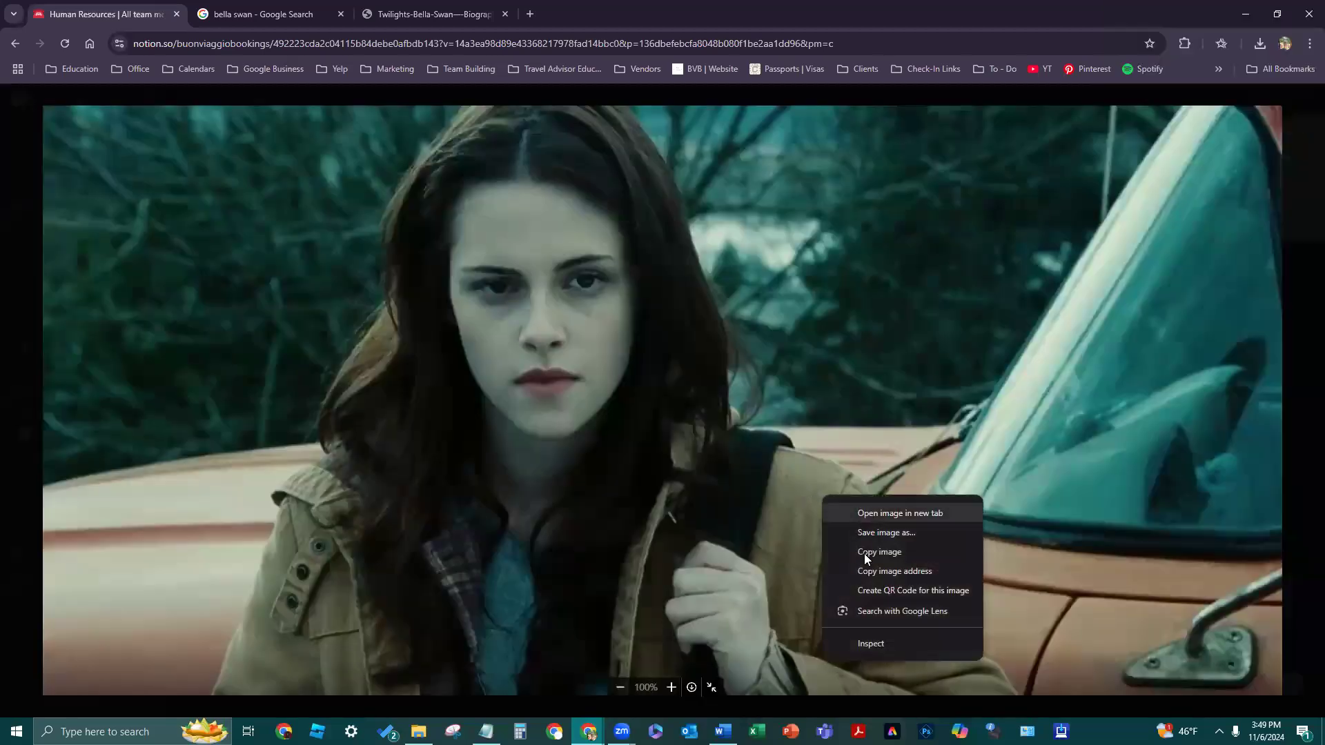
key(Escape)
key(Escape)
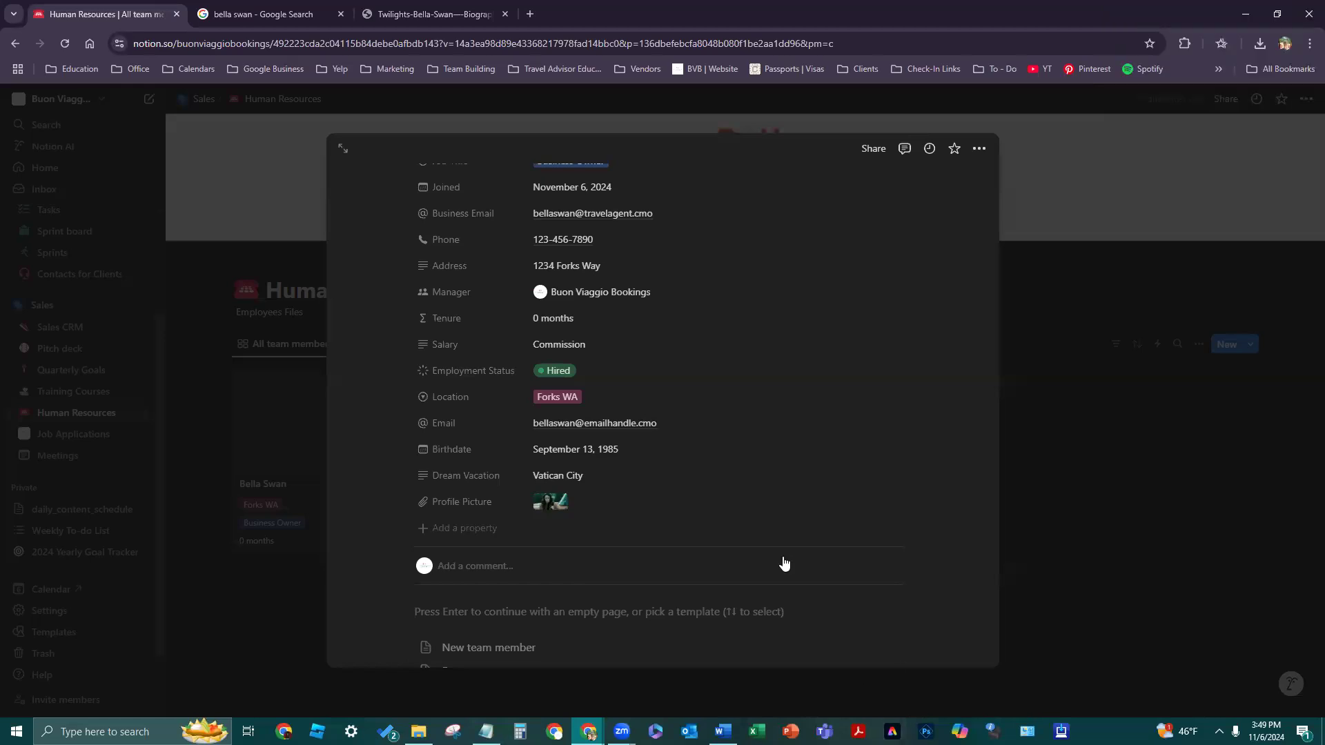
- Undo the stray page-body edit and add the missing final 'n' to the page title
click(720, 615)
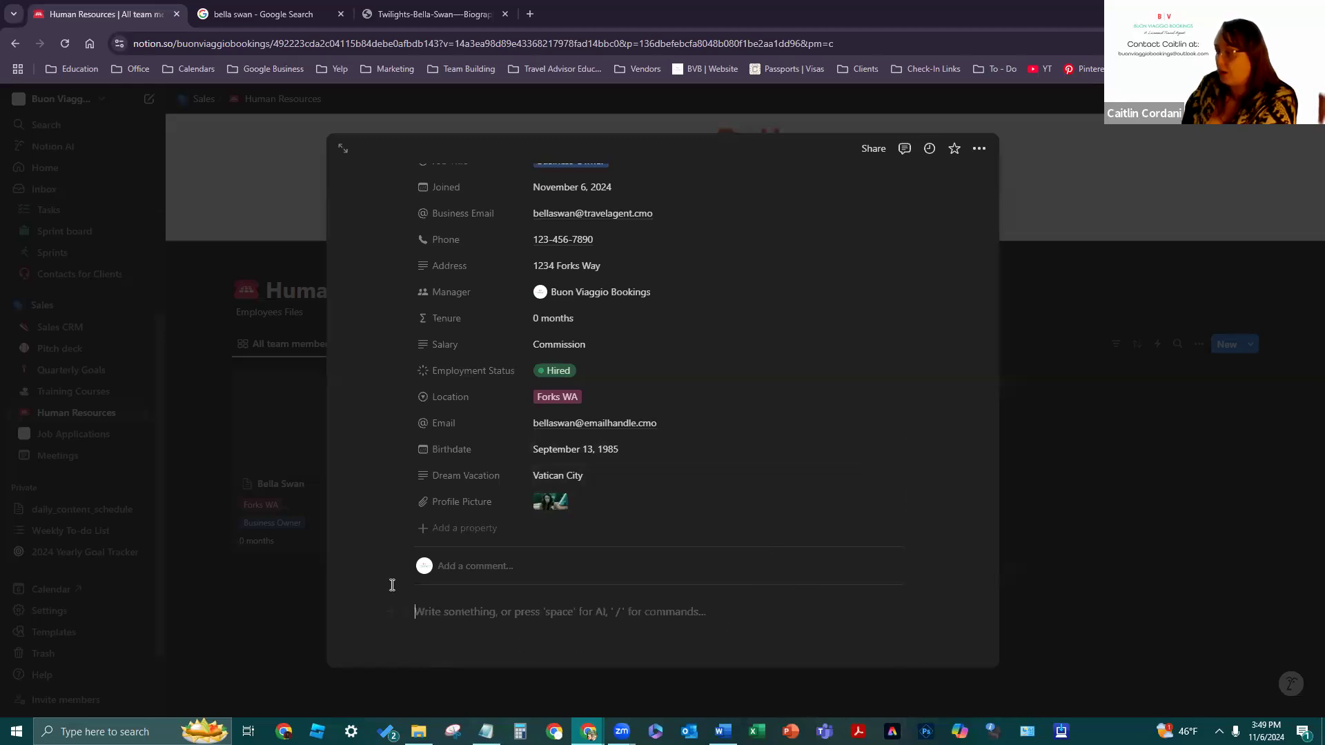
key(ctrl+z)
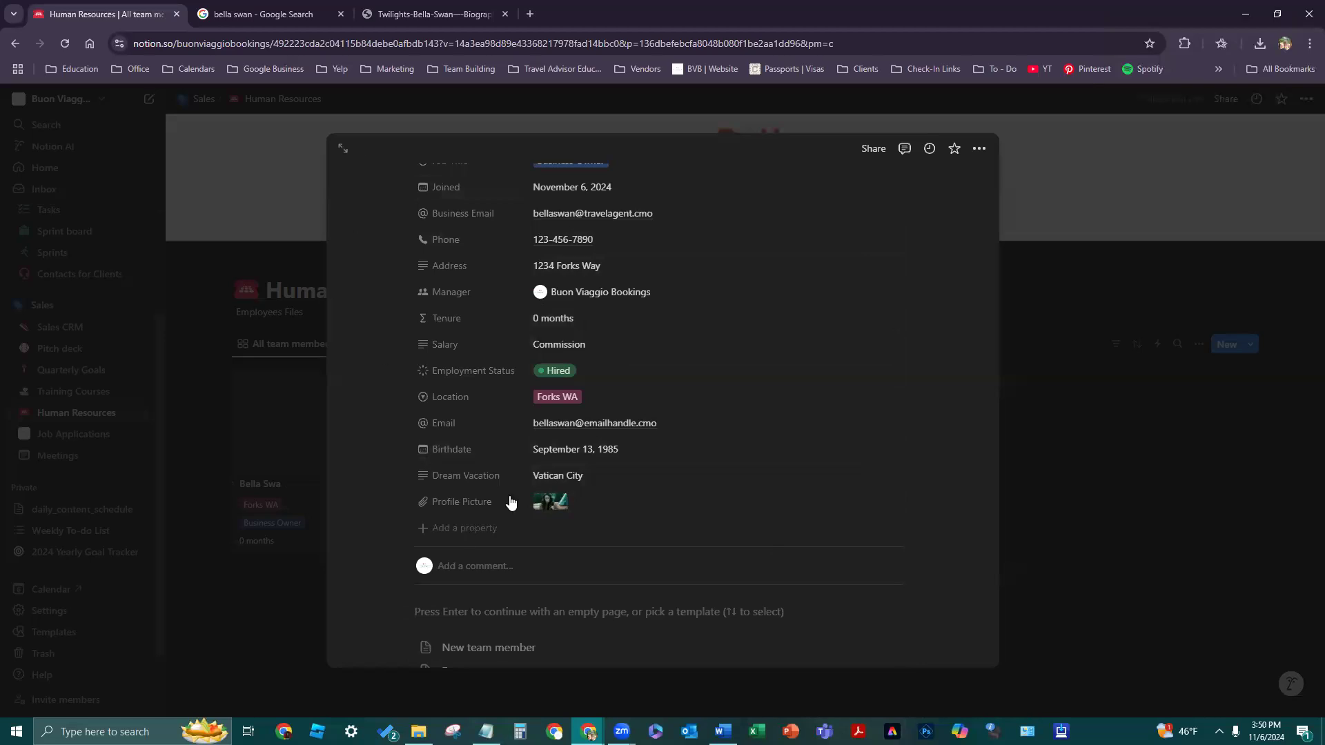
key(Return)
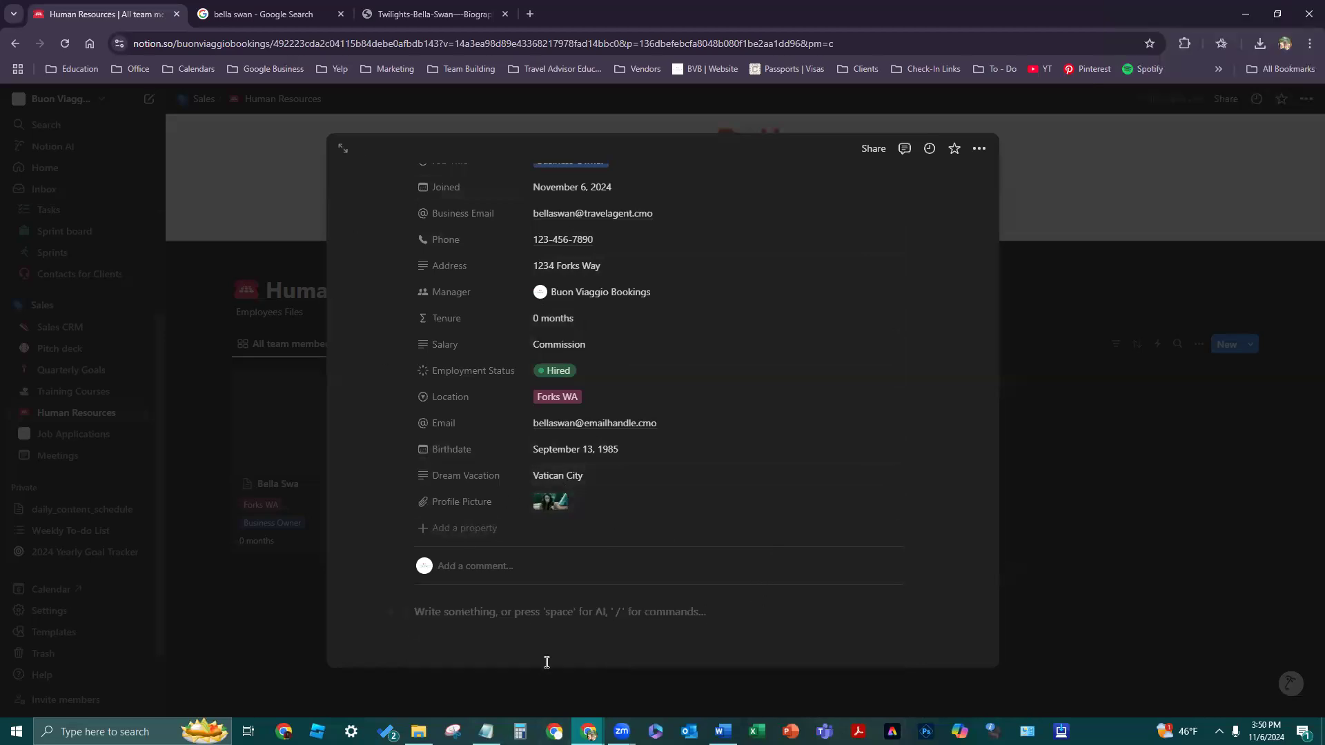
click(1111, 545)
click(377, 517)
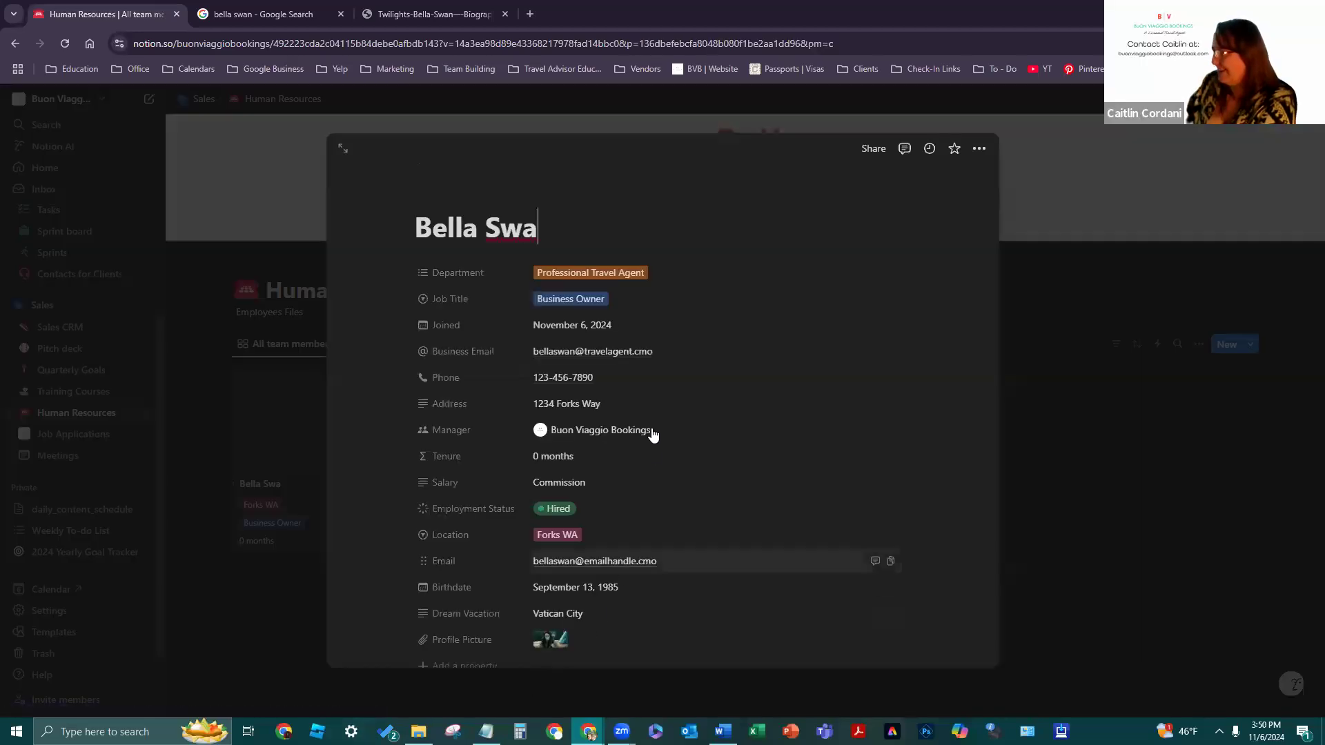
text(n)
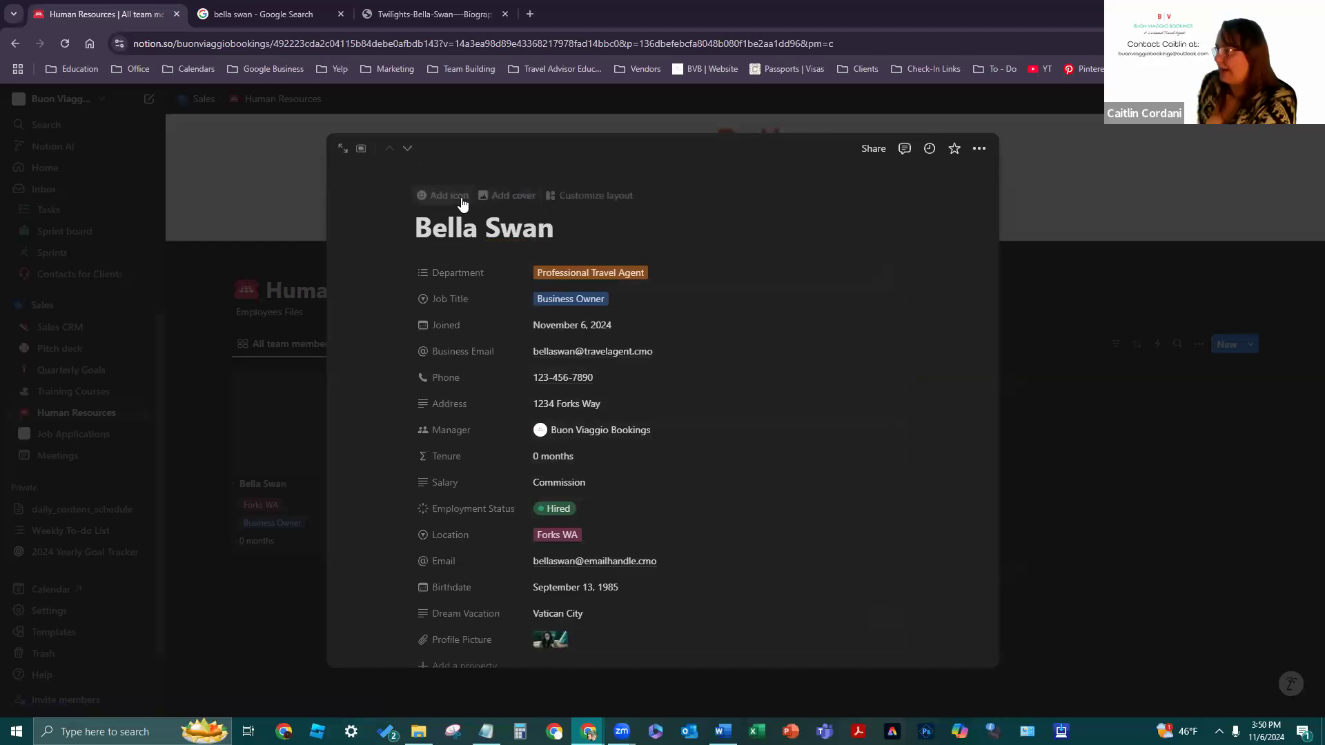
- Discard a trial diamond icon, add a cover, and browse the cover choices
click(460, 197)
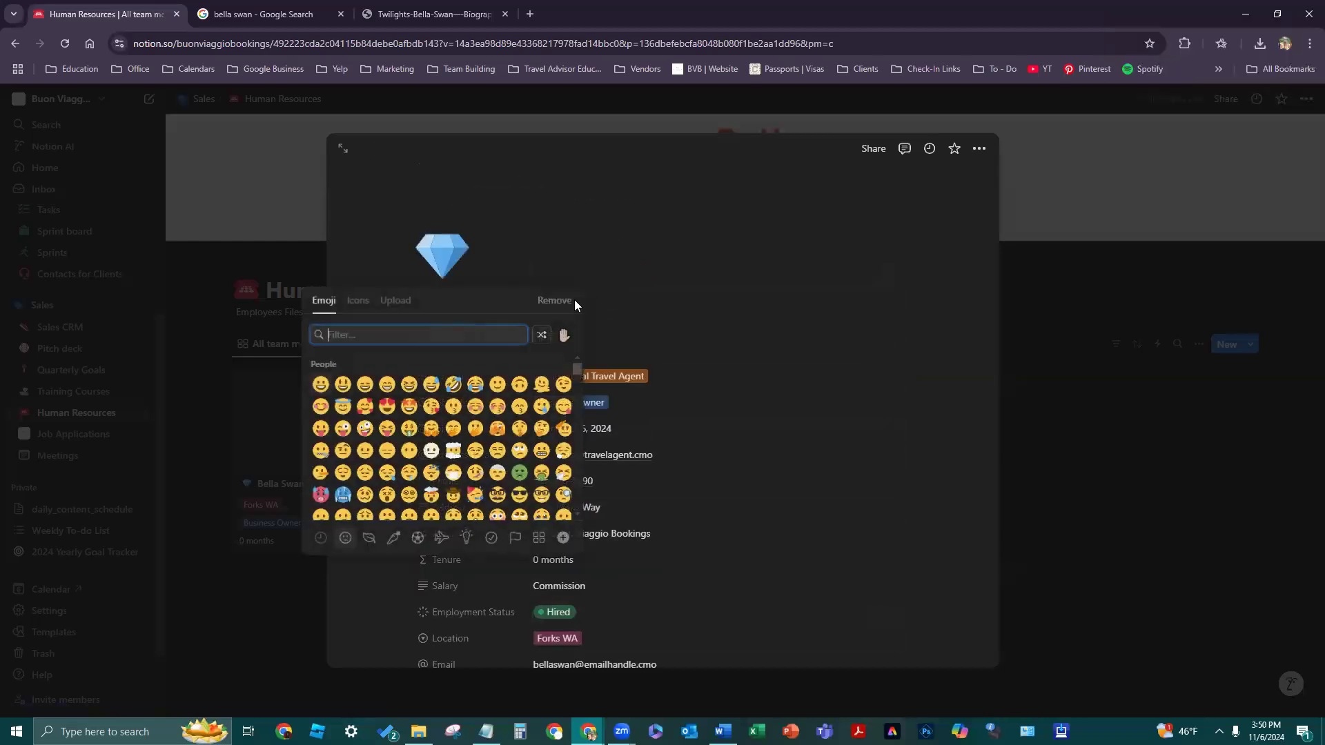
click(548, 300)
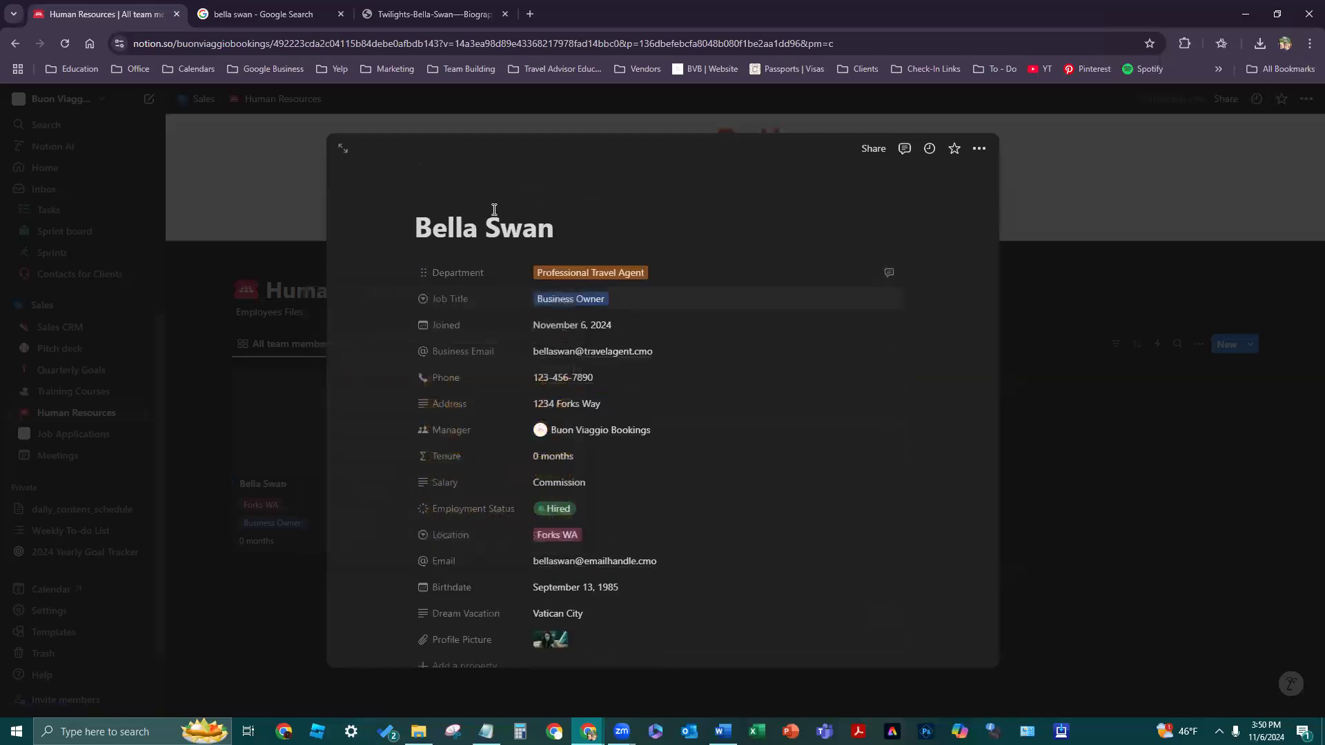
click(485, 196)
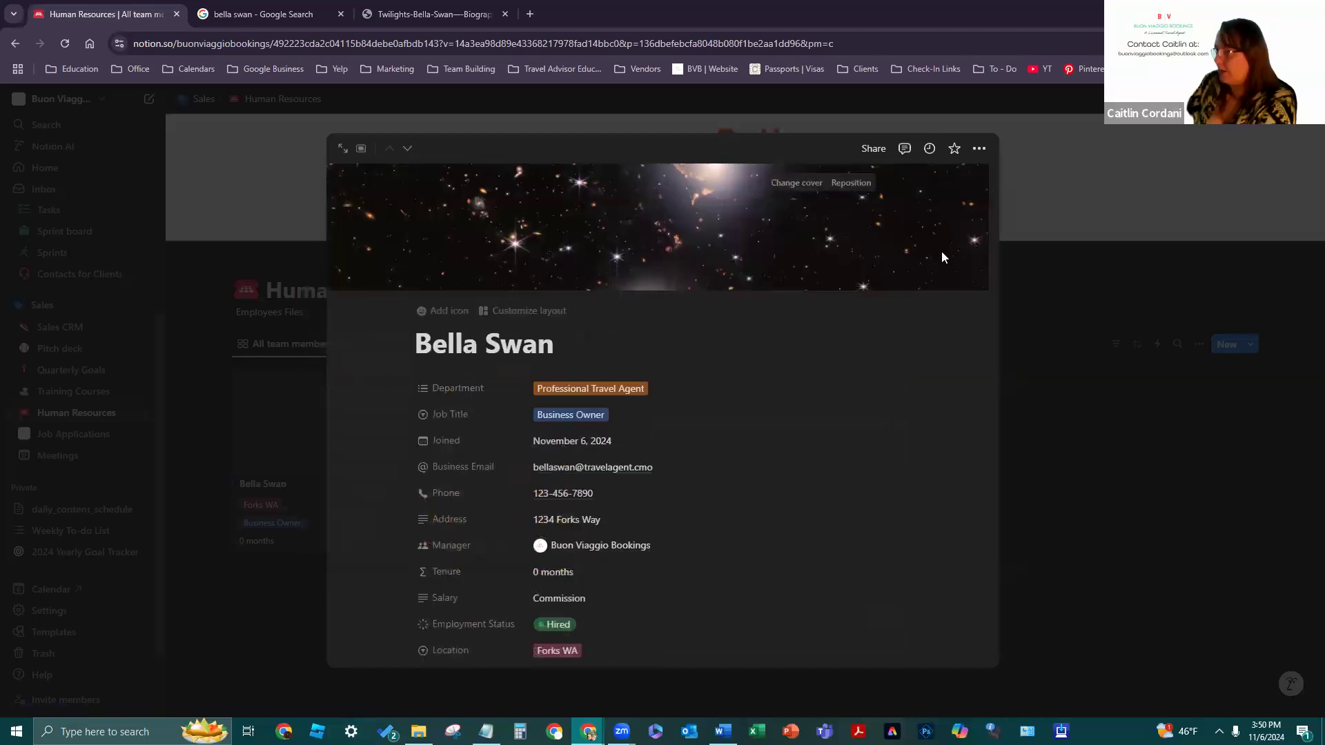
click(792, 182)
scroll(883, 455, down, 5)
scroll(879, 453, down, 10)
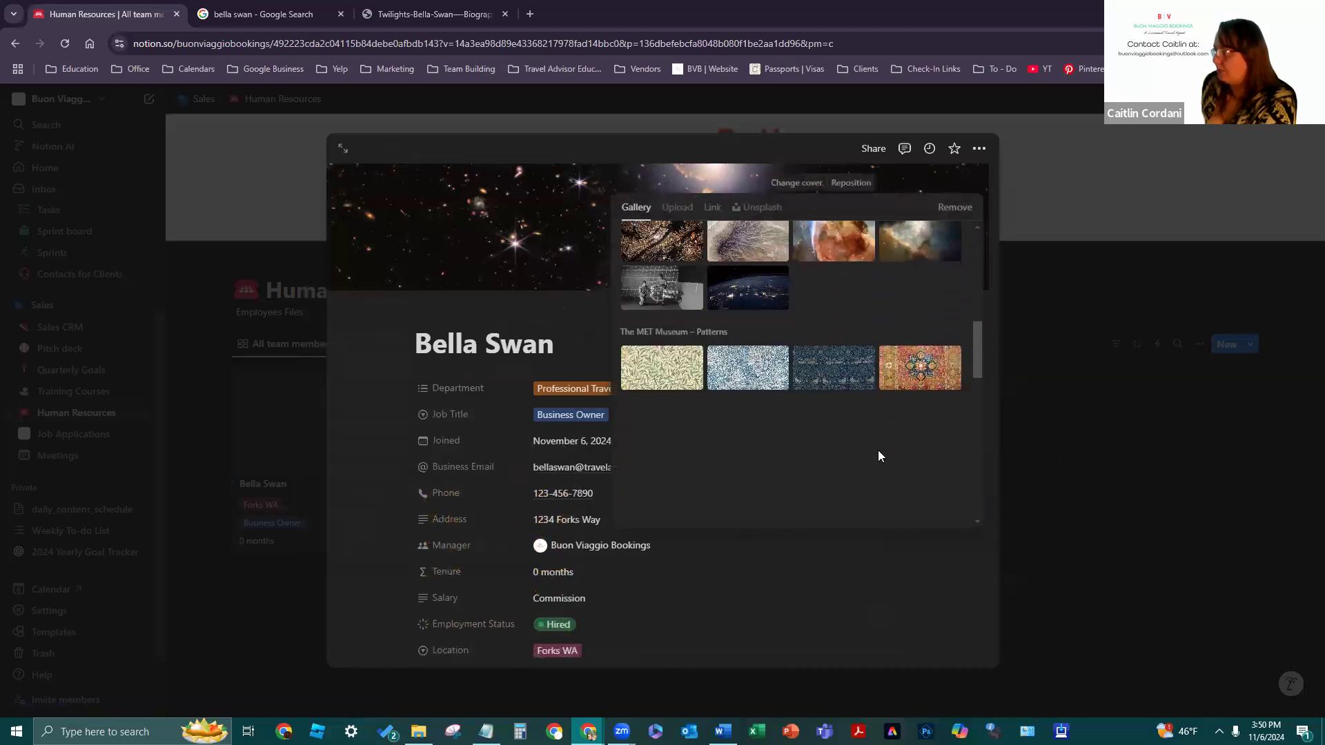
scroll(866, 439, up, 3)
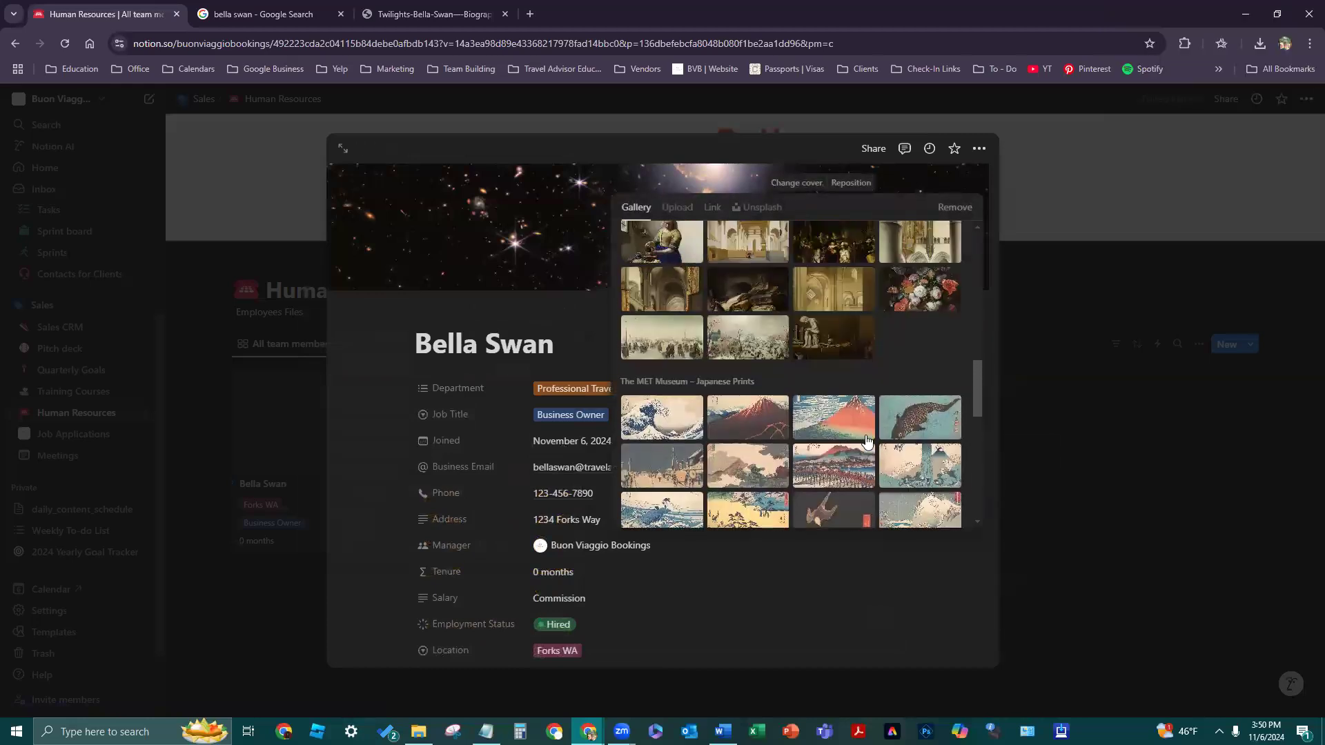
scroll(862, 421, down, 1)
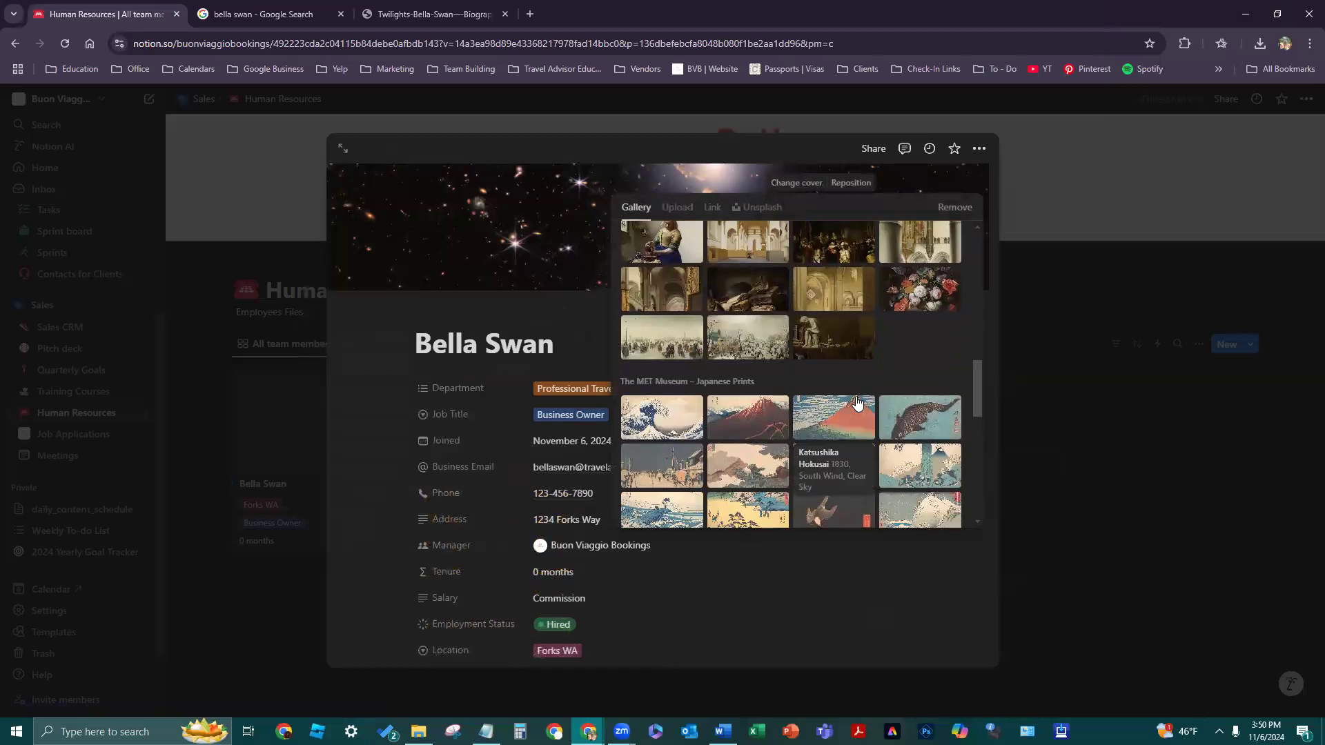
scroll(856, 403, down, 10)
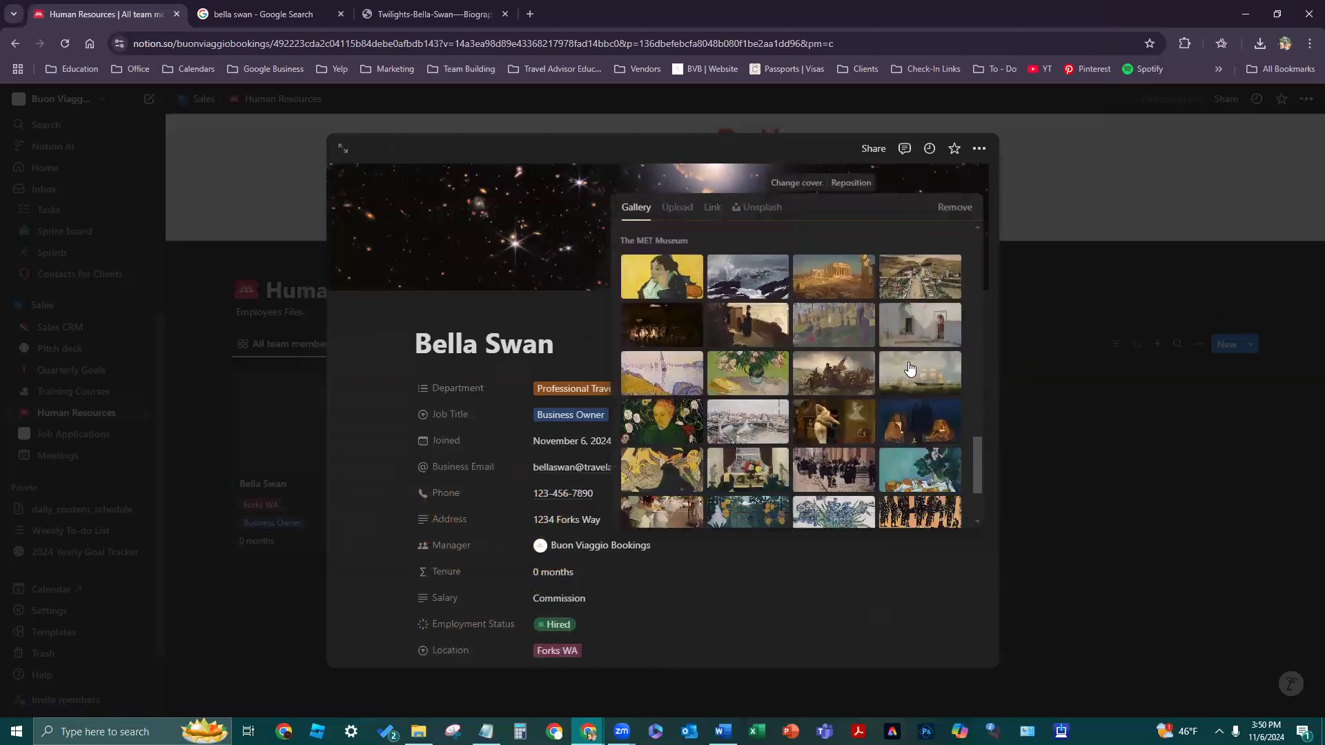
scroll(911, 369, up, 8)
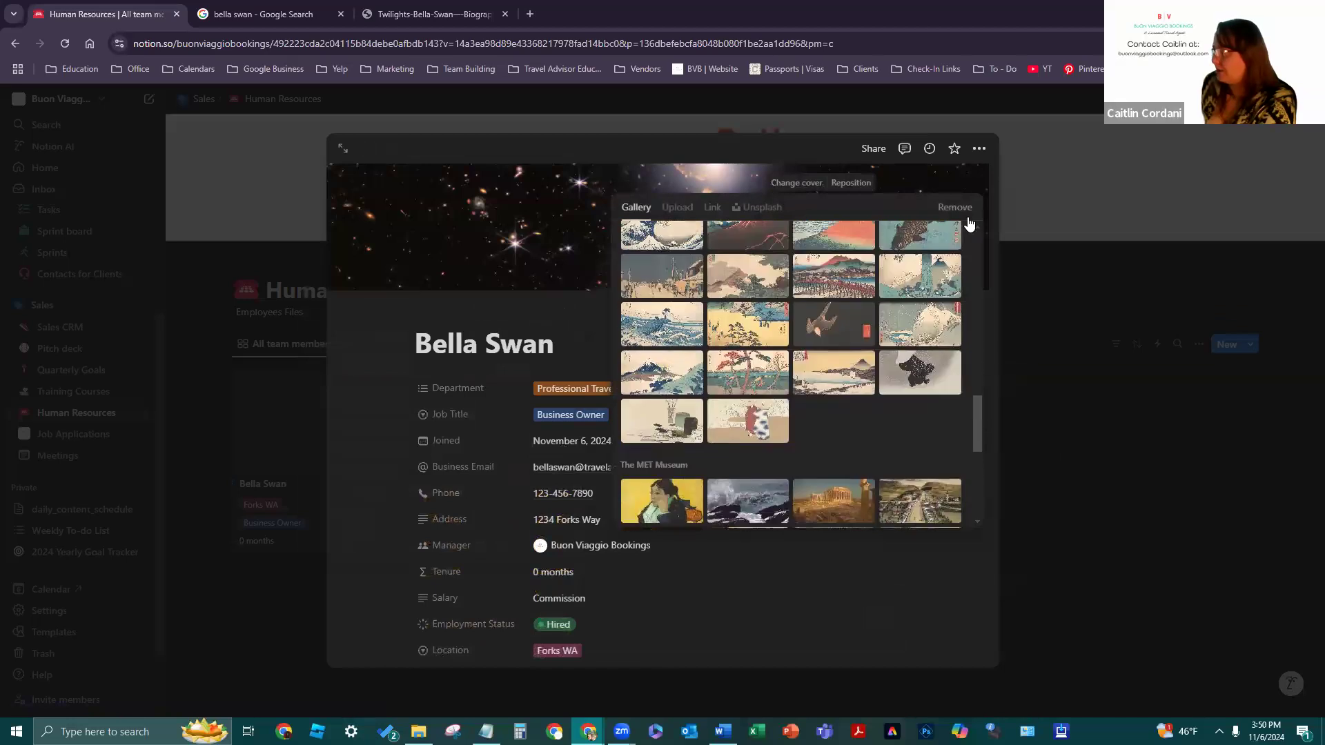
- Upload the character's photo as cover, shift it down to show her face, and reopen the page
click(669, 207)
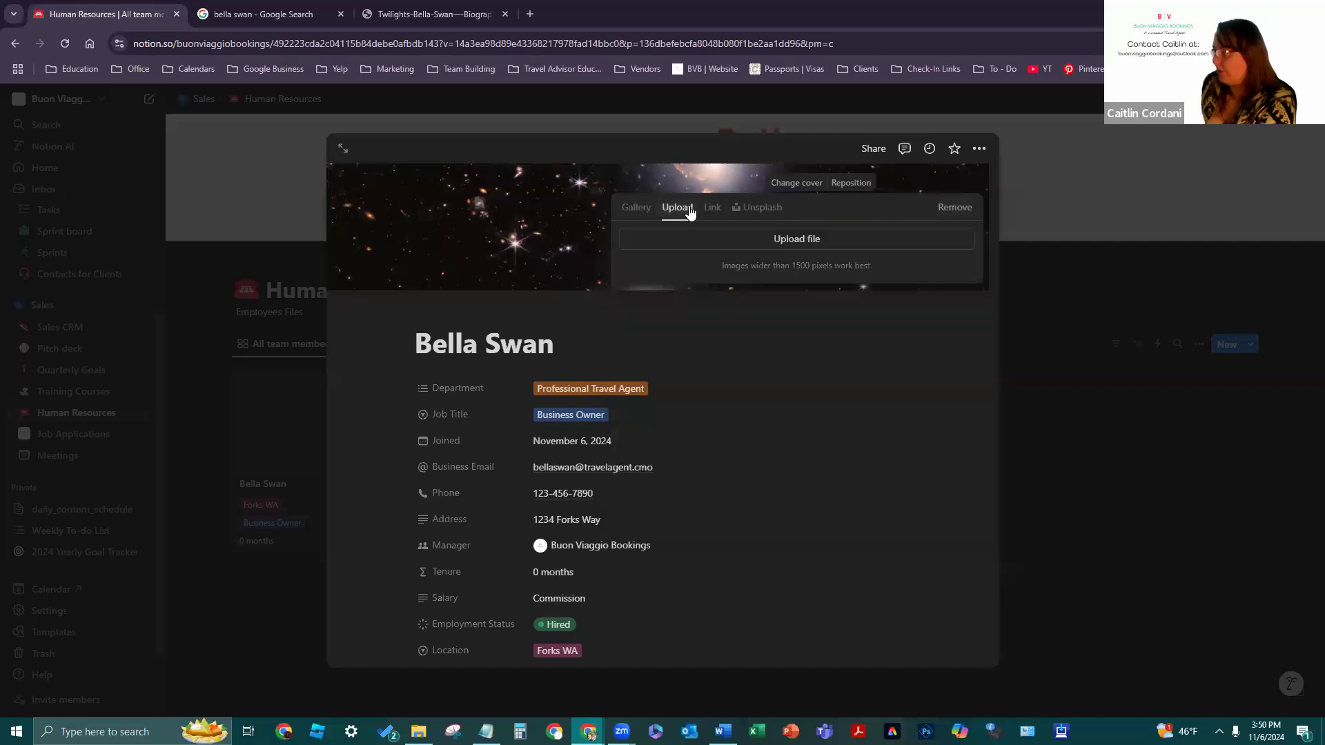
click(710, 208)
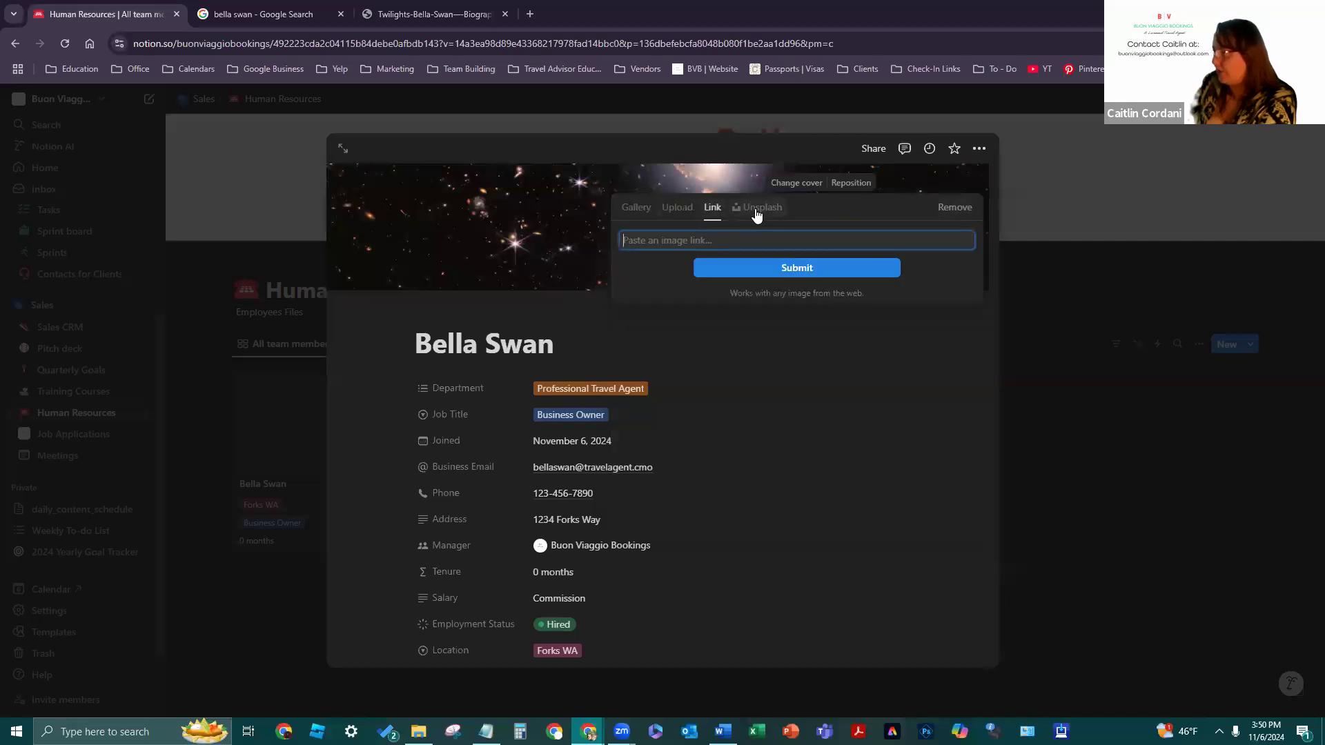
click(676, 207)
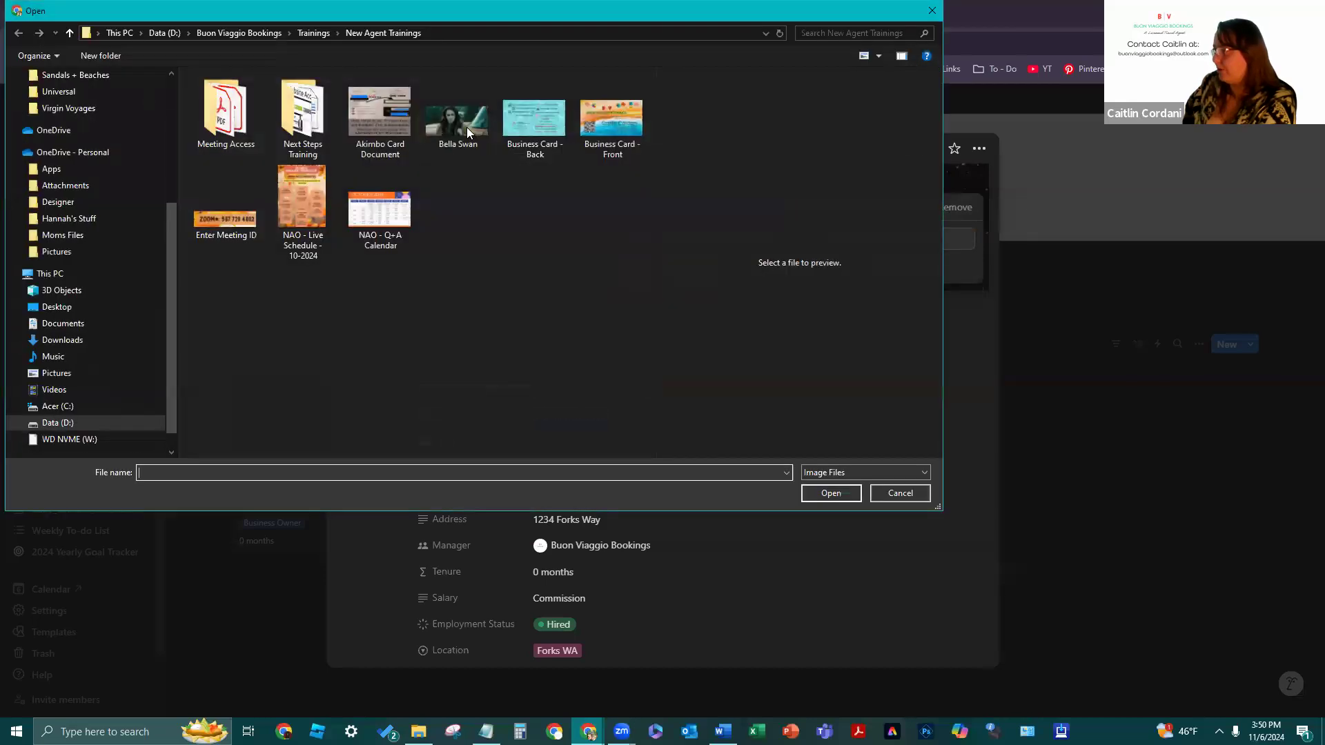
click(461, 121)
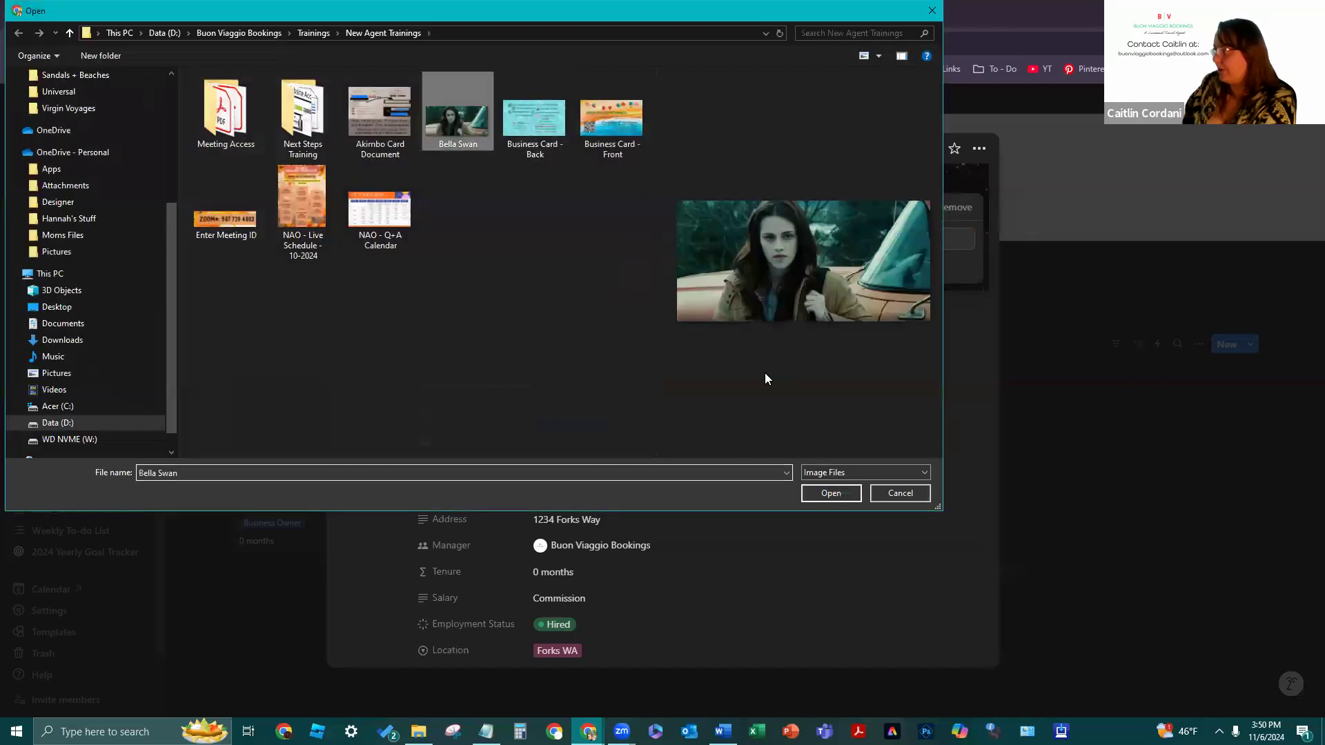
click(849, 495)
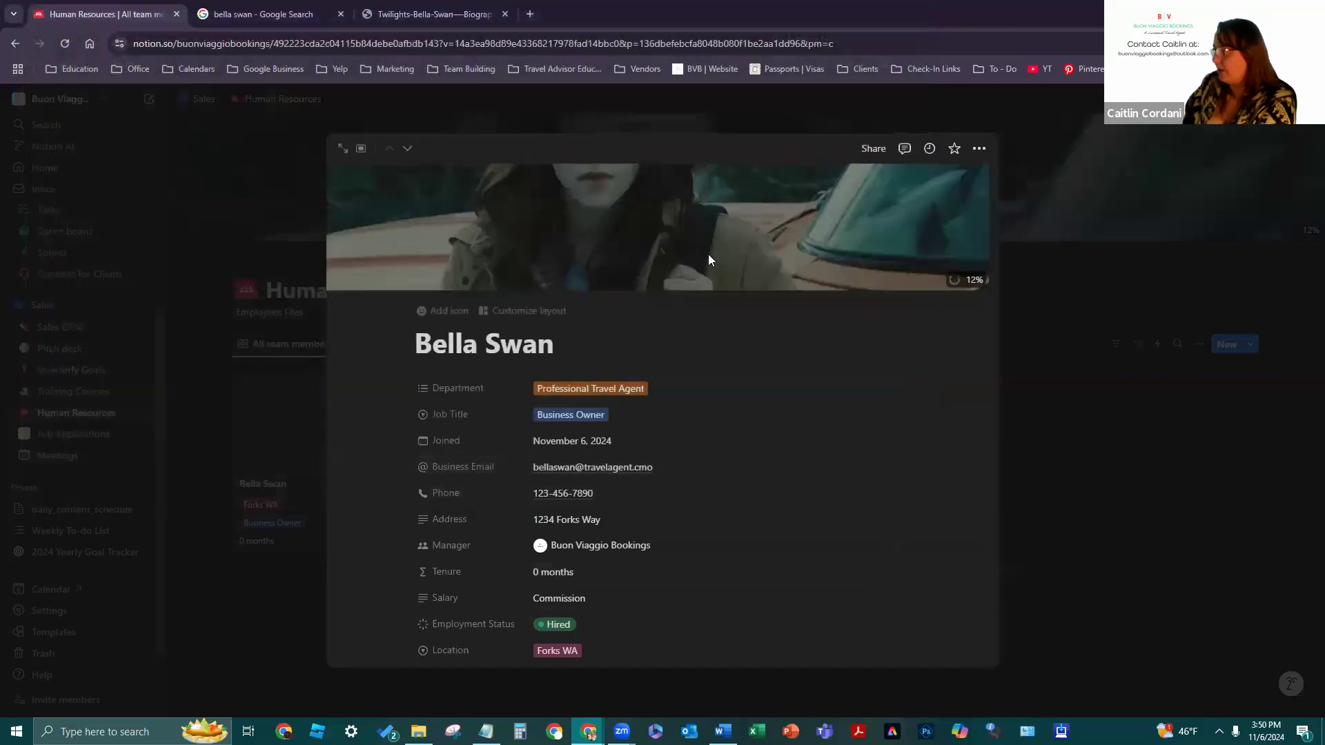
click(854, 260)
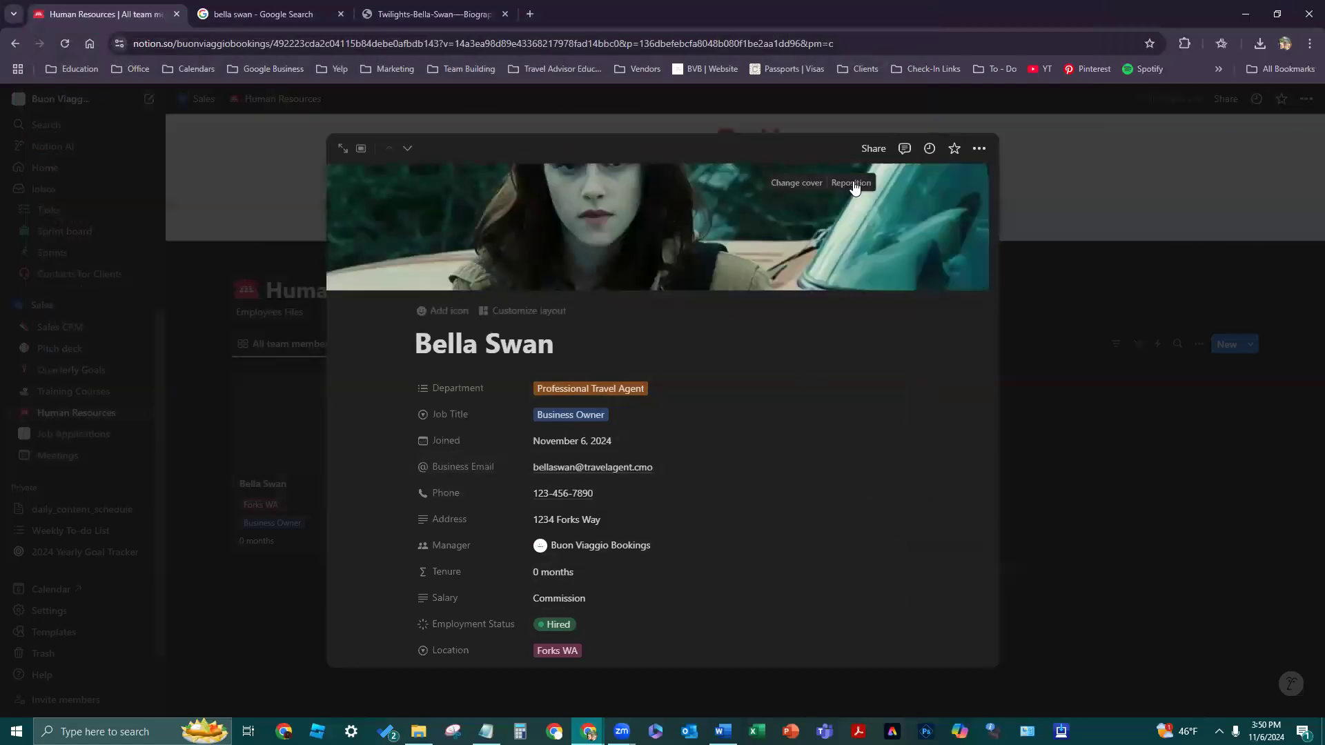
drag(861, 236, 875, 306)
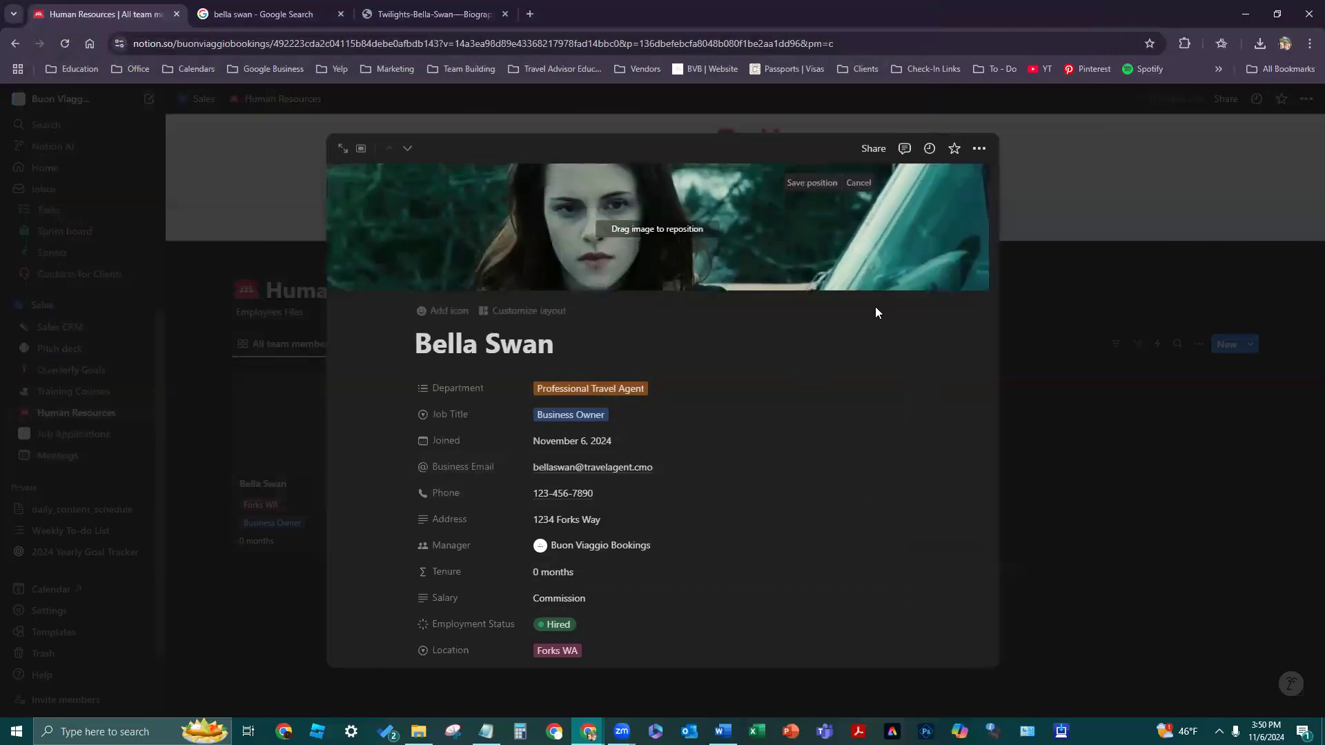
click(1119, 376)
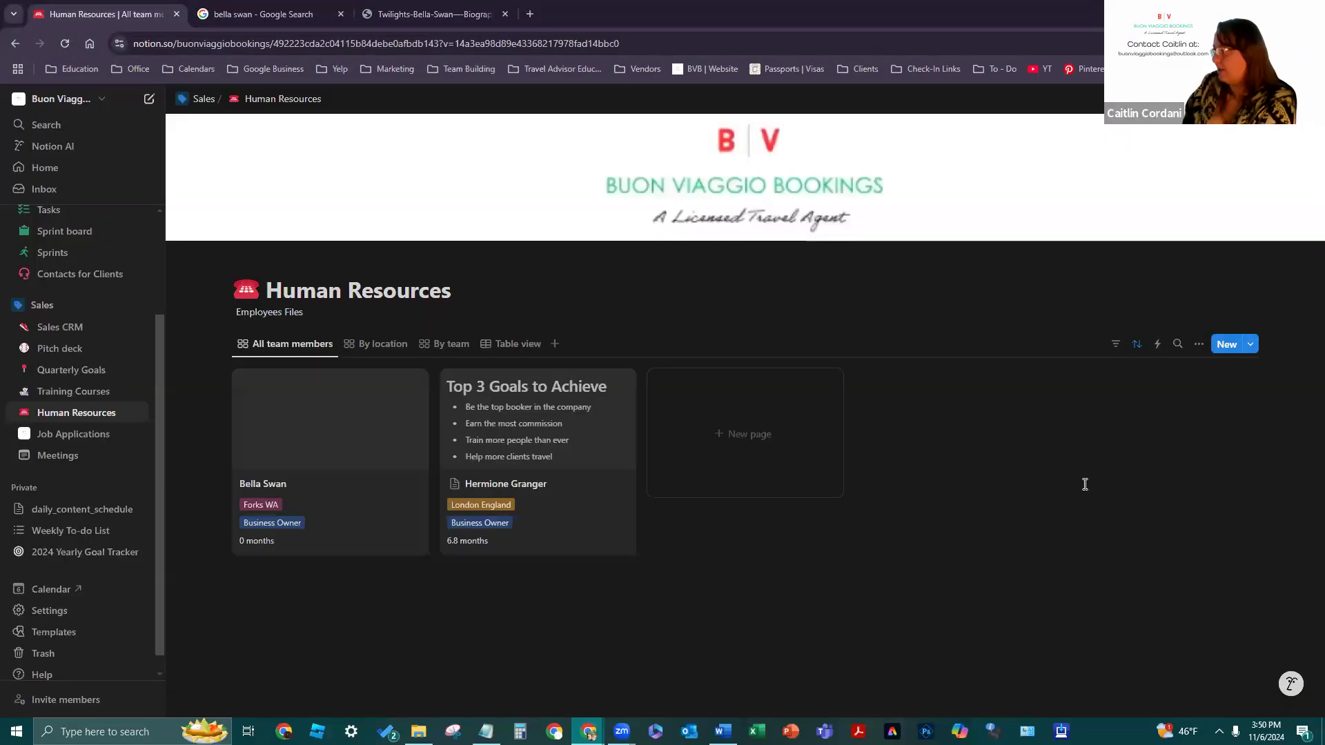
click(325, 529)
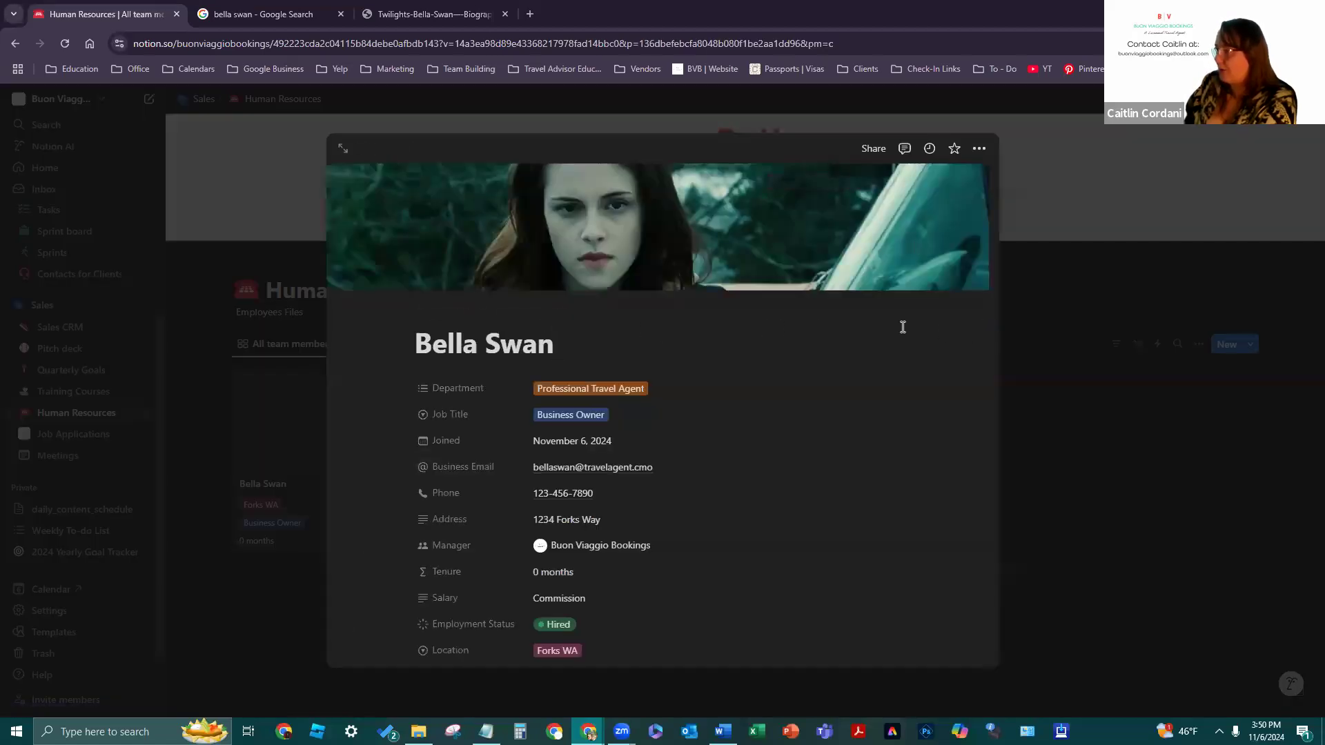
- Open the page layout editor for Bella Swan's page and dismiss the getting-started tip
click(541, 317)
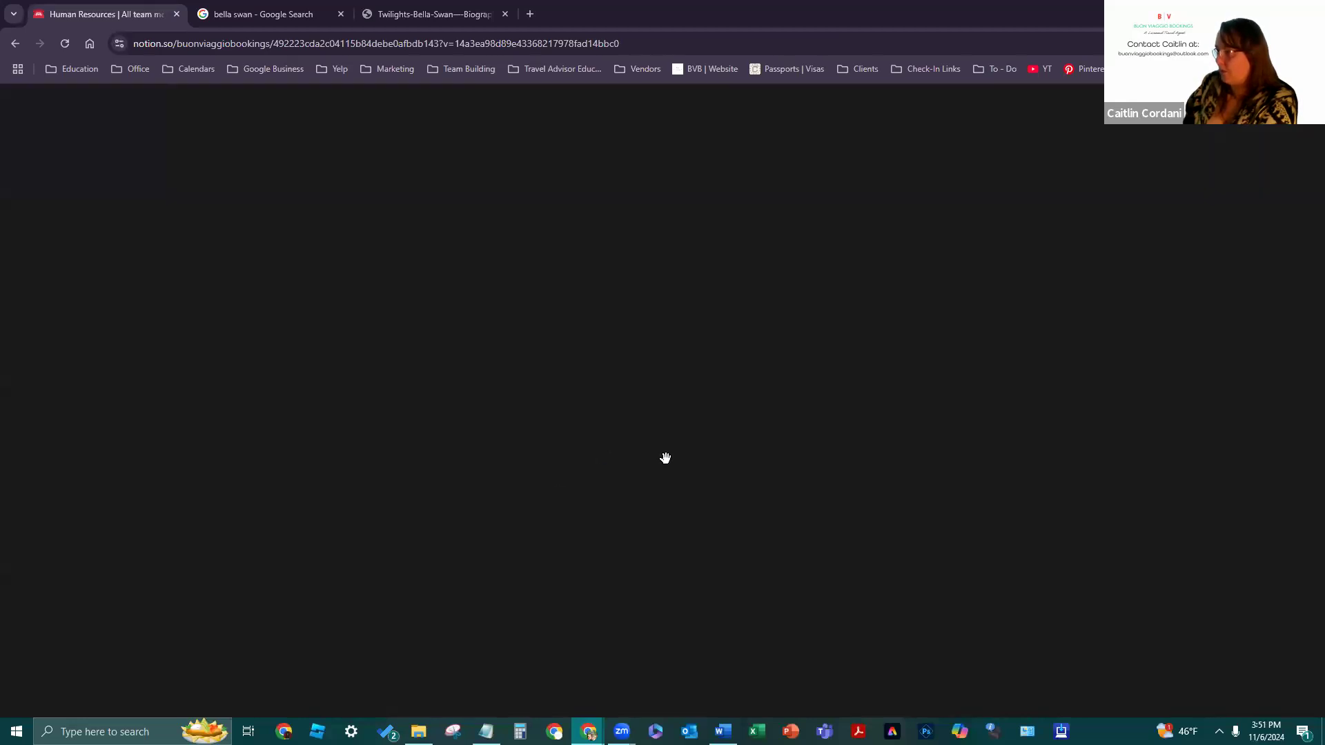
scroll(932, 405, down, 3)
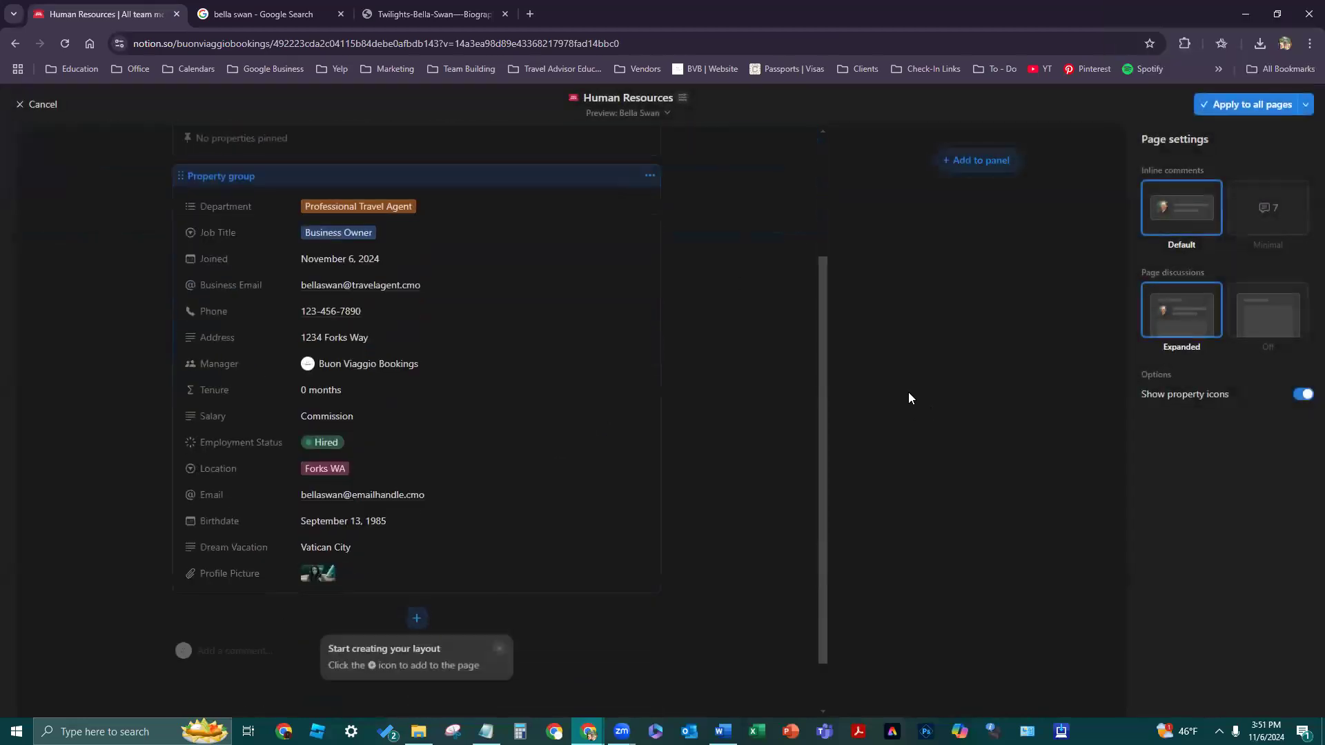
click(498, 652)
scroll(467, 478, up, 3)
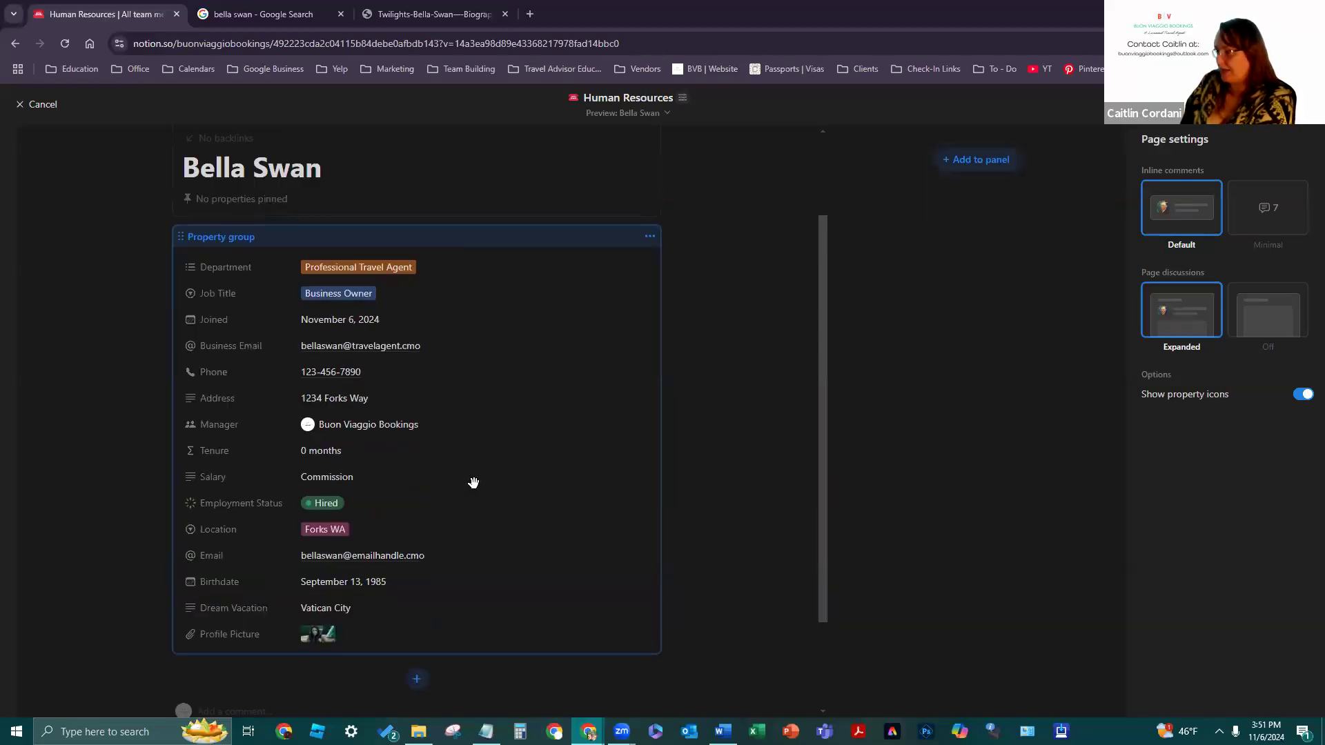
scroll(473, 483, down, 5)
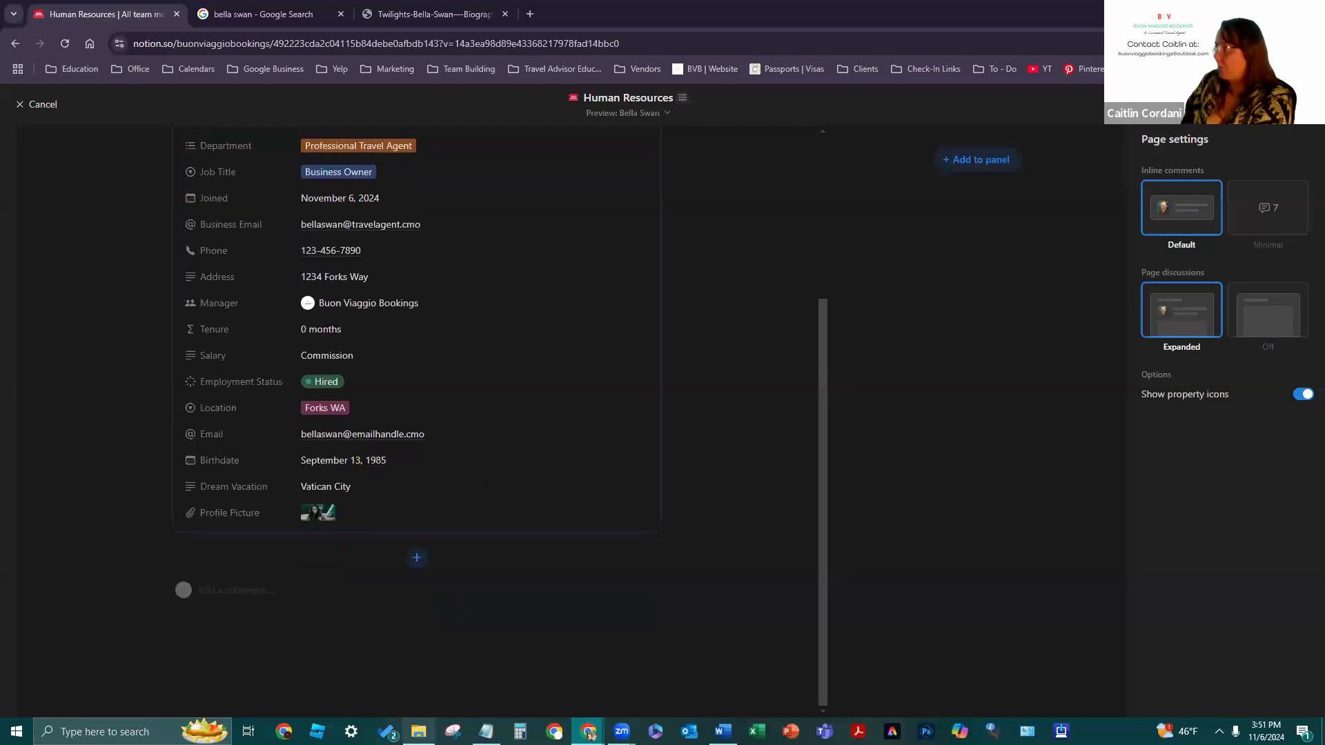
- Try the Inline comments and Page discussions options, ending with minimal inline comments and discussions on
mouse_move(419, 730)
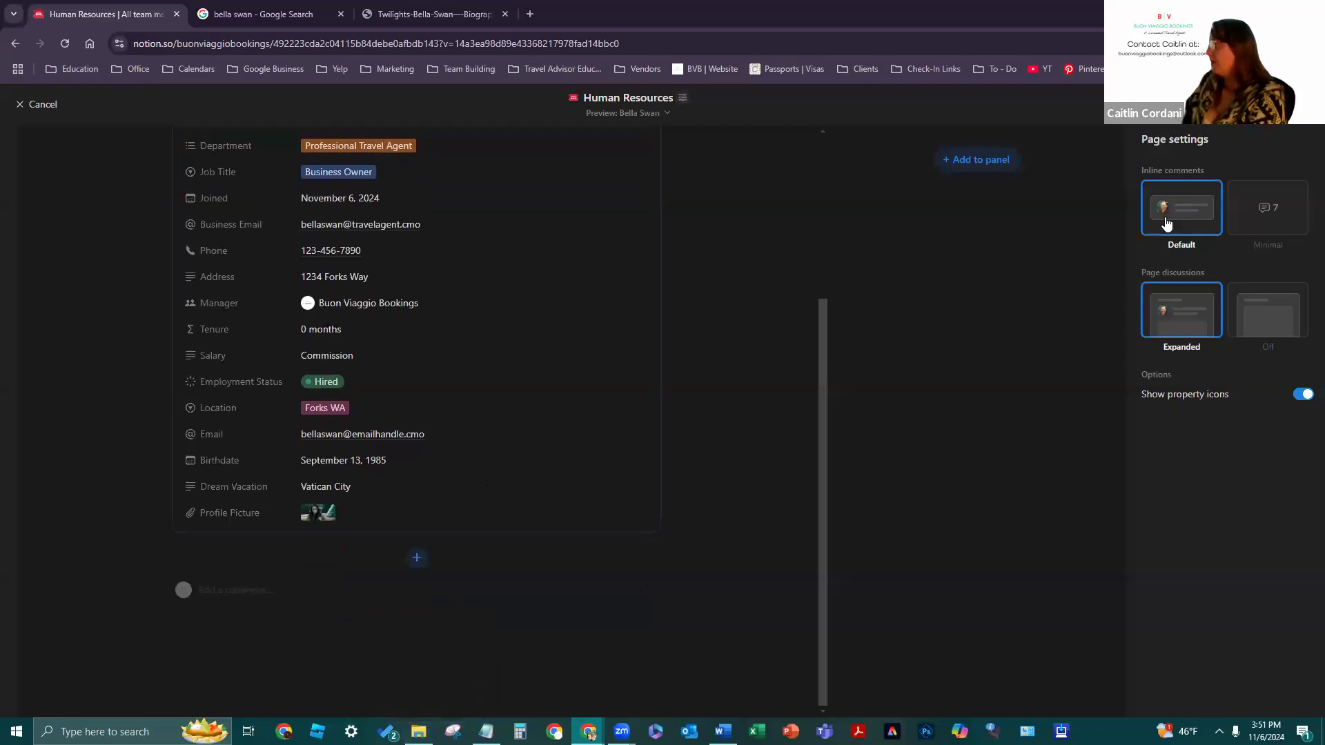
click(1245, 214)
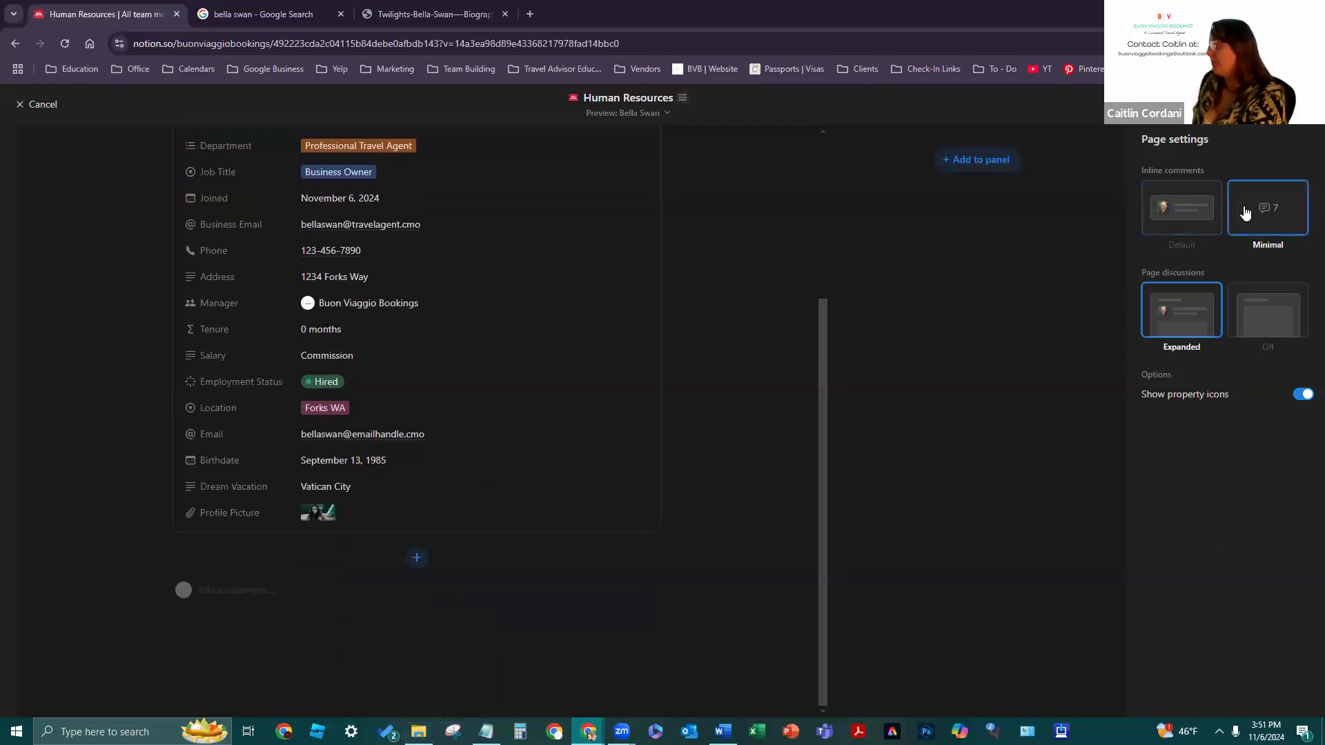
click(1196, 234)
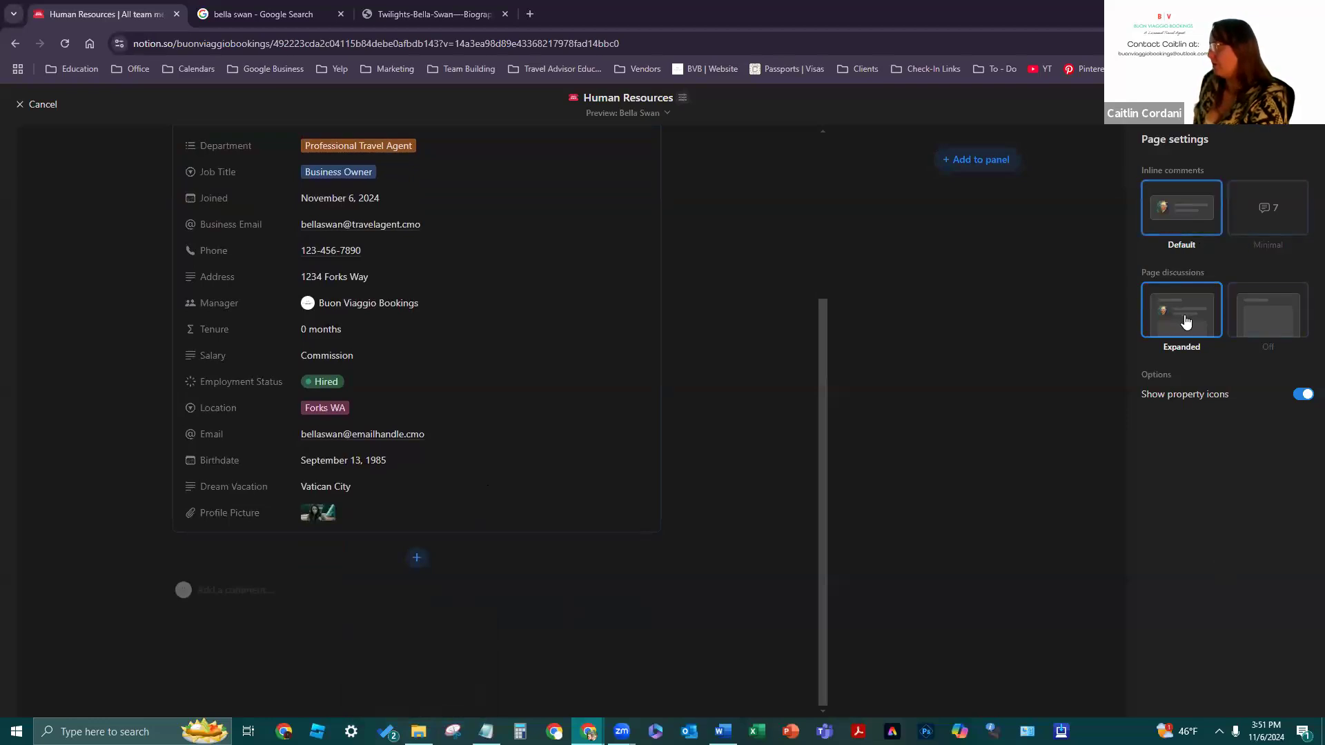
click(1237, 319)
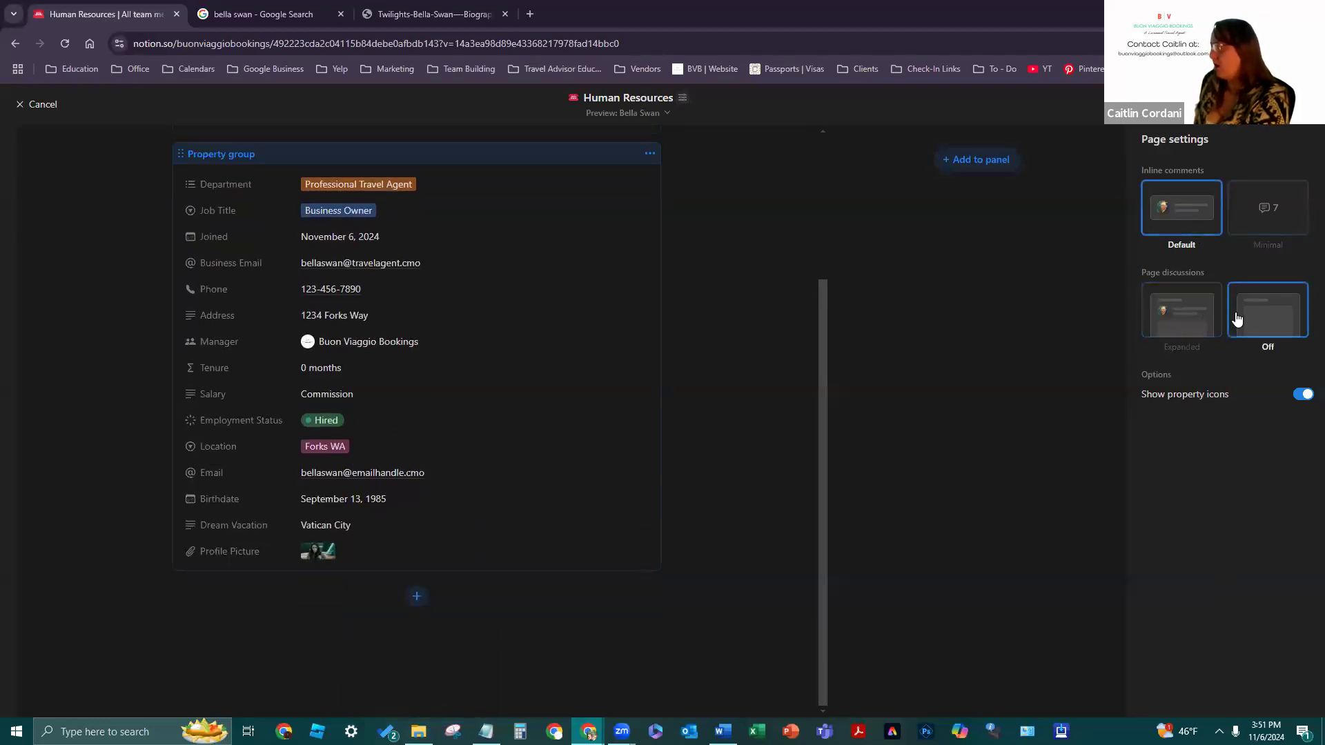
click(1195, 319)
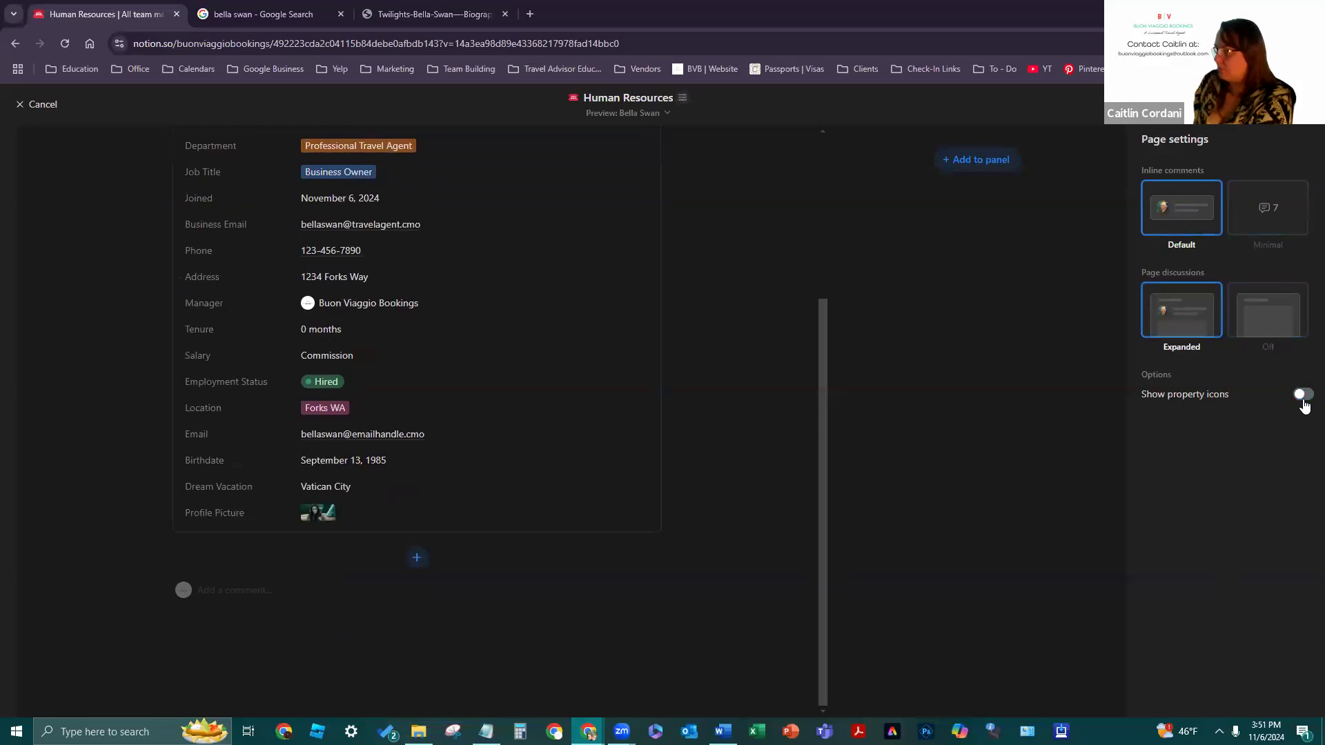
scroll(703, 491, up, 5)
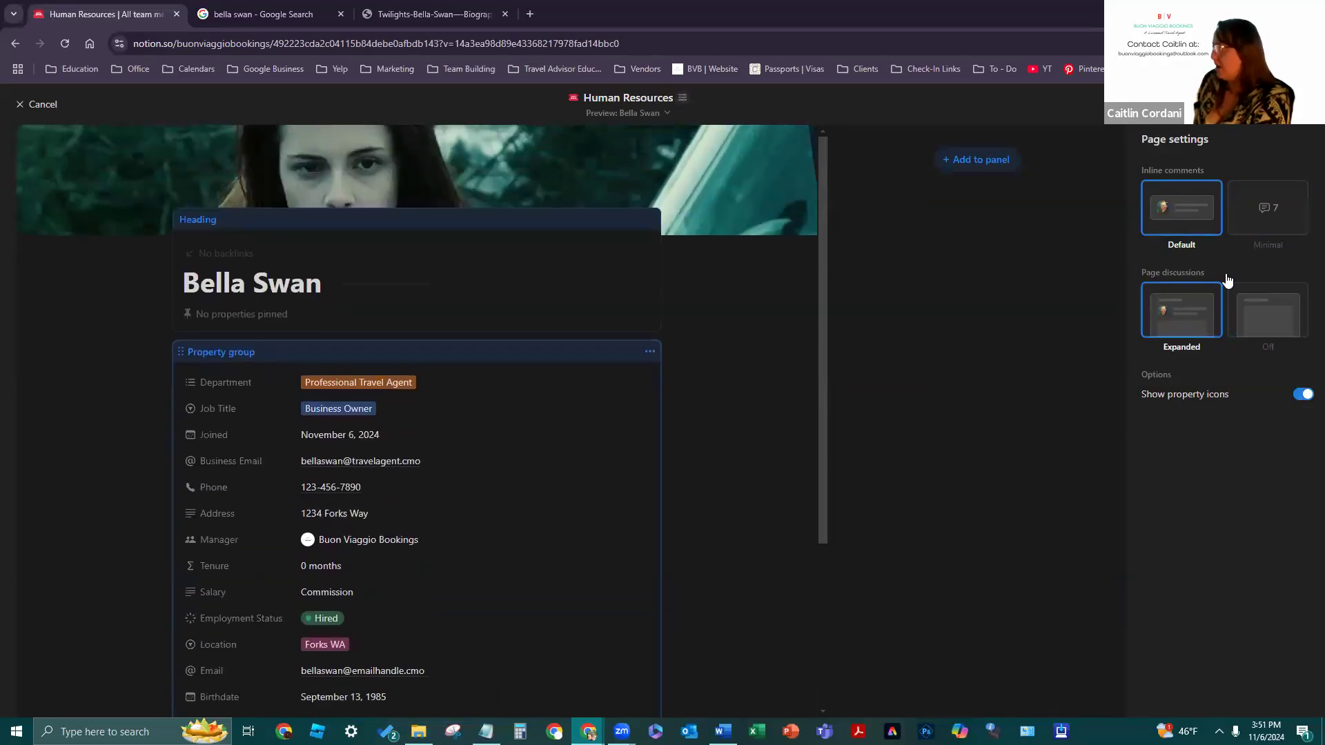
click(1267, 207)
scroll(491, 514, down, 3)
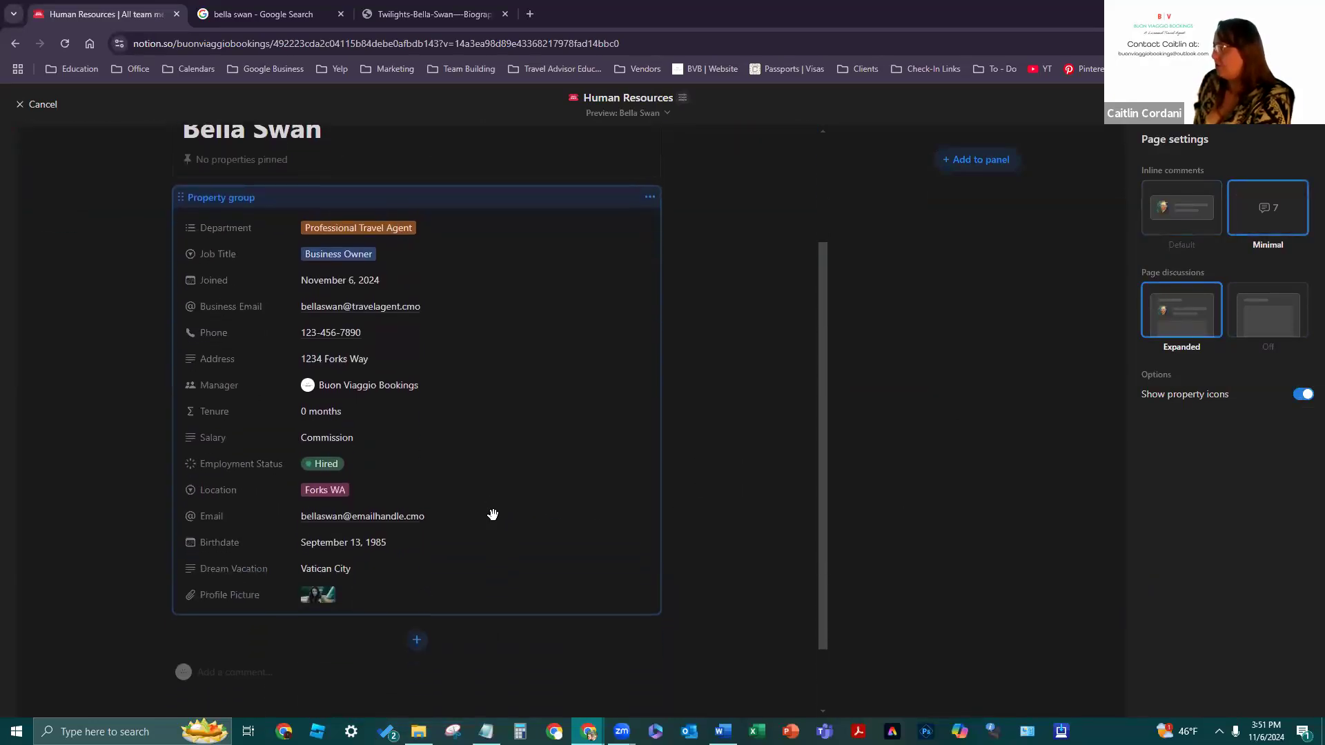
scroll(621, 379, up, 3)
- Move the property group into the side panel, then back into the page body
click(654, 326)
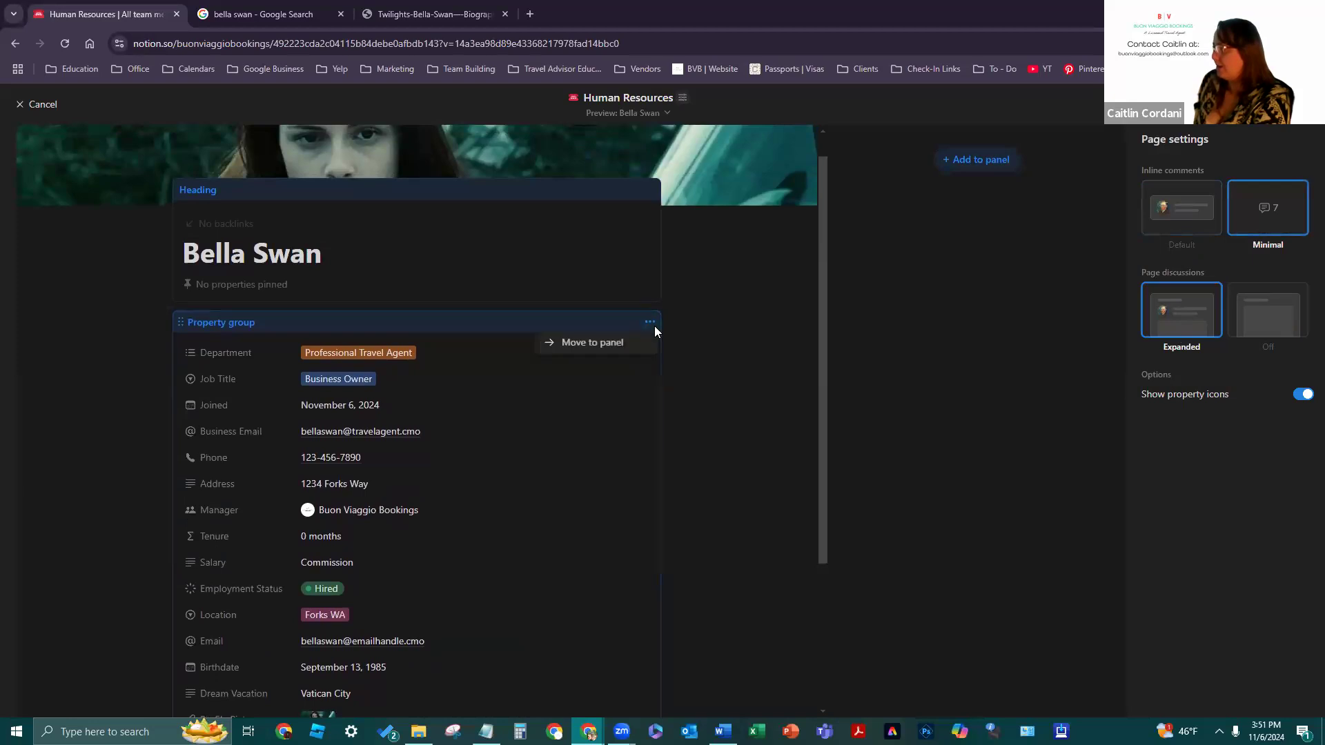
click(613, 344)
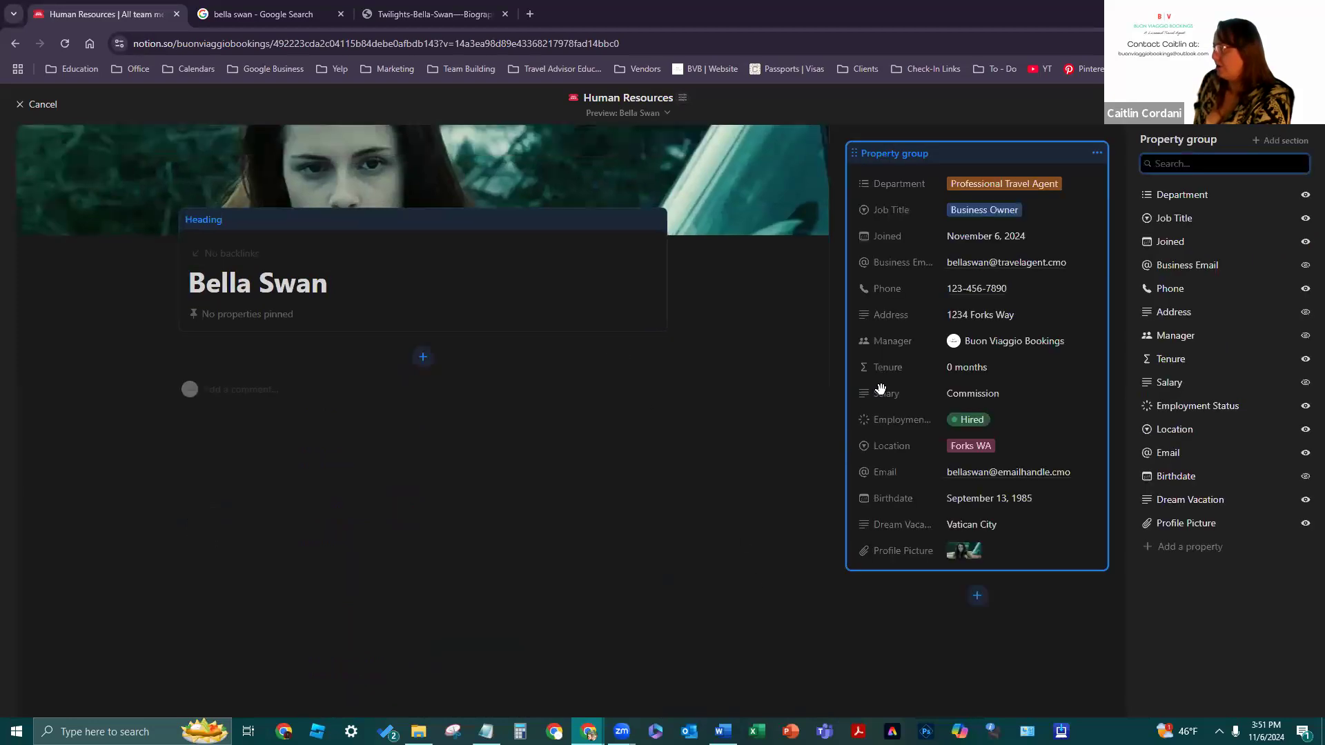
click(1098, 157)
click(1083, 177)
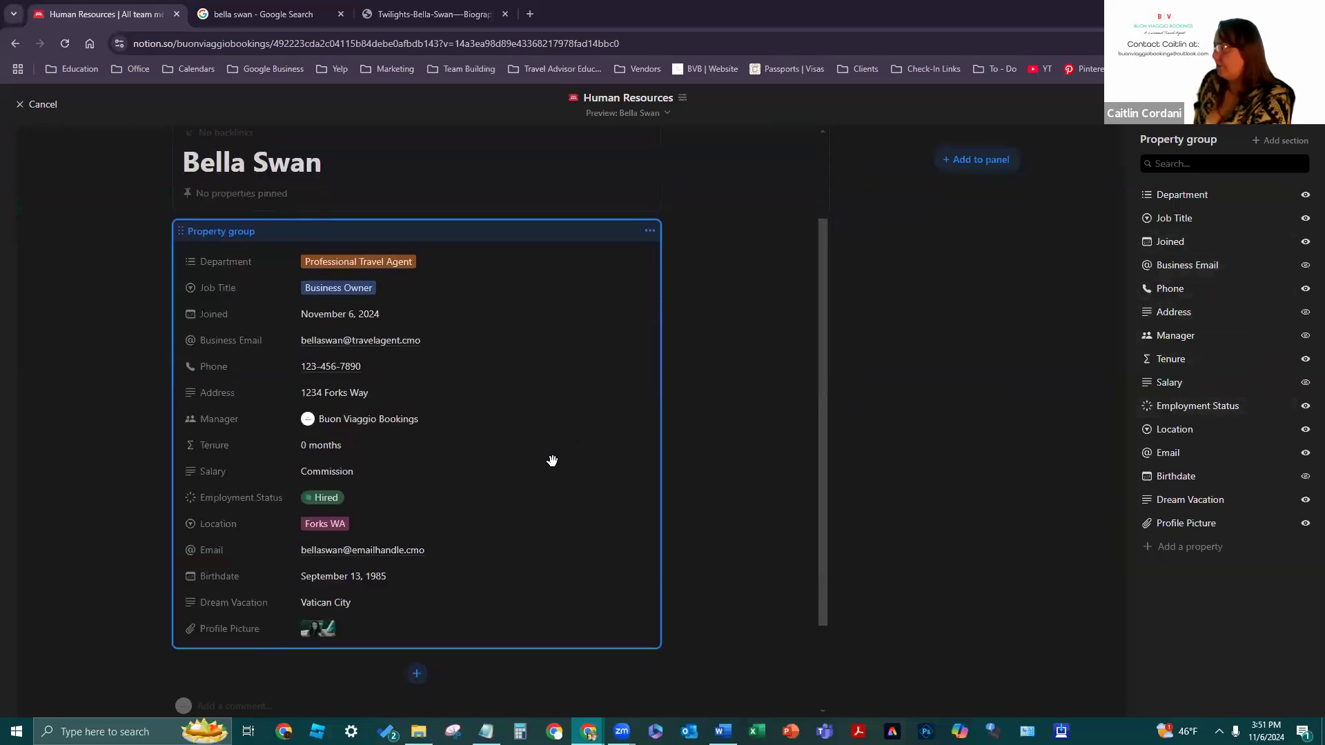
scroll(503, 581, down, 2)
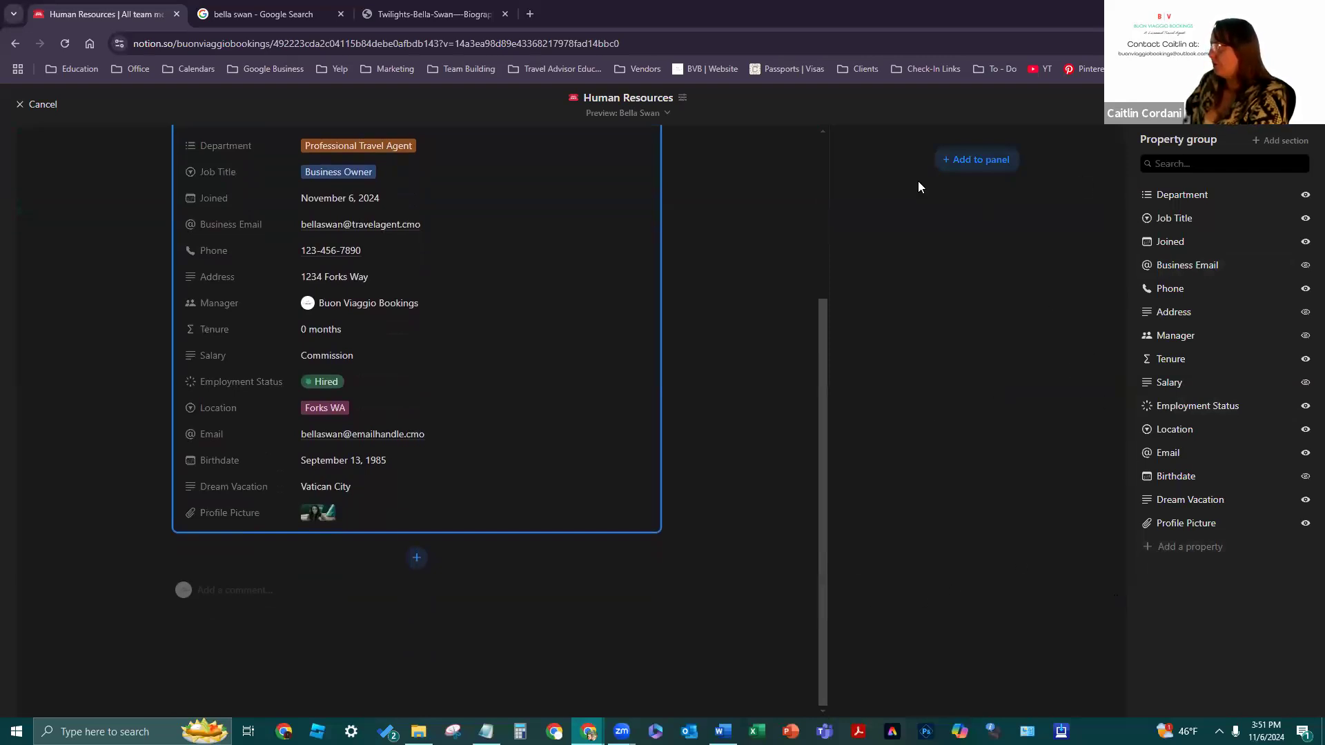
- Discard the layout changes, check the Employment Status choices, and return to Human Resources
click(38, 105)
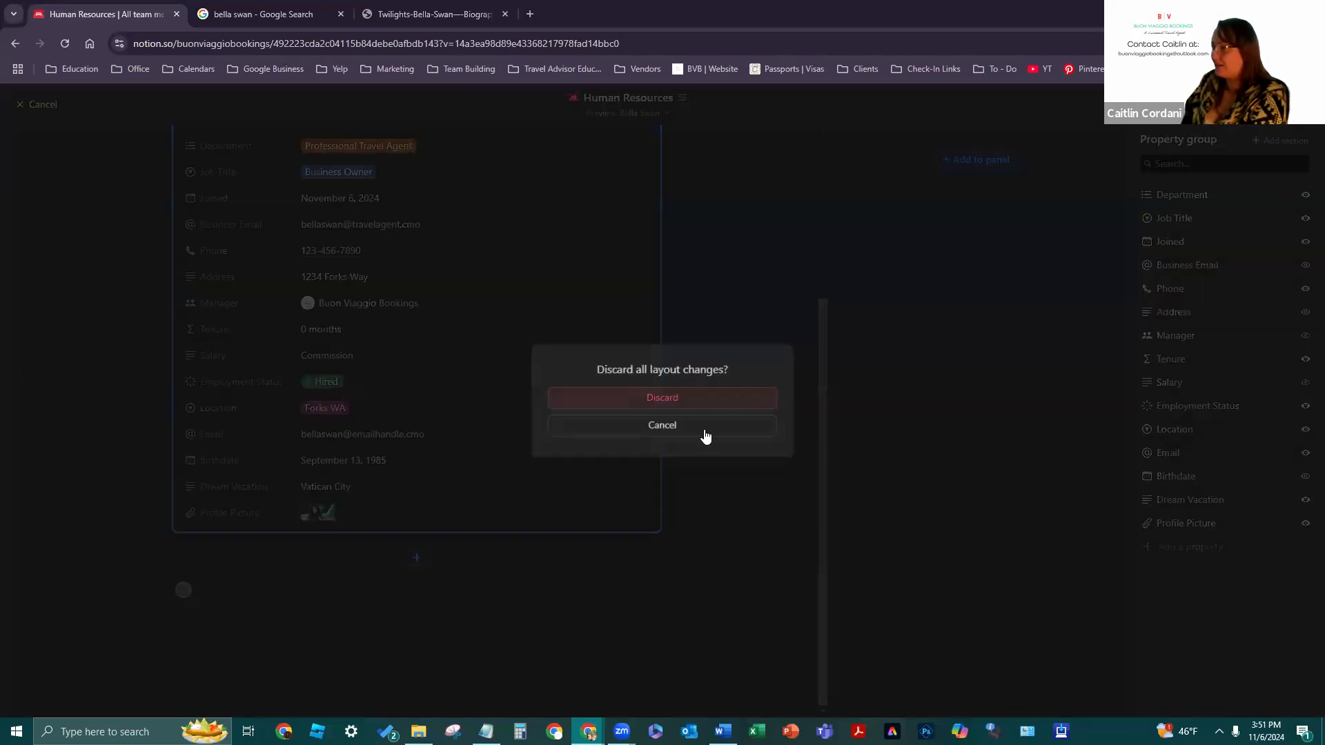
click(690, 396)
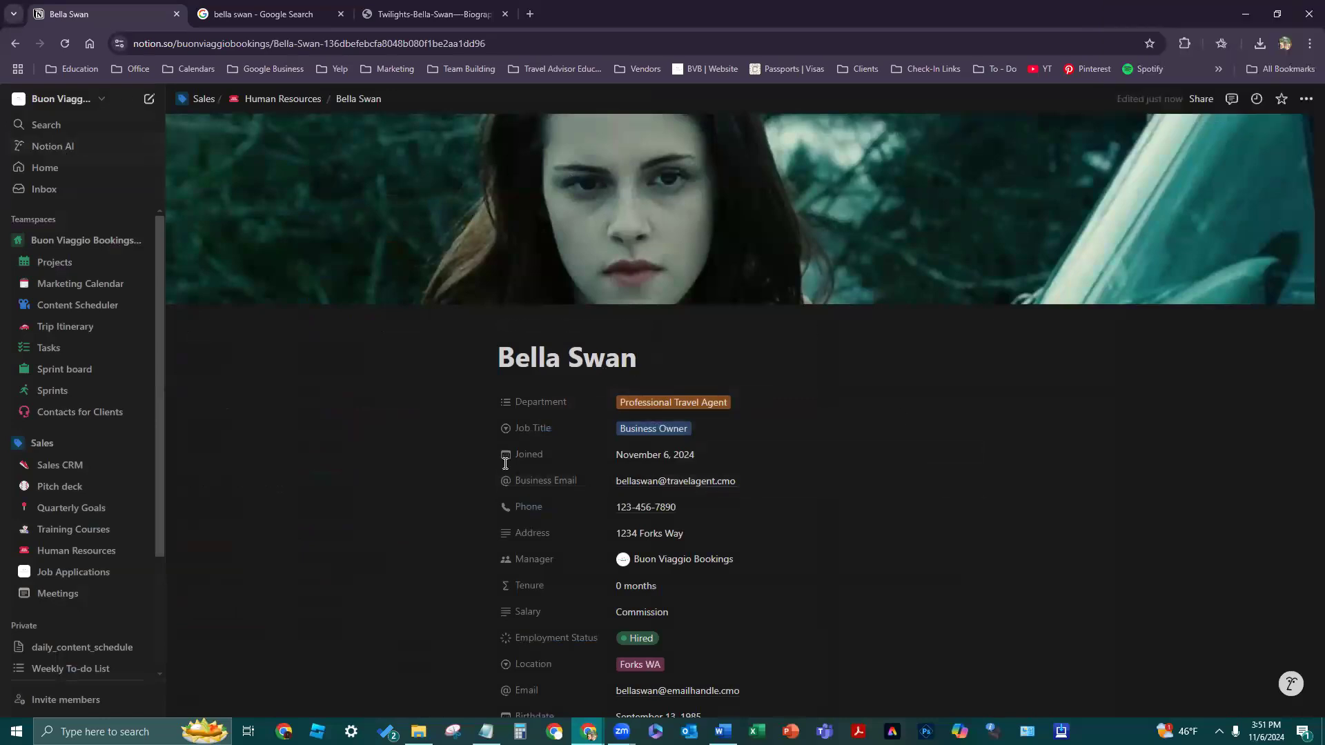
click(842, 647)
click(427, 616)
scroll(21, 528, down, 1)
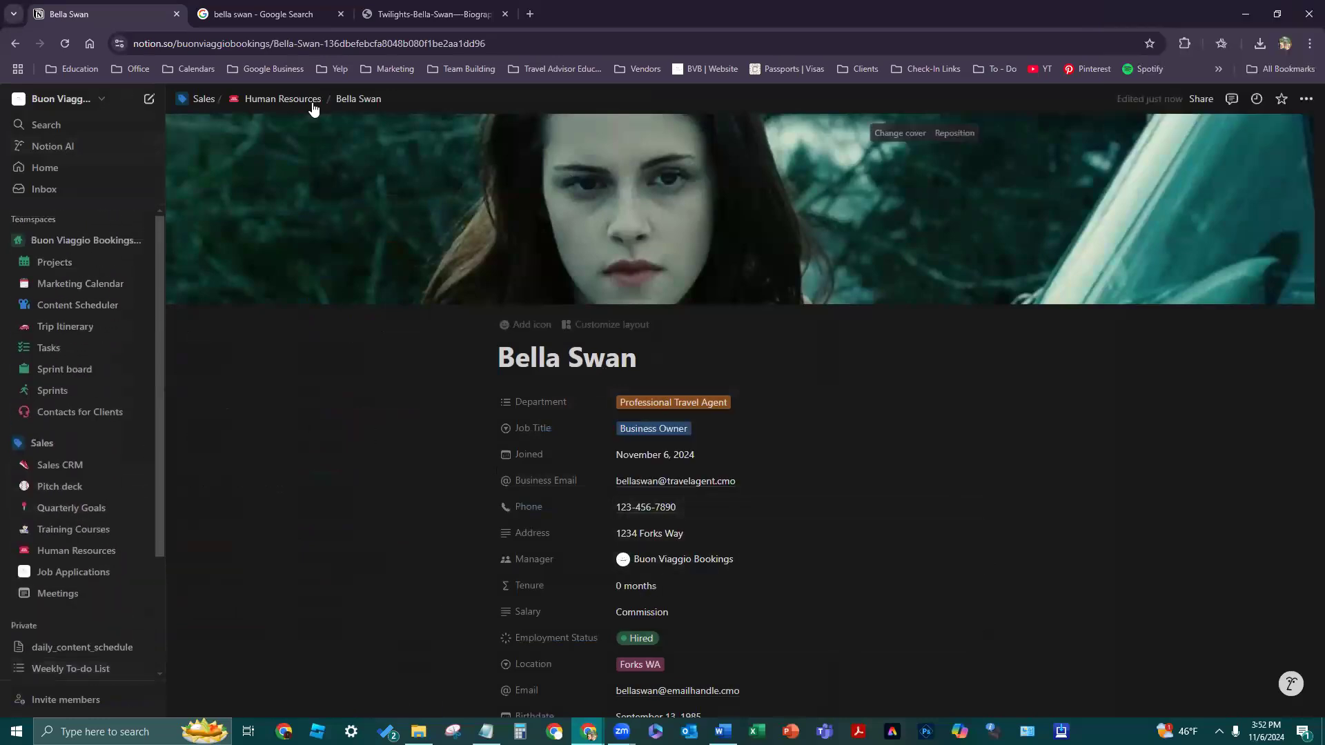
click(290, 99)
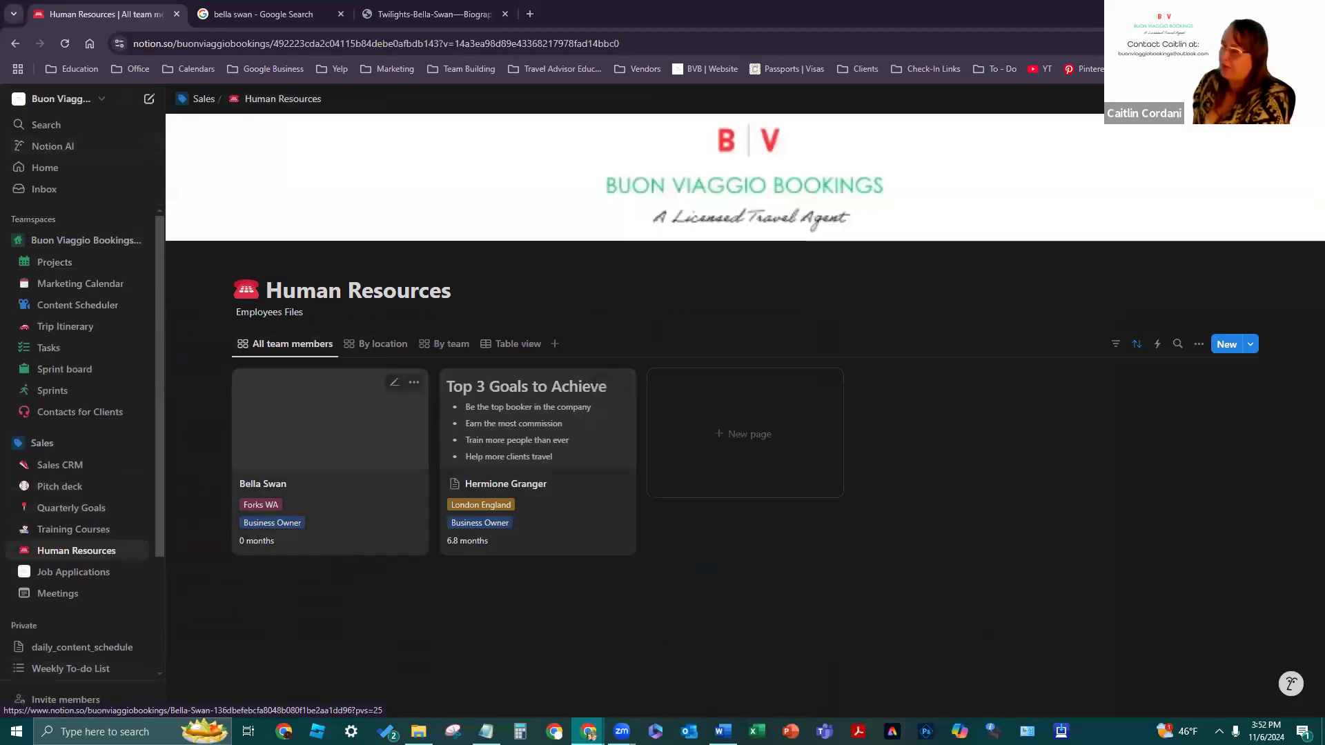
- View By location, set browser zoom slightly below normal, then show the By team grouping
click(383, 344)
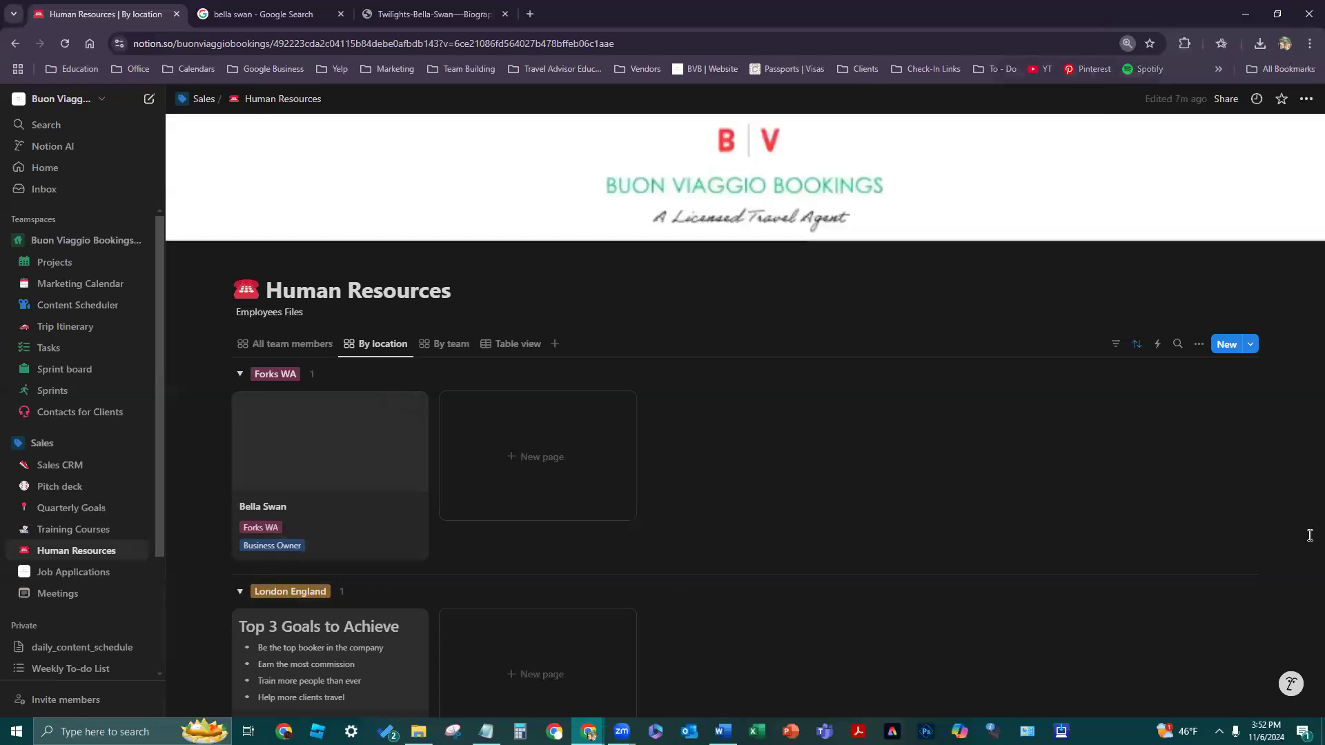
key(ctrl+plus)
key(ctrl+plus)
key(ctrl+plus)
key(ctrl+plus)
key(ctrl+minus)
key(ctrl+minus)
key(ctrl+minus)
key(ctrl+minus)
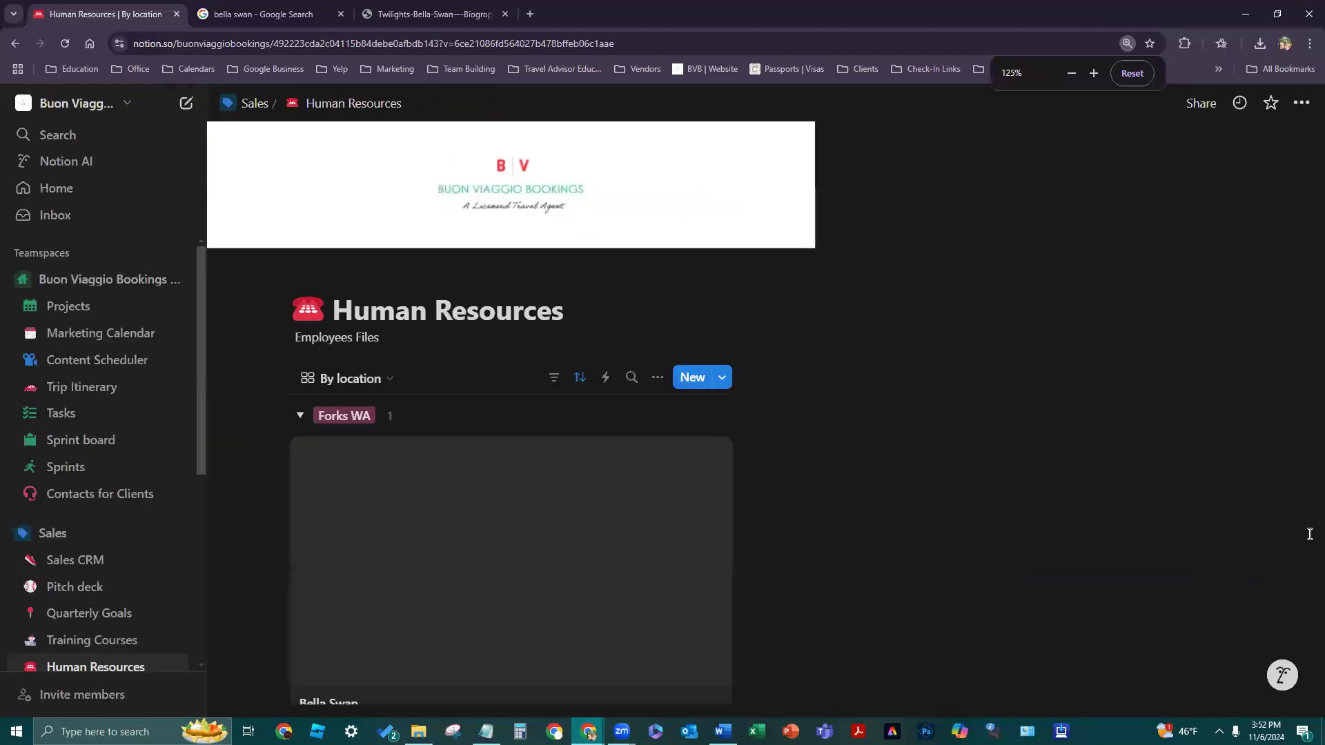
key(ctrl+minus)
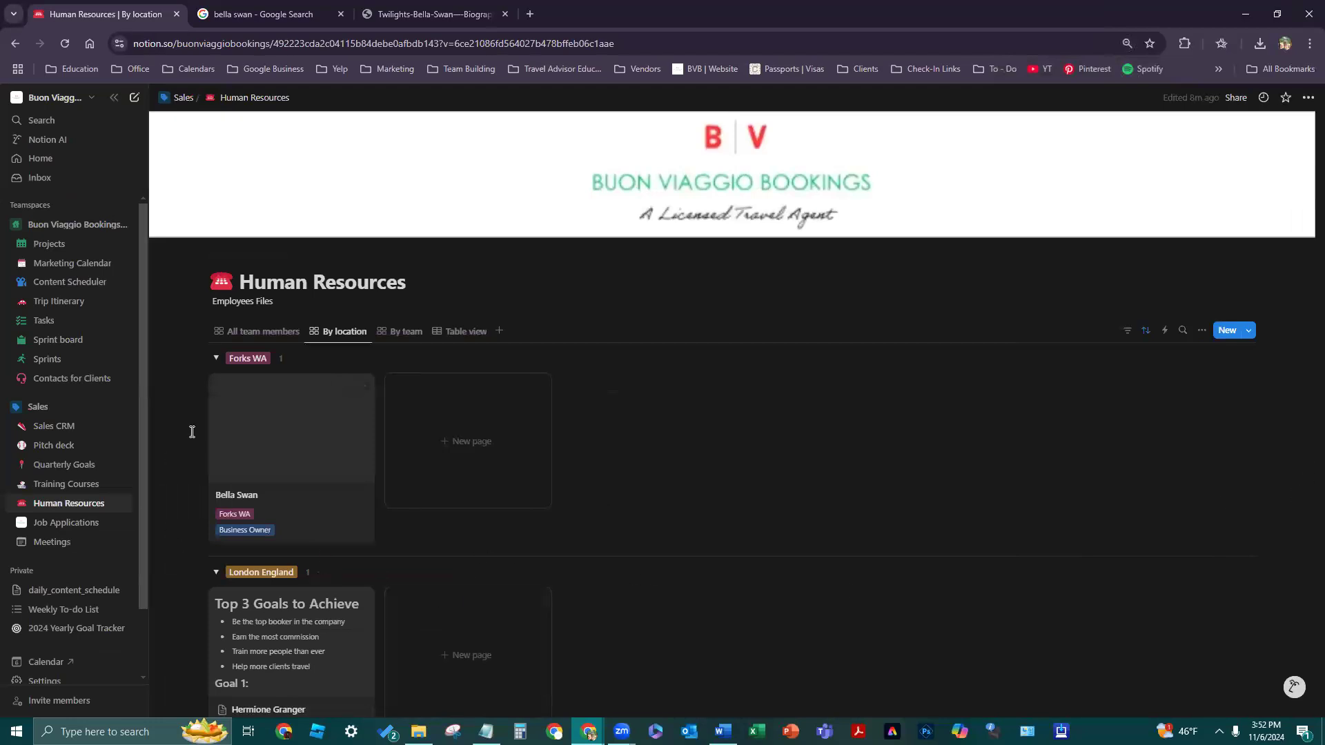
click(392, 332)
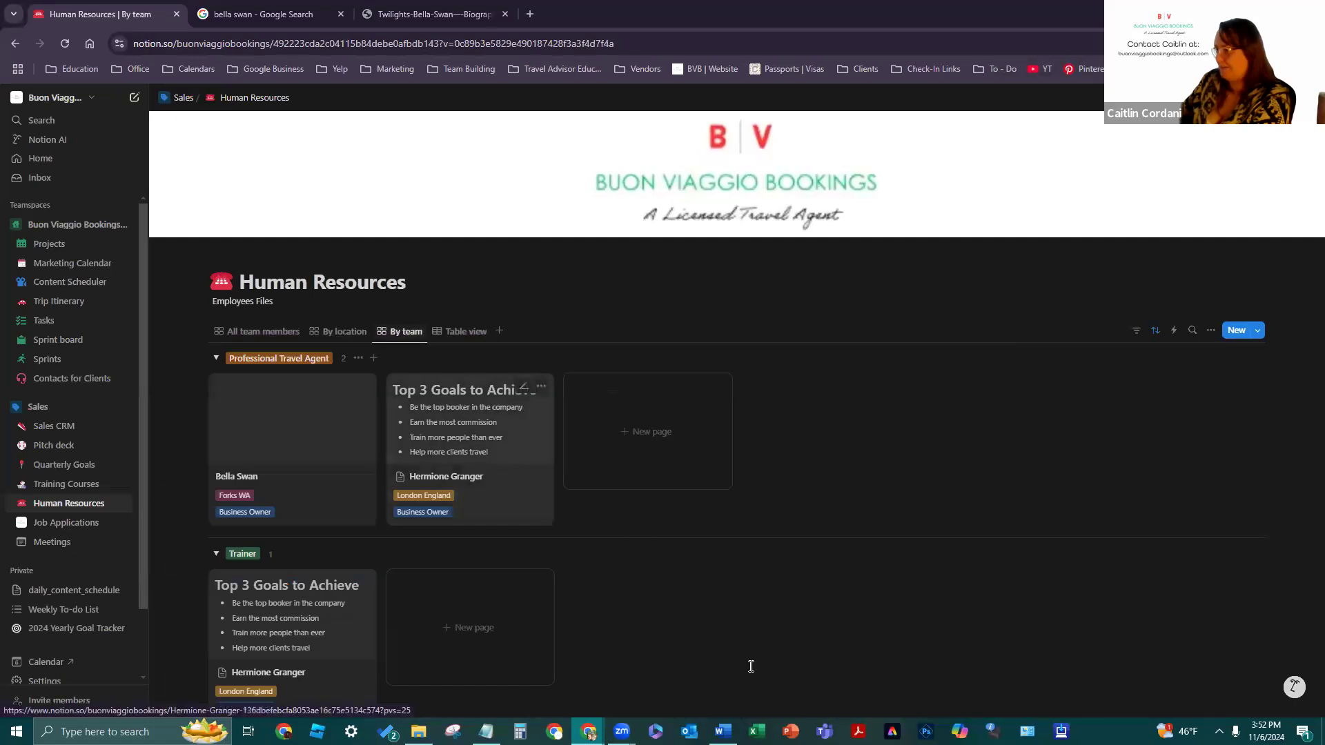
click(461, 332)
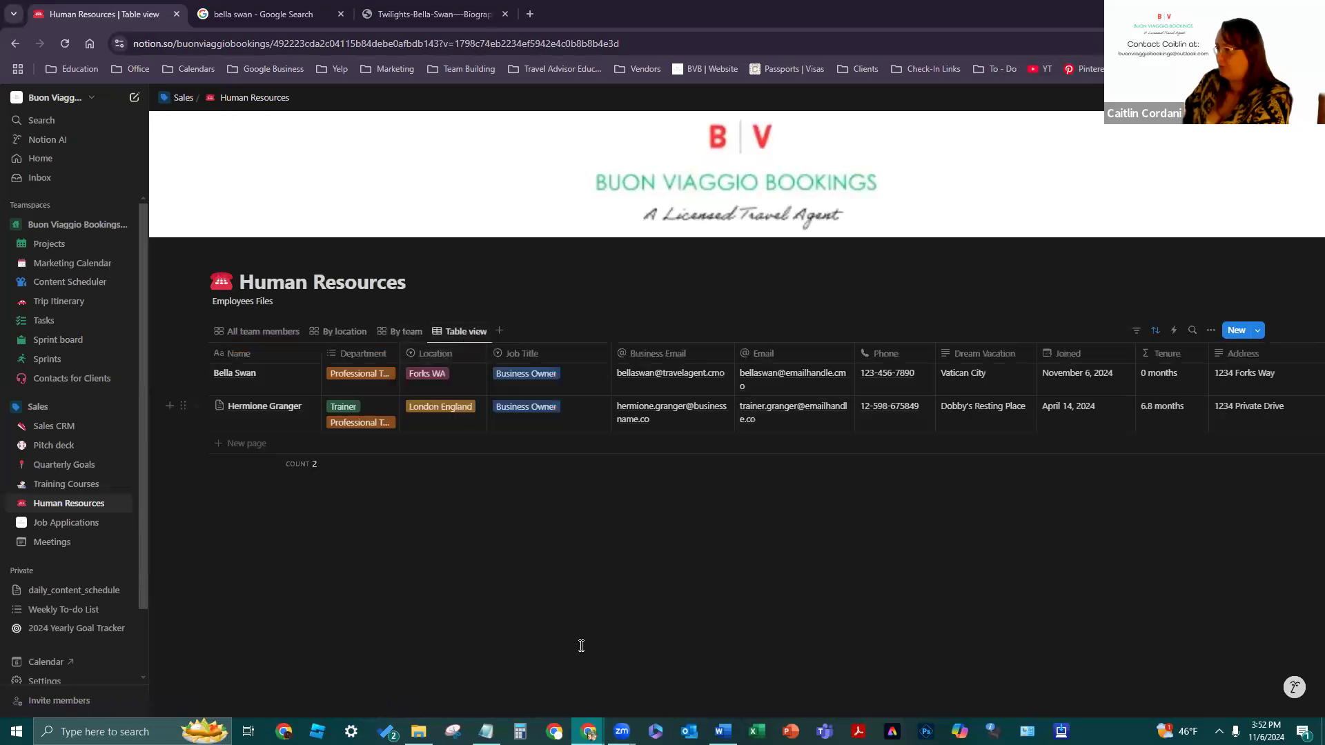
click(262, 442)
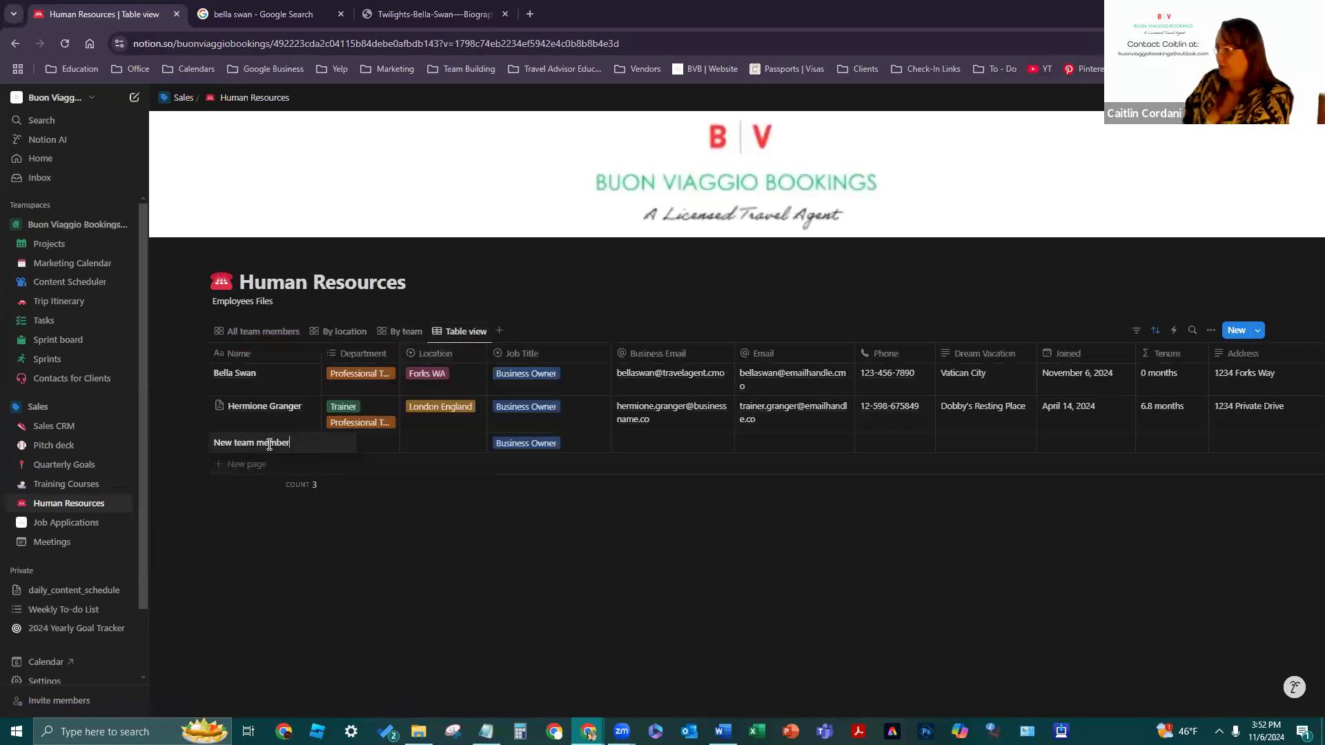
click(170, 486)
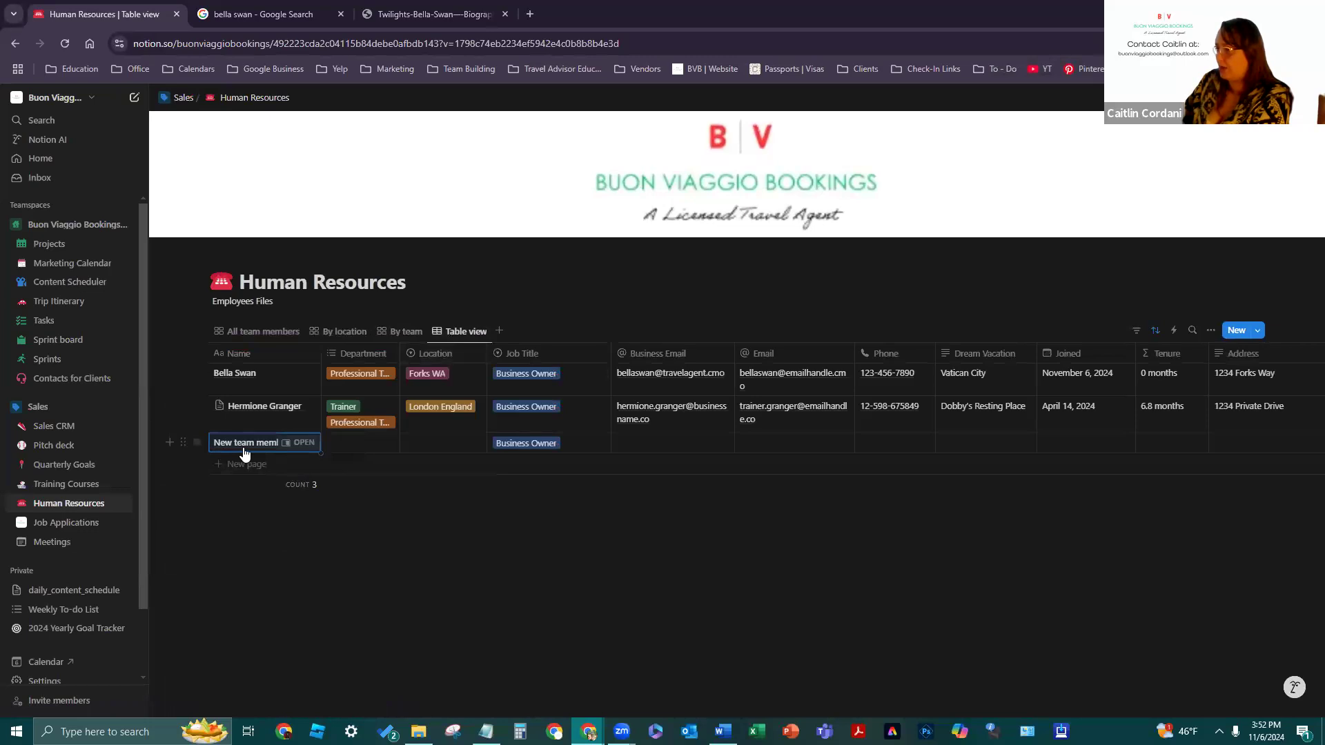
click(183, 442)
click(130, 436)
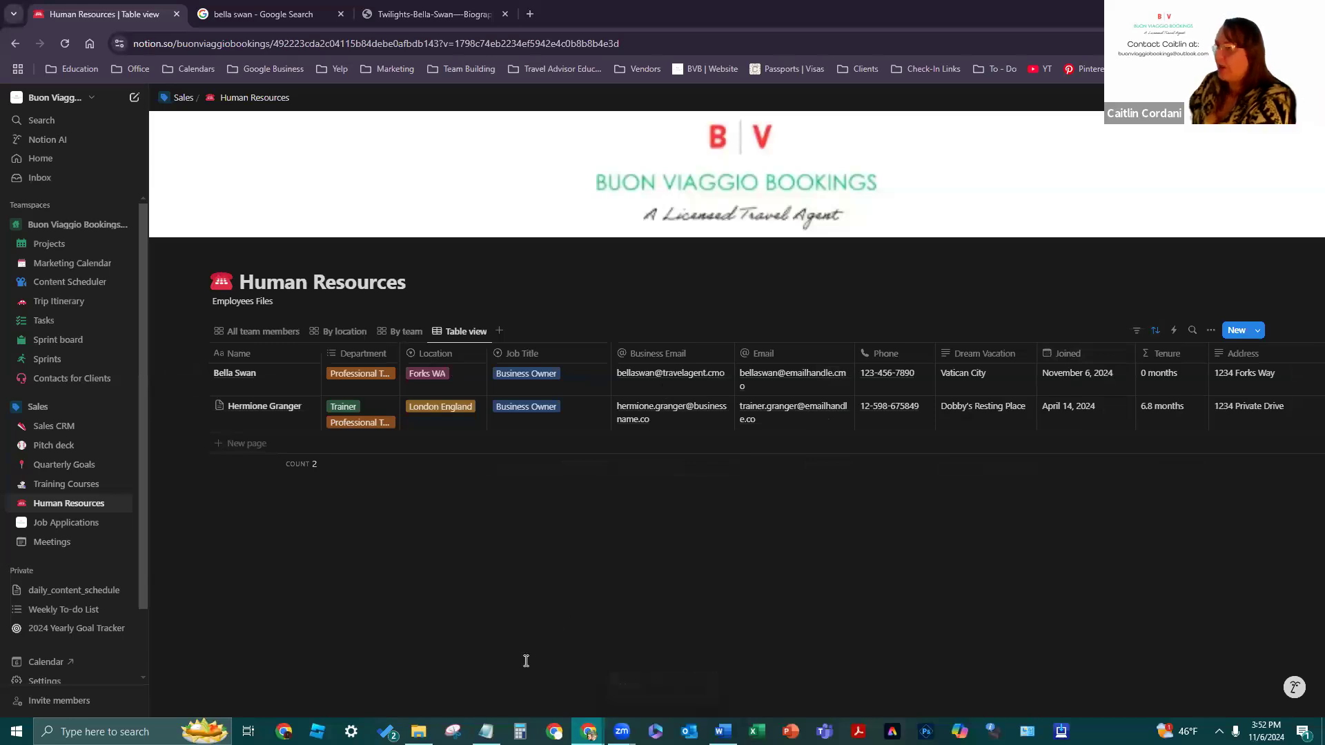
click(65, 43)
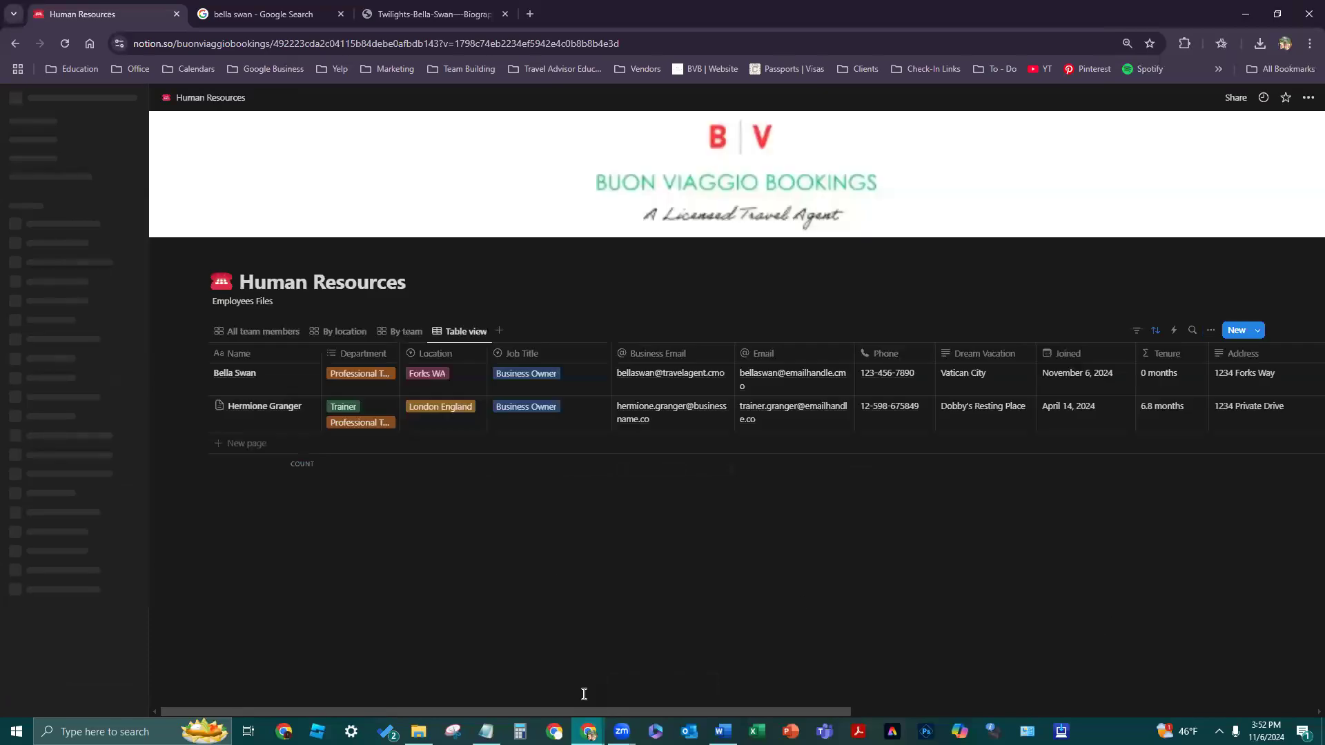
drag(483, 712, 379, 679)
drag(455, 666, 386, 690)
- Show the By team view and reveal its 2 hidden groups
click(402, 331)
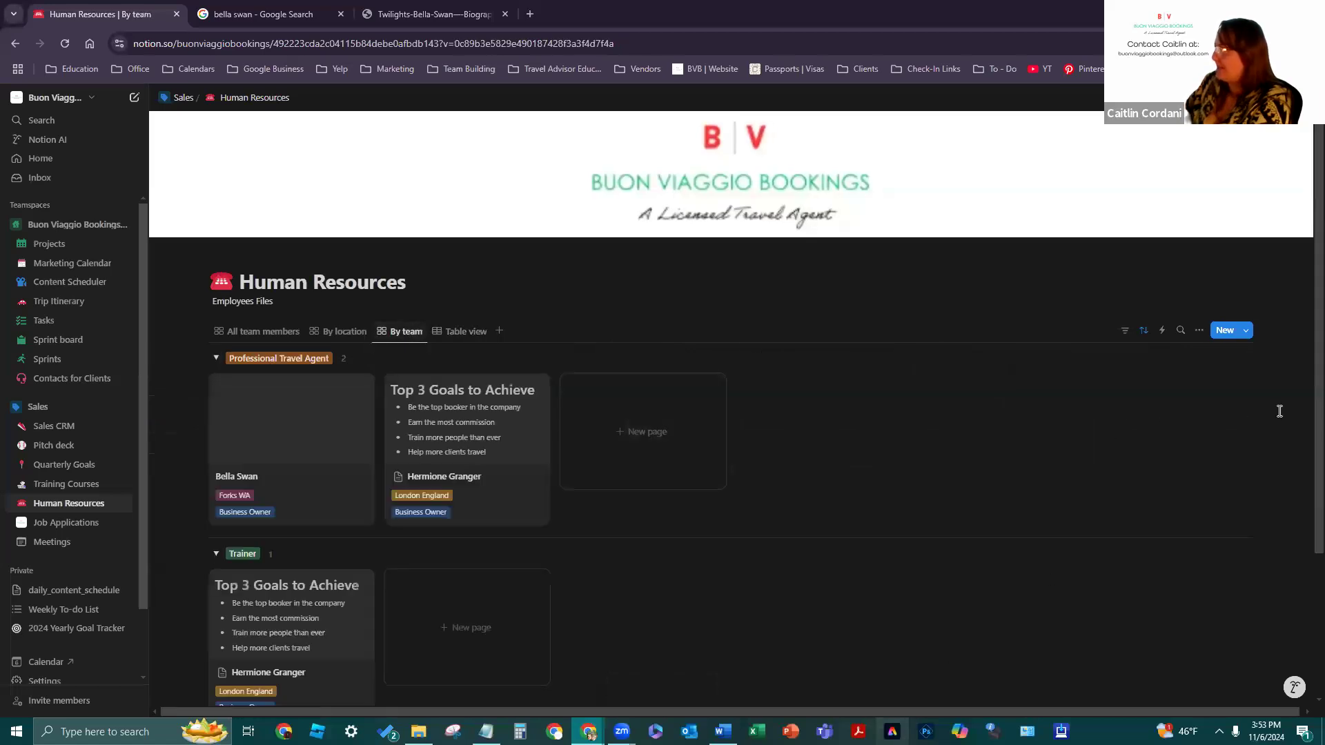
scroll(1282, 476, down, 3)
scroll(1281, 488, up, 3)
scroll(1273, 497, down, 3)
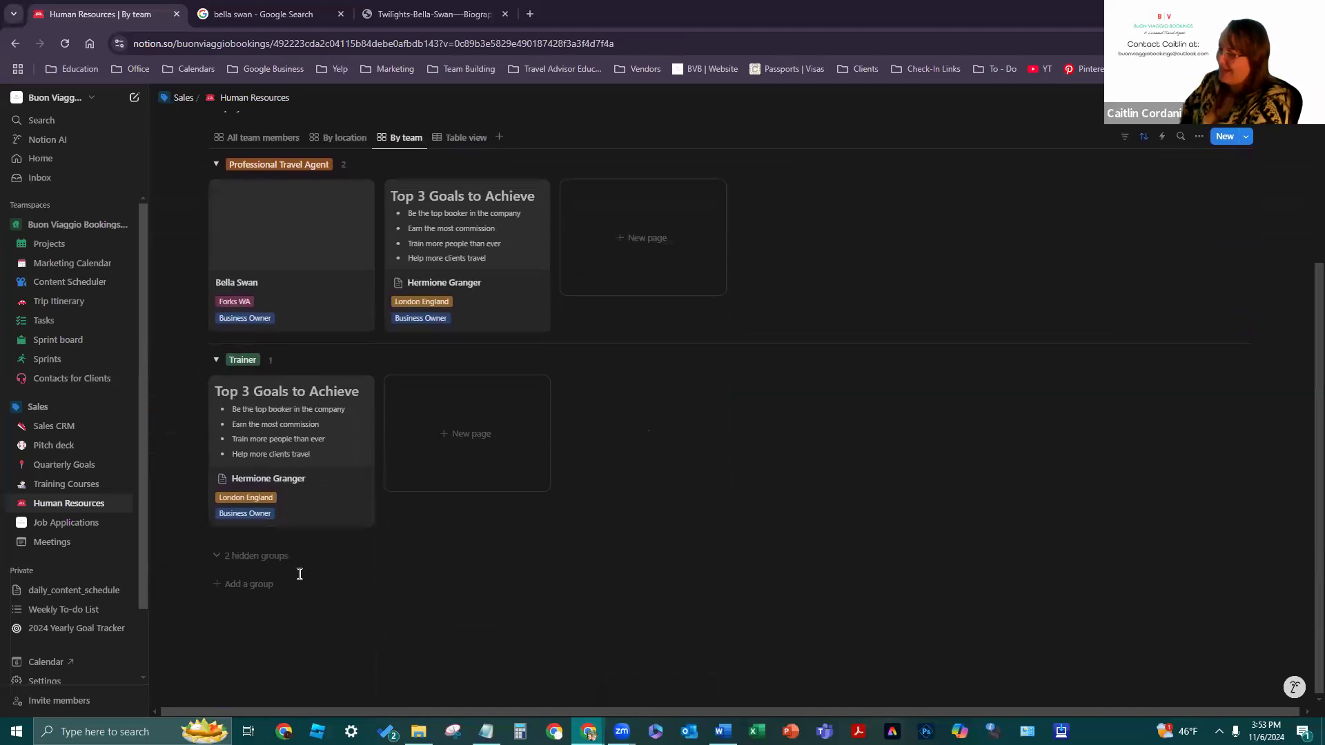
click(256, 555)
scroll(669, 567, down, 3)
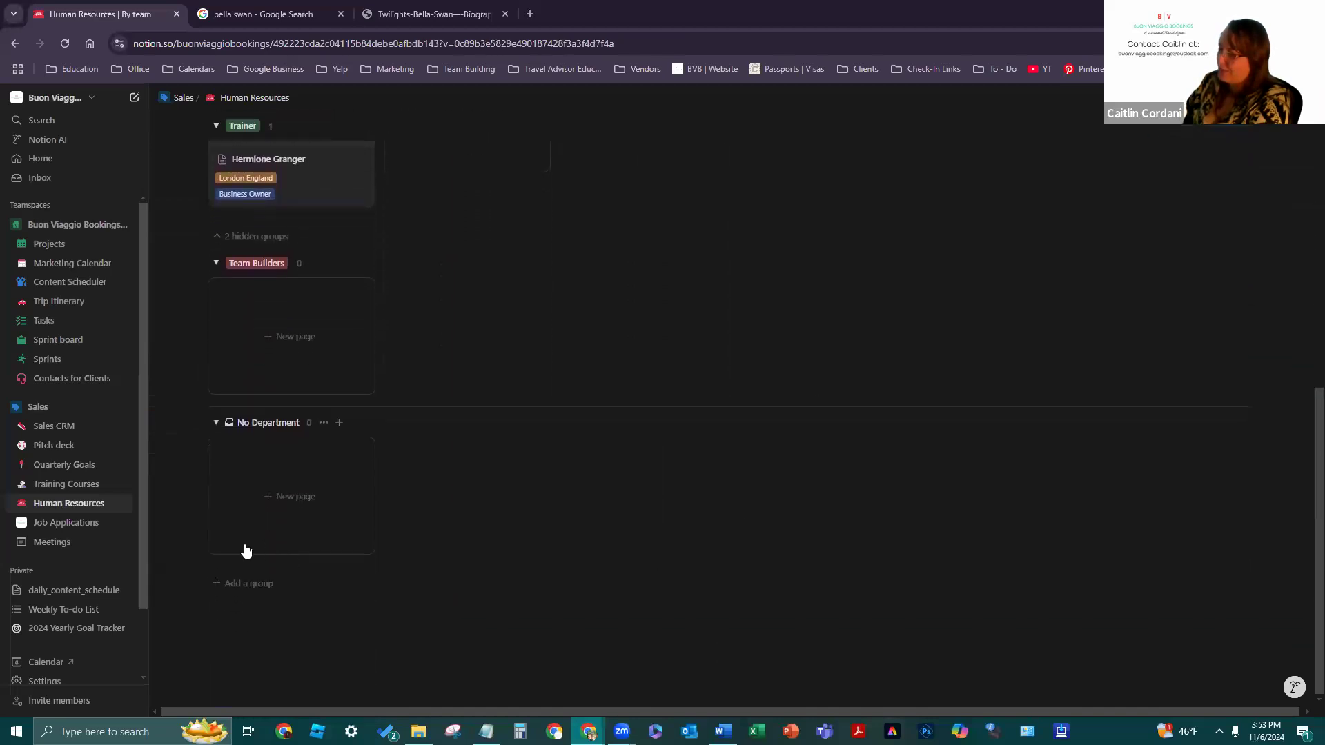
scroll(511, 526, up, 6)
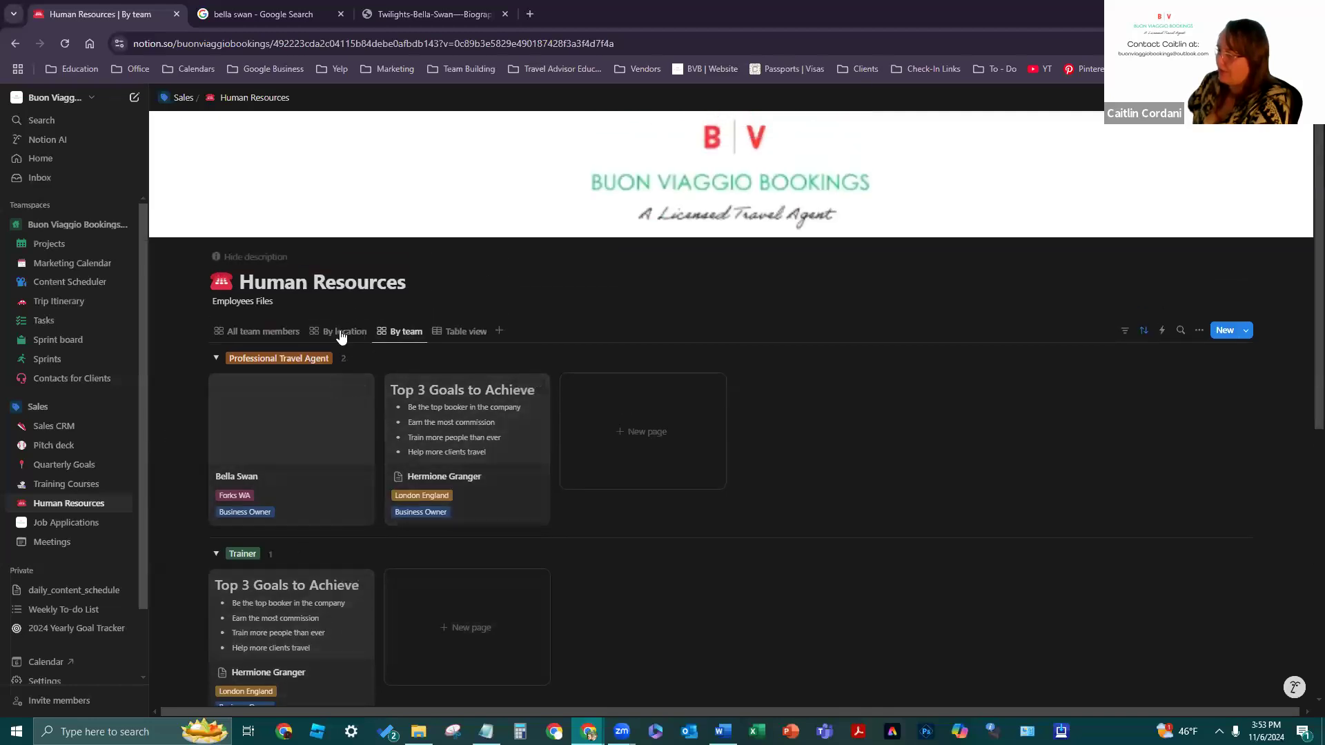
- Browse the By location view, then return to All team members
click(341, 331)
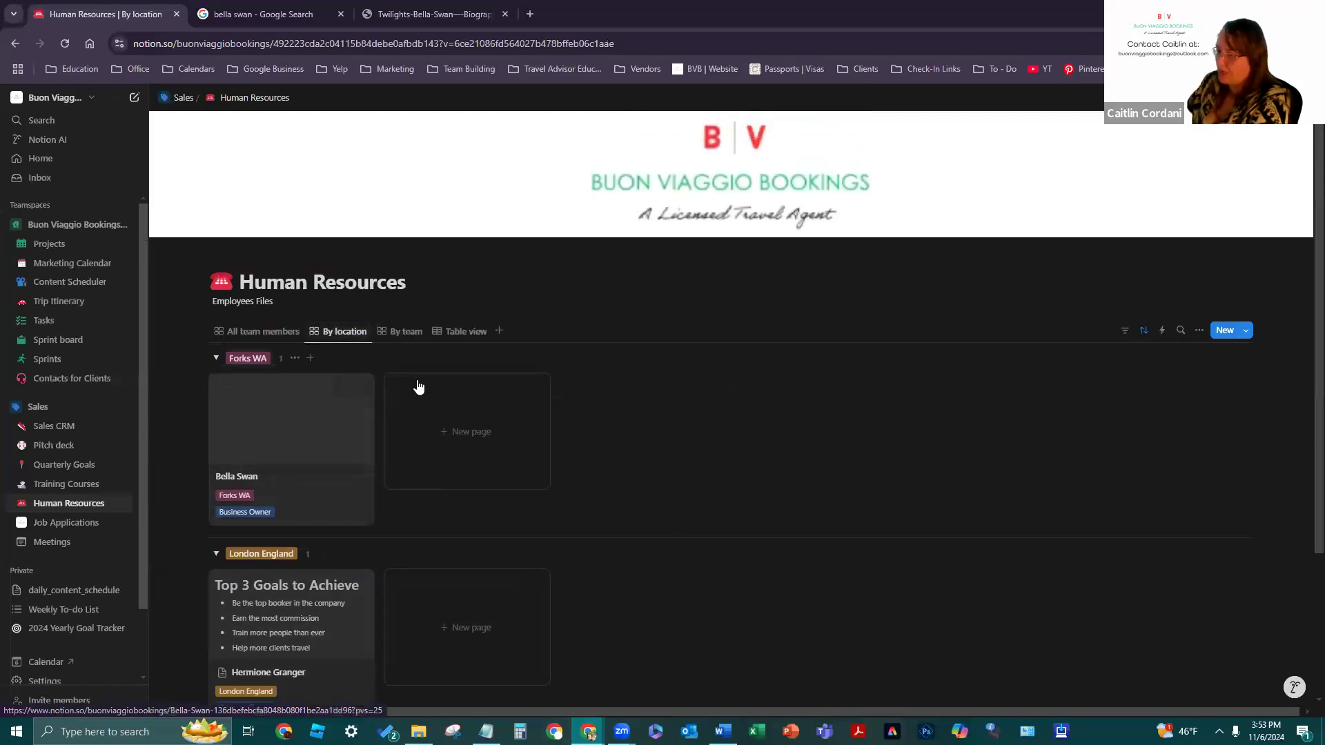
scroll(284, 400, down, 2)
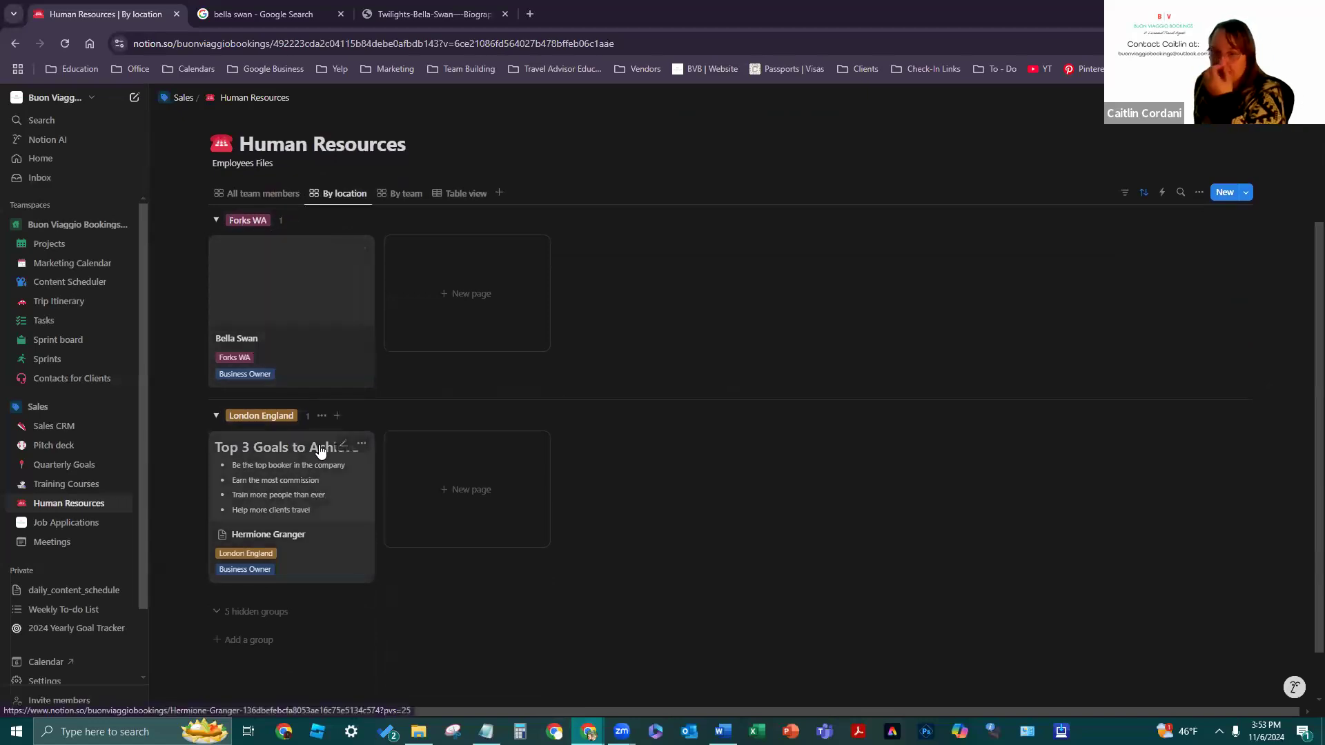
scroll(366, 412, up, 3)
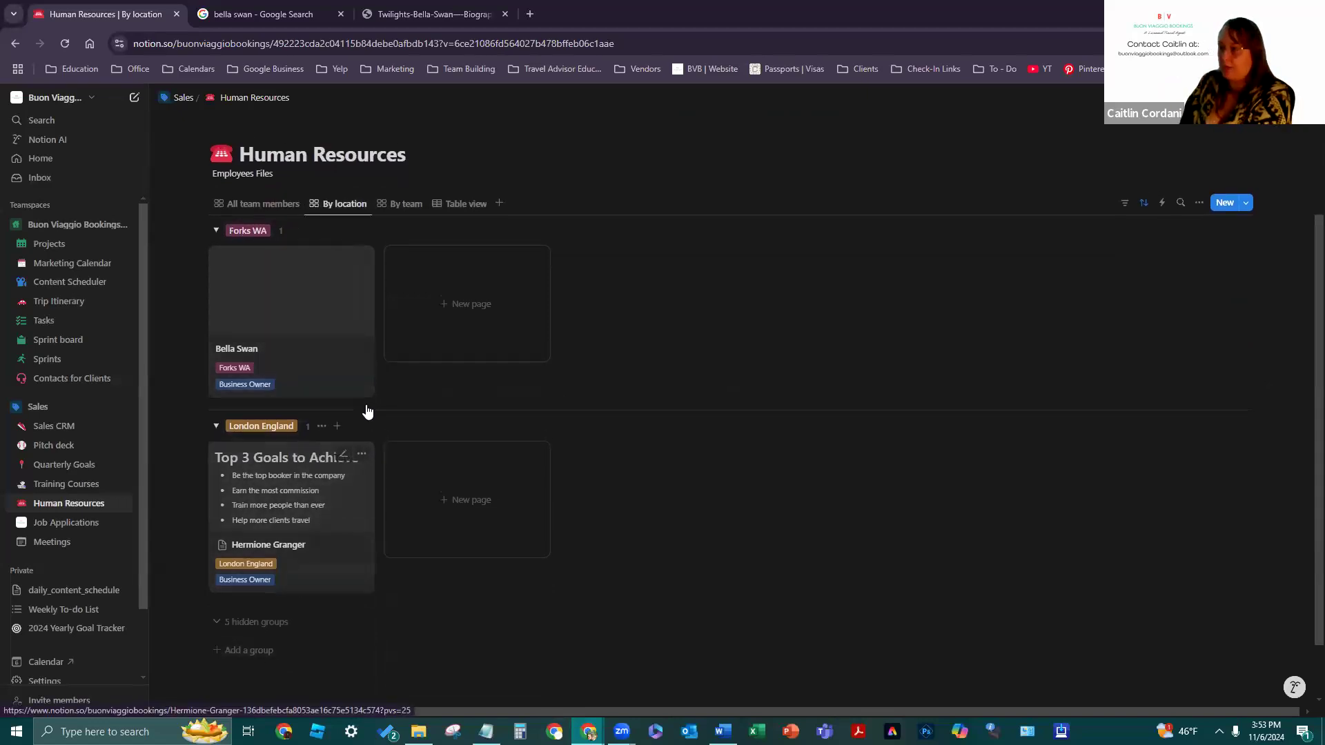
click(263, 332)
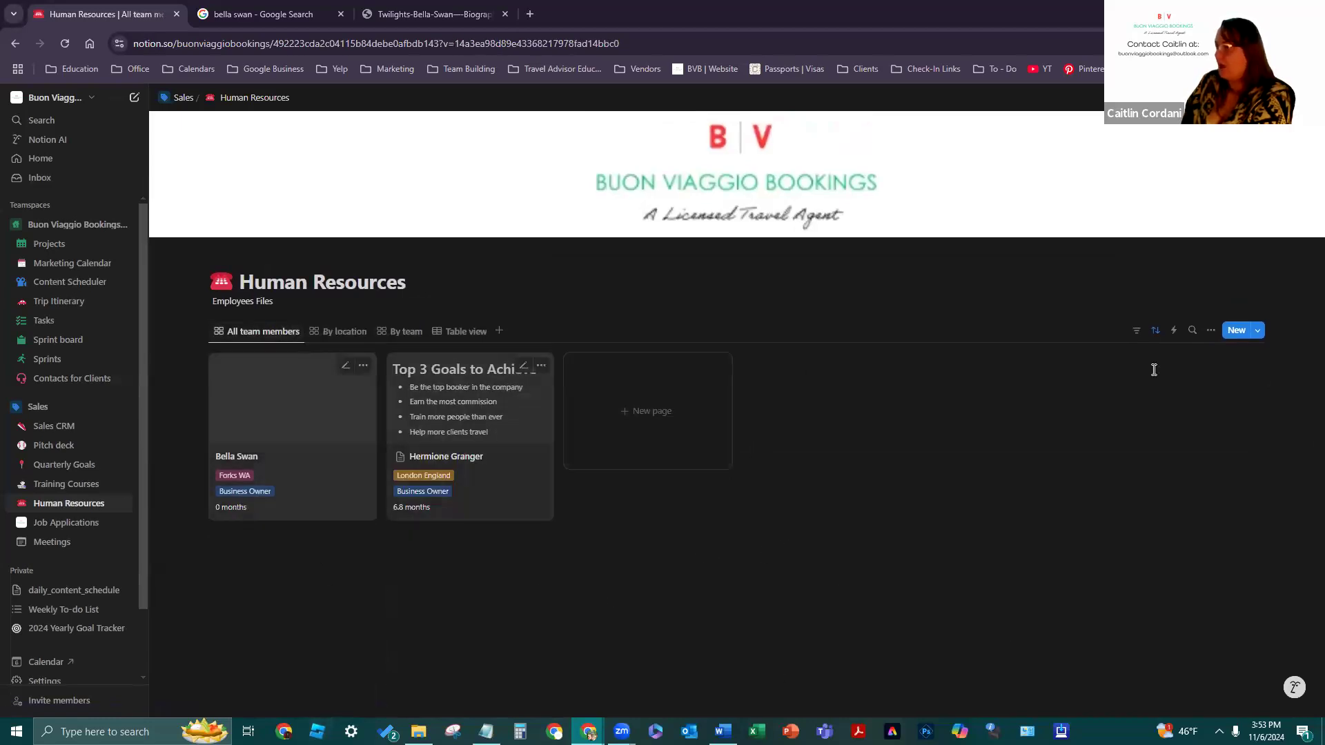
- Switch to the By location view and open its layout choices
click(1211, 331)
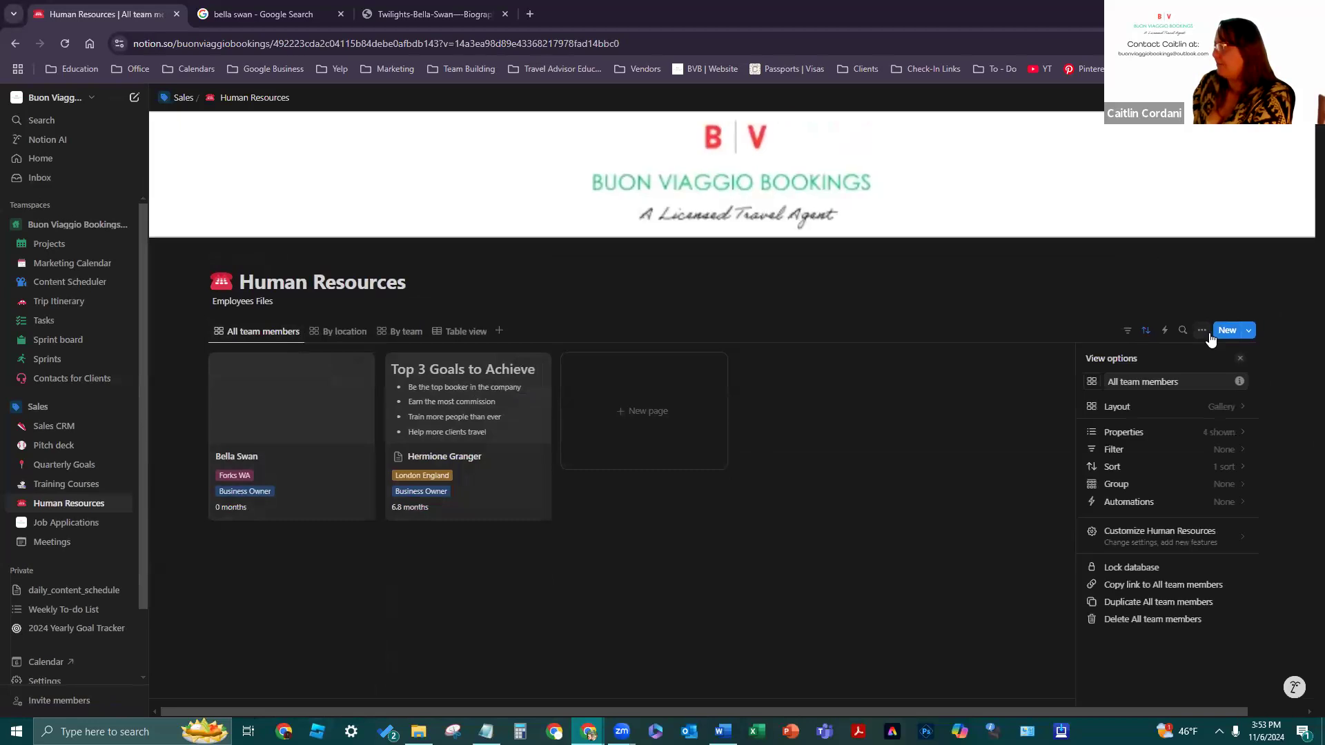
click(1197, 412)
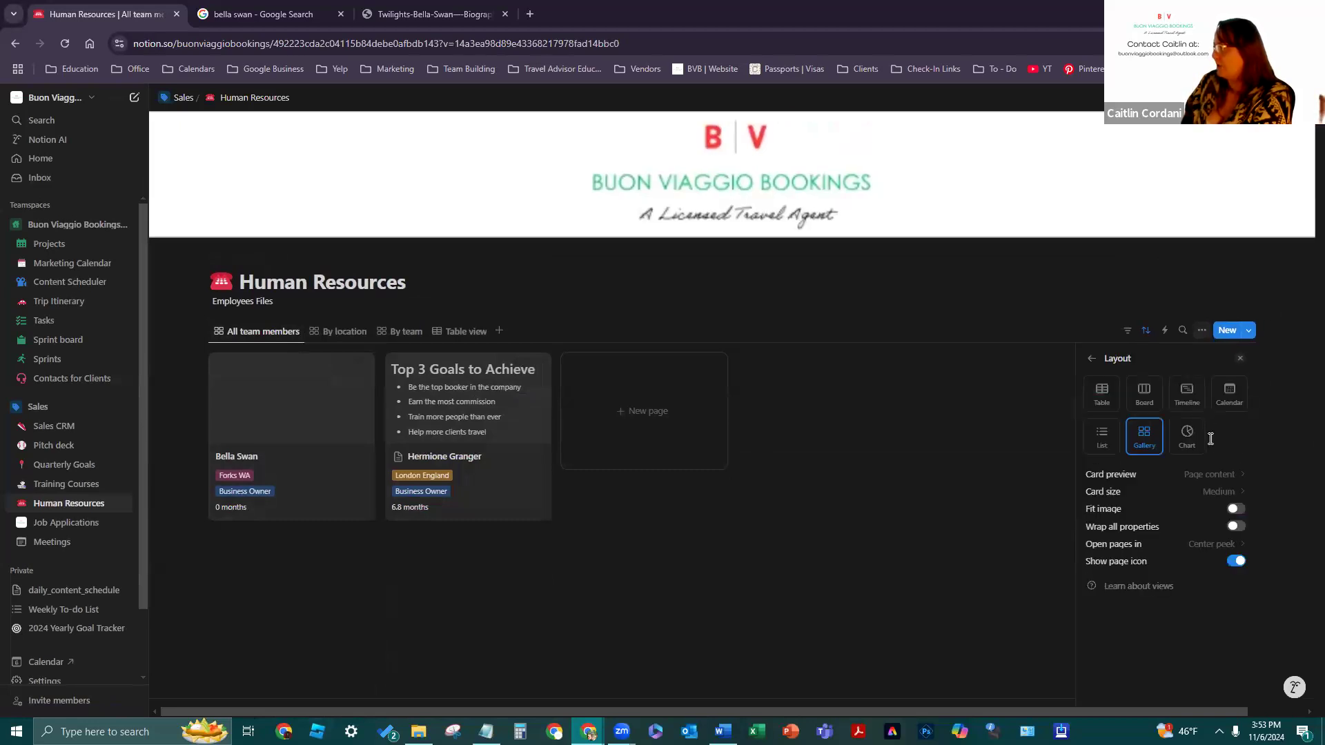
click(549, 682)
click(338, 332)
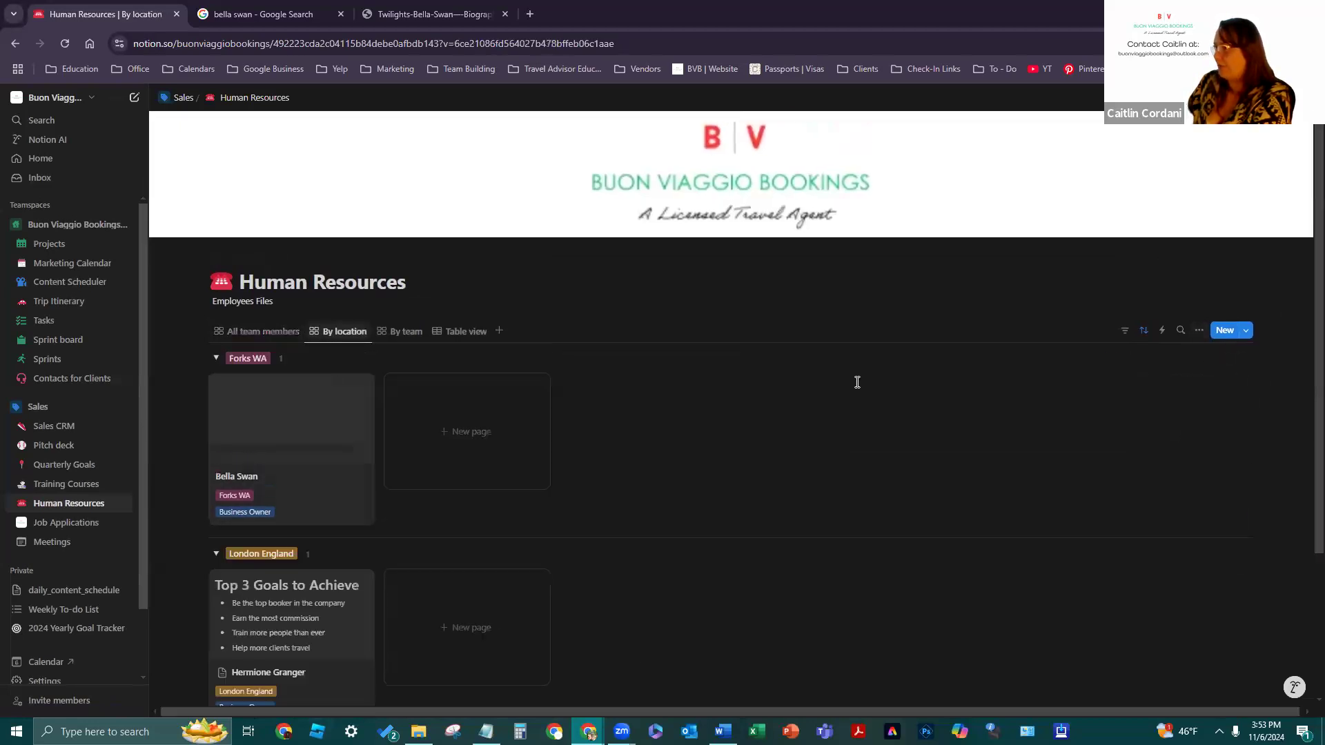
click(1200, 331)
click(1207, 407)
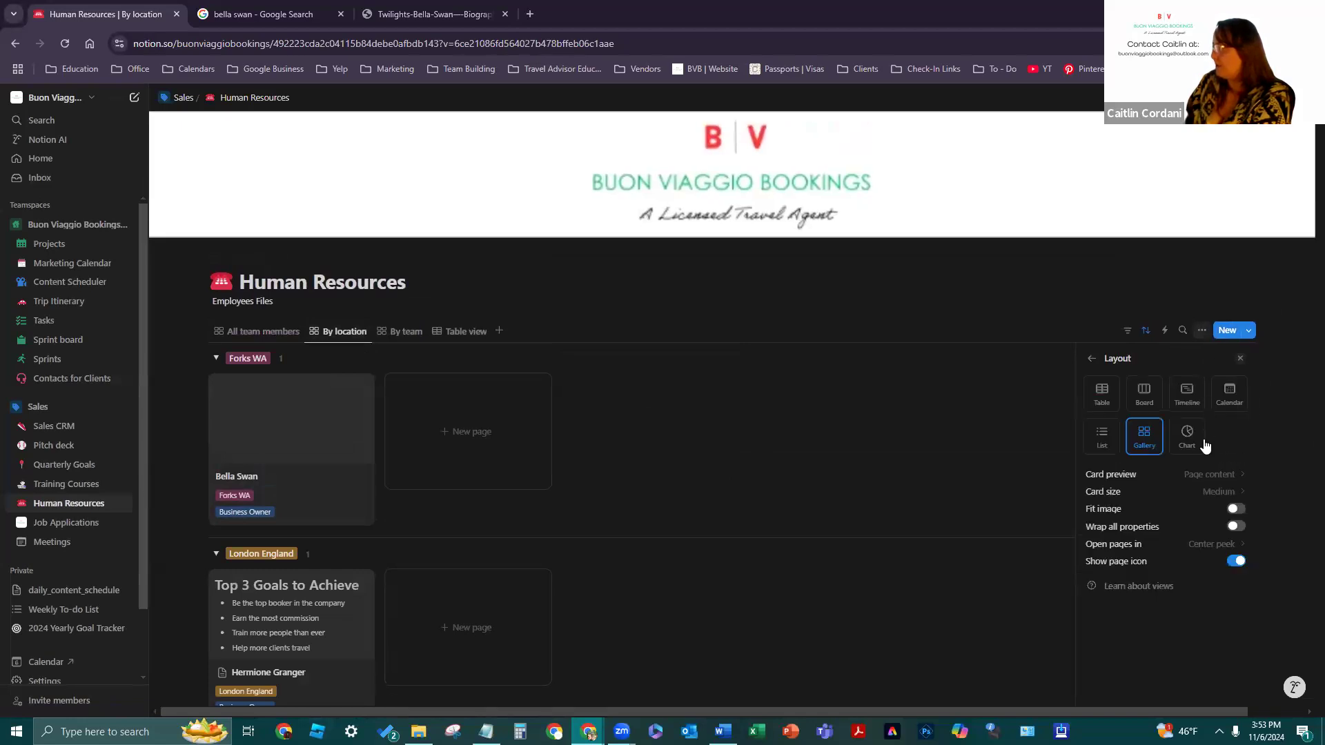
- Try Board, List, Timeline, Calendar, Chart and Table layouts, settling on a Board by Employment Status
click(1140, 393)
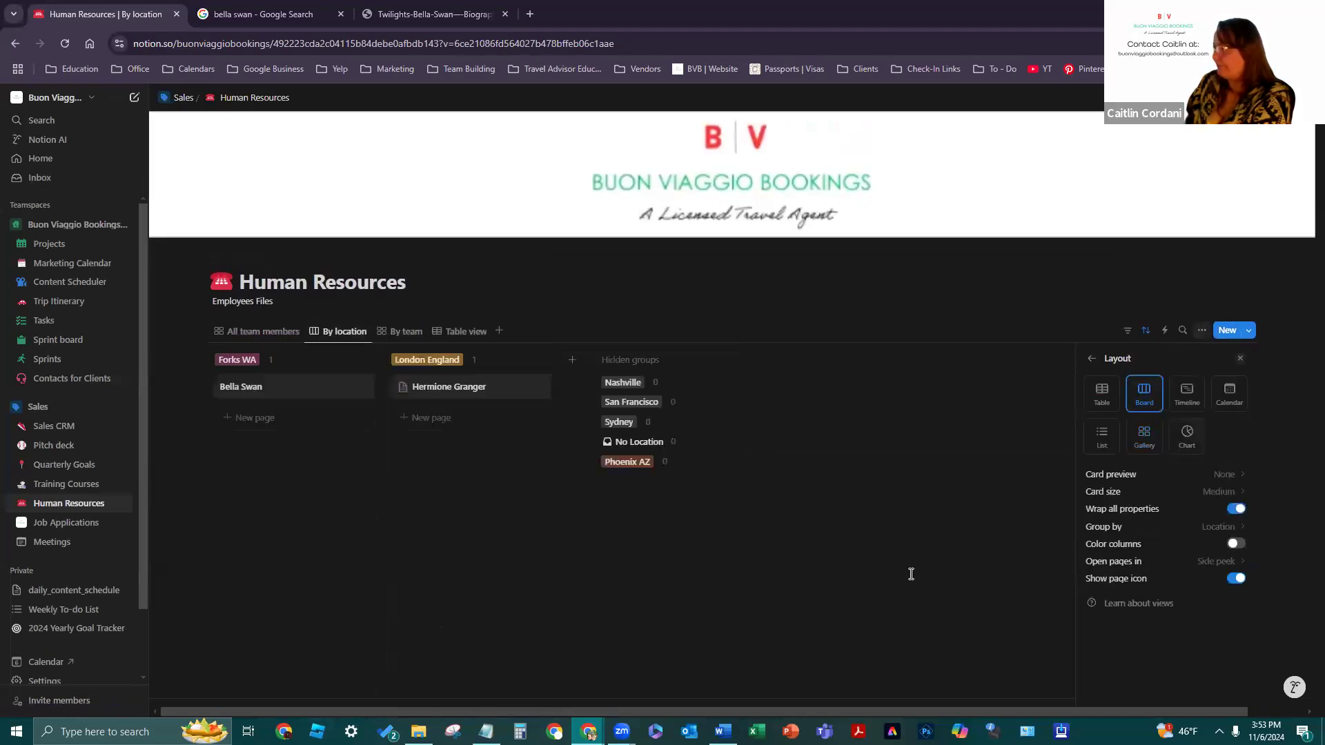
click(1118, 445)
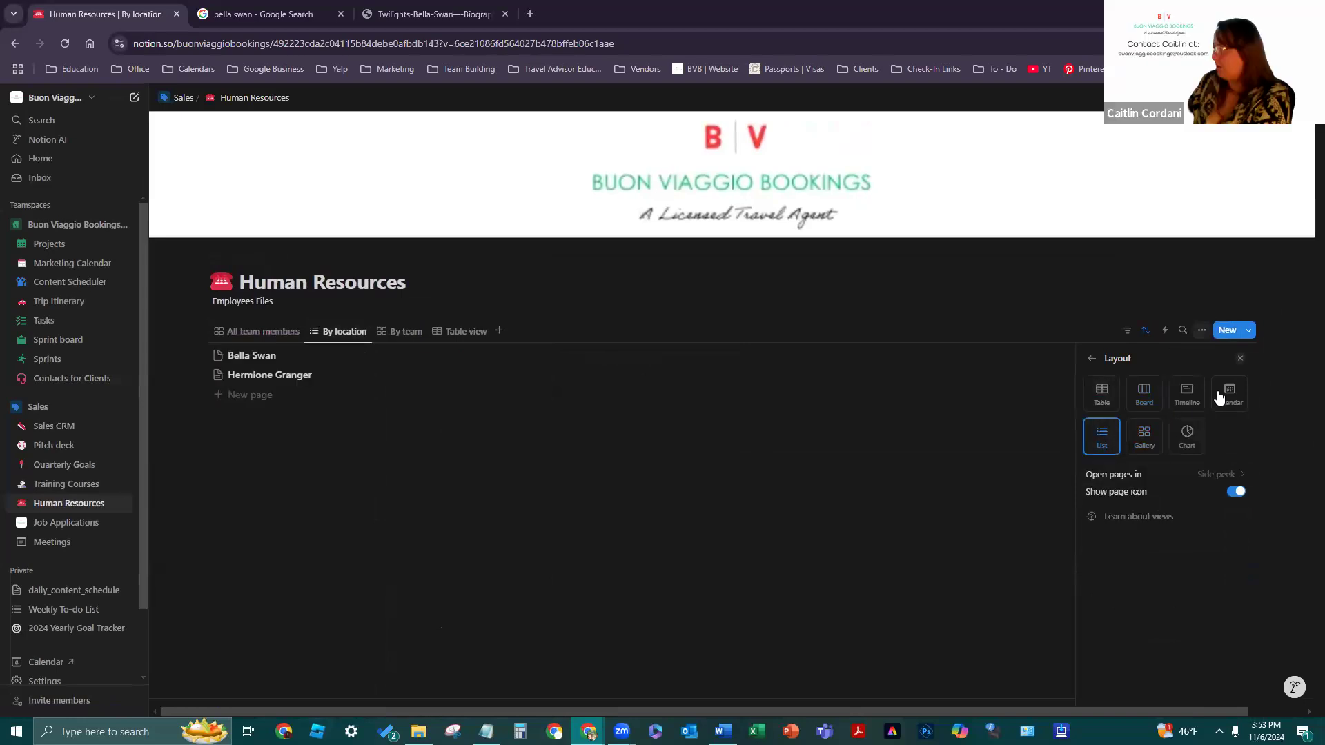
click(1189, 391)
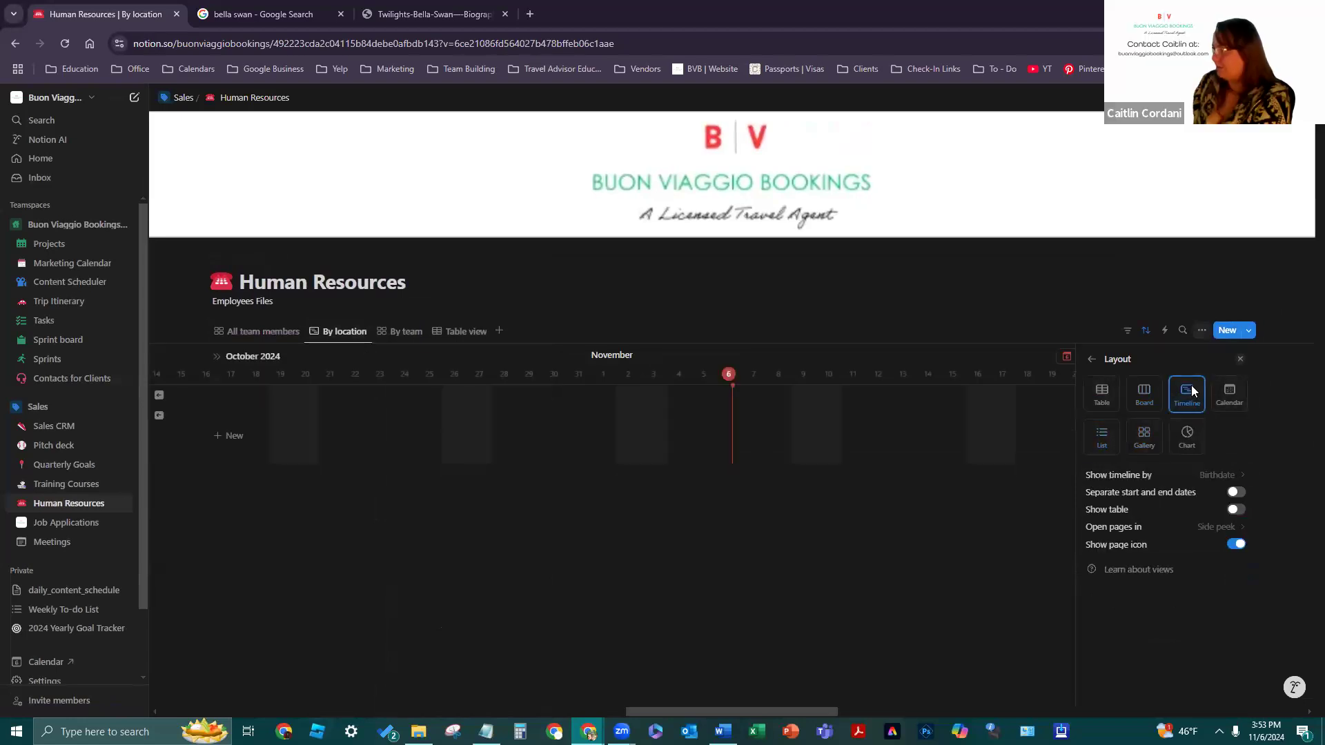
click(1227, 397)
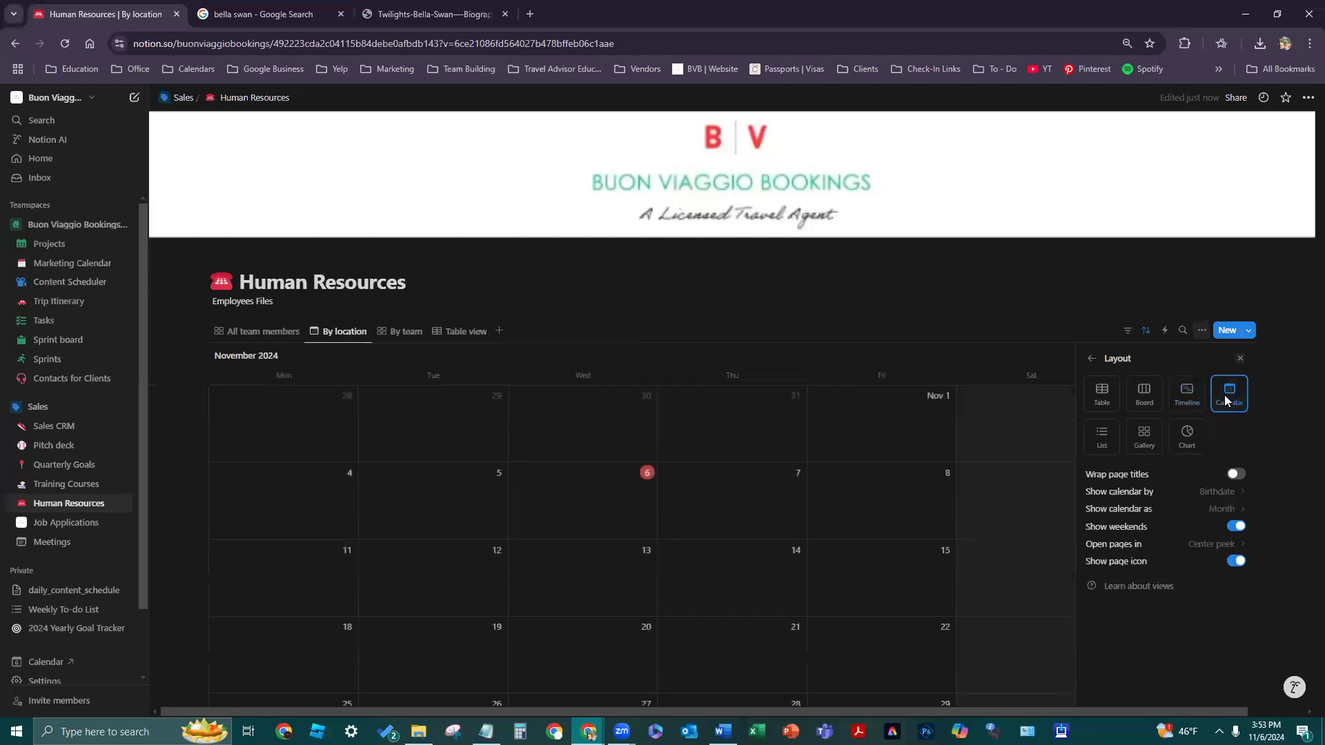
click(1187, 435)
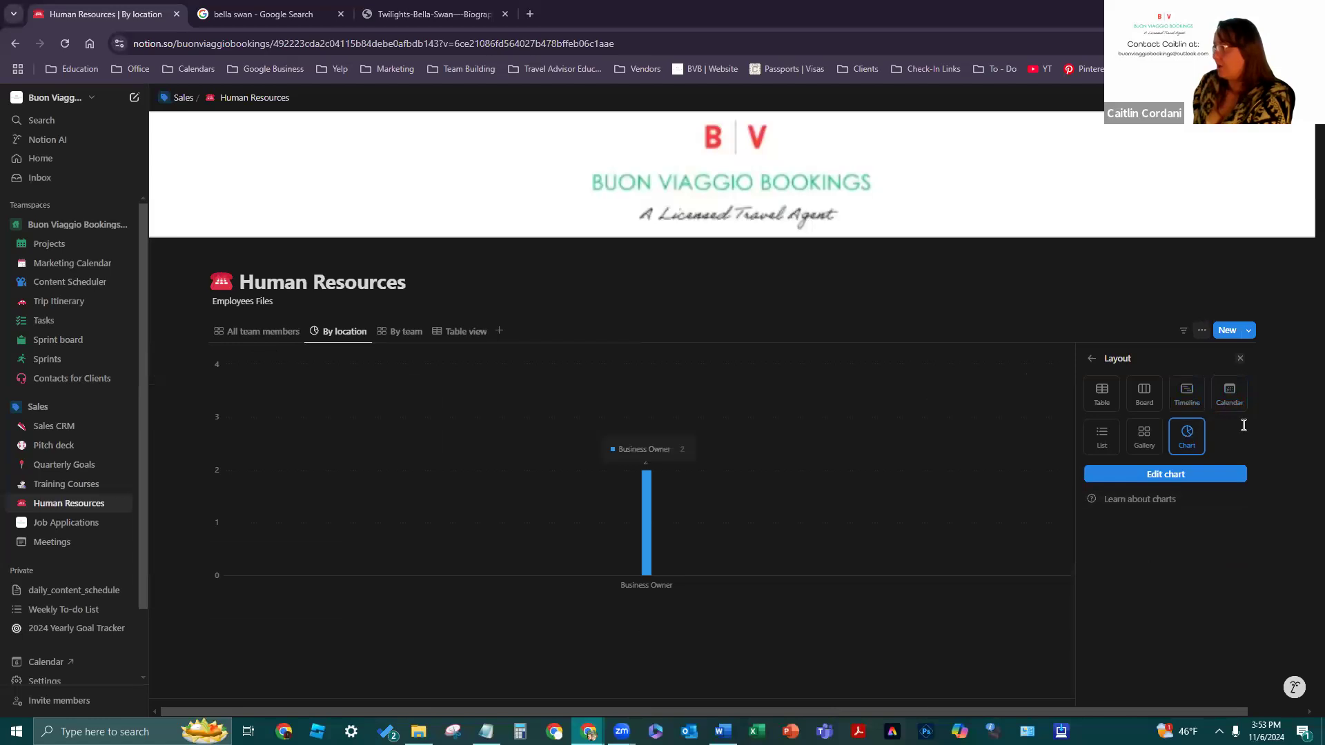
click(1109, 435)
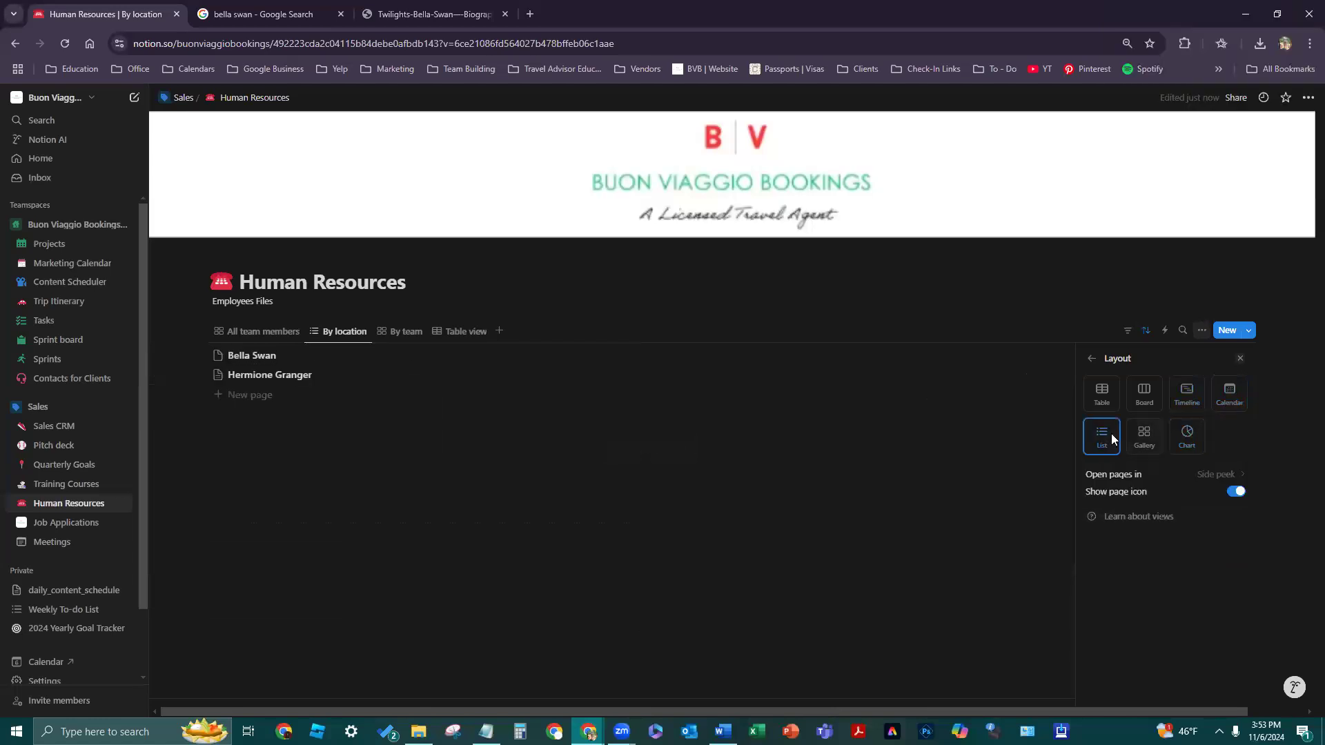
click(1101, 397)
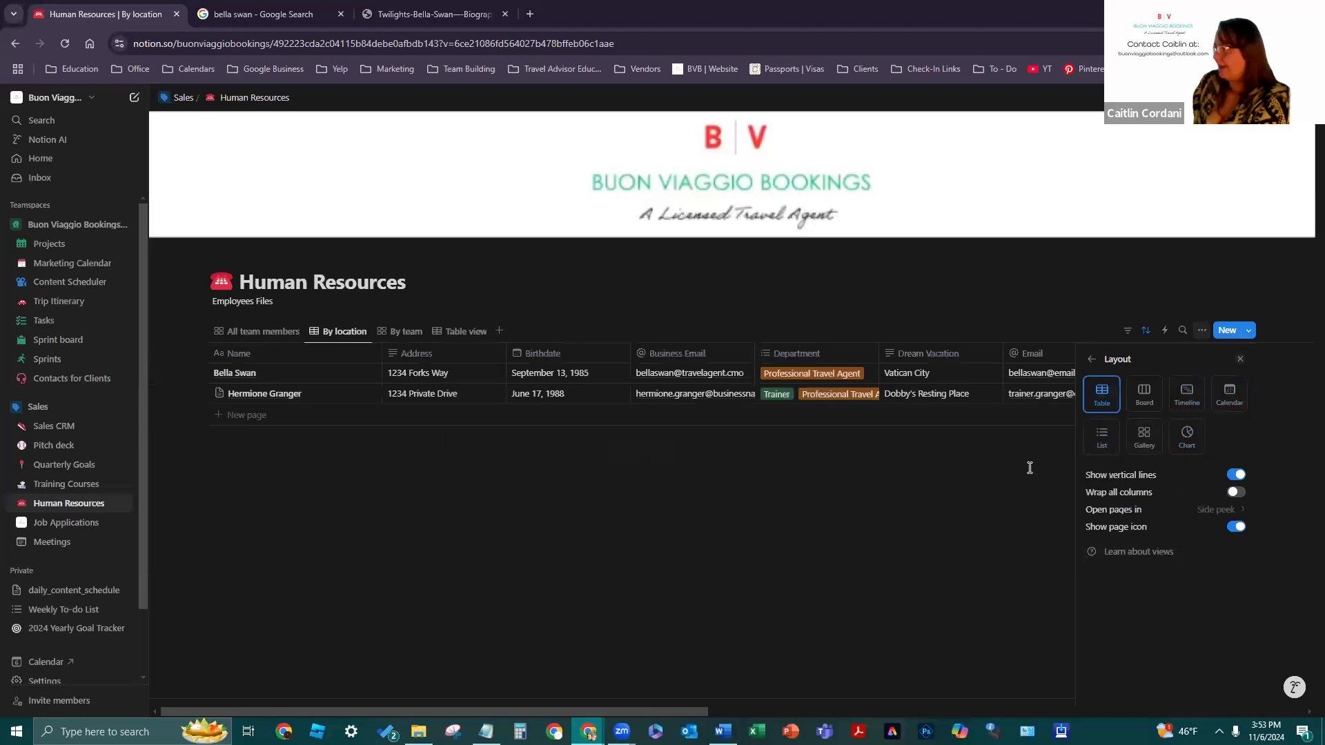
click(1143, 397)
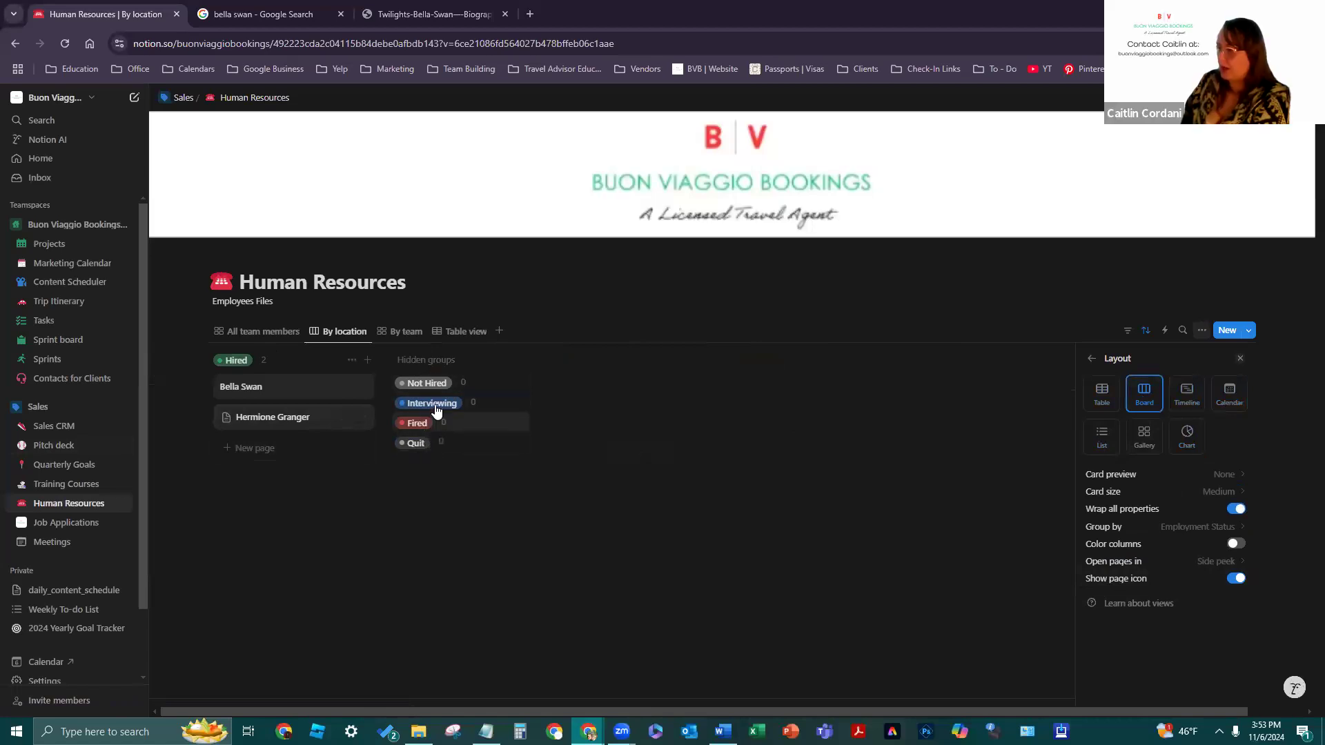
click(1024, 514)
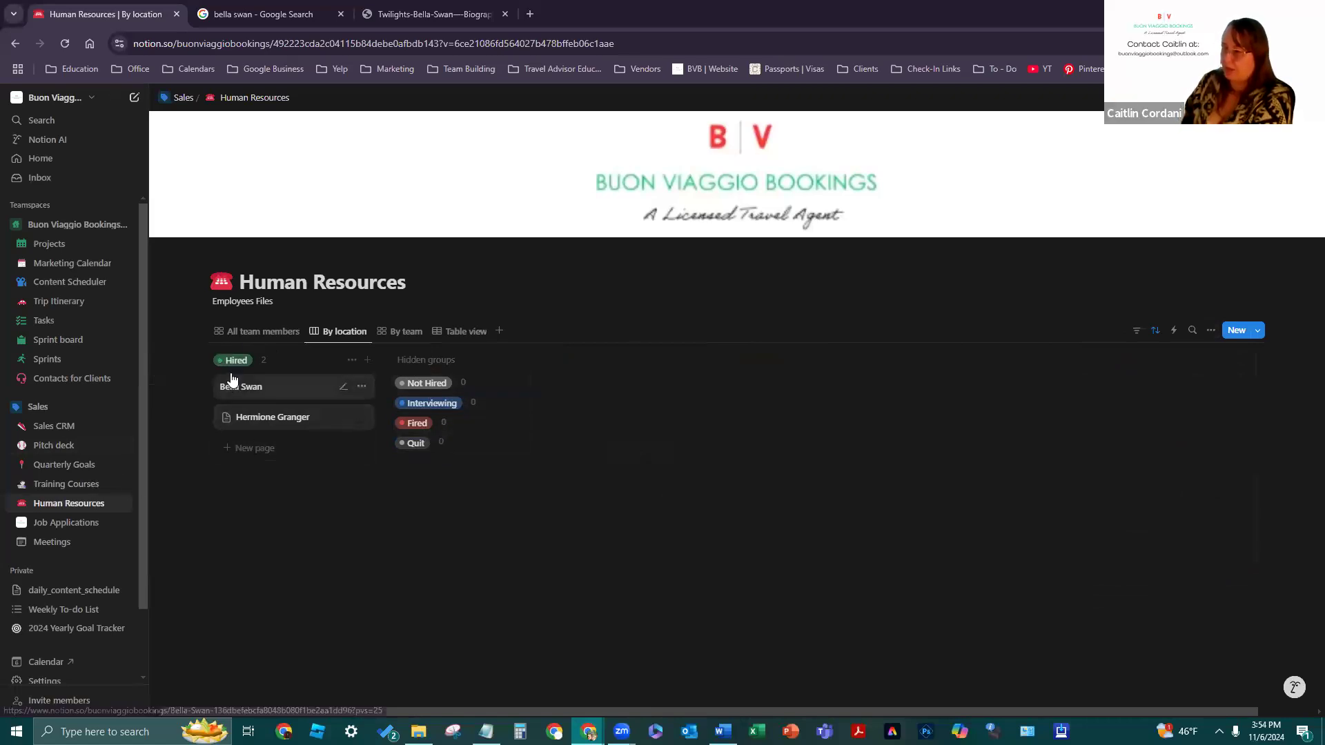
- Change the By location view's layout to a gallery
click(338, 333)
click(337, 334)
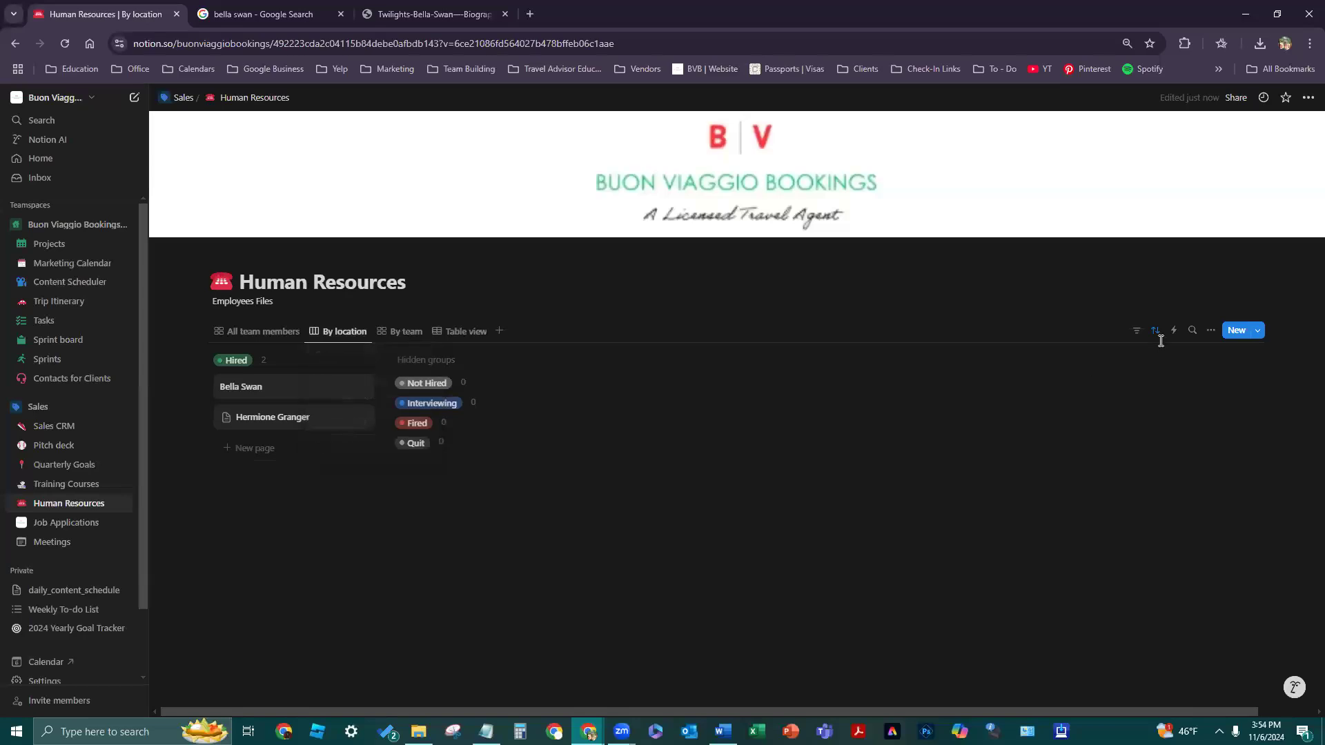
click(1207, 331)
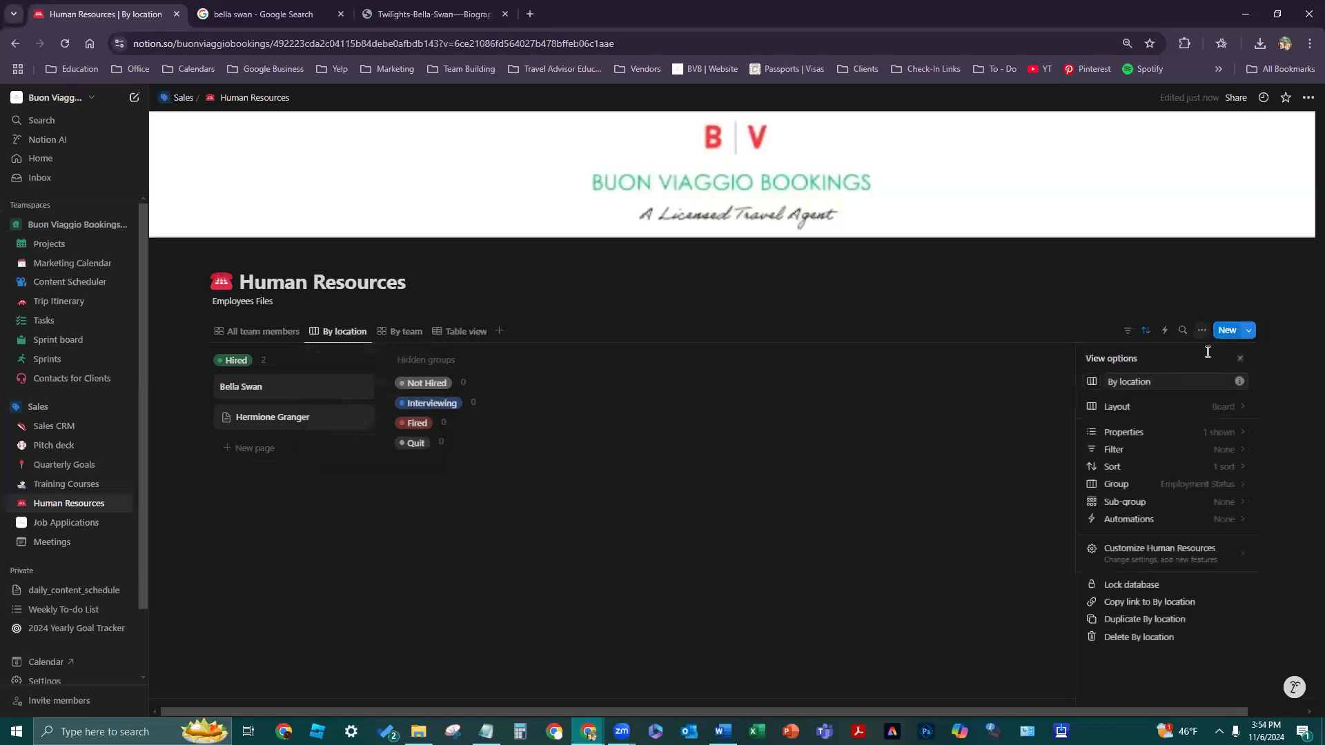
click(1193, 408)
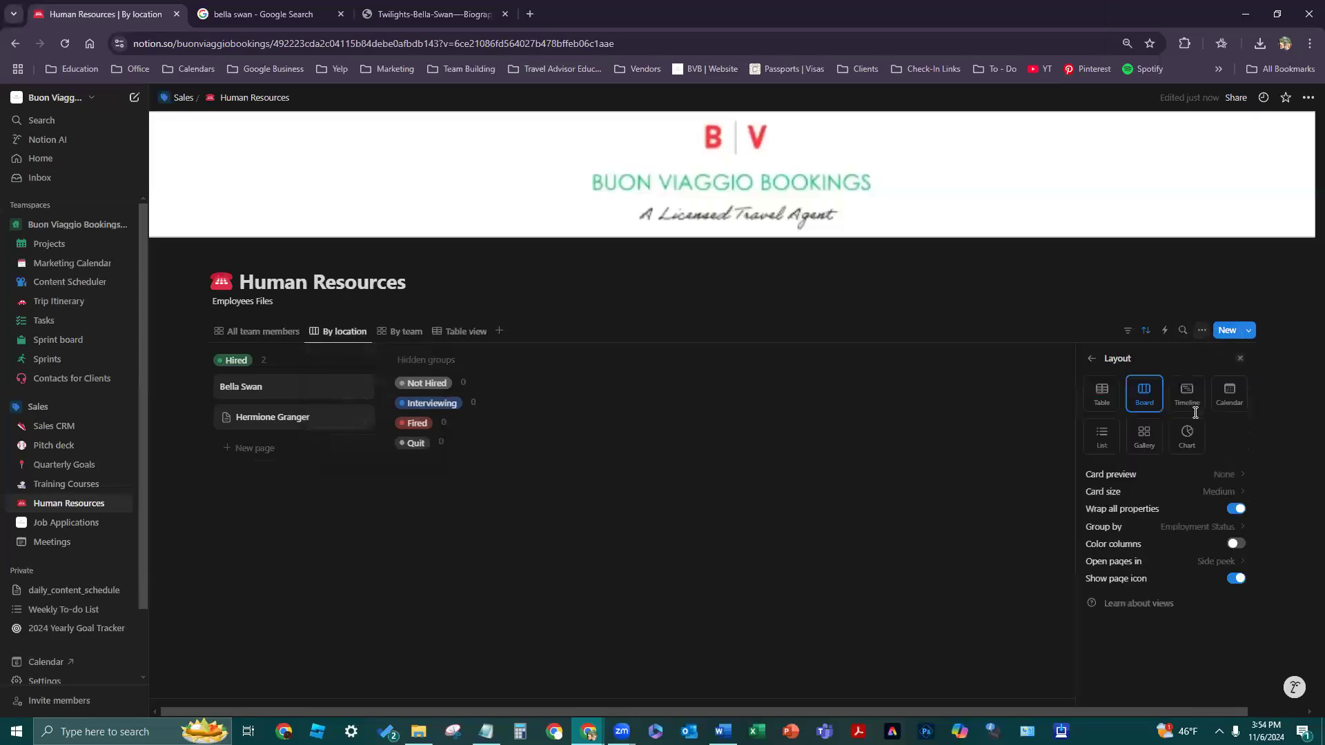
click(1149, 445)
click(636, 579)
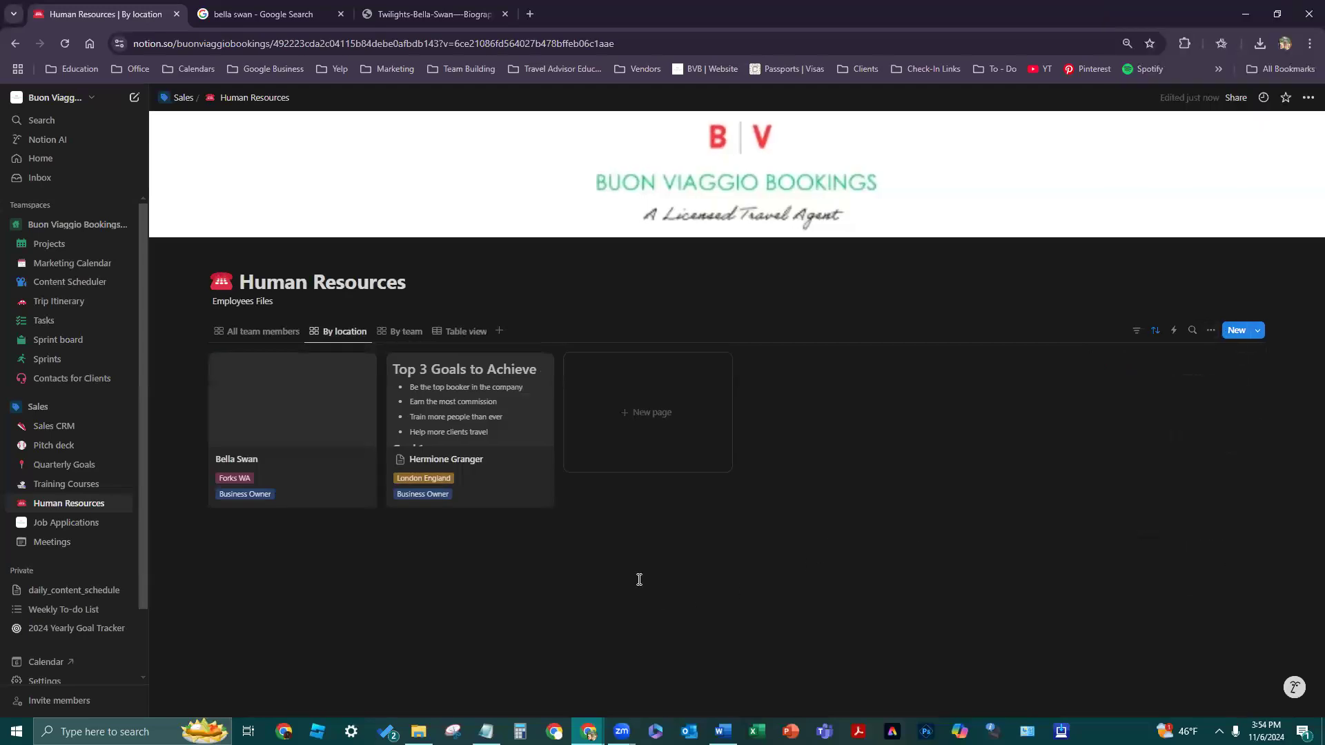
- Step through layout changes with Ctrl+Z, ending on the gallery grouped by location
click(1211, 331)
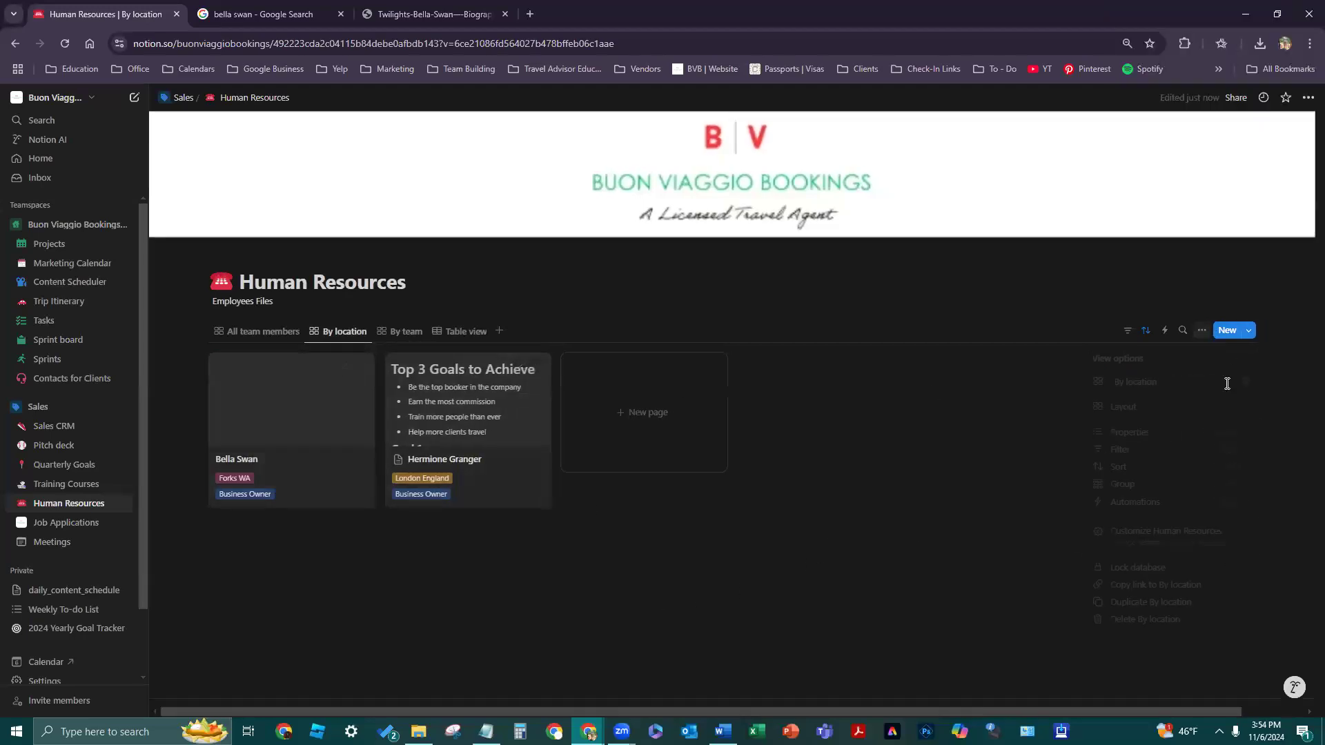
click(991, 505)
key(ctrl+z)
key(ctrl+z)
key(ctrl+z)
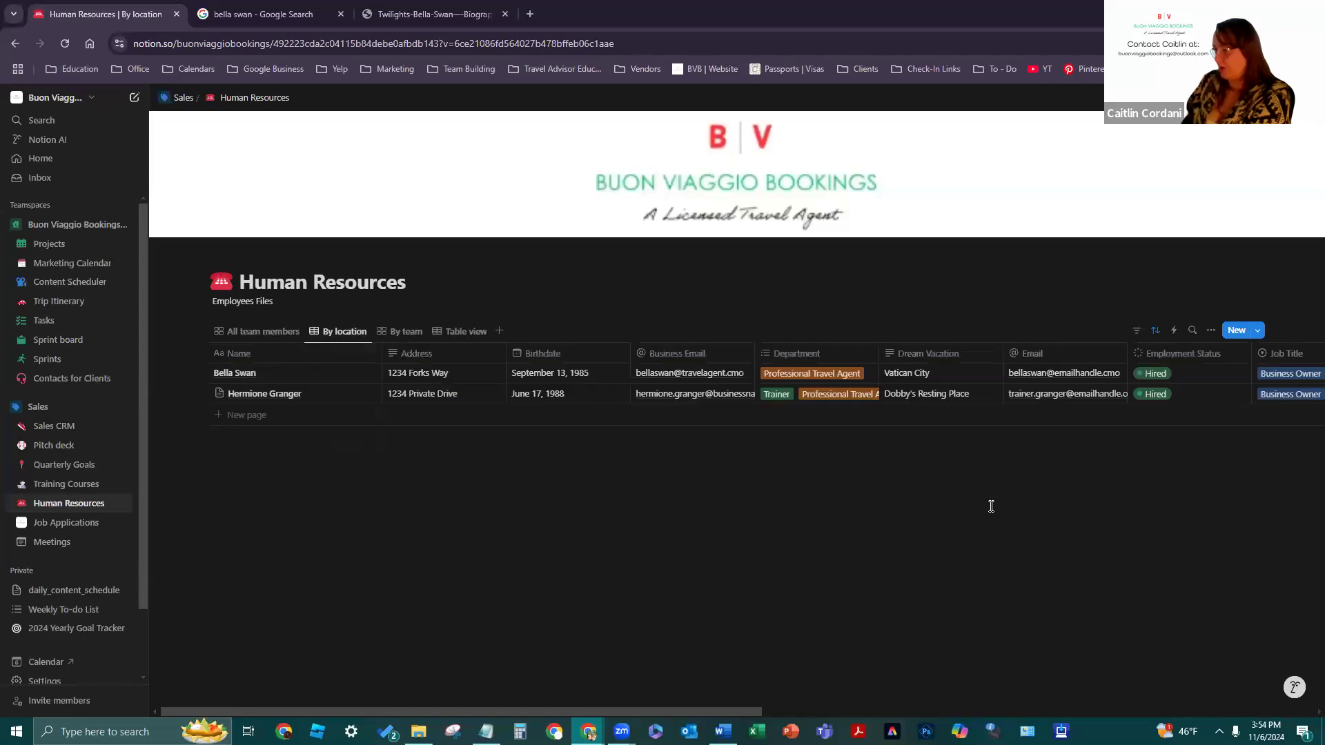
key(ctrl+z)
key(ctrl+z)
key(ctrl+z)
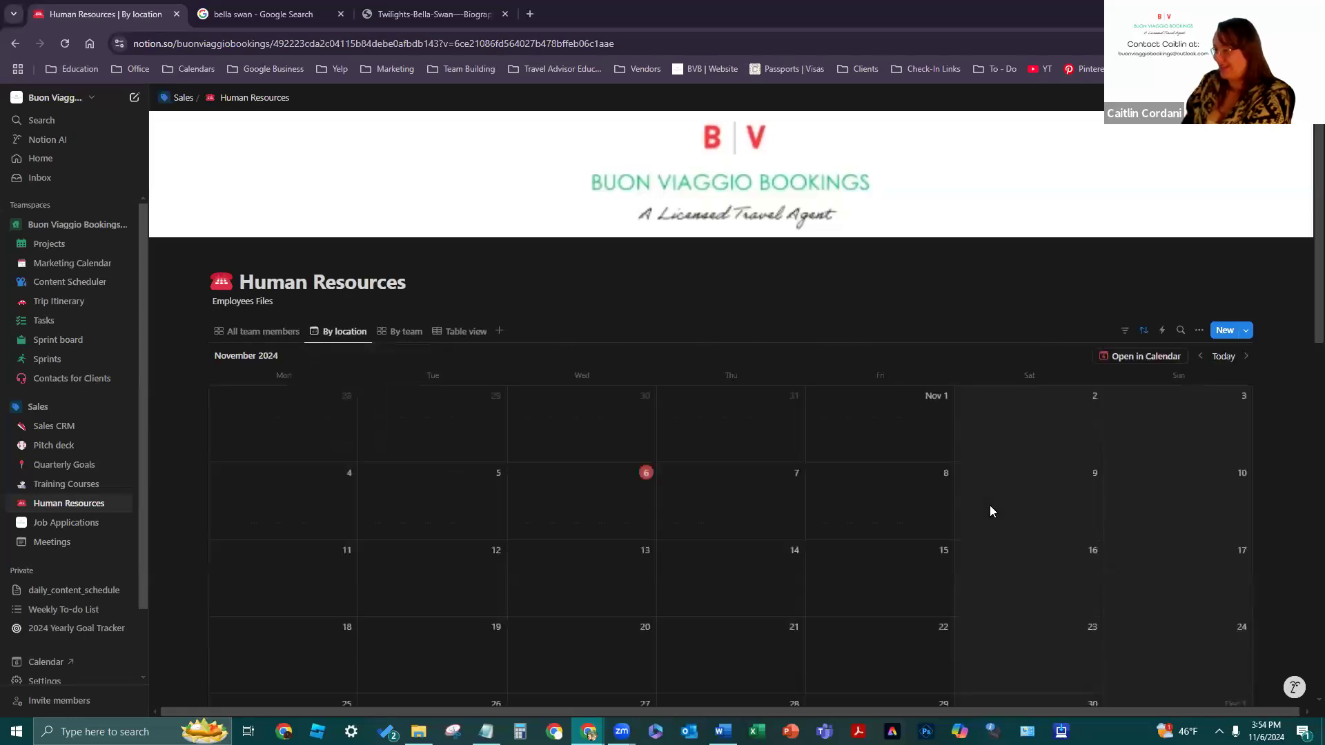
key(ctrl+z)
key(ctrl+z)
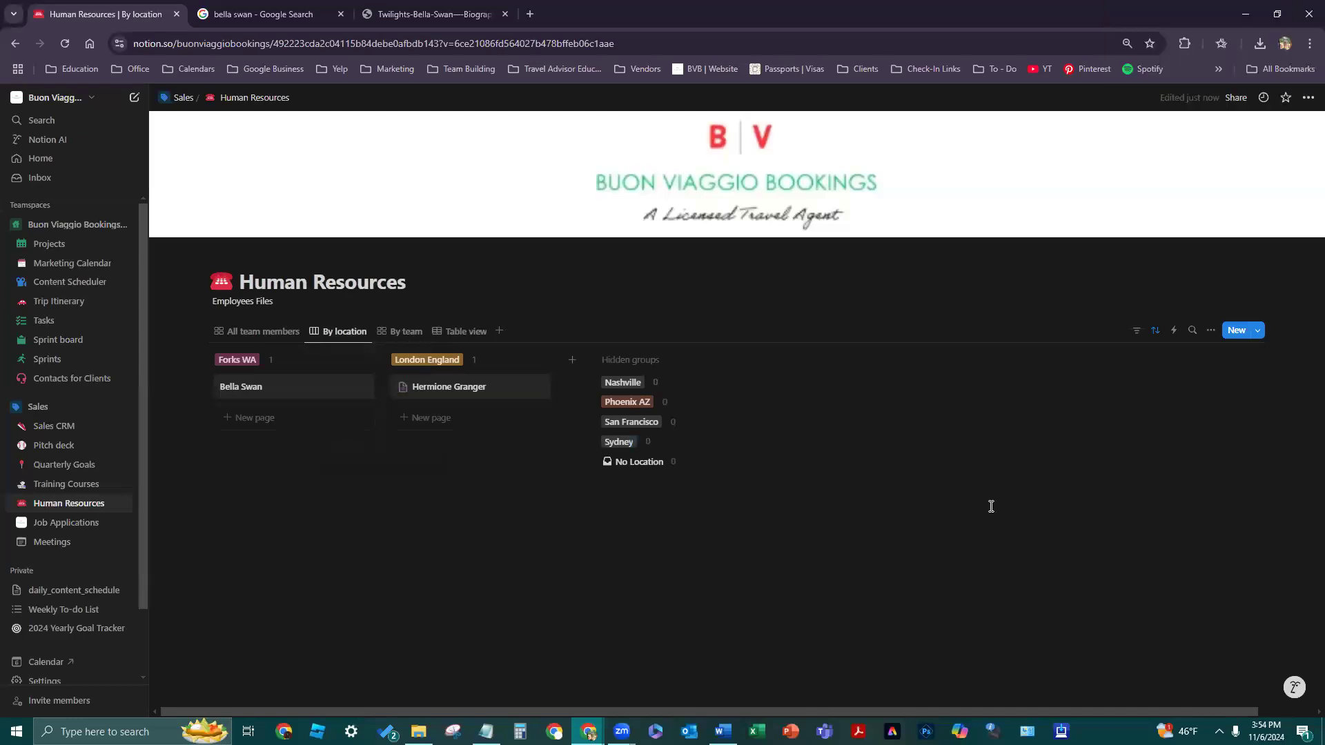
key(ctrl+z)
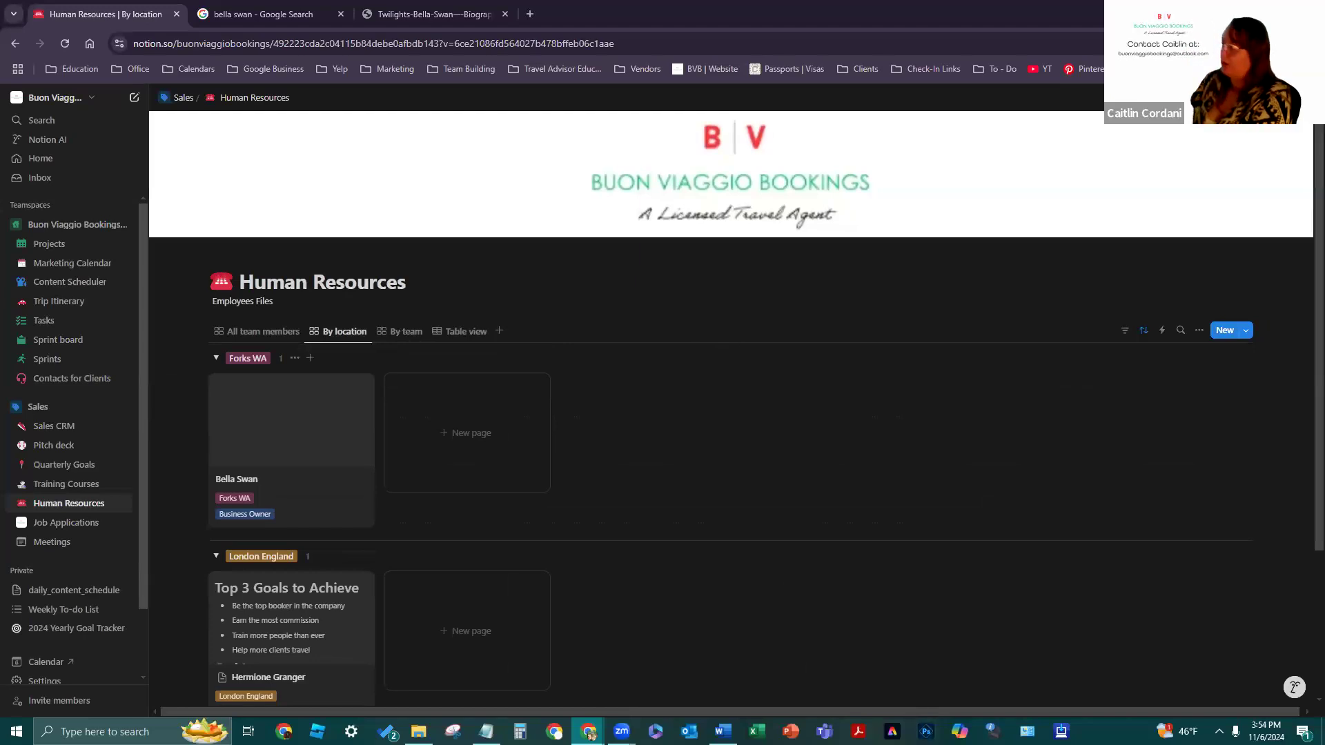
- Add a new board view to the Human Resources database
scroll(1005, 627, down, 1)
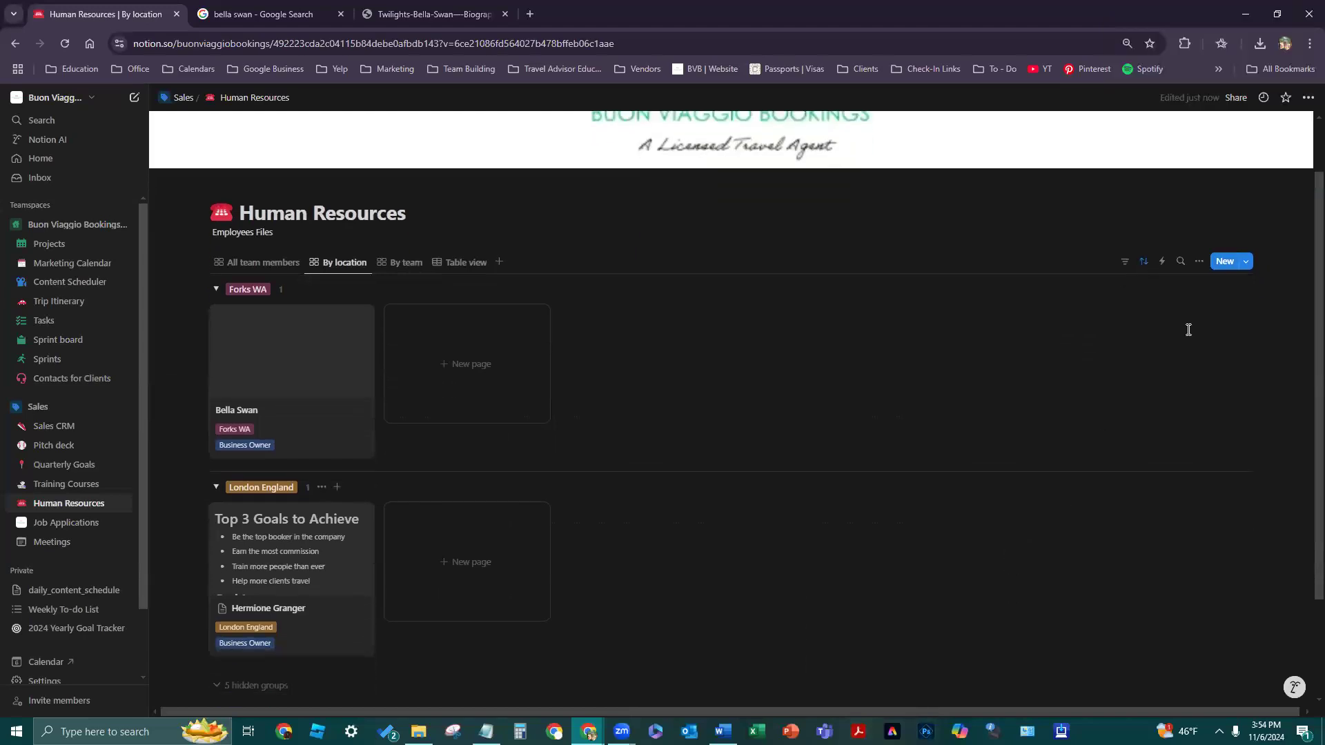
click(1307, 99)
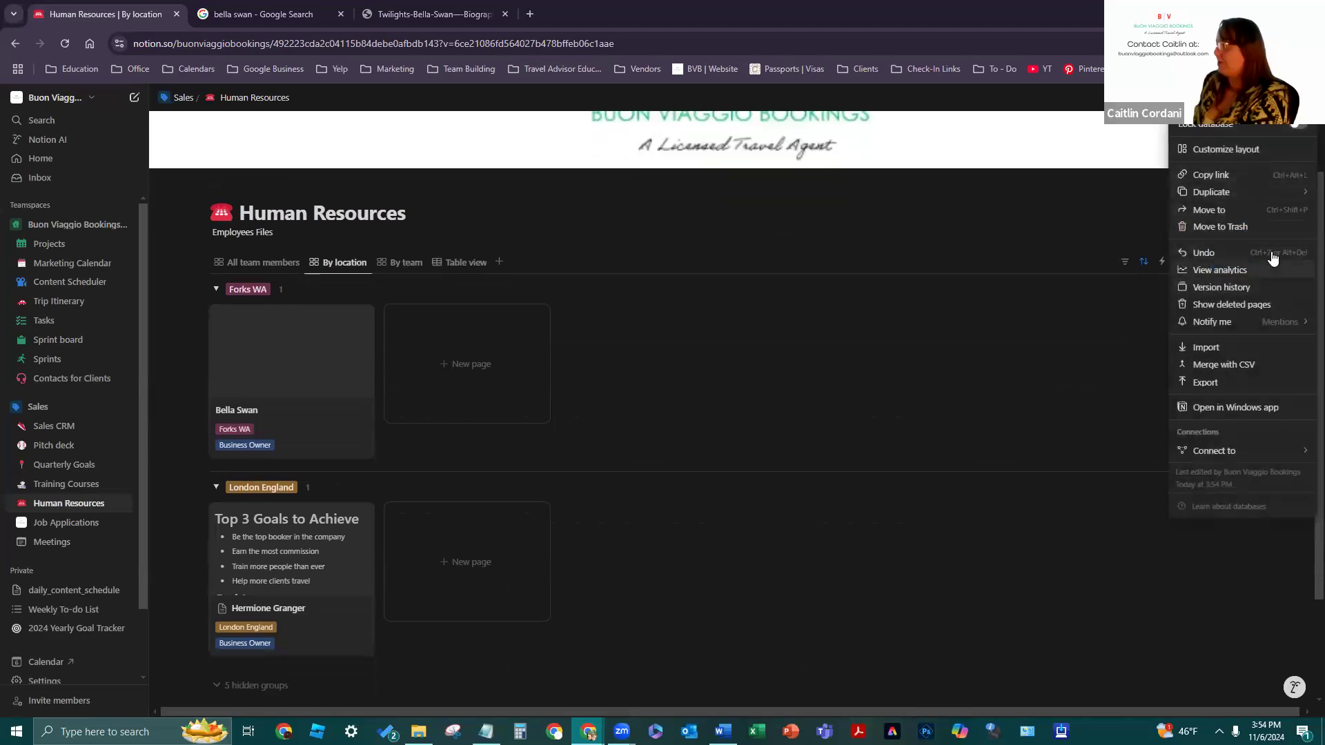
click(880, 542)
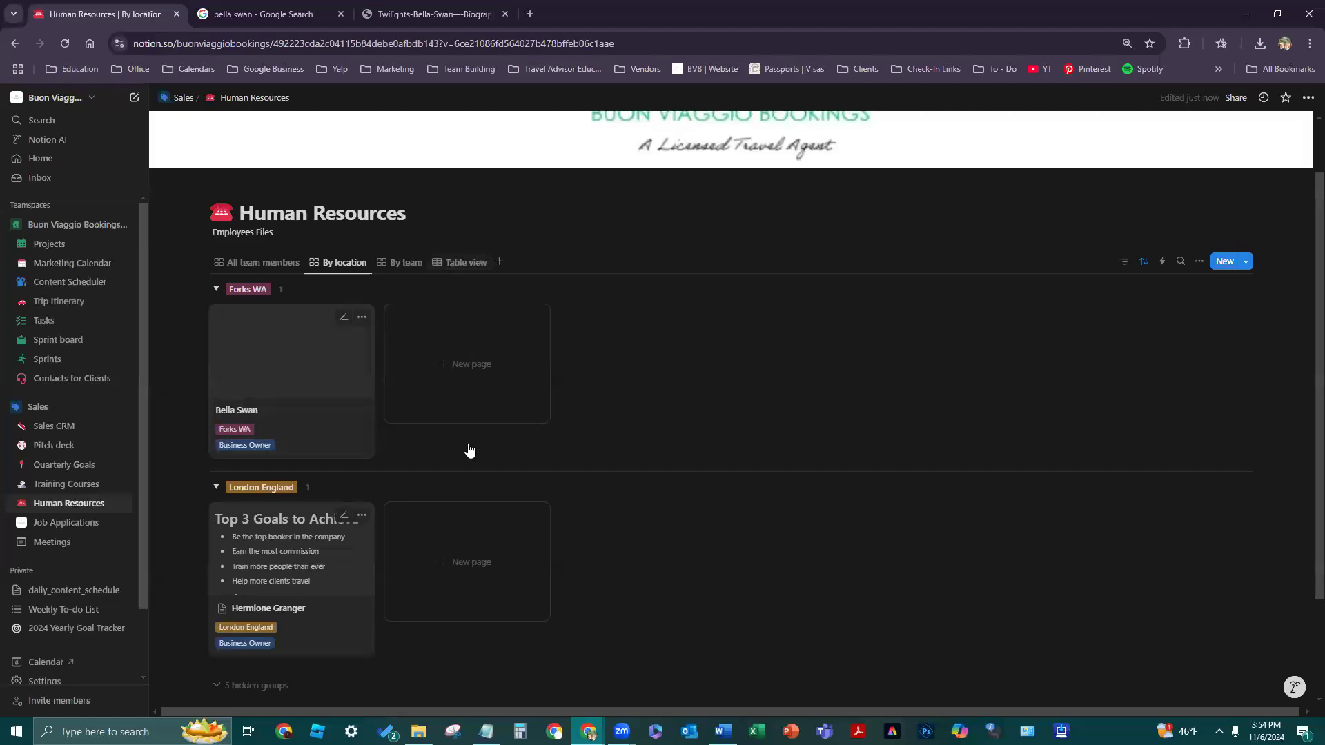
click(498, 261)
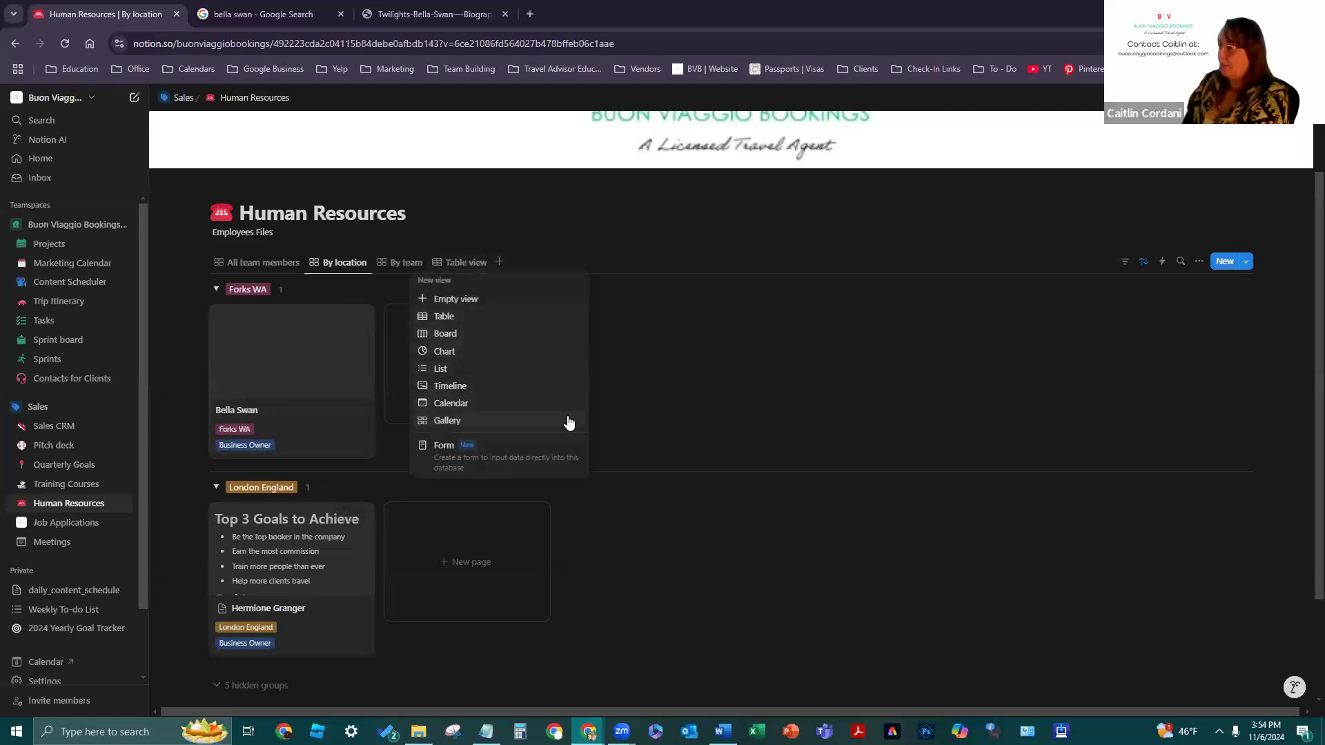
click(544, 336)
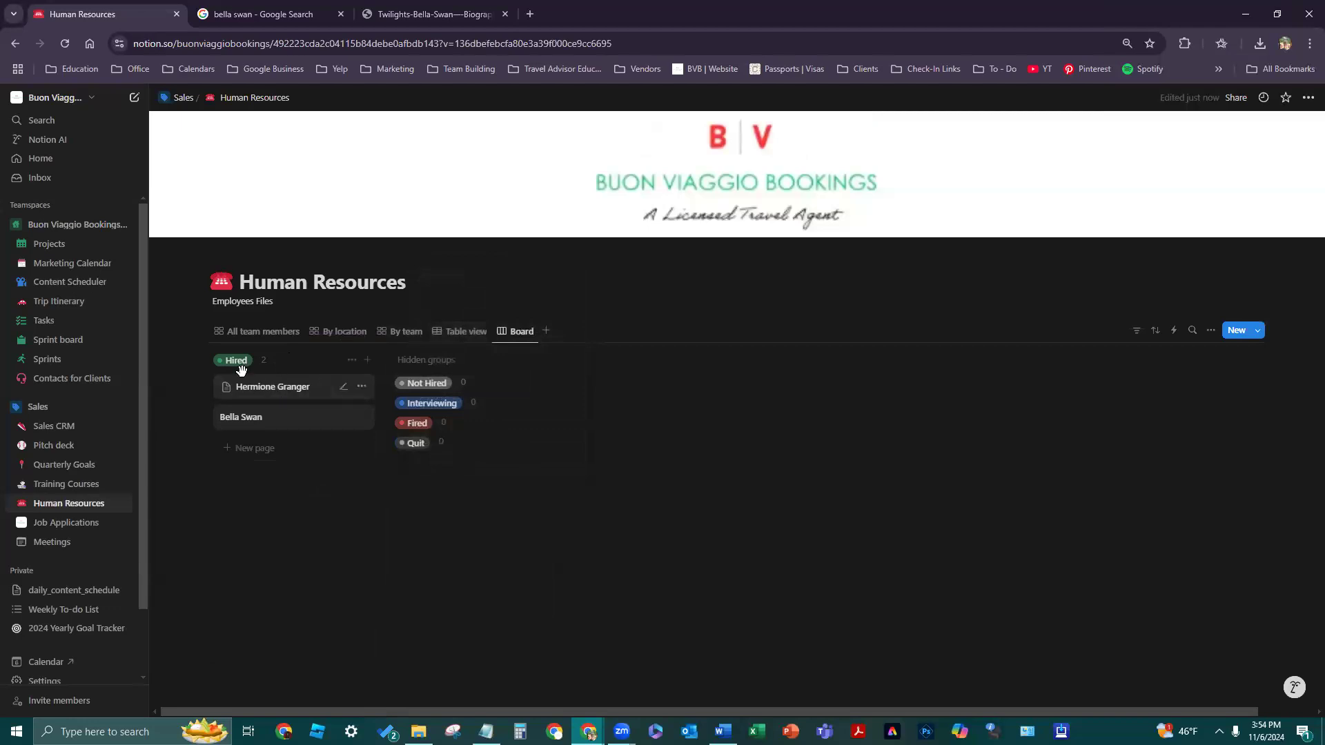
- Rename the new board view to 'Status'
click(512, 338)
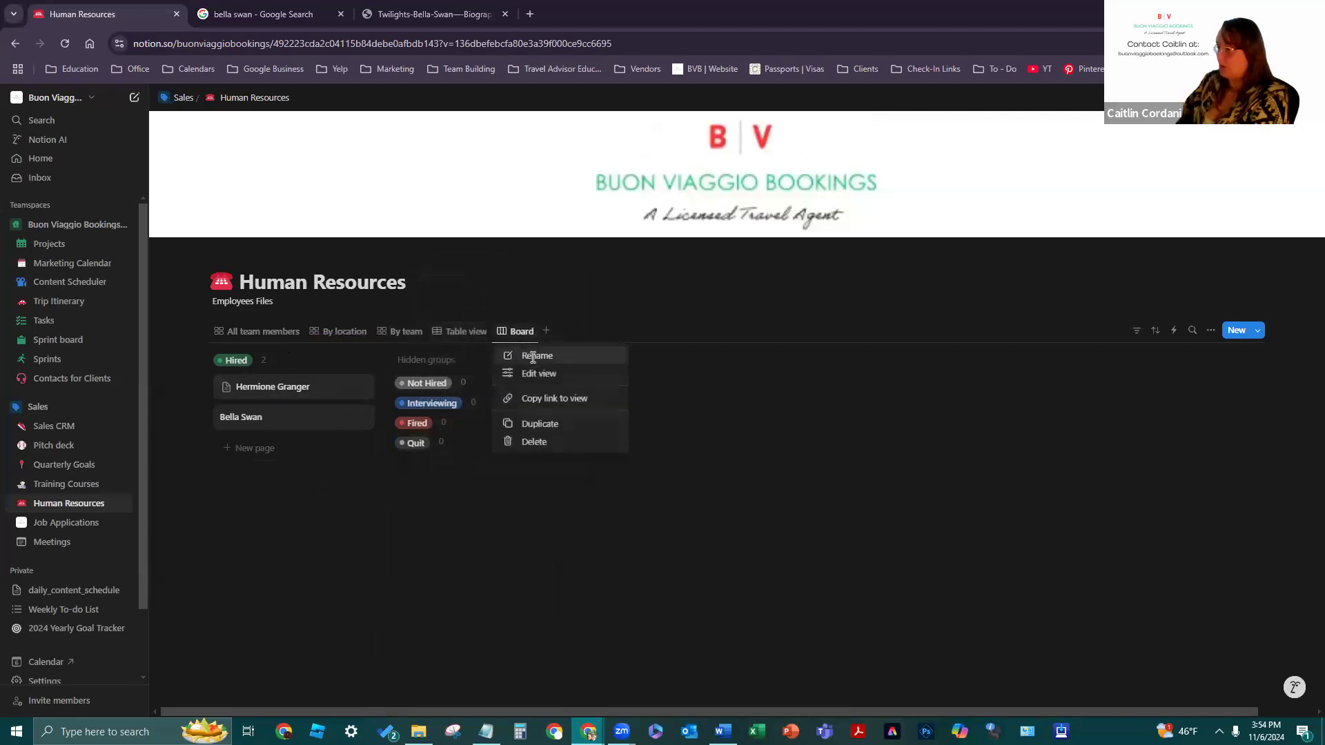
click(534, 368)
text(Status)
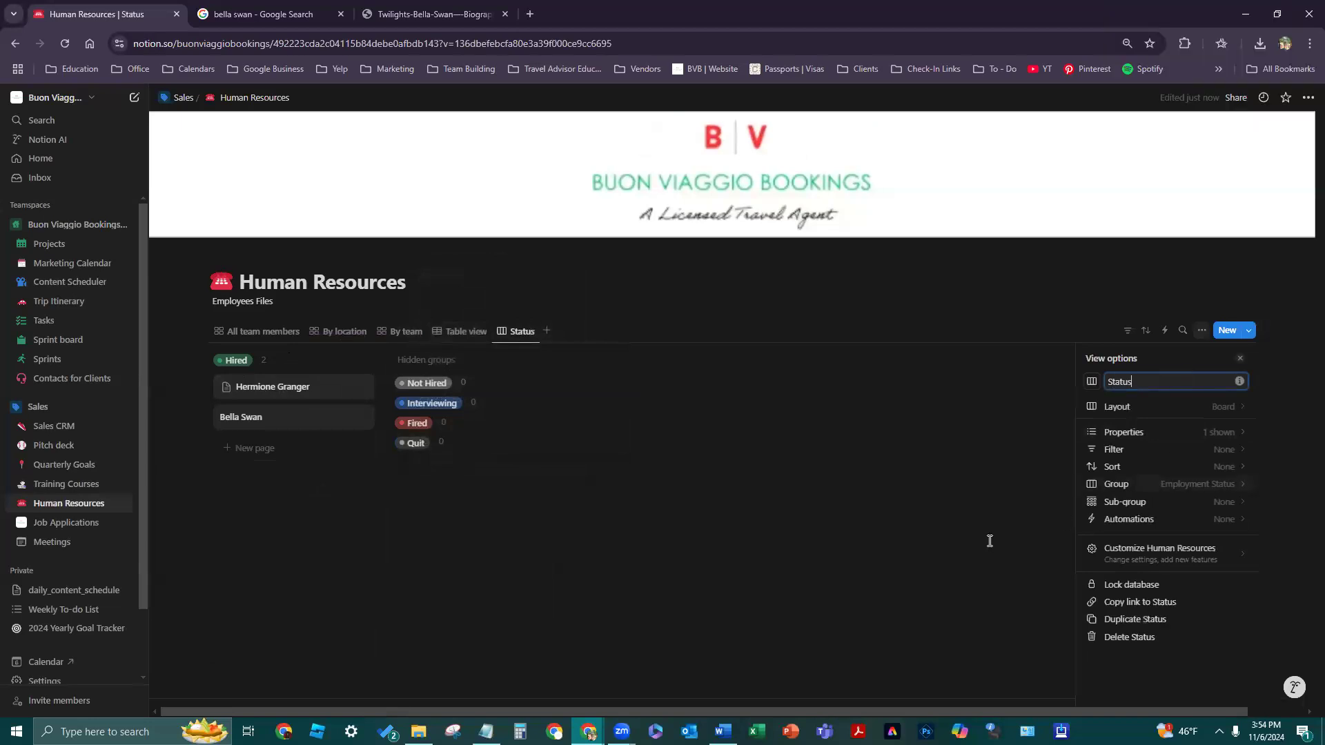
click(846, 621)
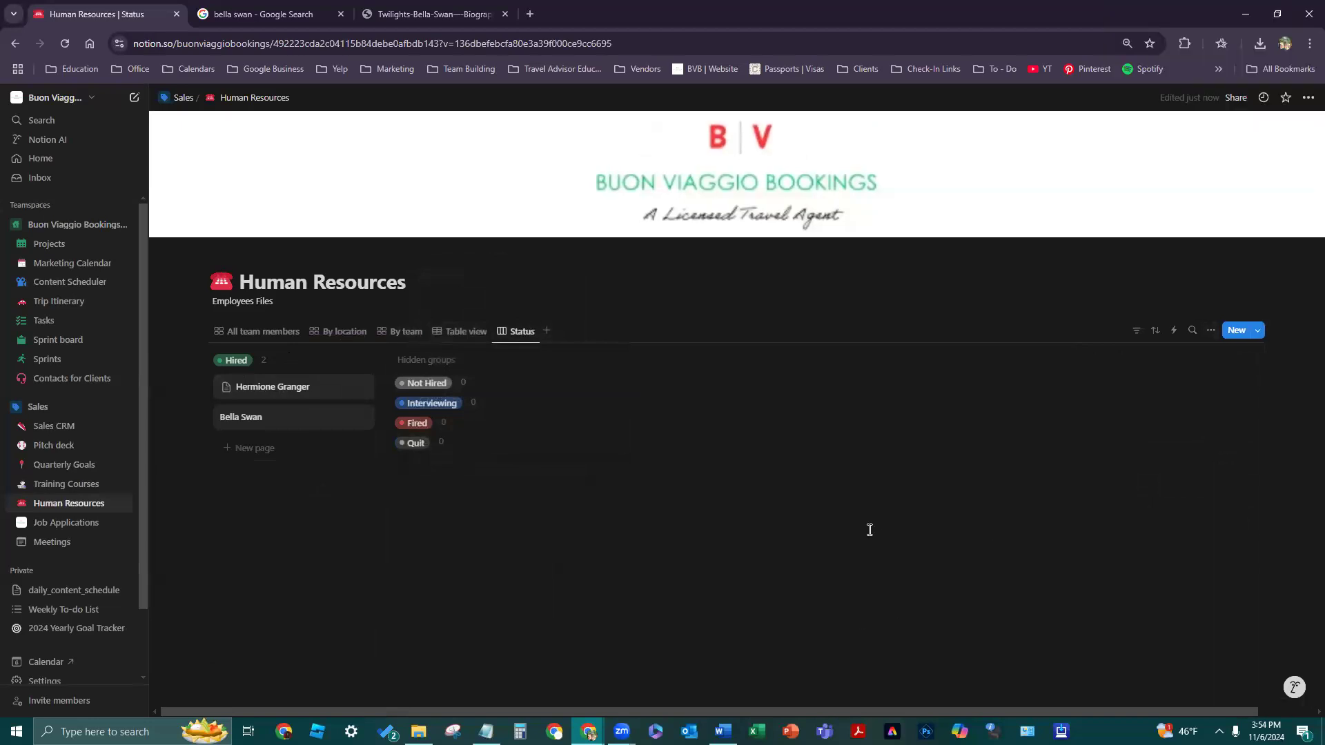
- Switch to the By team view and open its view settings
click(297, 333)
click(326, 334)
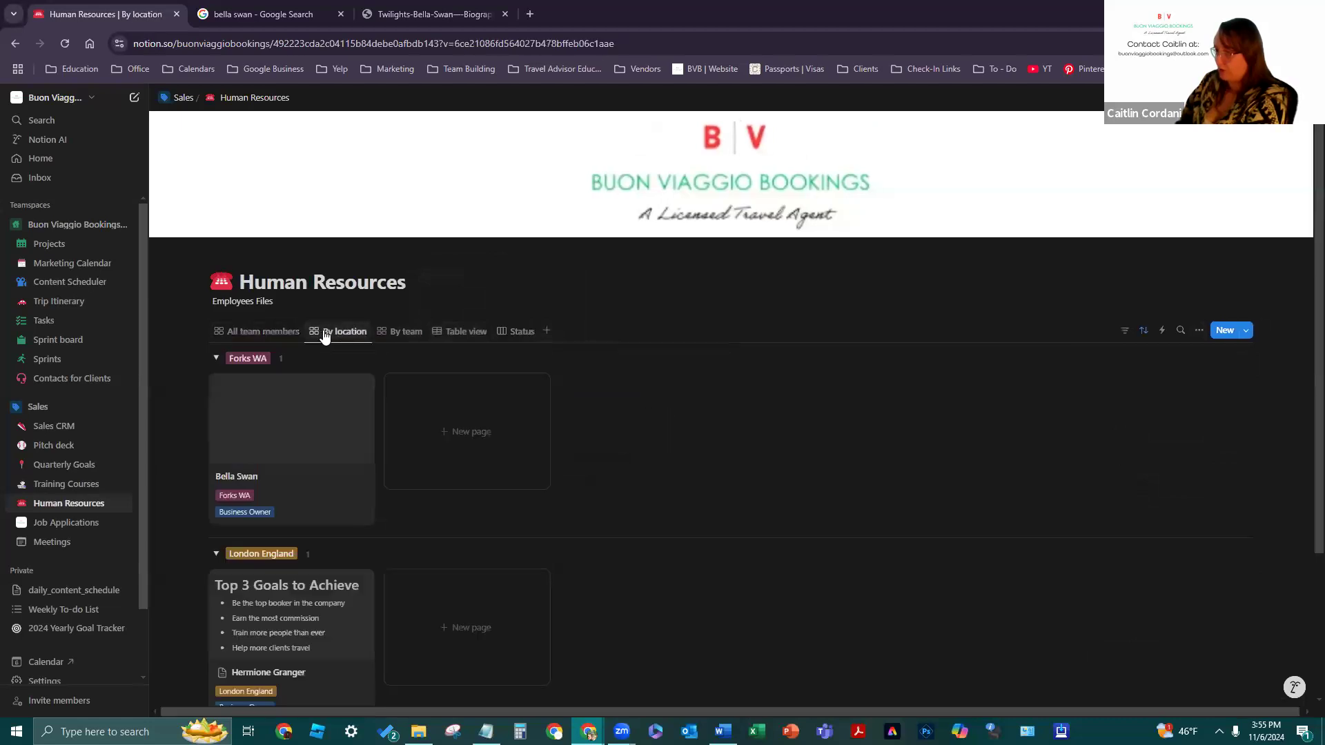
click(266, 333)
click(323, 334)
click(398, 334)
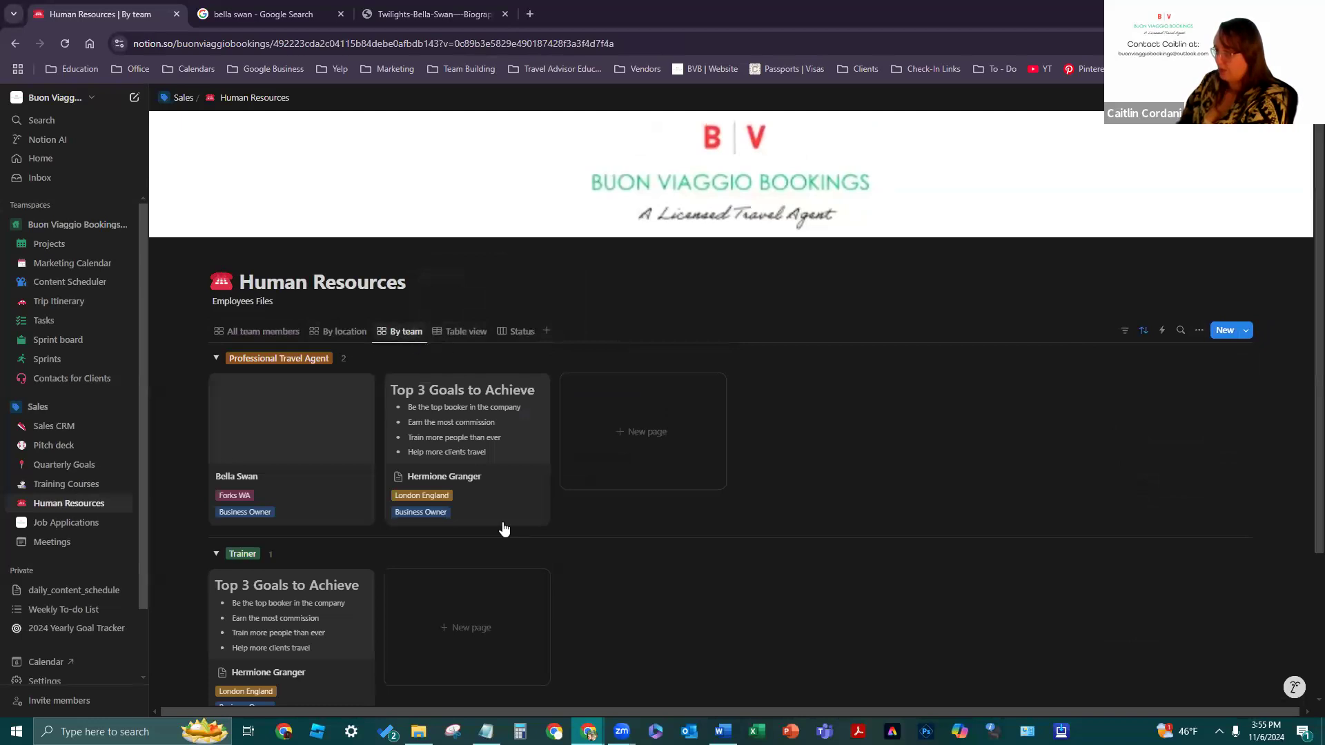
click(1199, 331)
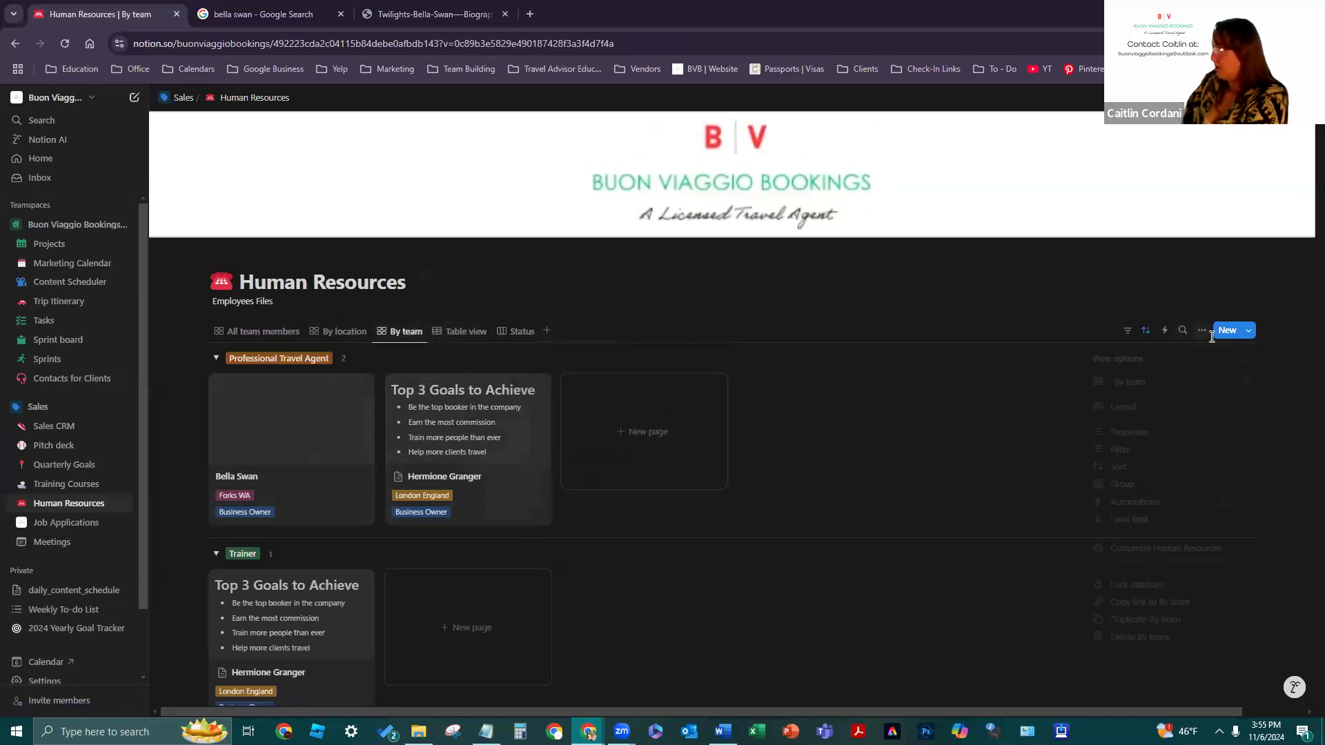
click(1090, 381)
key(Escape)
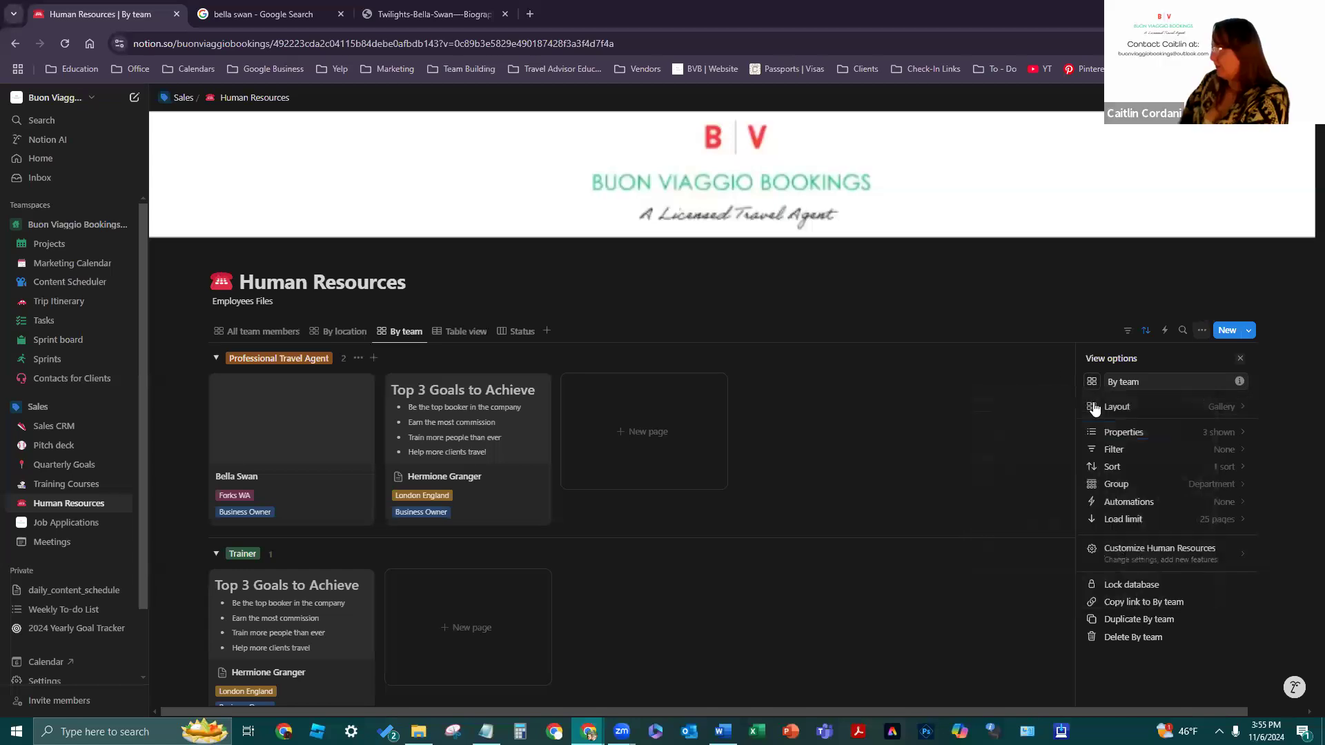
- Turn the By team view into a chart, trying horizontal bar, line and donut types
click(1145, 406)
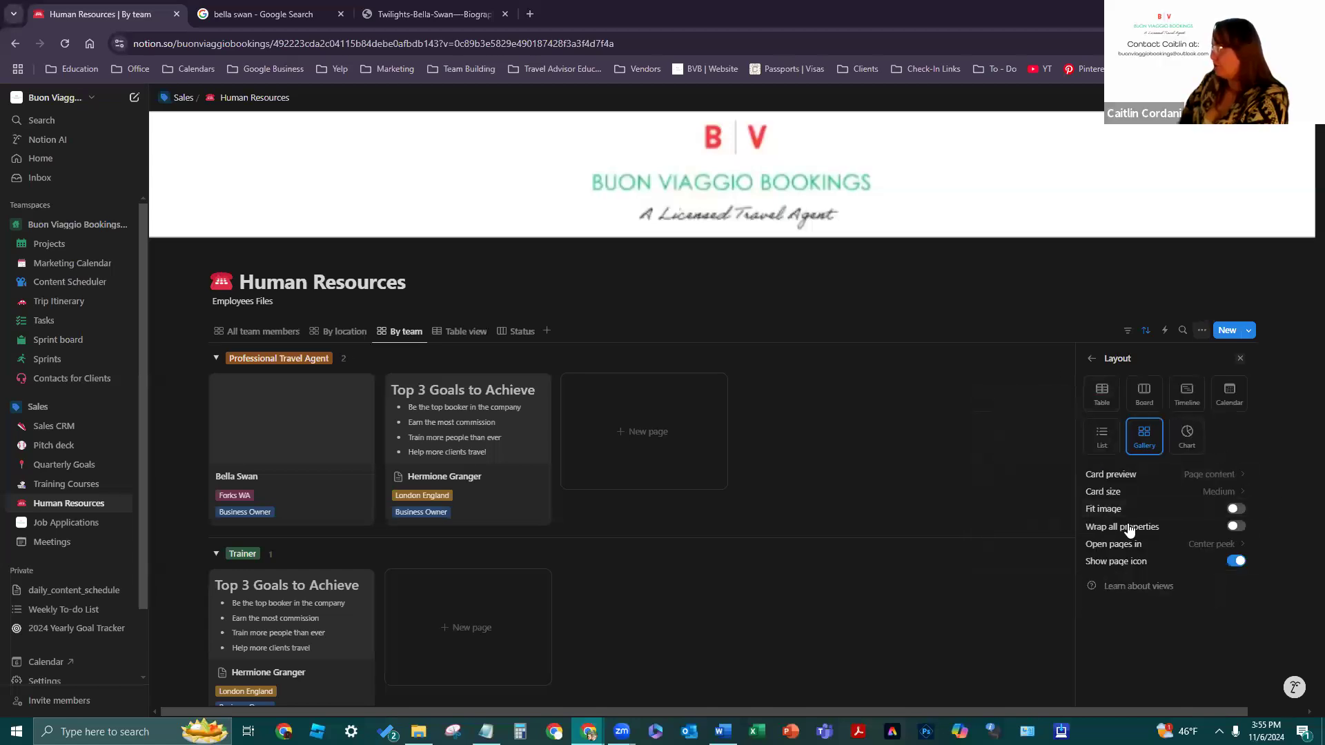
click(1185, 441)
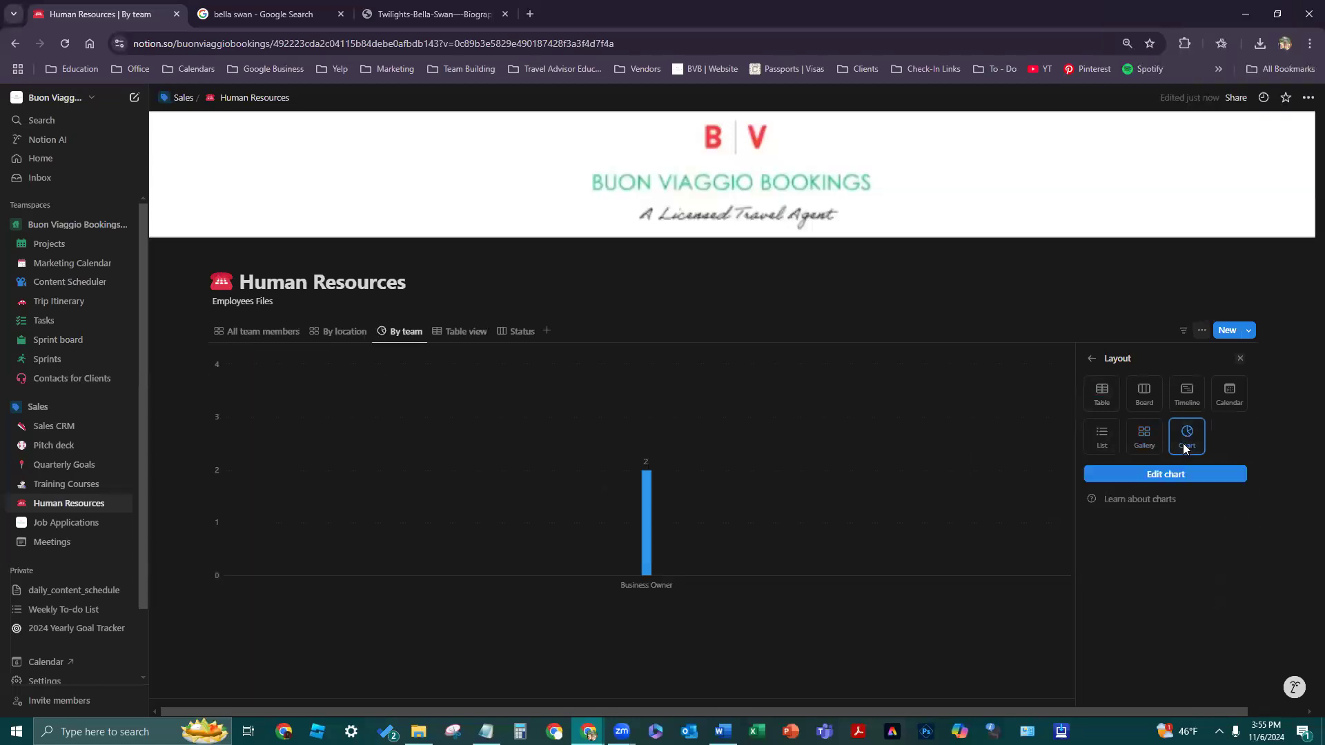
click(1165, 474)
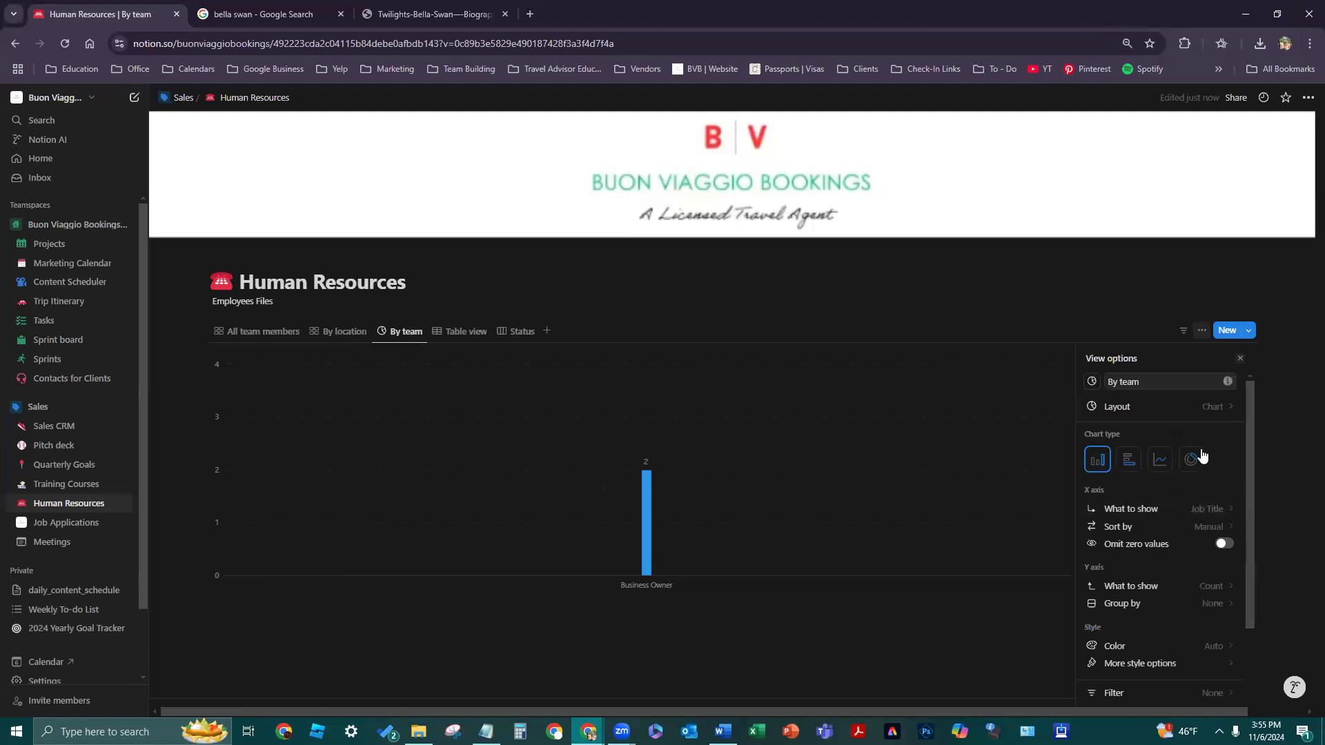
scroll(1145, 439, up, 1)
click(1129, 421)
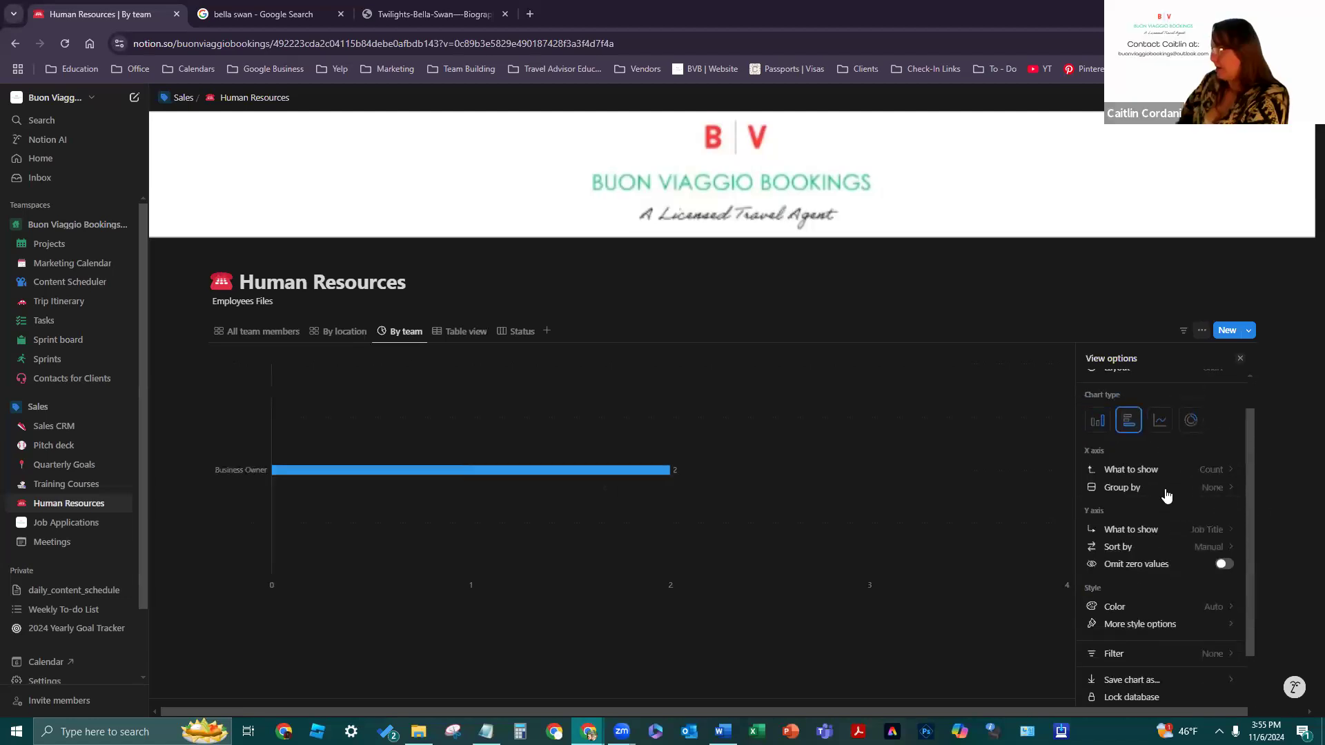
click(1159, 421)
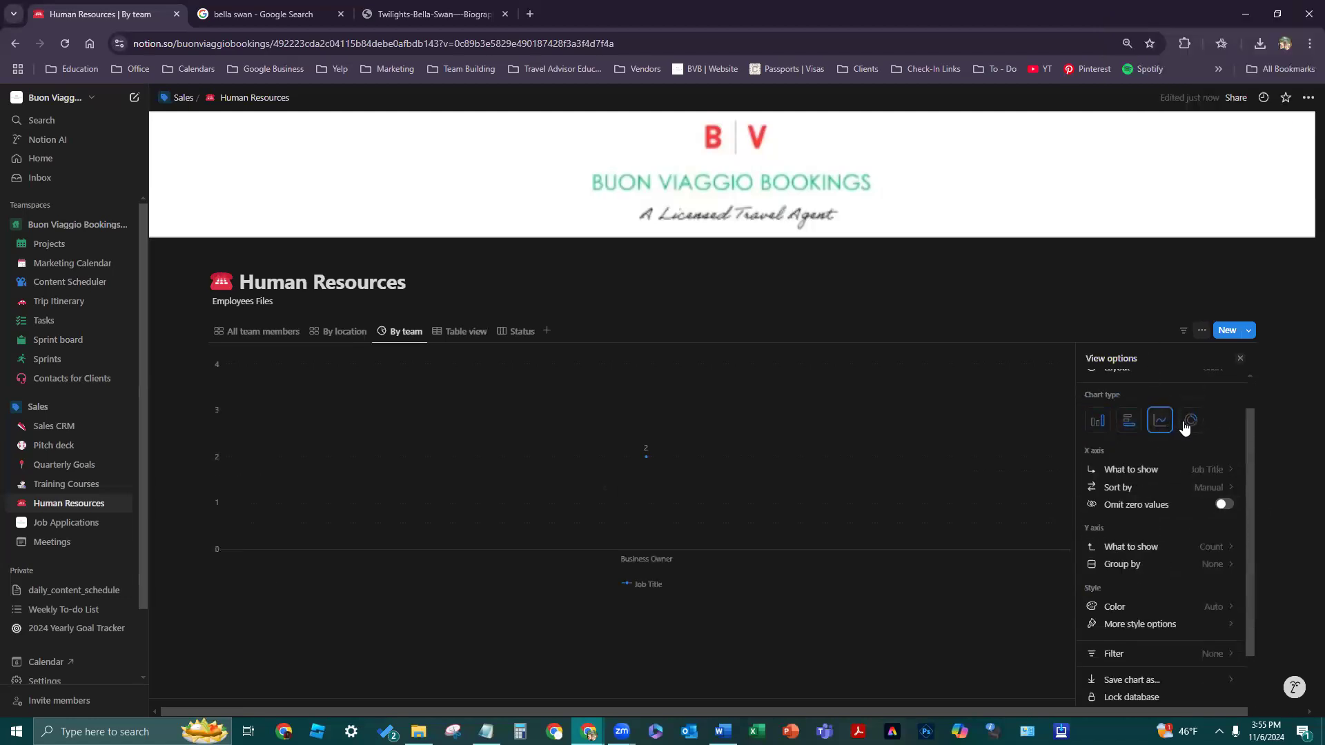
click(1190, 421)
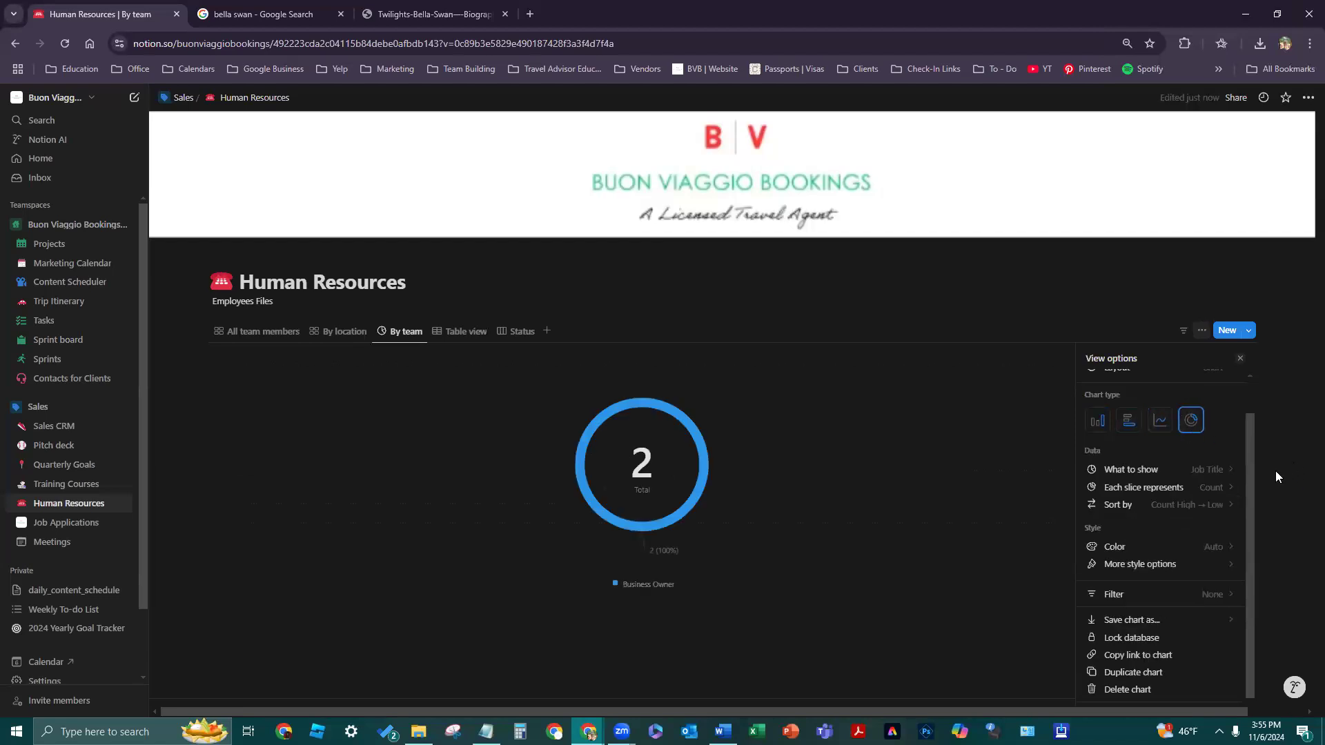
- Change the By team view back to a gallery layout
scroll(1200, 590, up, 1)
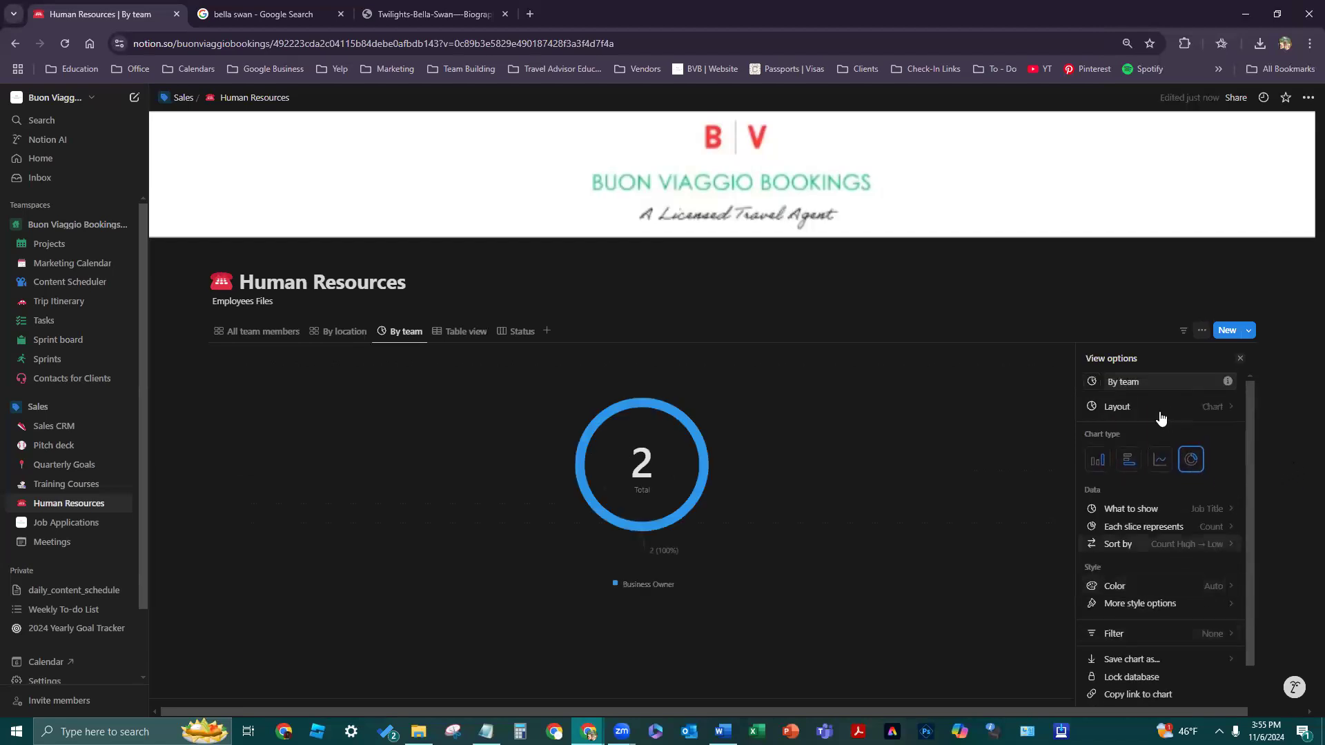
click(1112, 406)
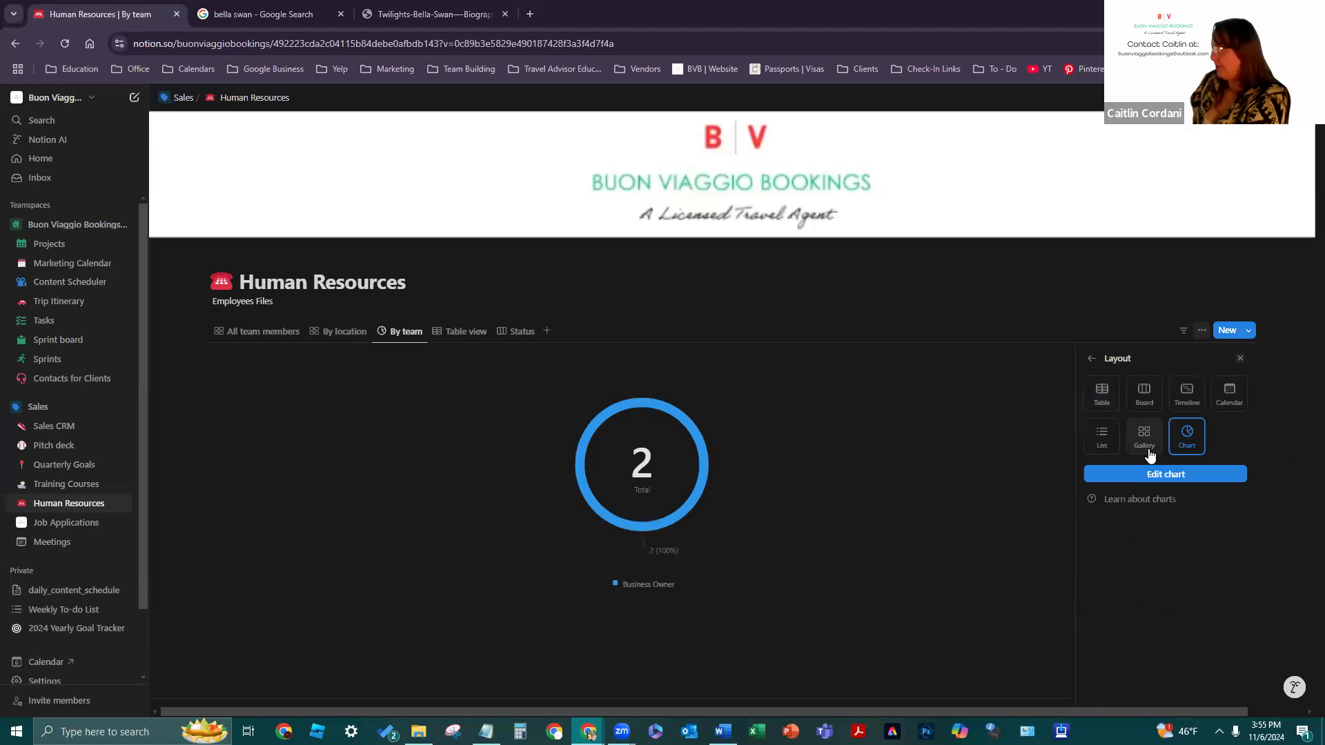
click(1144, 436)
click(618, 519)
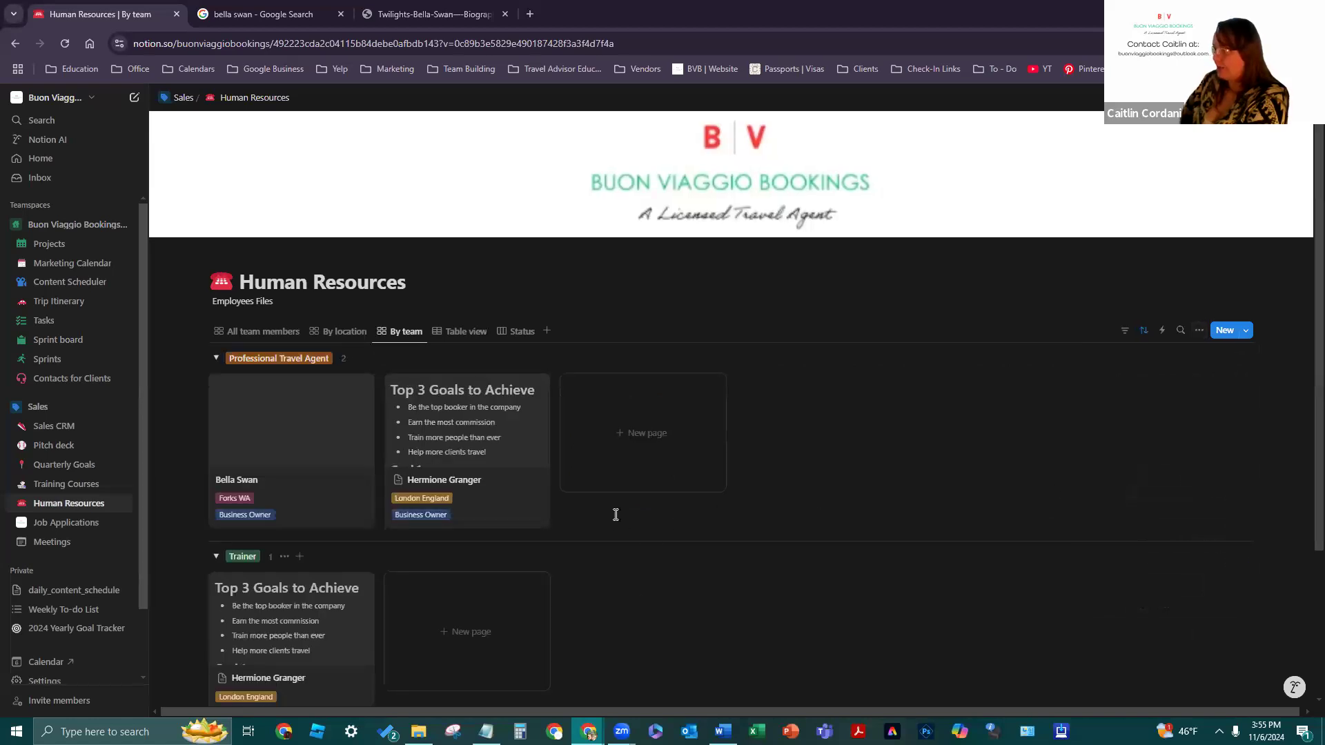
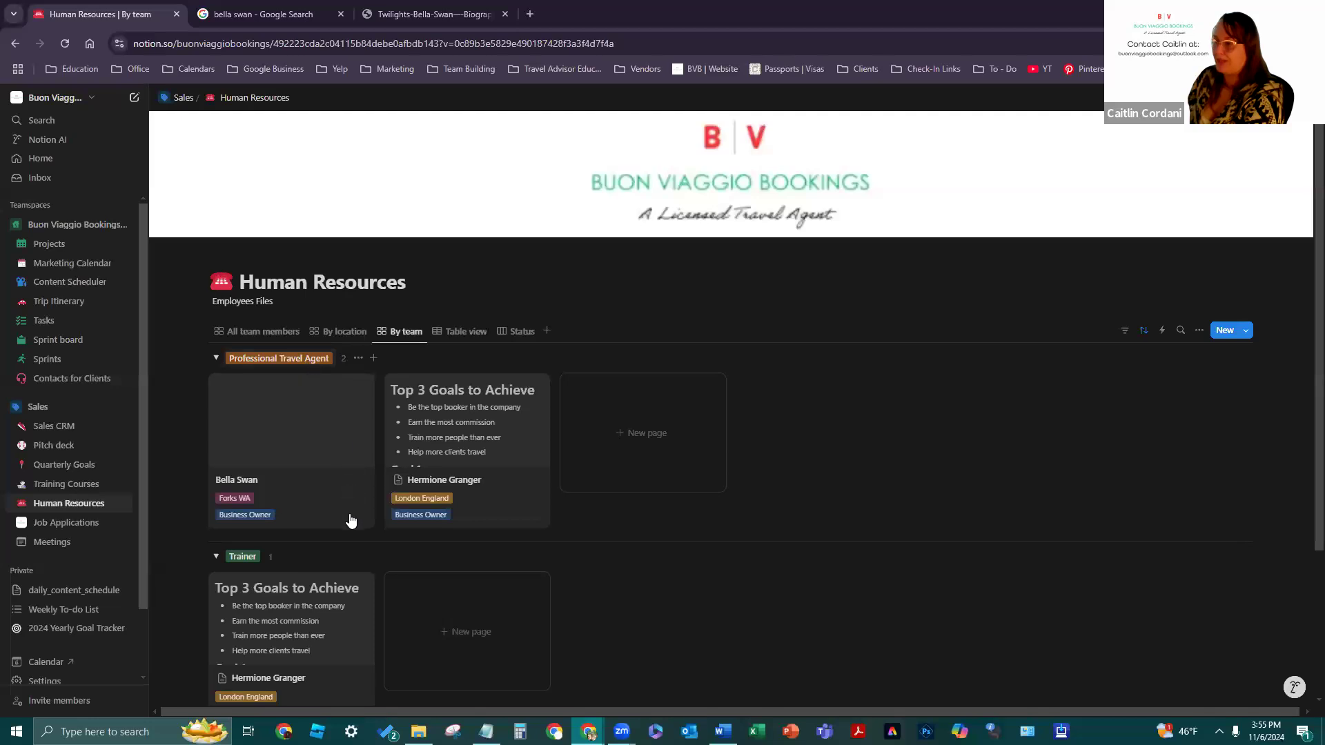
- Switch the Human Resources database to Table view and remove Hermione Granger's page icon
scroll(207, 573, down, 3)
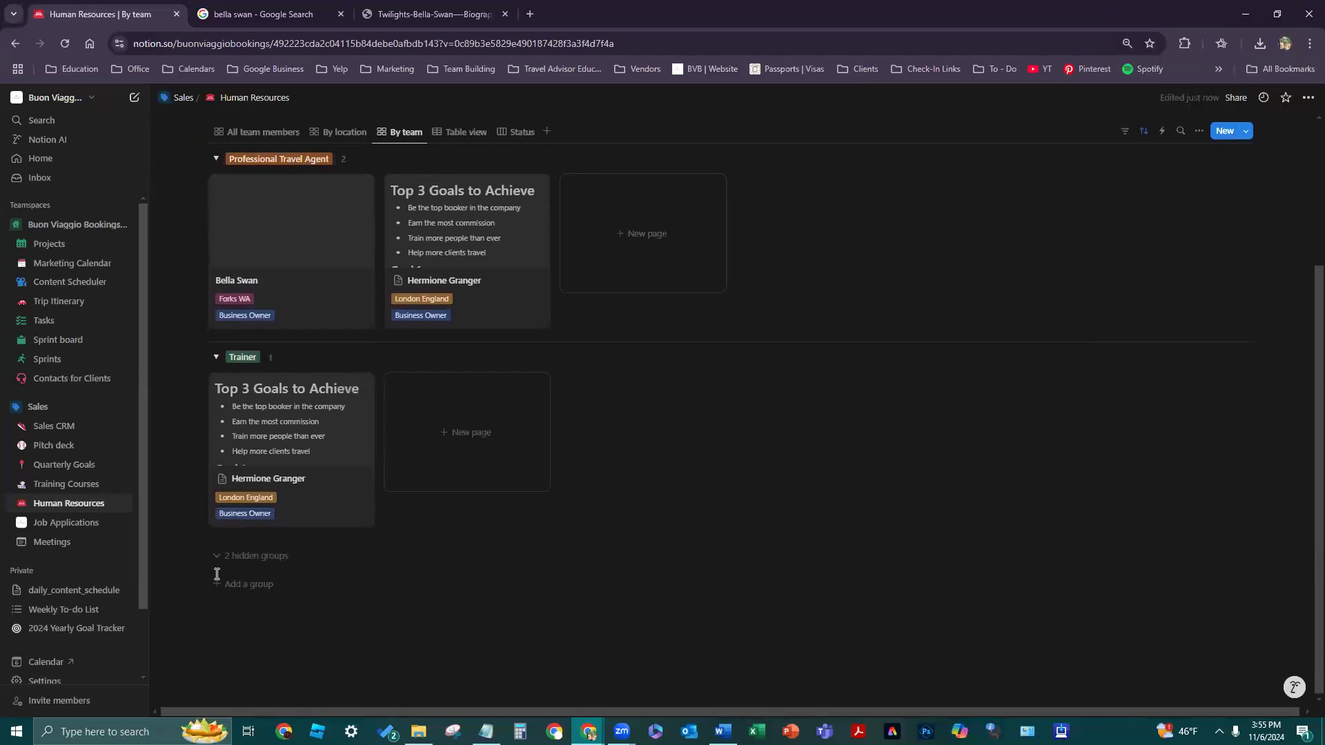
scroll(530, 575, up, 3)
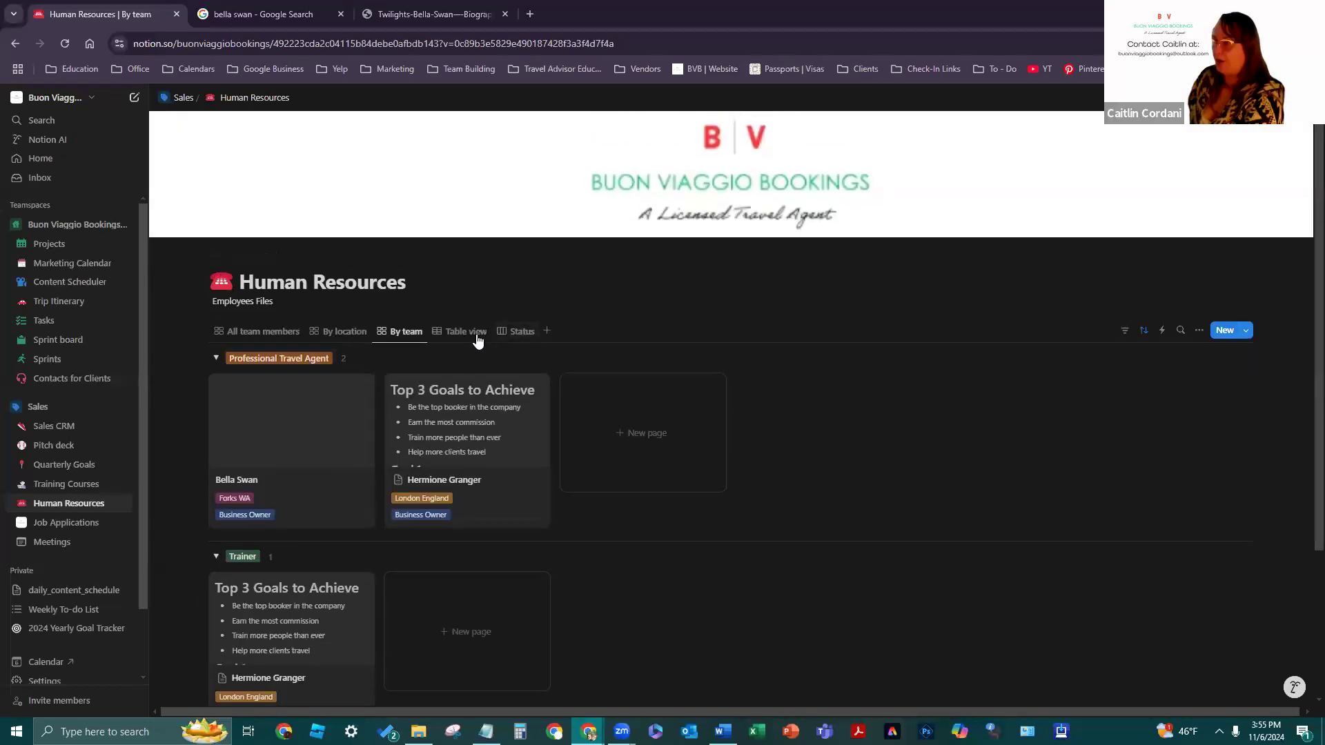
click(479, 341)
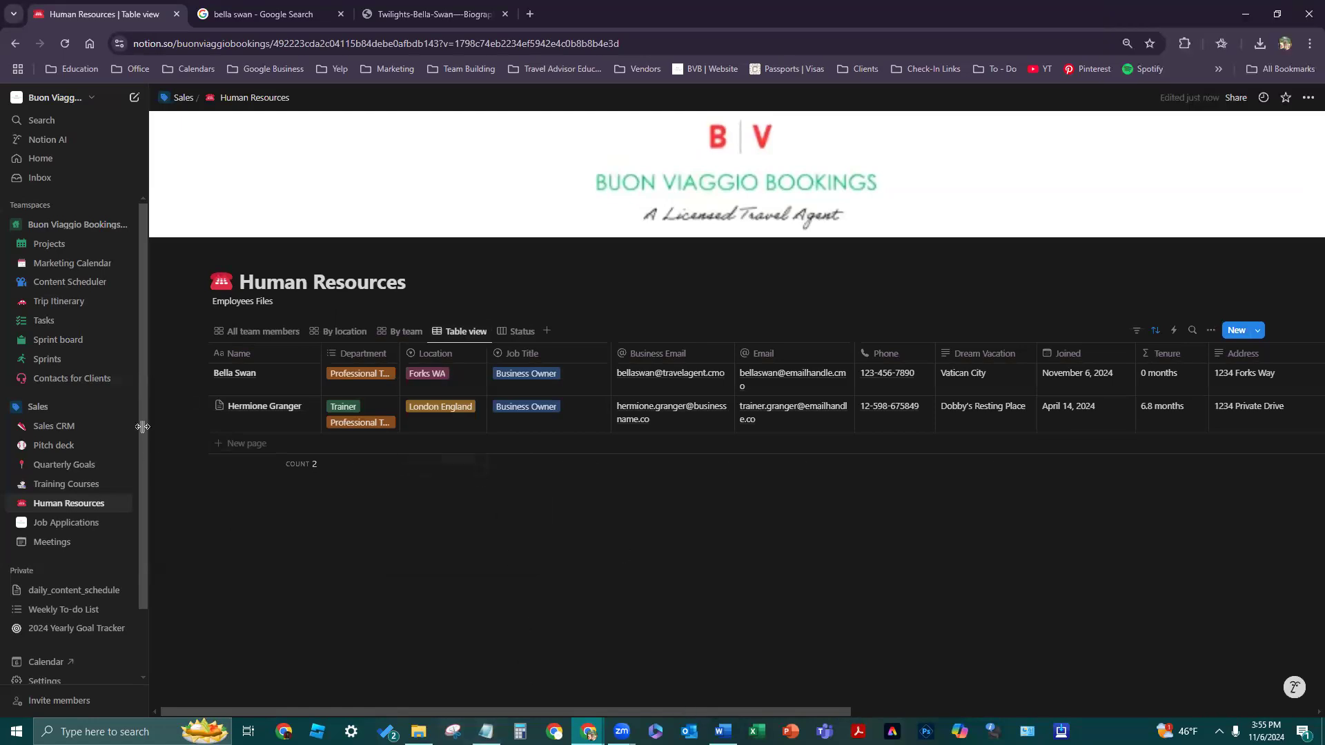
click(219, 407)
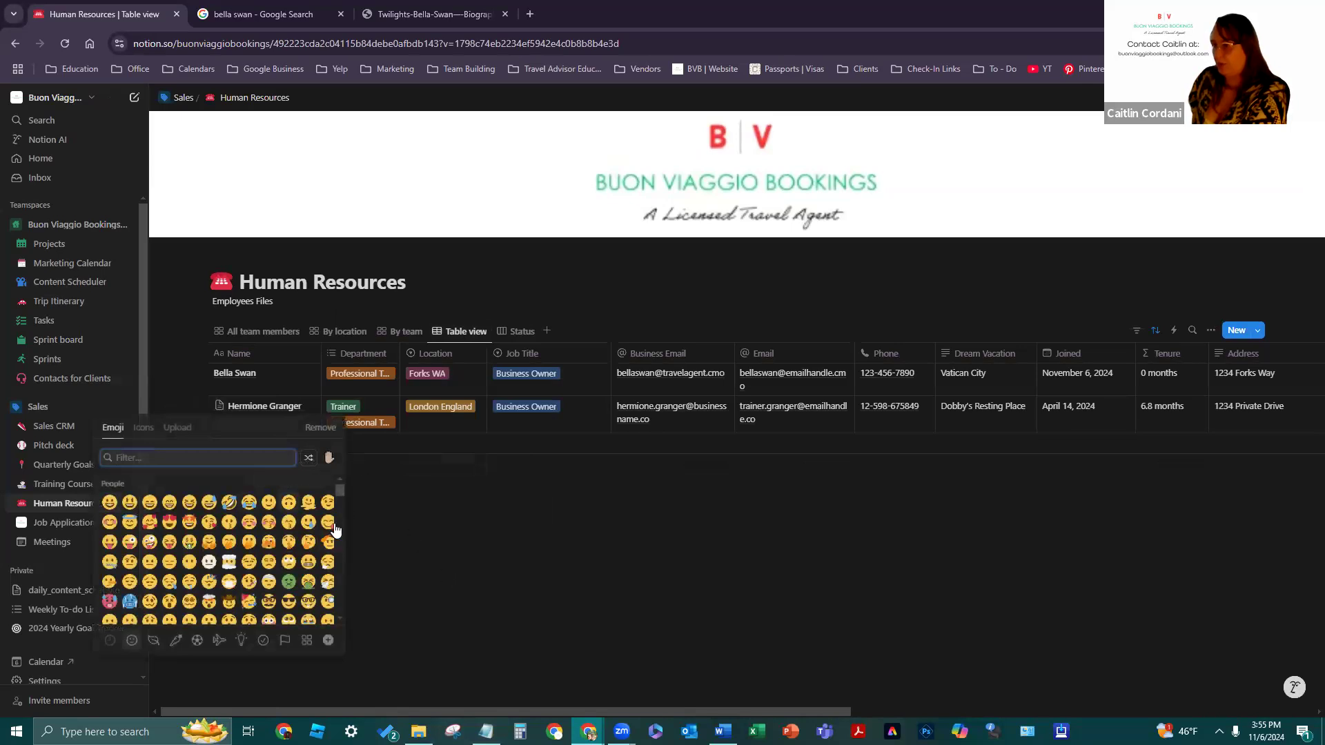
click(328, 435)
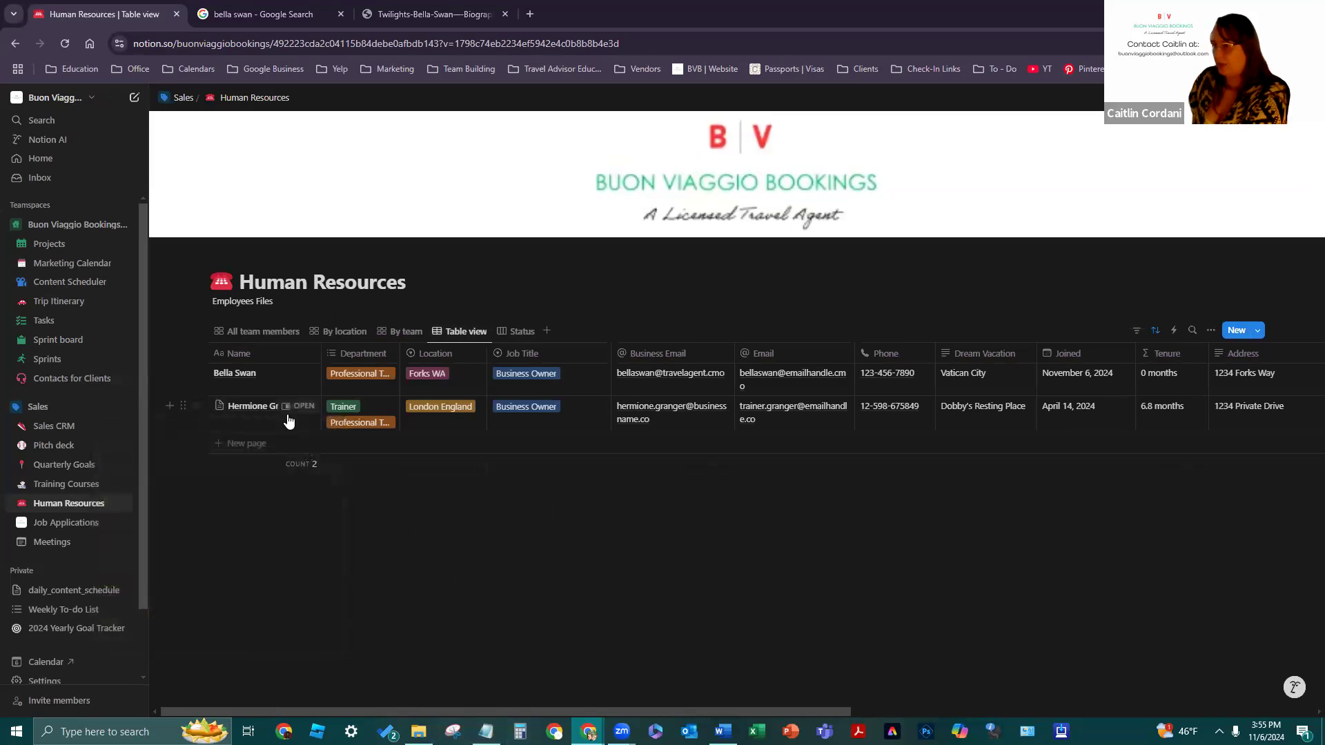
- Open Hermione Granger's record as a side peek, full page, then center peek, and close it
click(303, 407)
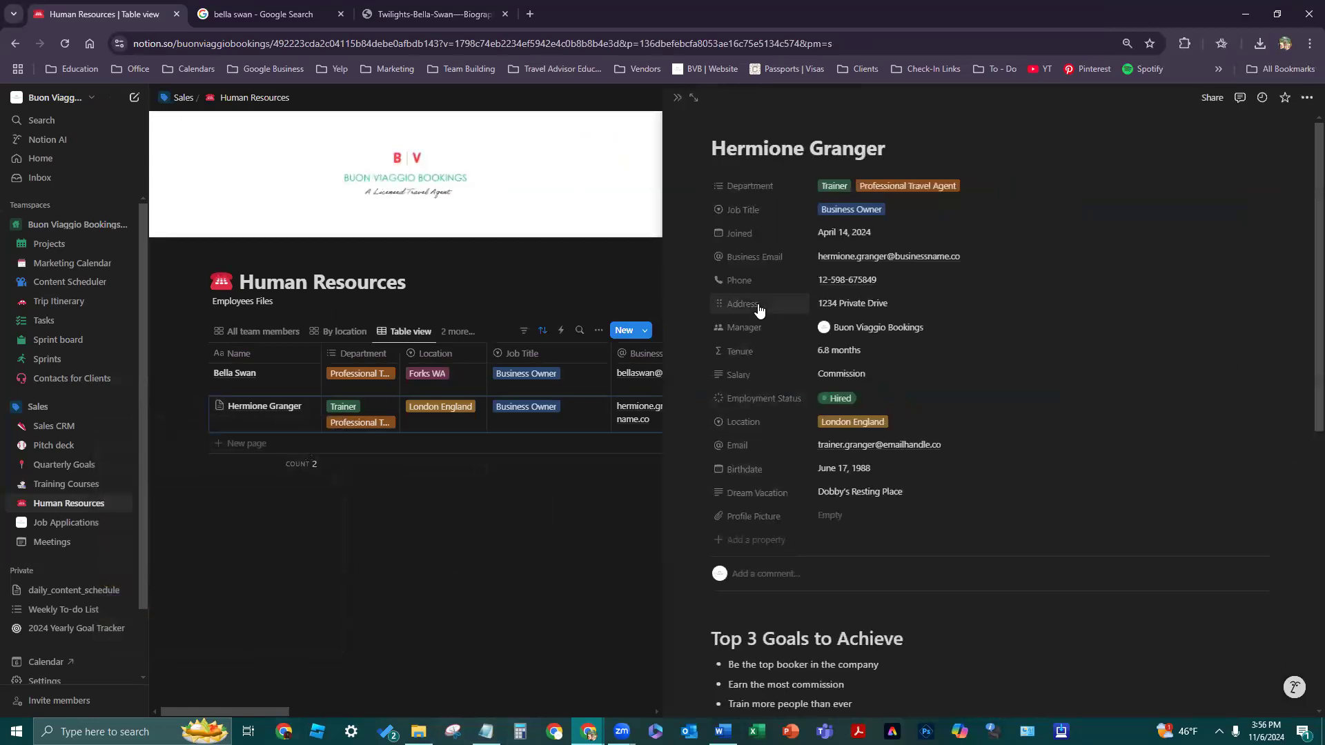
click(692, 96)
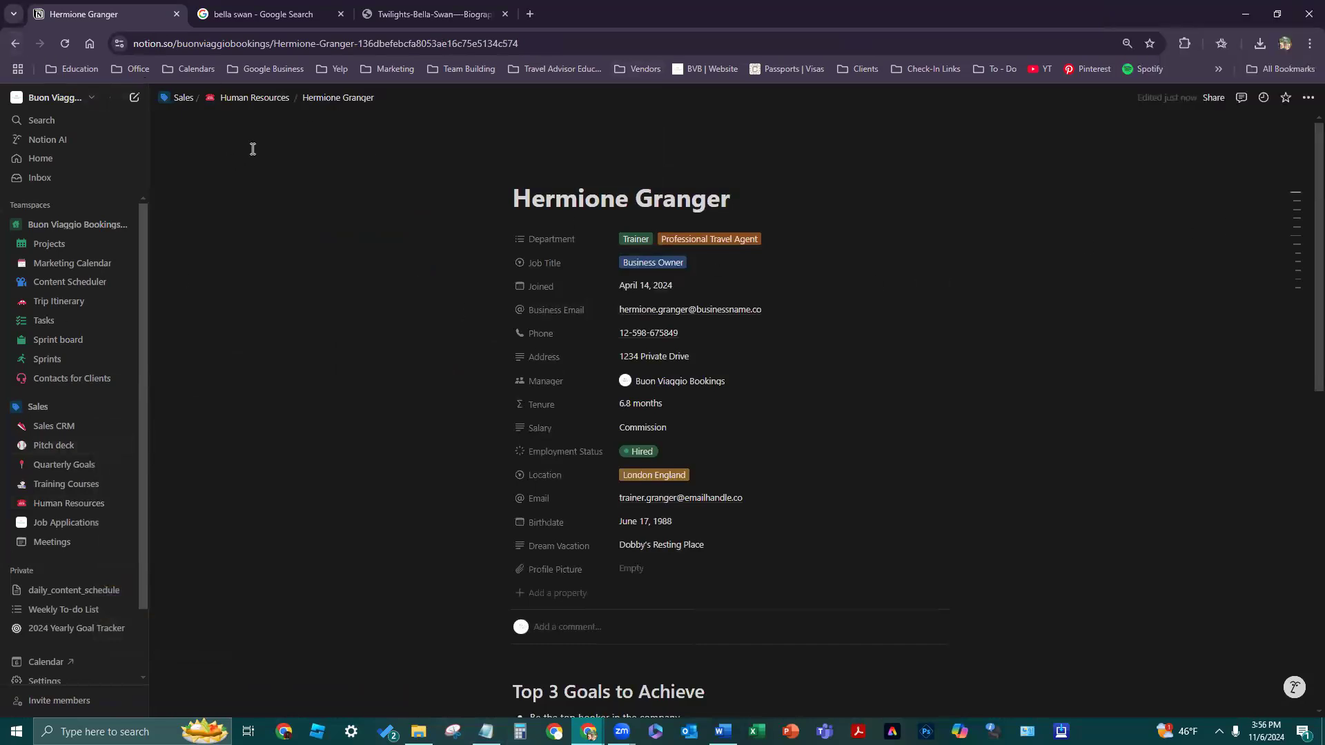
click(262, 102)
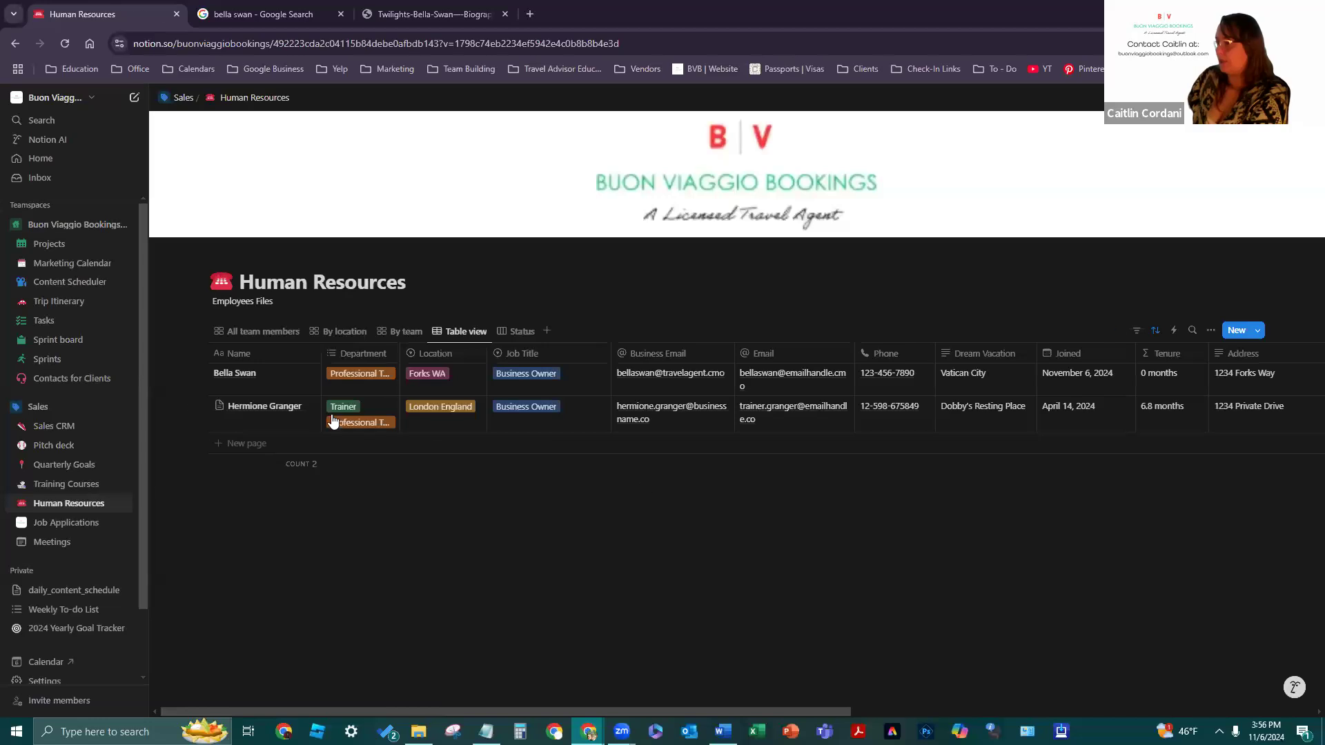
click(310, 407)
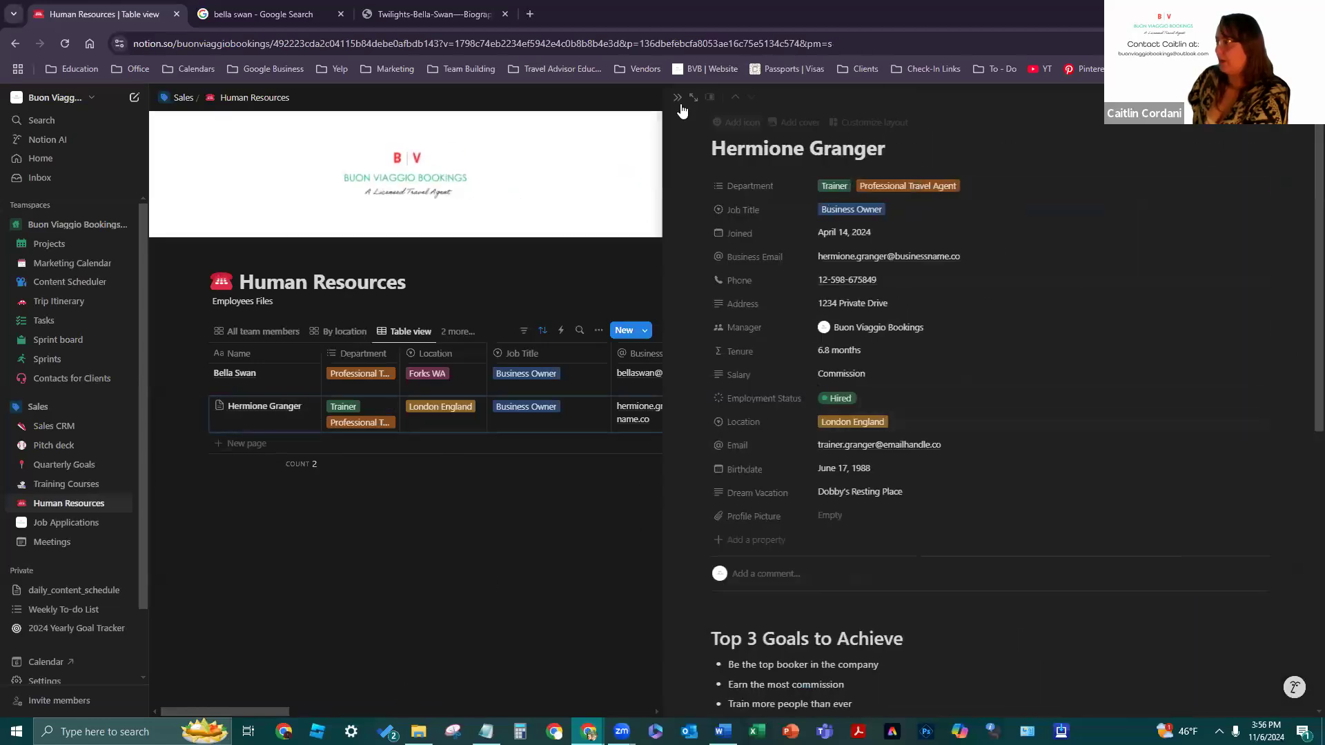
click(710, 97)
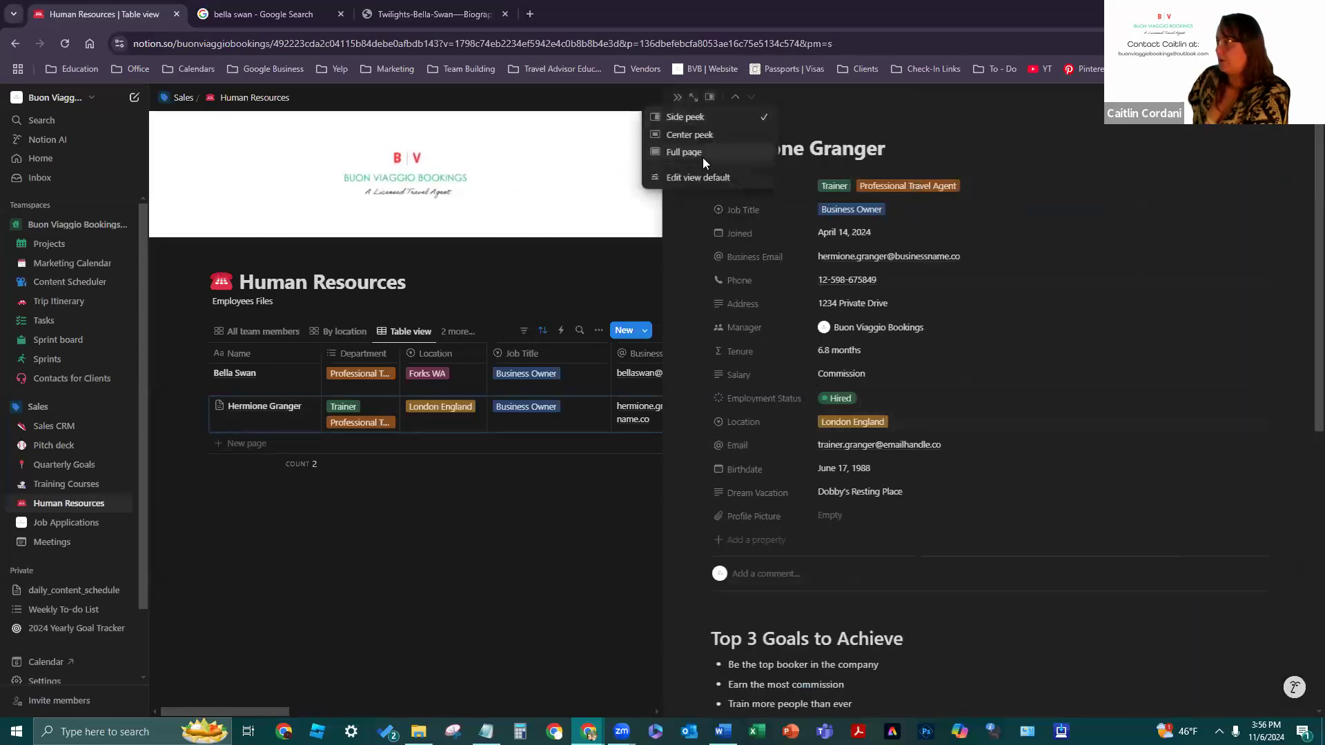
click(699, 136)
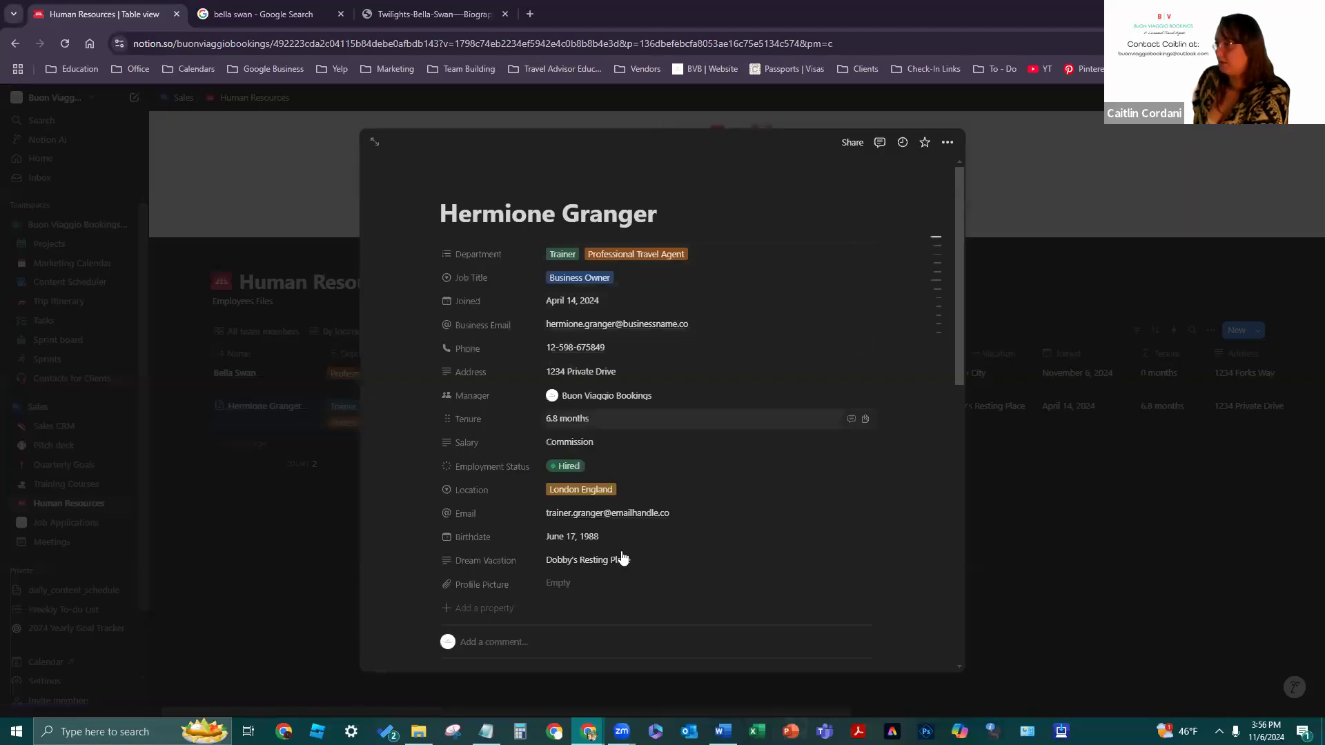
scroll(620, 556, down, 4)
scroll(619, 556, down, 3)
click(1014, 562)
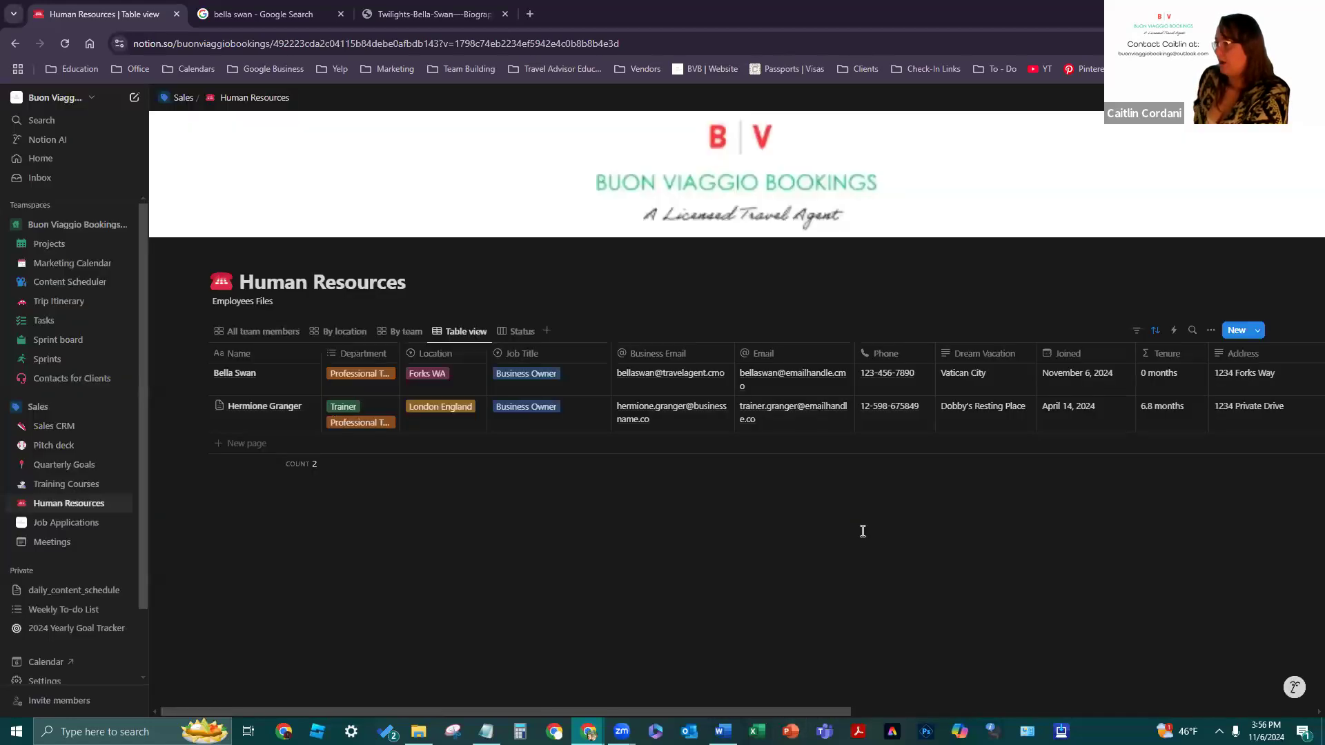
- Scroll the table right and start a file upload in Hermione's Profile Picture cell
click(277, 411)
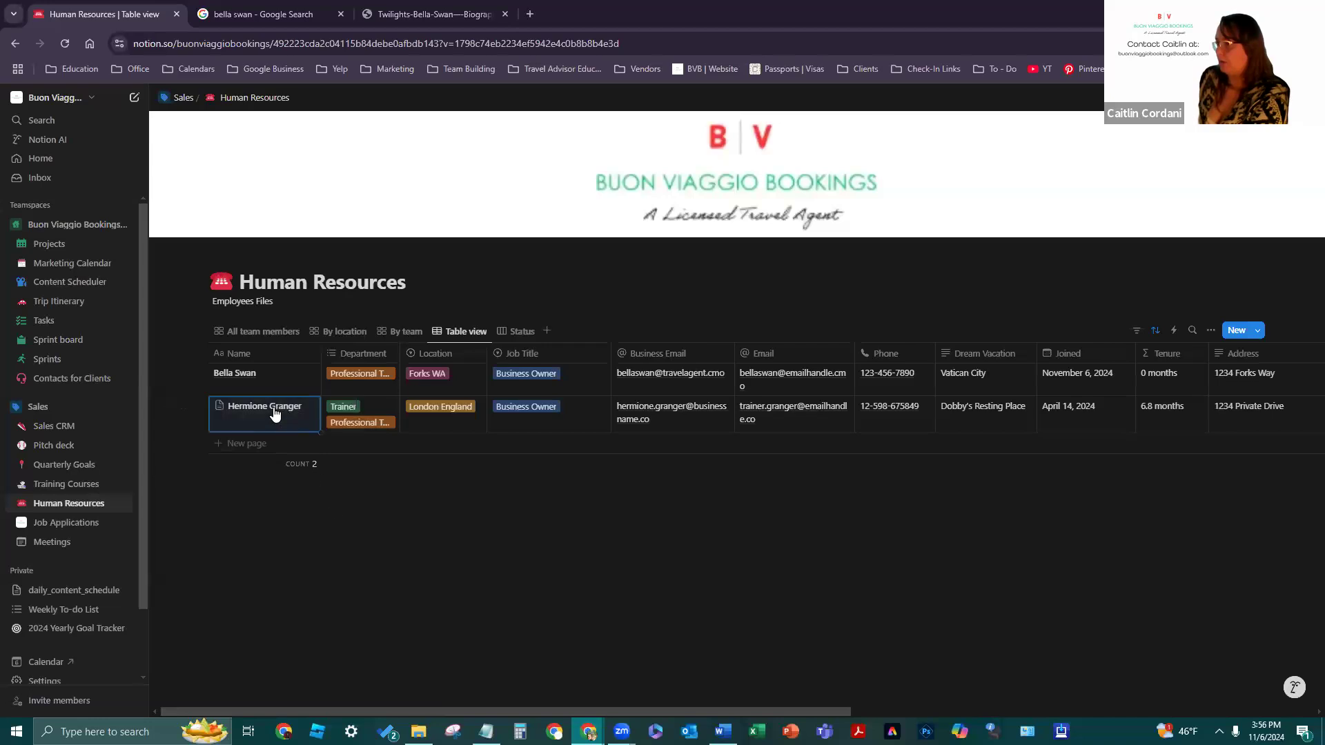
key(Escape)
drag(344, 706, 869, 676)
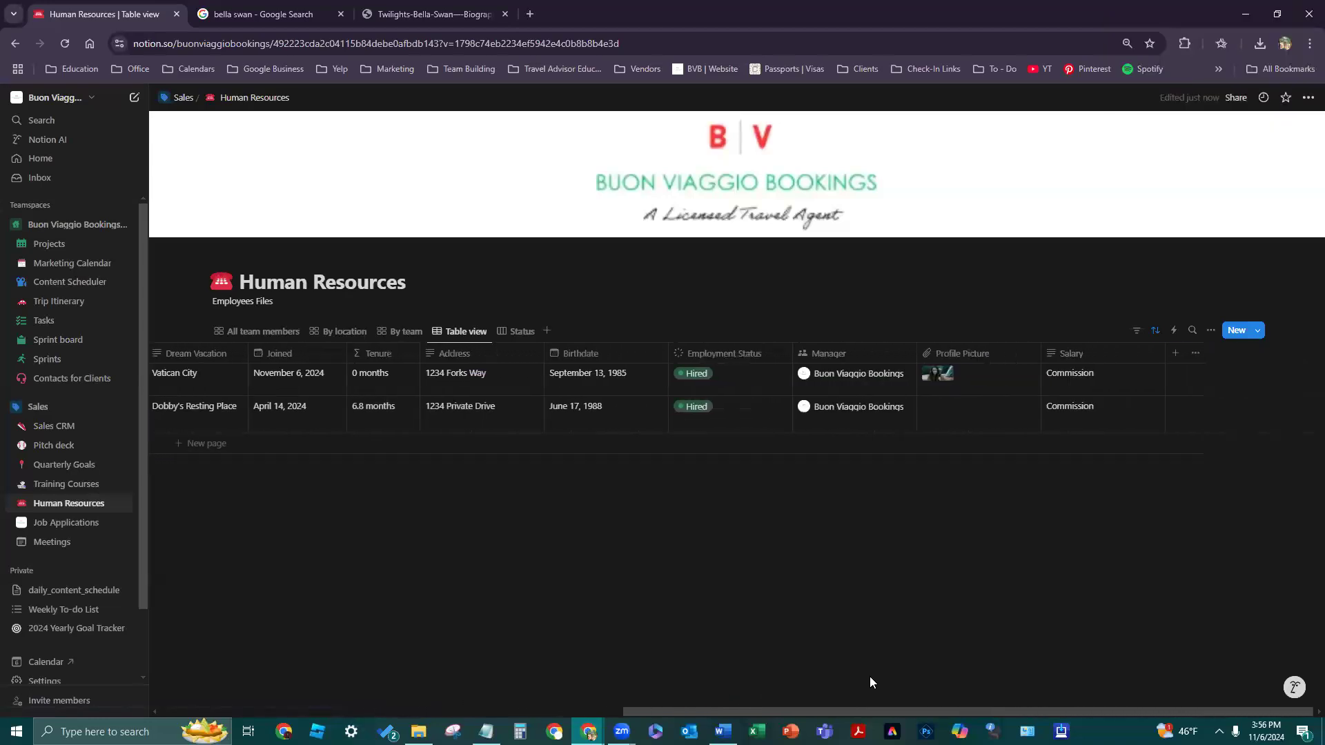
click(982, 412)
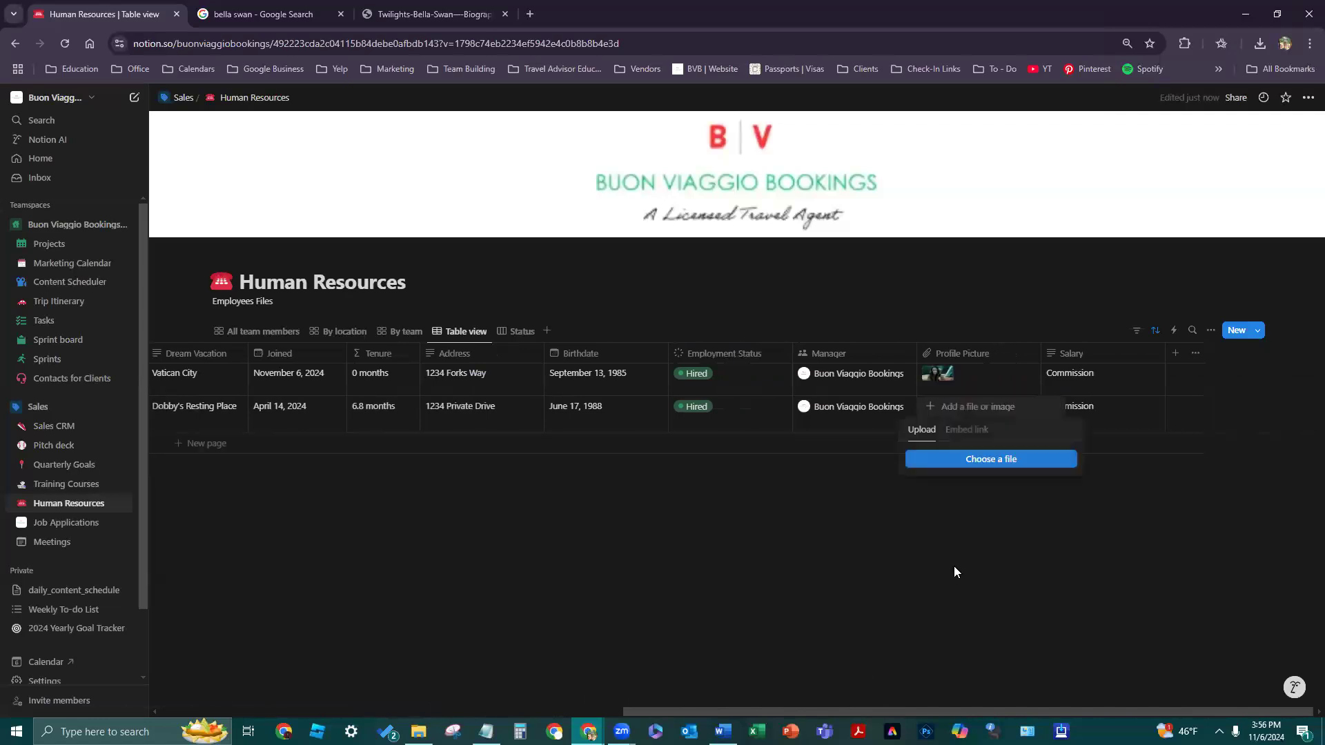
- Replace the Bella Swan search with Hermione Granger and show Google Images results
click(474, 7)
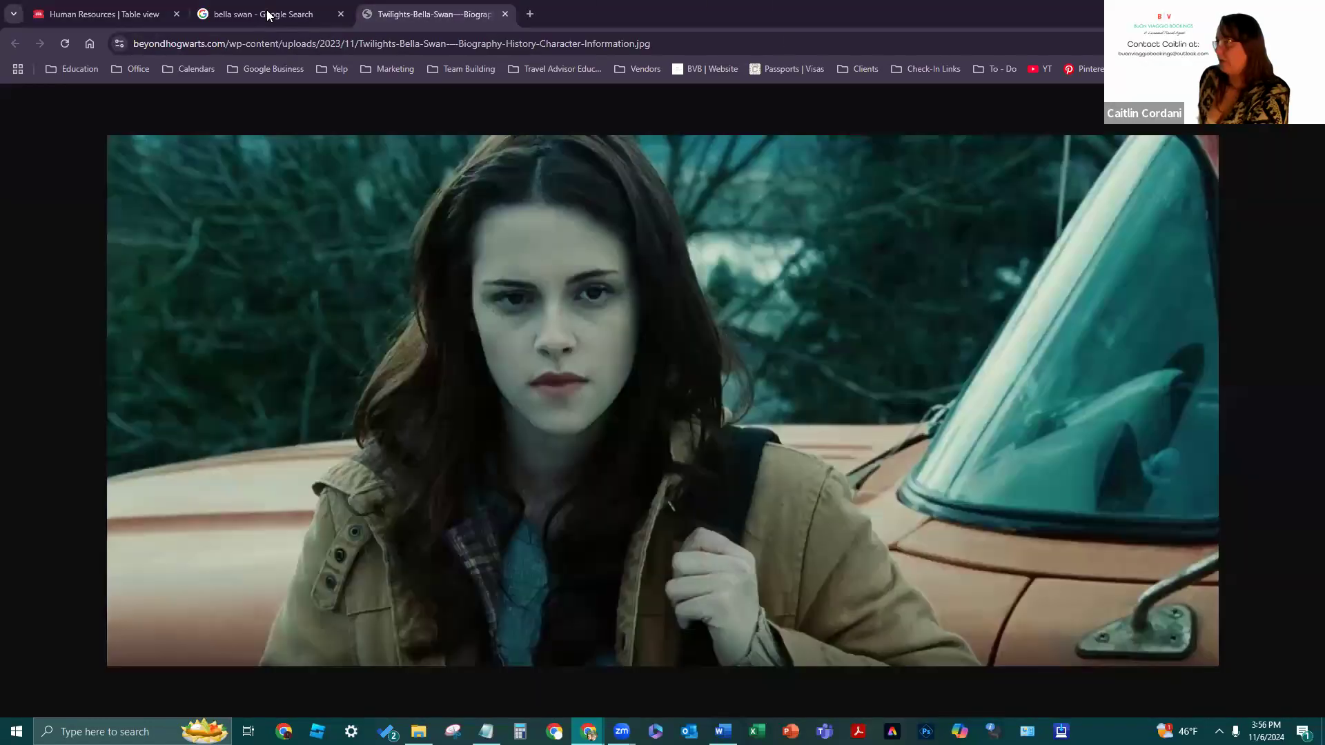
click(505, 14)
double_click(372, 119)
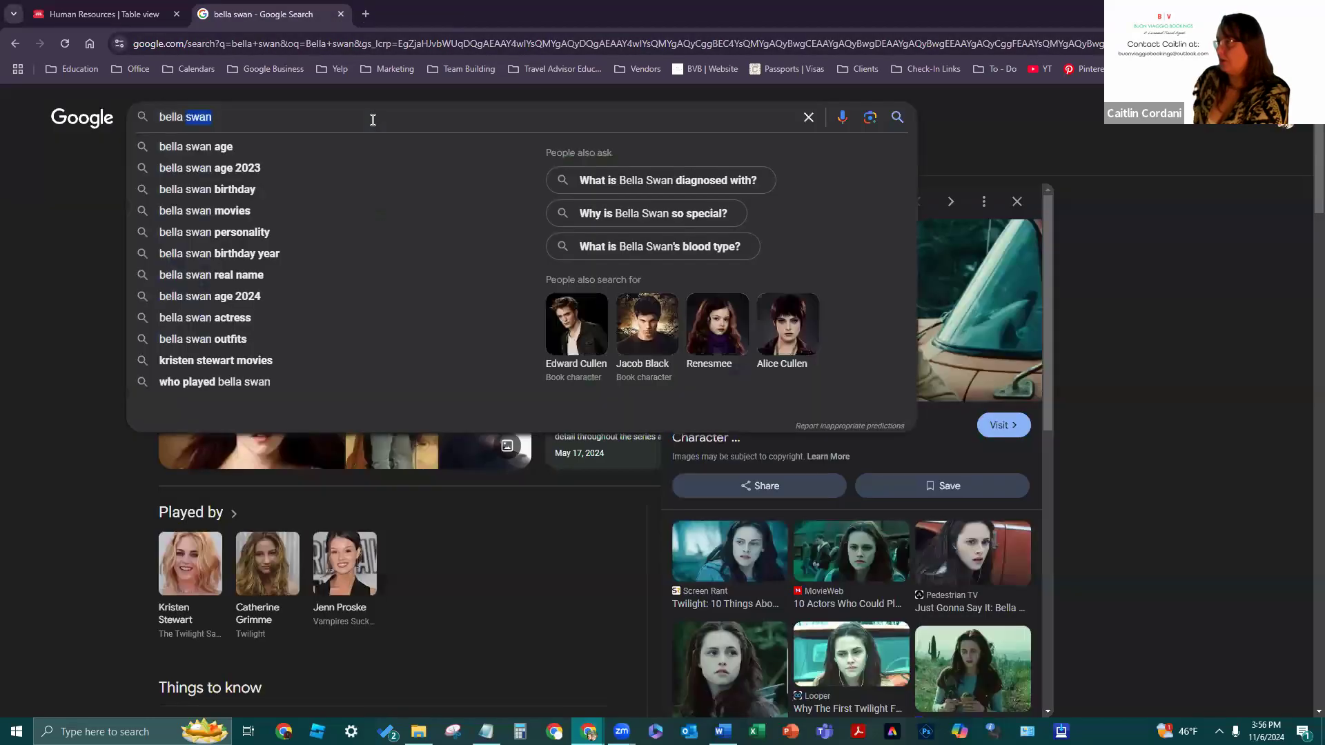
key(BackSpace)
key(BackSpace)
key(BackSpace)
key(BackSpace)
key(BackSpace)
key(BackSpace)
key(BackSpace)
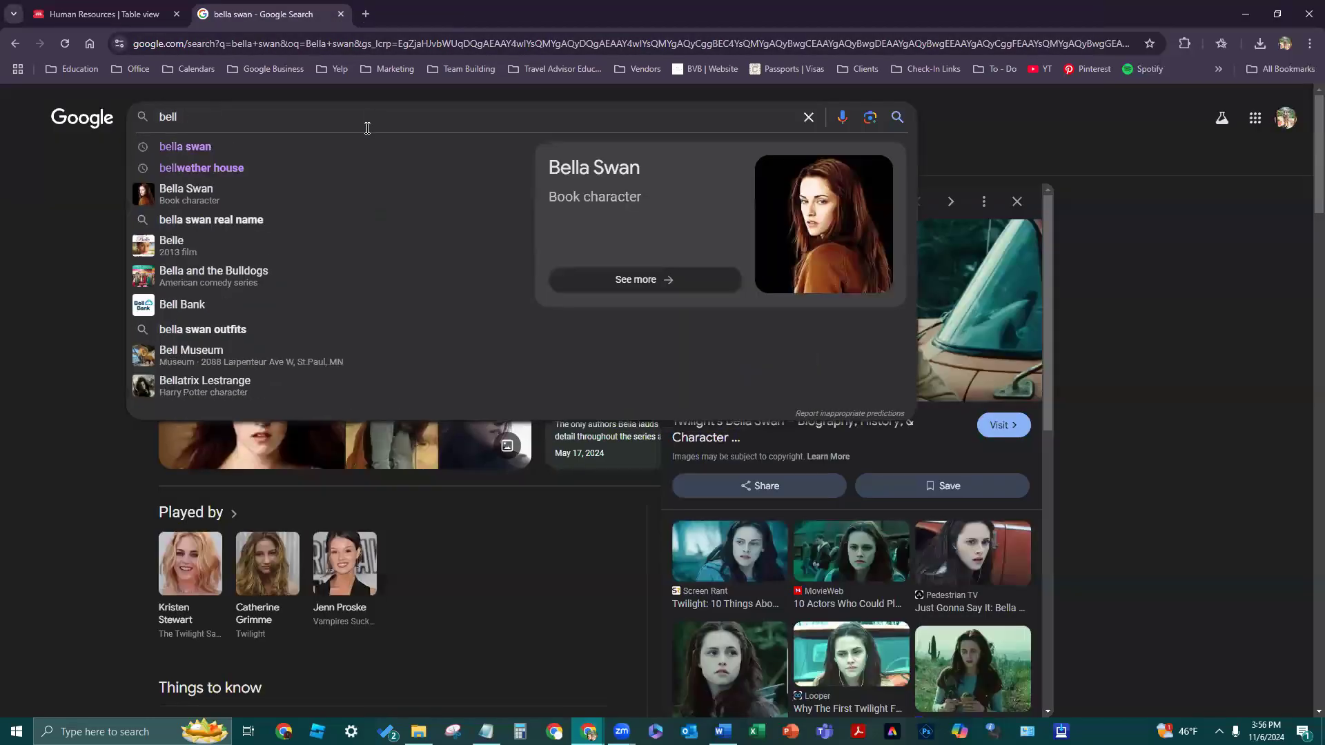
text(Herm)
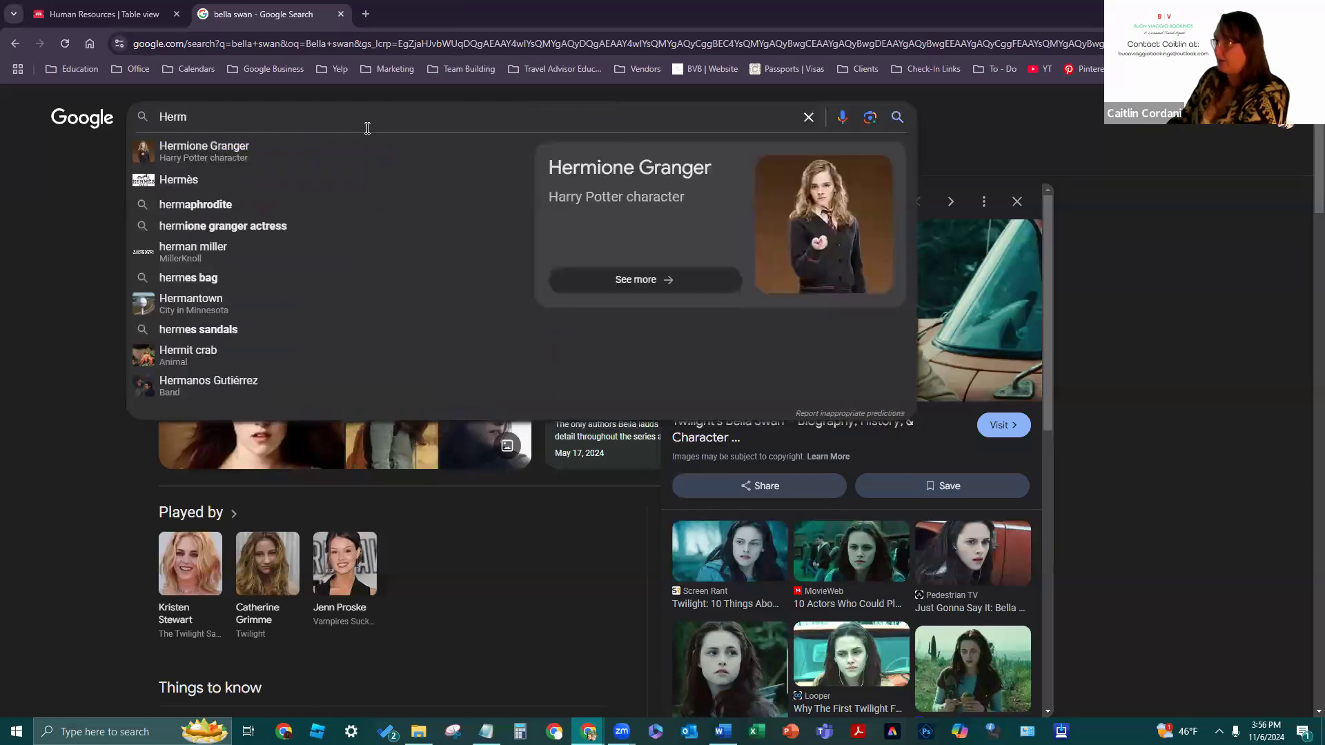
click(257, 146)
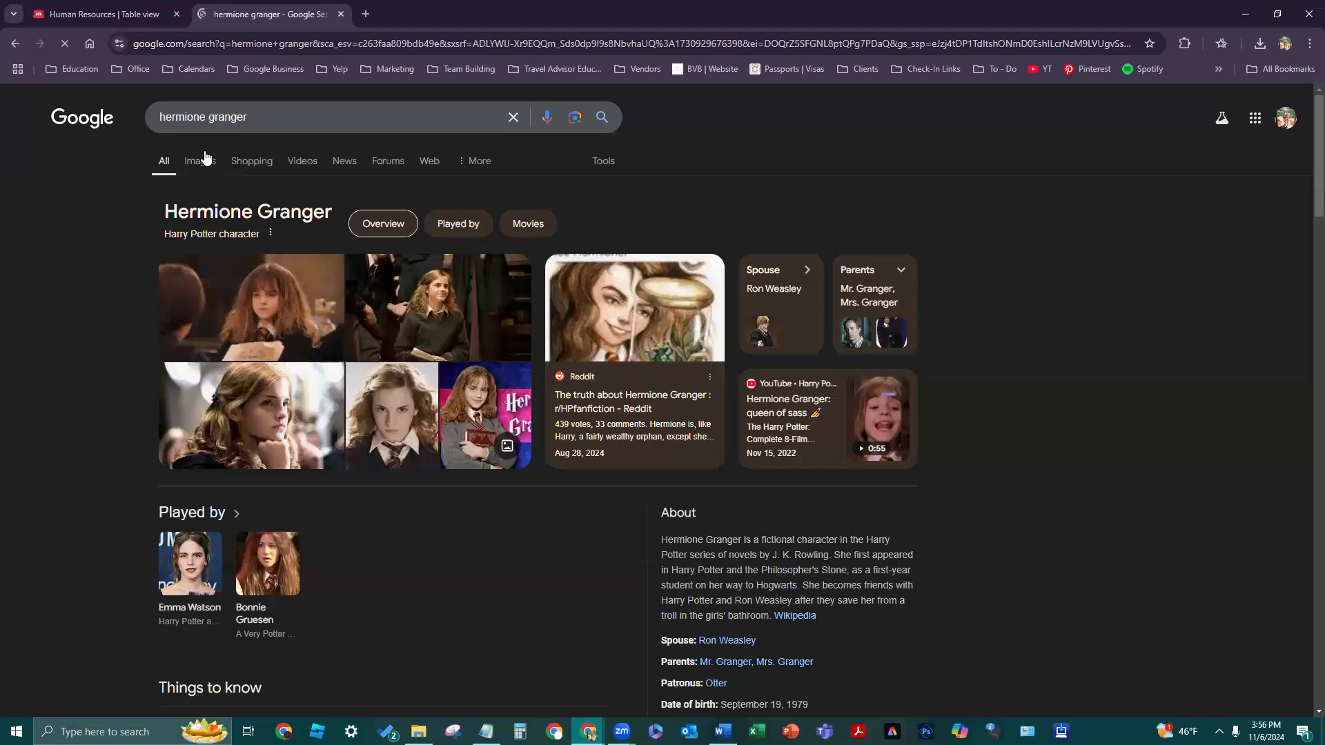
click(200, 161)
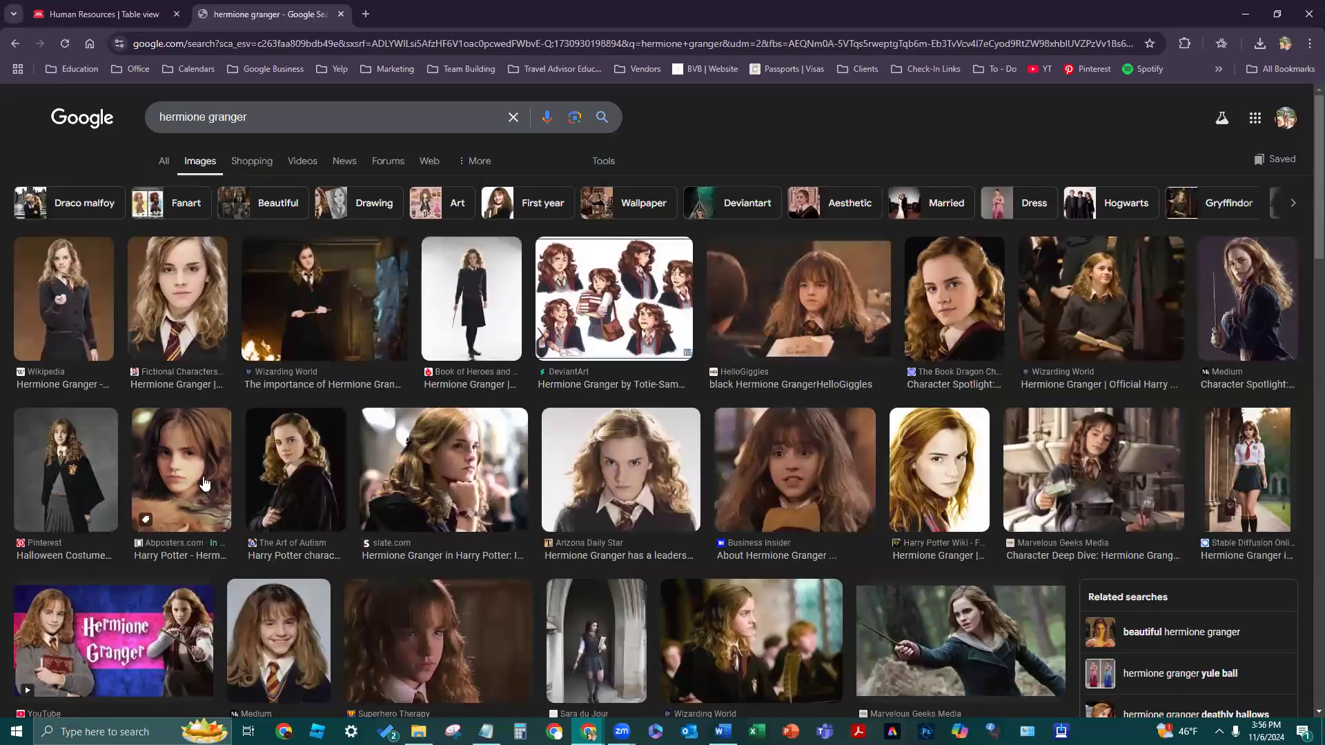
- Try saving a Hermione portrait, then abandon it because it only saves as WEBP
click(176, 310)
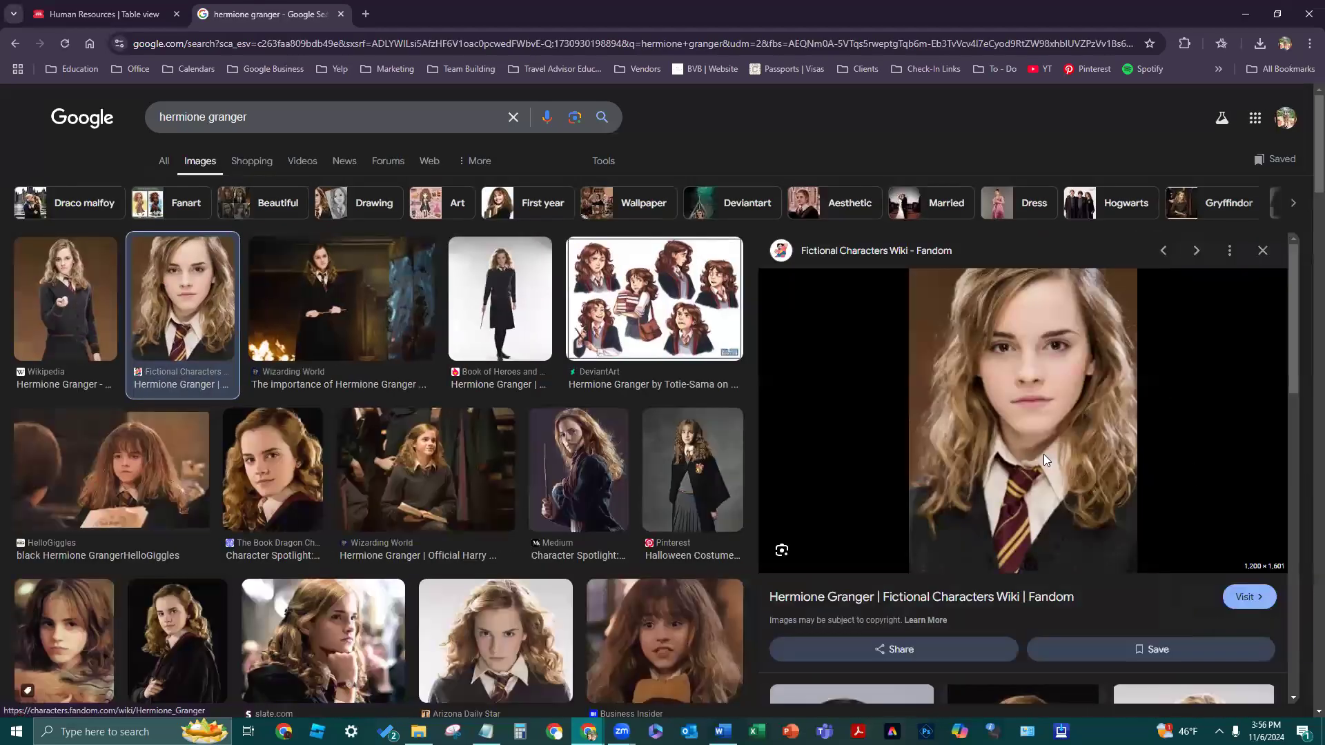
right_click(1035, 452)
click(1089, 306)
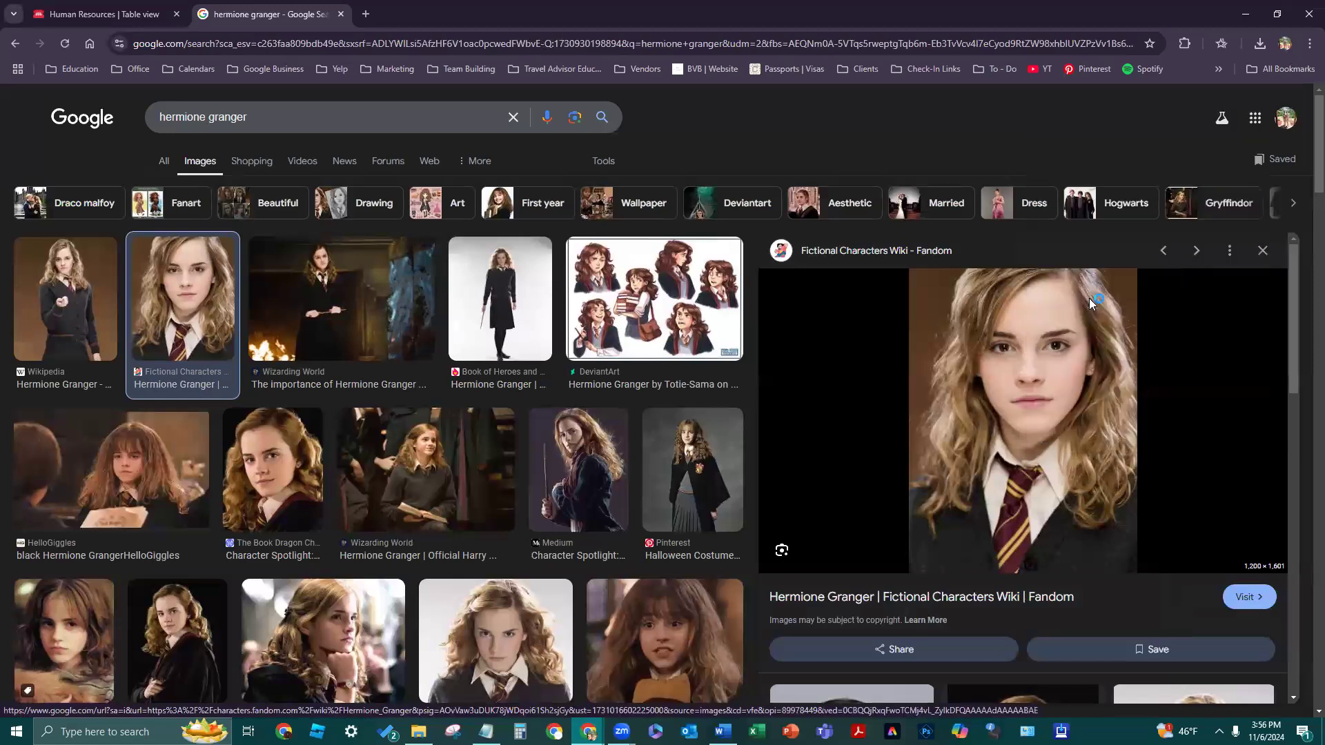
key(Escape)
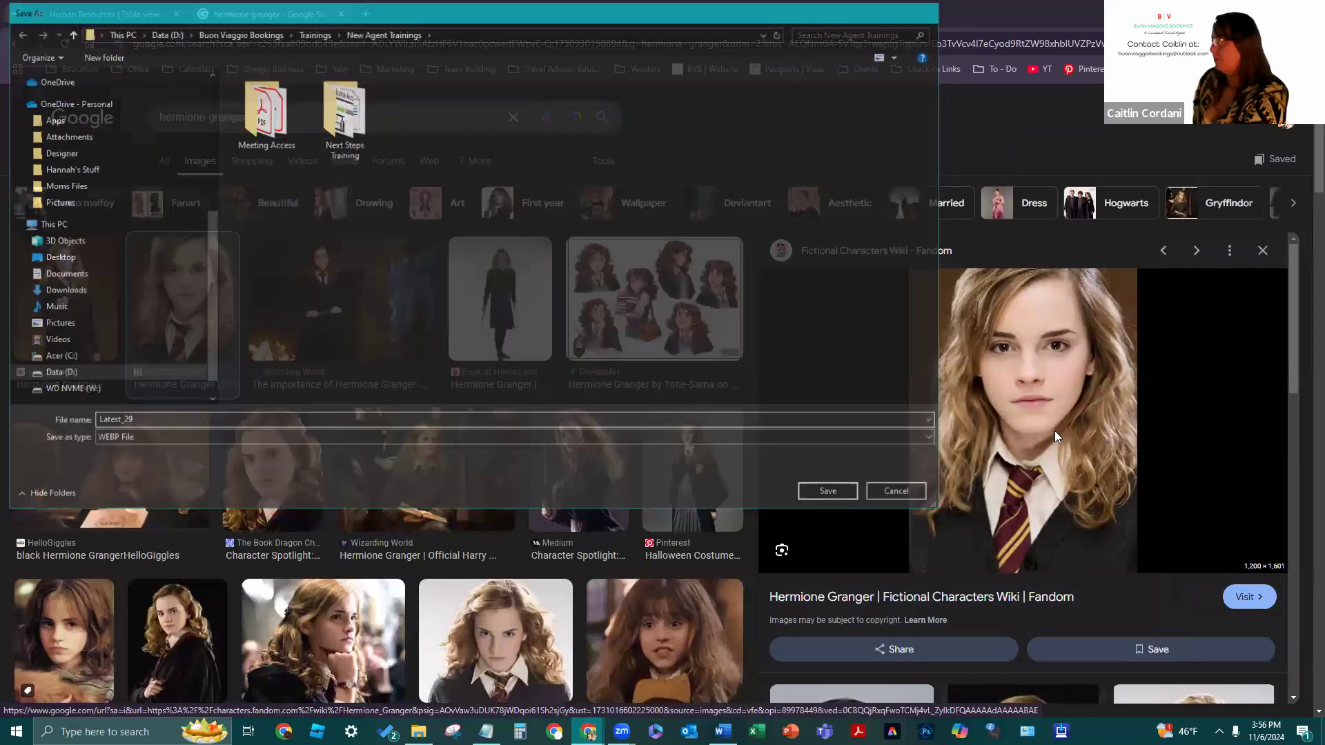
right_click(1054, 431)
click(1086, 253)
click(368, 10)
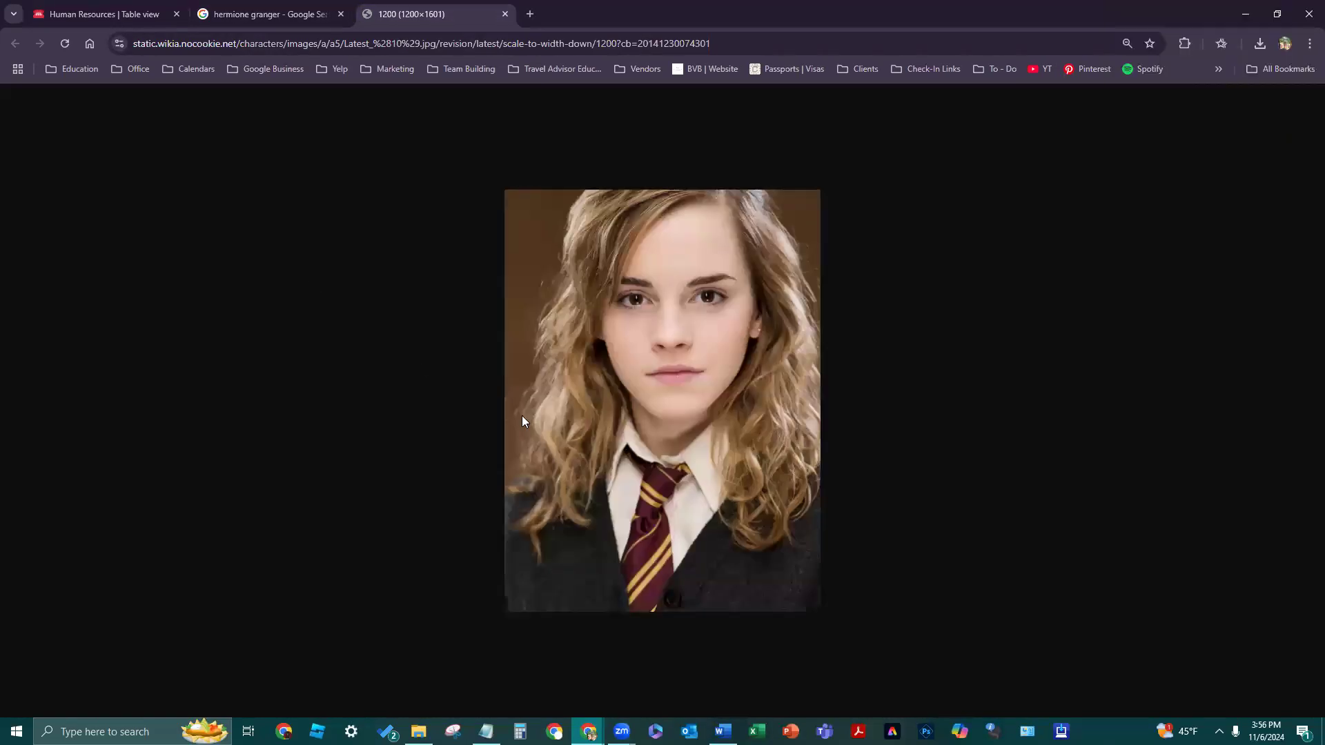
right_click(623, 500)
click(665, 534)
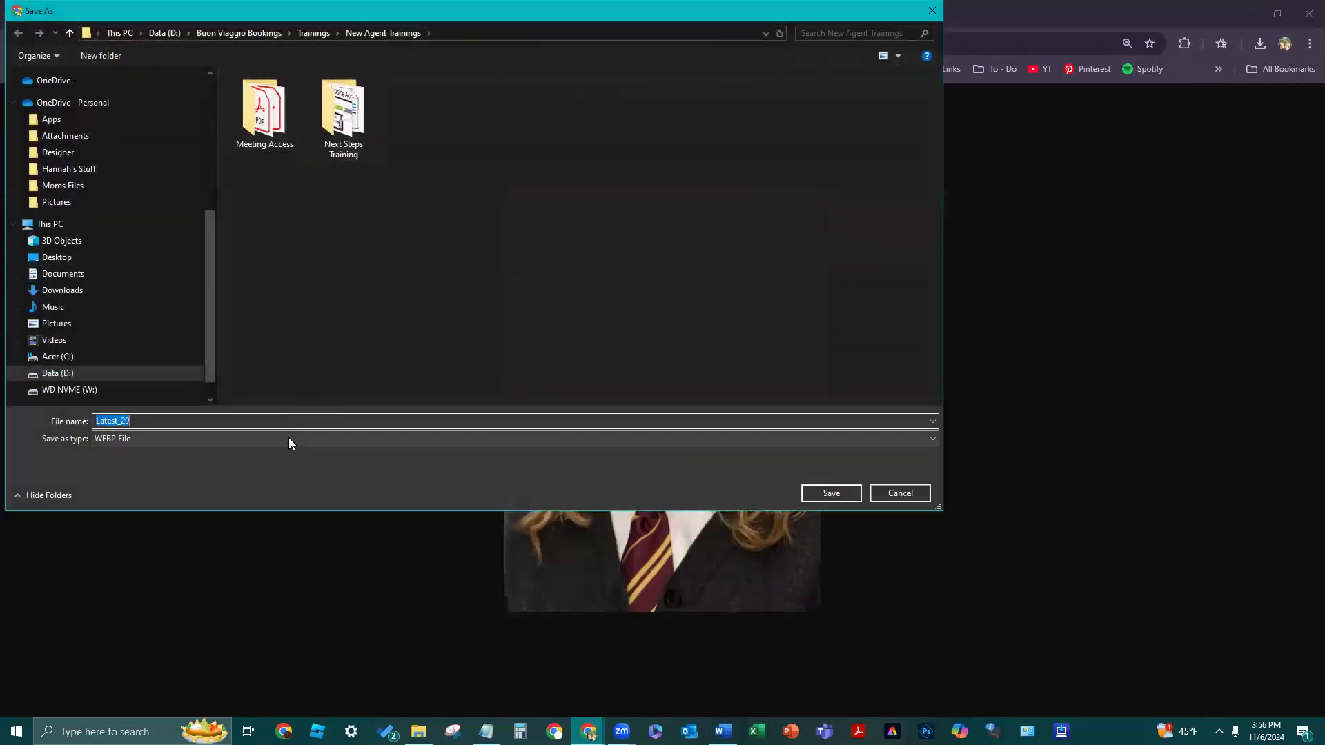
click(288, 438)
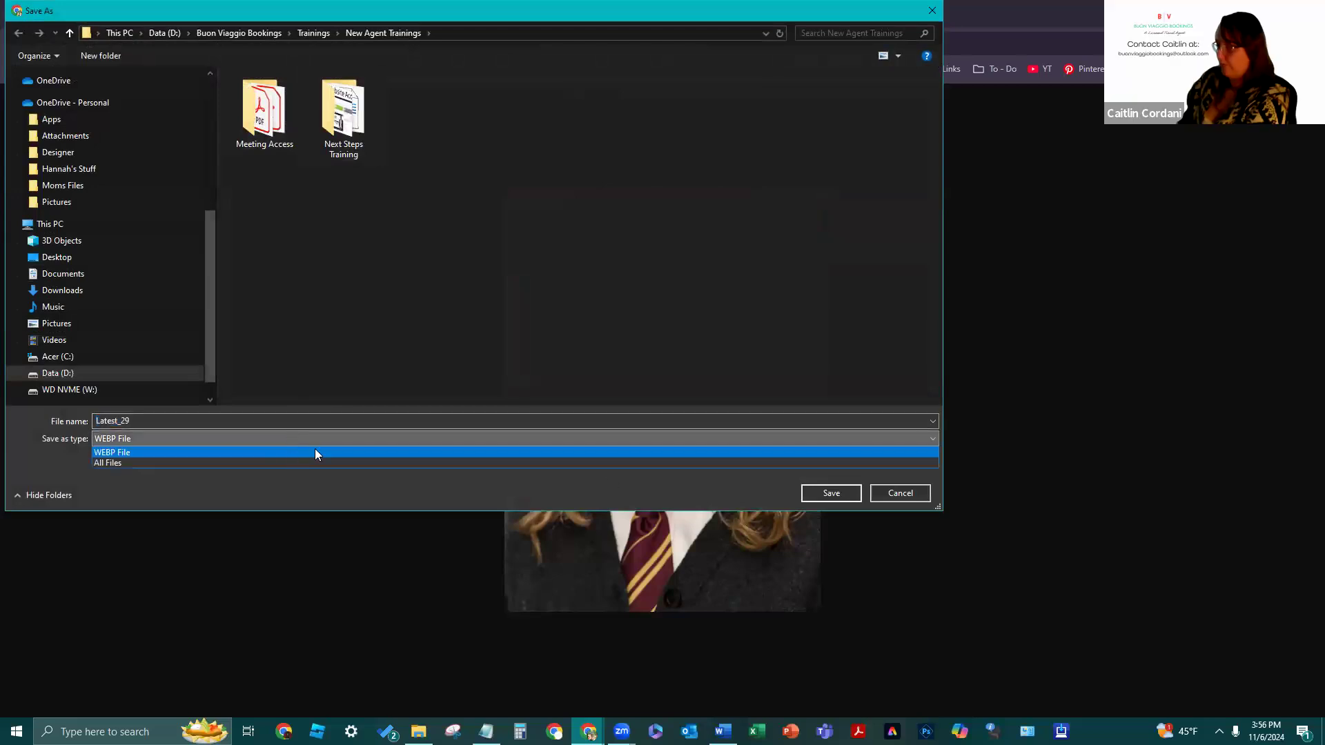
click(912, 494)
click(912, 494)
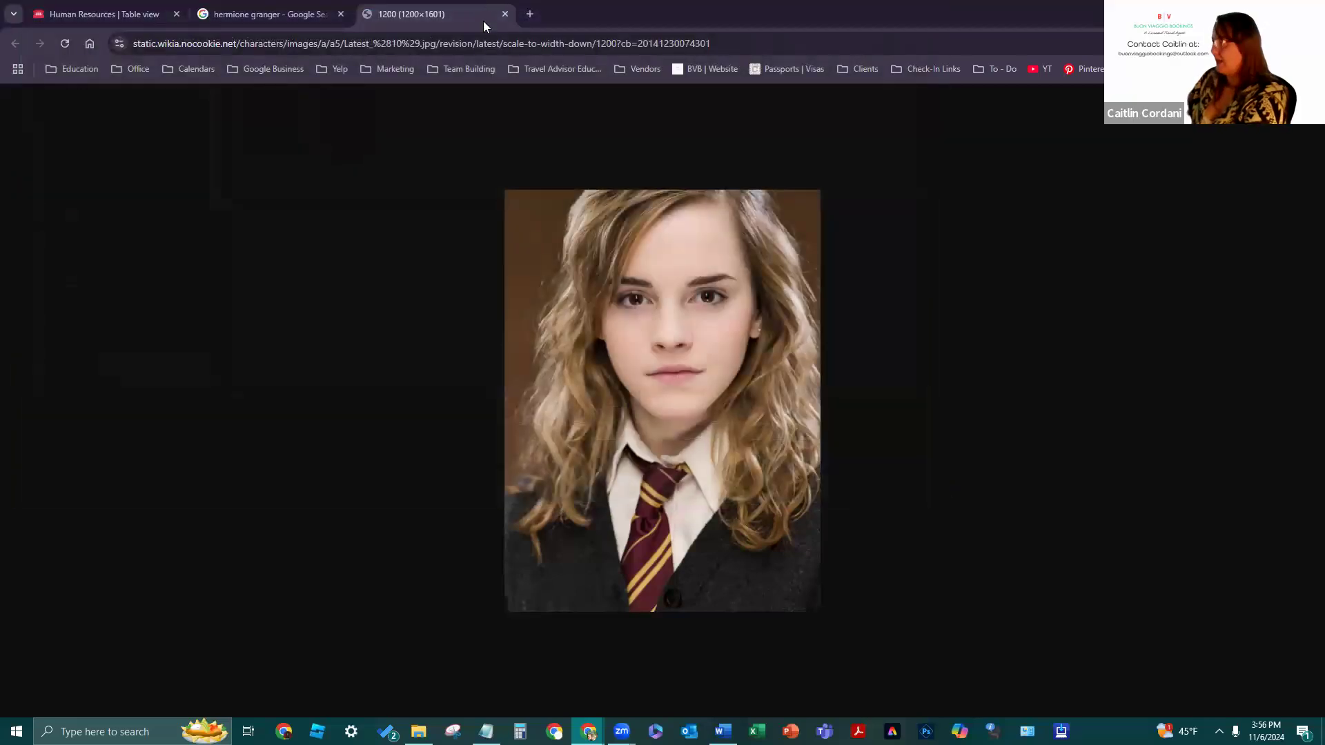
click(505, 14)
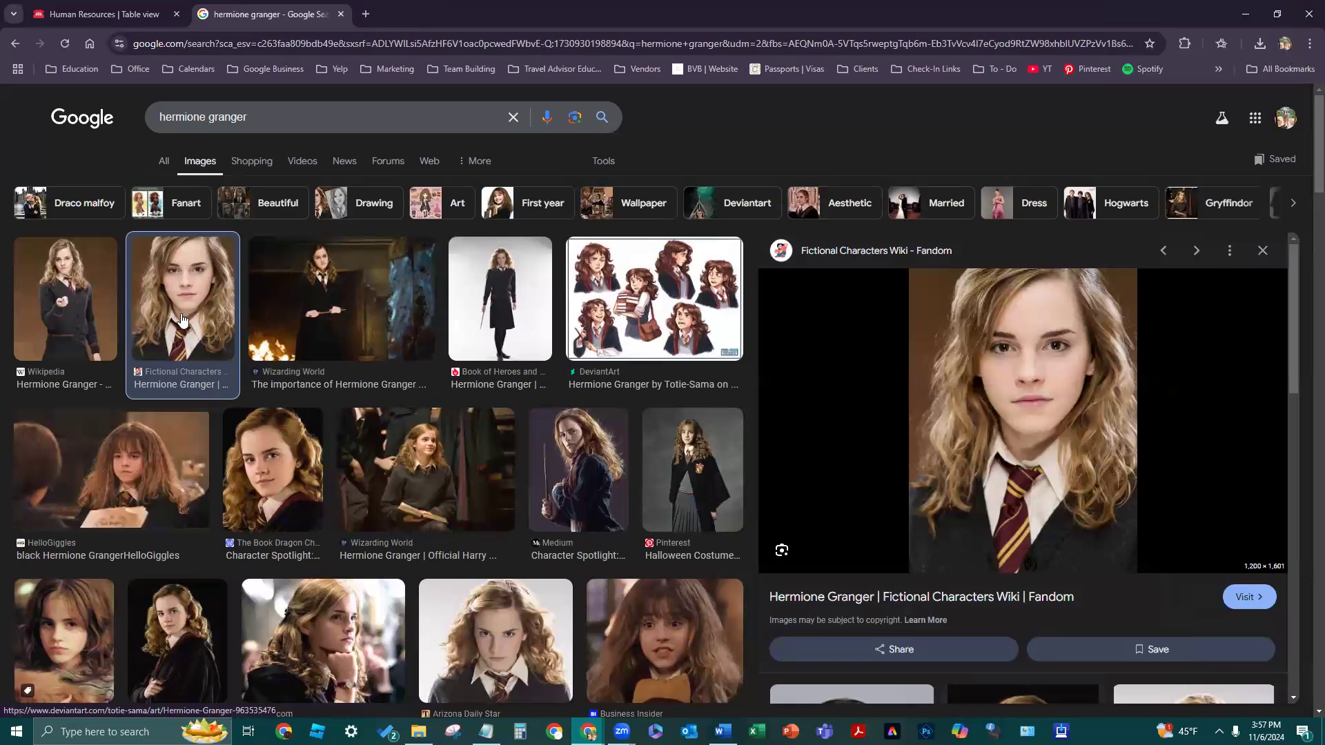
- Save the full-size Wizarding World fireplace photo as 'Hermione Granger'
click(349, 319)
right_click(851, 429)
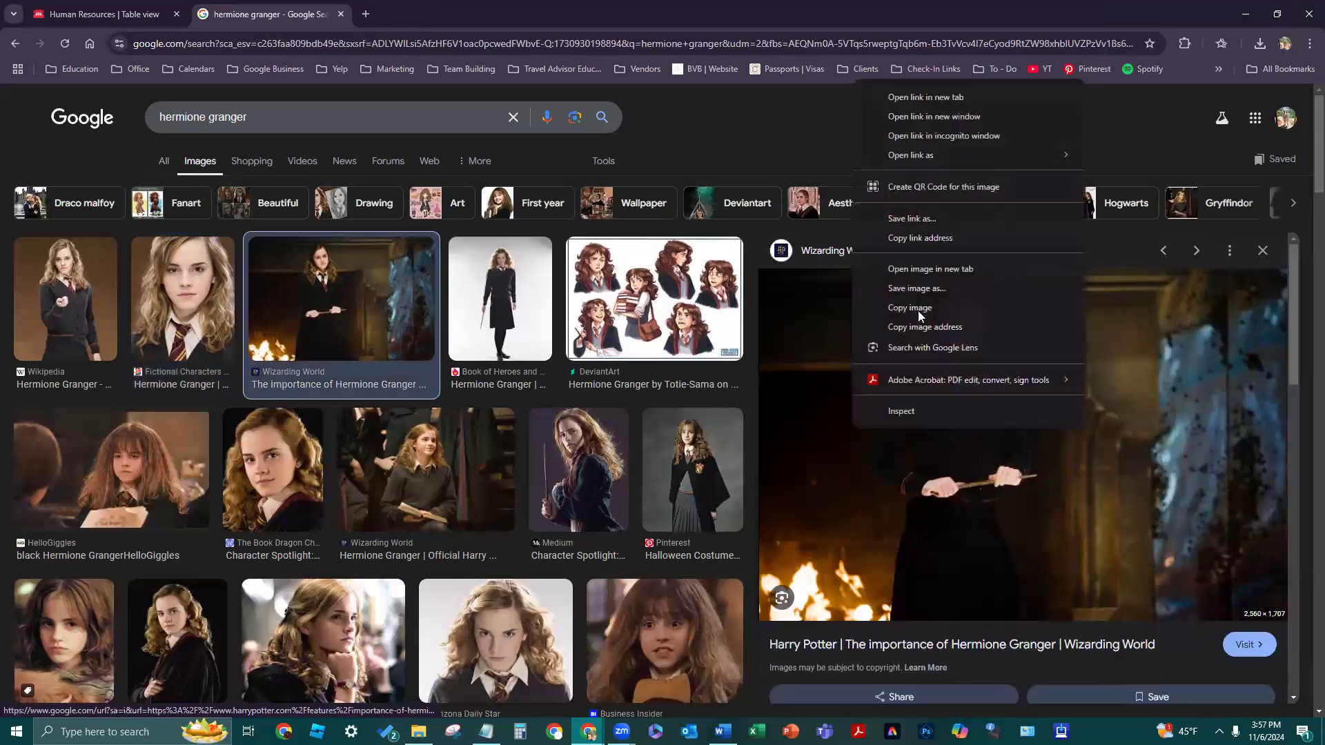
click(904, 269)
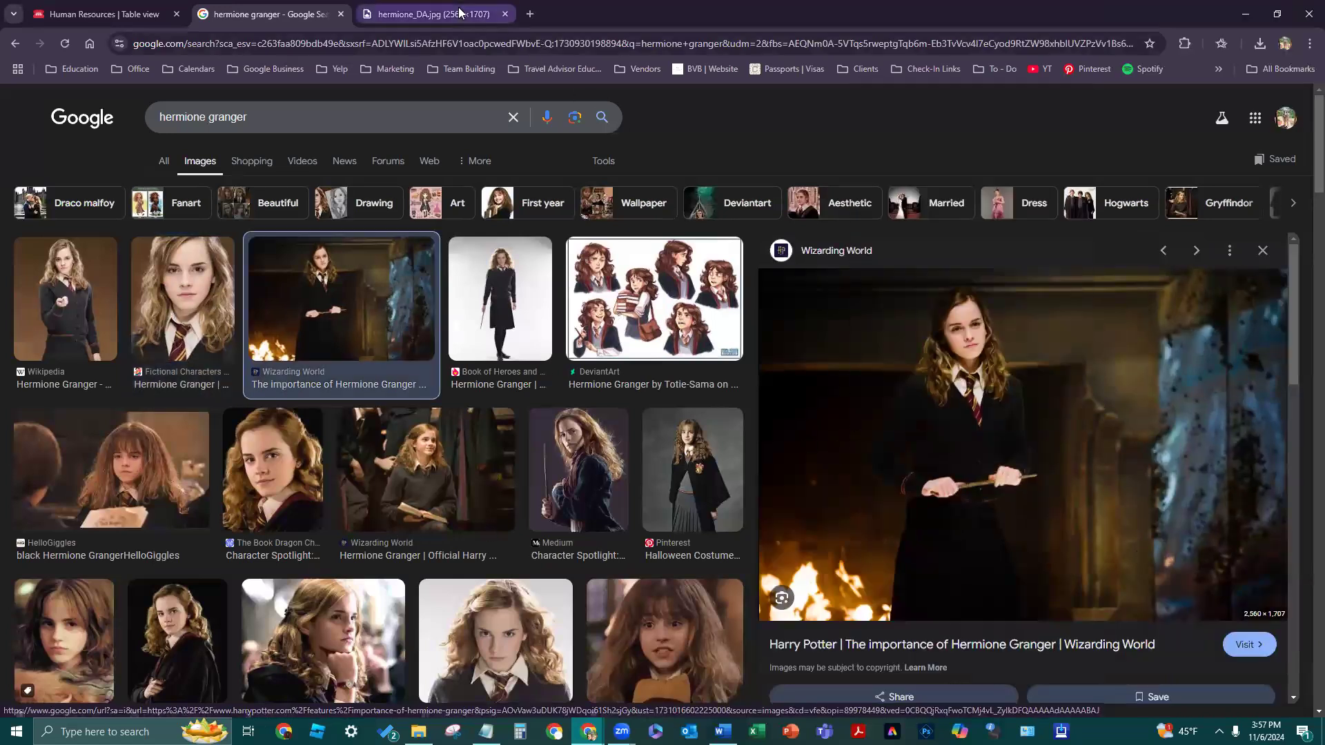
click(396, 14)
right_click(502, 443)
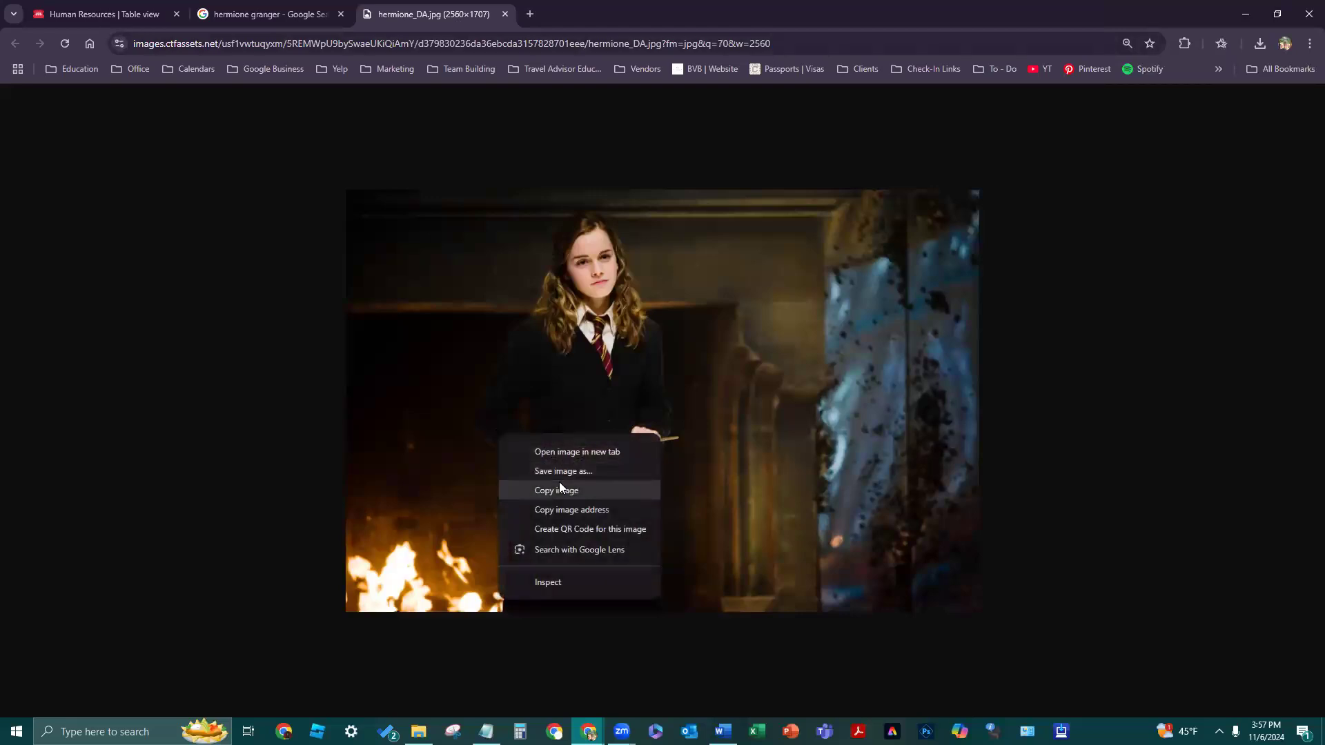
click(556, 471)
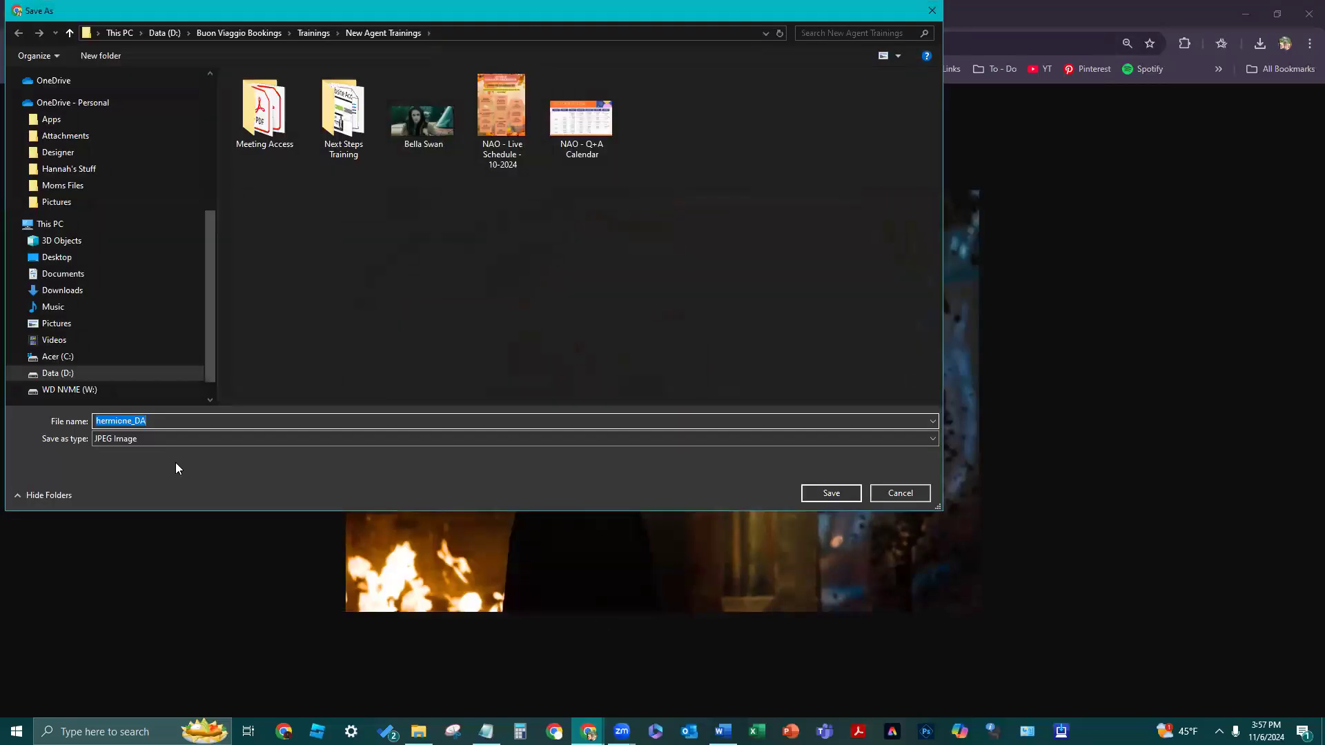
text(Hermibn)
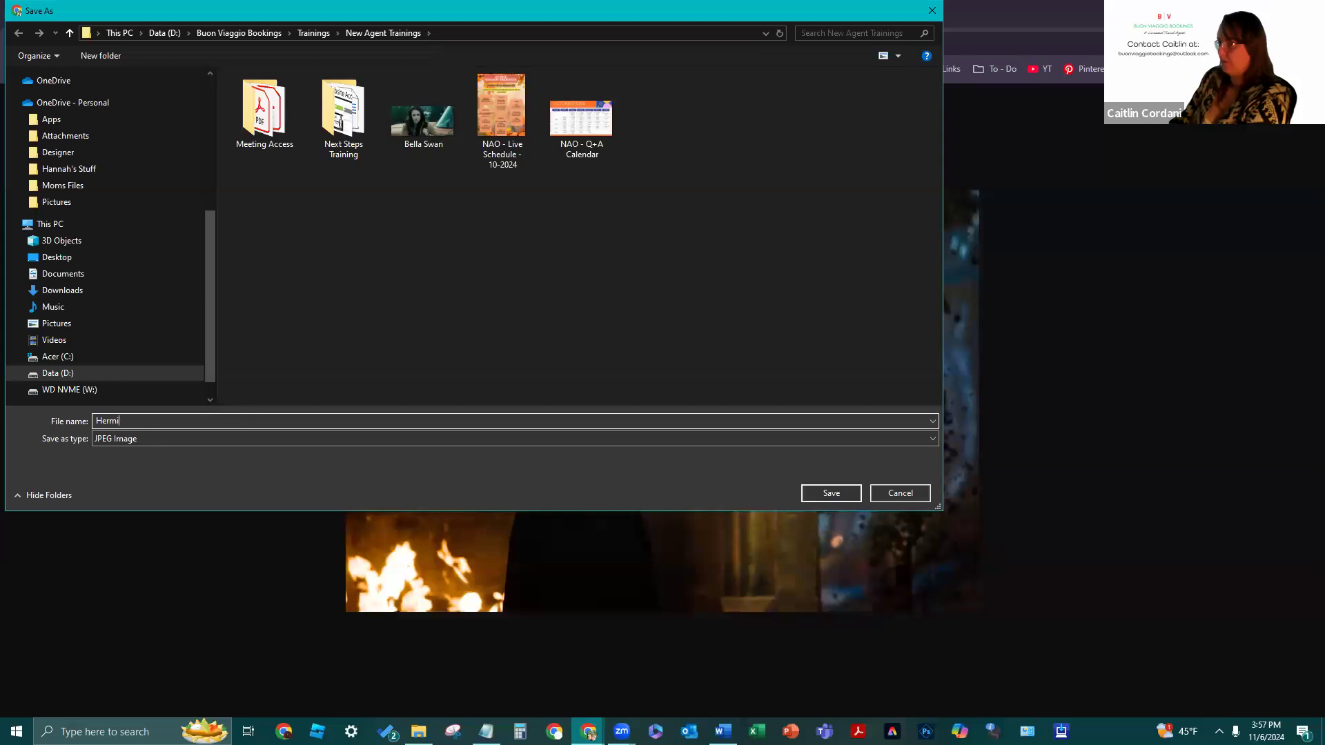
key(BackSpace)
key(BackSpace)
text(ne)
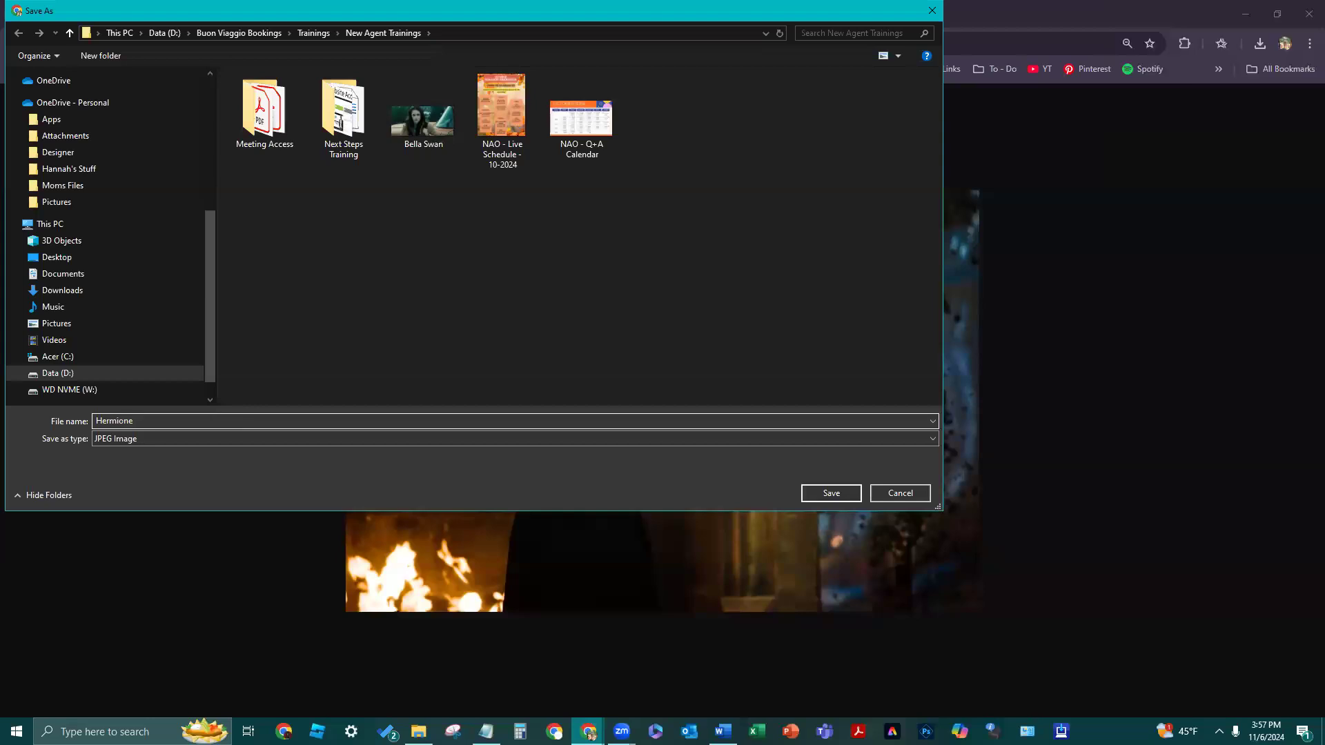
text(ne Granger)
key(Return)
- Upload the Hermione Granger image into her Profile Picture cell in Notion
click(95, 8)
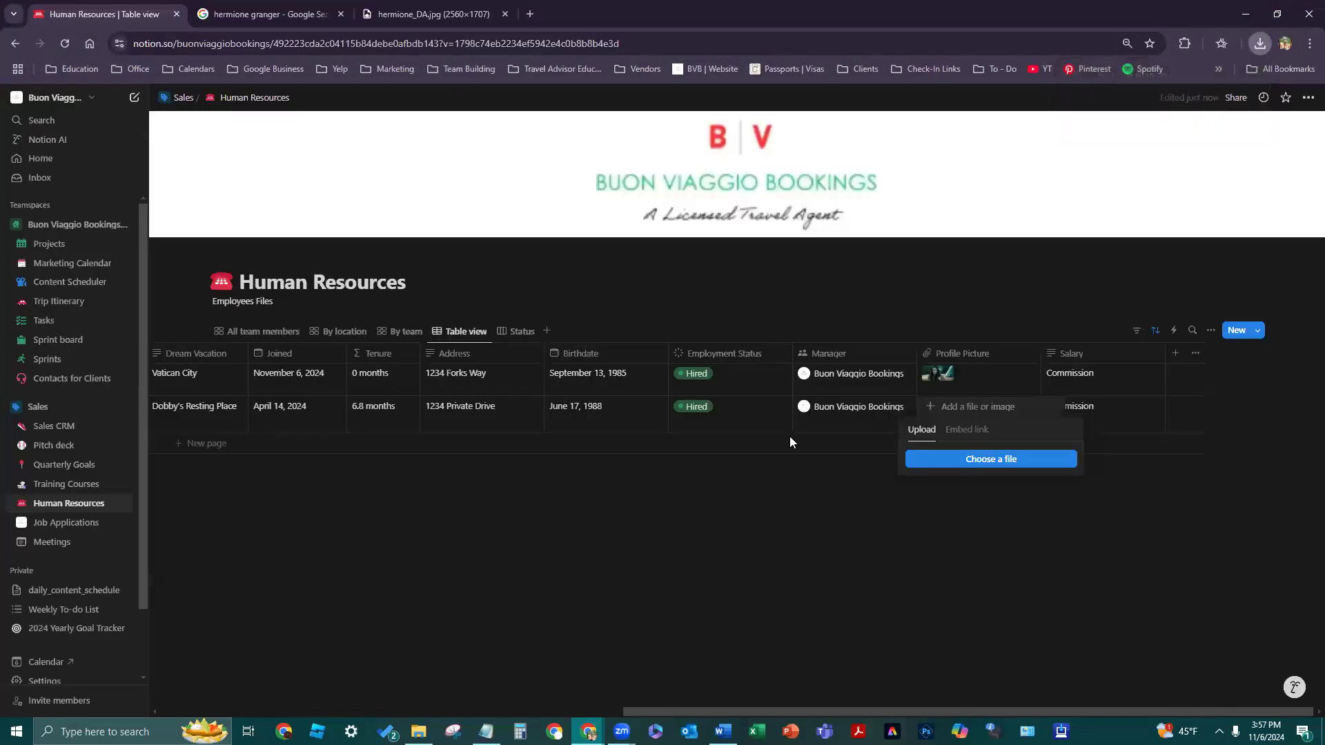
click(971, 459)
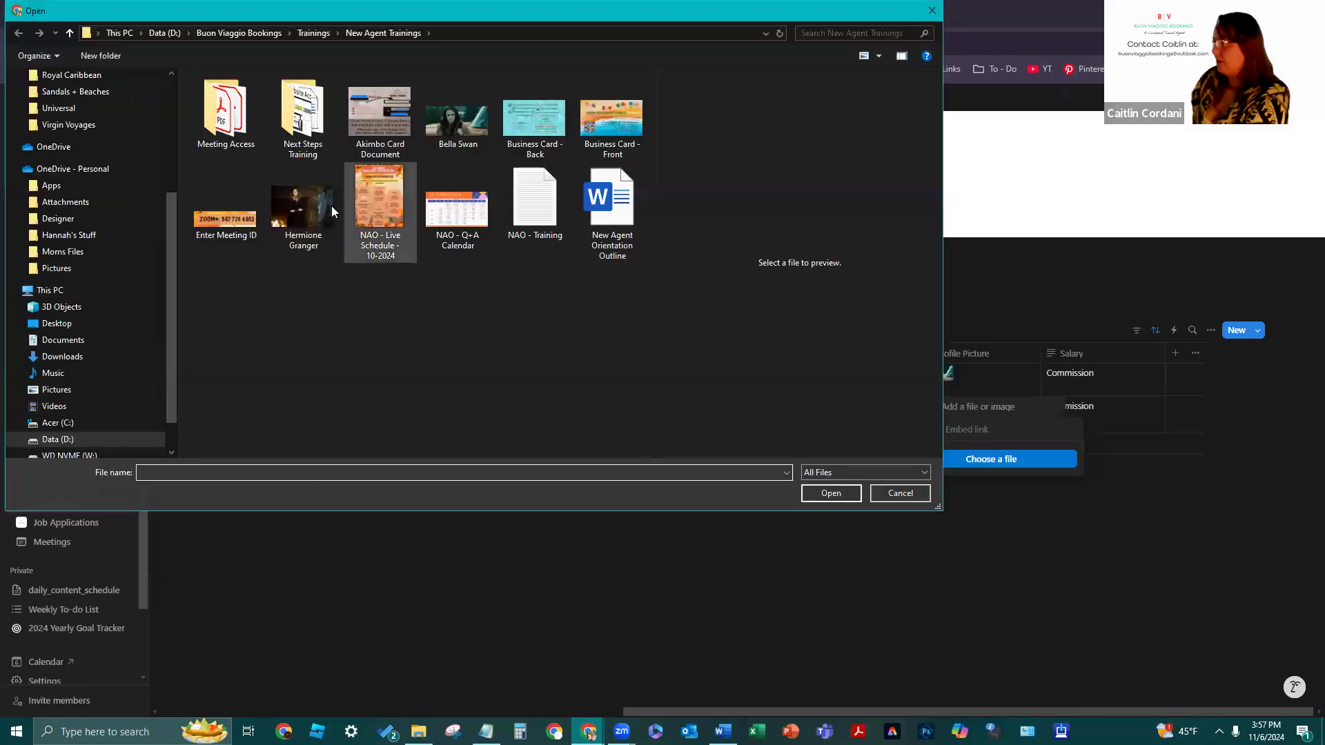
click(327, 207)
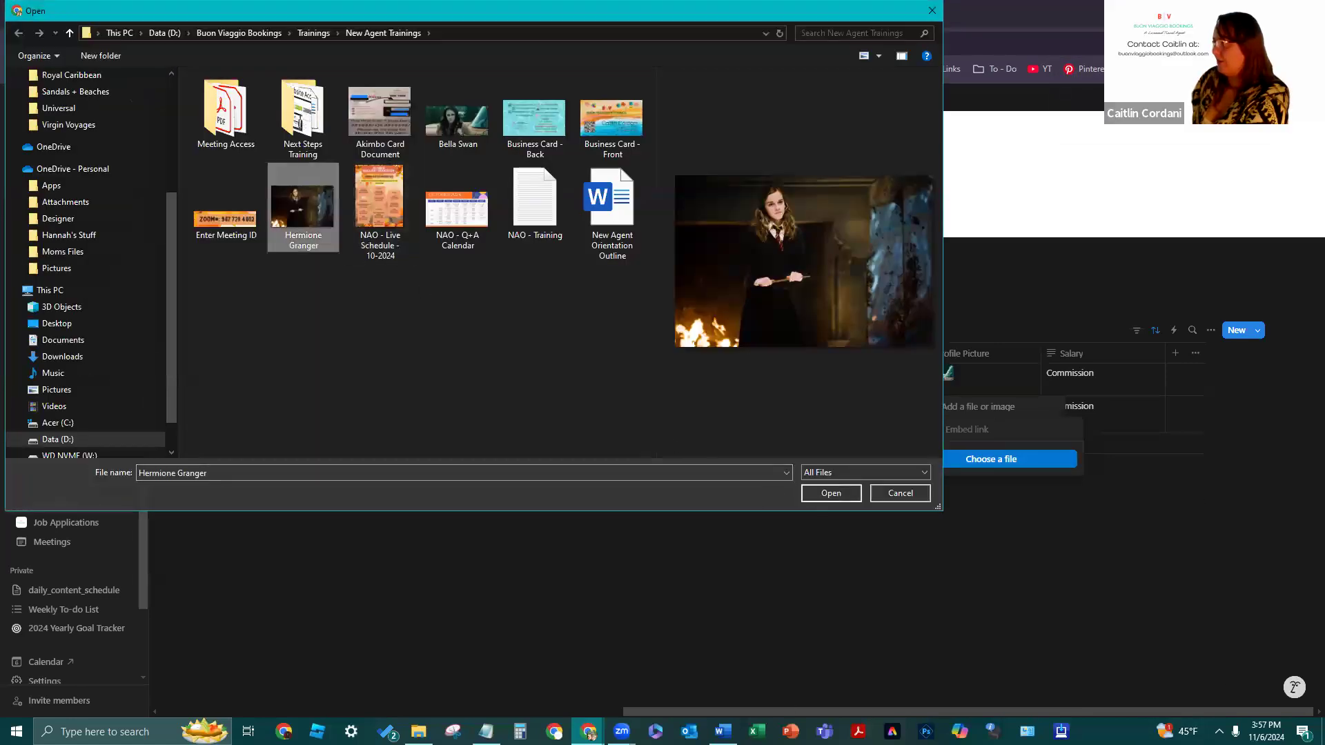
click(831, 492)
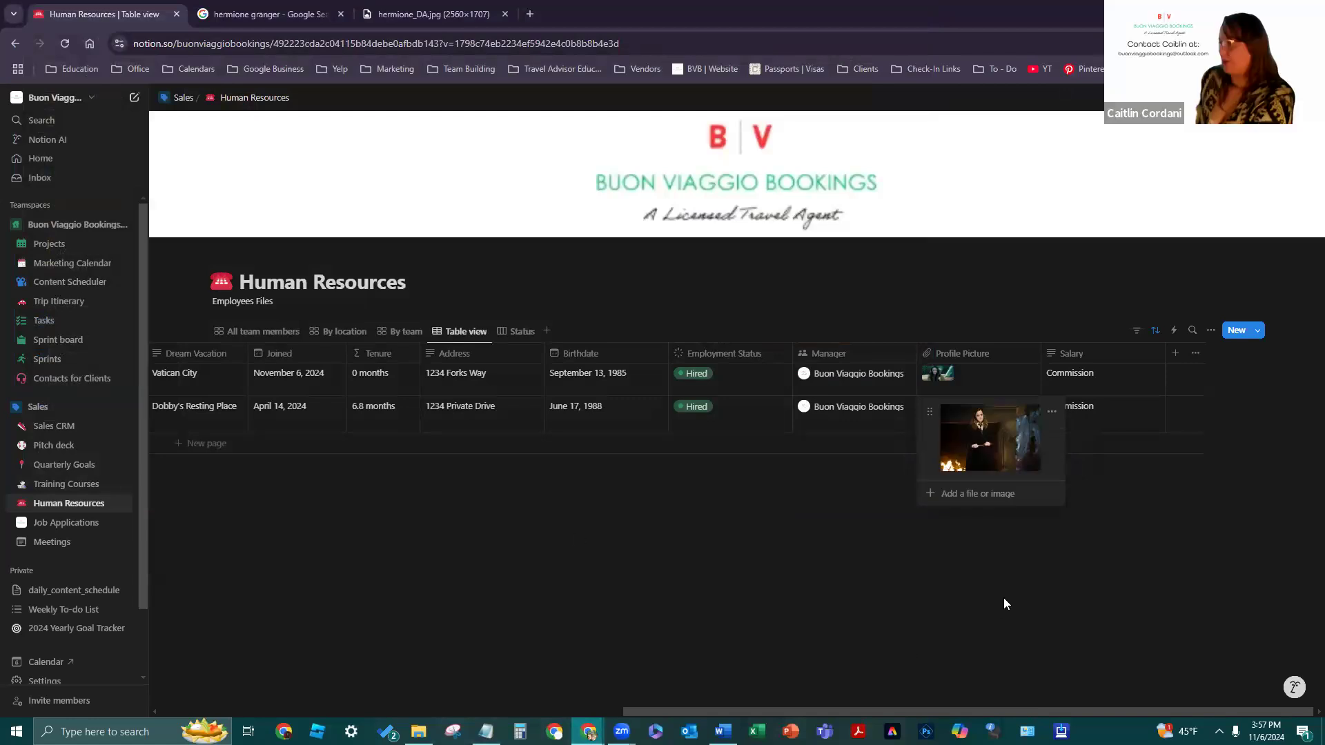
click(855, 535)
click(933, 407)
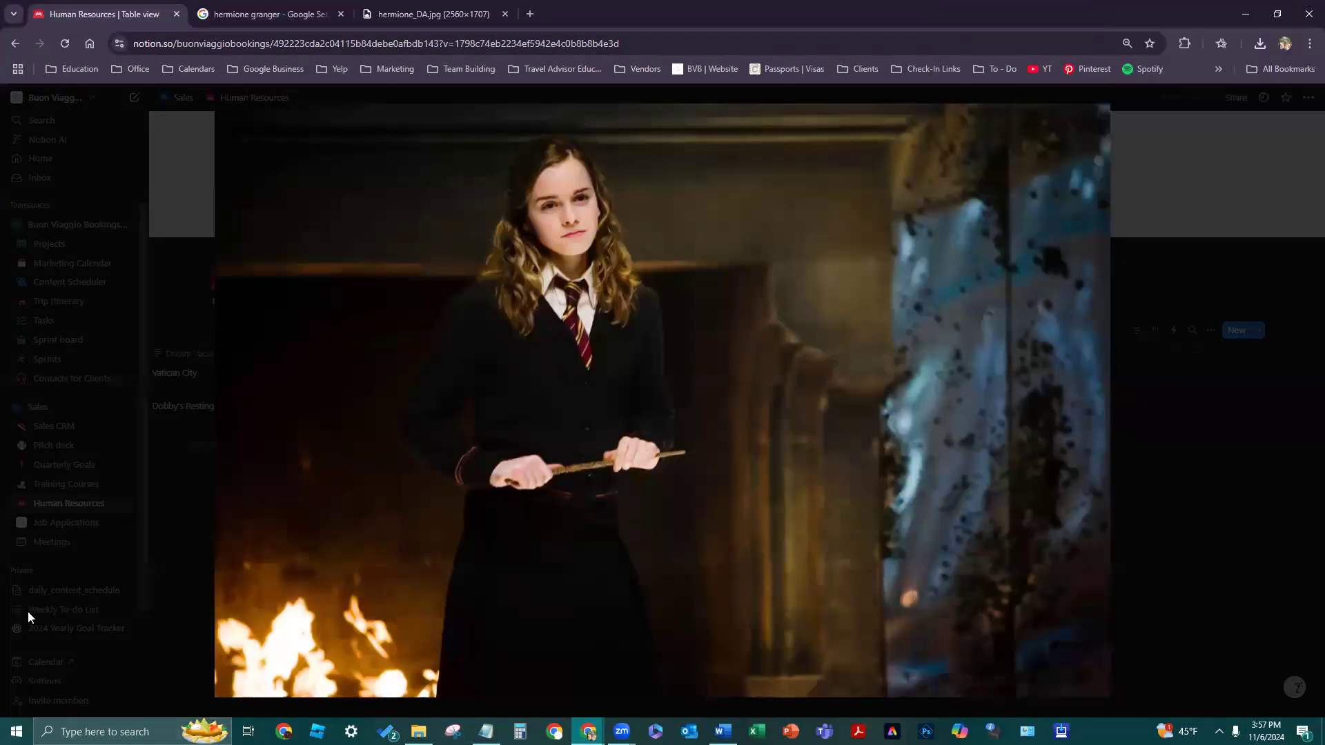
click(122, 620)
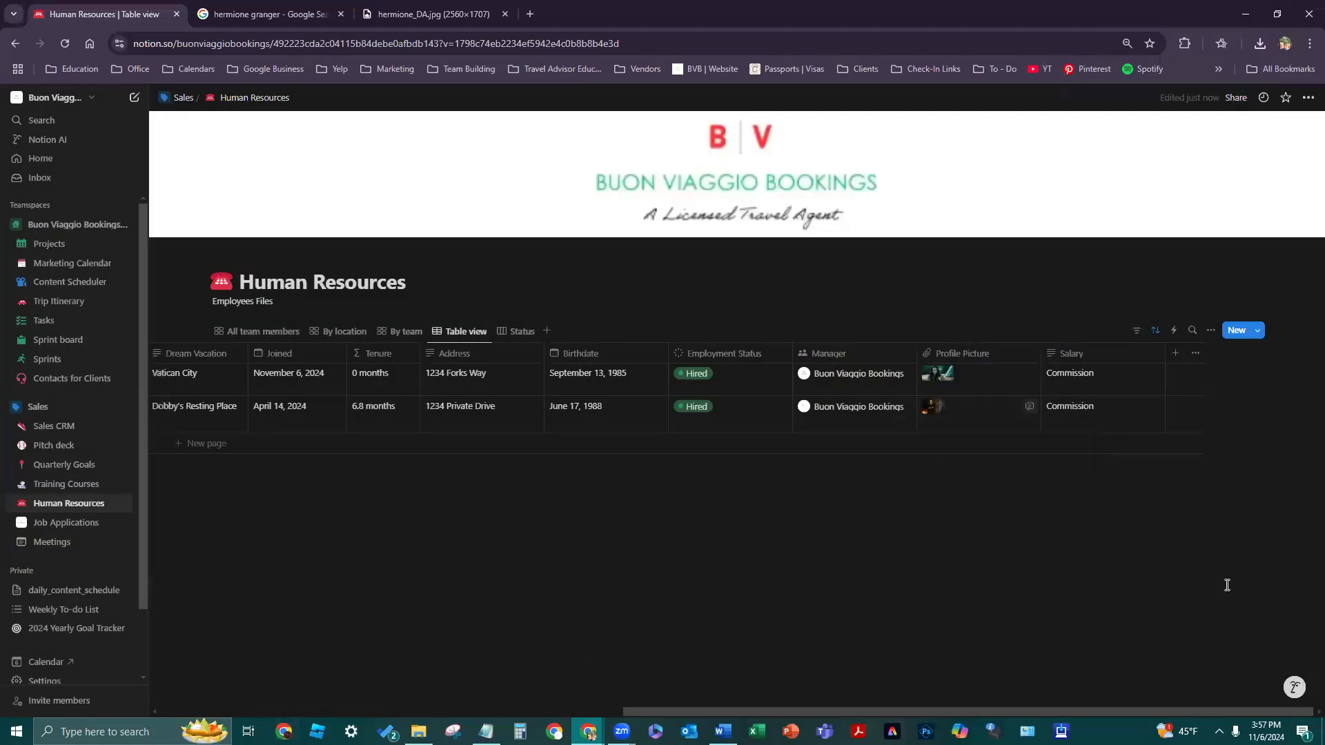
drag(939, 709, 403, 665)
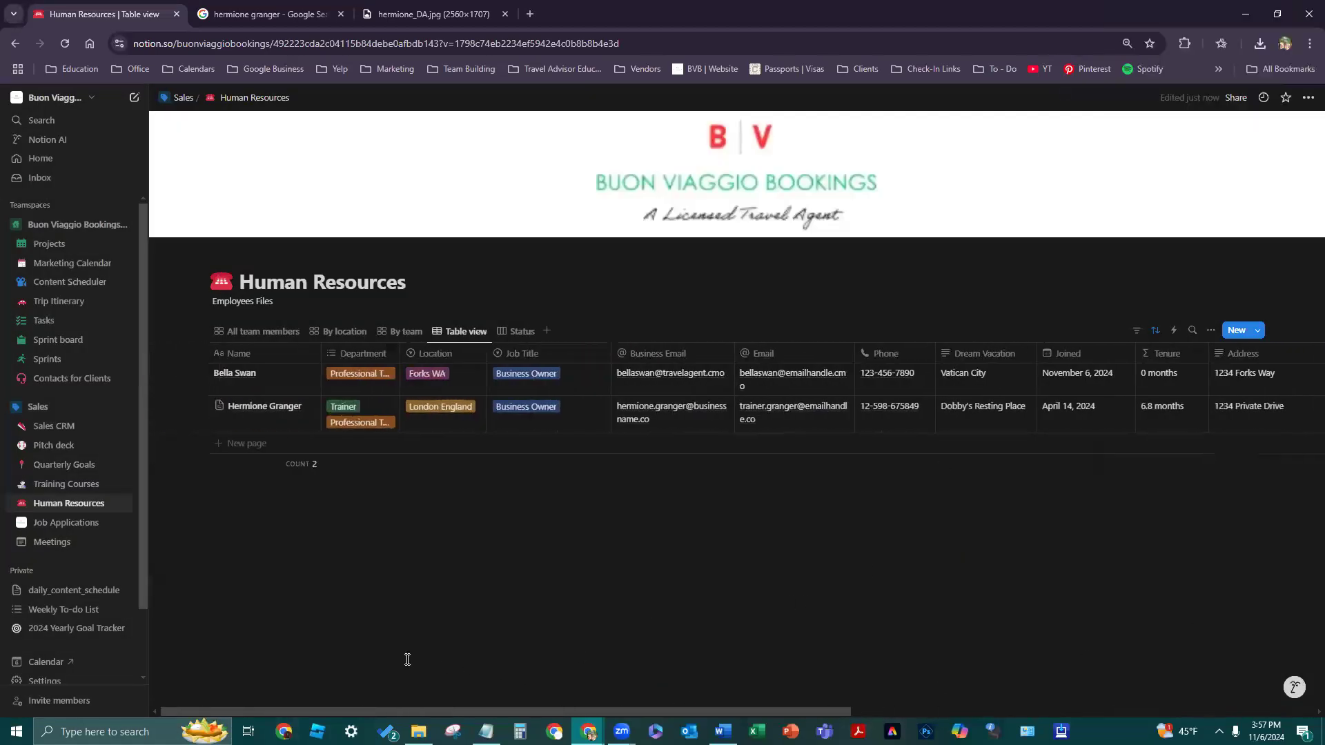